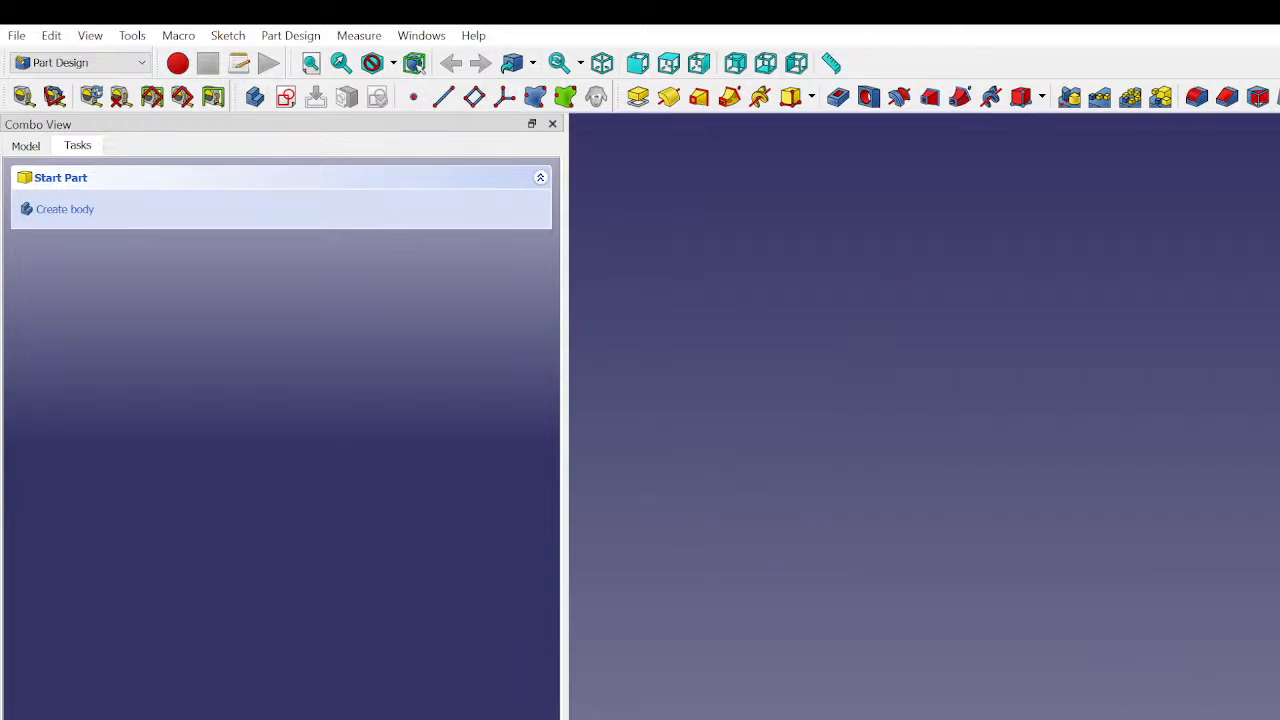
scroll(1227, 680, "up", 1)
middle_click_drag(1227, 680, 1190, 551)
scroll(1197, 611, "down", 2)
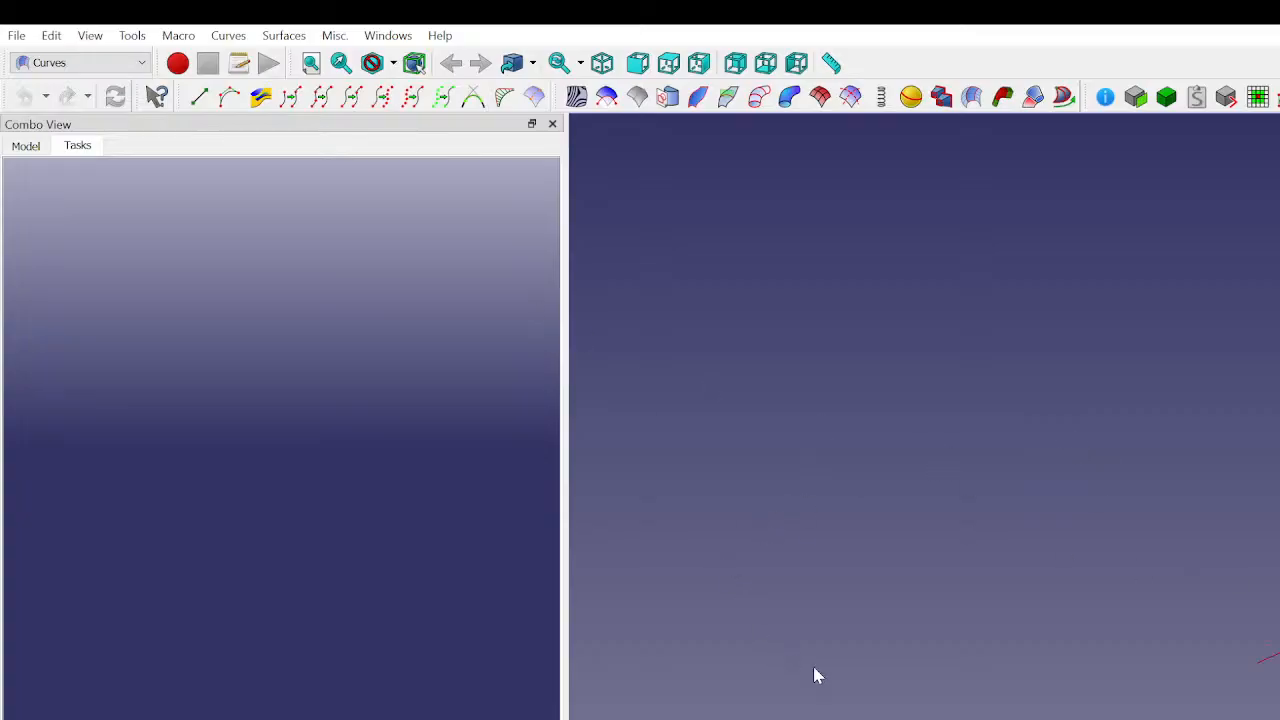
- Expand Sweep_2_rails001 in the model tree and set its display mode to Wireframe
left_click(28, 147)
scroll(80, 570, "down", 20)
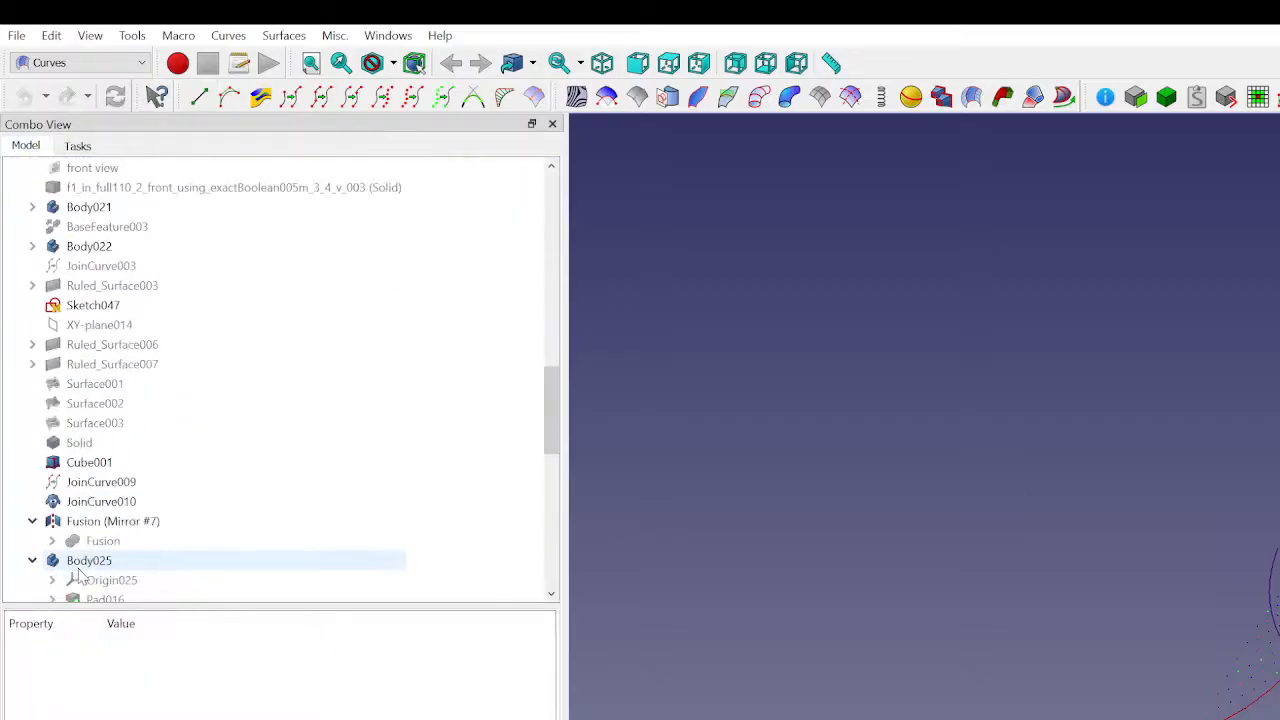
left_click(115, 585)
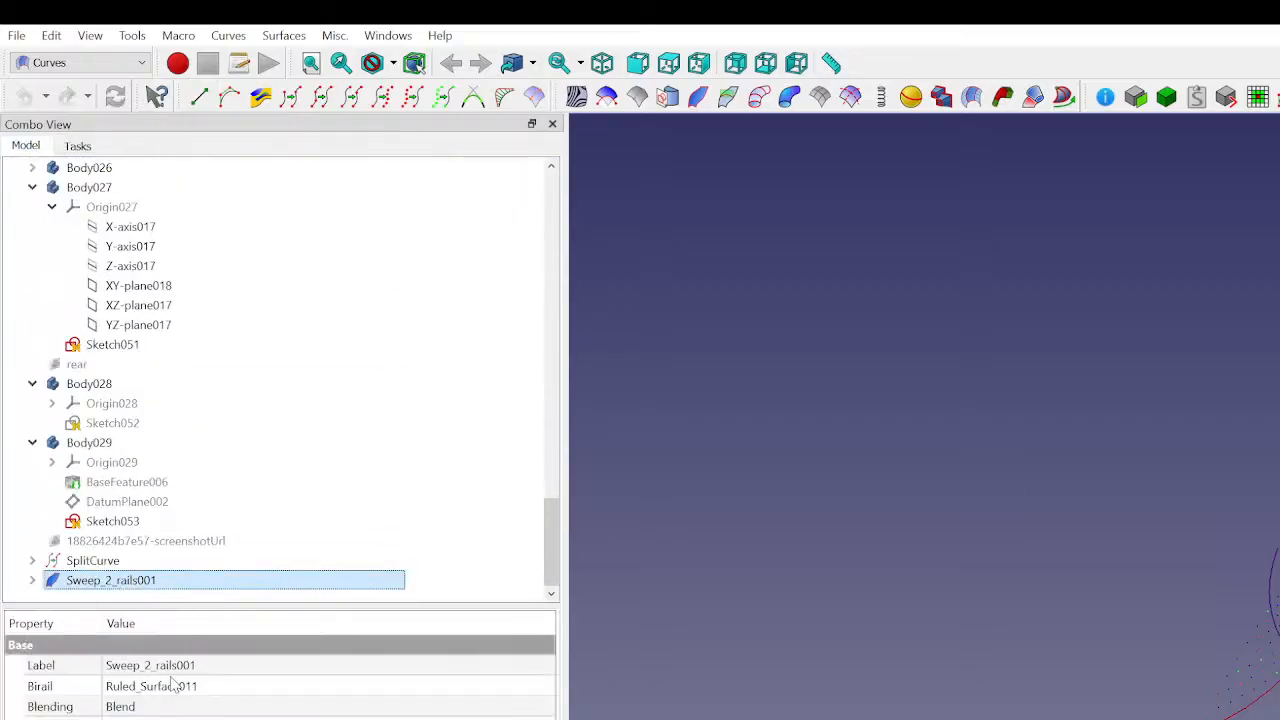
left_click(221, 665)
key("Escape")
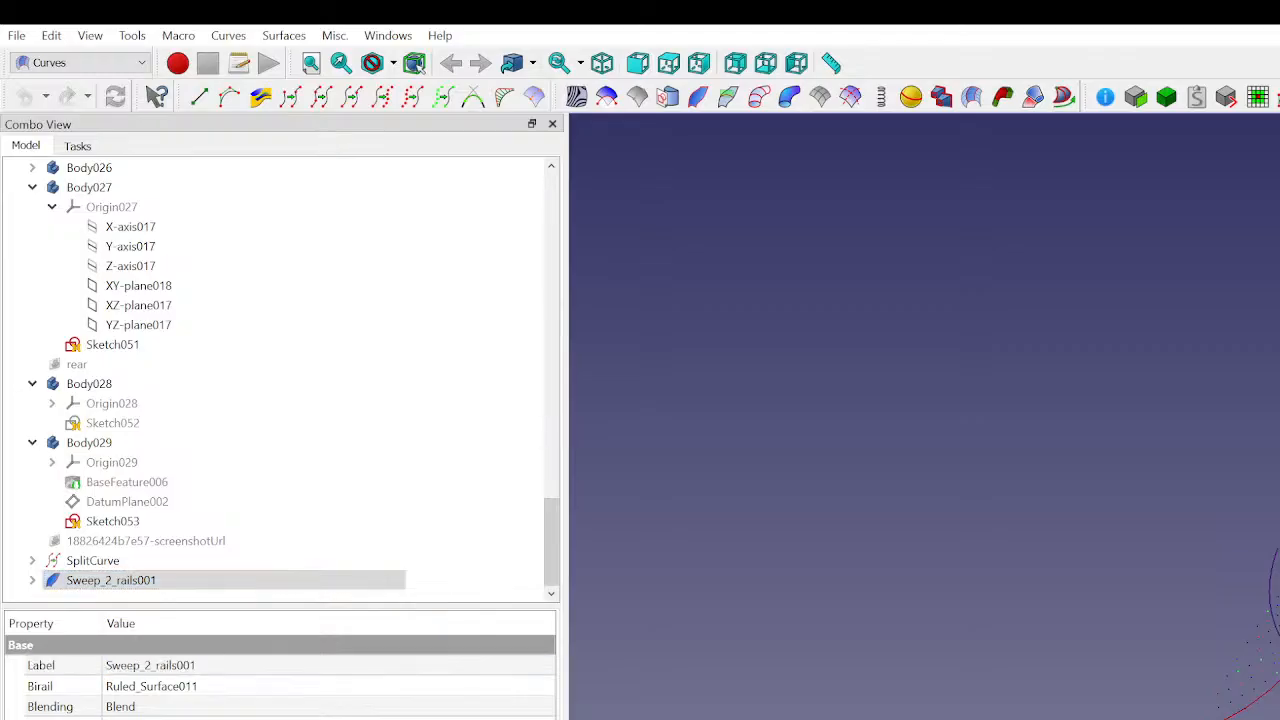
left_click(34, 582)
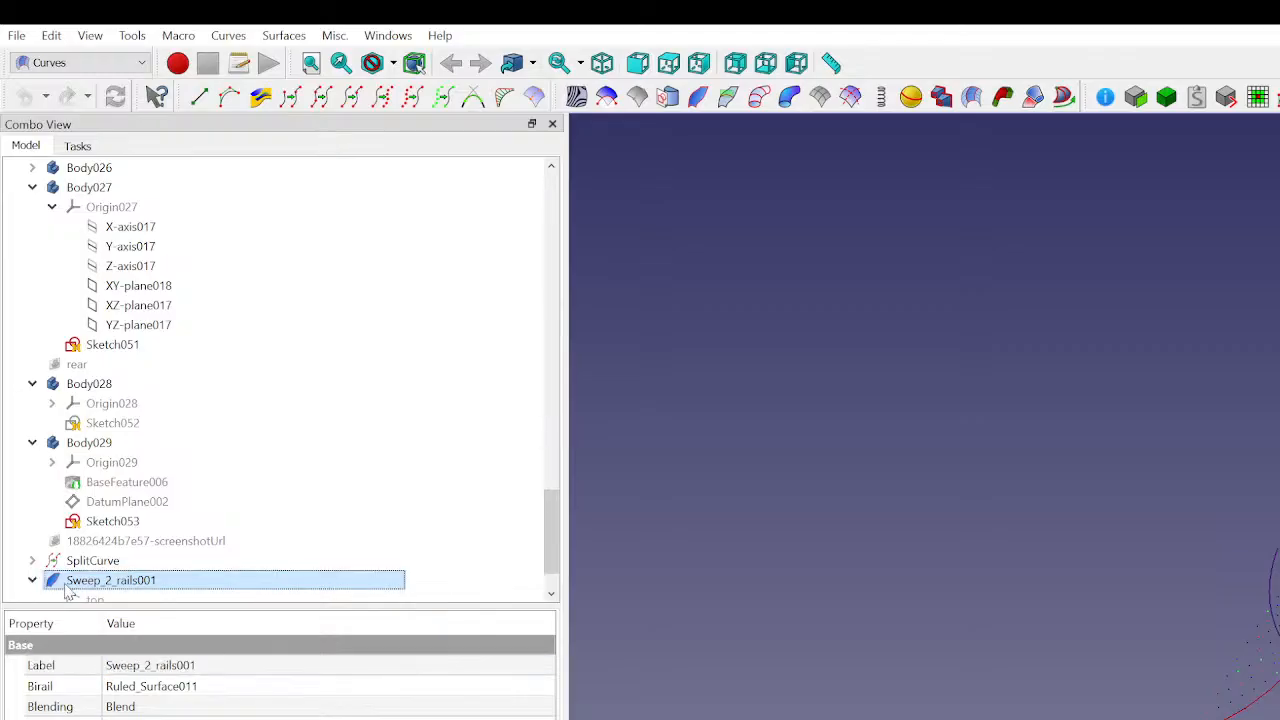
left_click(24, 719)
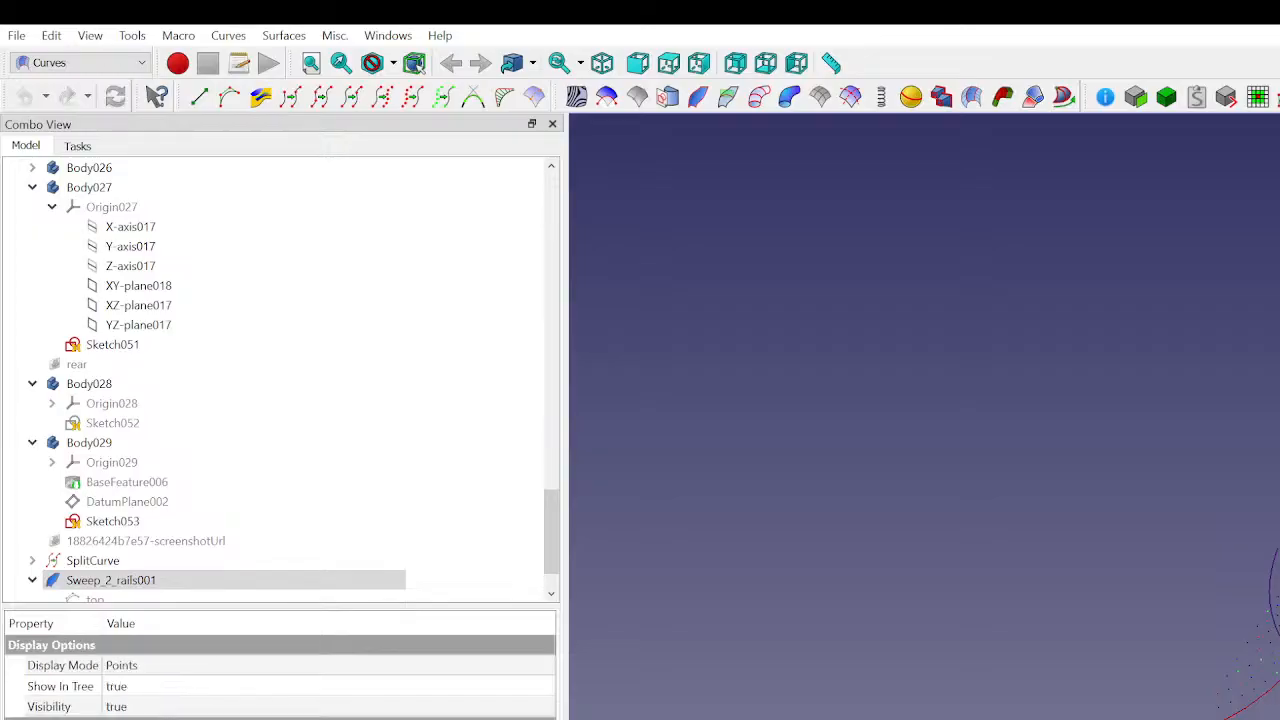
left_click(156, 665)
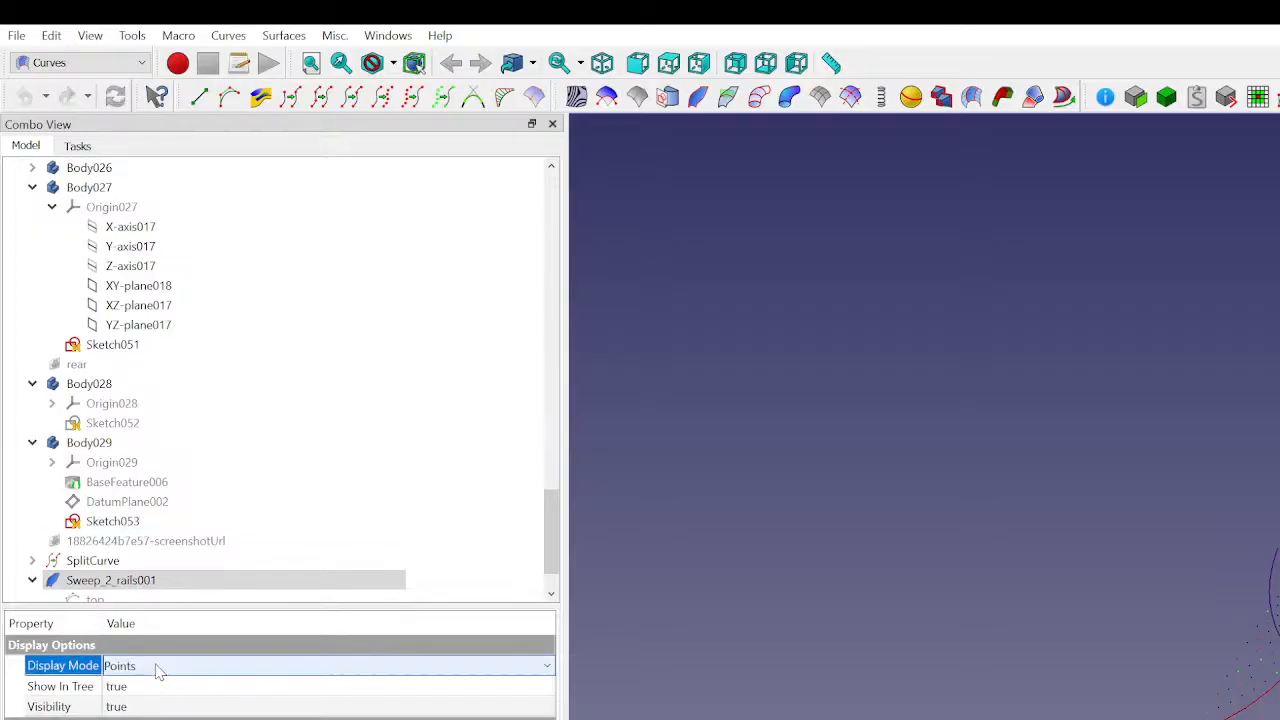
left_click(156, 719)
left_click(1216, 534)
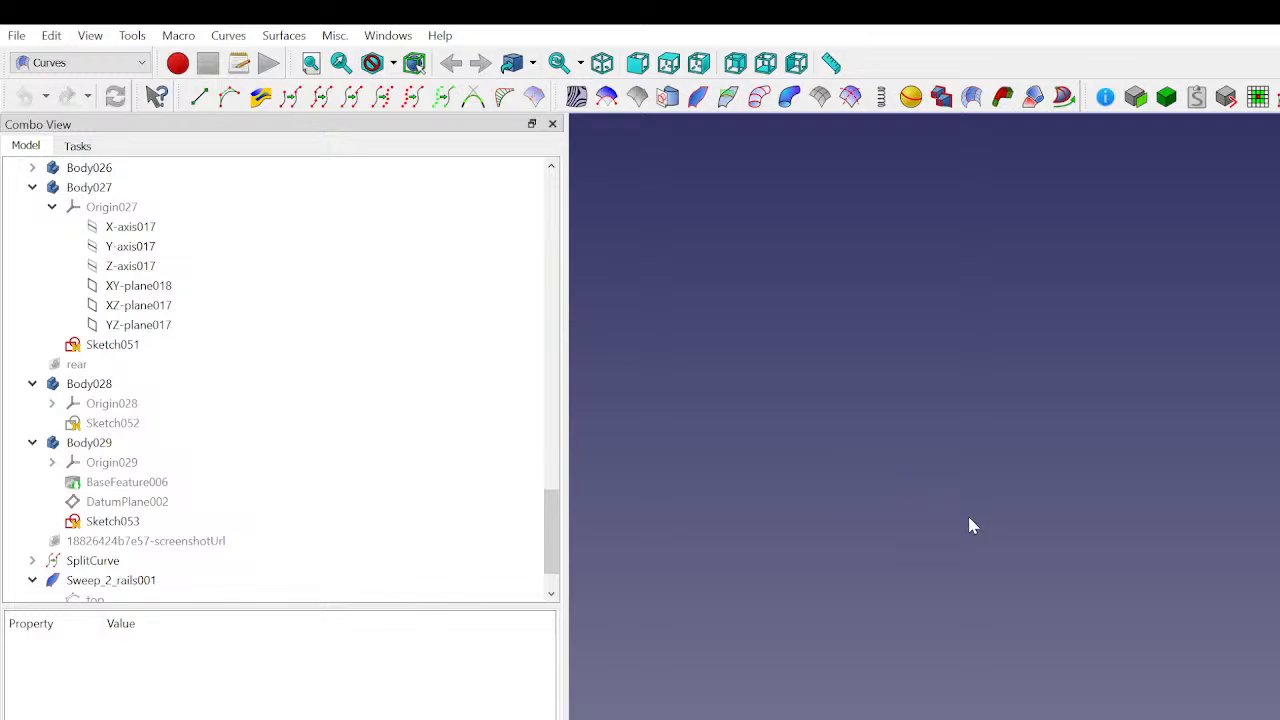
left_click(229, 580)
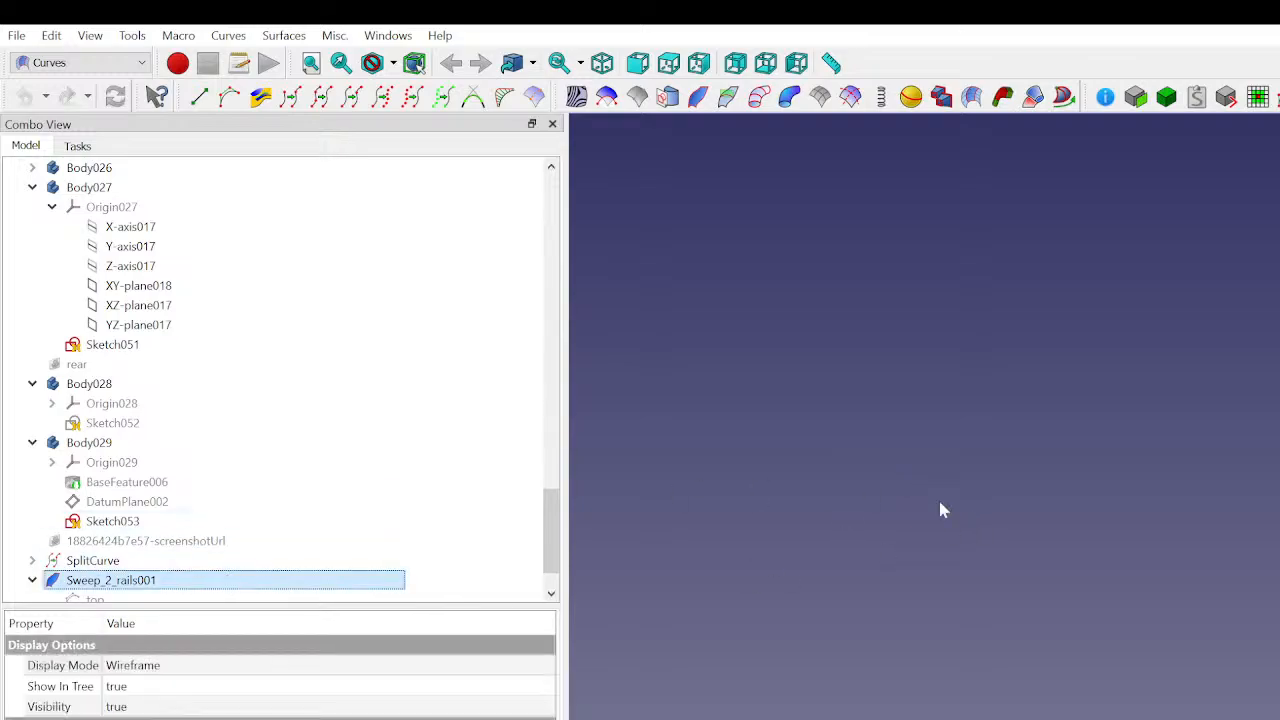
- Create an approximation surface from the Sweep_2_rails001 surface with the Approximation tool
left_click(1042, 568)
middle_click_drag(1184, 645, 1252, 695)
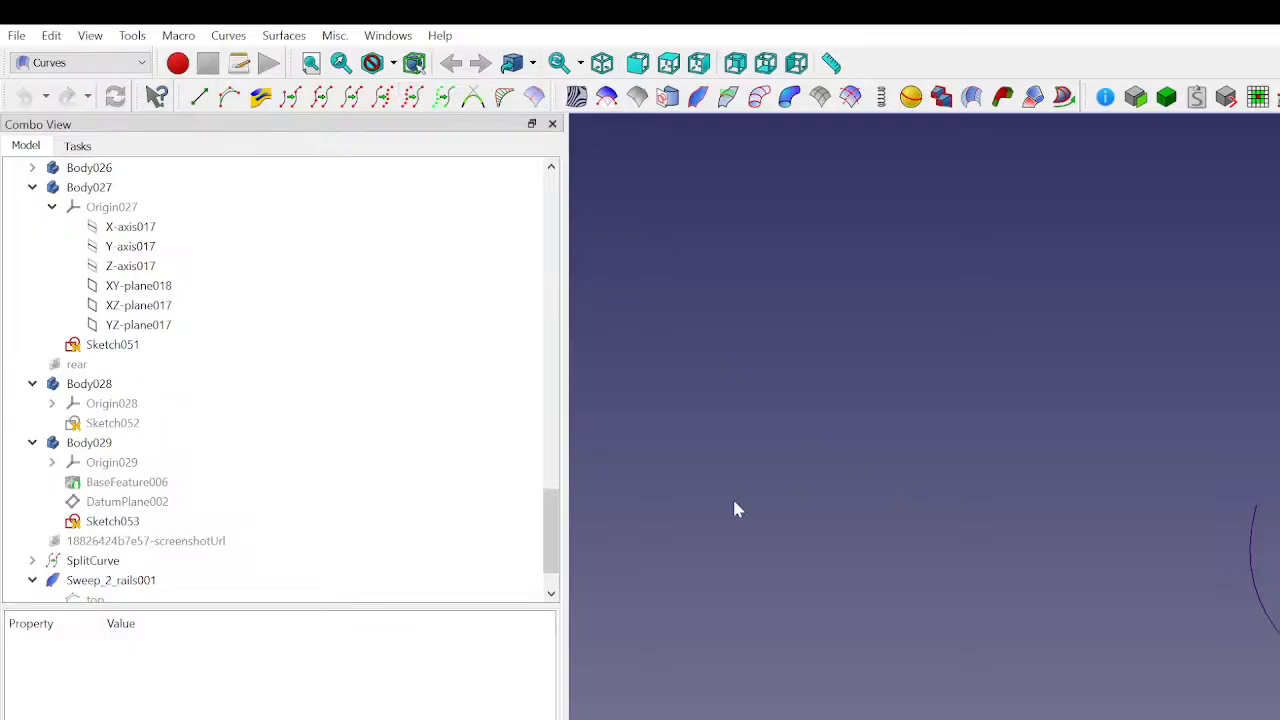
scroll(300, 508, "down", 1)
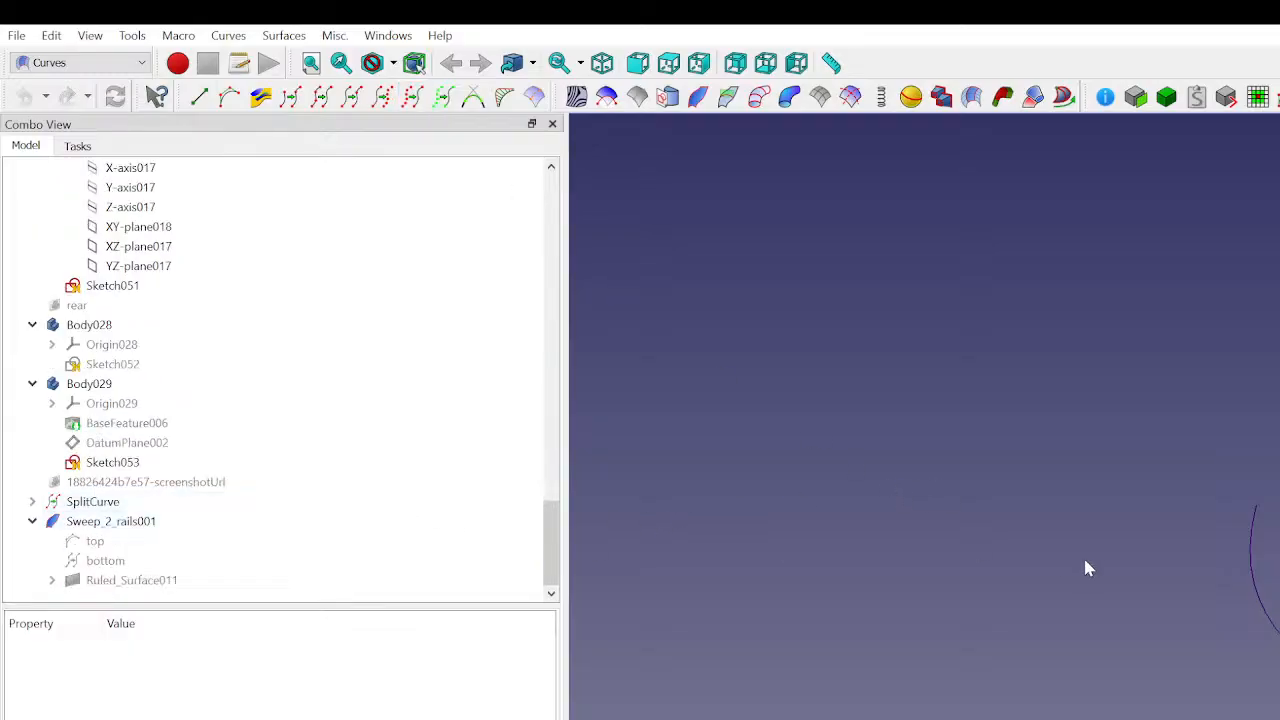
scroll(800, 538, "up", 1)
scroll(309, 538, "up", 2)
scroll(766, 512, "down", 2)
scroll(309, 530, "down", 2)
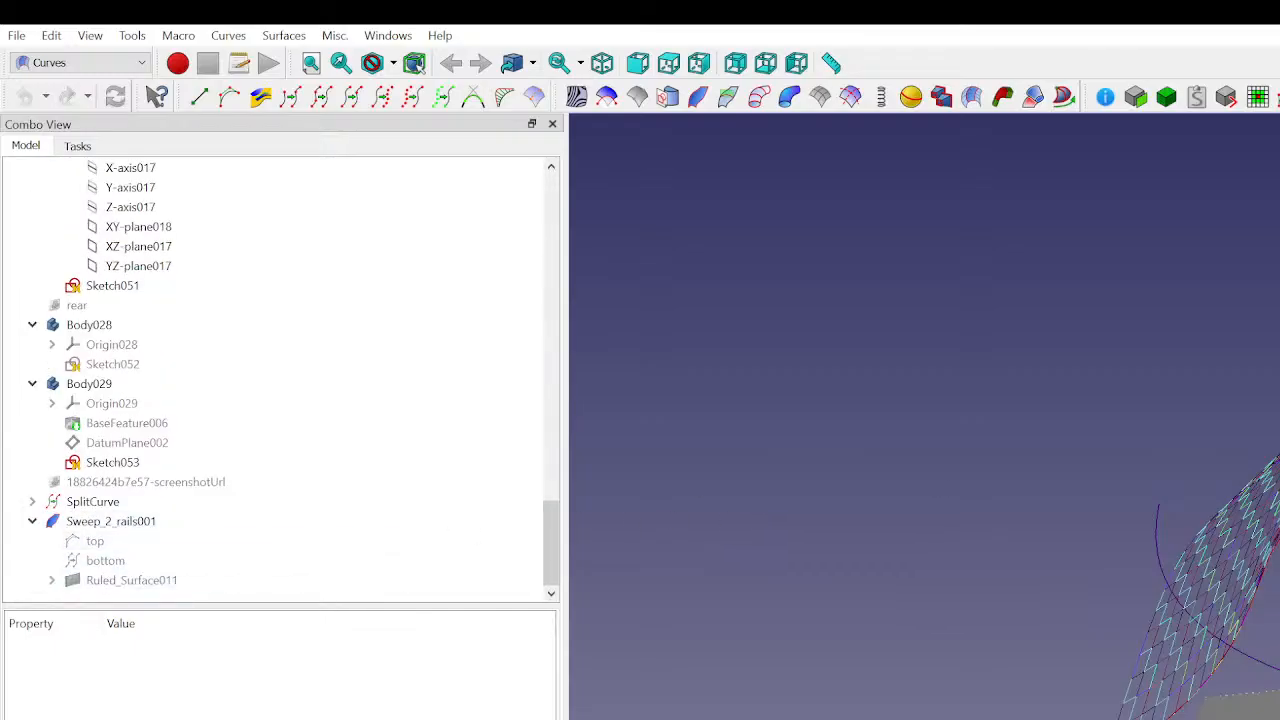
left_click(170, 525)
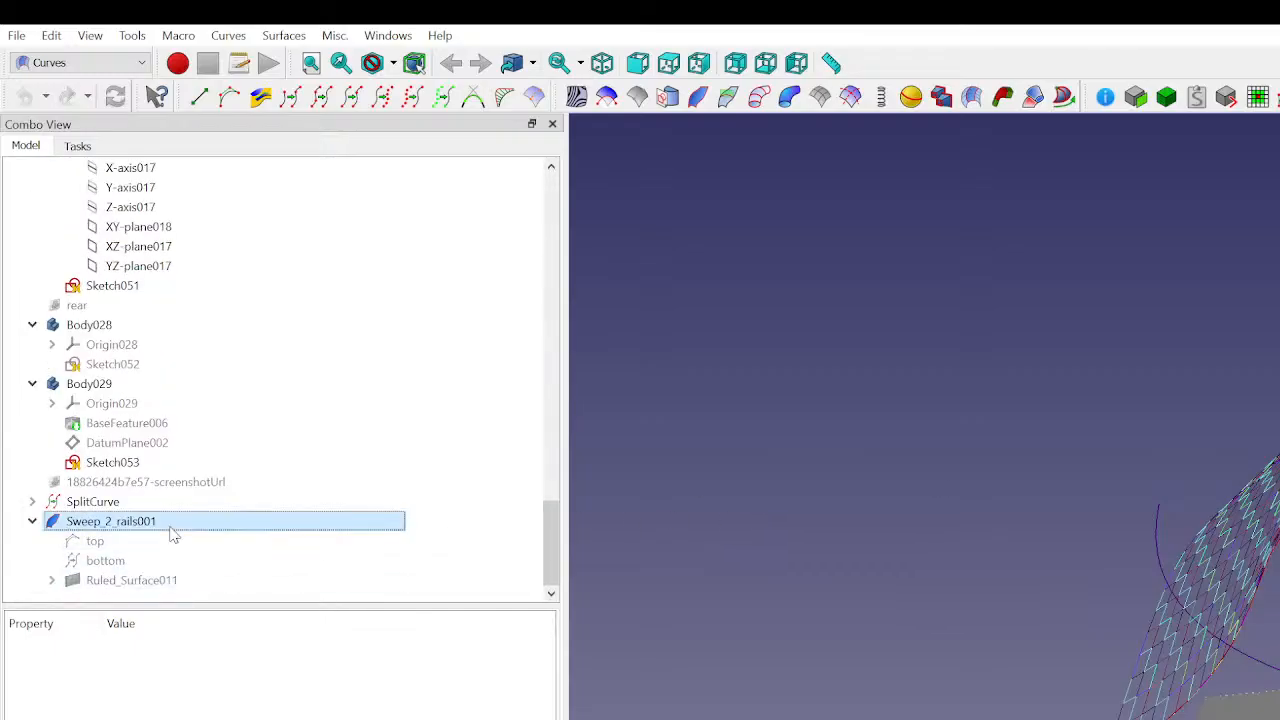
left_click(613, 535)
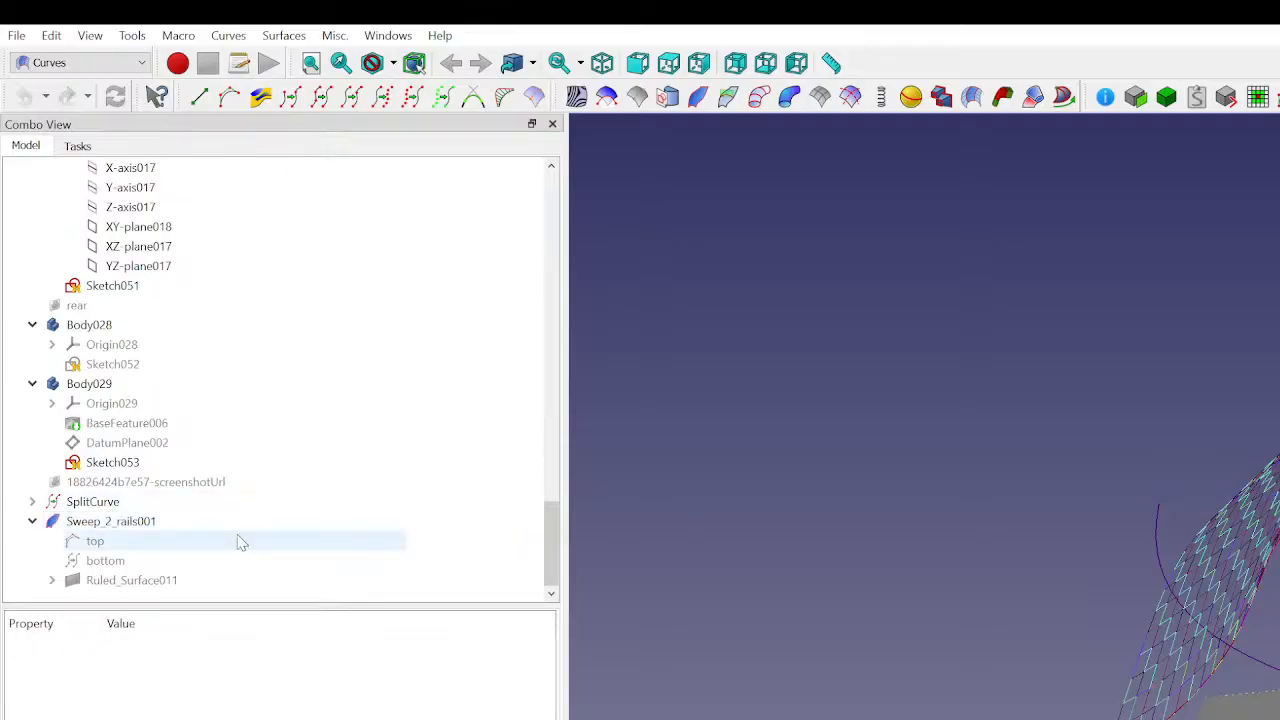
left_click(55, 524)
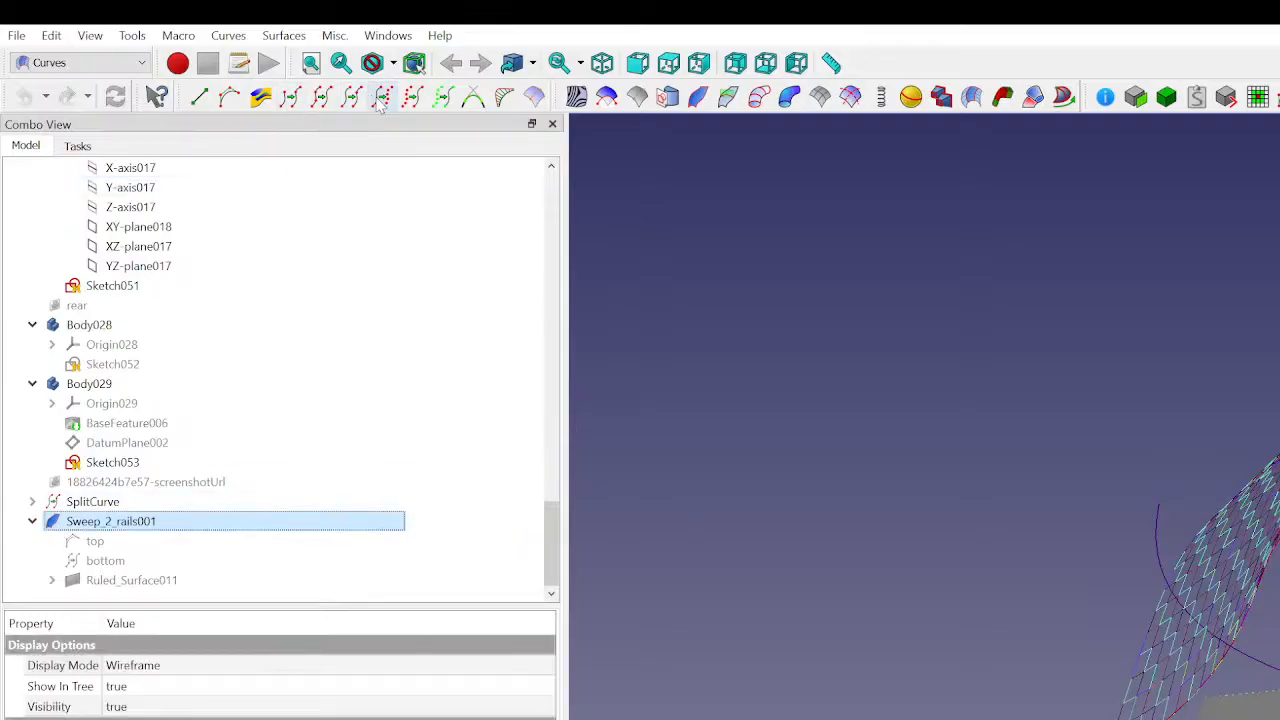
left_click(412, 96)
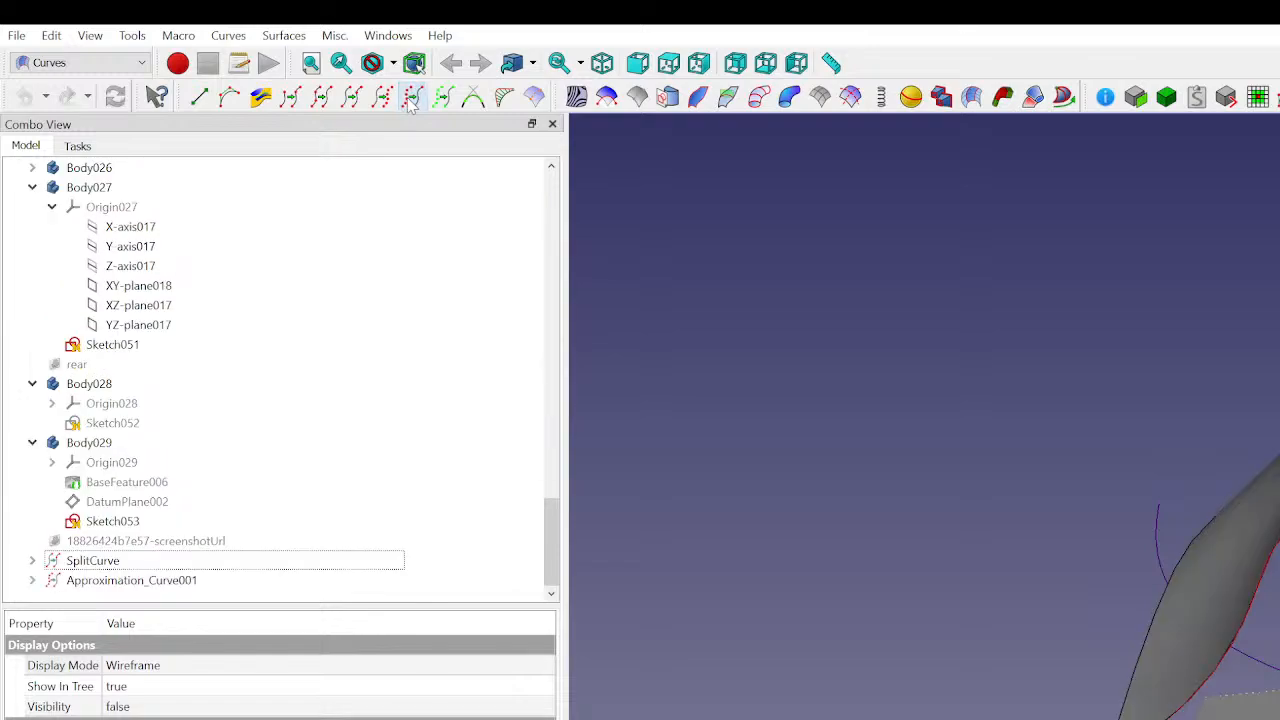
- Expand Fusion (Mirror #7) and select its inner Fusion body to locate it in the view
middle_click_drag(1240, 560, 1192, 570)
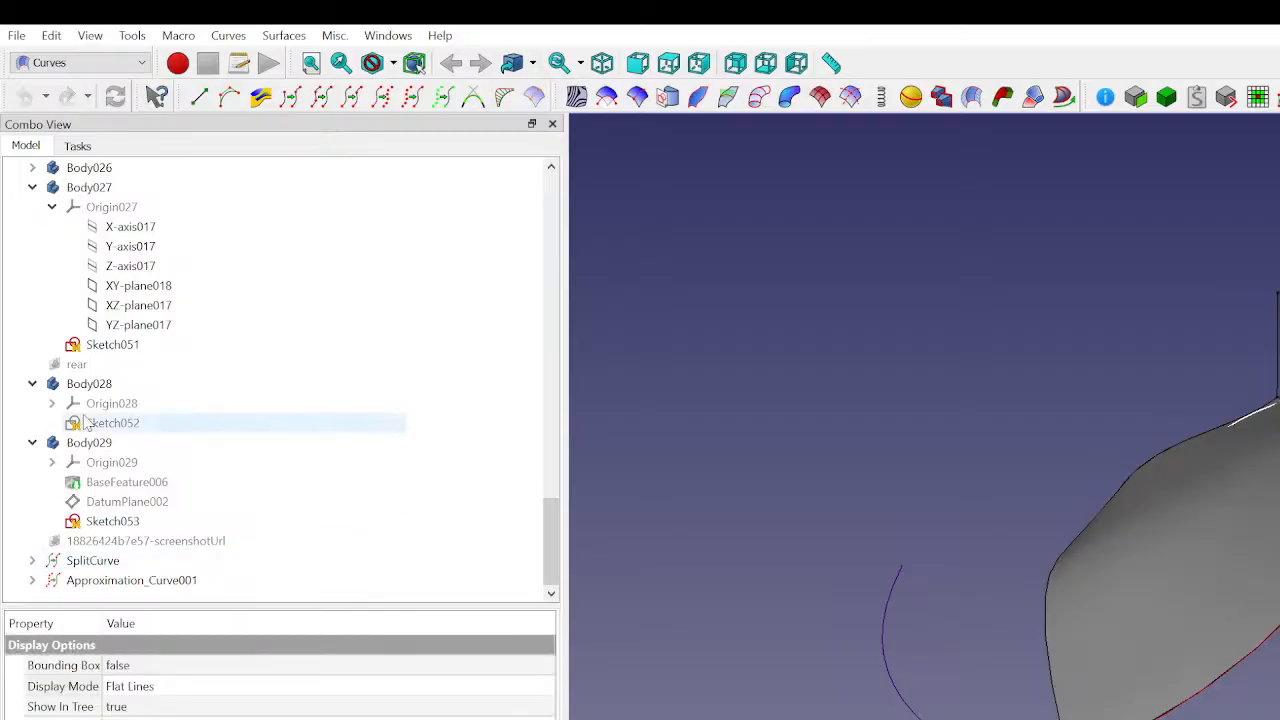
scroll(83, 410, "up", 3)
scroll(80, 432, "up", 7)
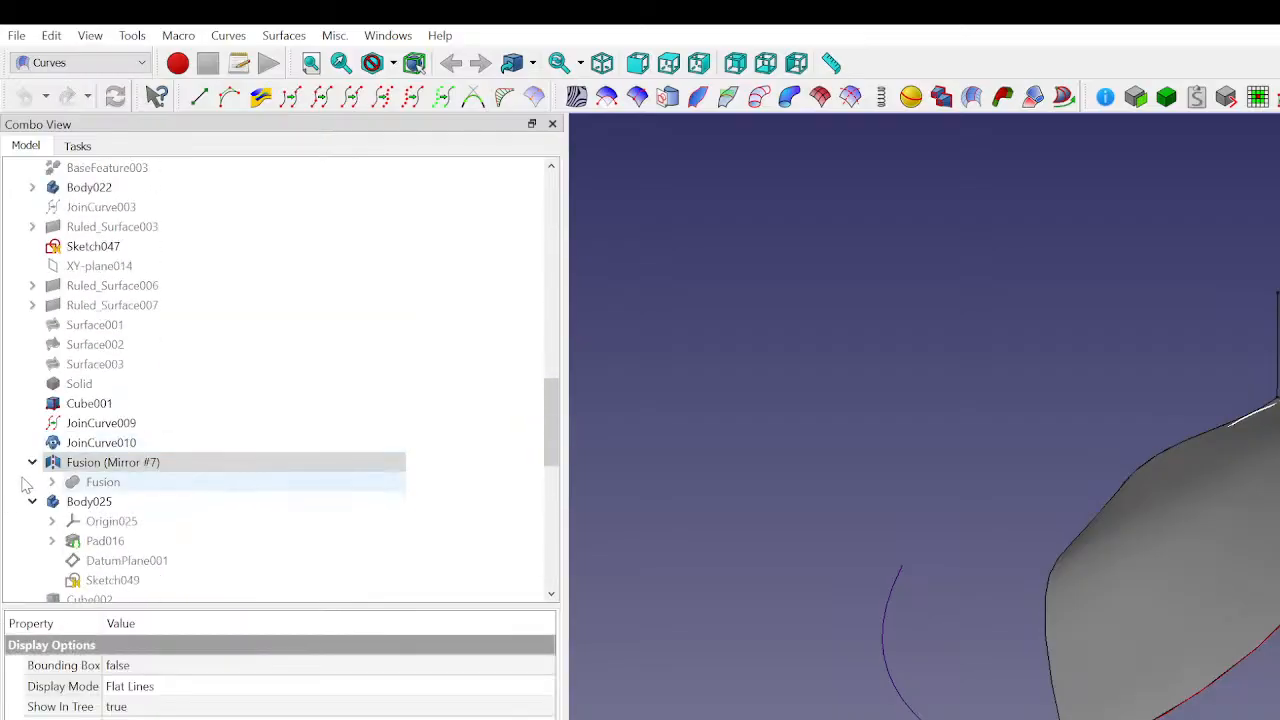
left_click(63, 486)
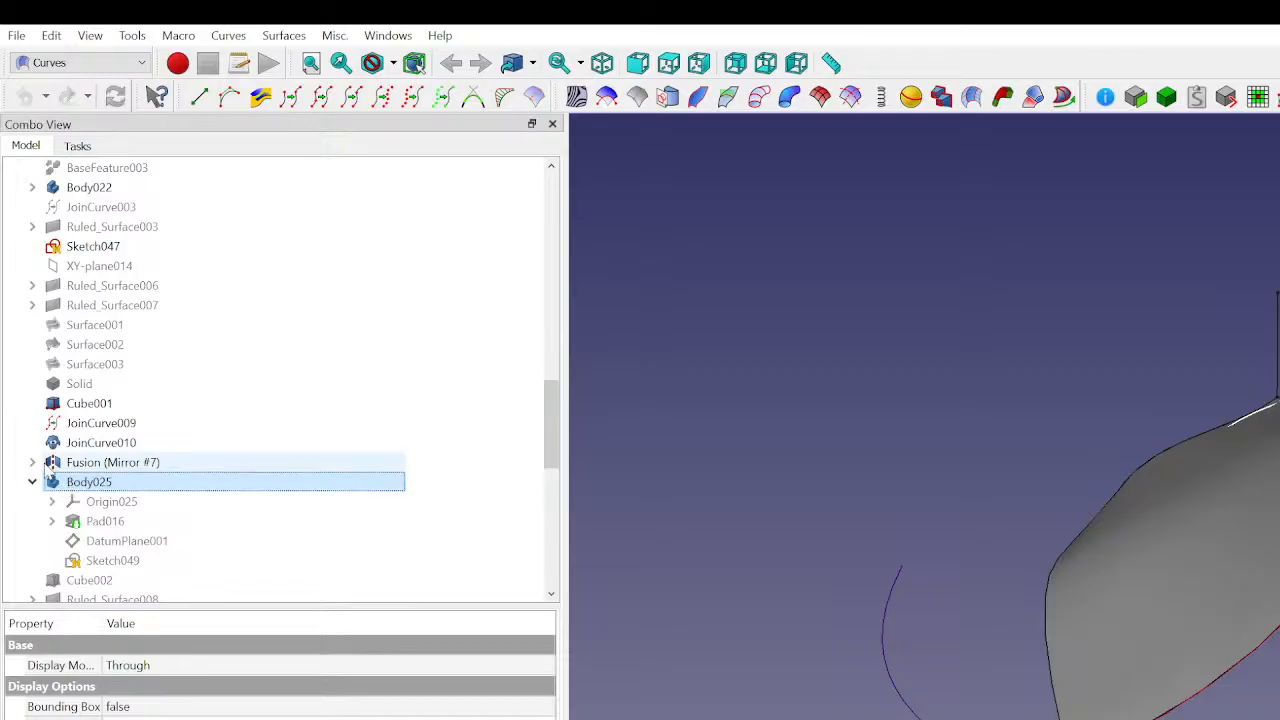
left_click(32, 463)
left_click(74, 485)
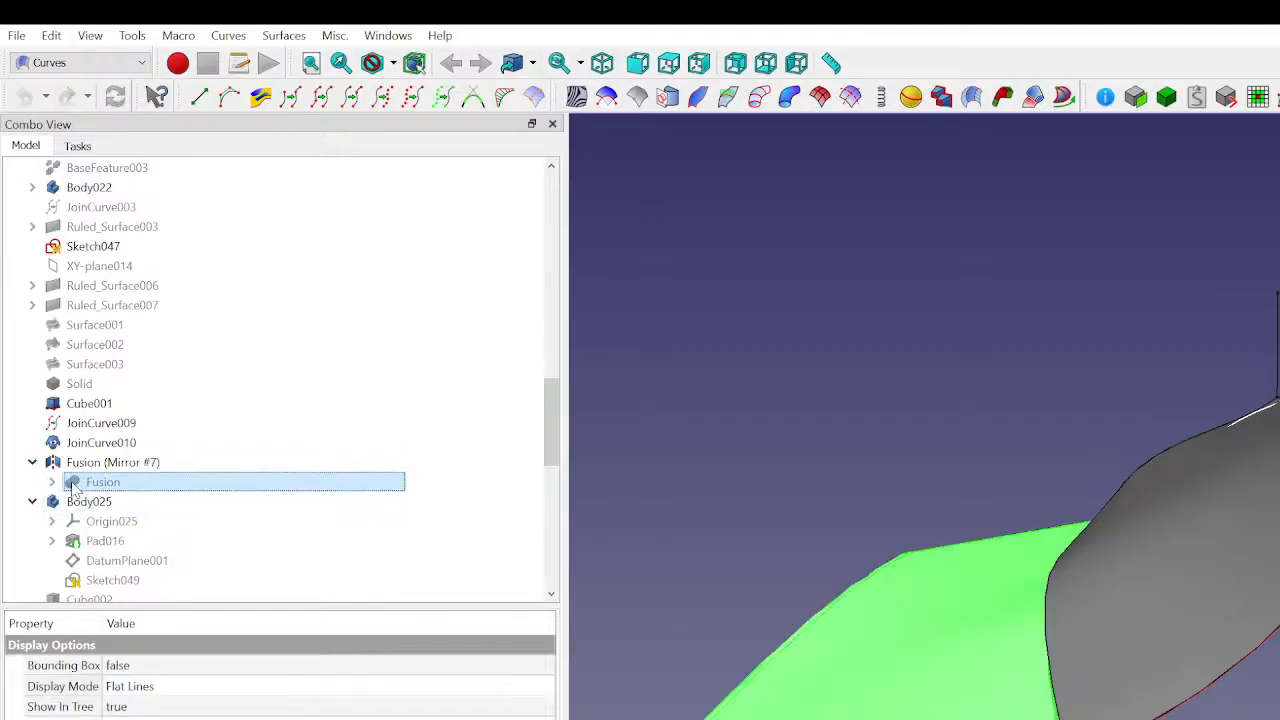
left_click(1114, 377)
middle_click_drag(1200, 620, 1187, 533)
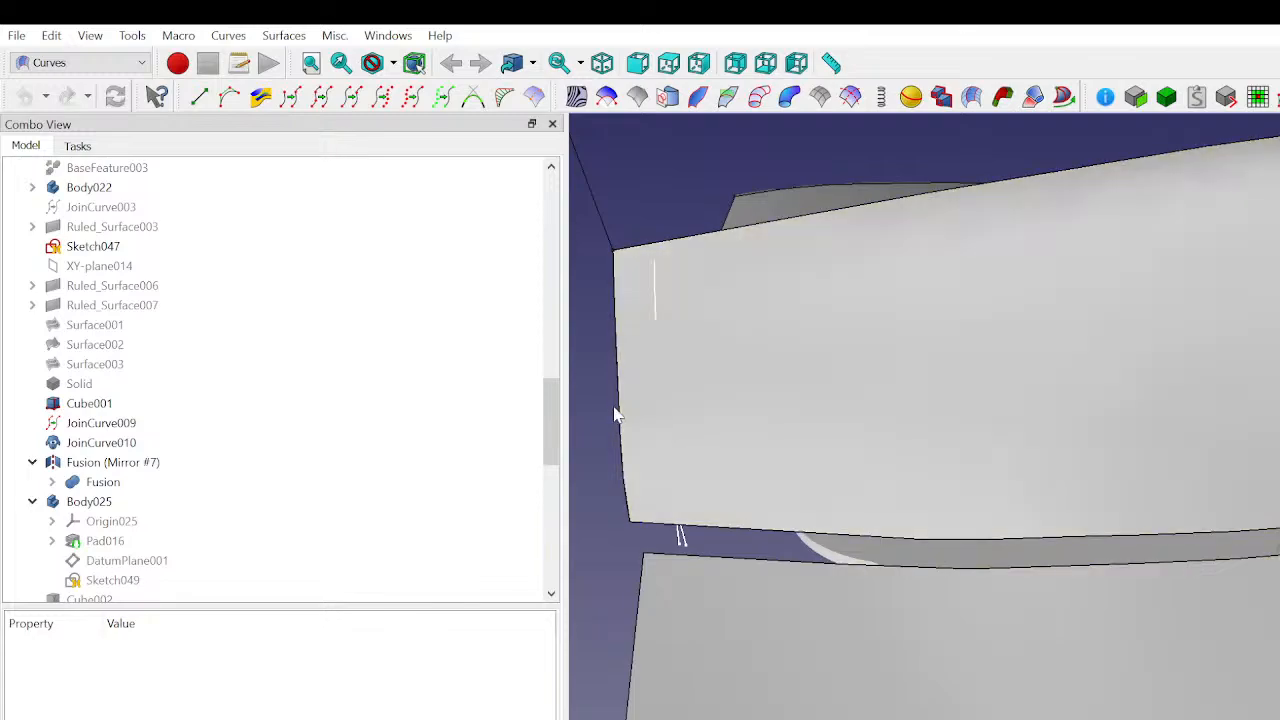
- Orbit and zoom around the junction between the body and the new approximation surface
scroll(1041, 541, "up", 3)
middle_click_drag(1041, 541, 1064, 712)
scroll(1075, 588, "down", 4)
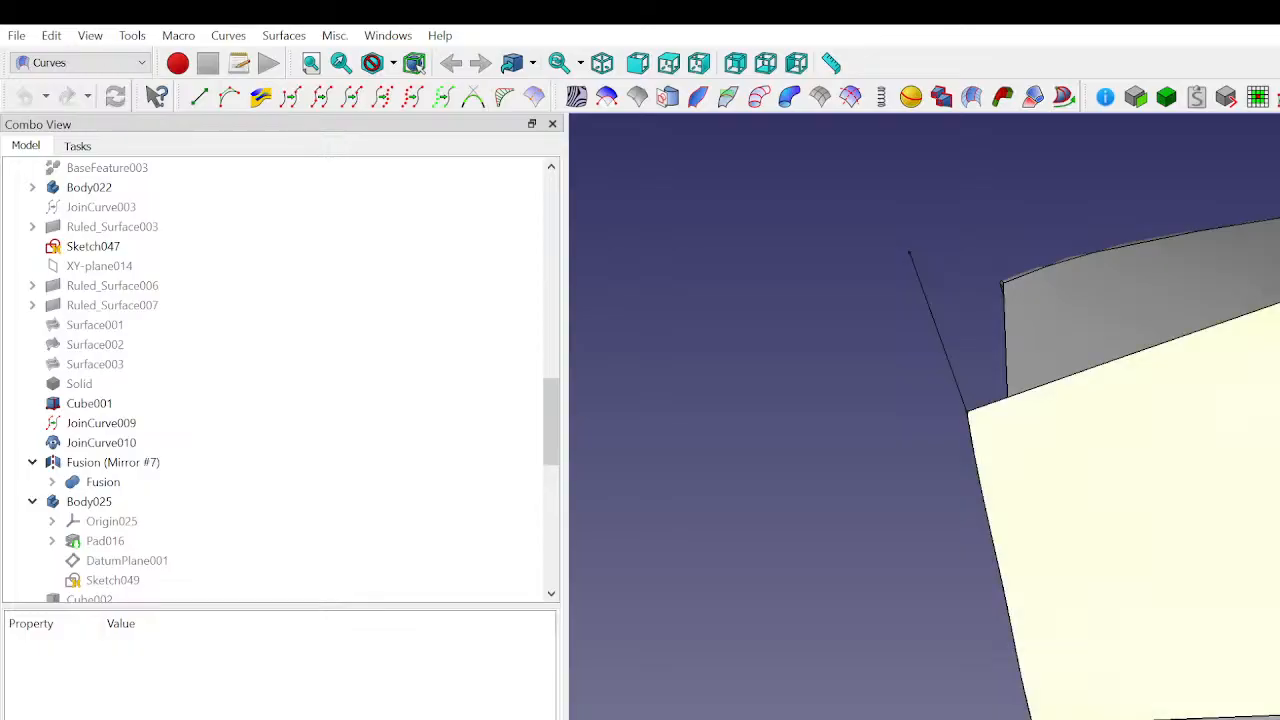
middle_click_drag(1064, 700, 1175, 717)
scroll(1066, 715, "down", 3)
scroll(1274, 430, "down", 1)
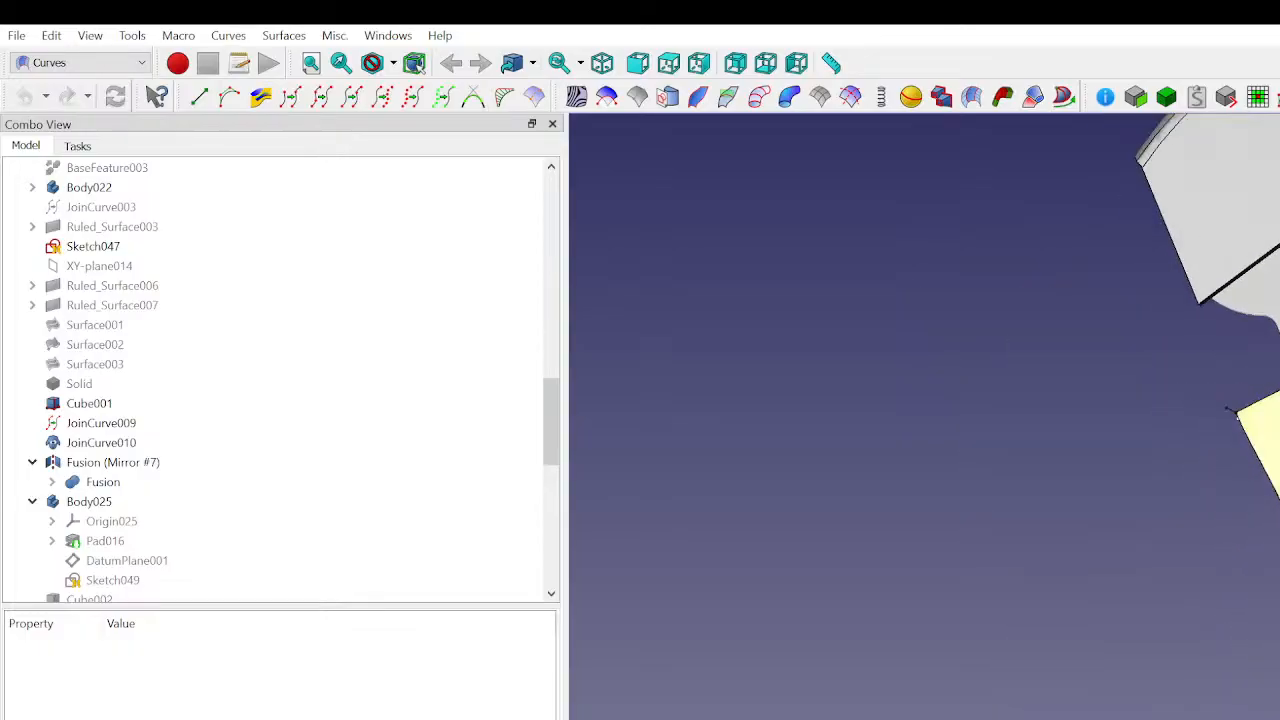
middle_click_drag(1165, 447, 1008, 329)
middle_click_drag(1270, 520, 1279, 570)
middle_click_drag(1279, 660, 1265, 700)
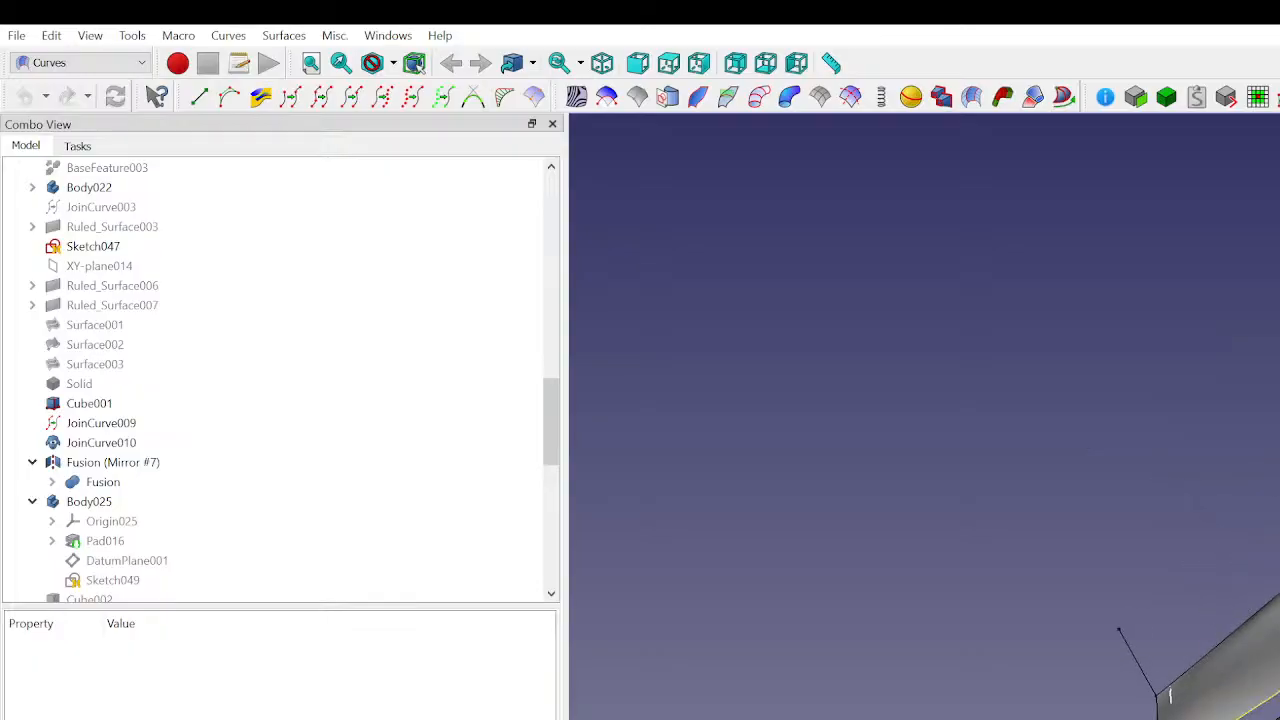
left_click(1235, 675)
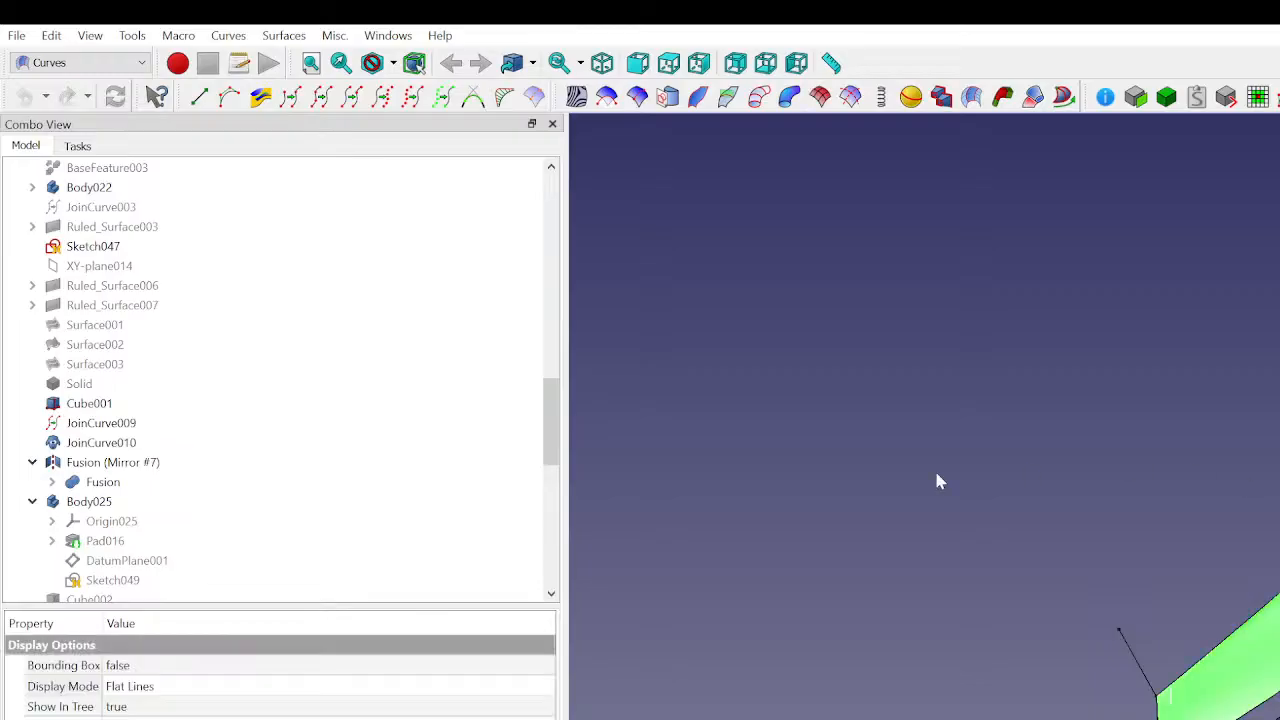
left_click(866, 467)
- Offset Approximation_Curve001 with the 3D Offset tool by 2 mm with Fill offset enabled
scroll(310, 515, "down", 10)
left_click(185, 578)
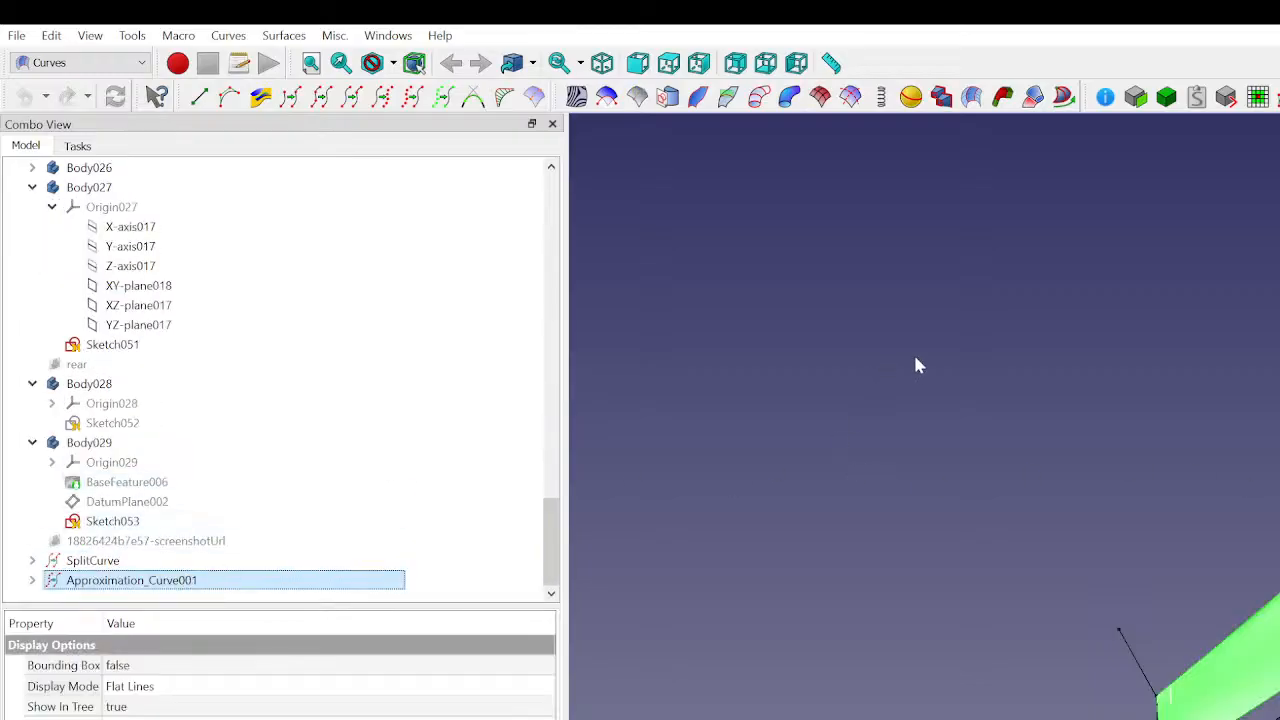
mouse_move(1220, 640)
middle_mouse_down()
mouse_move(1245, 560)
mouse_move(1235, 640)
middle_mouse_up()
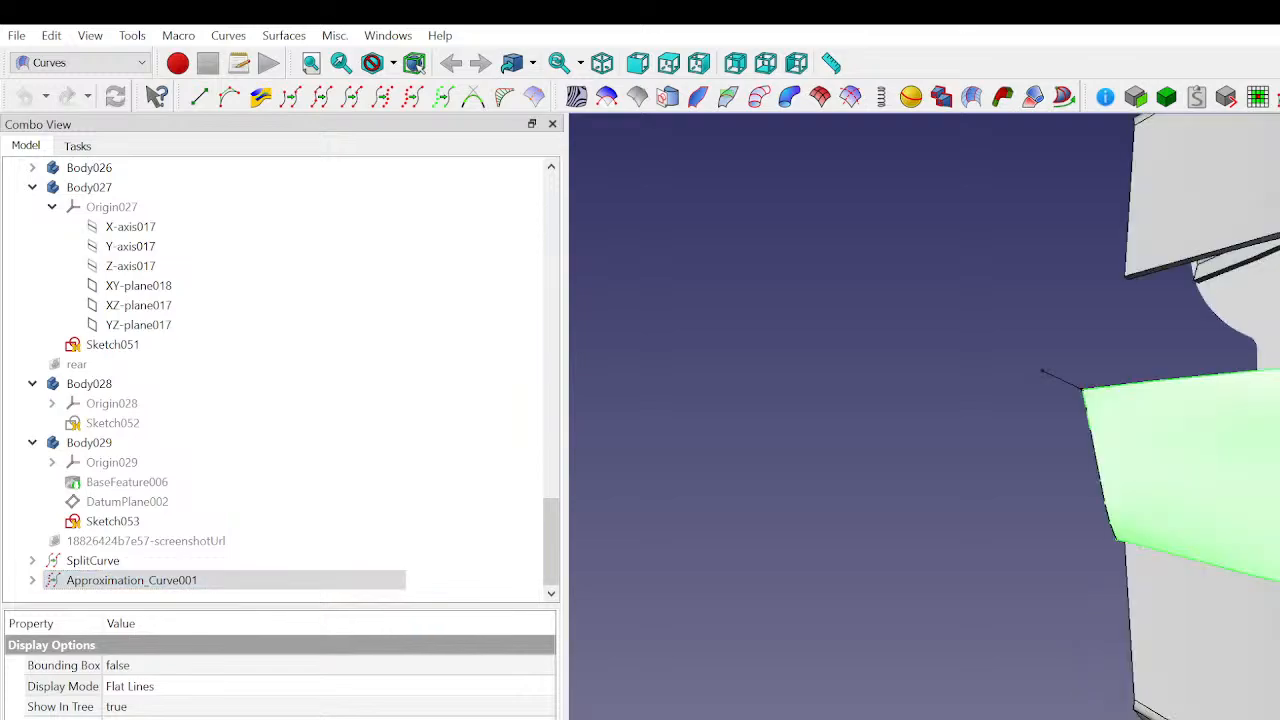
middle_click_drag(1200, 450, 1270, 450)
middle_click_drag(1240, 560, 1216, 493)
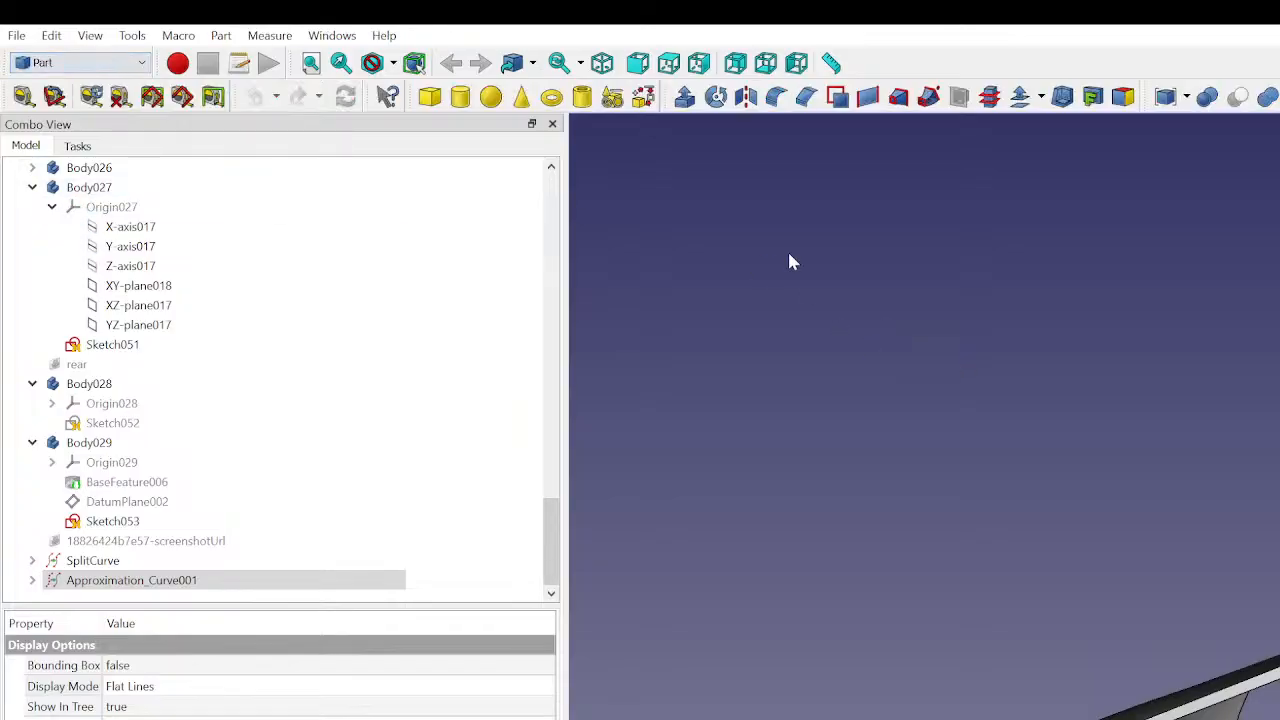
left_click(943, 435)
left_click(1020, 96)
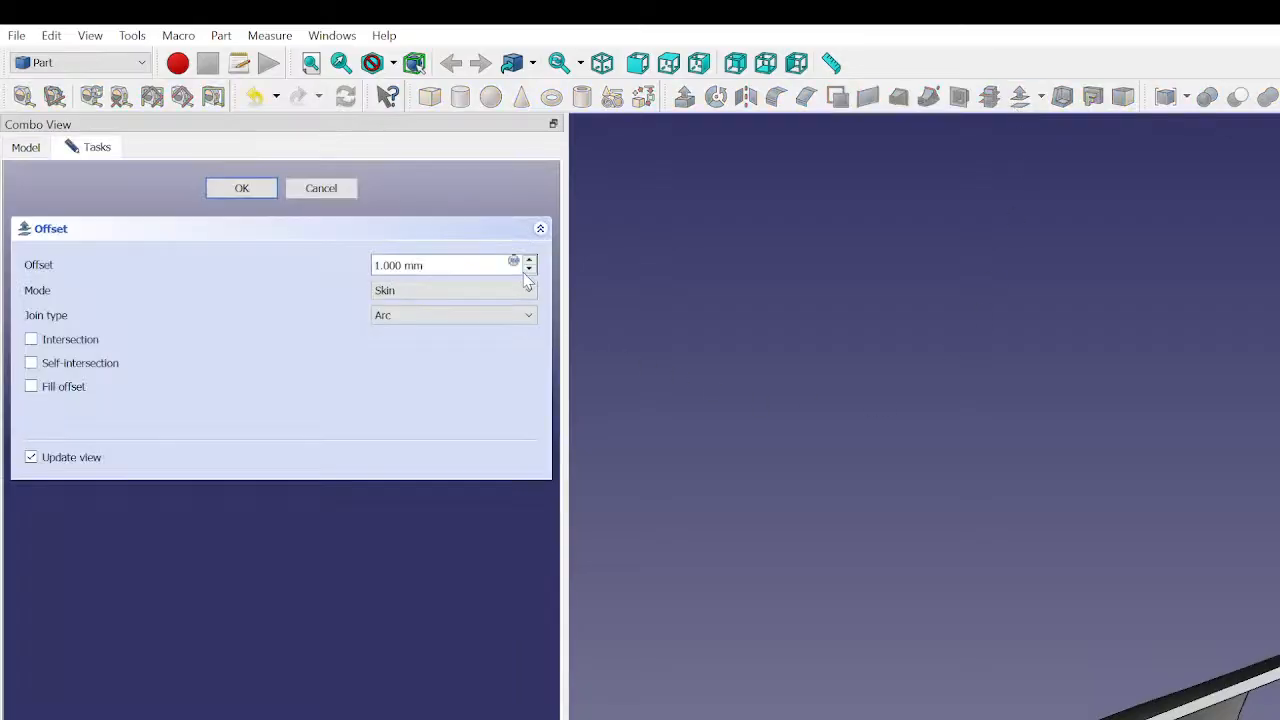
mouse_move(1165, 565)
middle_mouse_down()
mouse_move(1187, 594)
mouse_move(1174, 571)
middle_mouse_up()
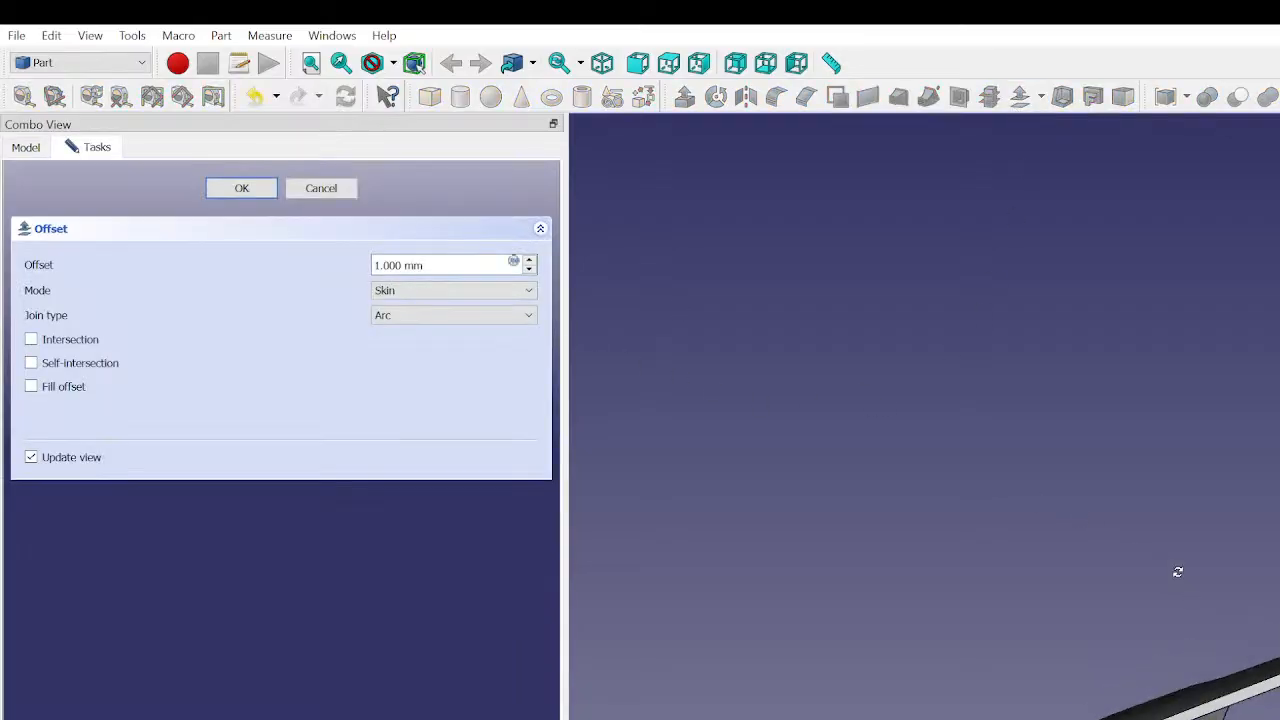
left_click(529, 262)
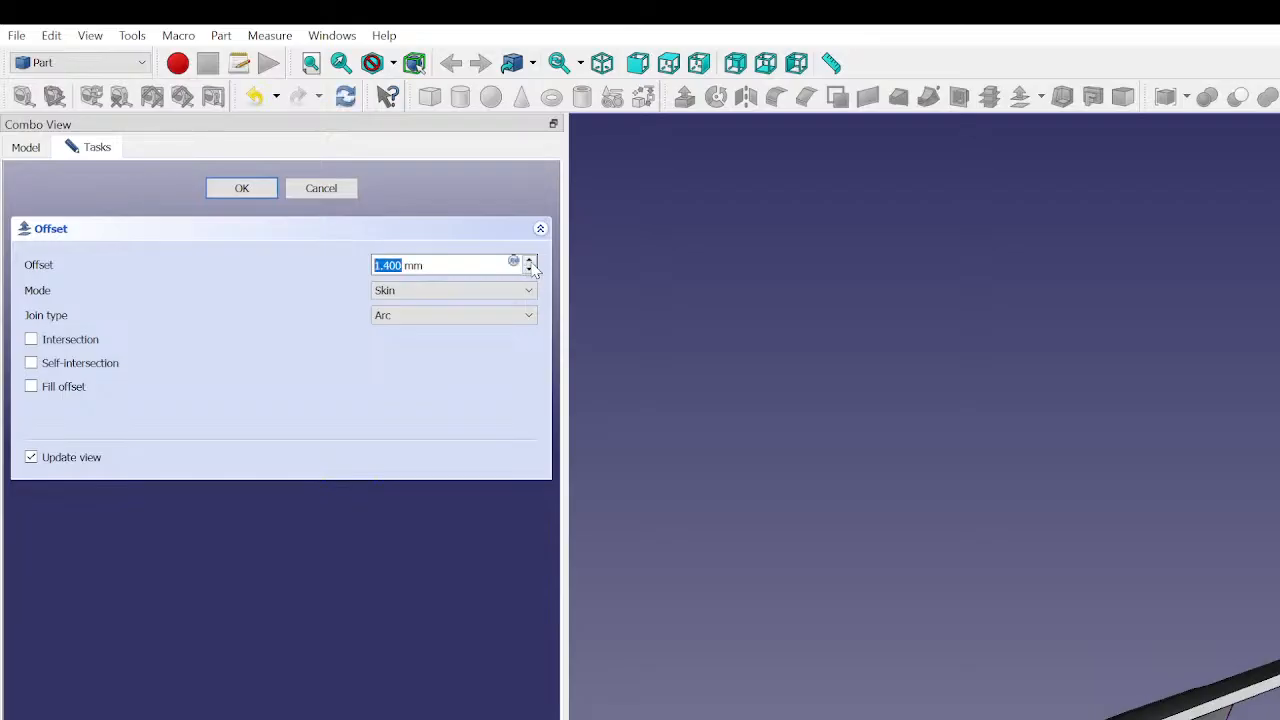
type("2")
mouse_move(1243, 521)
middle_mouse_down()
mouse_move(1266, 557)
mouse_move(1248, 525)
middle_mouse_up()
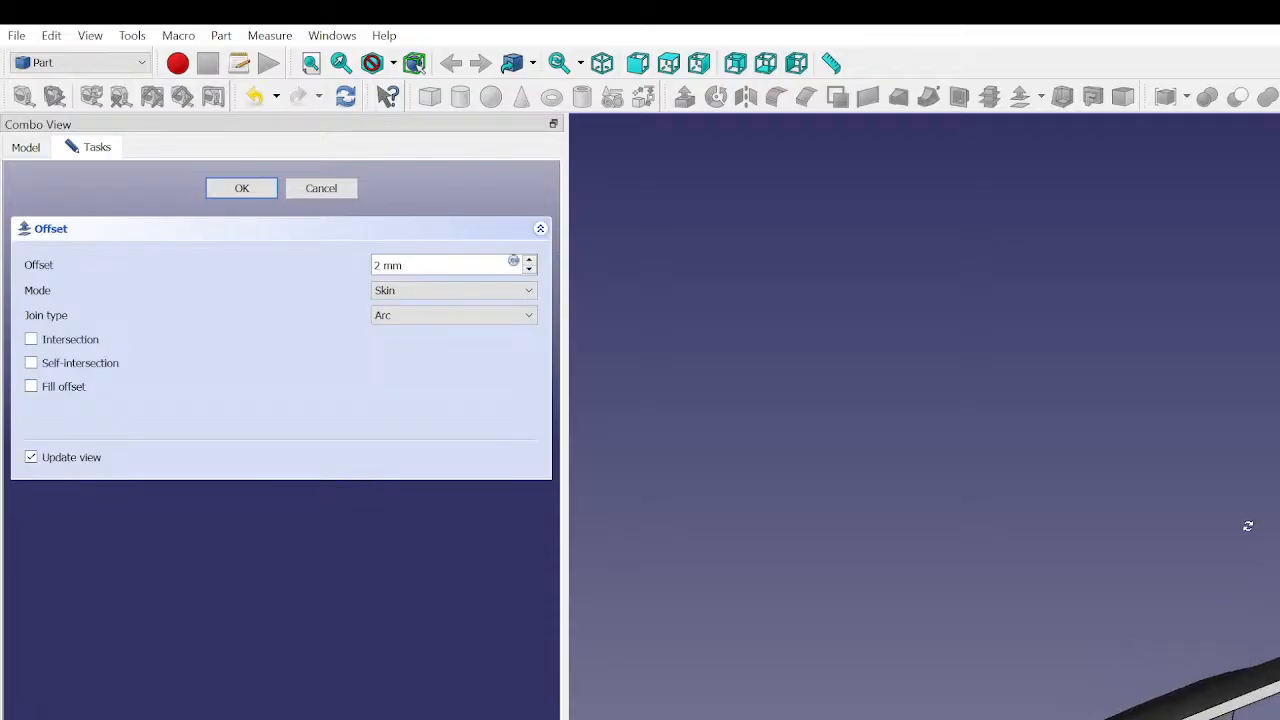
left_click(32, 390)
left_click(31, 387)
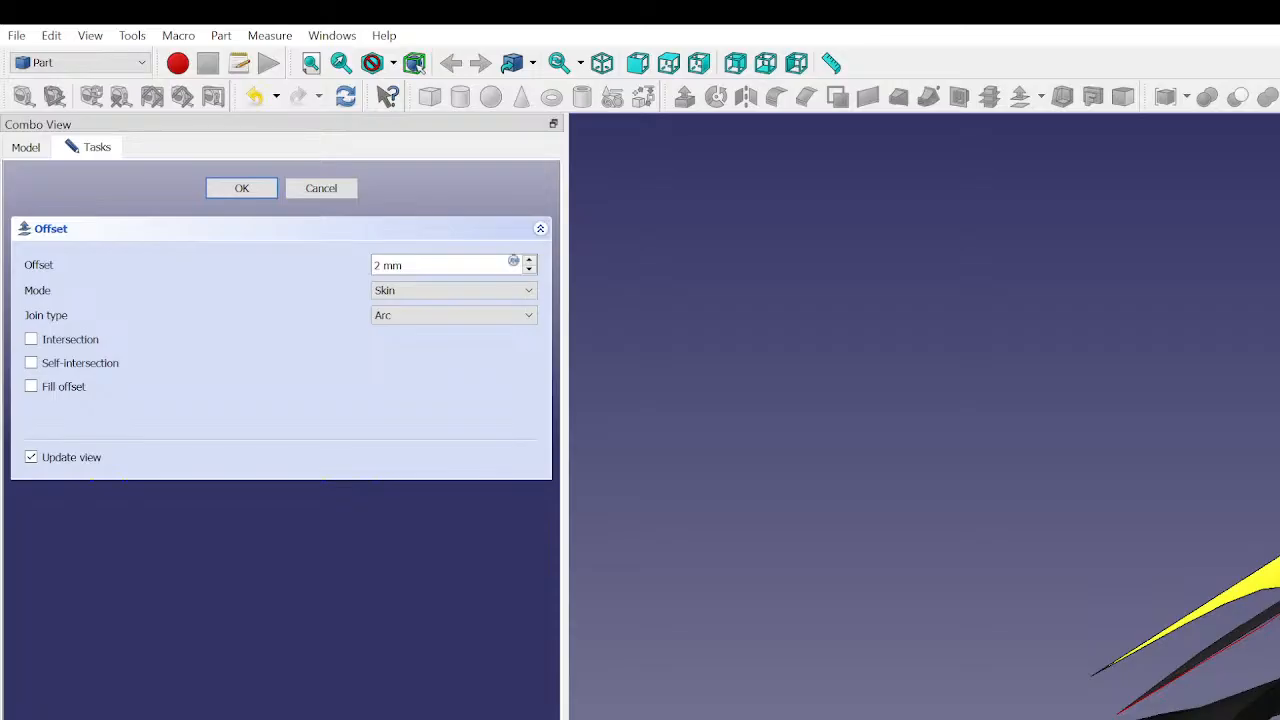
left_click(31, 387)
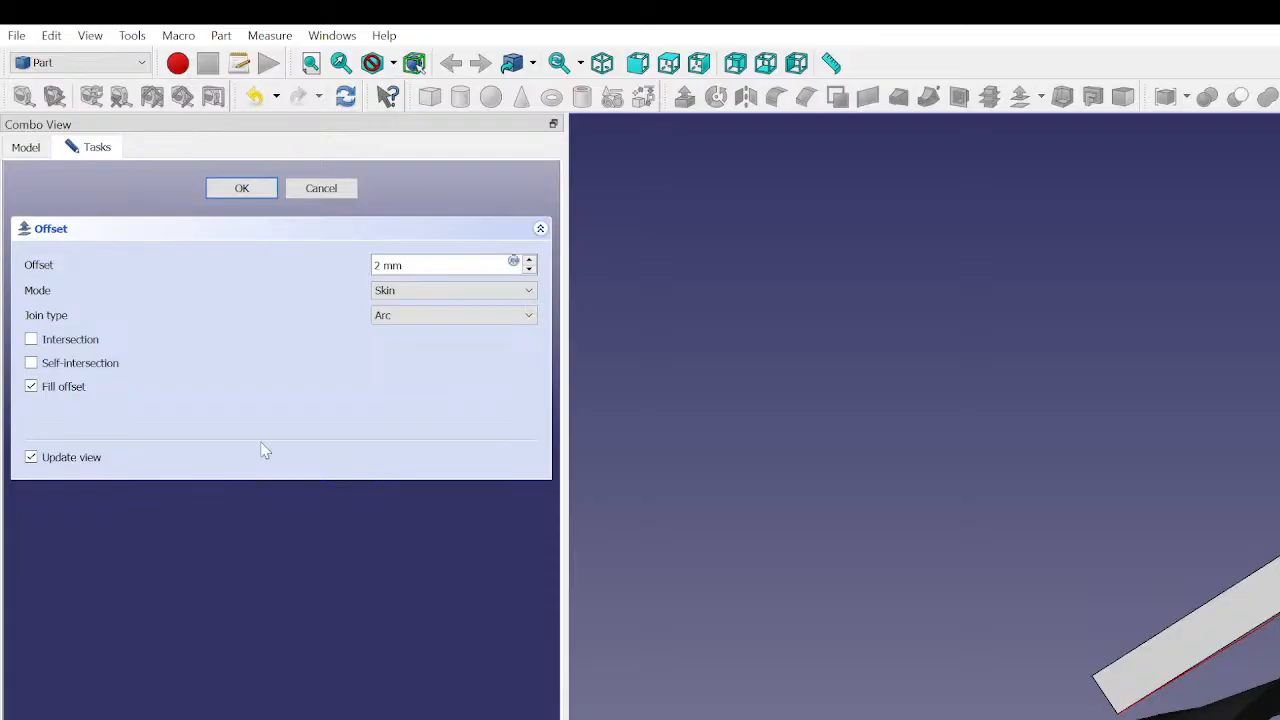
left_click(247, 194)
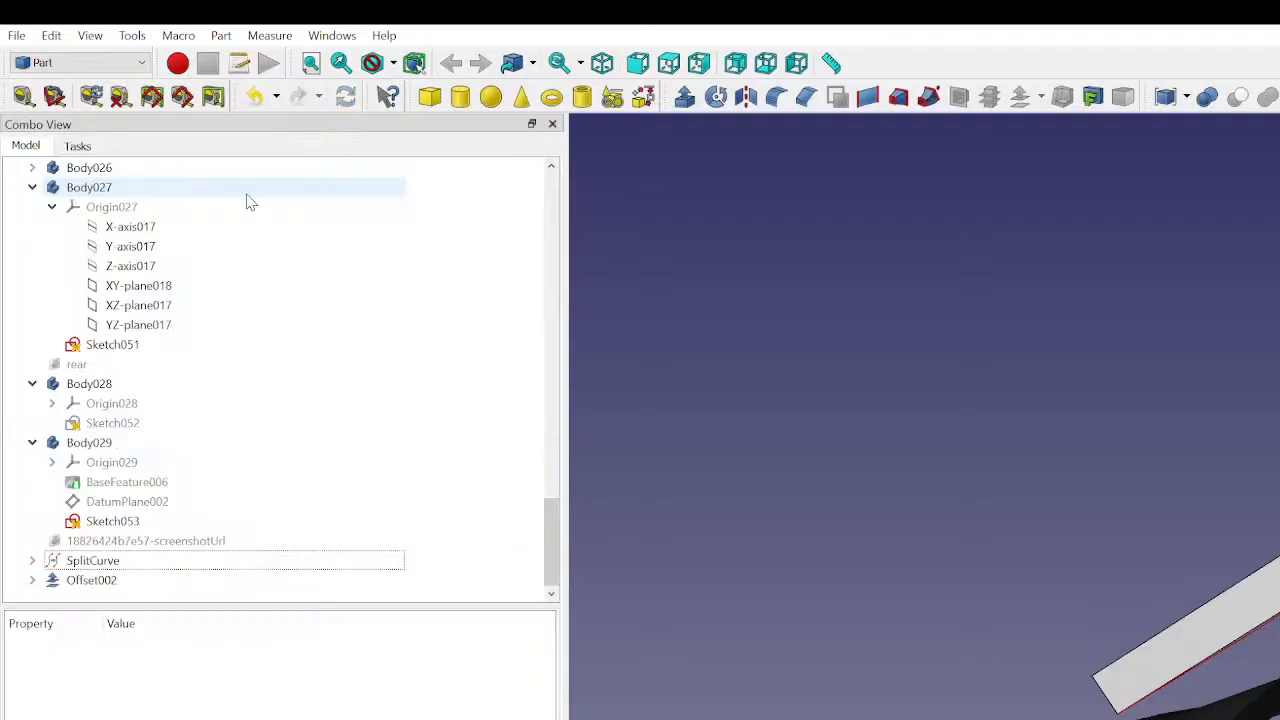
- Select the SplitCurve and the approximation surface to inspect their properties
left_click(122, 564)
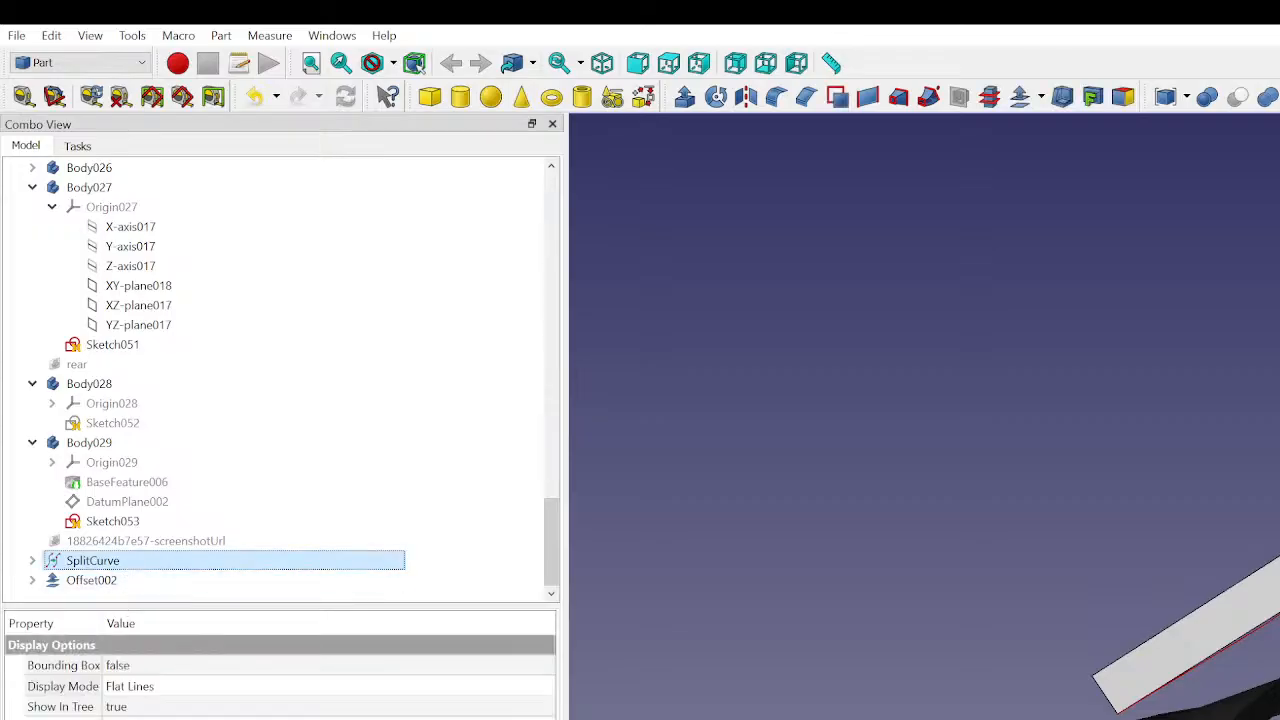
left_click(68, 718)
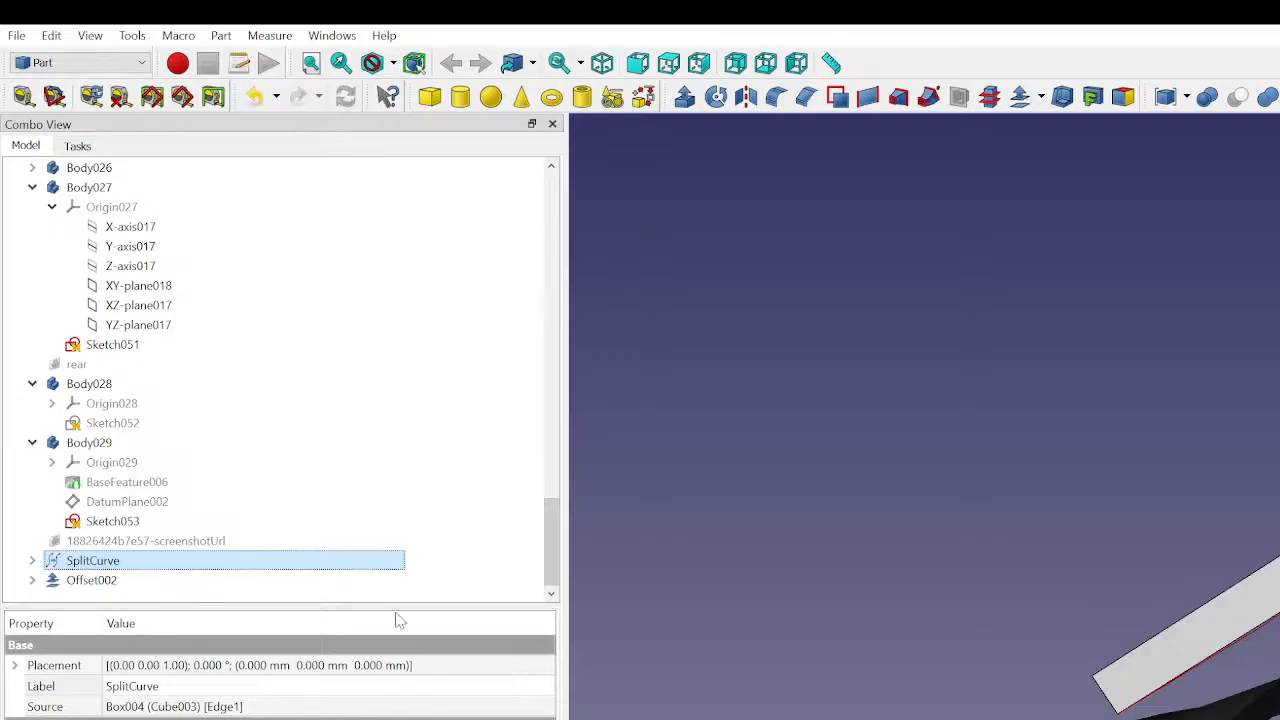
left_click(834, 495)
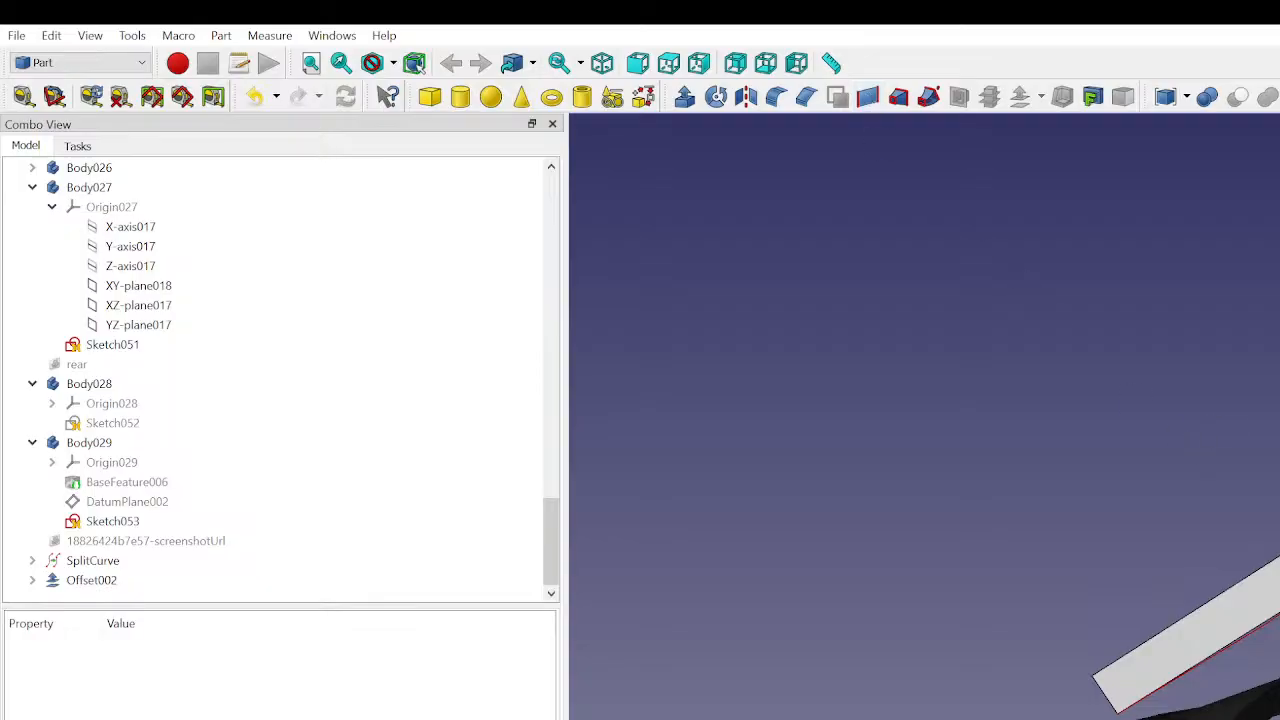
left_click(1270, 700)
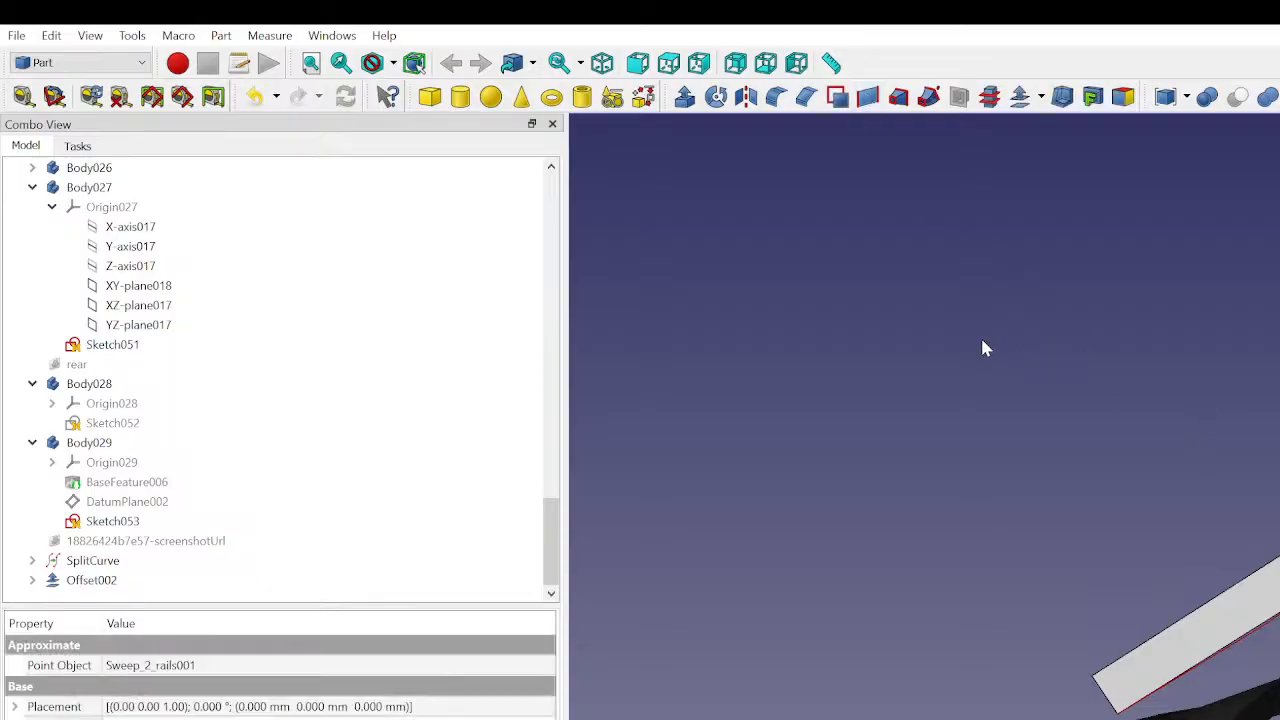
left_click(1095, 409)
- Orbit around the model and browse the model tree, selecting the top and side view images
mouse_move(1276, 500)
middle_mouse_down()
mouse_move(1276, 620)
mouse_move(1266, 480)
mouse_move(1268, 530)
mouse_move(1200, 631)
mouse_move(1240, 600)
mouse_move(1260, 630)
mouse_move(1256, 615)
mouse_move(1235, 650)
mouse_move(1198, 672)
mouse_move(1200, 514)
mouse_move(1066, 528)
mouse_move(1270, 700)
mouse_move(1252, 695)
mouse_move(1255, 715)
mouse_move(1246, 620)
mouse_move(1248, 660)
middle_mouse_up()
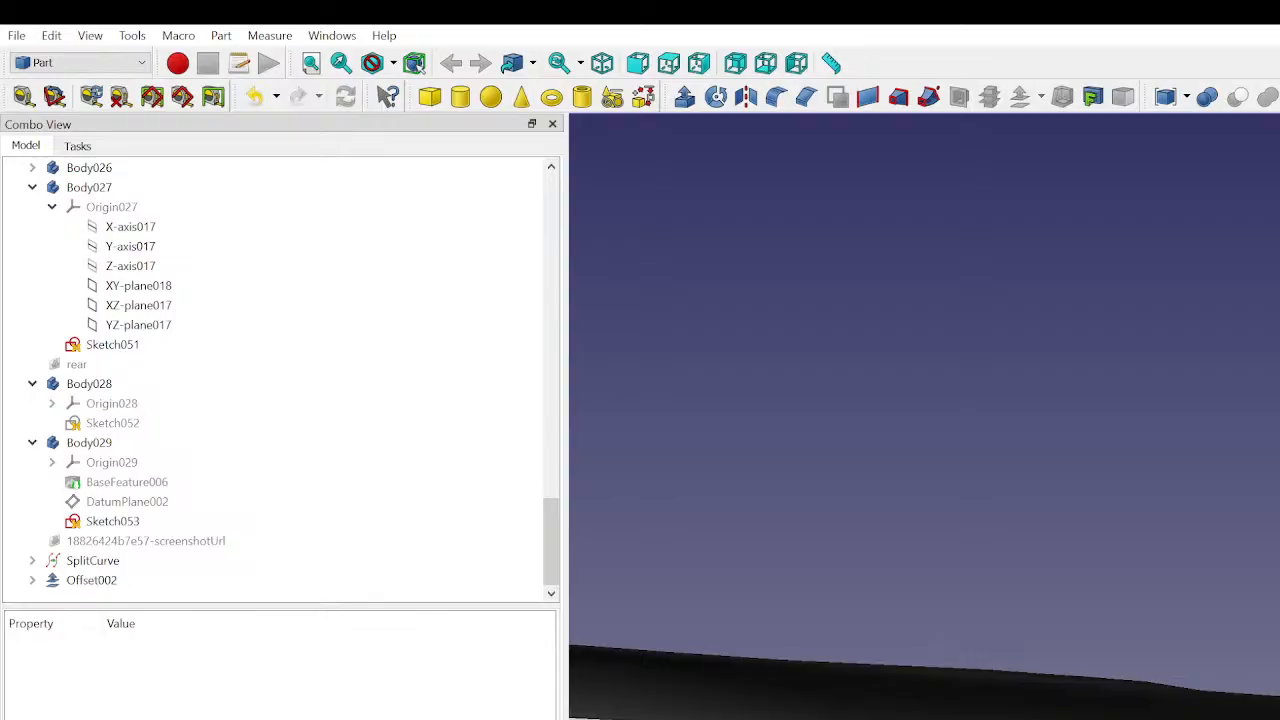
middle_click_drag(1248, 660, 1248, 714)
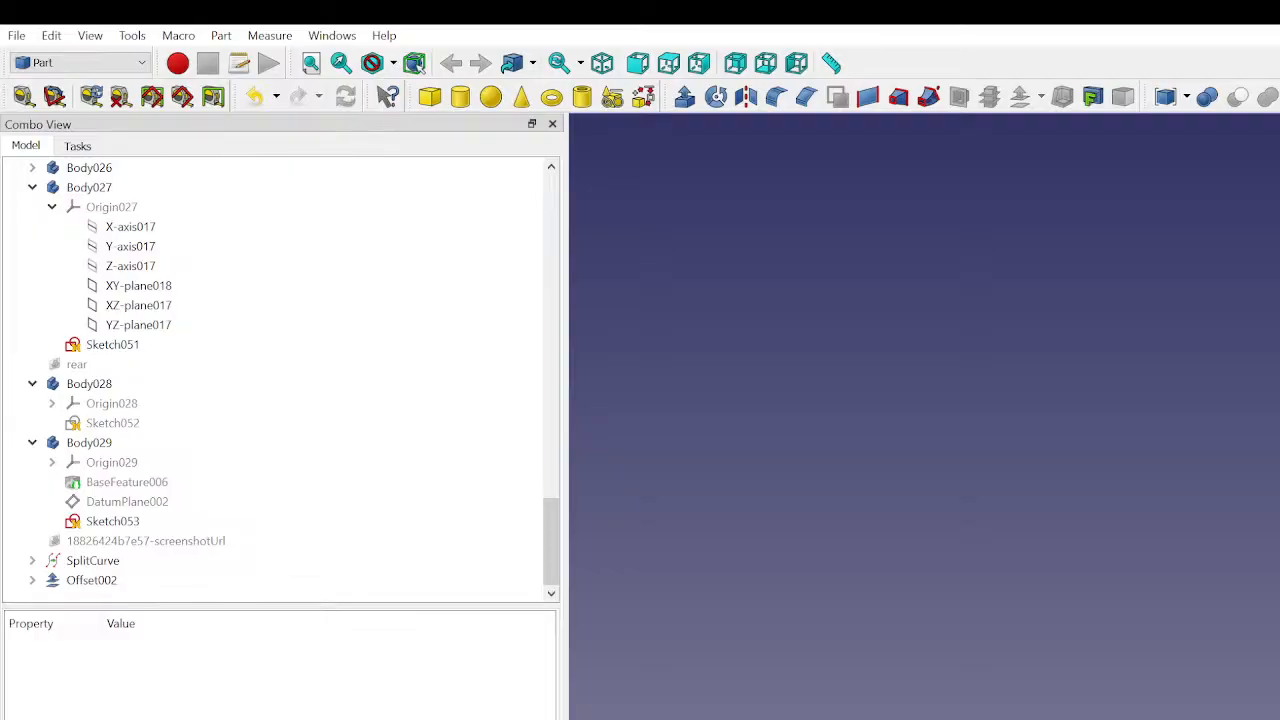
middle_click_drag(906, 714, 1125, 719)
scroll(115, 415, "up", 10)
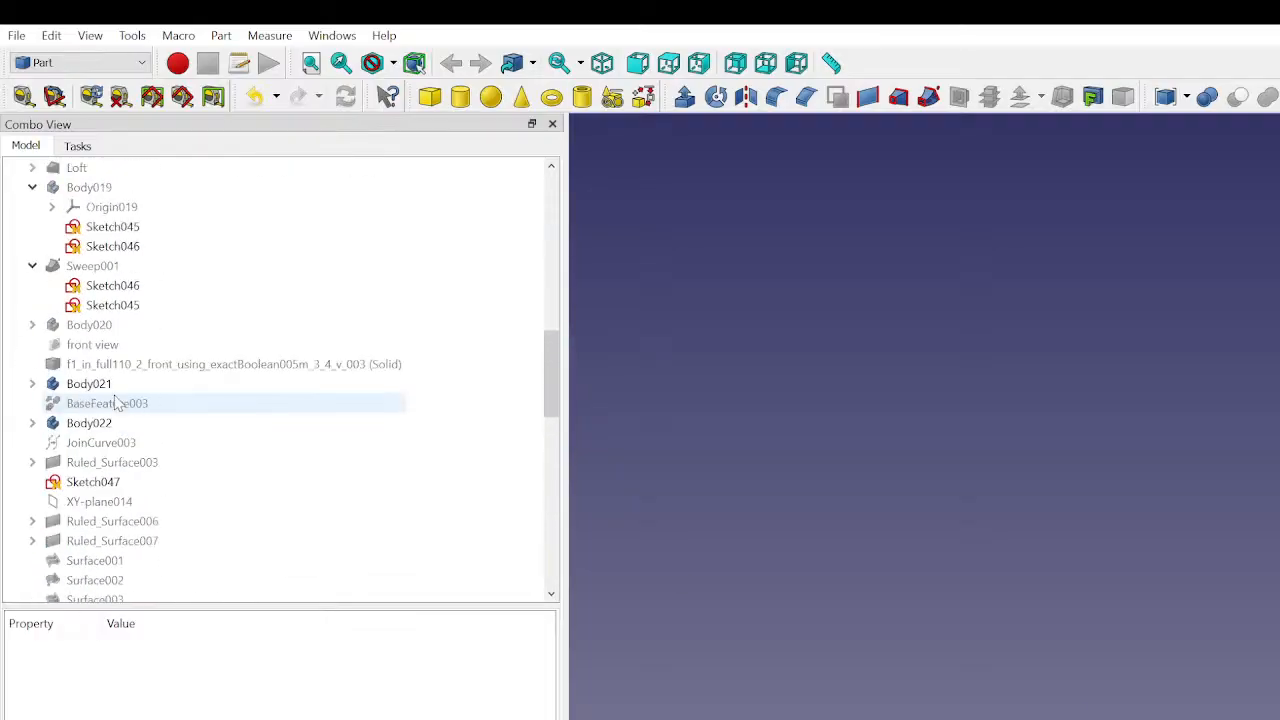
scroll(115, 400, "up", 10)
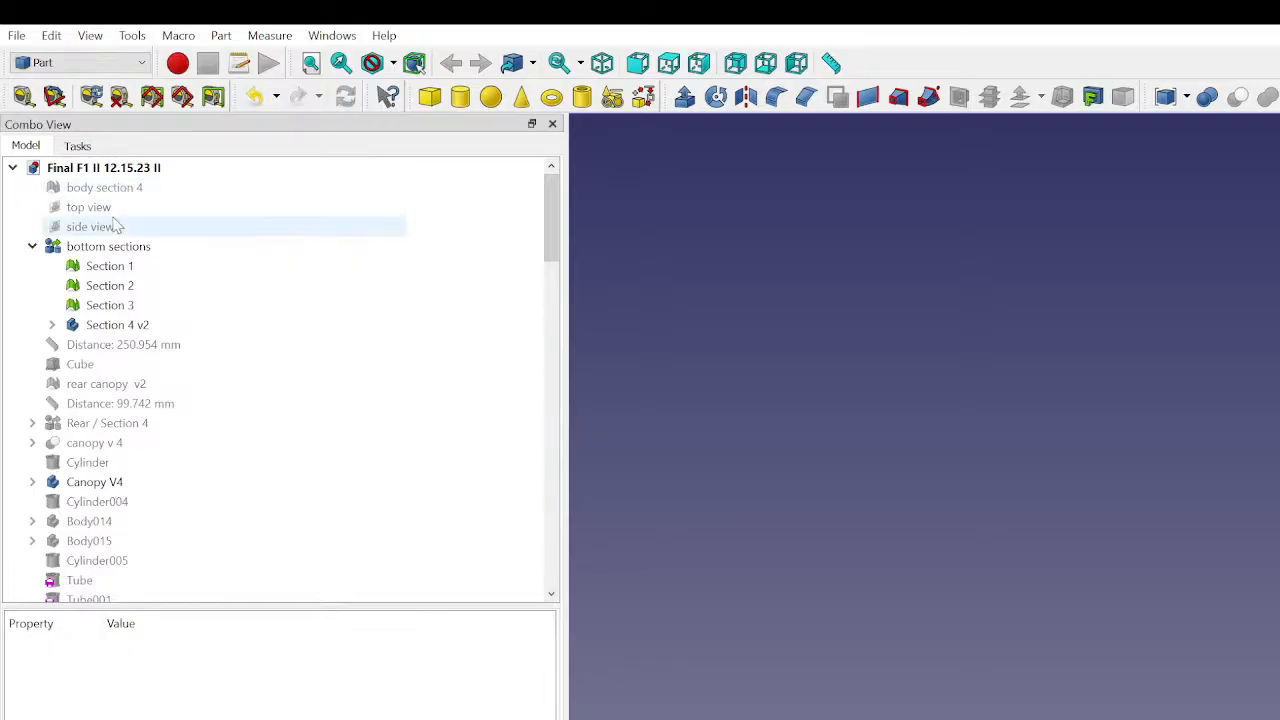
left_click(106, 210)
left_click(100, 226)
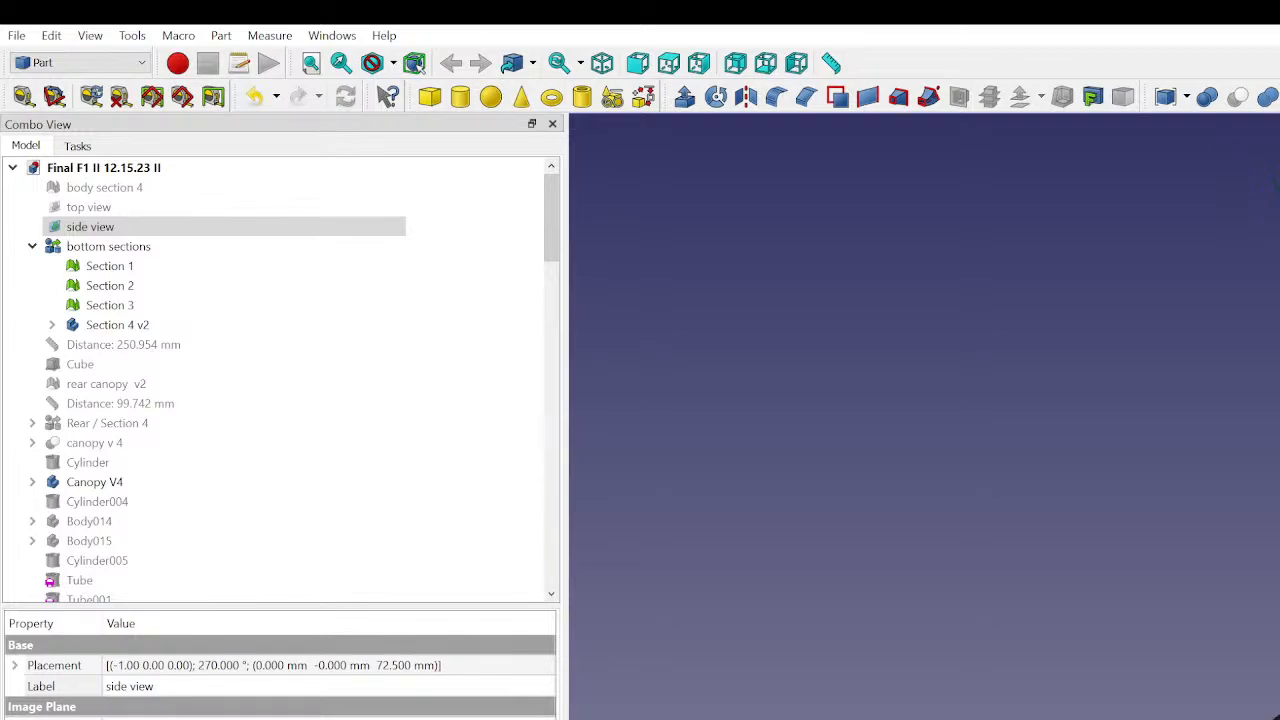
scroll(150, 560, "down", 20)
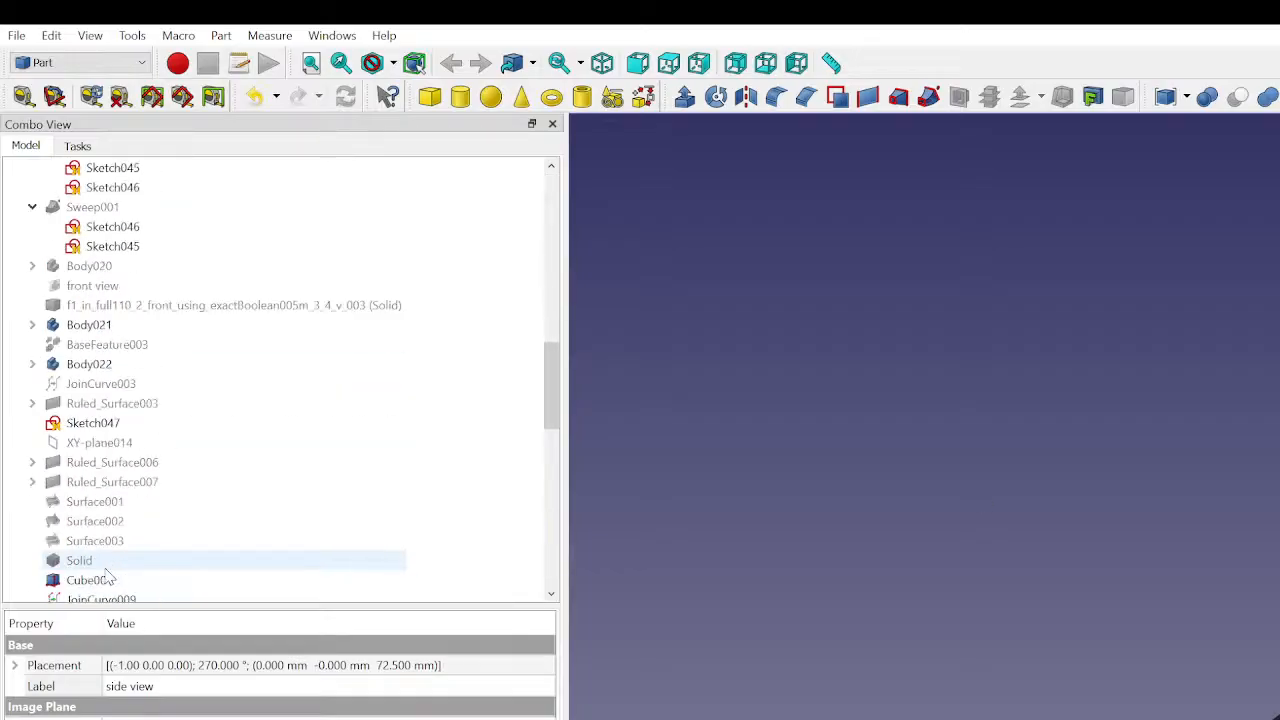
scroll(108, 575, "down", 2)
- Mirror Offset002 about the XY plane with the Mirroring tool
left_click(110, 580)
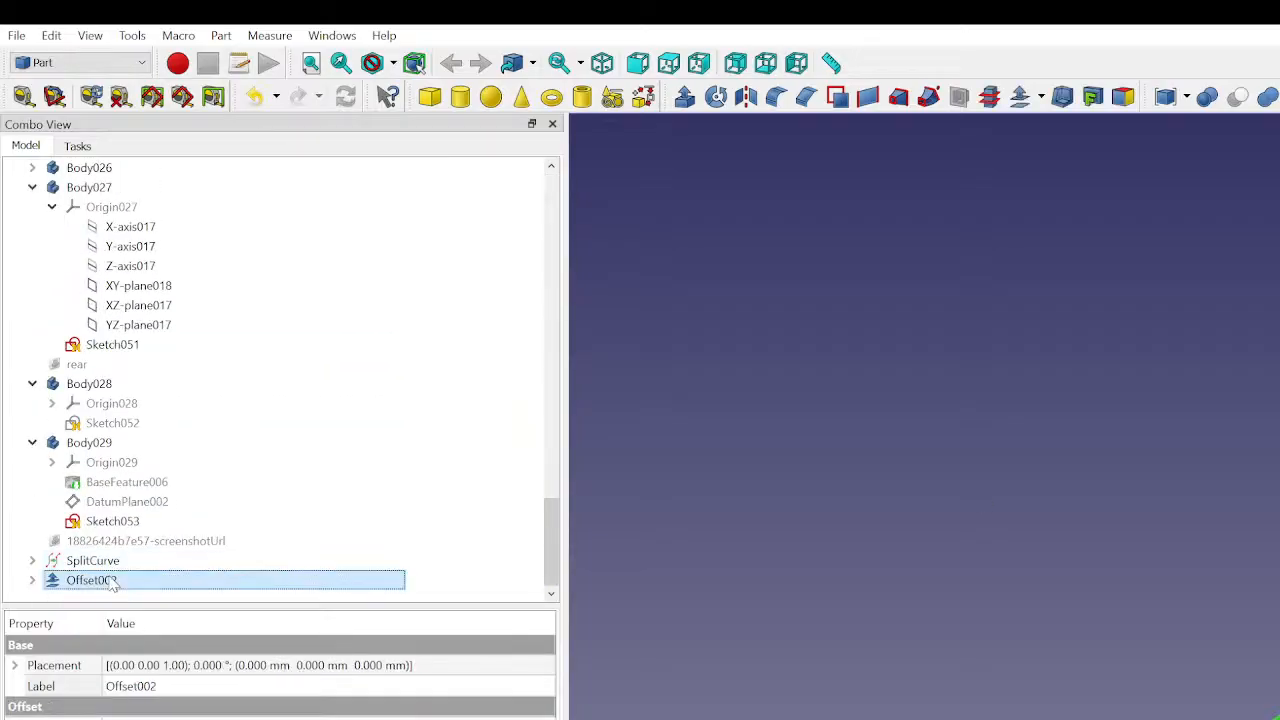
left_click(746, 96)
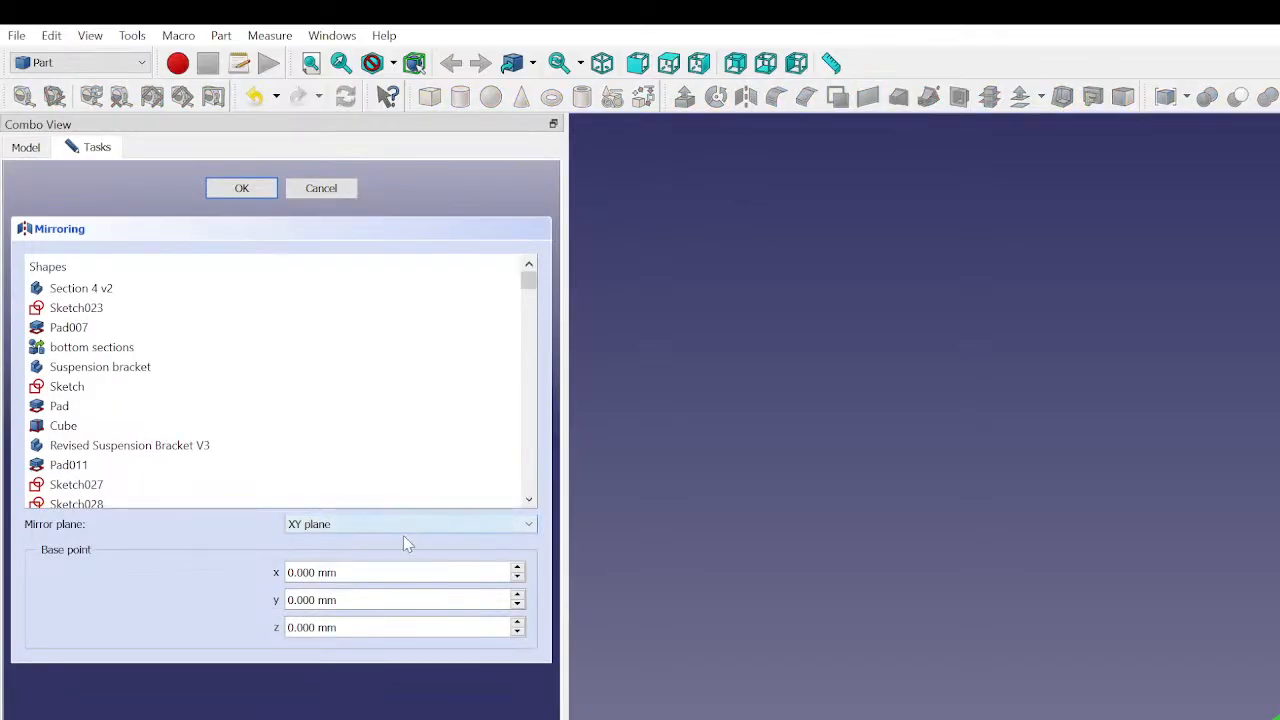
left_click(241, 188)
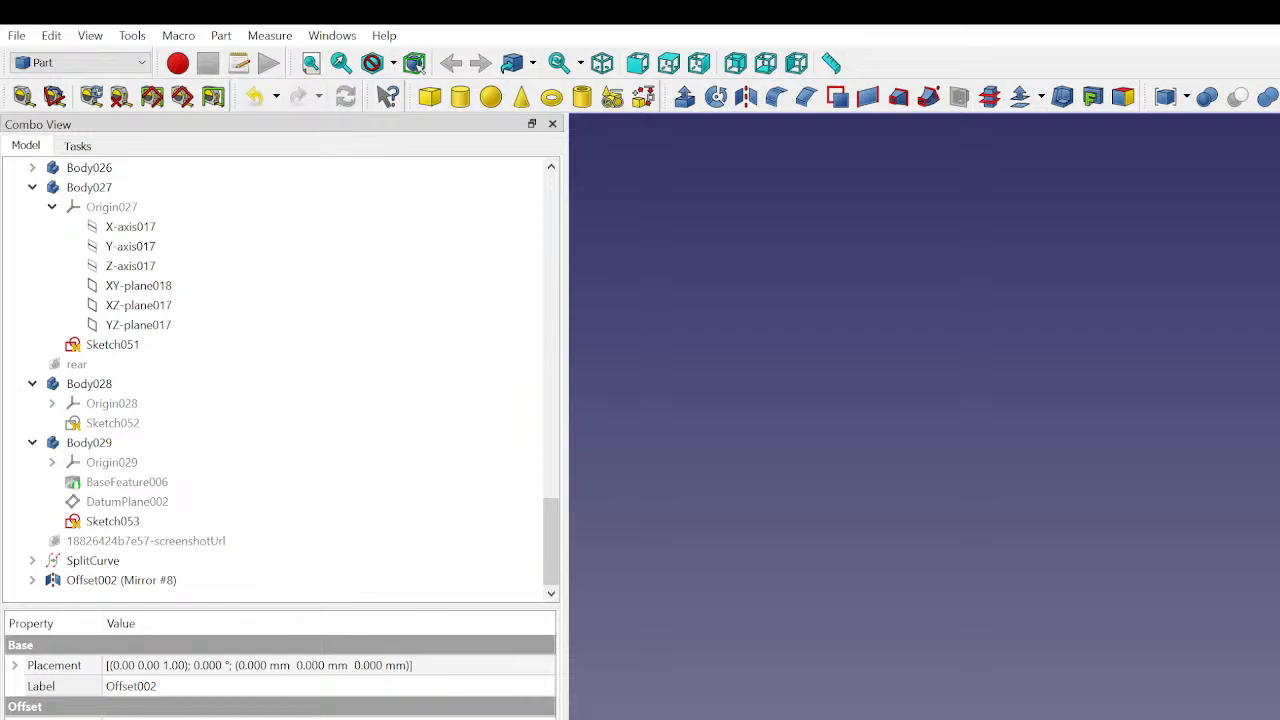
- Orbit and zoom around the mirrored offset panel on the body
middle_click_drag(1270, 690, 1247, 490)
scroll(1213, 545, "down", 1)
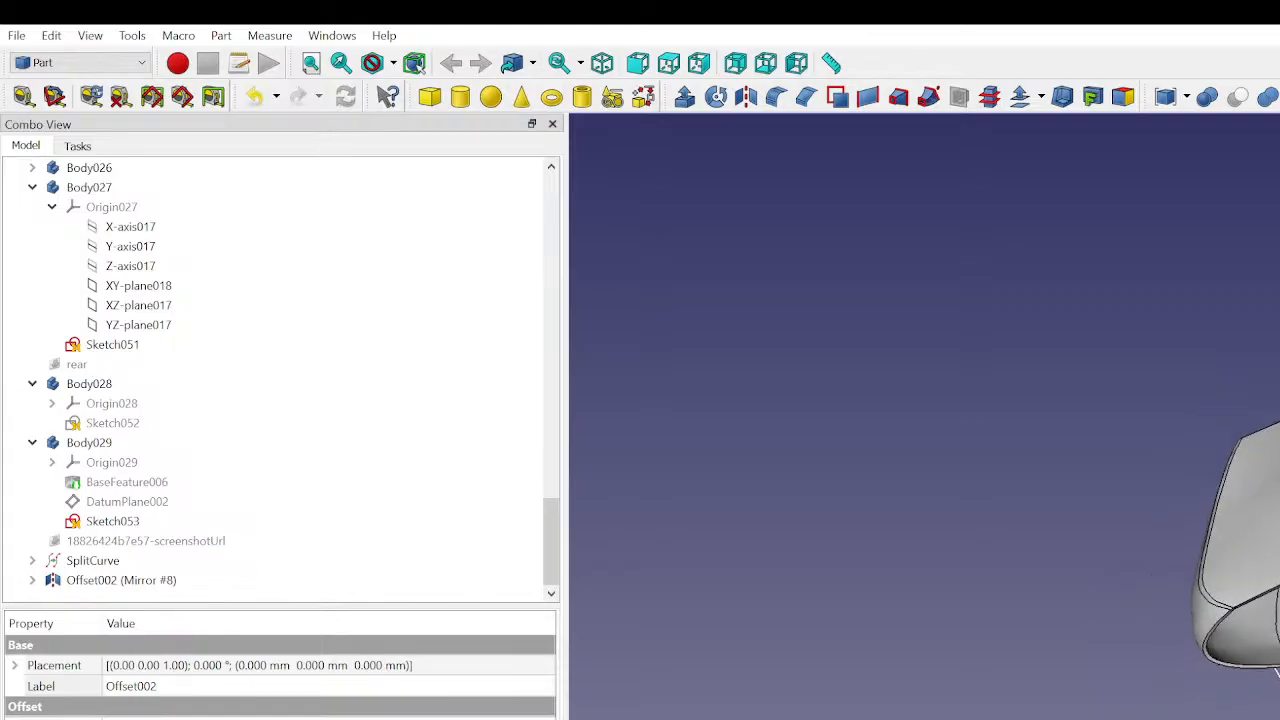
scroll(1210, 570, "up", 2)
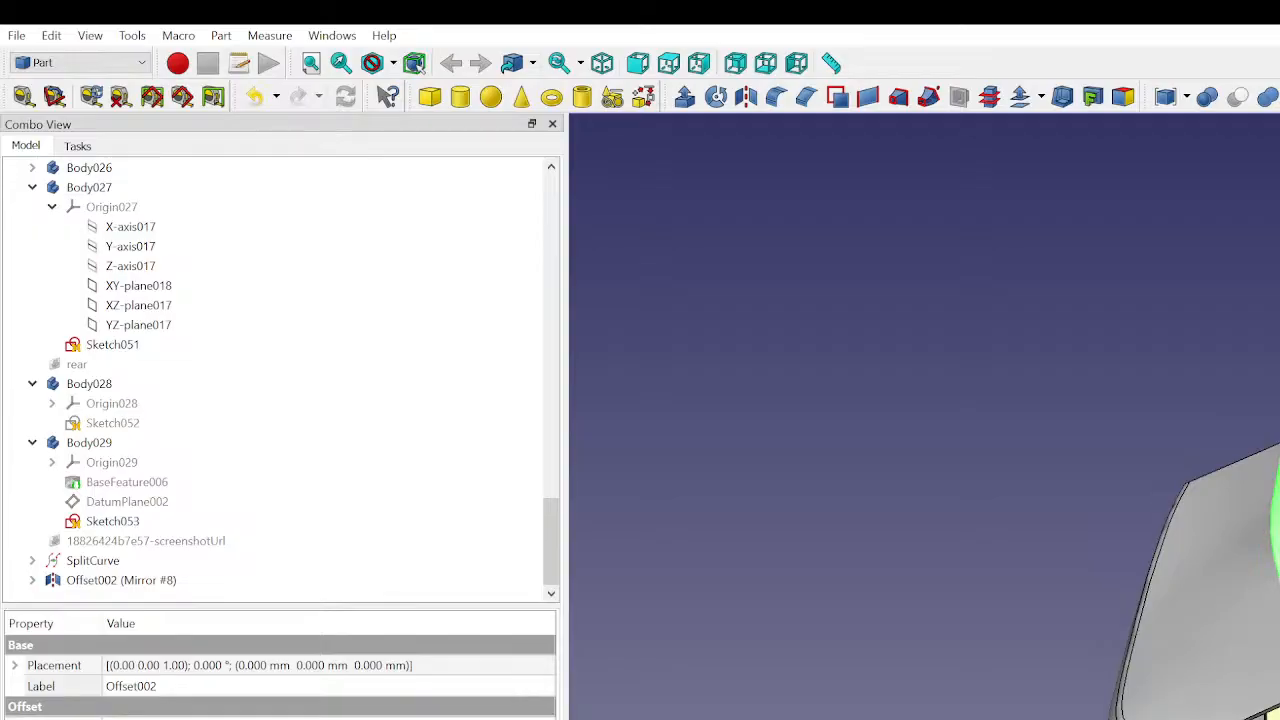
middle_click_drag(1187, 483, 978, 365)
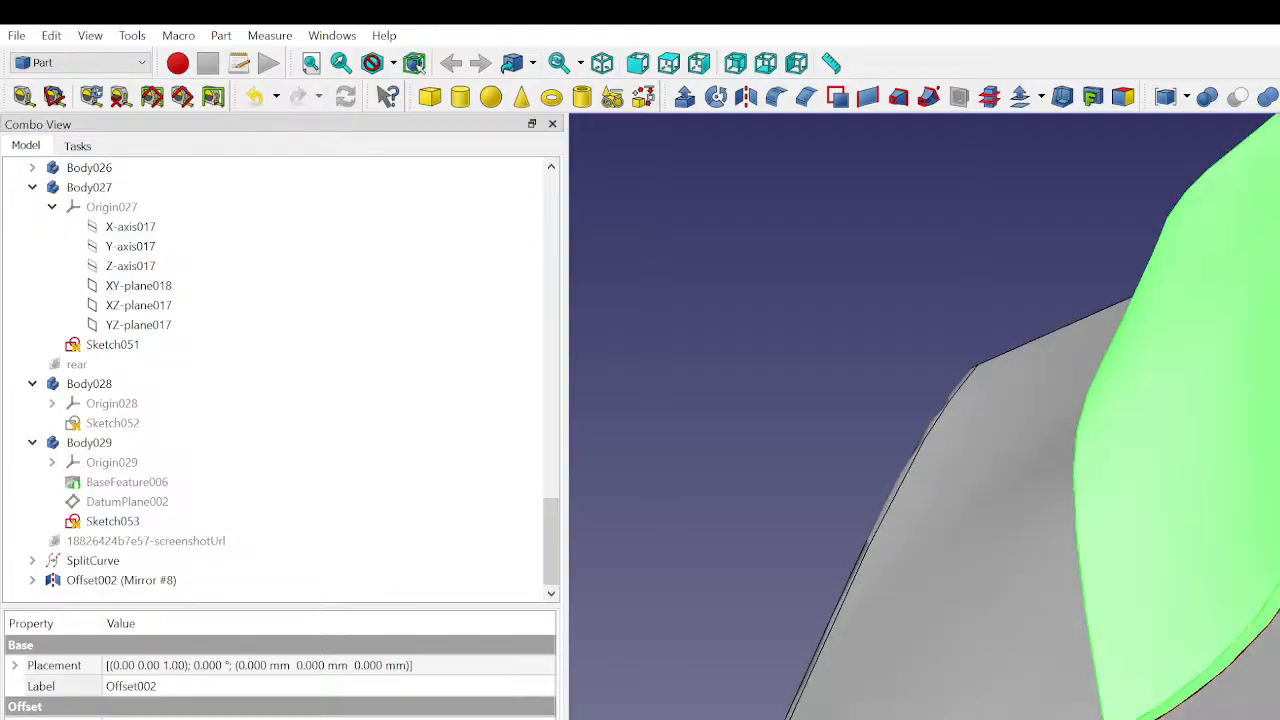
scroll(925, 416, "up", 3)
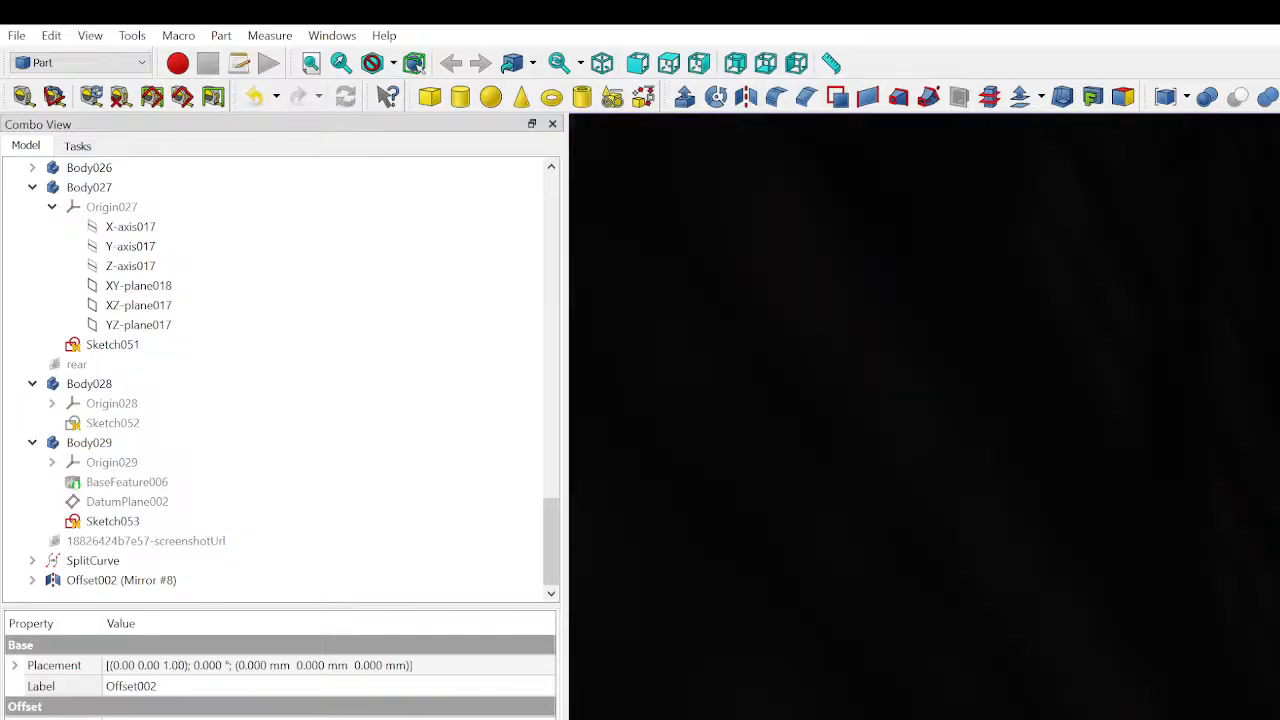
scroll(925, 416, "down", 5)
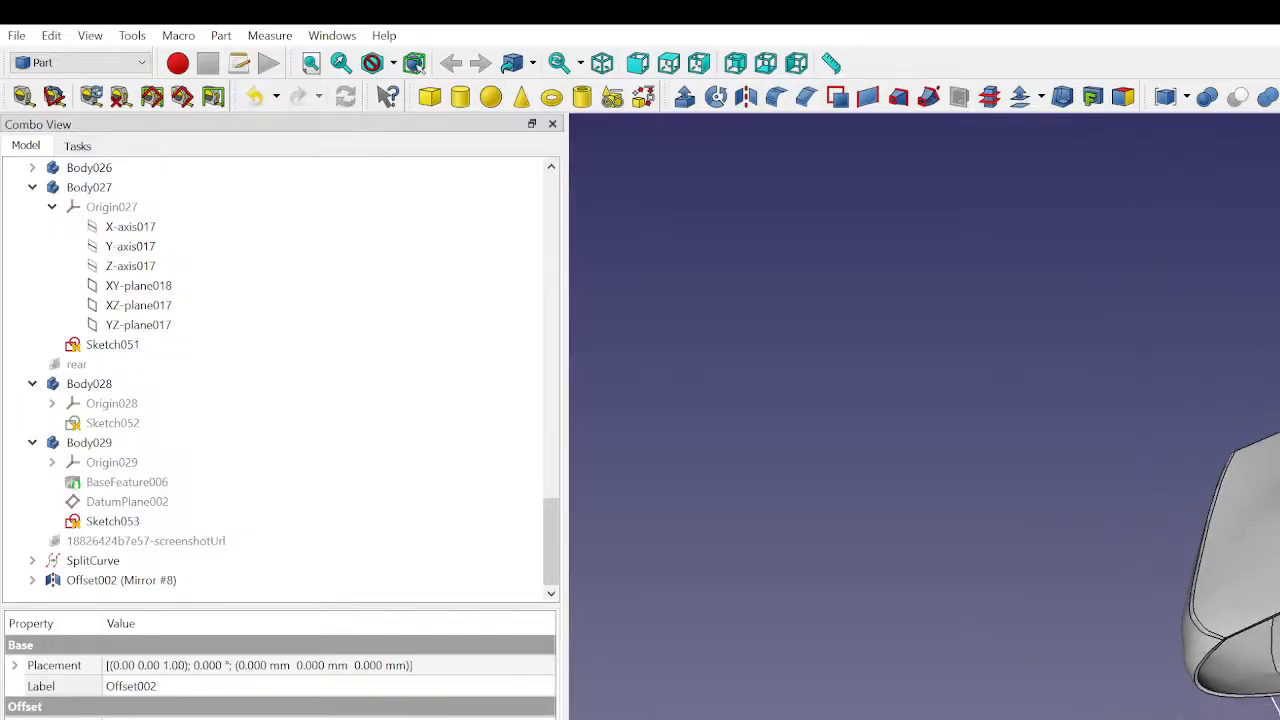
middle_click_drag(1240, 560, 1232, 555)
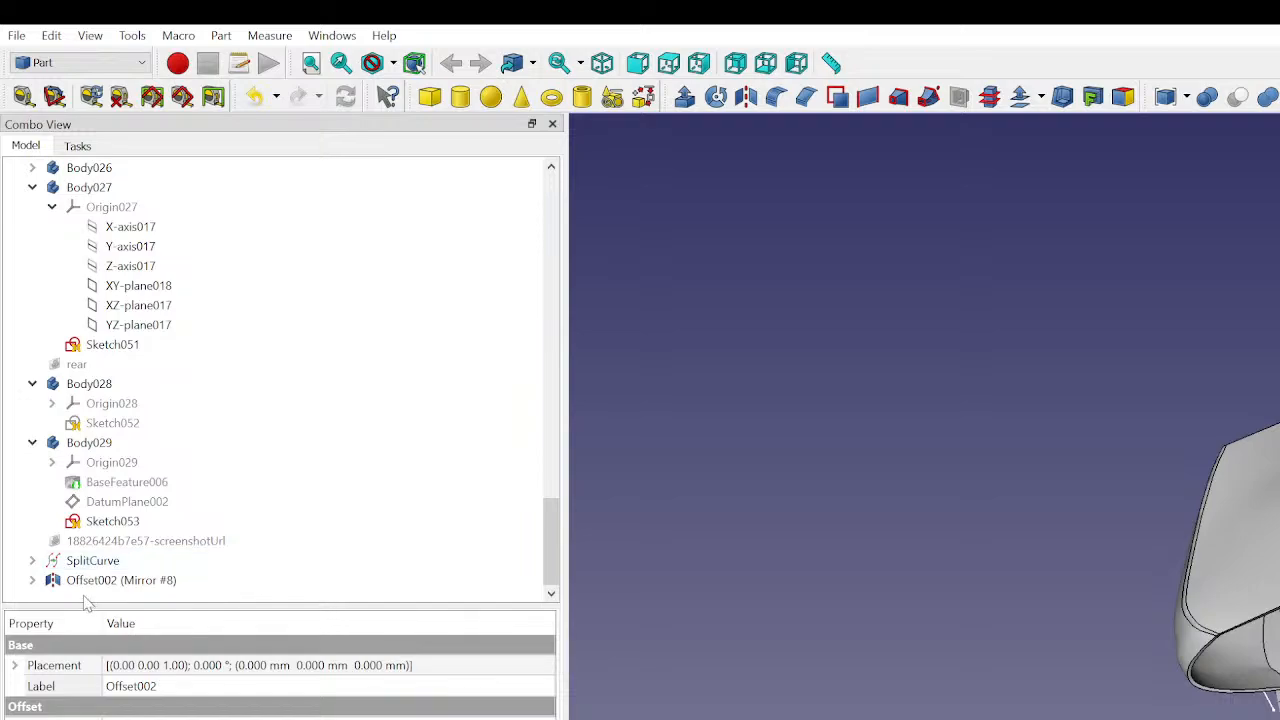
- Expand Offset002 (Mirror #8), select it and hide it
left_click(33, 581)
left_click(125, 562)
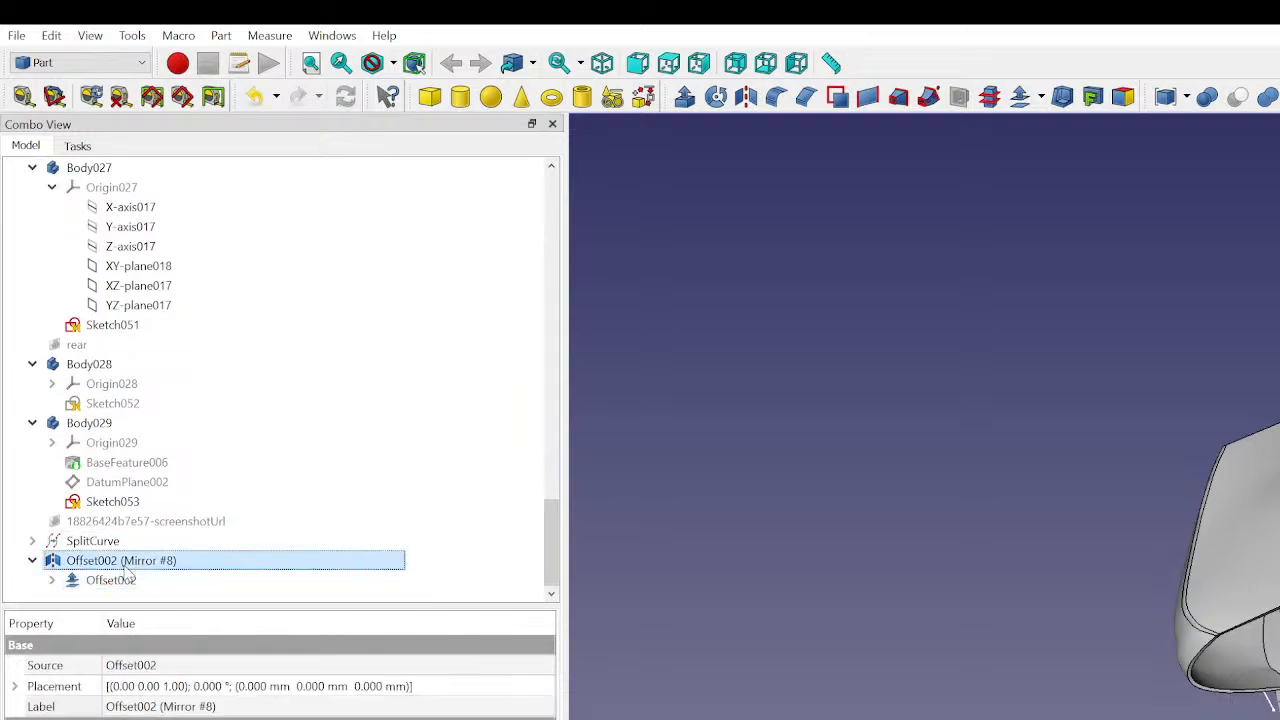
key("space")
- Orbit and zoom around the front of the body to examine the offset surfaces
scroll(1276, 455, "up", 2)
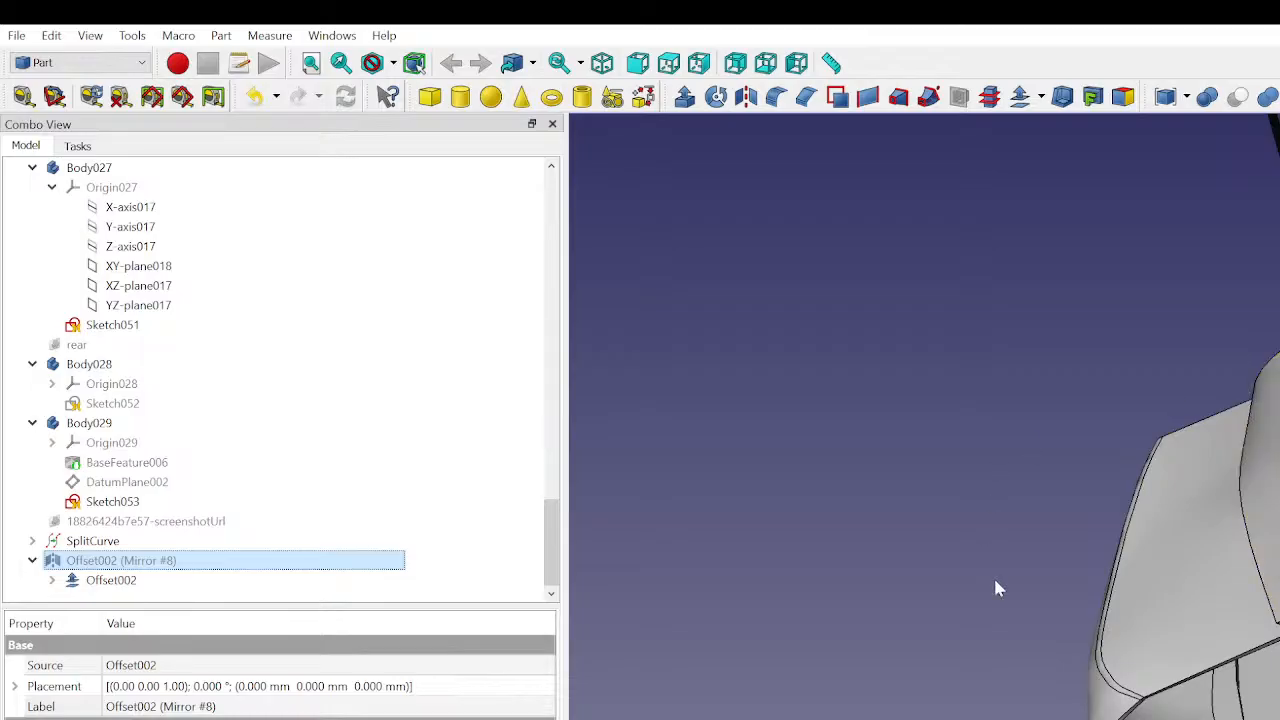
middle_click_drag(1268, 600, 1272, 542)
scroll(1262, 460, "down", 3)
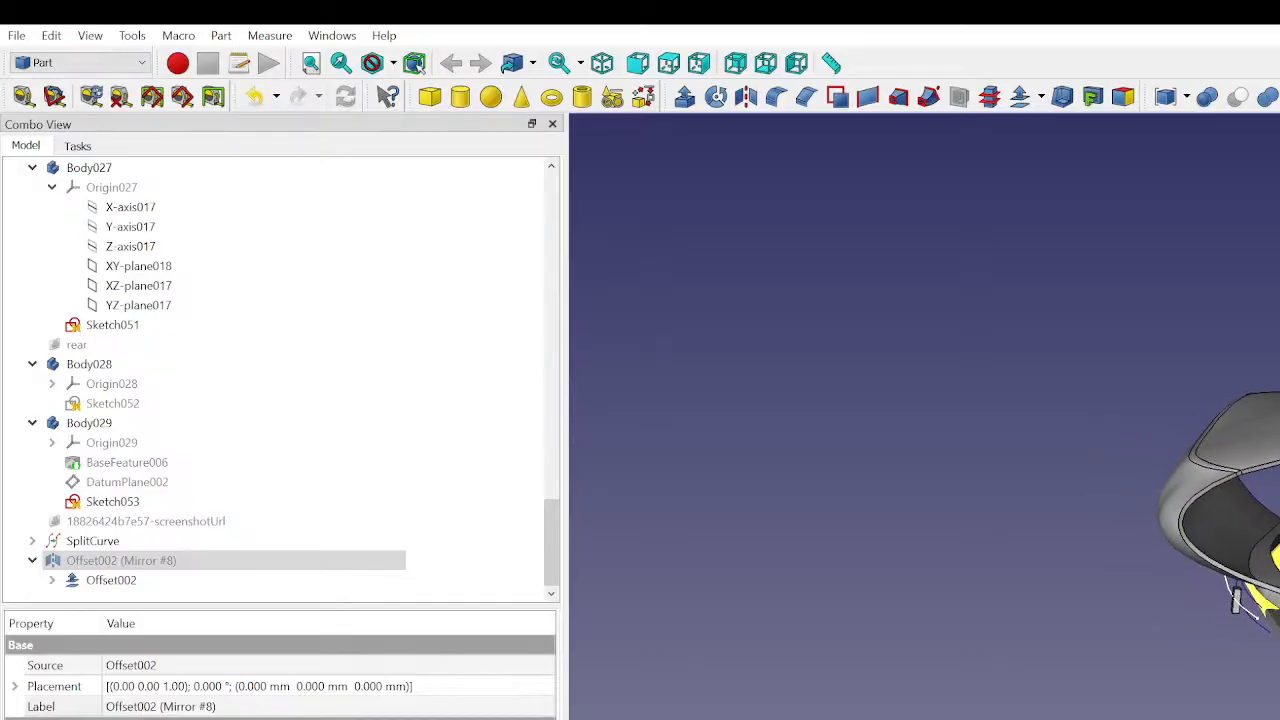
middle_click_drag(1226, 592, 1200, 573)
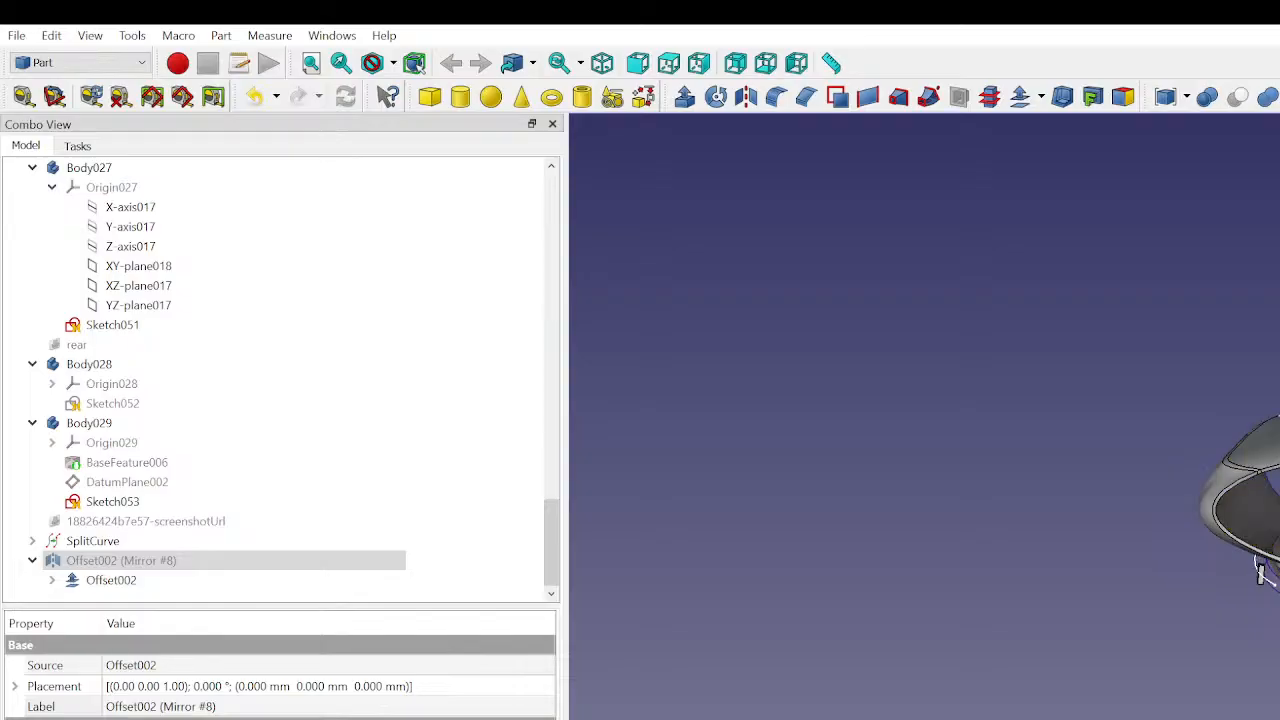
scroll(1272, 500, "down", 3)
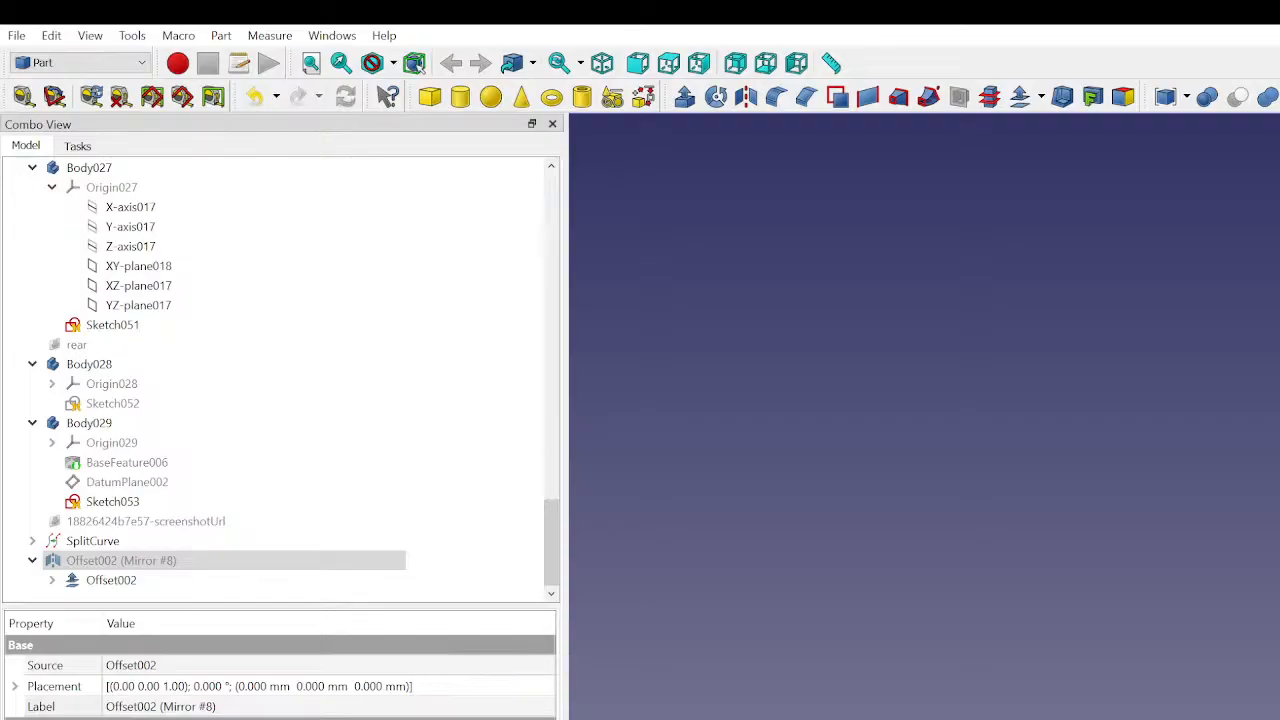
middle_click_drag(1276, 690, 1270, 636)
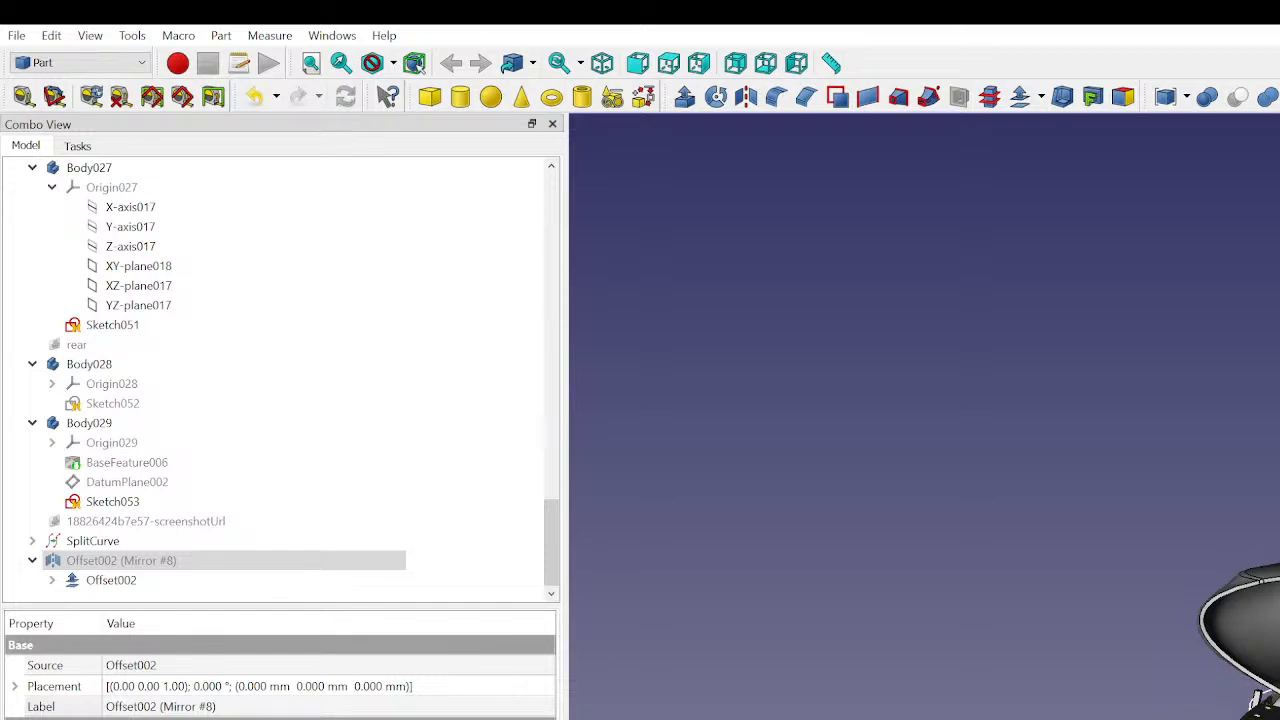
middle_click_drag(1240, 640, 1276, 714)
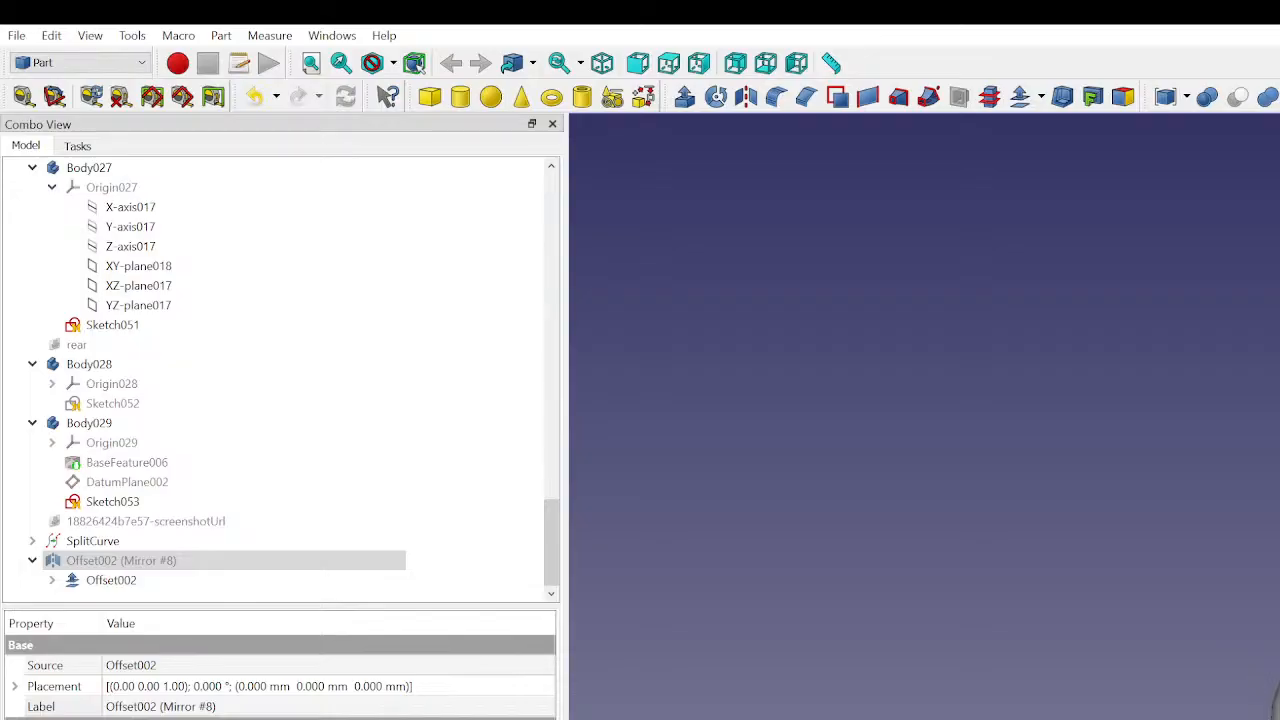
middle_click_drag(1274, 708, 1278, 716)
middle_click_drag(1240, 420, 1040, 320)
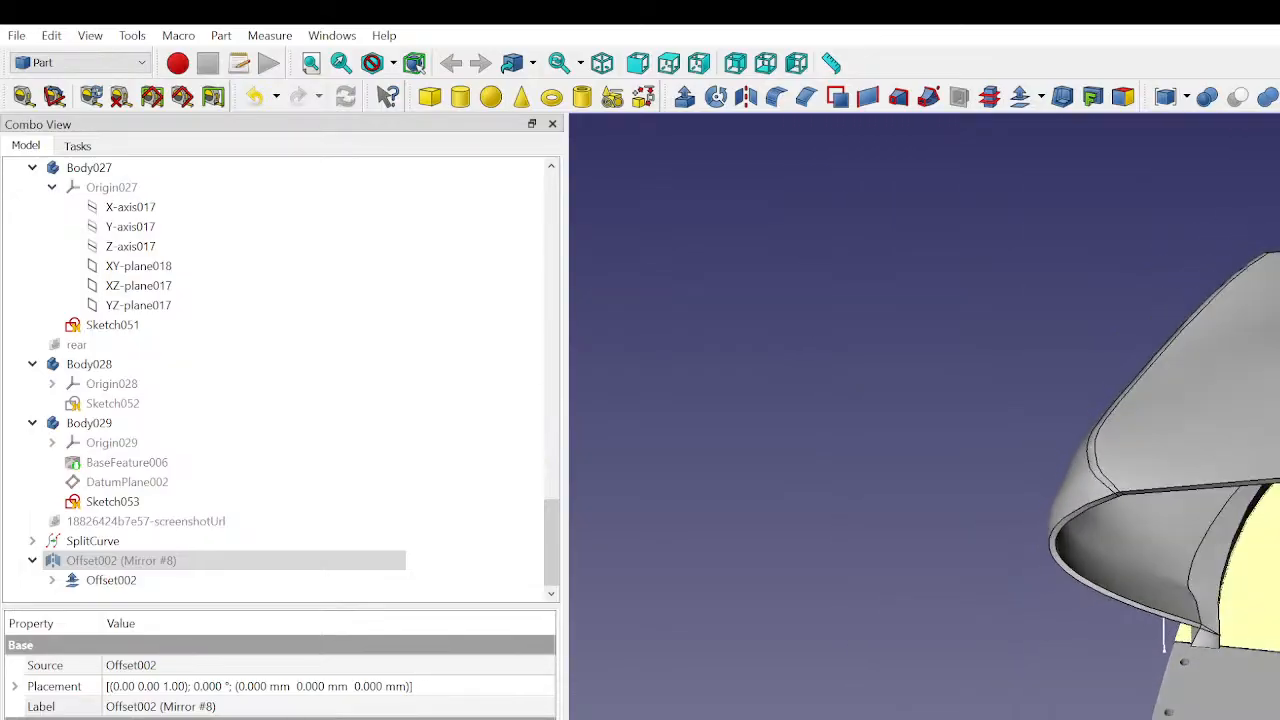
scroll(1258, 672, "down", 3)
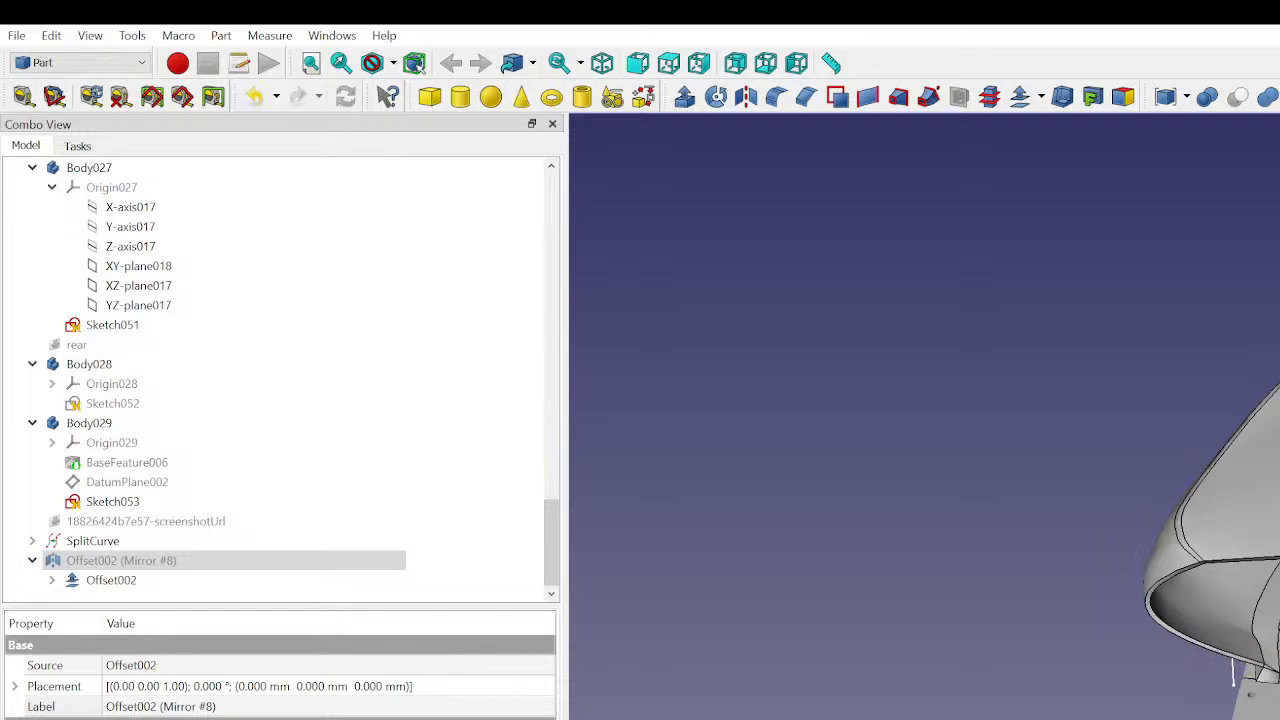
scroll(1250, 692, "down", 1)
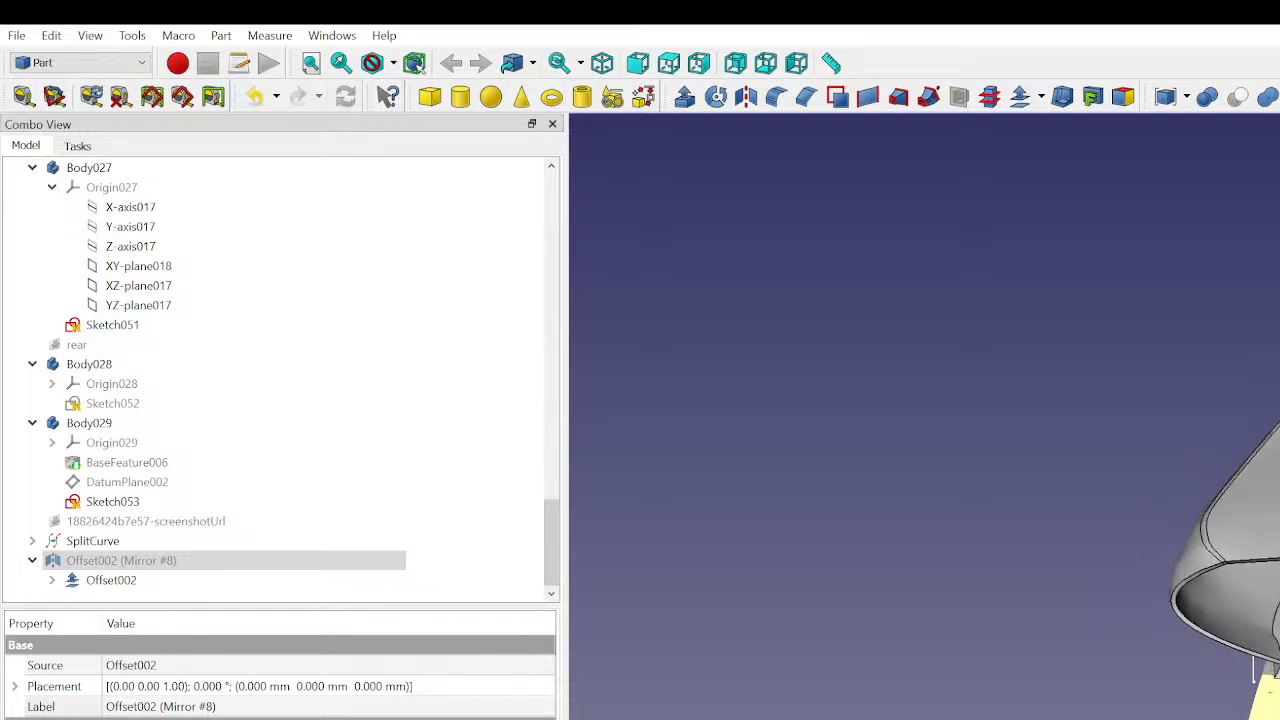
middle_click_drag(1252, 690, 1279, 716)
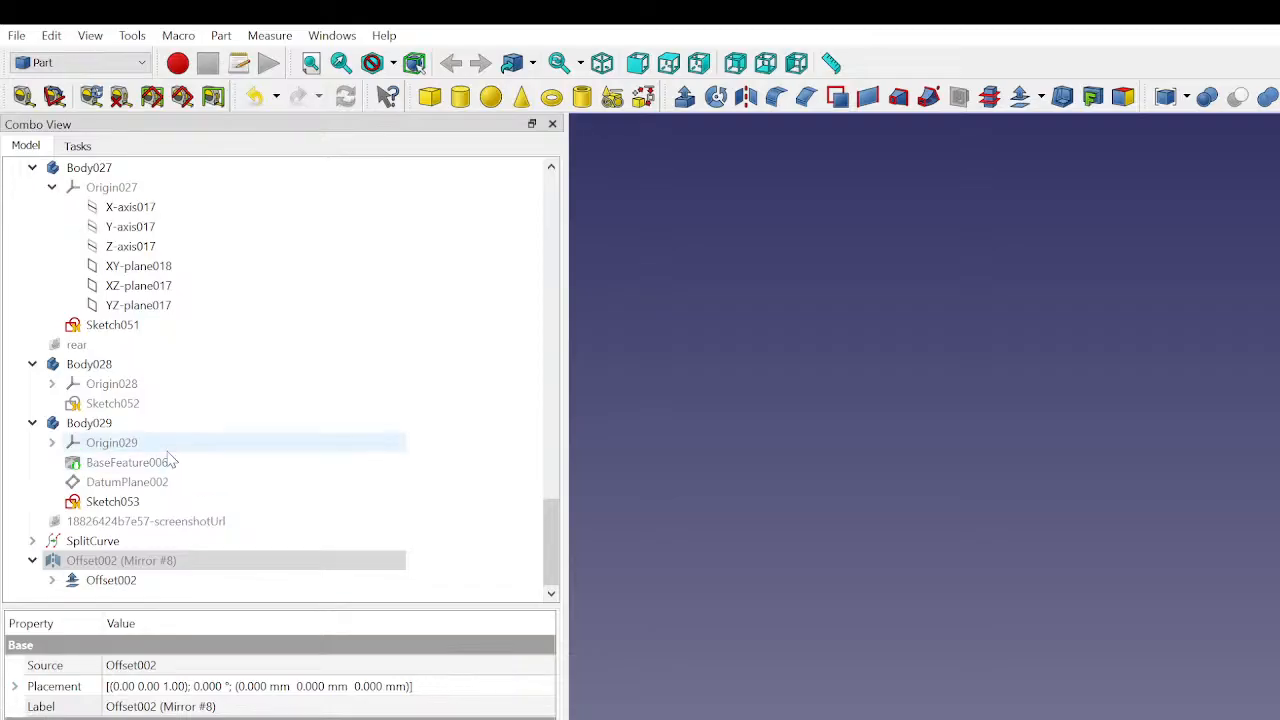
- Select Section 2 under bottom sections, expand its placement, and orbit the view to examine it
scroll(122, 442, "up", 15)
scroll(116, 432, "up", 15)
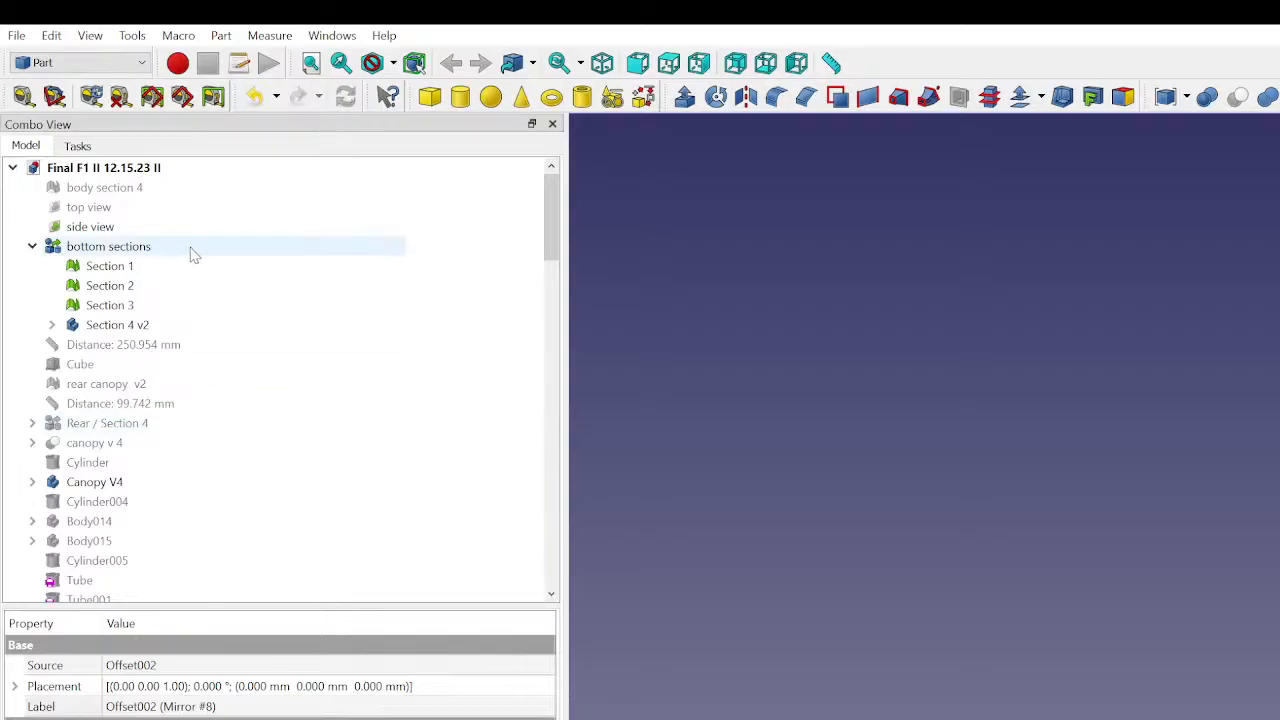
left_click(280, 287)
left_click(600, 285)
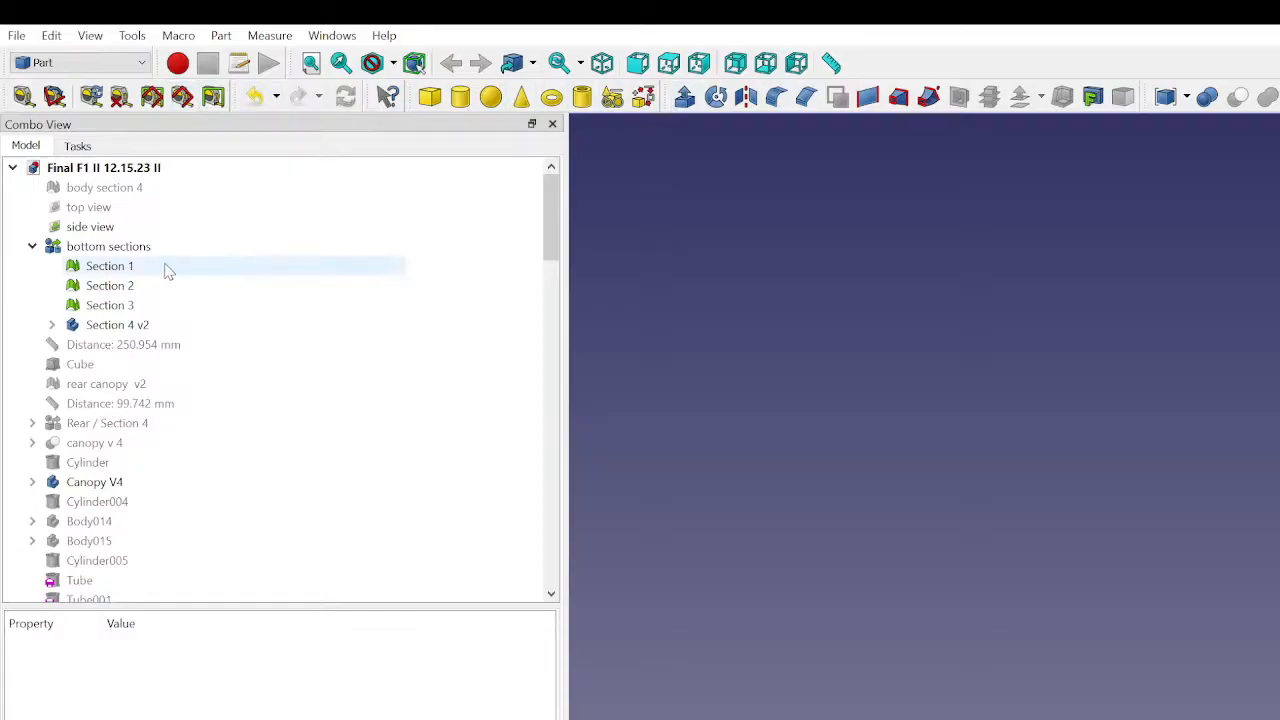
left_click(127, 288)
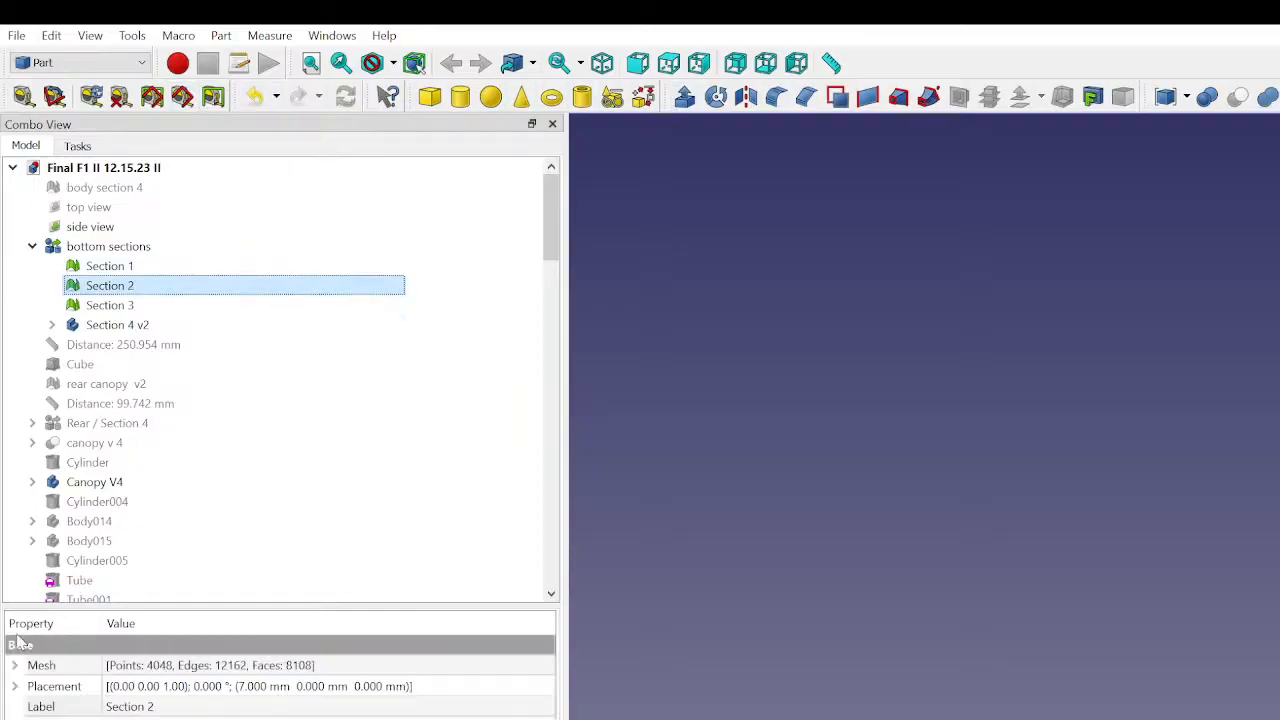
left_click(15, 686)
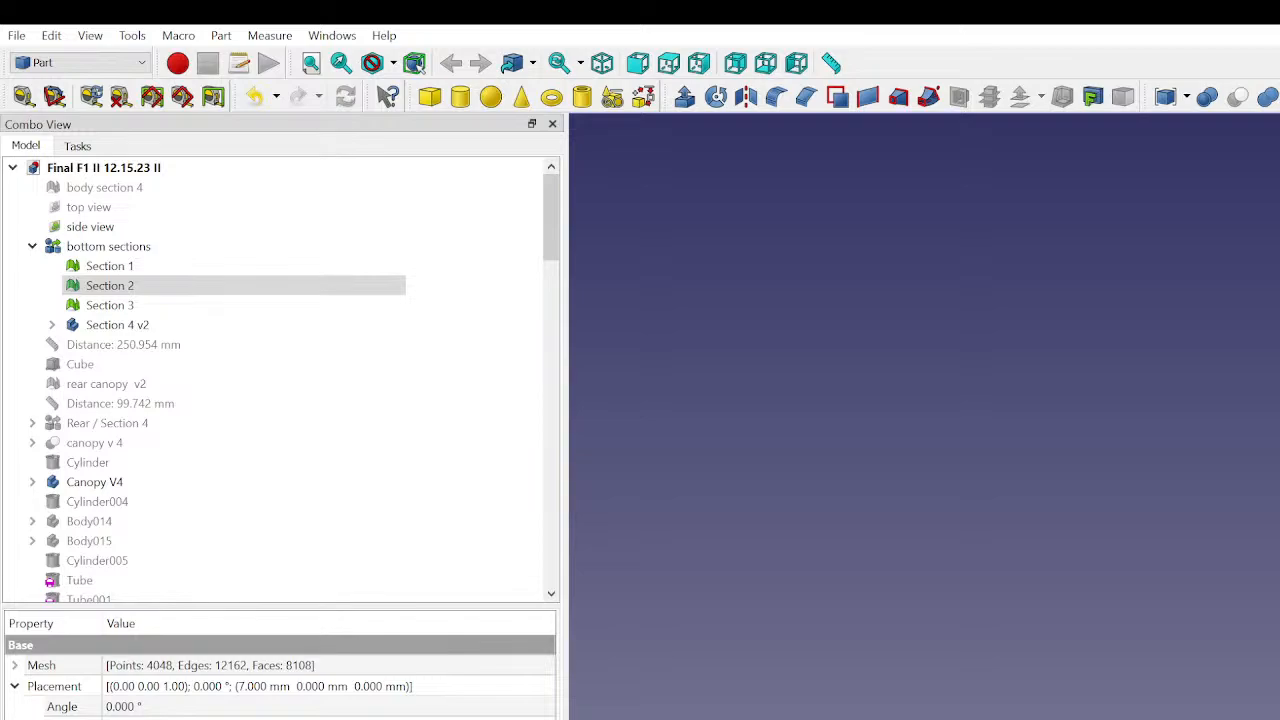
middle_click_drag(1050, 300, 925, 395)
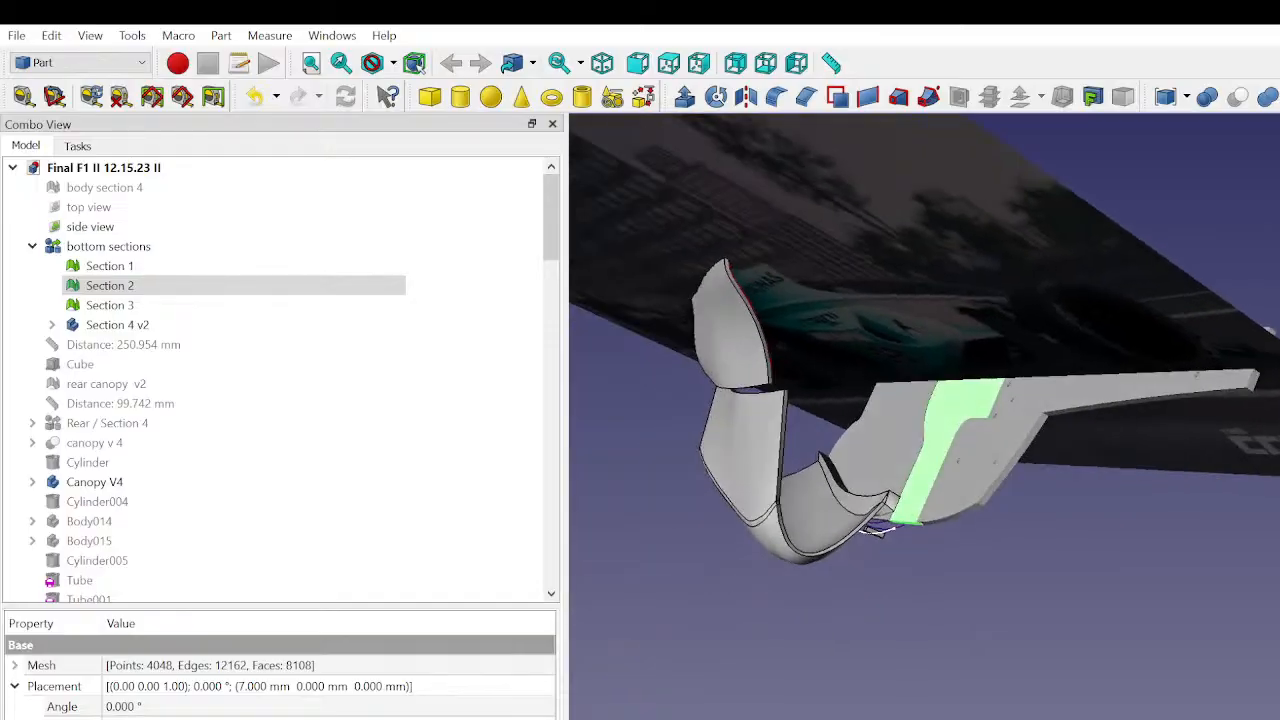
- Select the side view image, expand its placement properties, and orbit around the underside of the body
left_click(1064, 679)
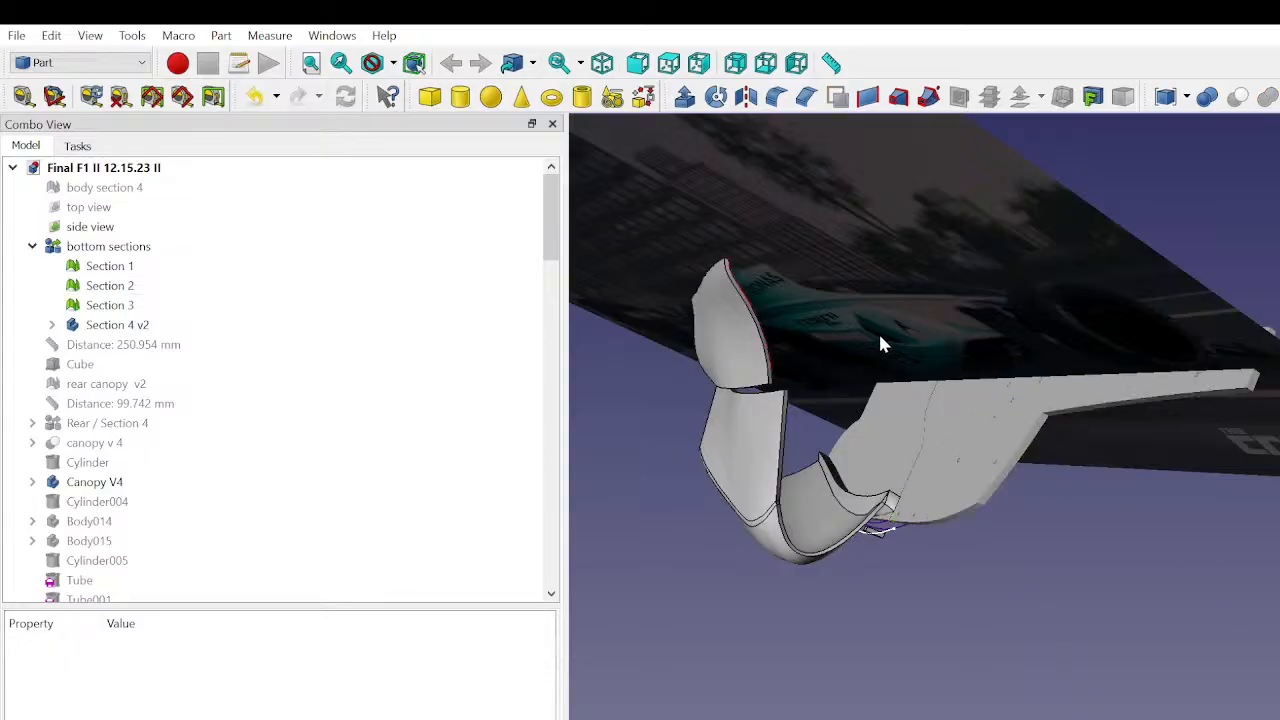
middle_click_drag(791, 594, 963, 435)
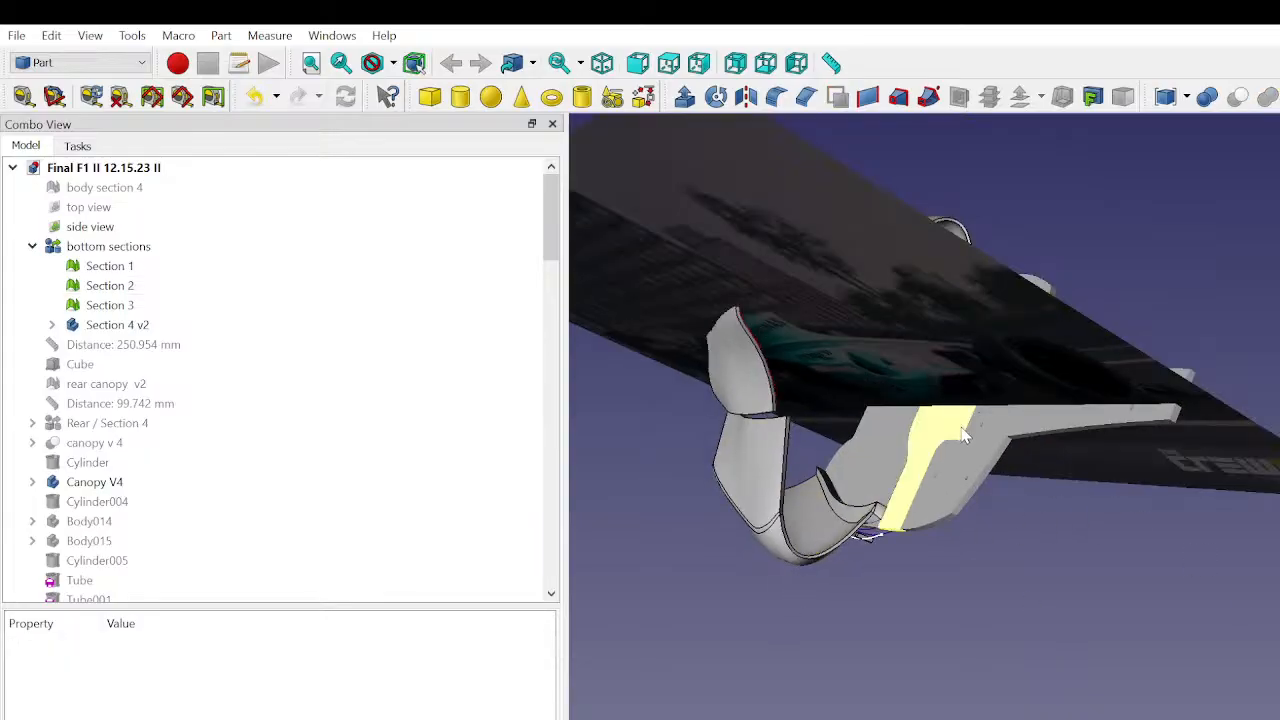
middle_click_drag(841, 576, 1040, 705)
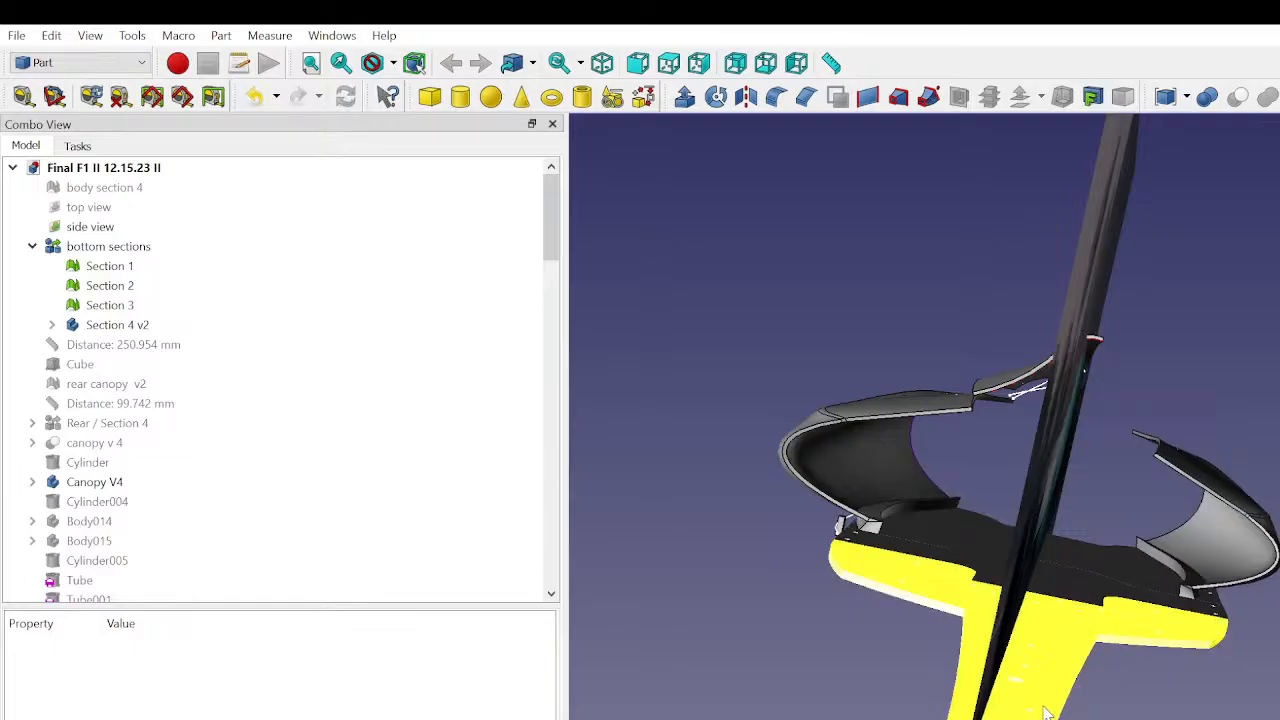
left_click(111, 228)
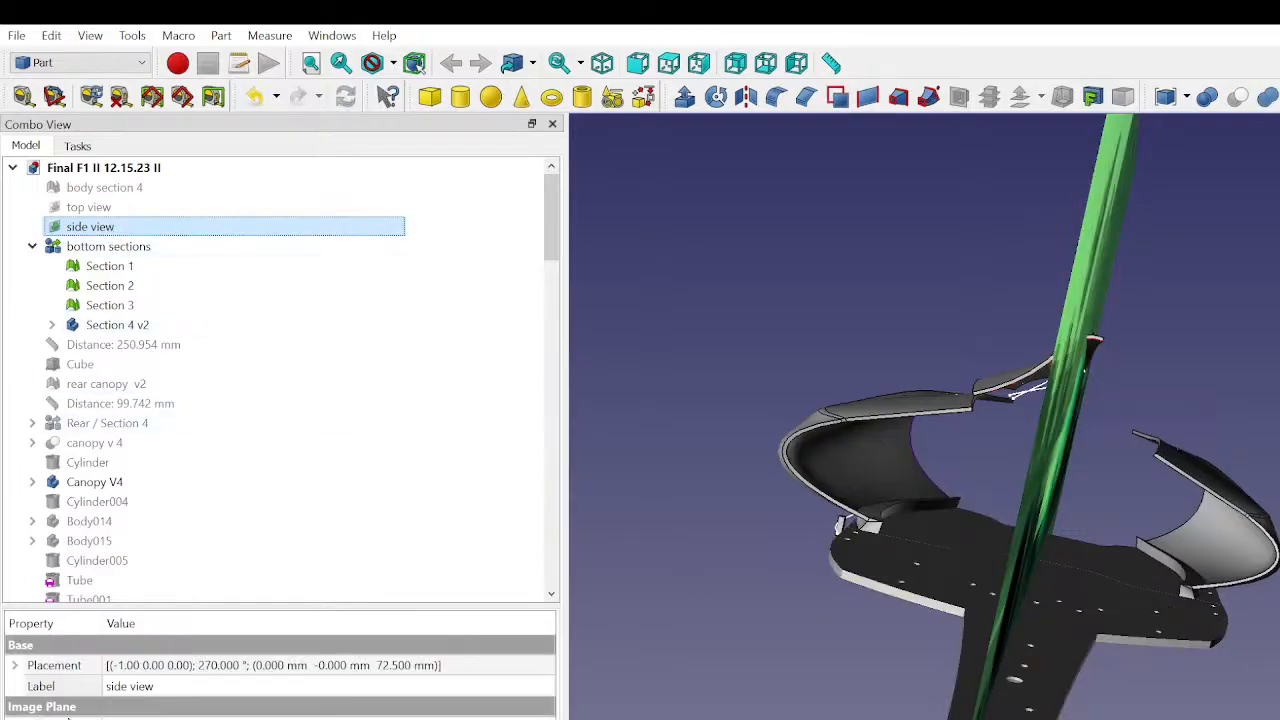
left_click(15, 666)
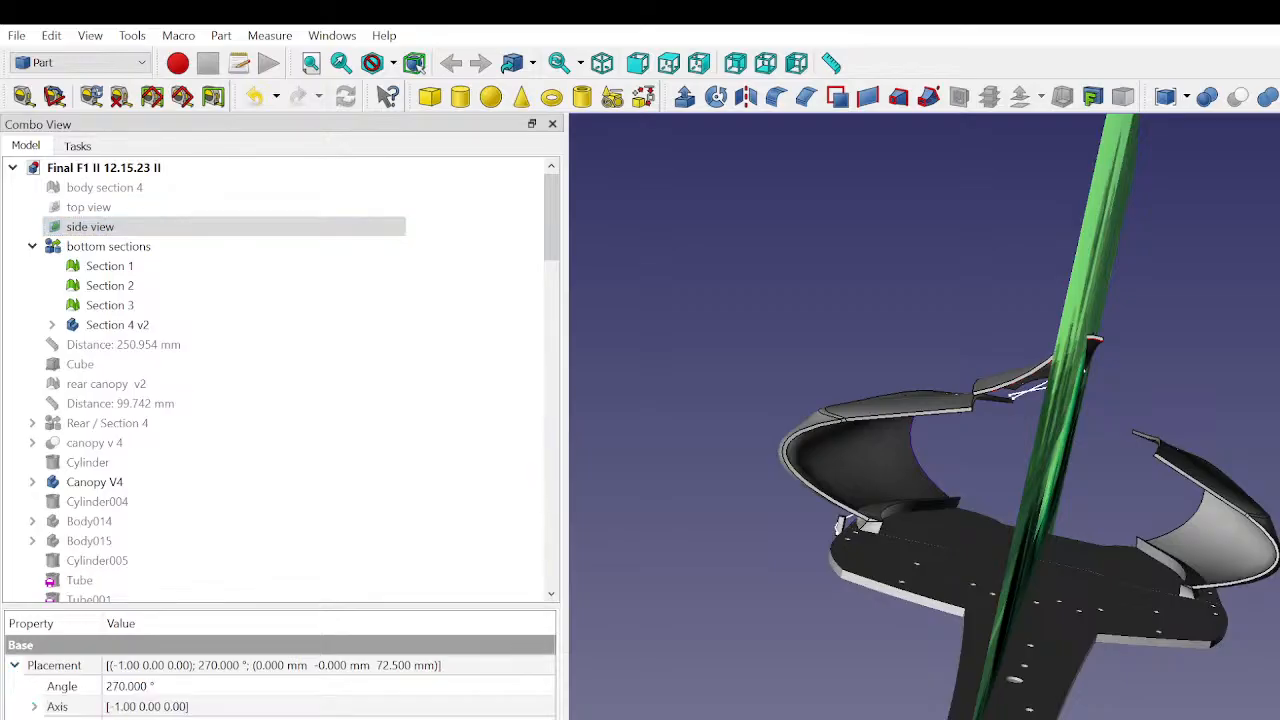
left_click(74, 718)
middle_click_drag(920, 430, 1100, 335)
middle_click_drag(1150, 450, 785, 470)
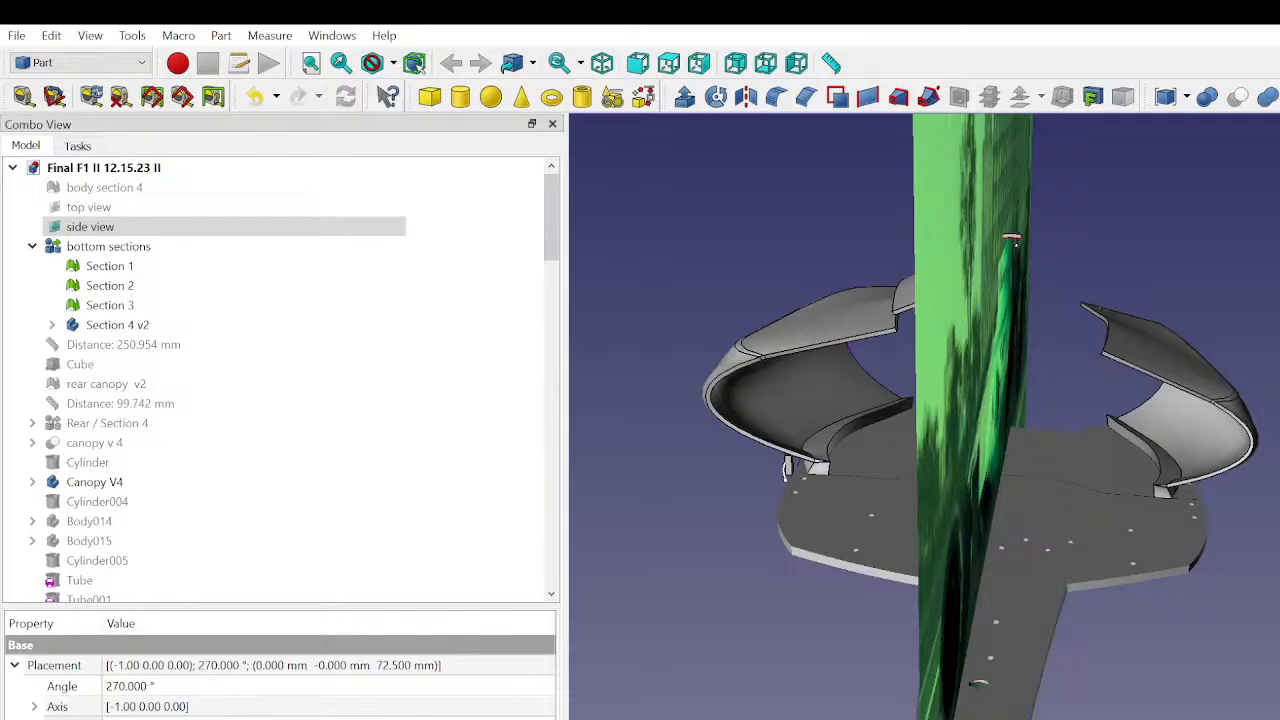
middle_click_drag(786, 468, 1000, 435)
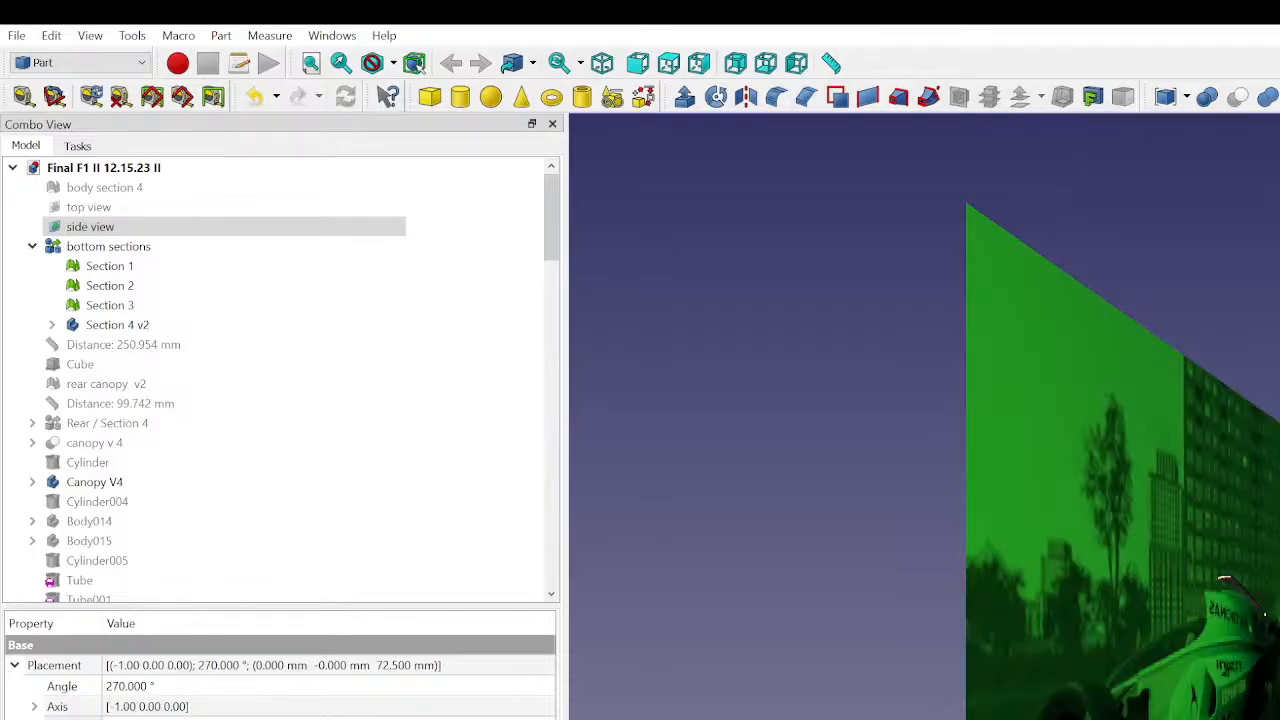
scroll(1122, 461, "down", 5)
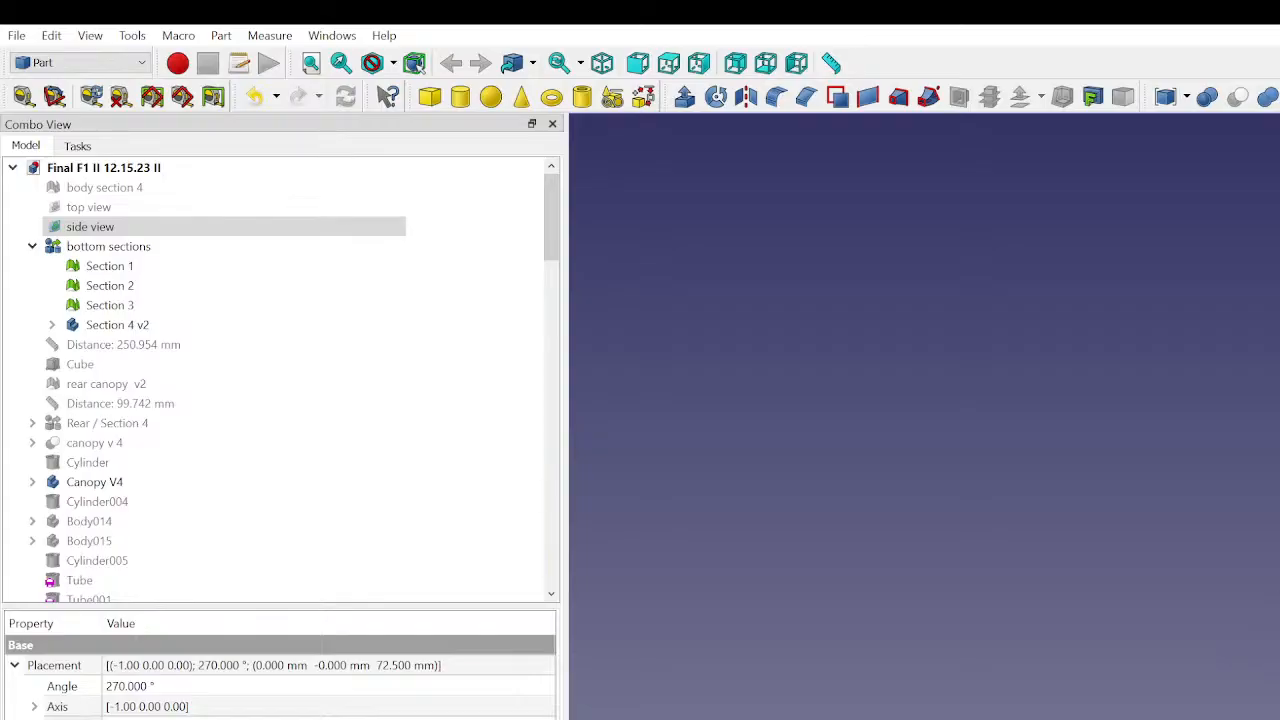
- Inspect the placement angle and axis of the side view image and the placement and mesh of Section 1
left_click(52, 690)
left_click(35, 707)
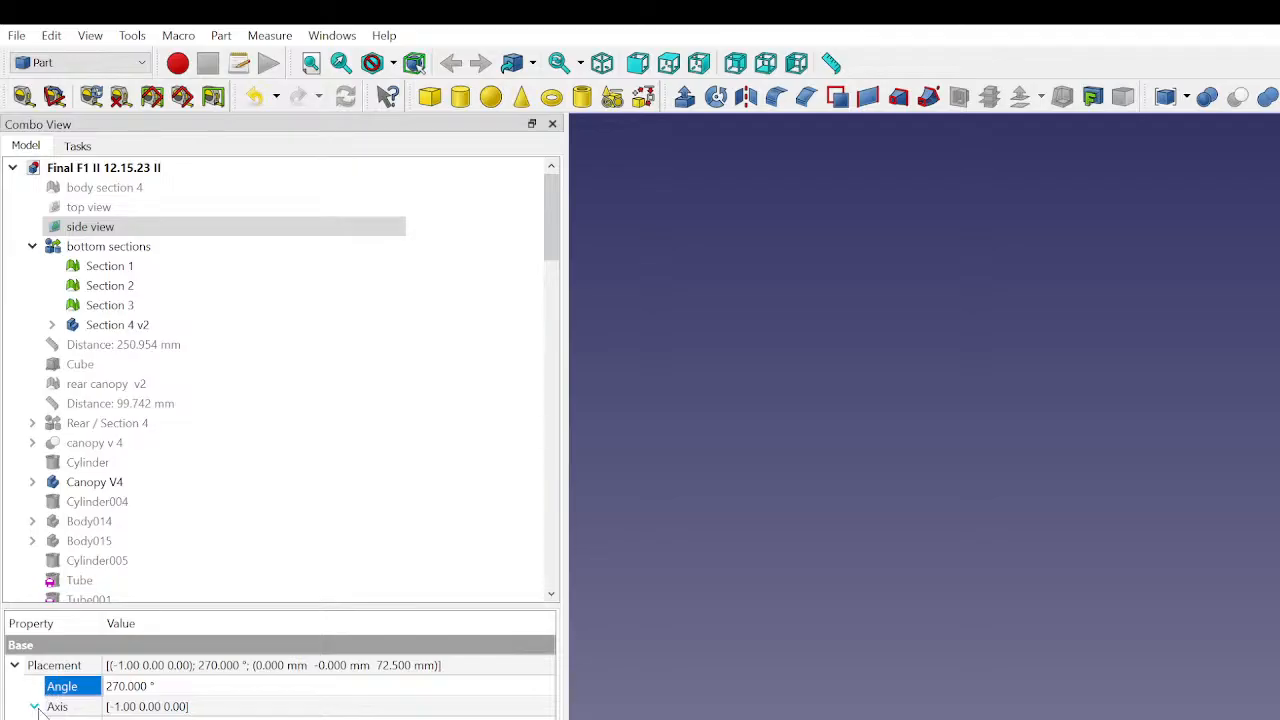
left_click(458, 688)
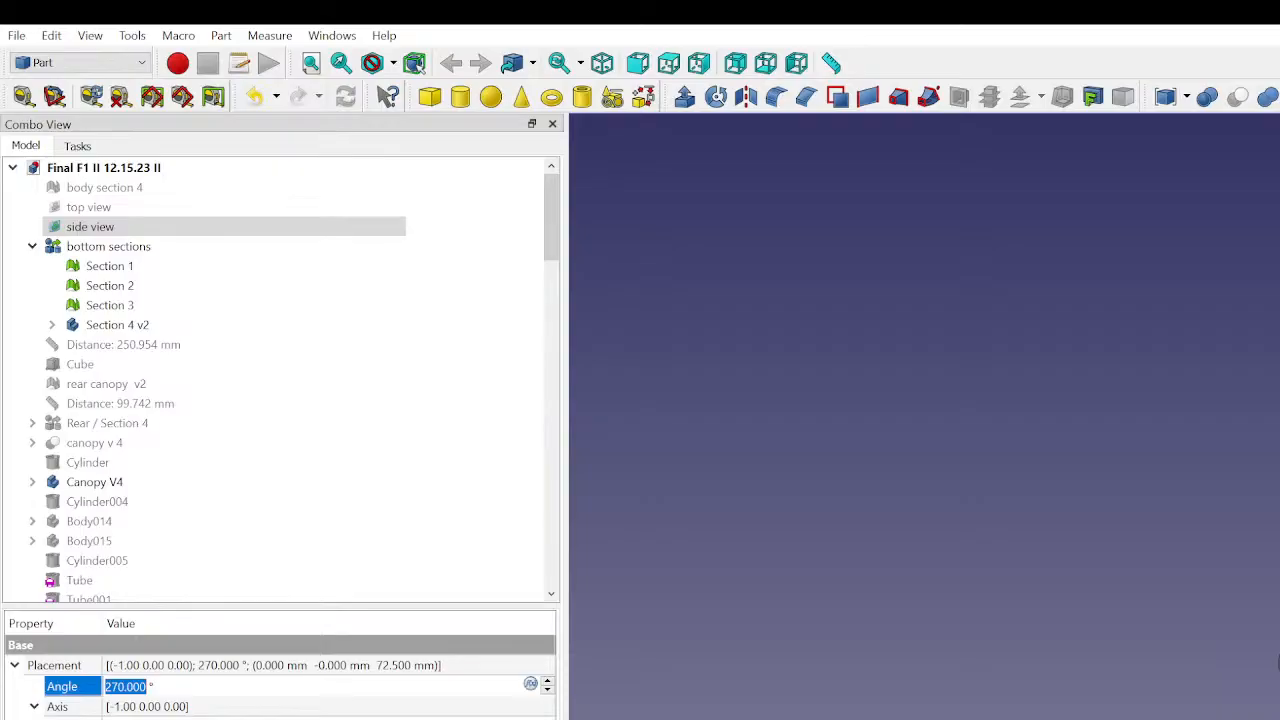
left_click(1277, 662)
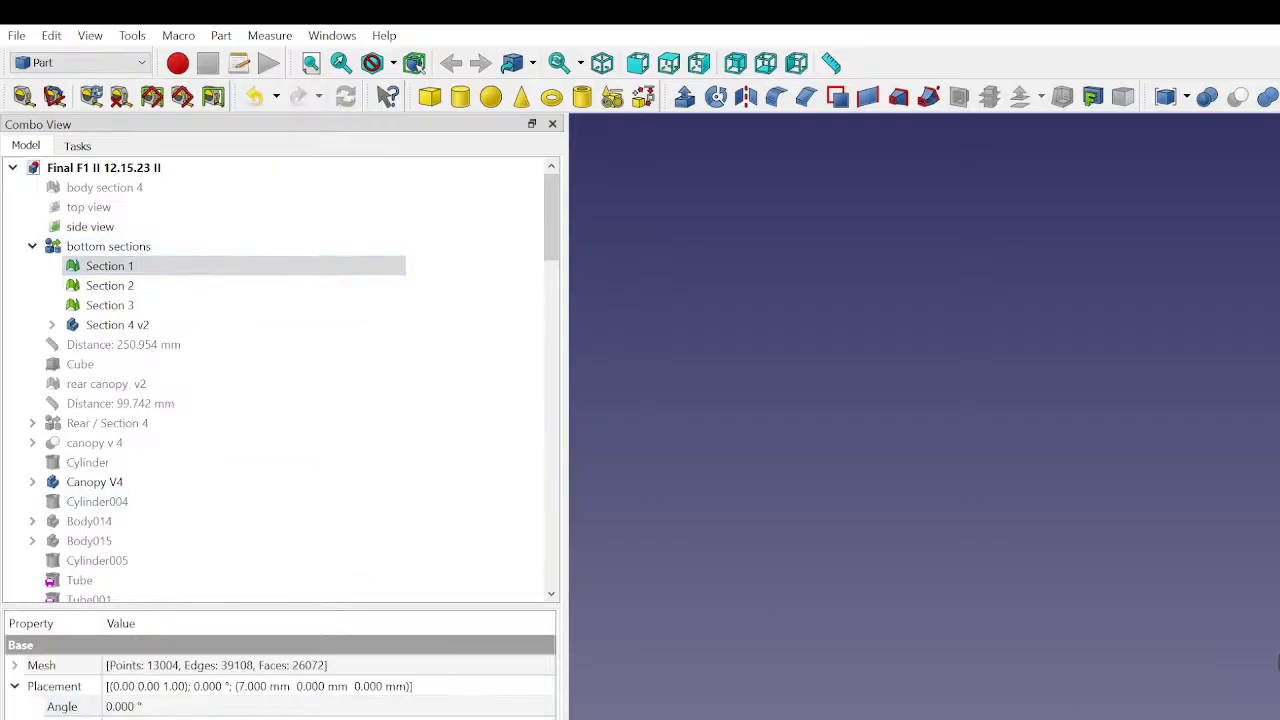
left_click(63, 707)
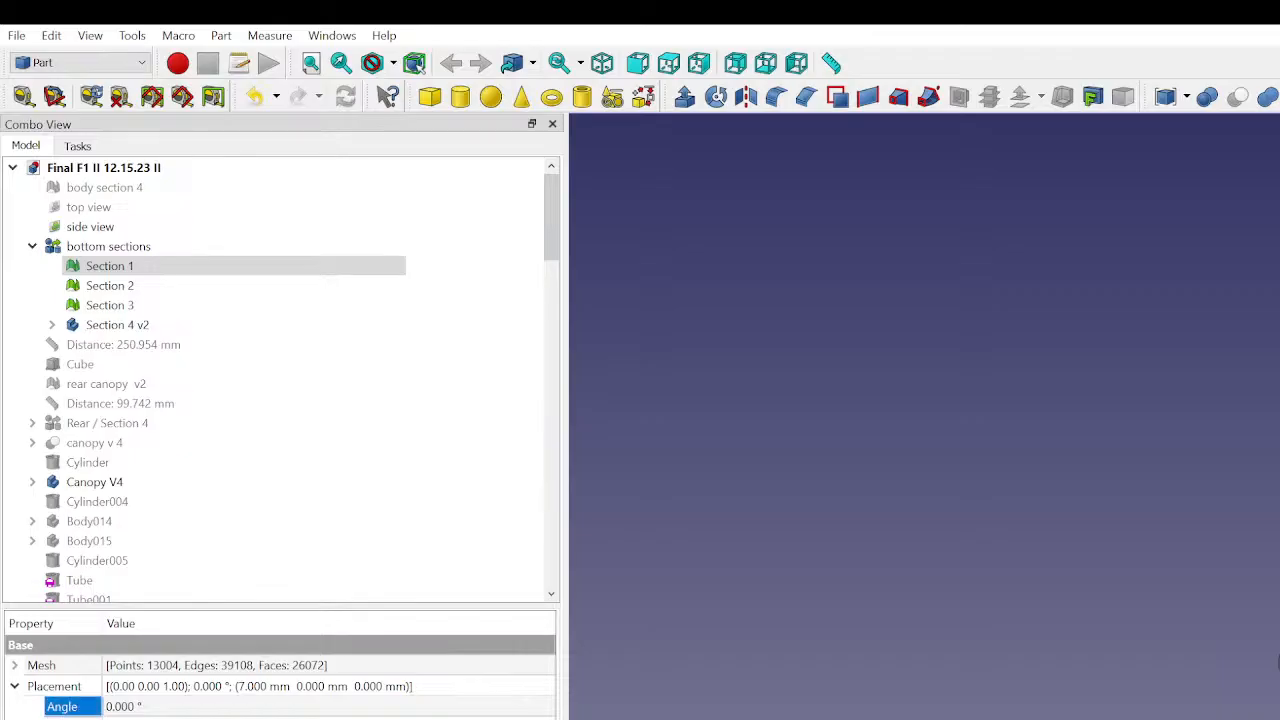
left_click(14, 665)
left_click(14, 665)
left_click(458, 385)
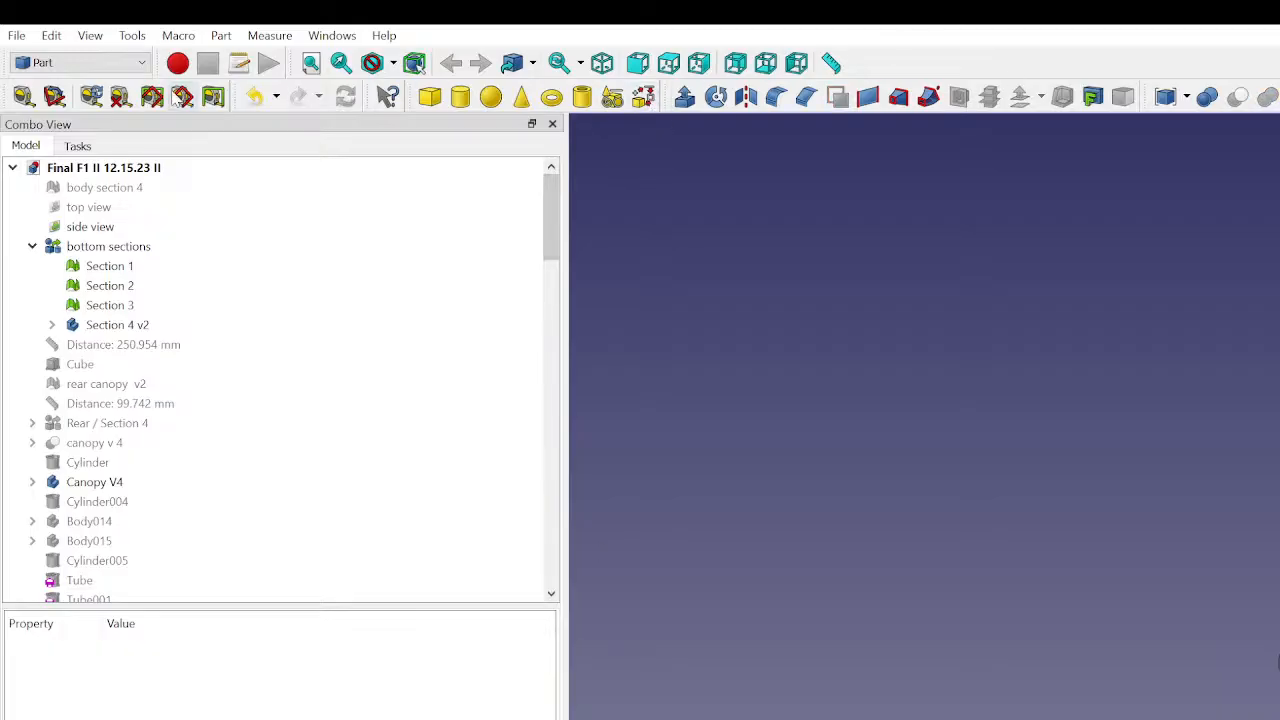
- Switch to Part Design and read the documentation page for the local coordinate system tool
left_click(80, 199)
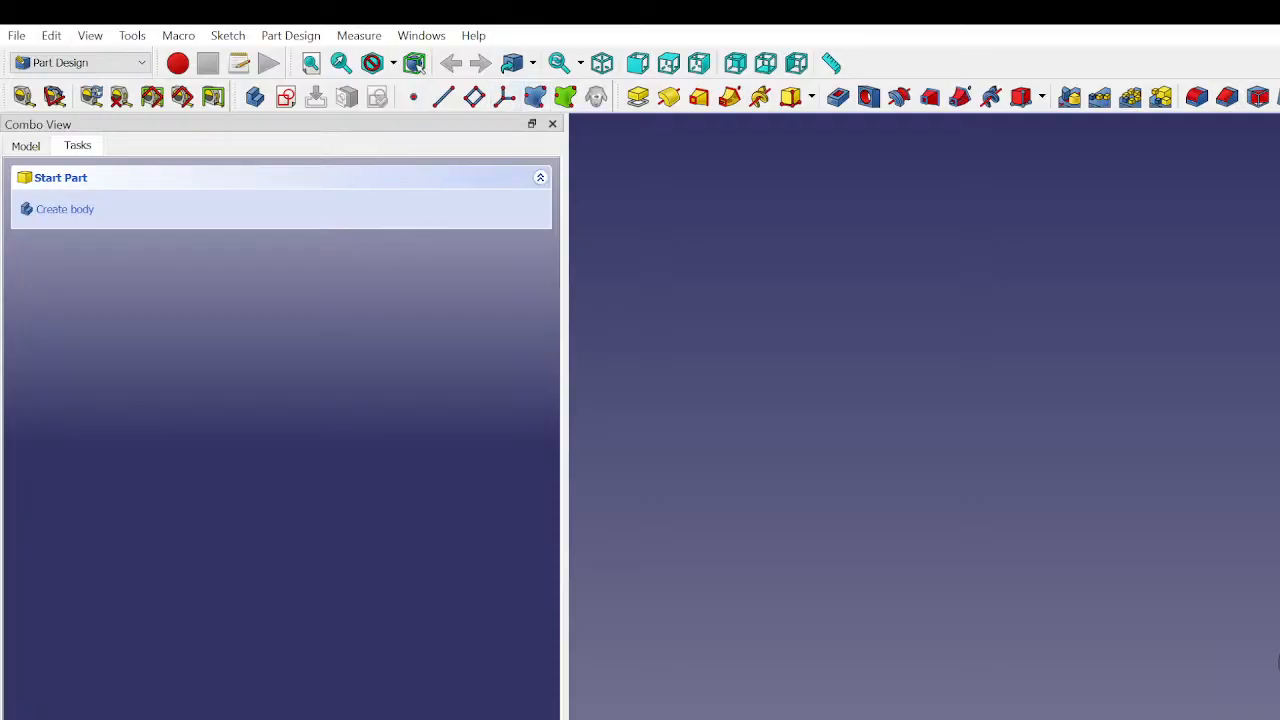
left_click(507, 100)
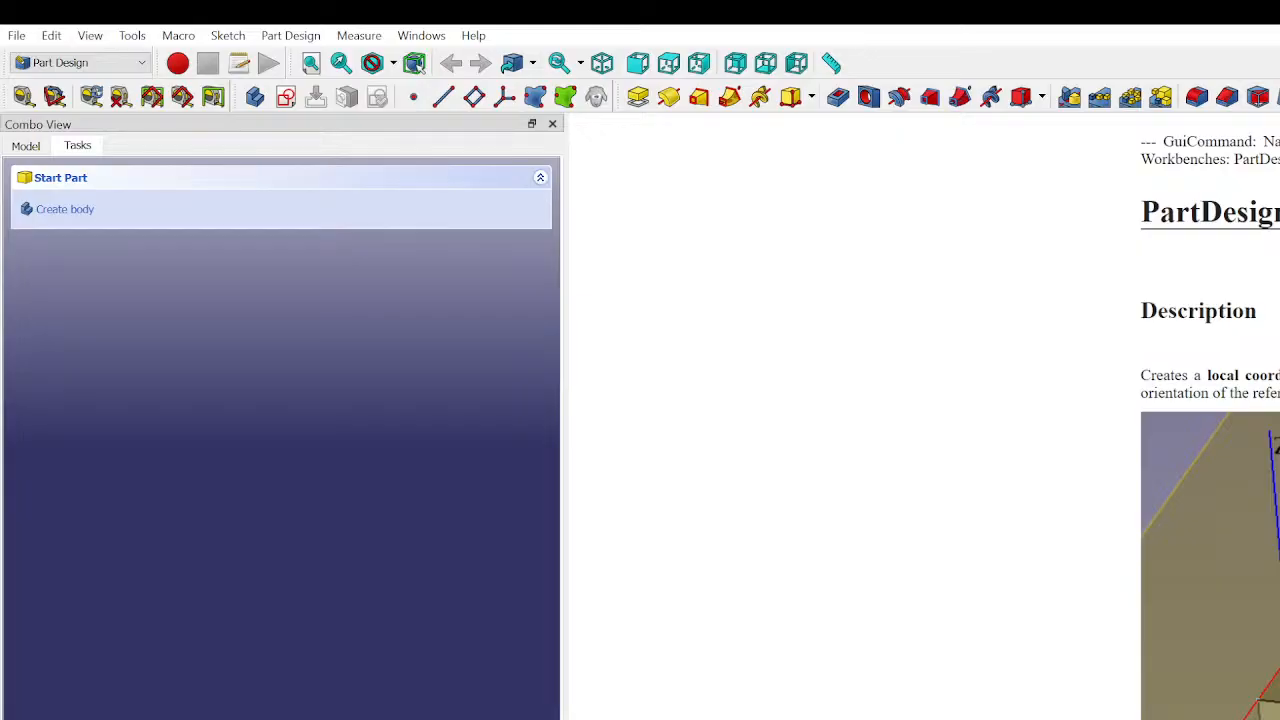
scroll(1113, 633, "down", 3)
scroll(1210, 415, "down", 11)
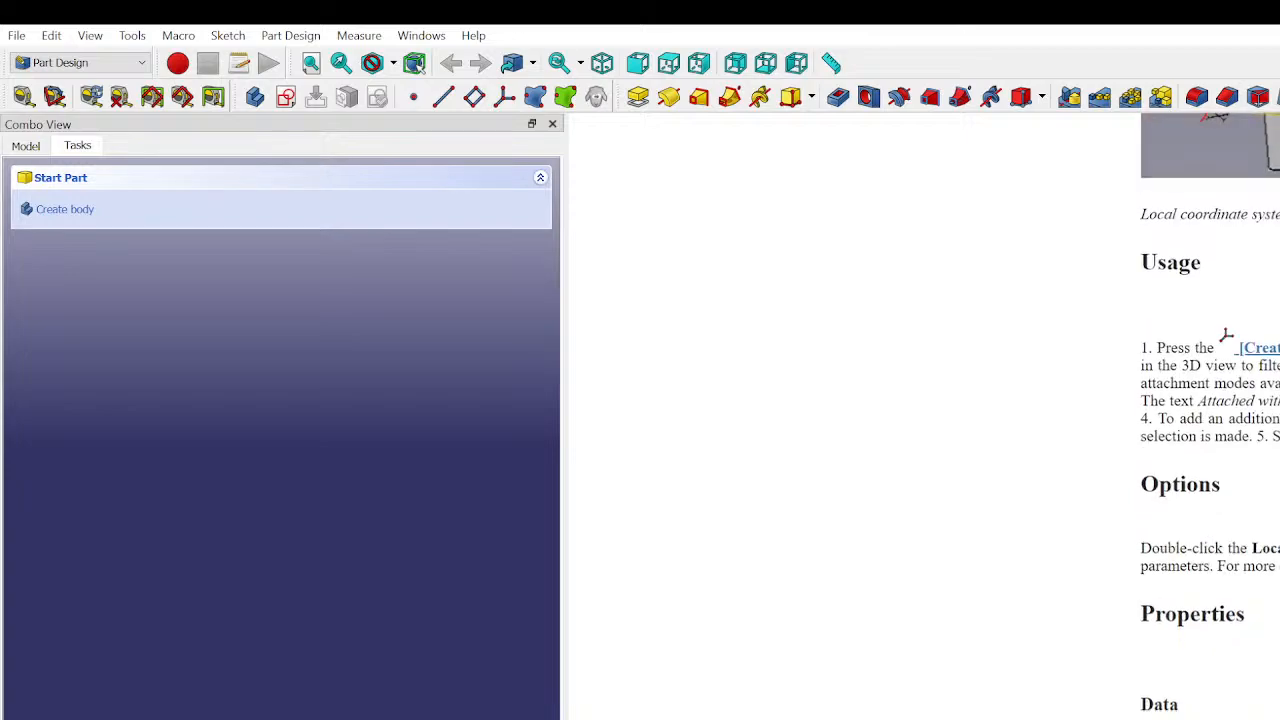
scroll(1210, 415, "up", 3)
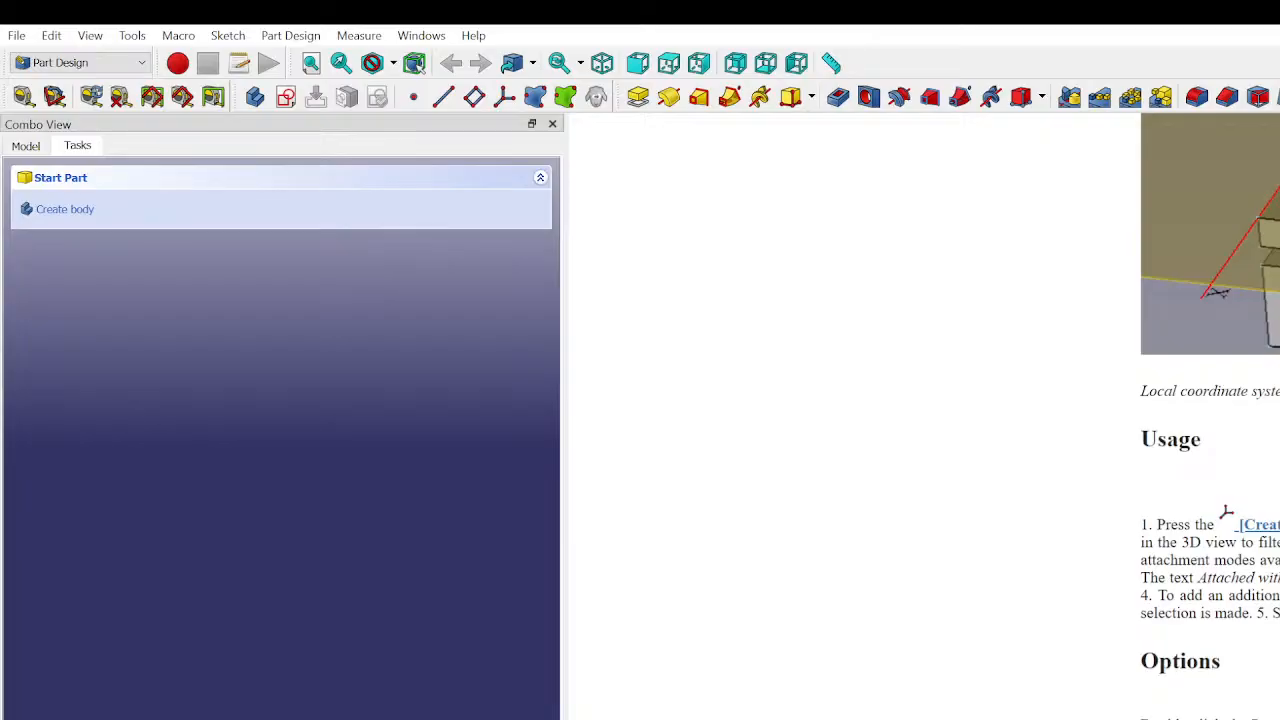
scroll(1210, 420, "down", 3)
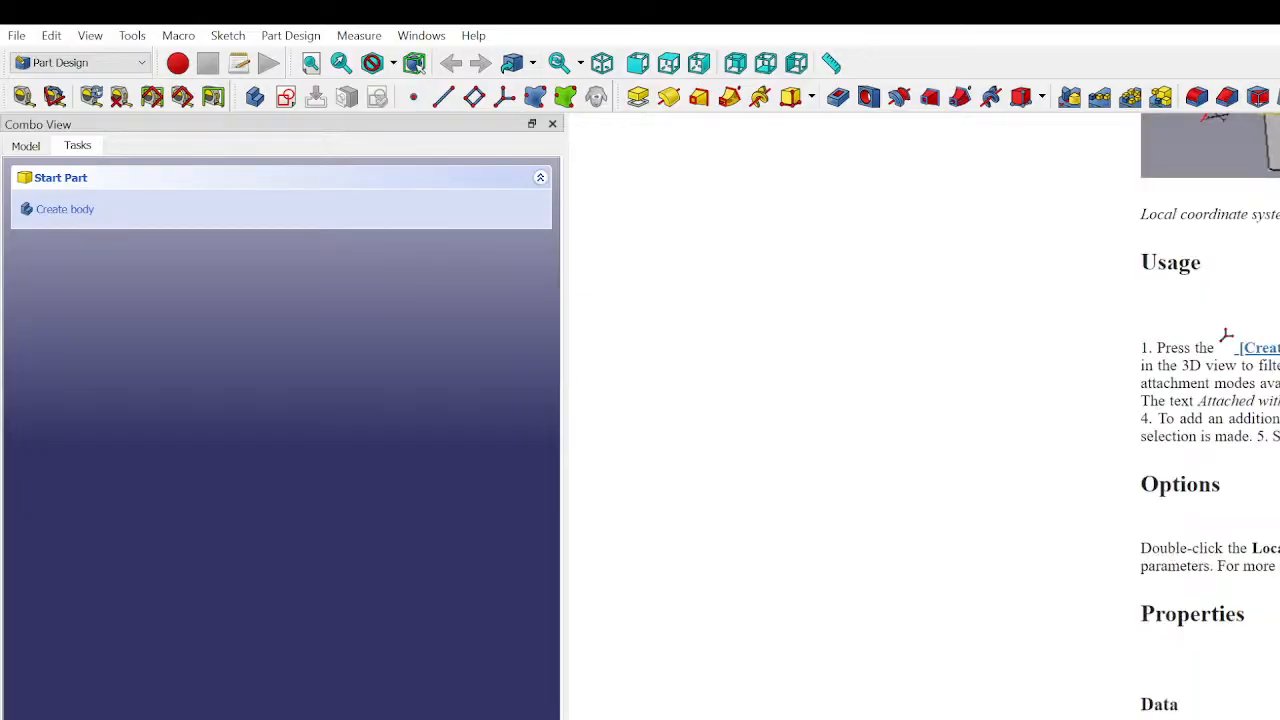
scroll(1210, 420, "up", 5)
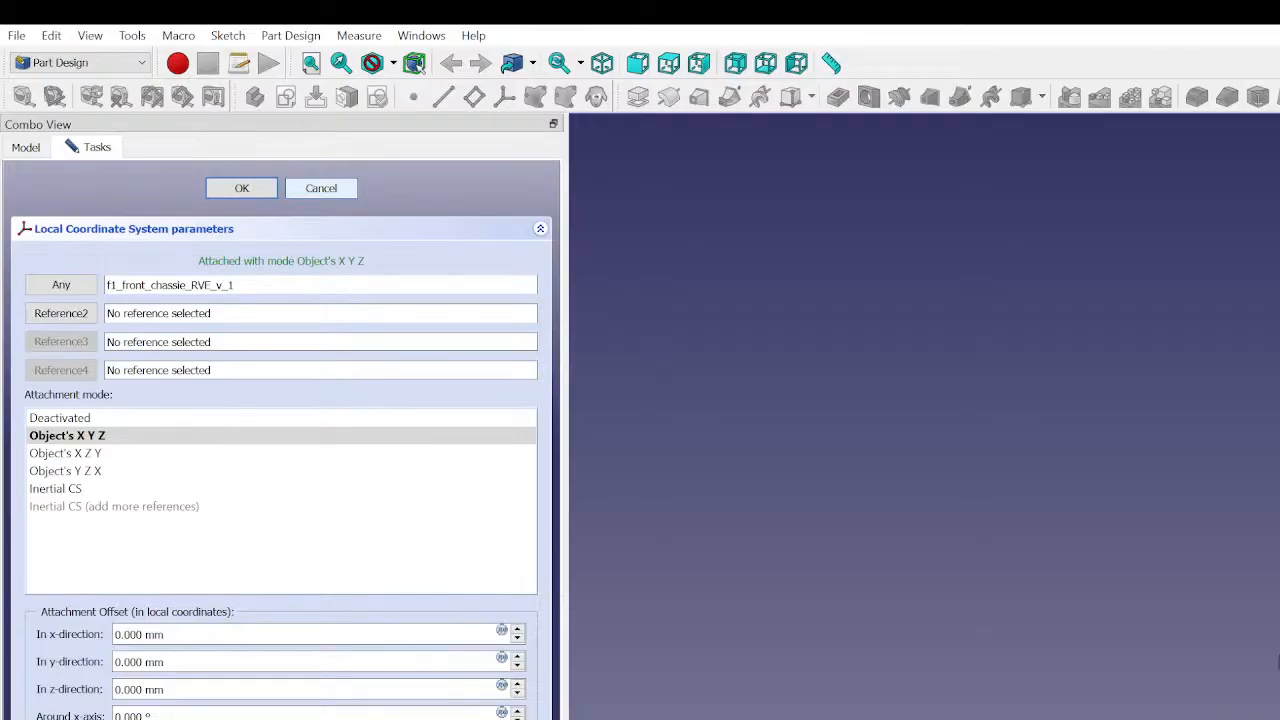
- Add a local coordinate system in a new body, attached to f1_front_chassie_RVE_v_1 in Object's X Y Z mode
left_click(30, 149)
scroll(175, 465, "down", 10)
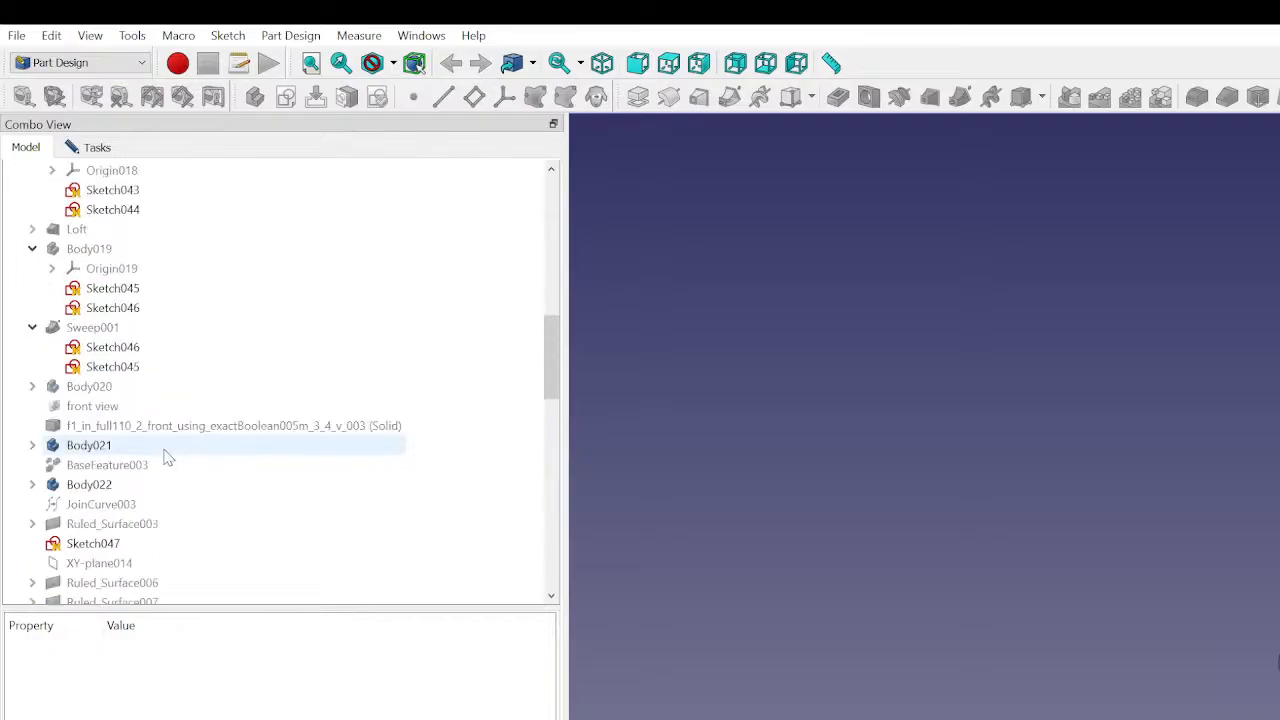
key("alt")
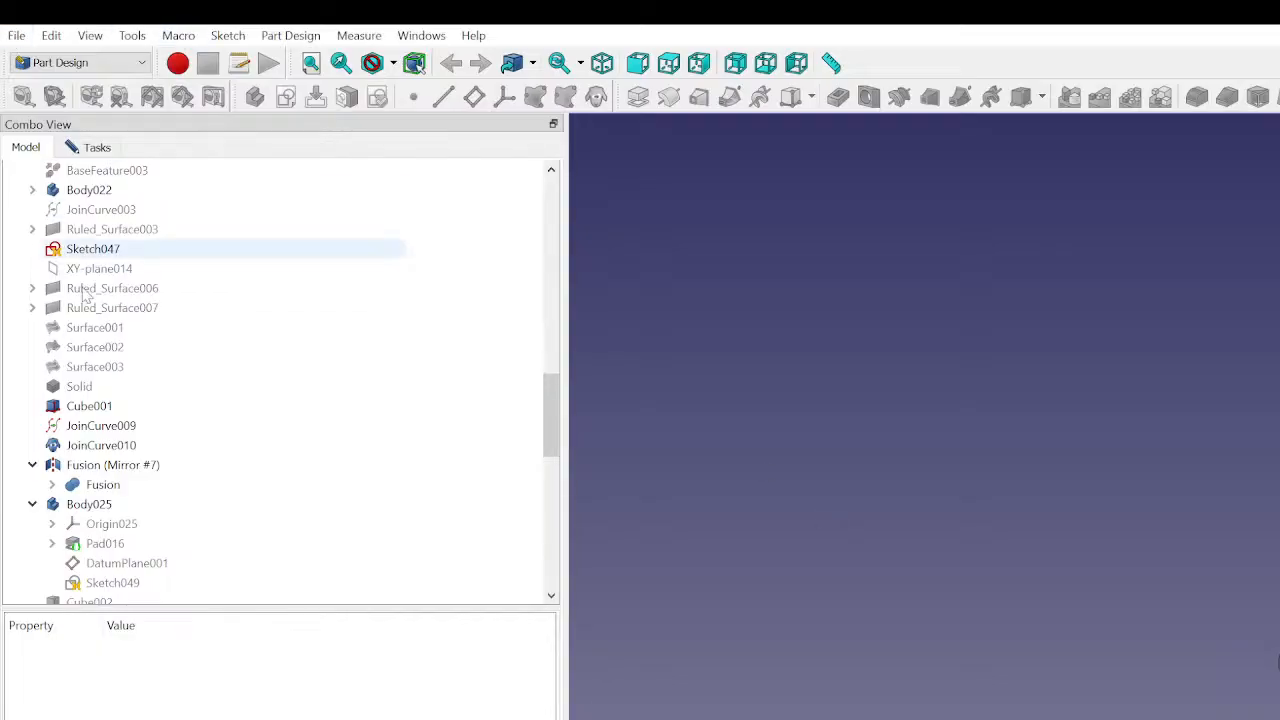
scroll(105, 486, "down", 10)
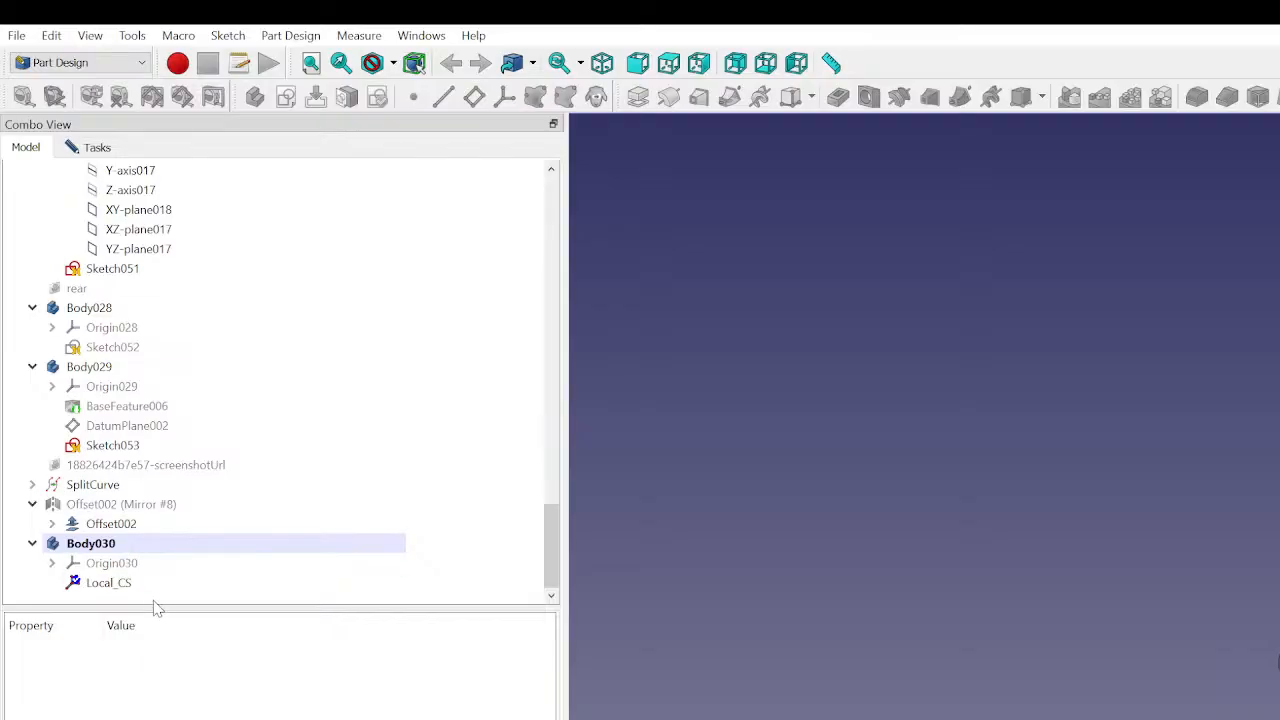
left_click(88, 543)
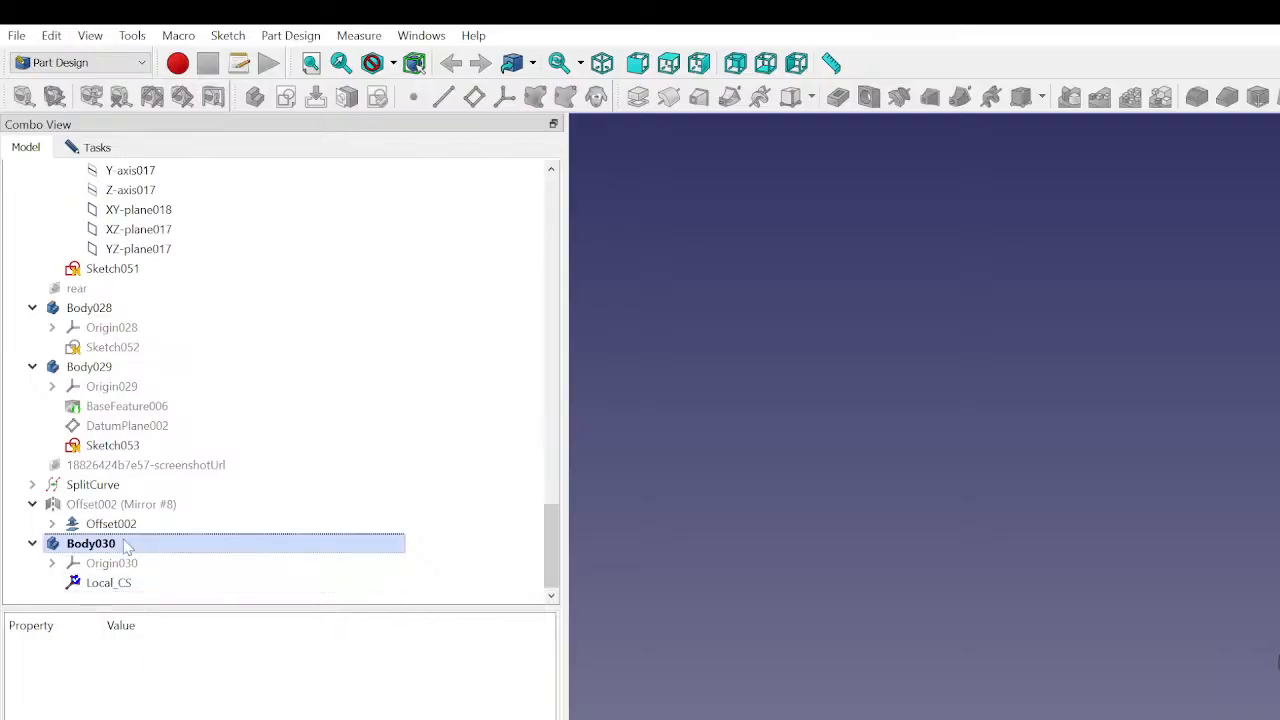
left_click(95, 147)
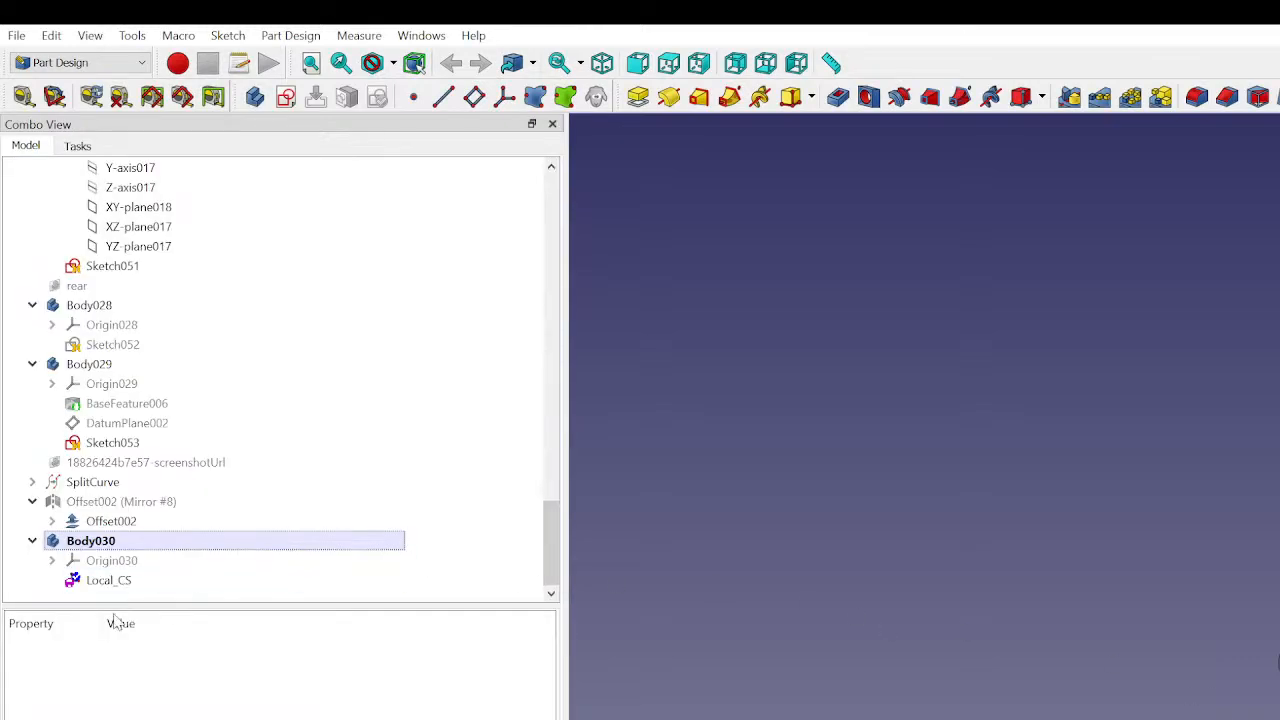
- Select the local coordinate system and hide the side view image, orbiting the view around the body
left_click(120, 582)
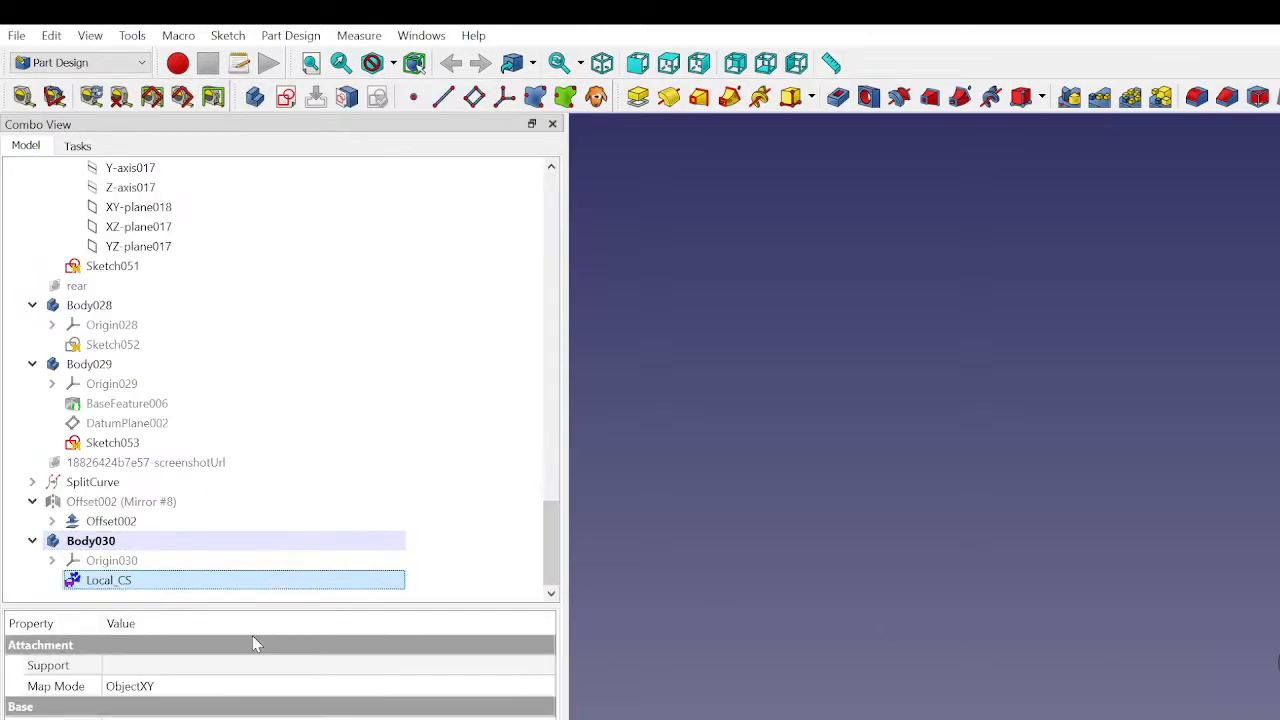
middle_click_drag(1276, 700, 1272, 610)
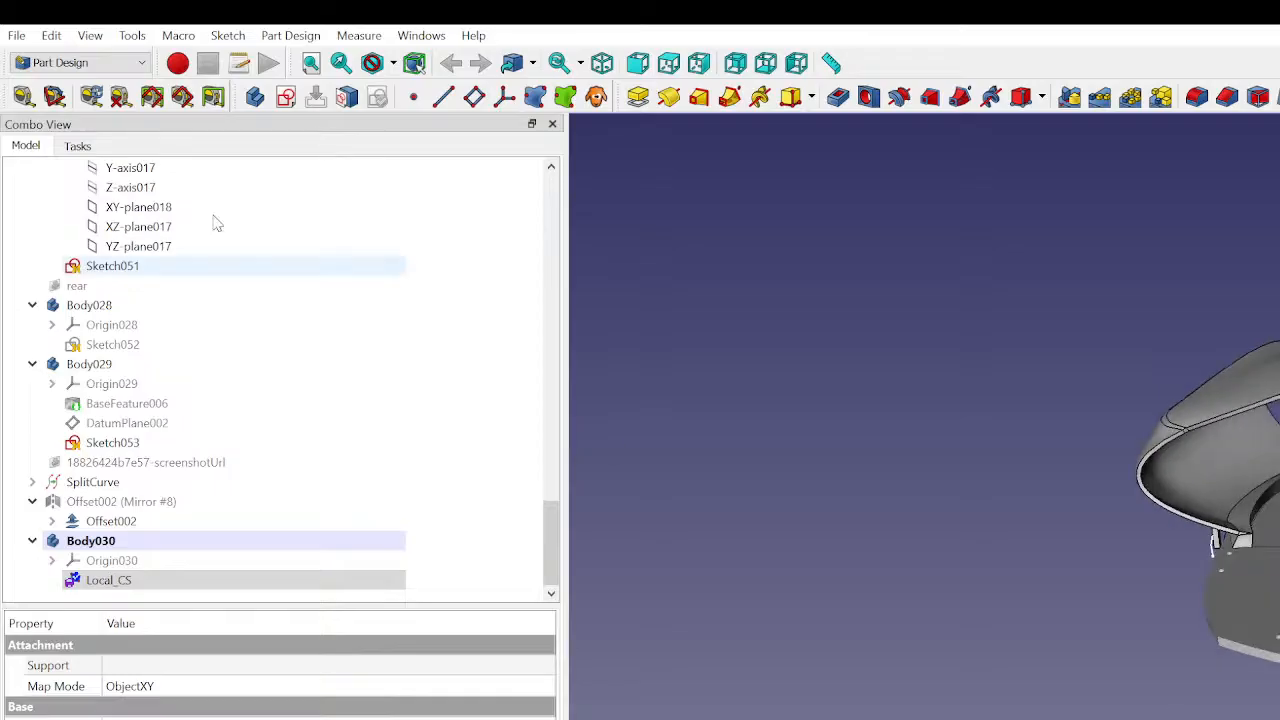
scroll(118, 340, "up", 8)
scroll(118, 340, "up", 15)
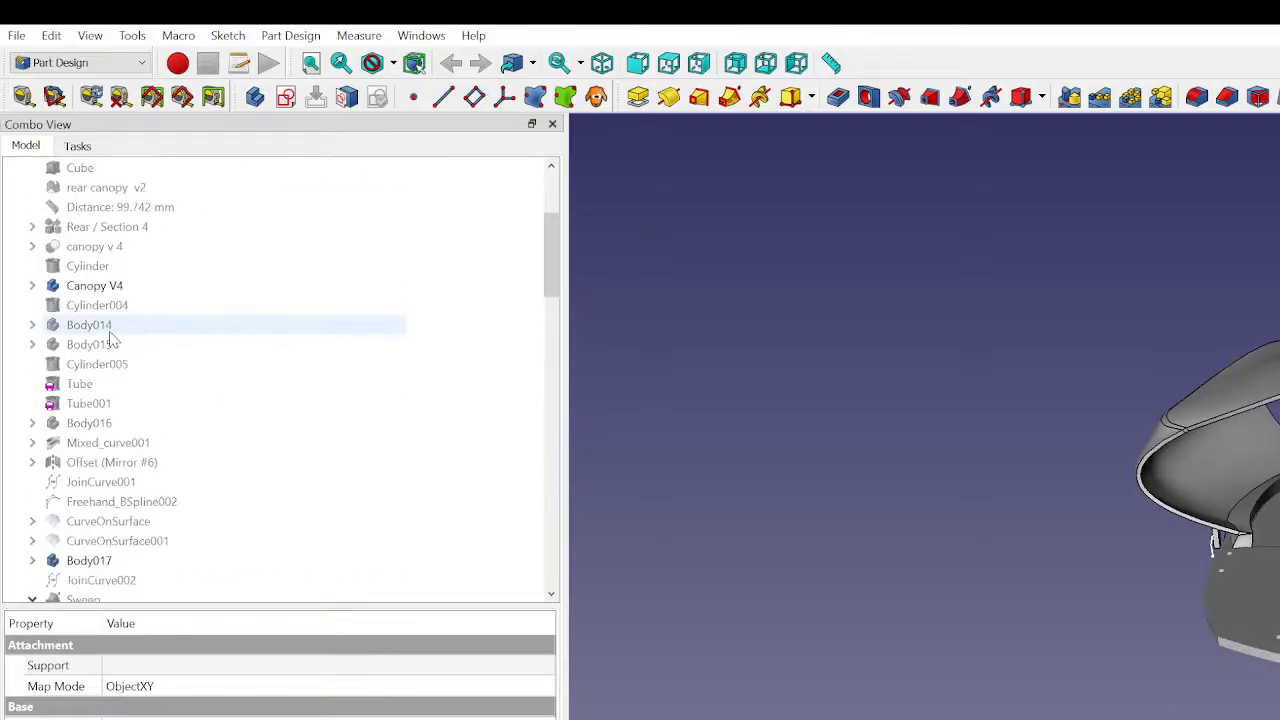
left_click(77, 229)
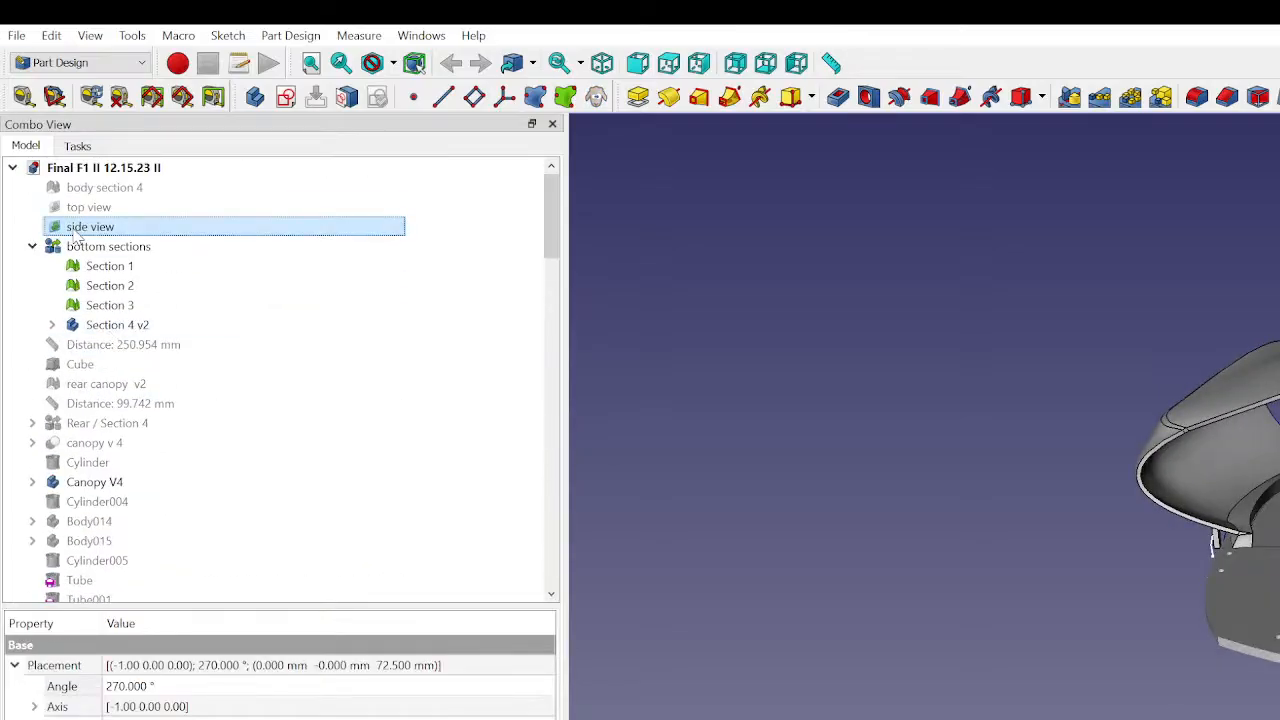
key("space")
scroll(1270, 618, "up", 4)
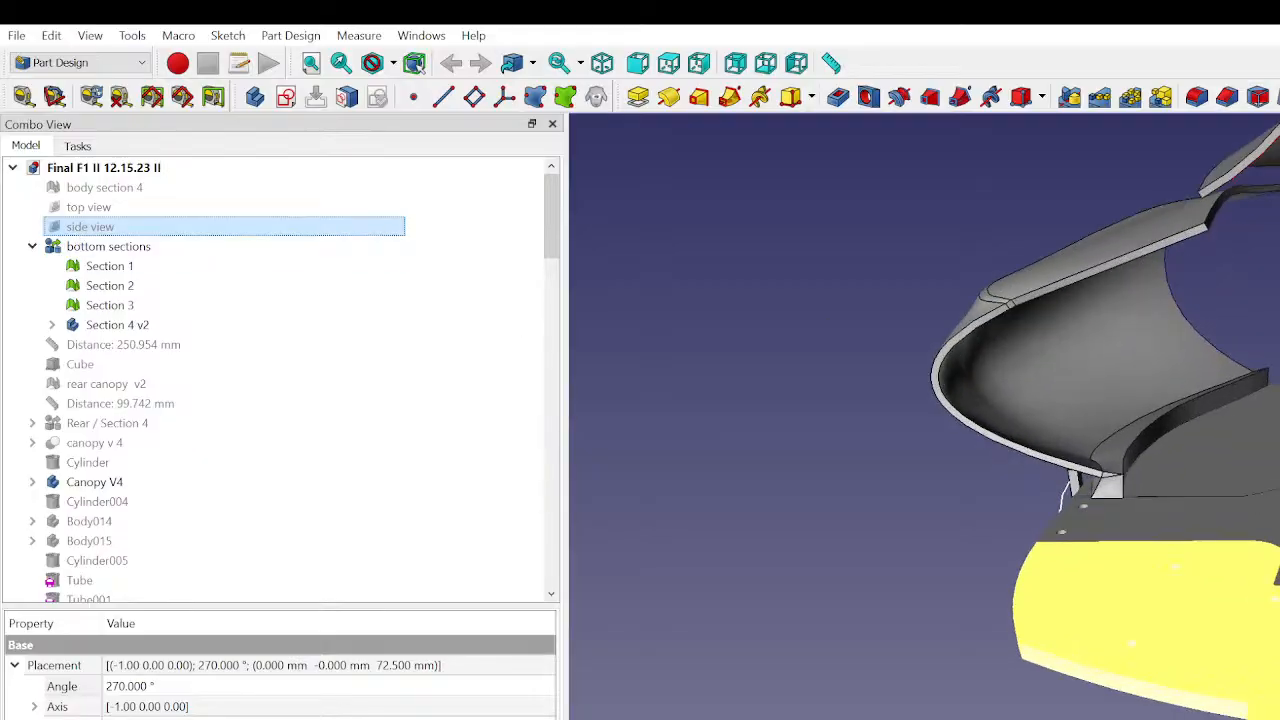
middle_click_drag(1240, 560, 1218, 463)
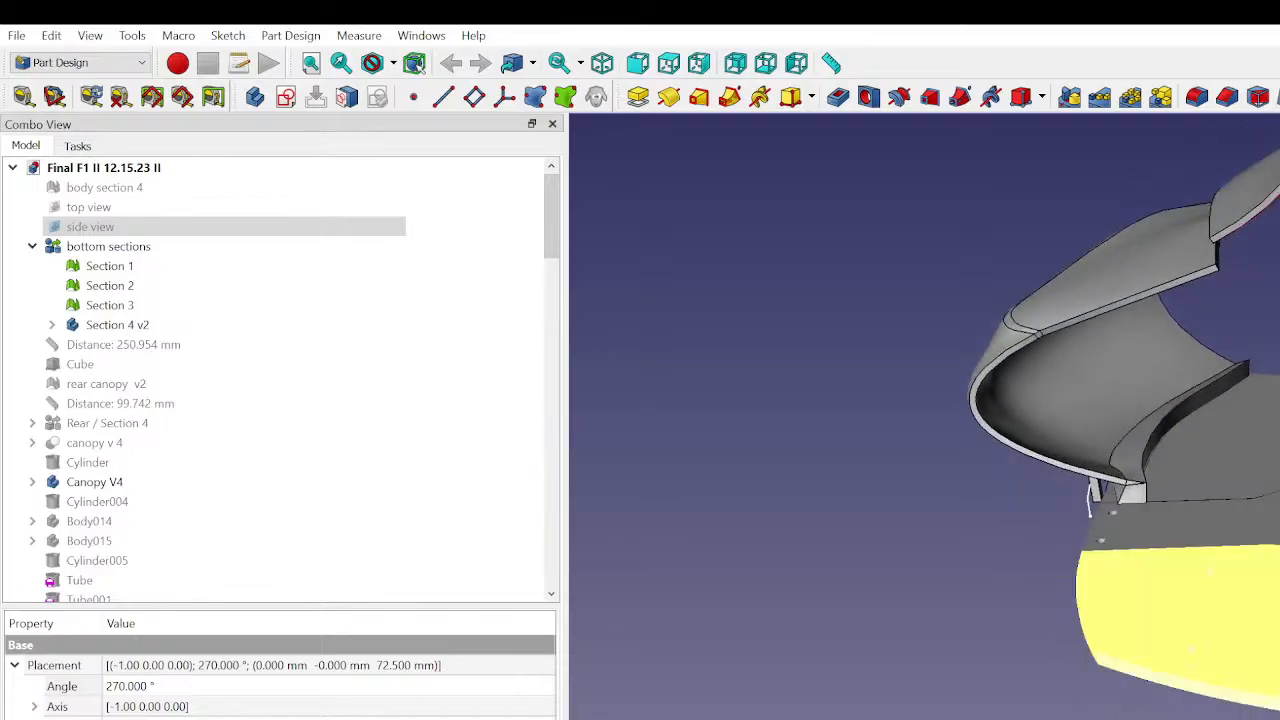
- Hide the Section 1 mesh and reselect the body containing the local coordinate system
left_click(1163, 652)
scroll(441, 262, "down", 2)
scroll(297, 489, "down", 20)
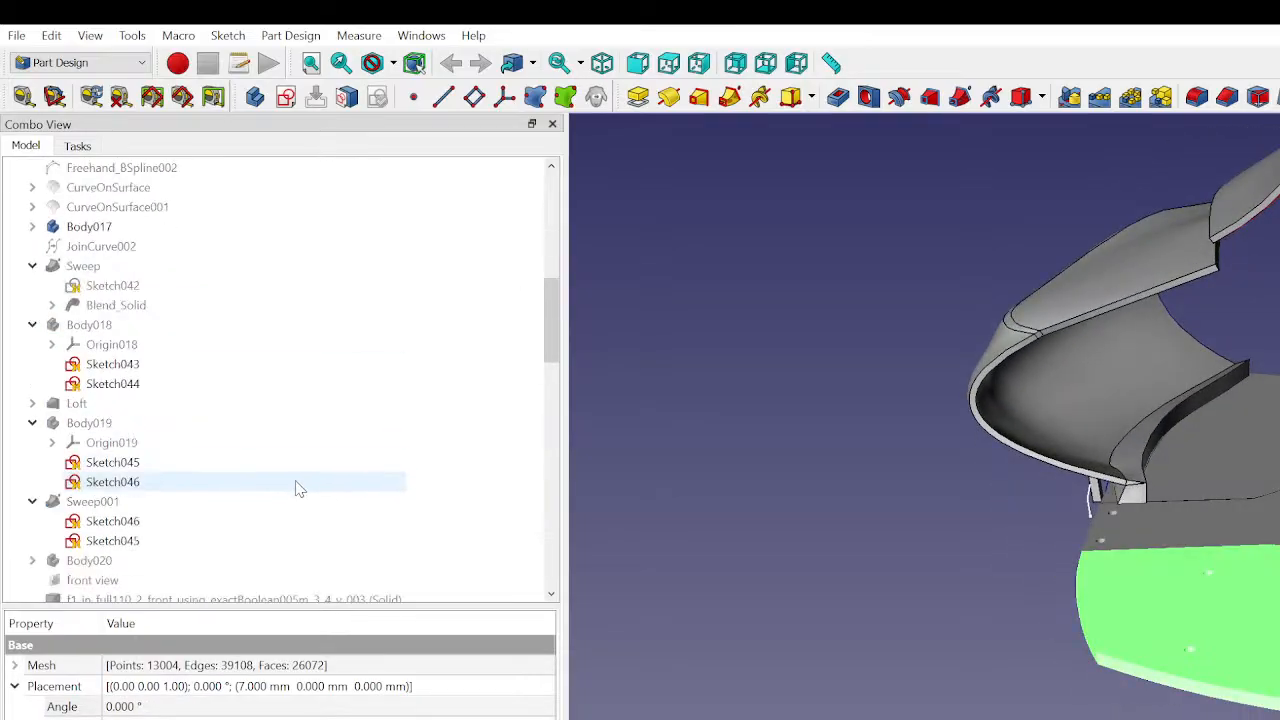
left_click(120, 582)
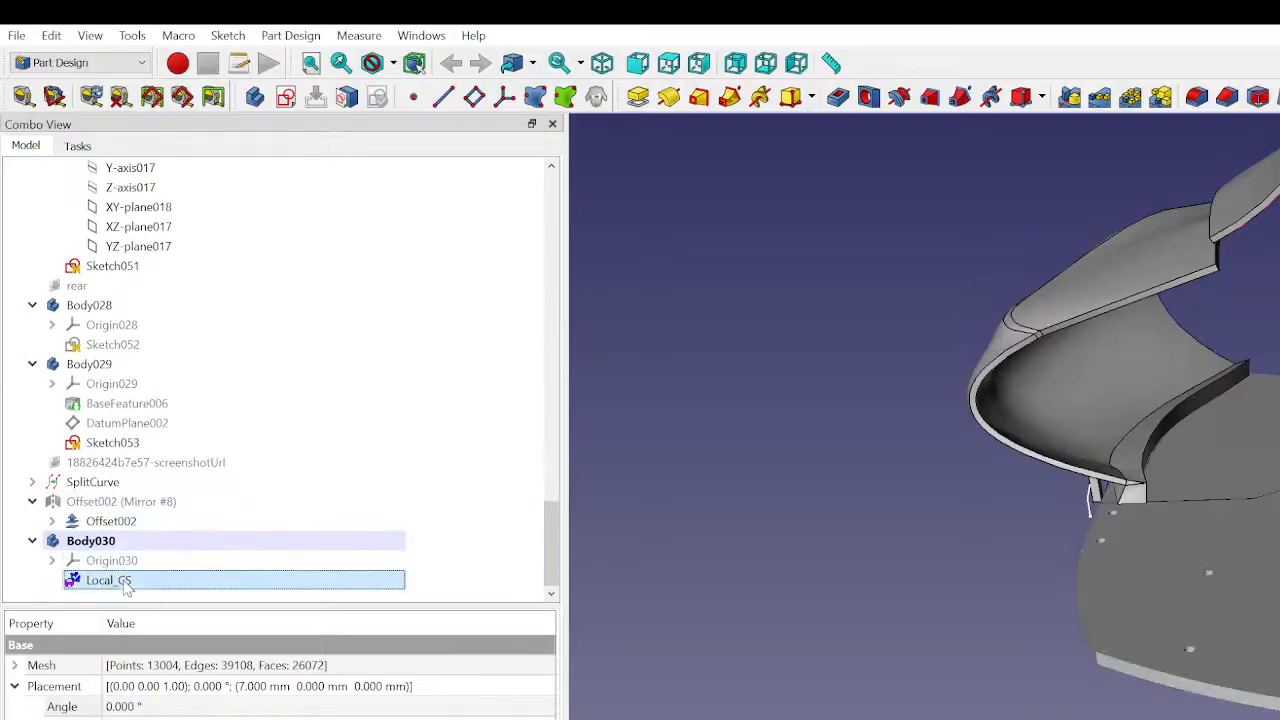
left_click(128, 545)
scroll(197, 377, "up", 4)
scroll(195, 385, "up", 20)
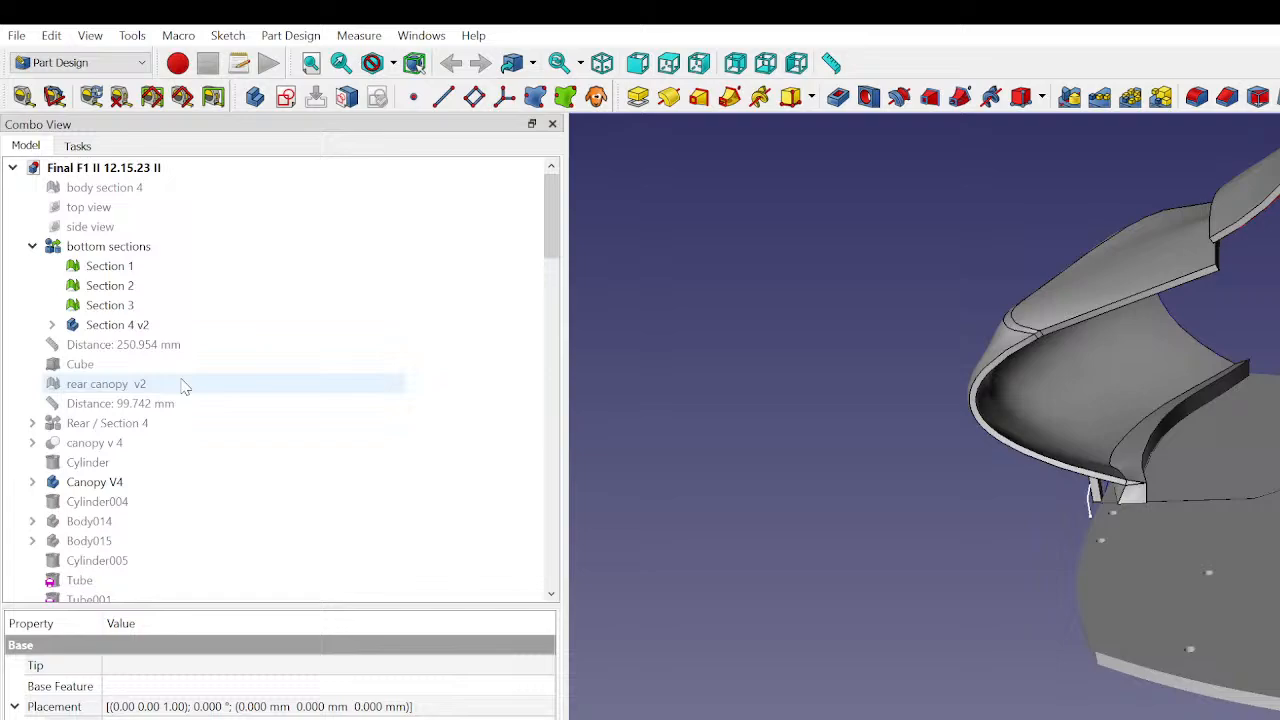
left_click(120, 267)
key("space")
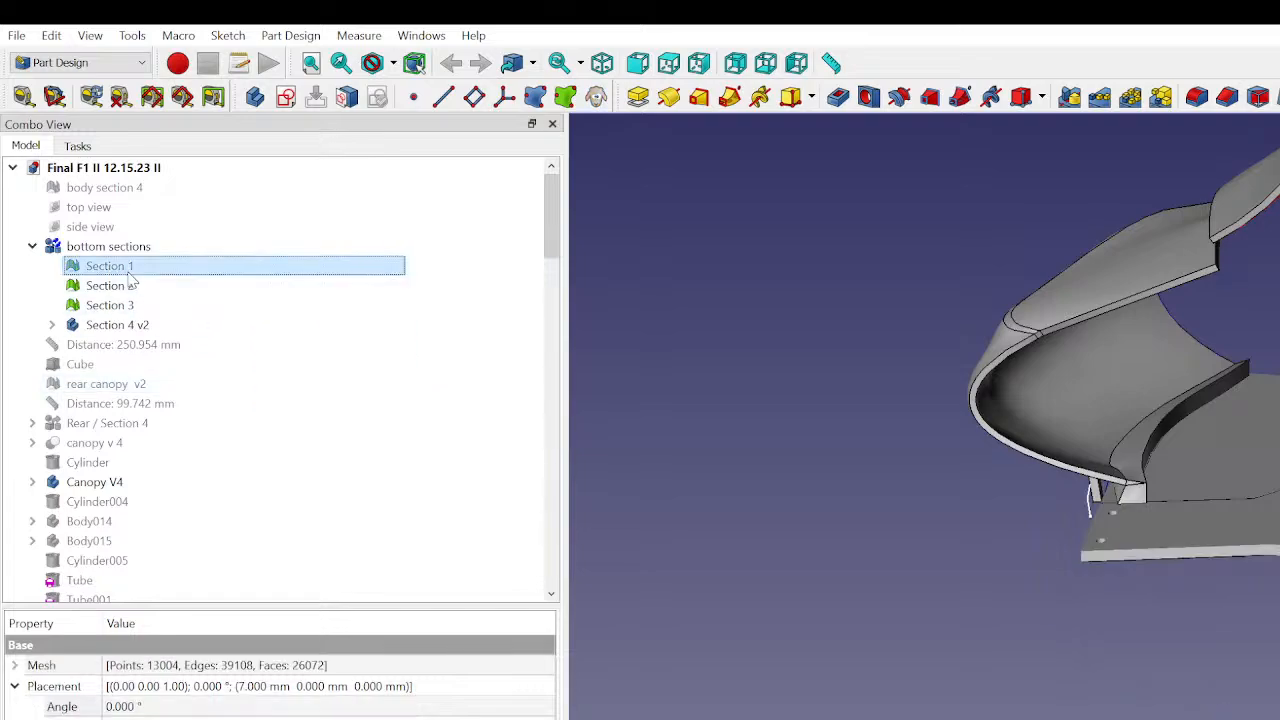
scroll(150, 450, "down", 20)
left_click(145, 543)
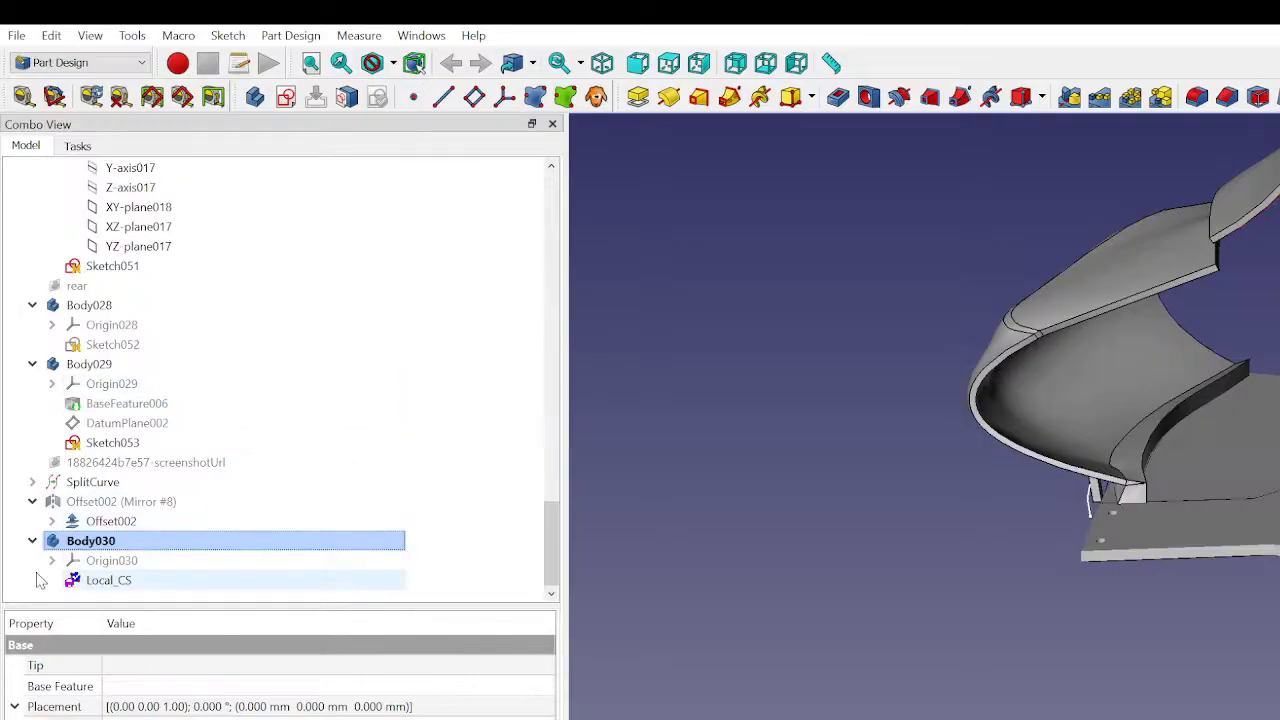
- Examine the Local_CS object's properties and placement in the model, zooming around the 3D view
double_click(147, 573)
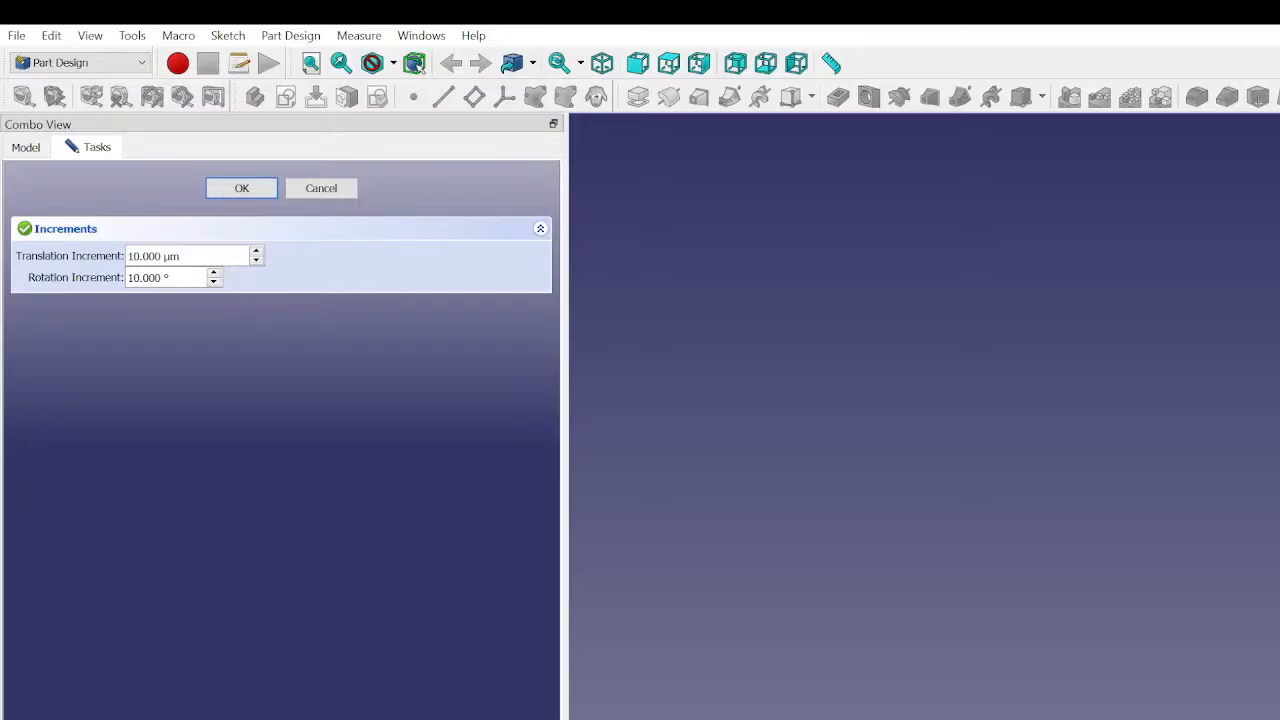
left_click(321, 188)
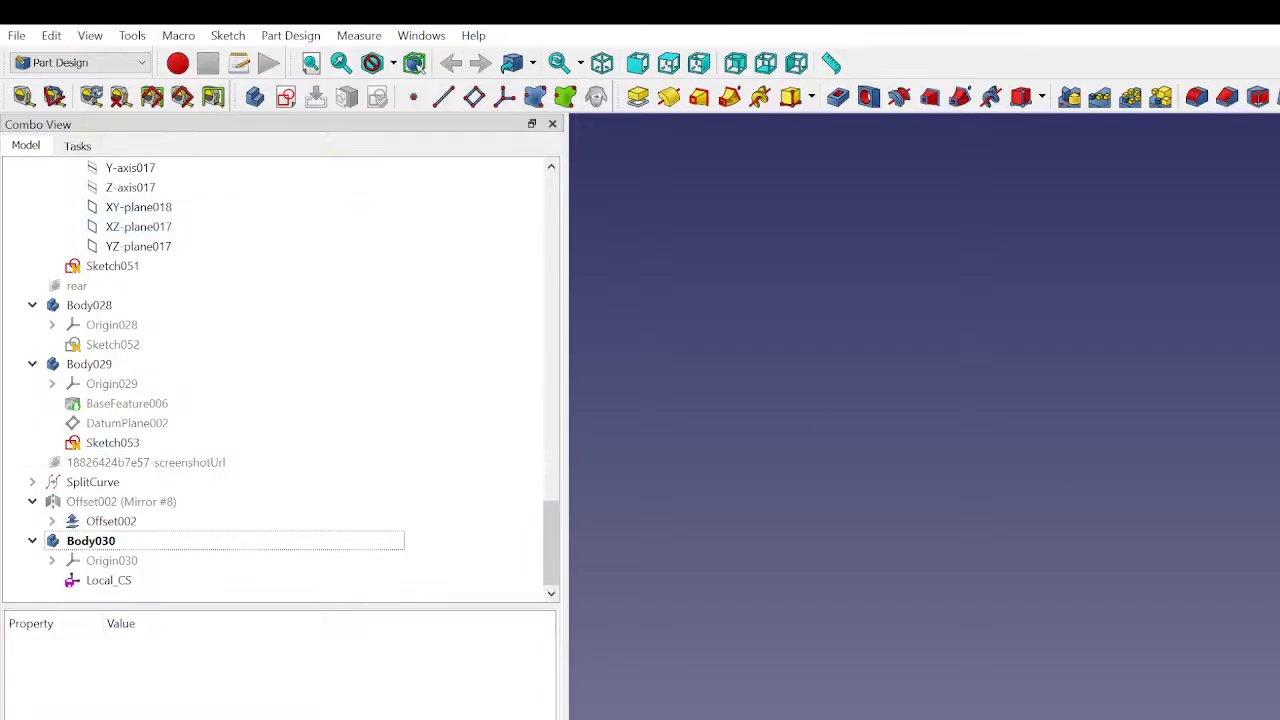
left_click(137, 586)
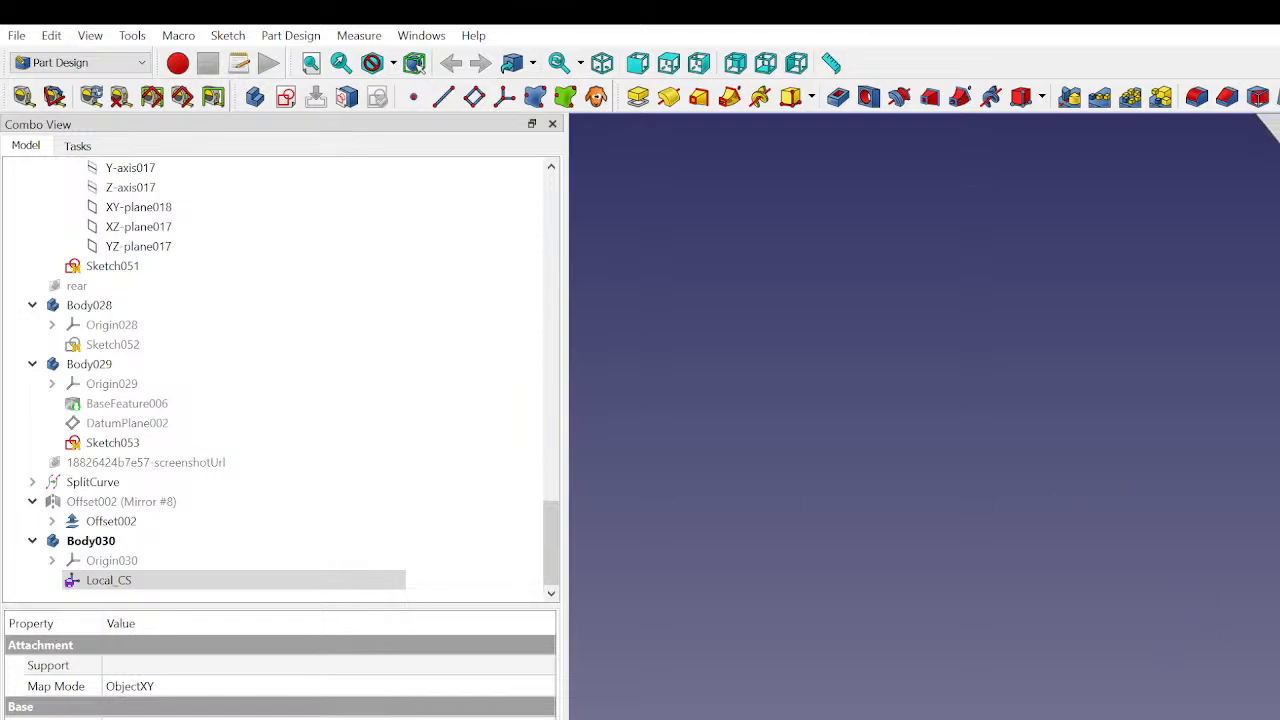
scroll(1180, 416, "down", 5)
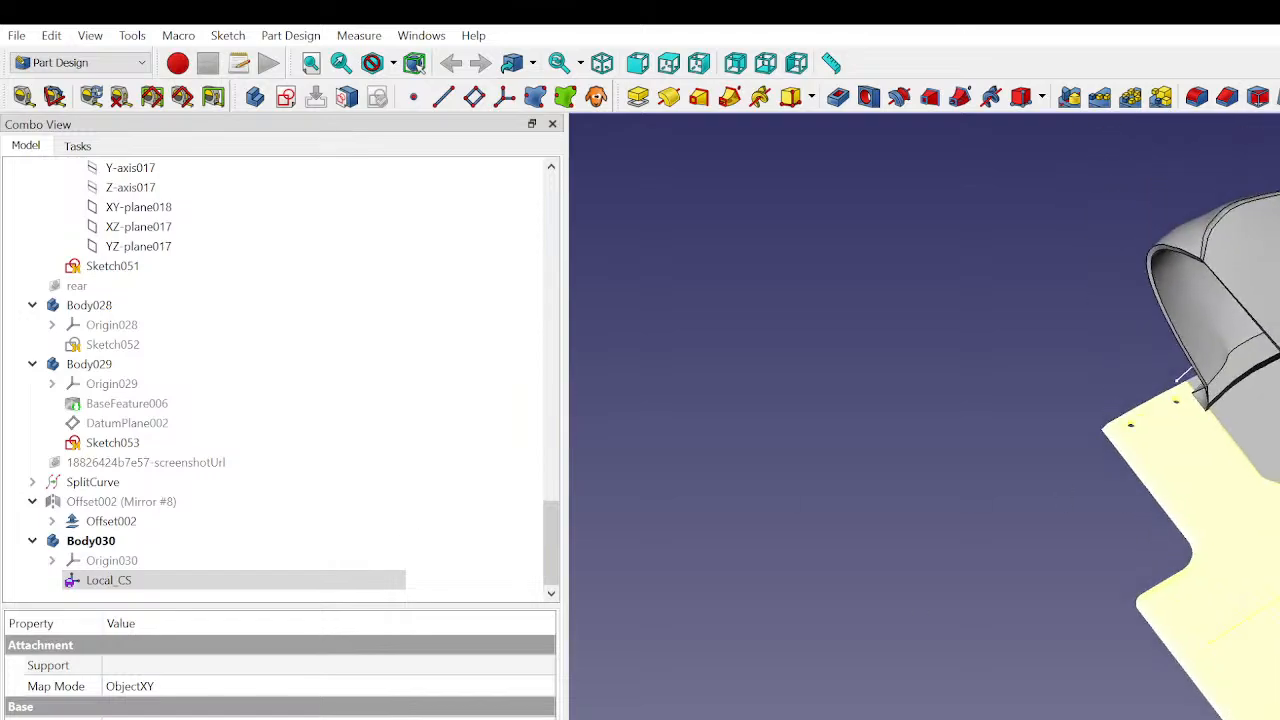
scroll(1200, 416, "down", 4)
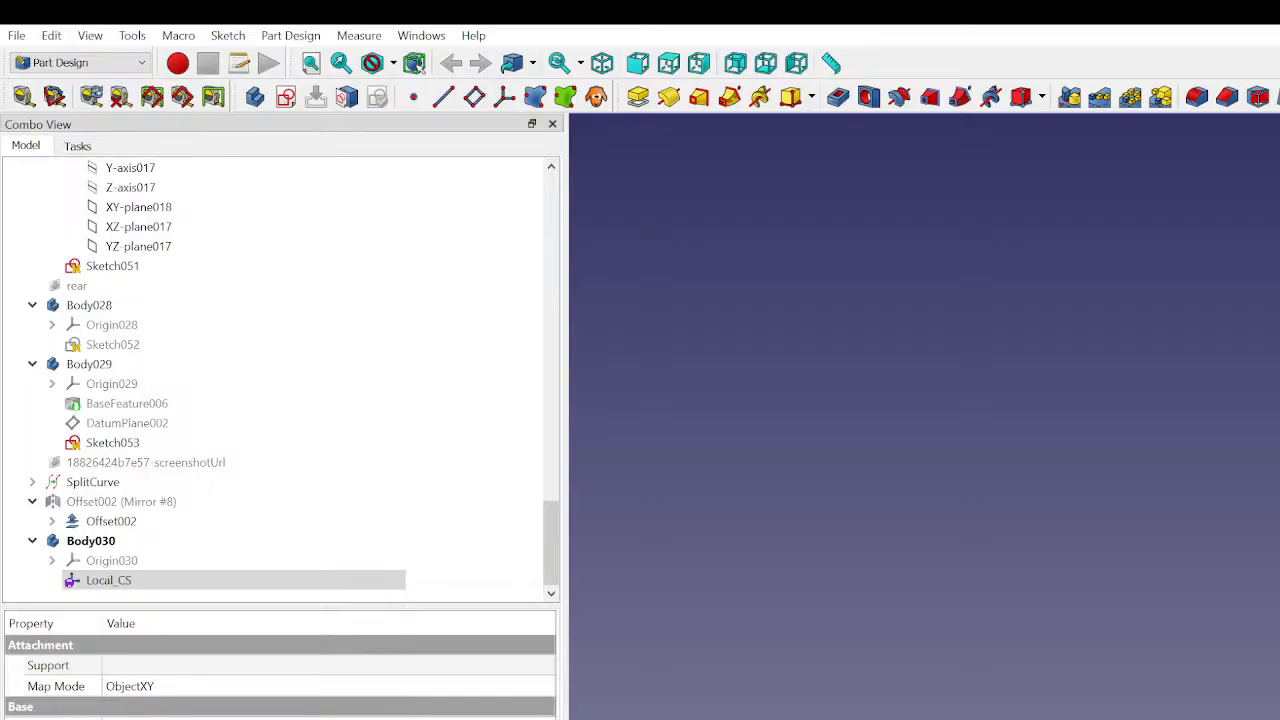
left_click(1270, 410)
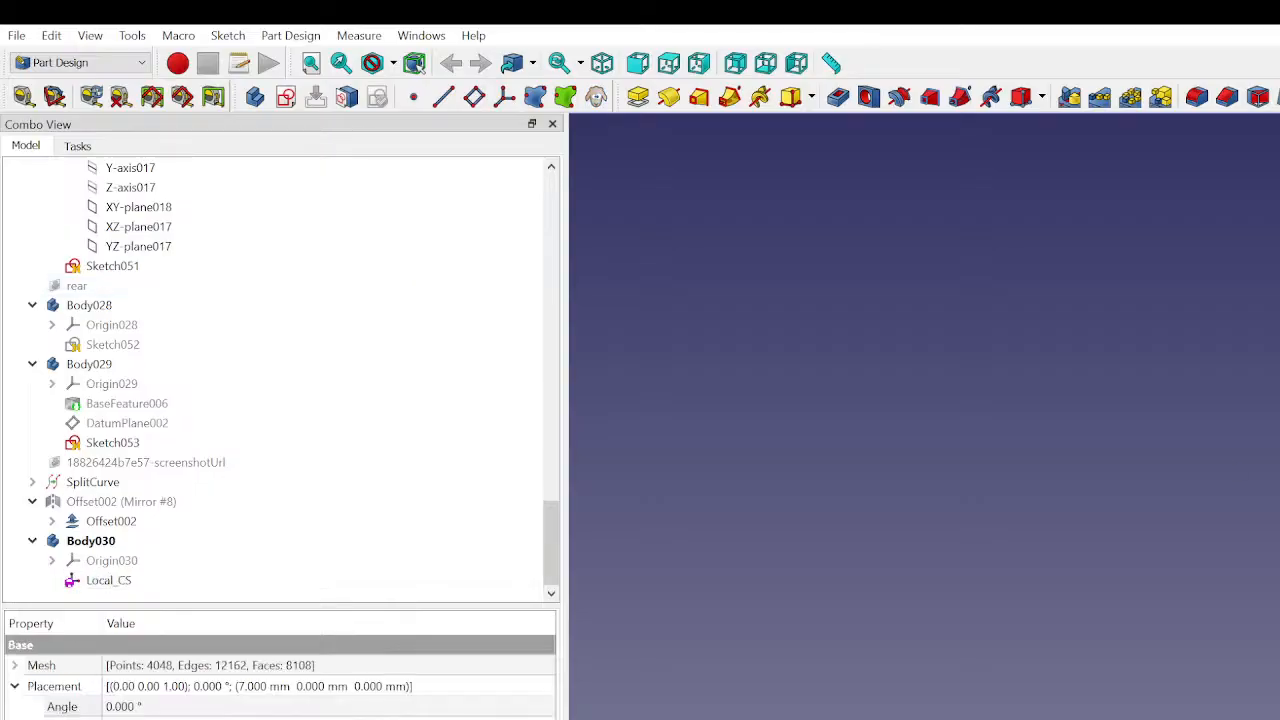
left_click(1270, 410)
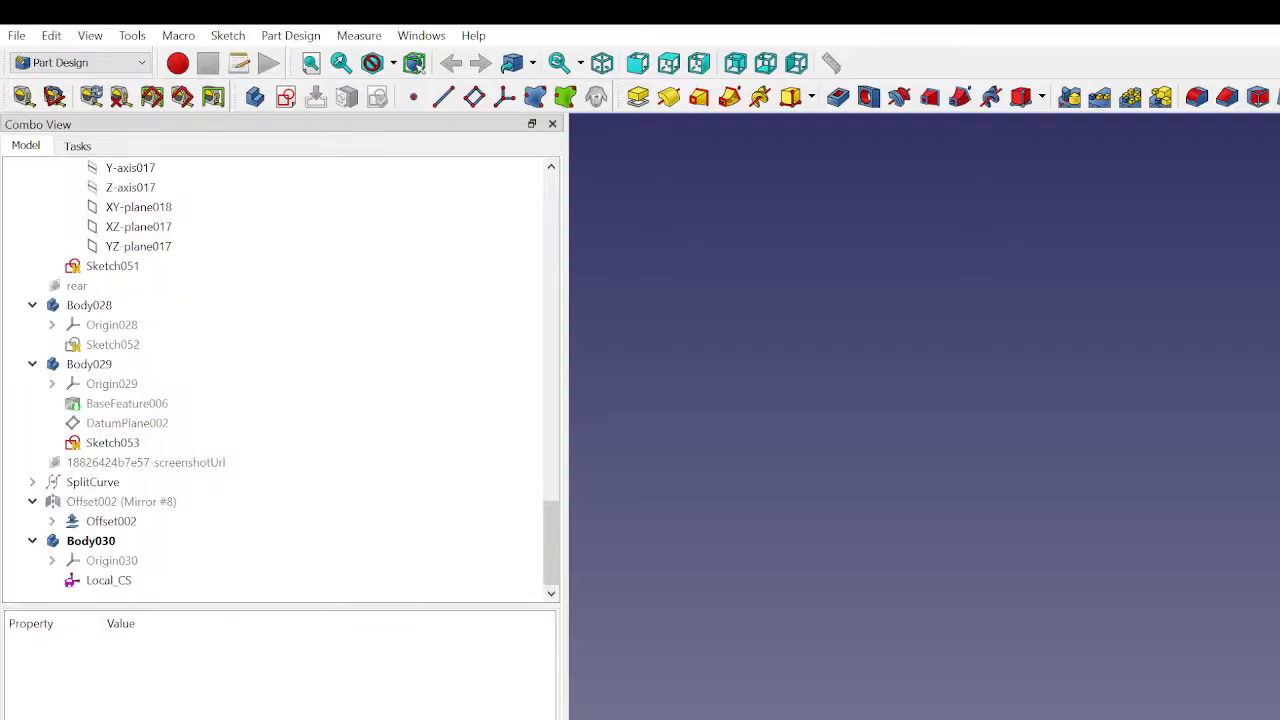
mouse_move(1270, 410)
middle_mouse_down()
mouse_move(1190, 450)
mouse_move(1270, 410)
middle_mouse_up()
left_click(140, 582)
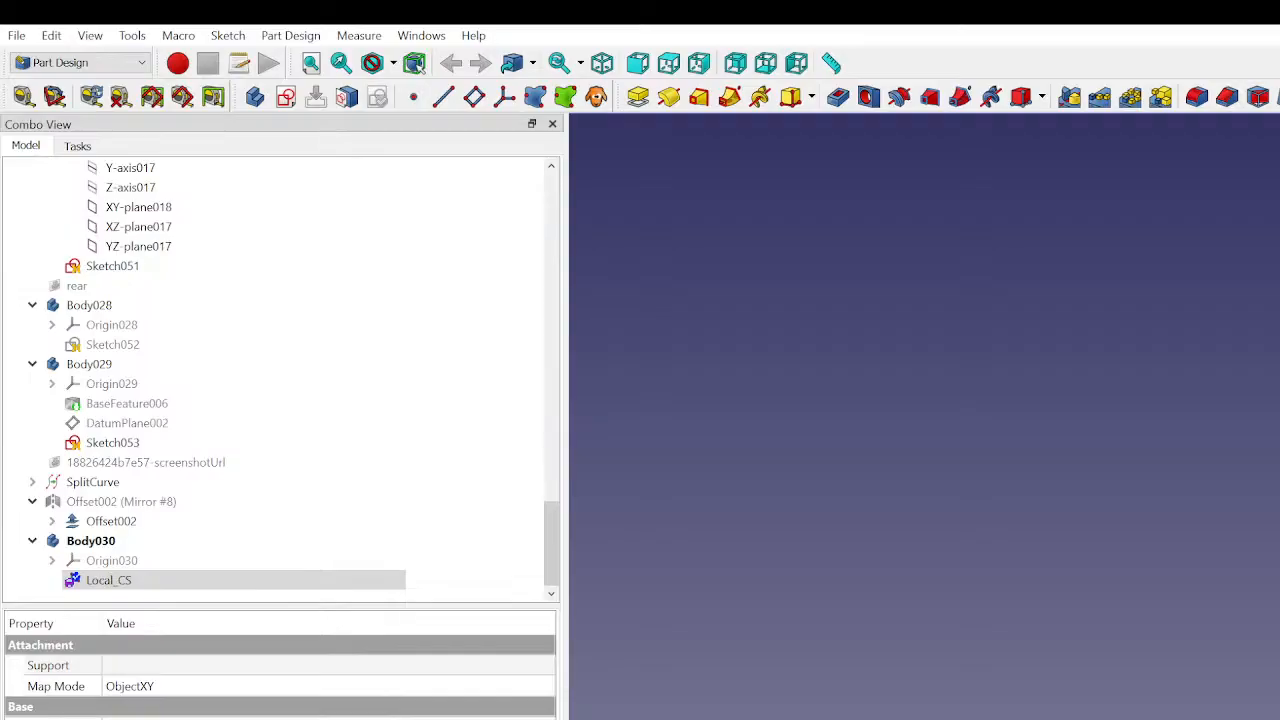
left_click(1057, 680)
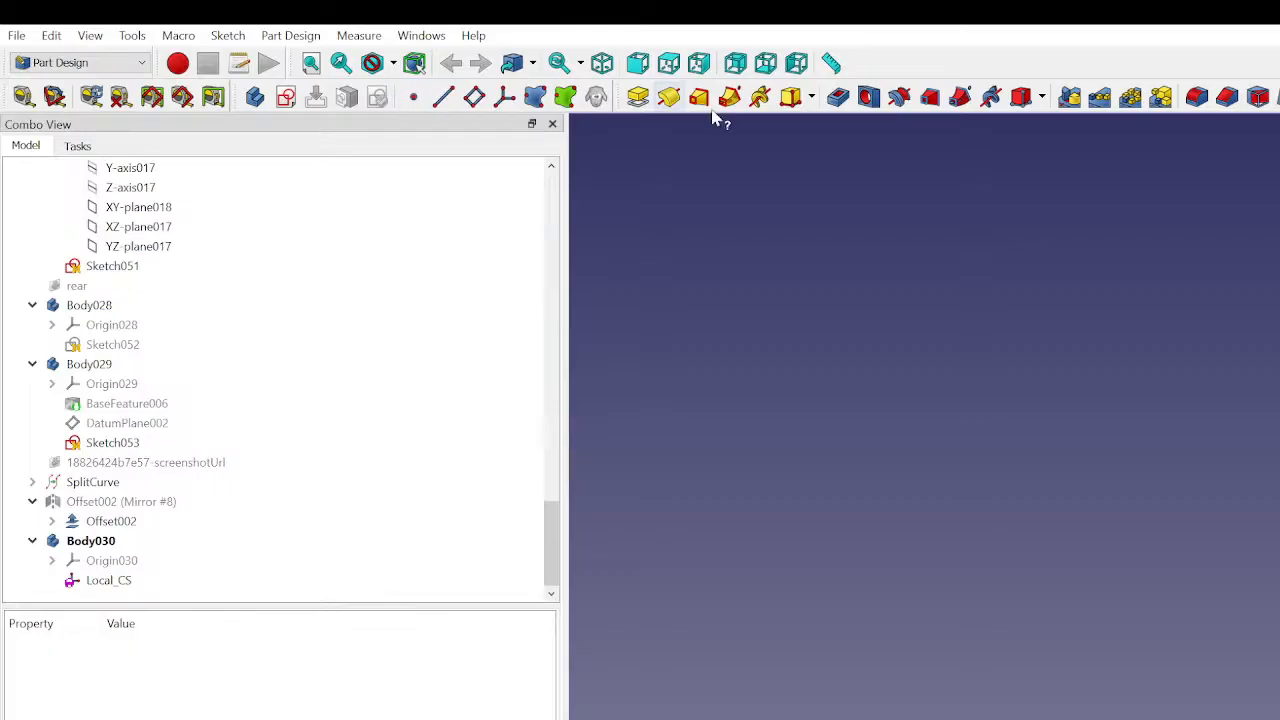
- Open the local coordinate system help page and browse the attachment modes available for Local_CS
left_click(505, 96)
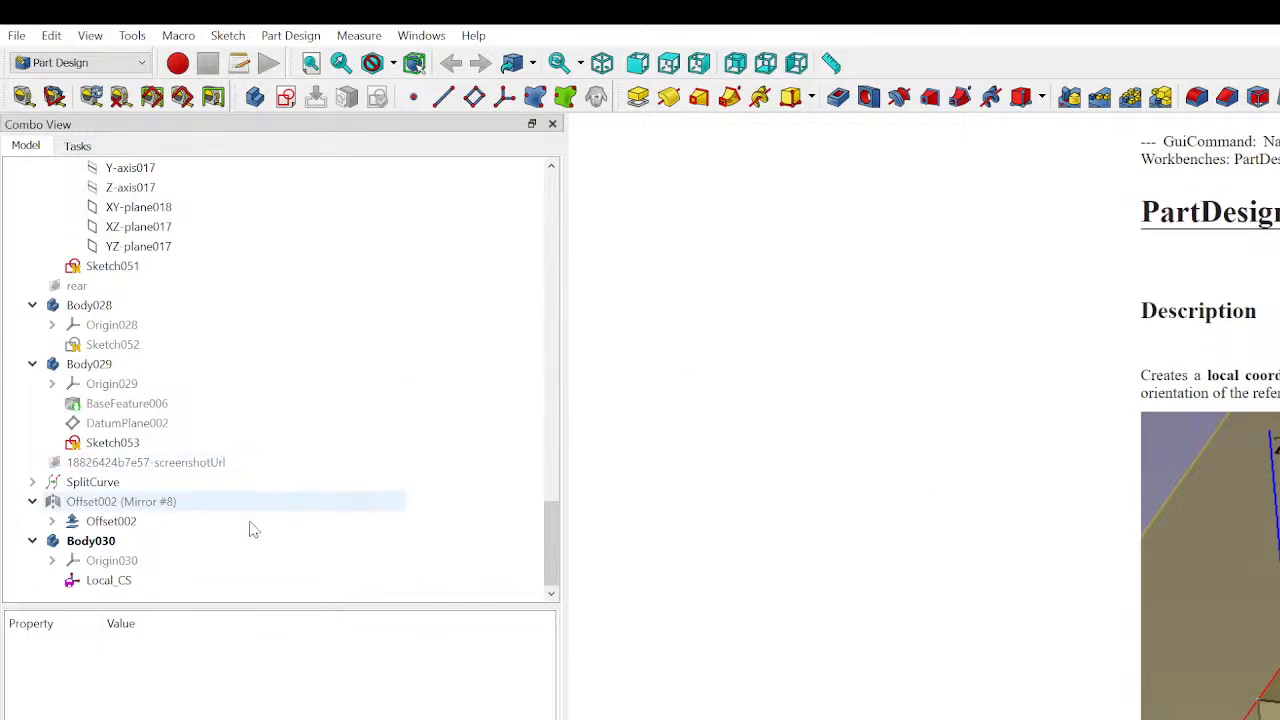
left_click(152, 586)
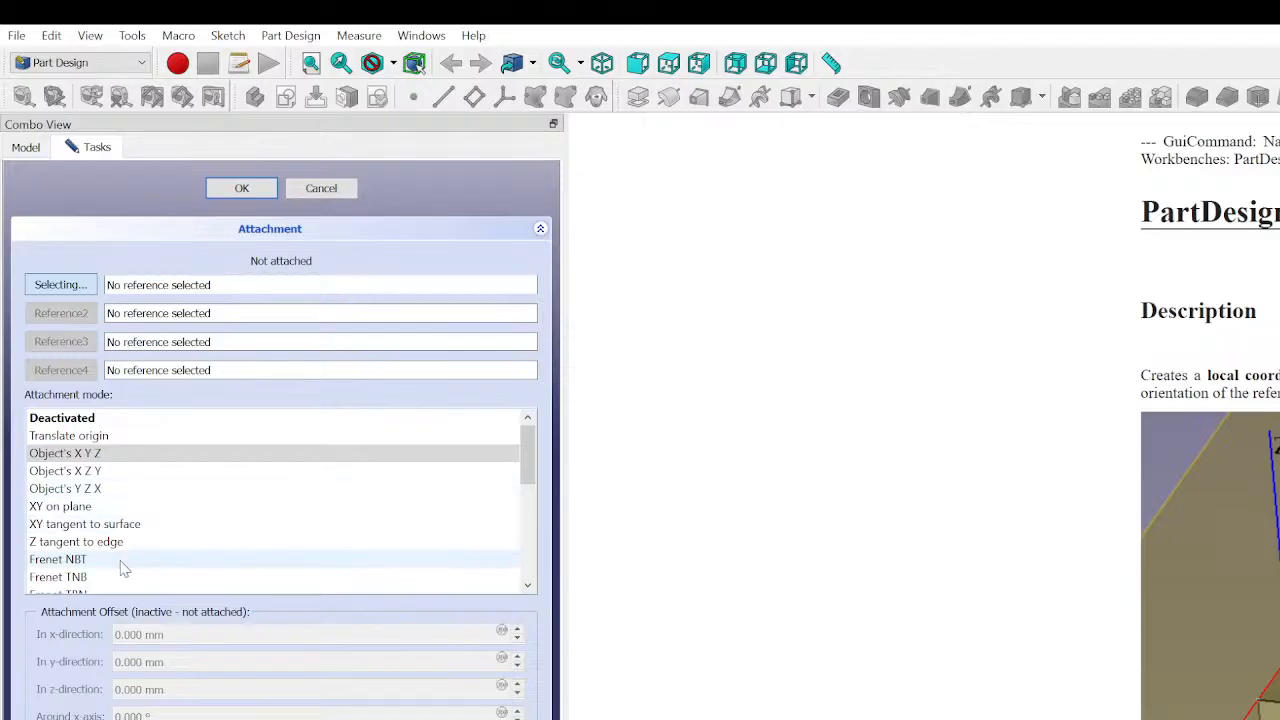
scroll(127, 559, "down", 1)
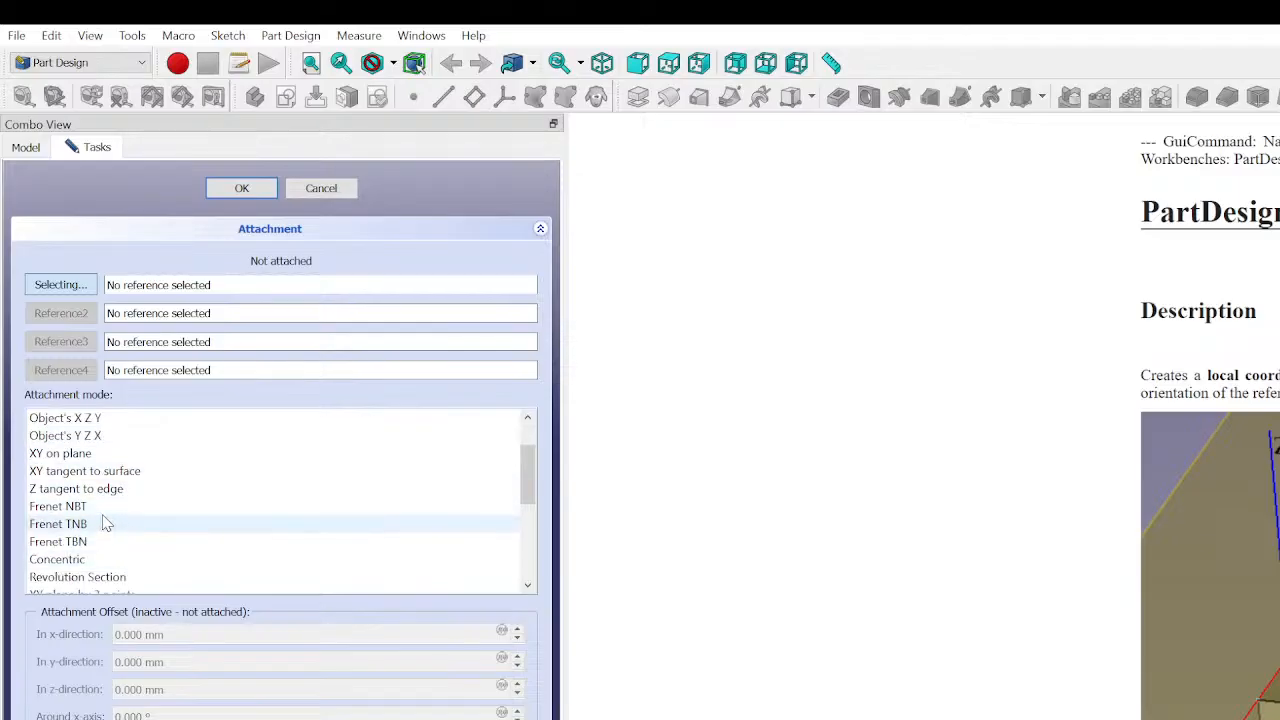
scroll(105, 540, "down", 4)
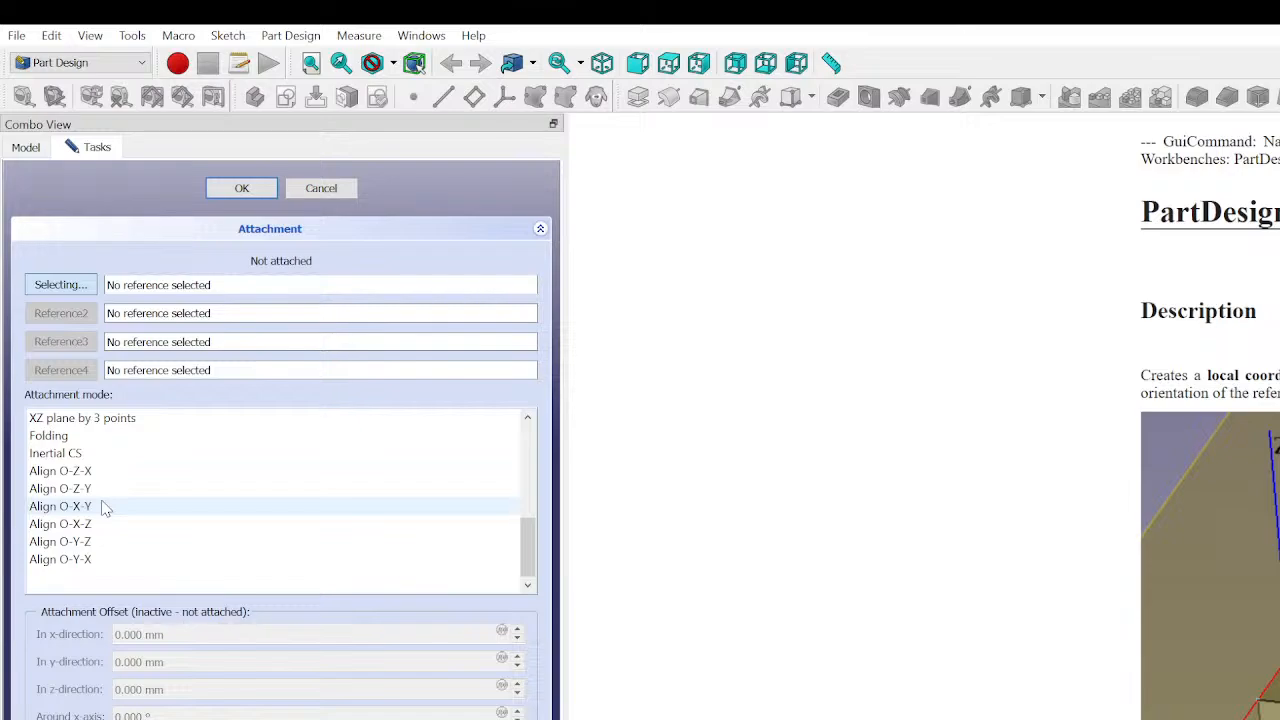
scroll(100, 505, "up", 5)
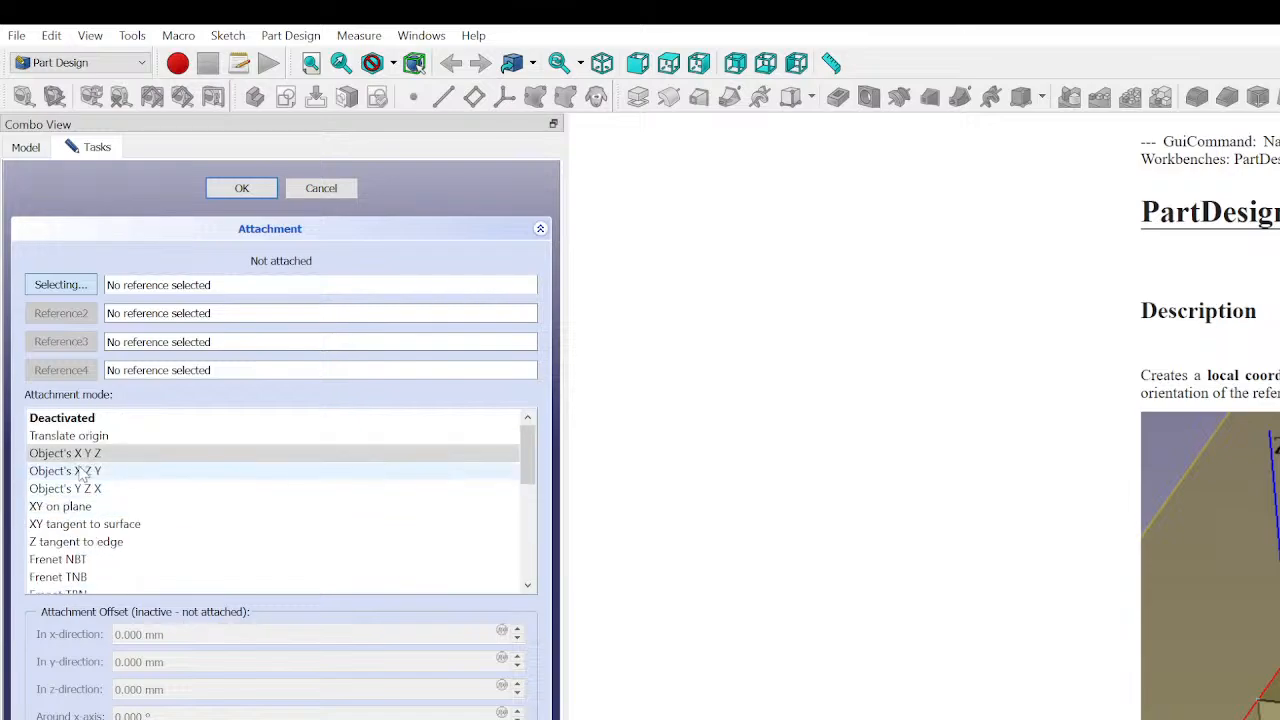
left_click(80, 458)
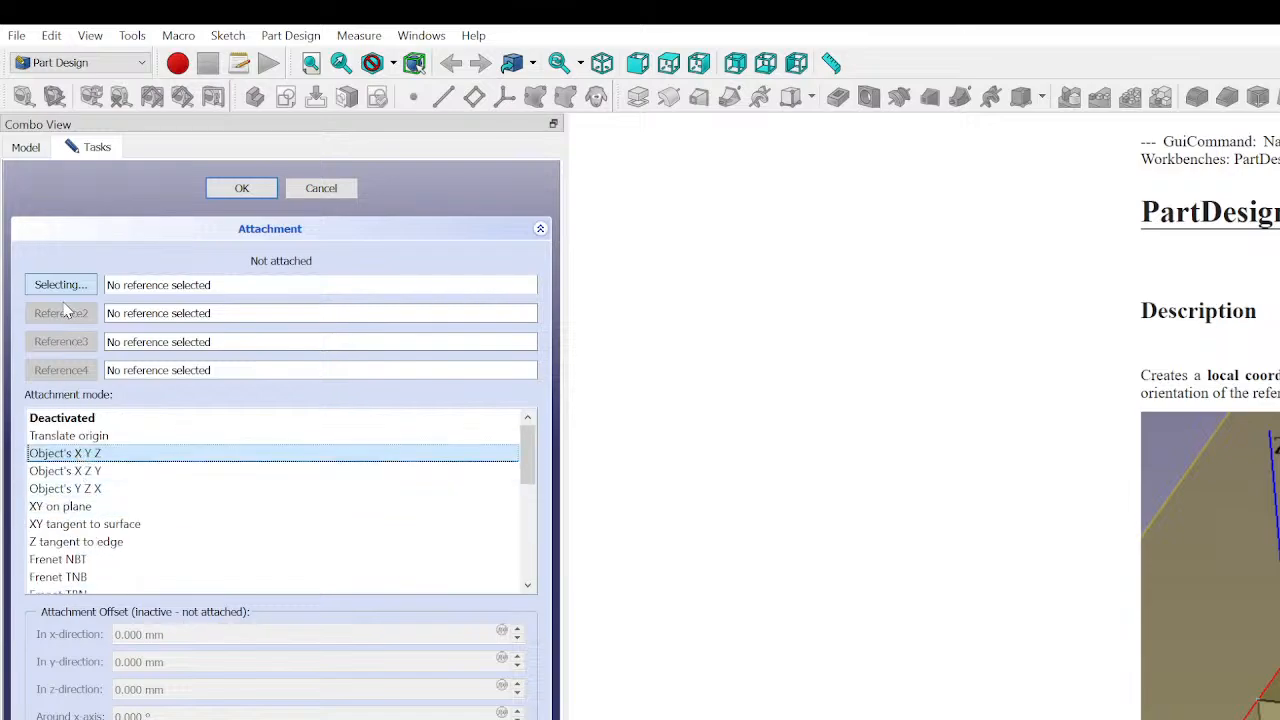
left_click(323, 190)
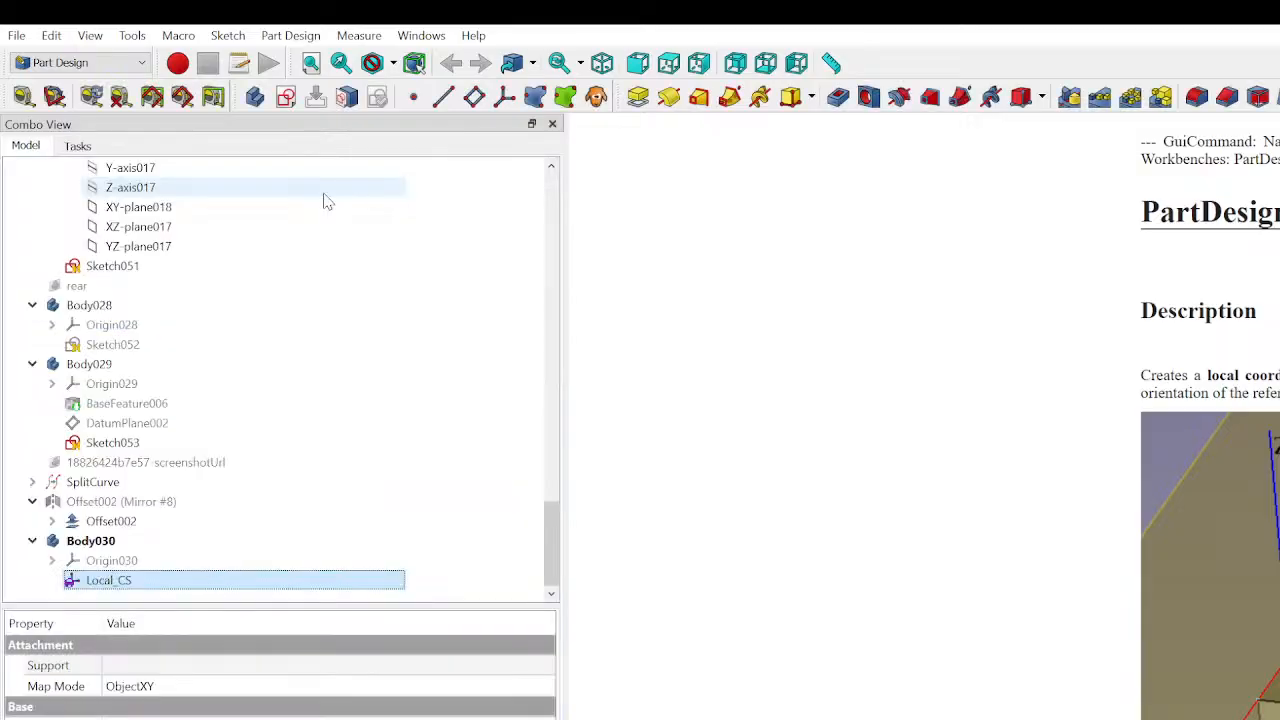
- Check the Local_CS map mode property while reading the local coordinate system help page
left_click(952, 684)
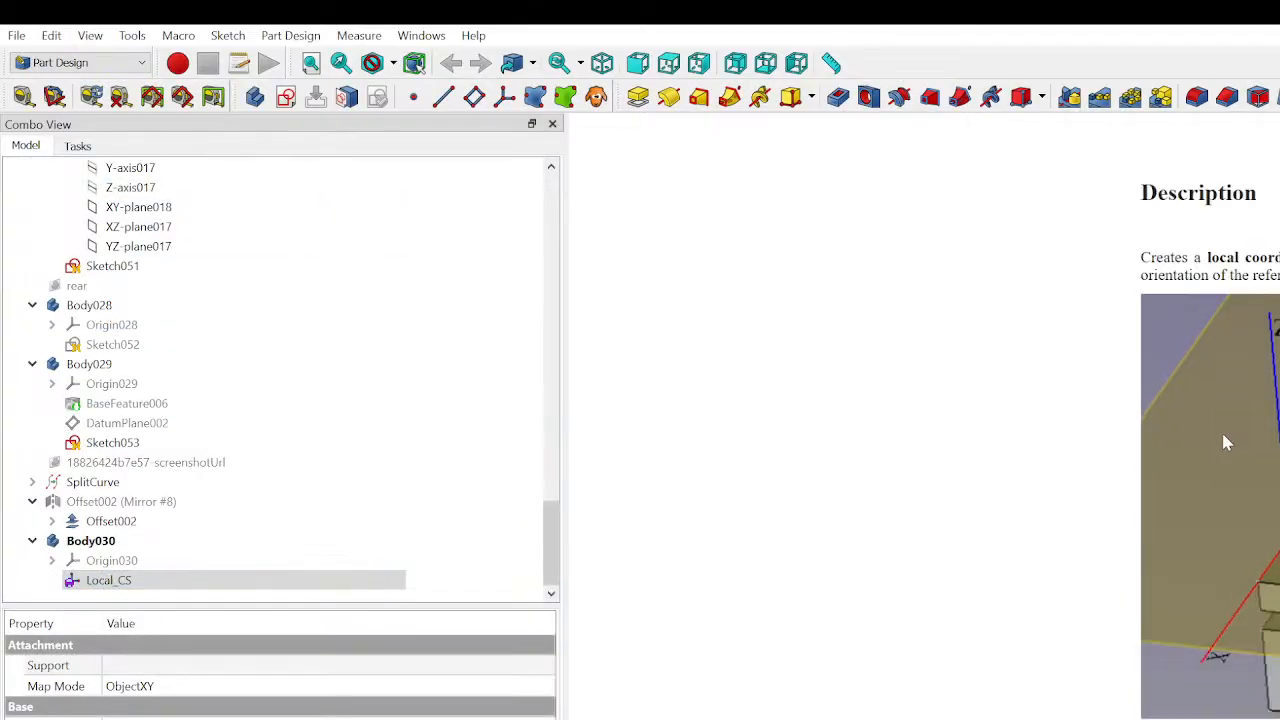
scroll(1224, 438, "down", 2)
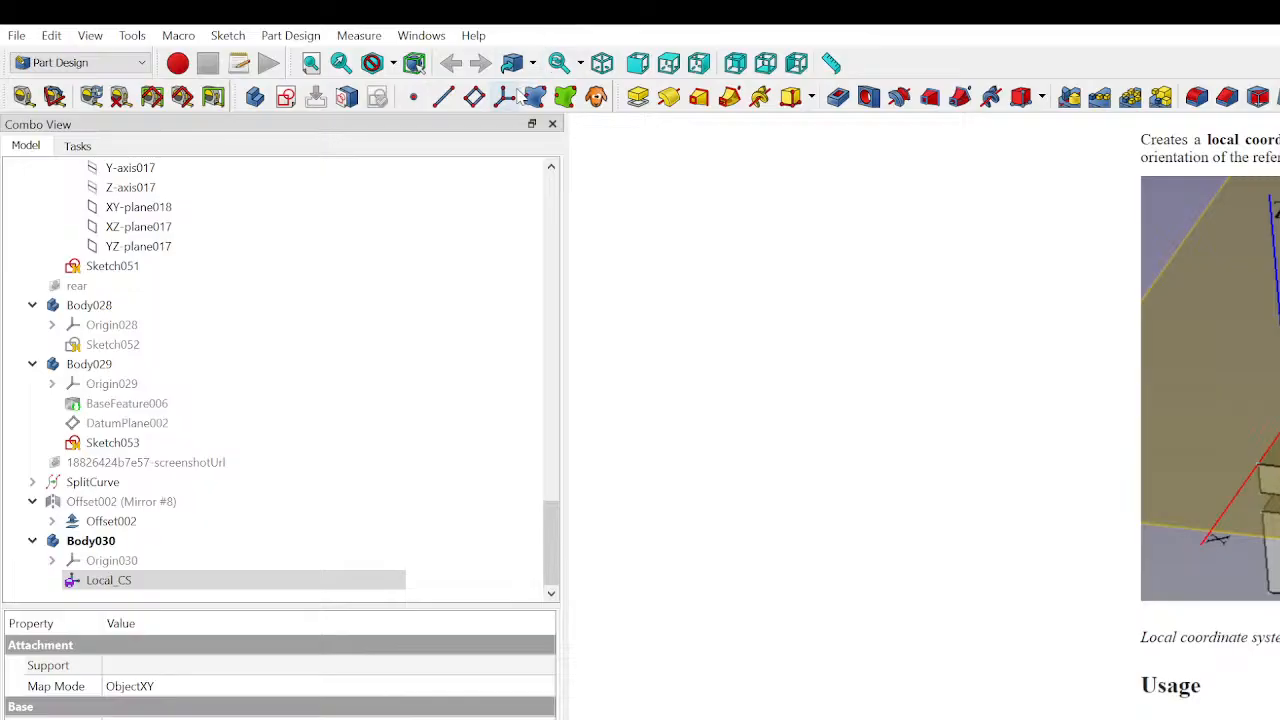
left_click(115, 584)
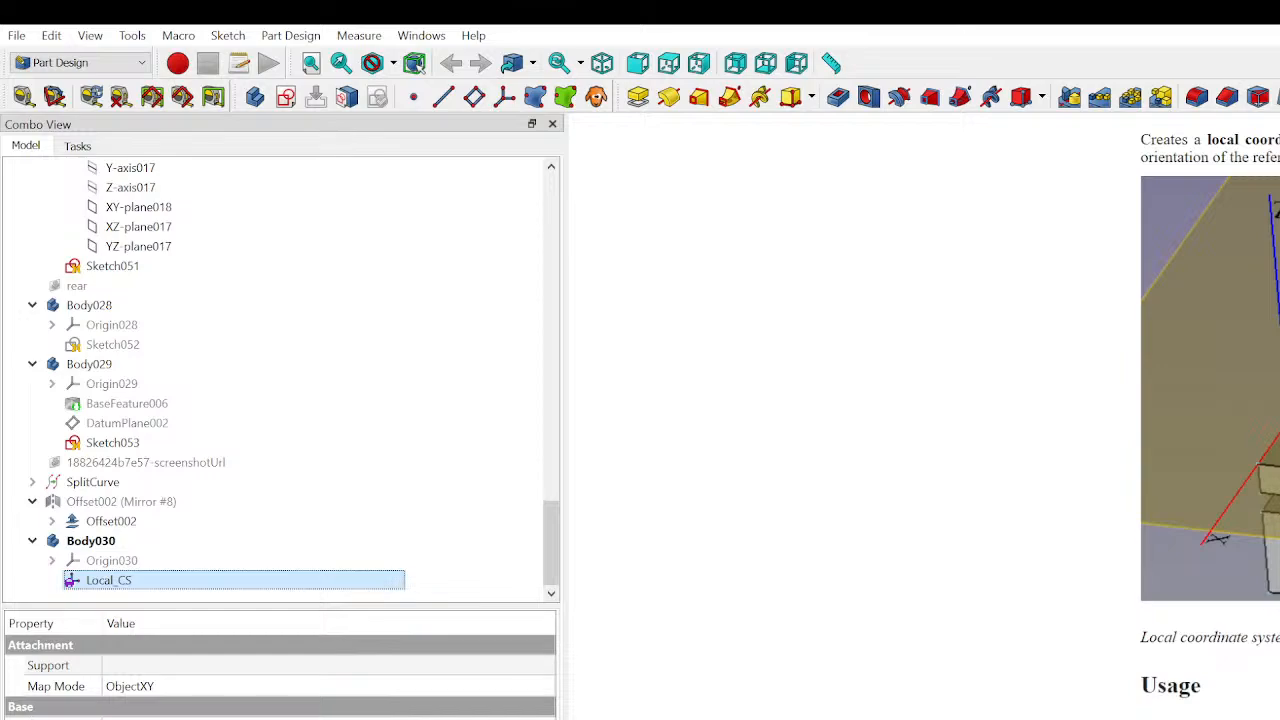
left_click(115, 686)
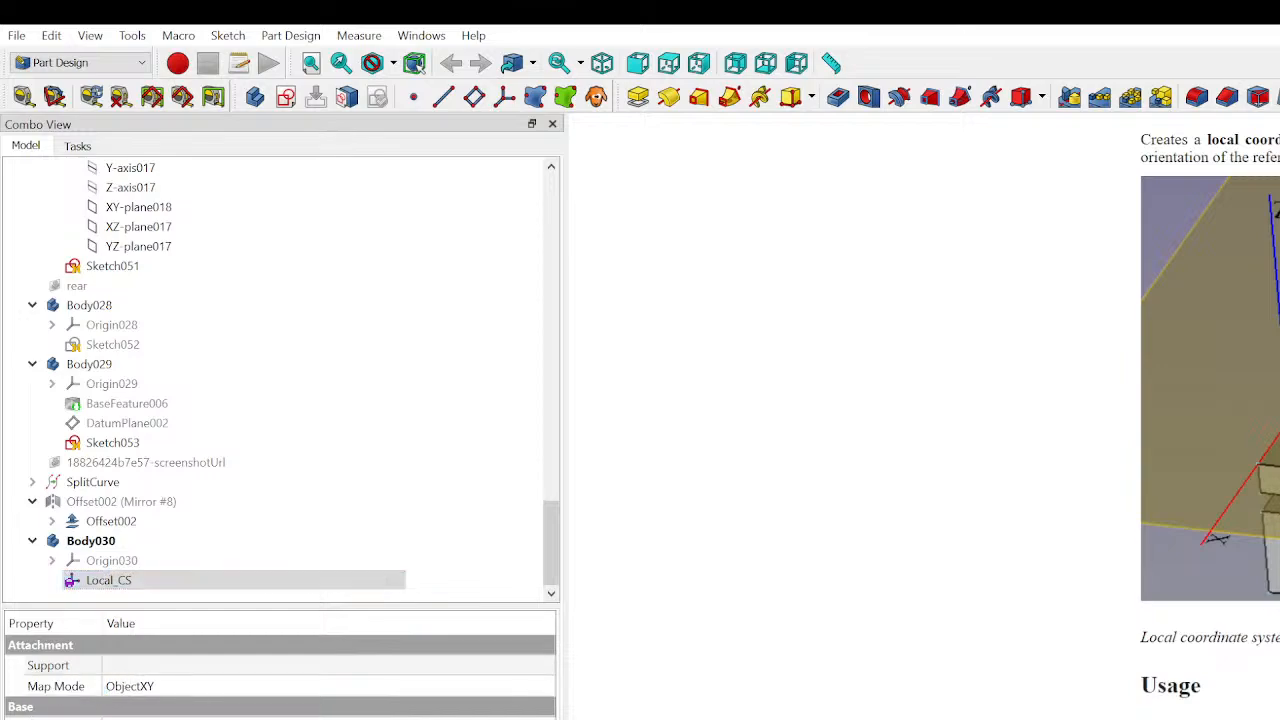
scroll(280, 670, "down", 5)
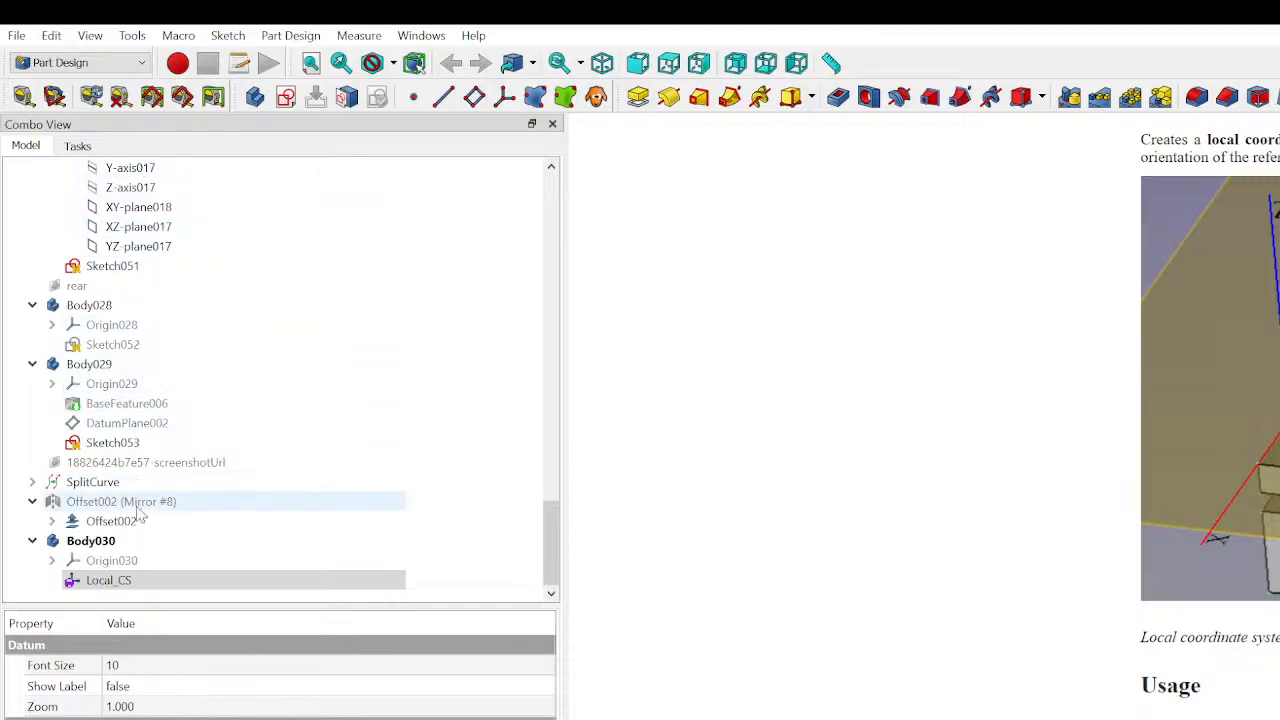
- Open Local_CS's attachment parameters and read the attachment mode descriptions on the help page before cancelling
double_click(130, 581)
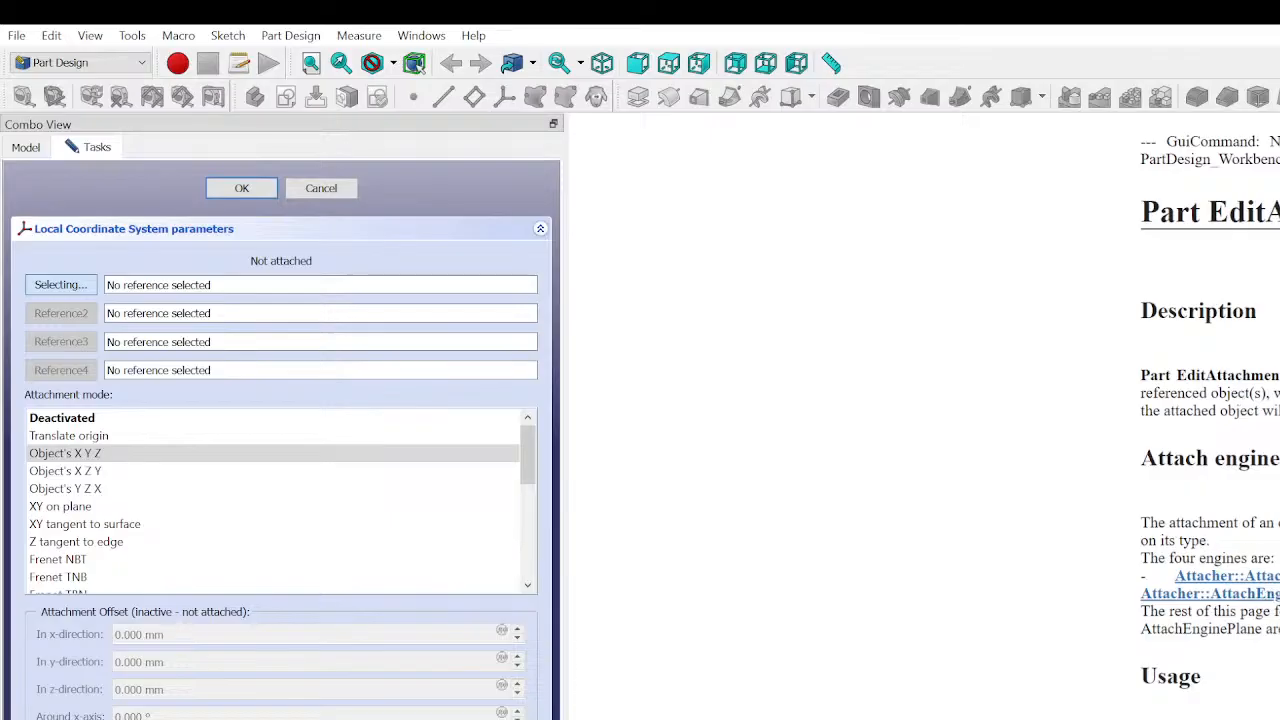
scroll(1210, 450, "down", 2)
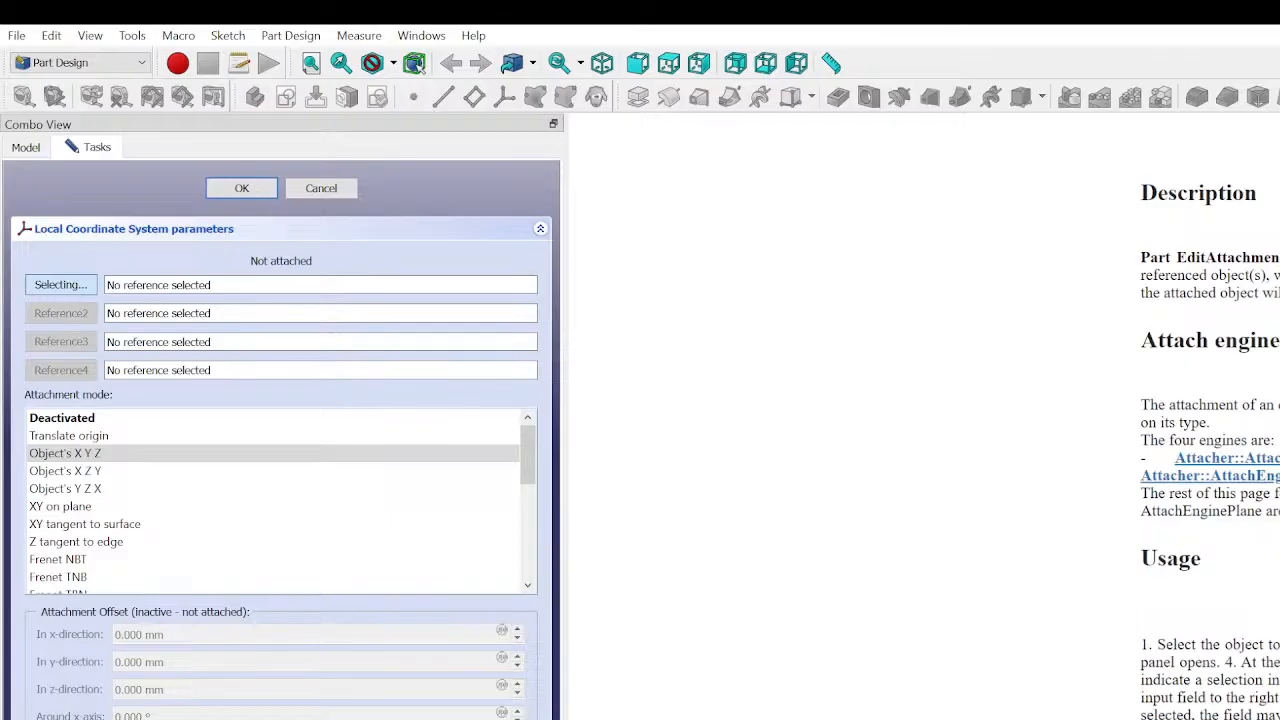
scroll(1210, 420, "down", 2)
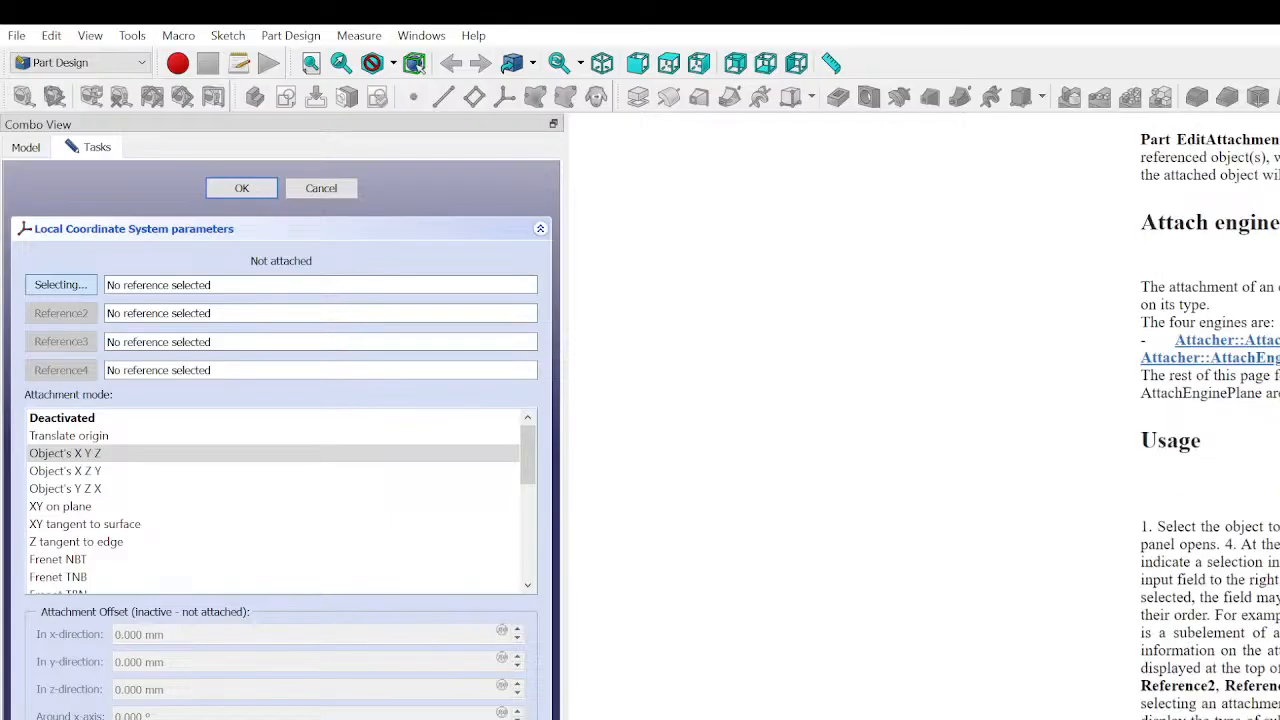
scroll(1210, 420, "down", 7)
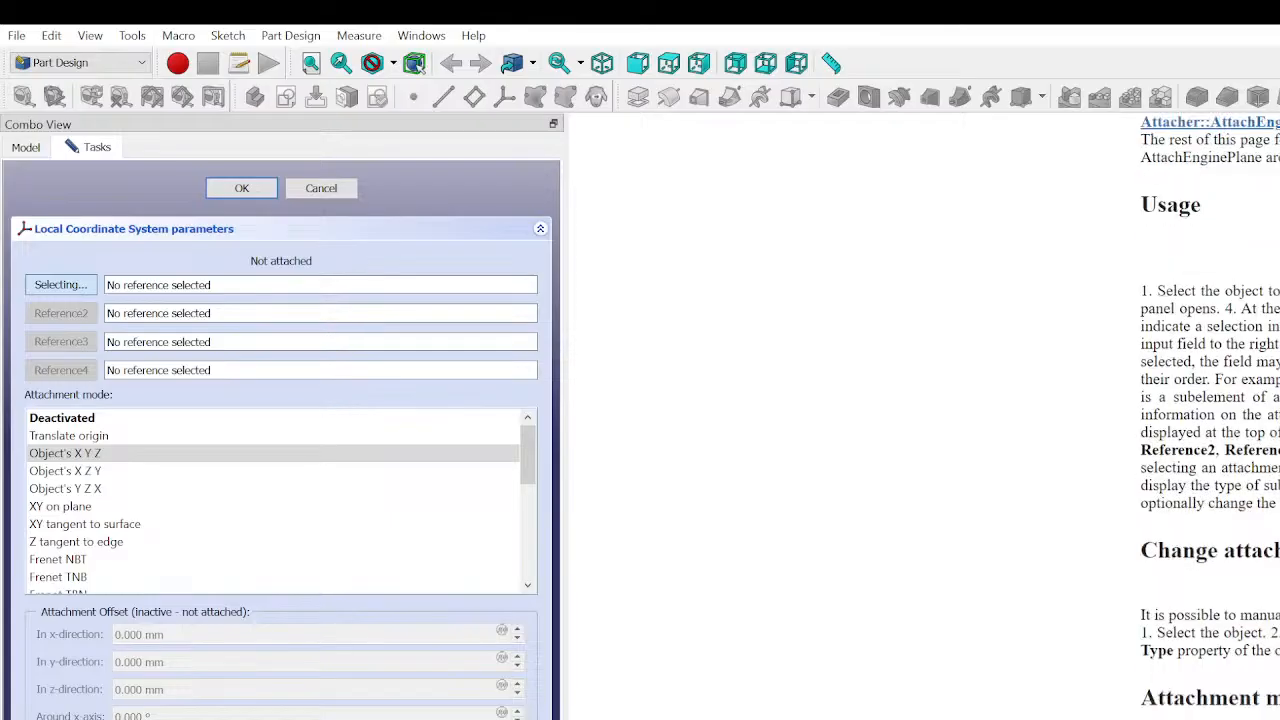
scroll(1210, 420, "down", 8)
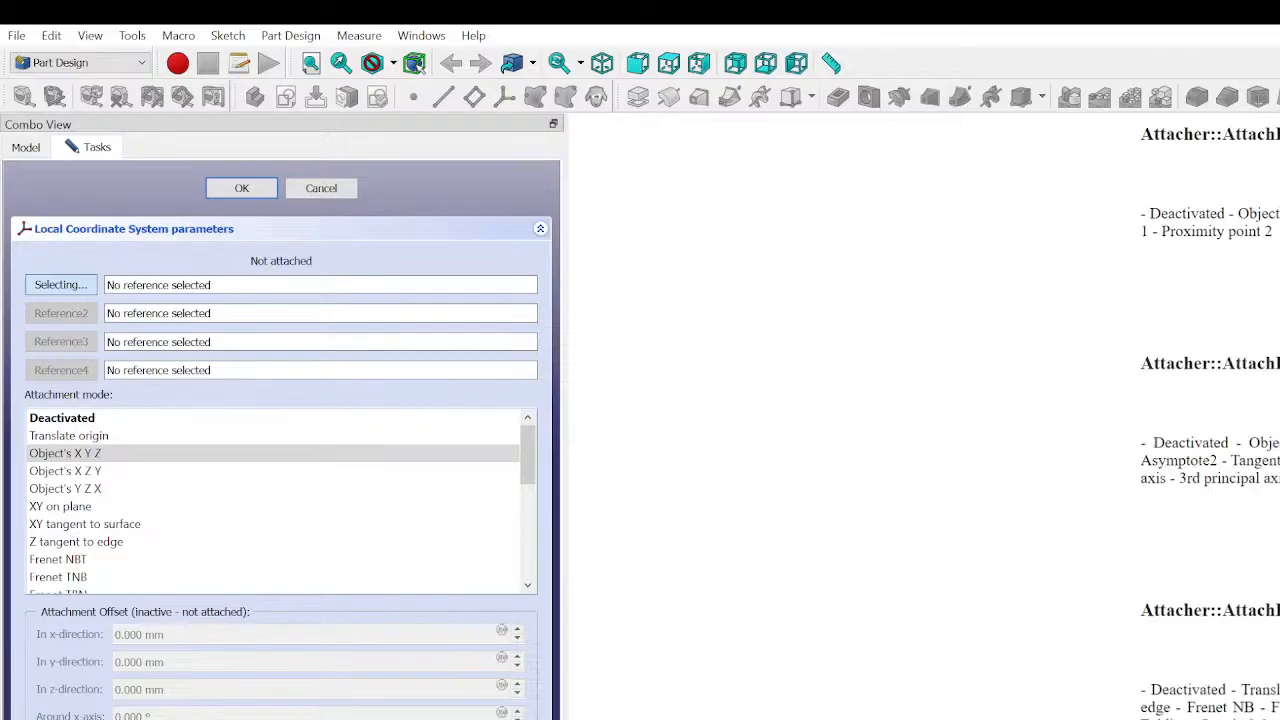
scroll(1210, 420, "down", 13)
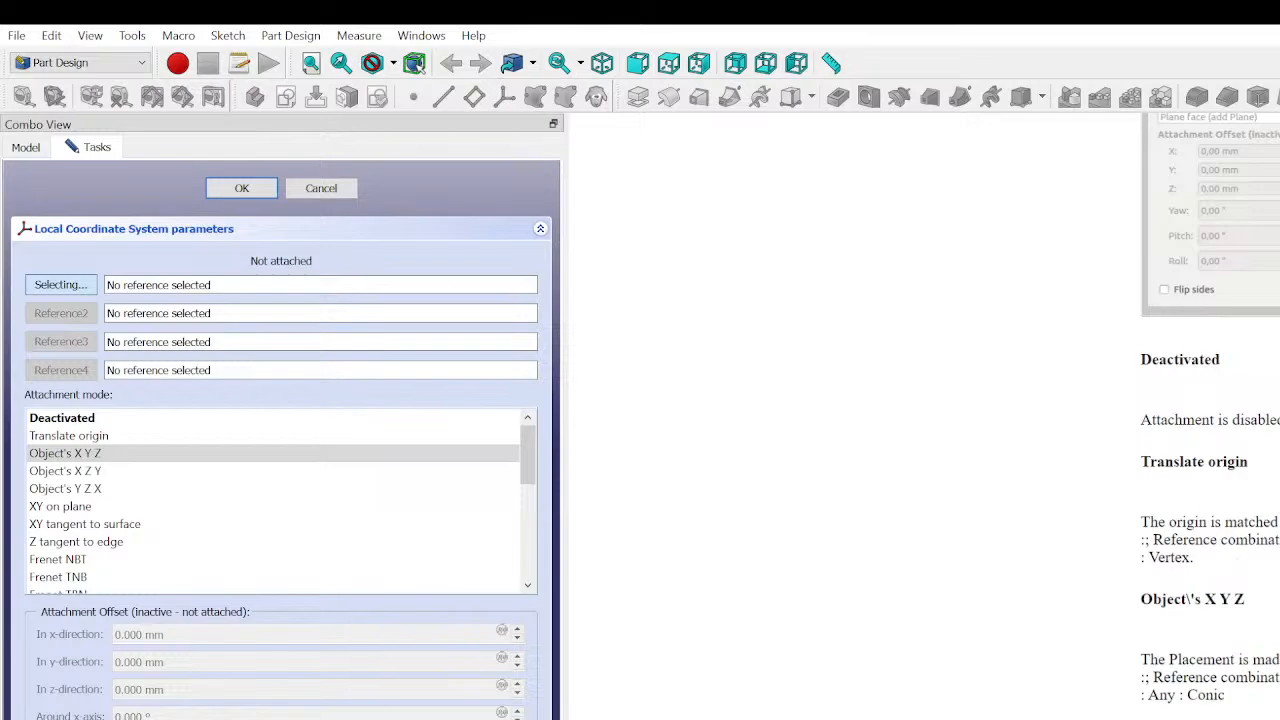
scroll(1238, 568, "down", 7)
scroll(1245, 615, "down", 6)
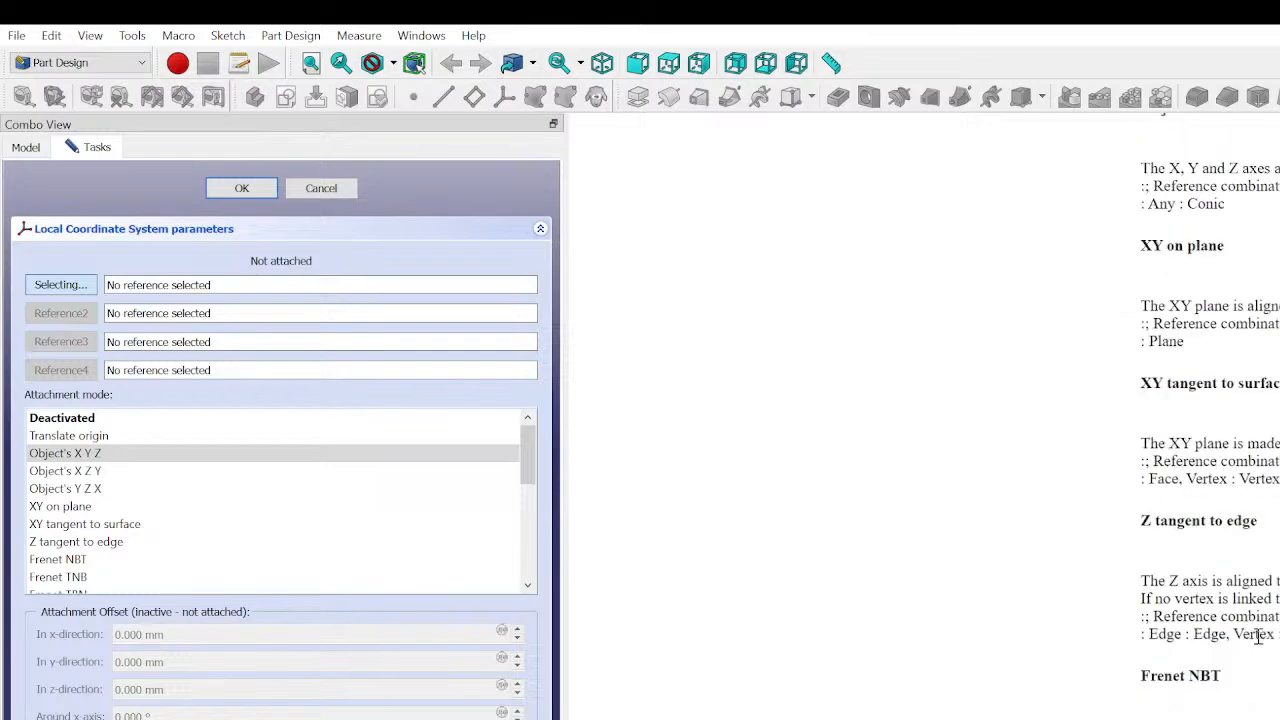
scroll(1223, 626, "down", 4)
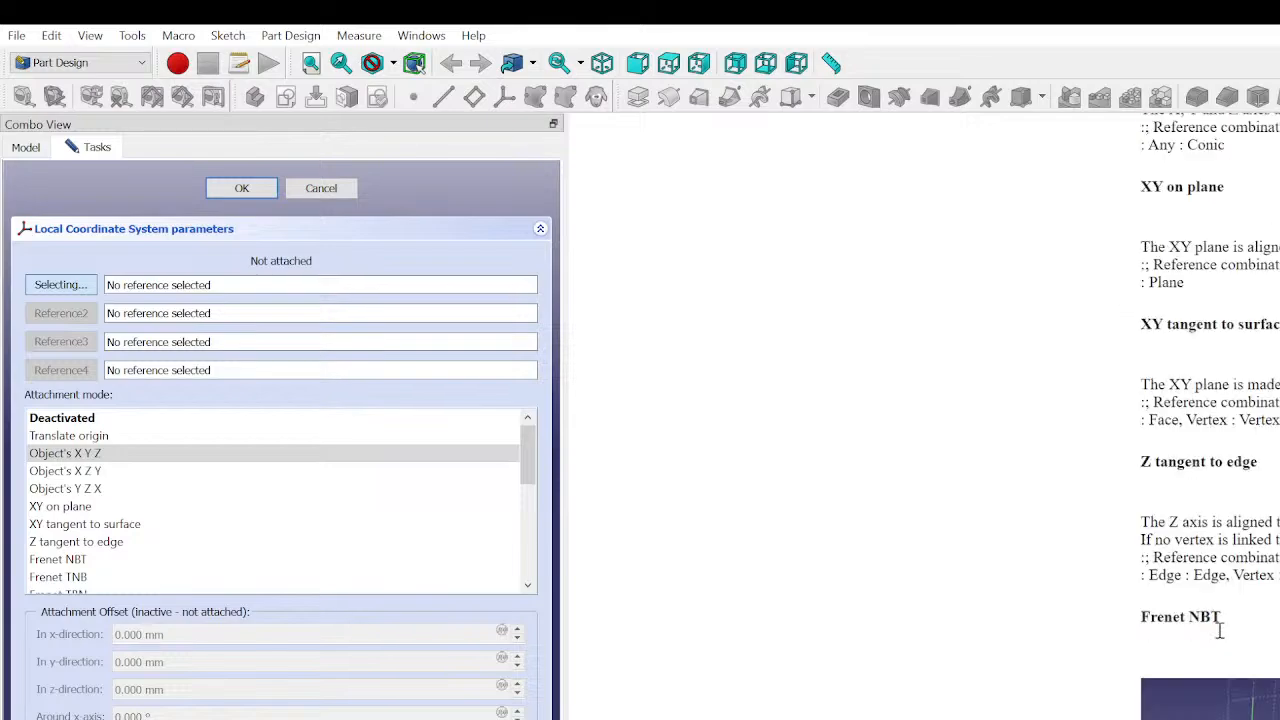
scroll(1210, 450, "down", 4)
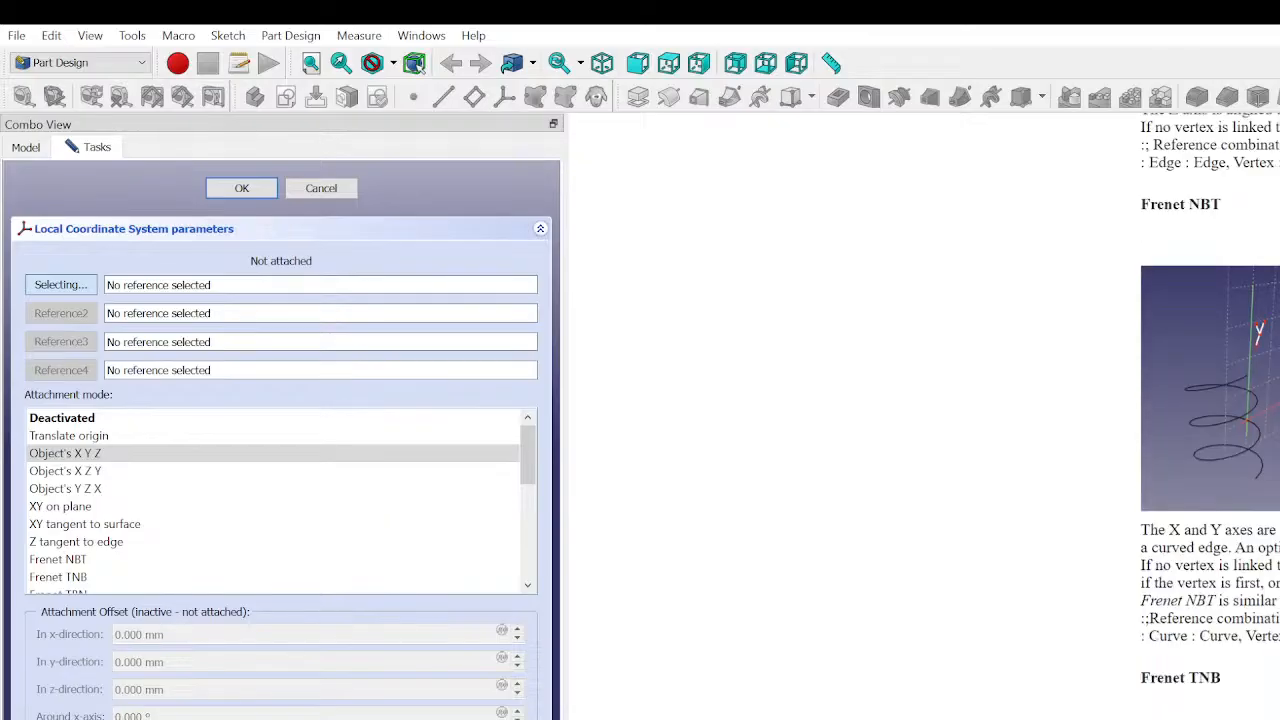
scroll(1210, 450, "down", 8)
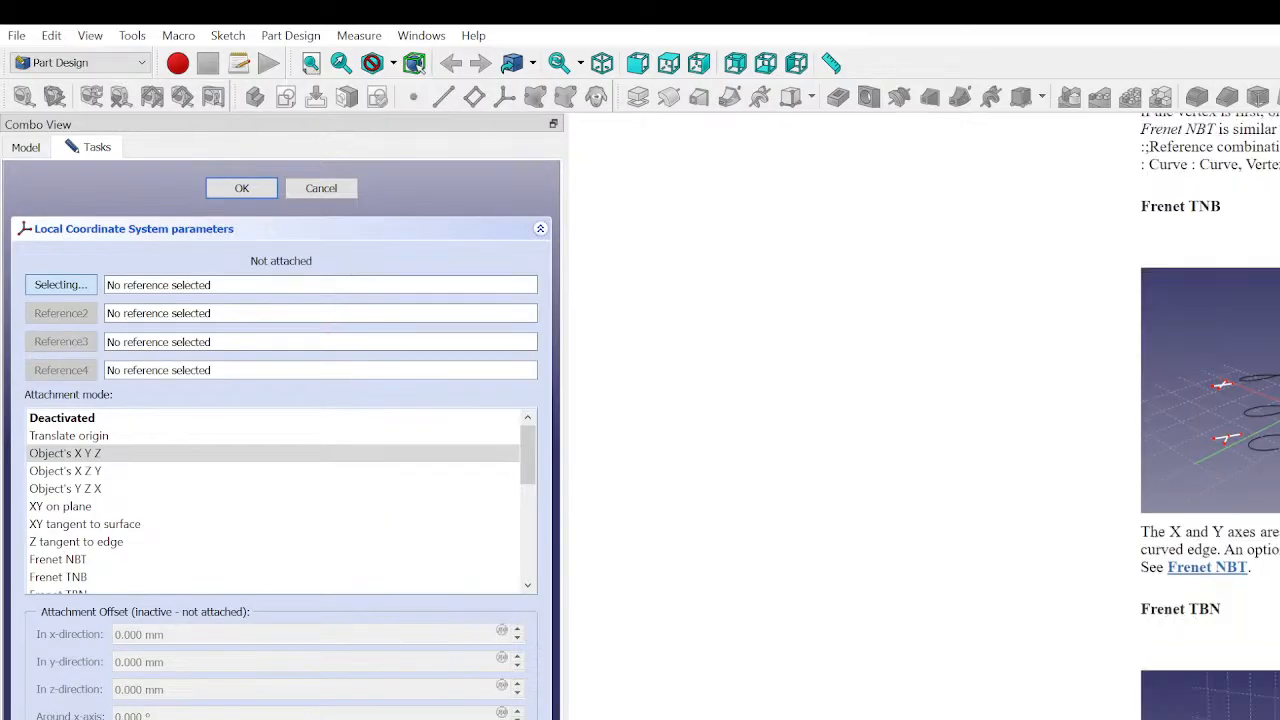
scroll(1210, 416, "down", 10)
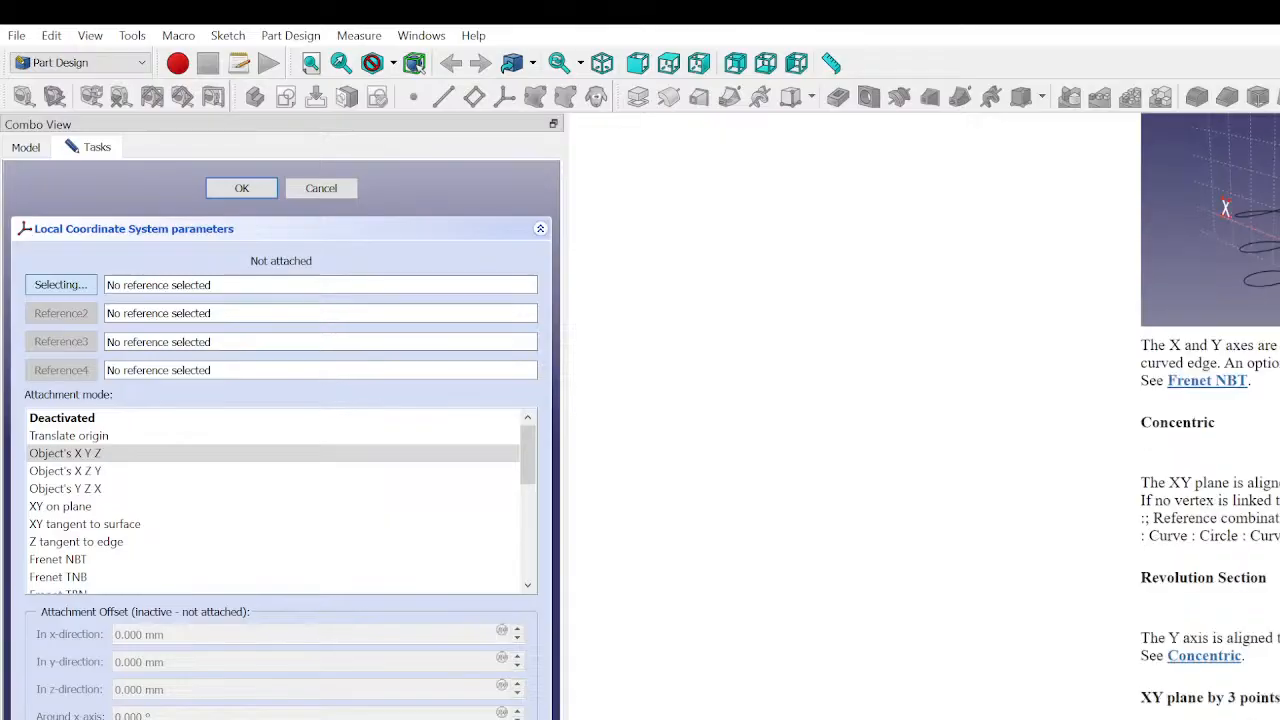
scroll(1210, 416, "down", 12)
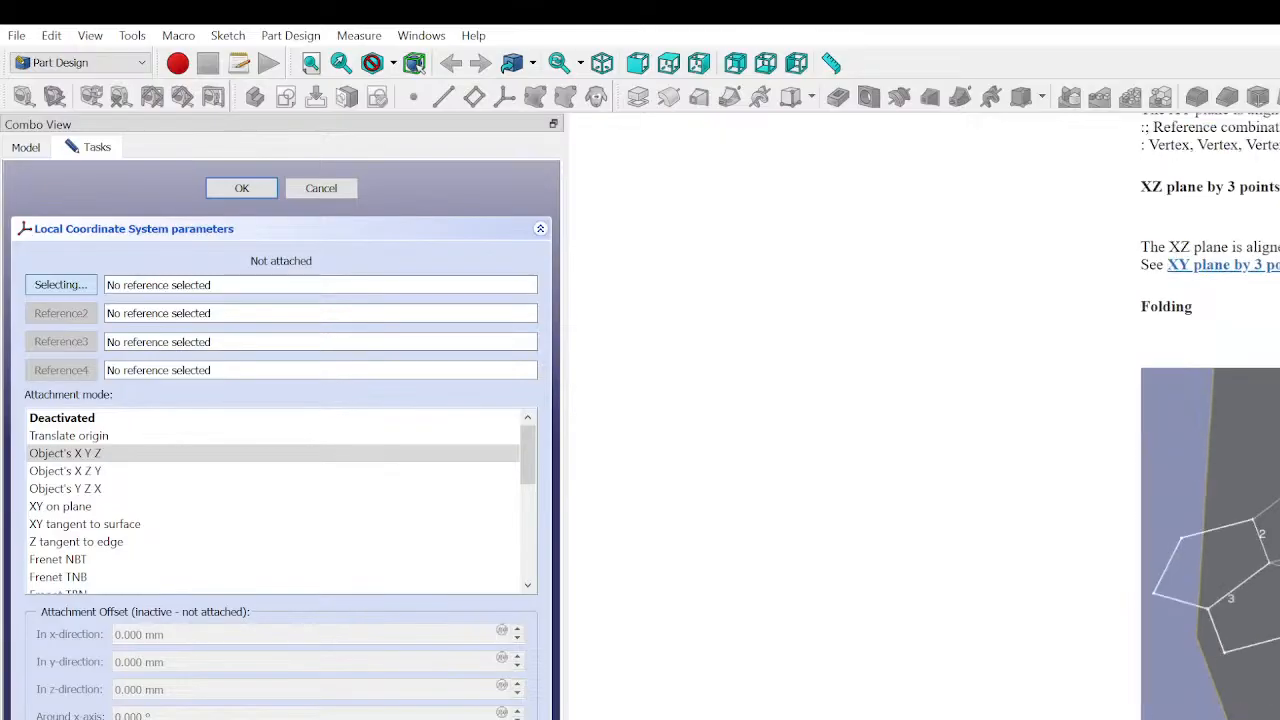
scroll(1210, 416, "down", 8)
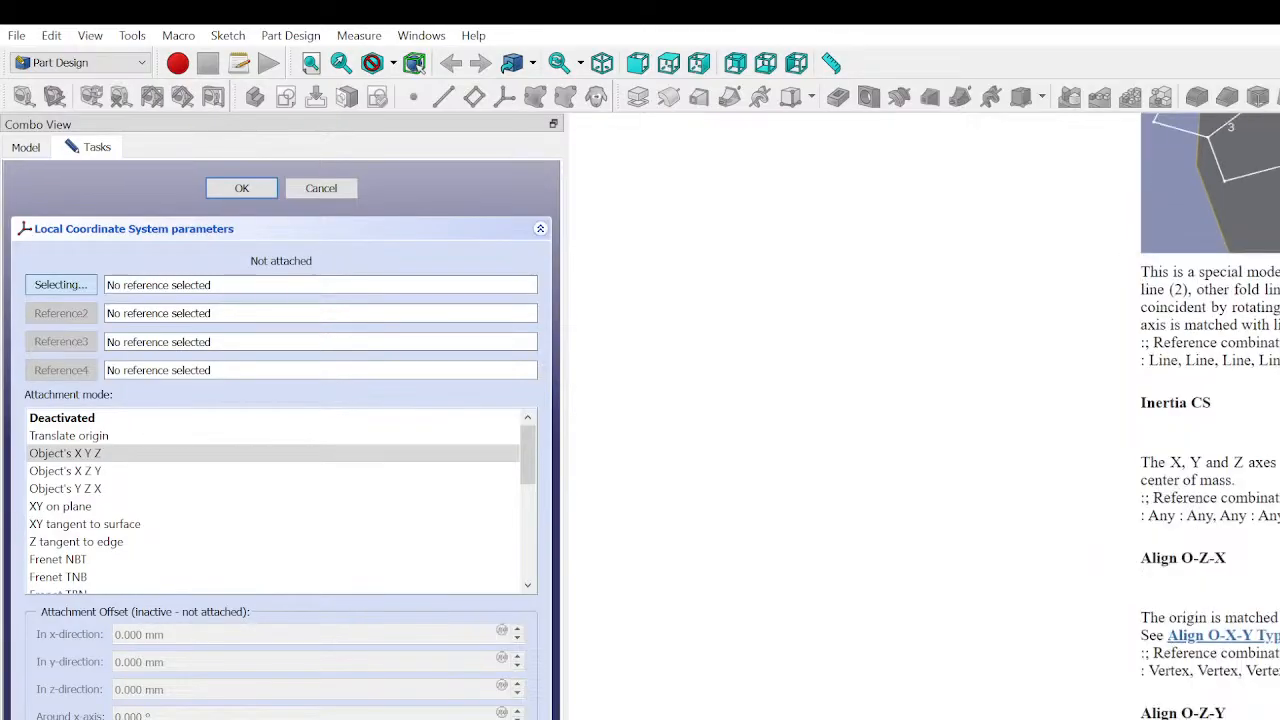
scroll(1210, 416, "down", 12)
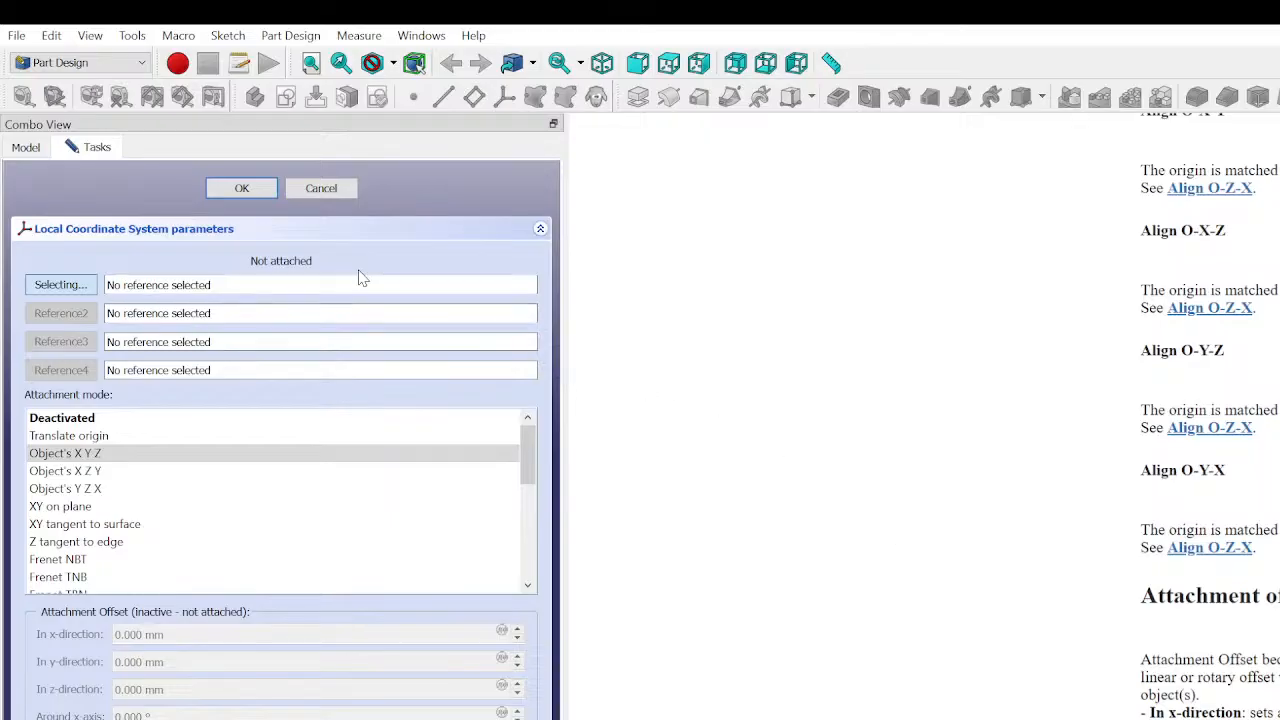
left_click(300, 190)
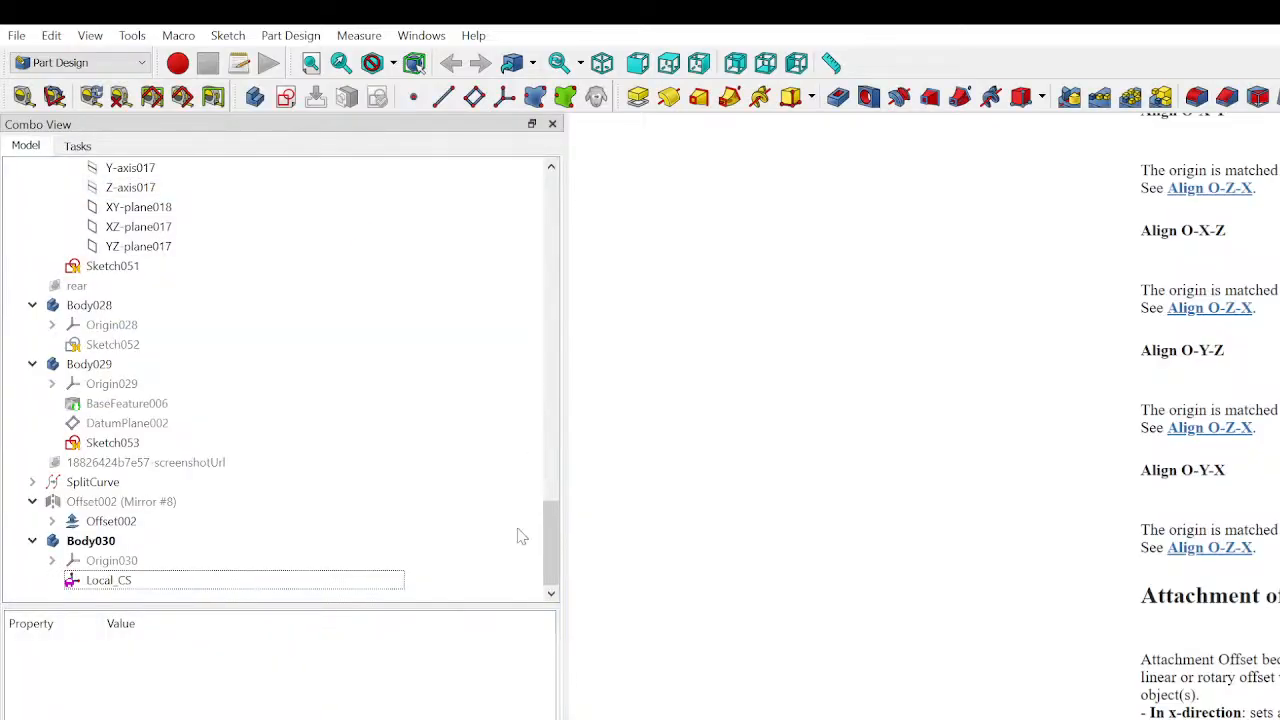
left_click(160, 583)
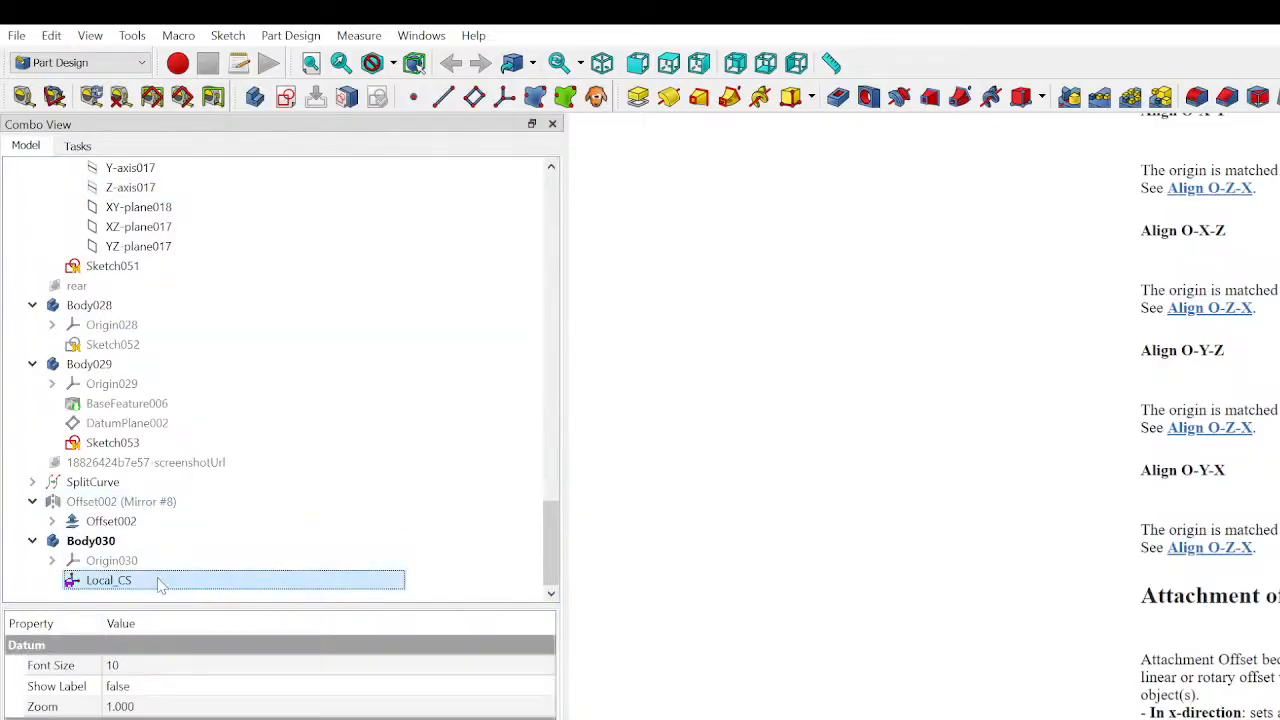
double_click(160, 584)
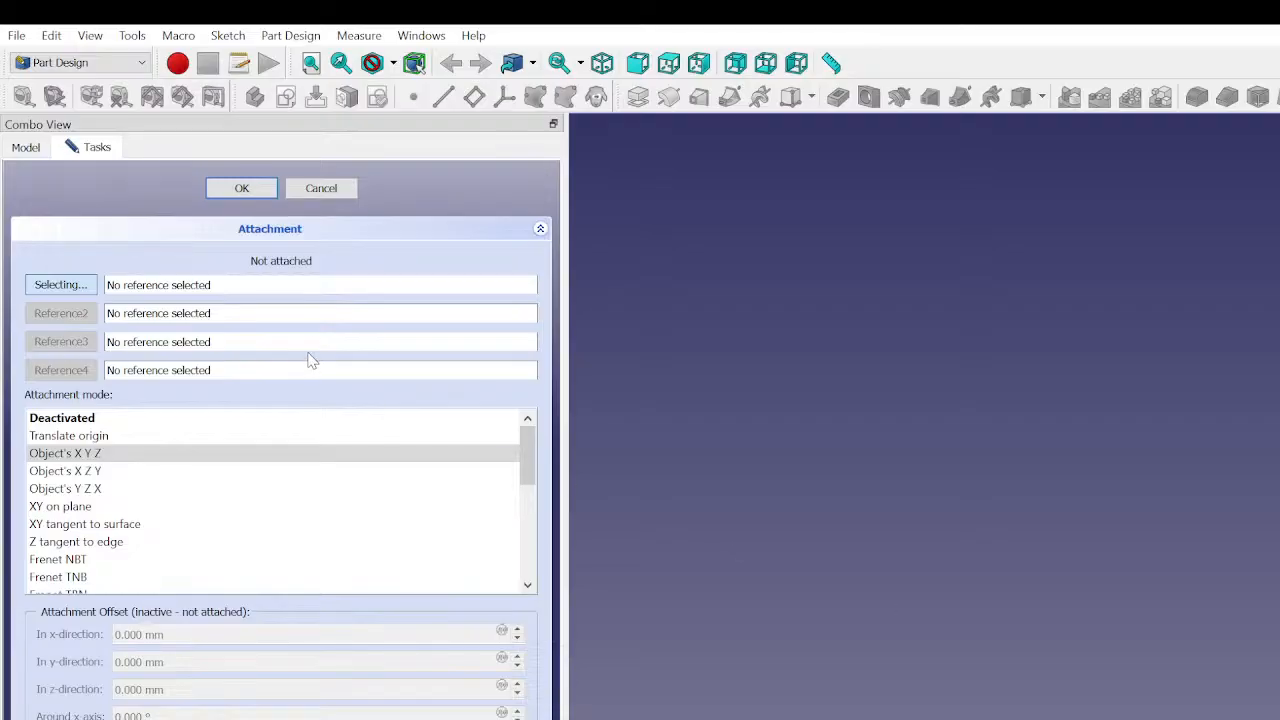
left_click(320, 192)
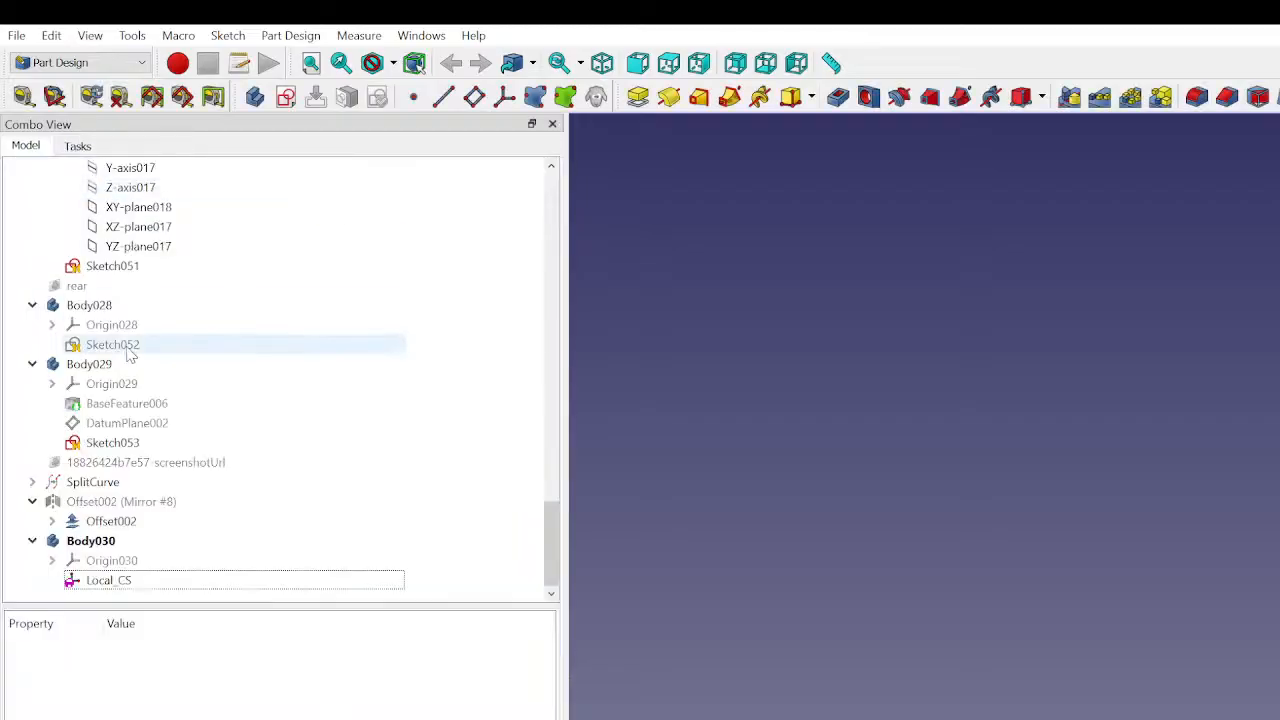
scroll(170, 325, "up", 15)
scroll(168, 325, "up", 7)
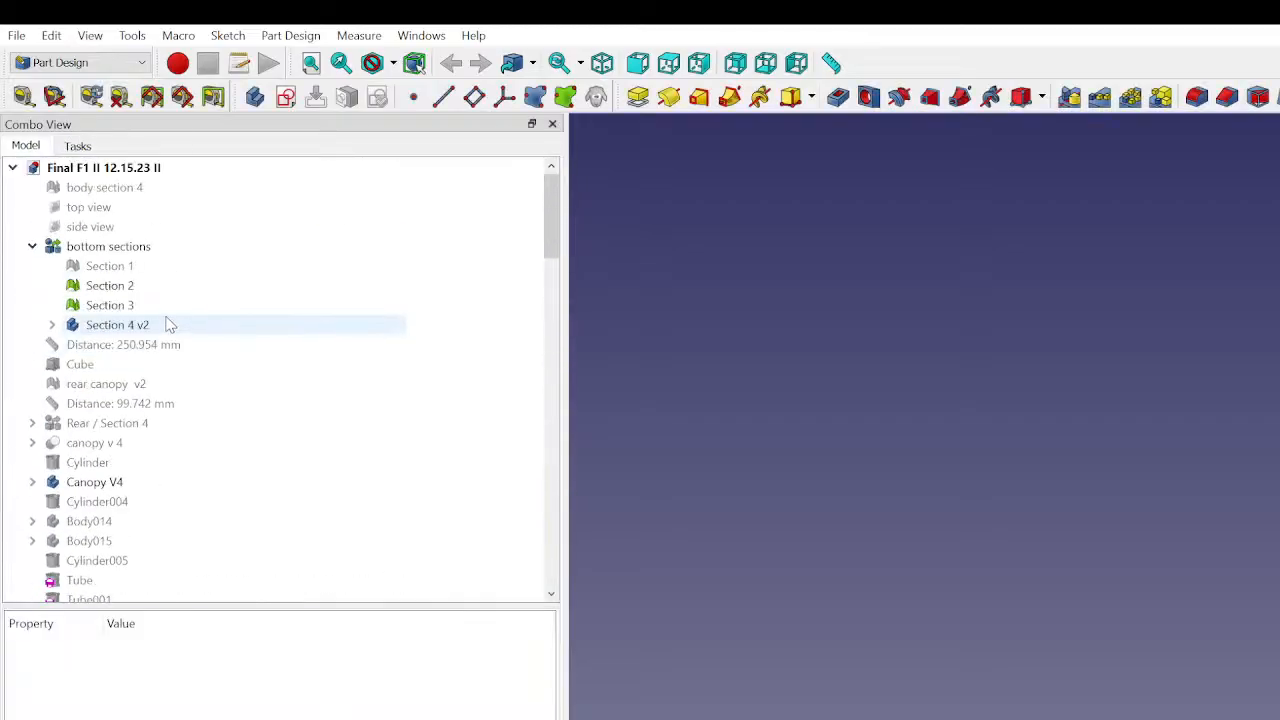
left_click(120, 250)
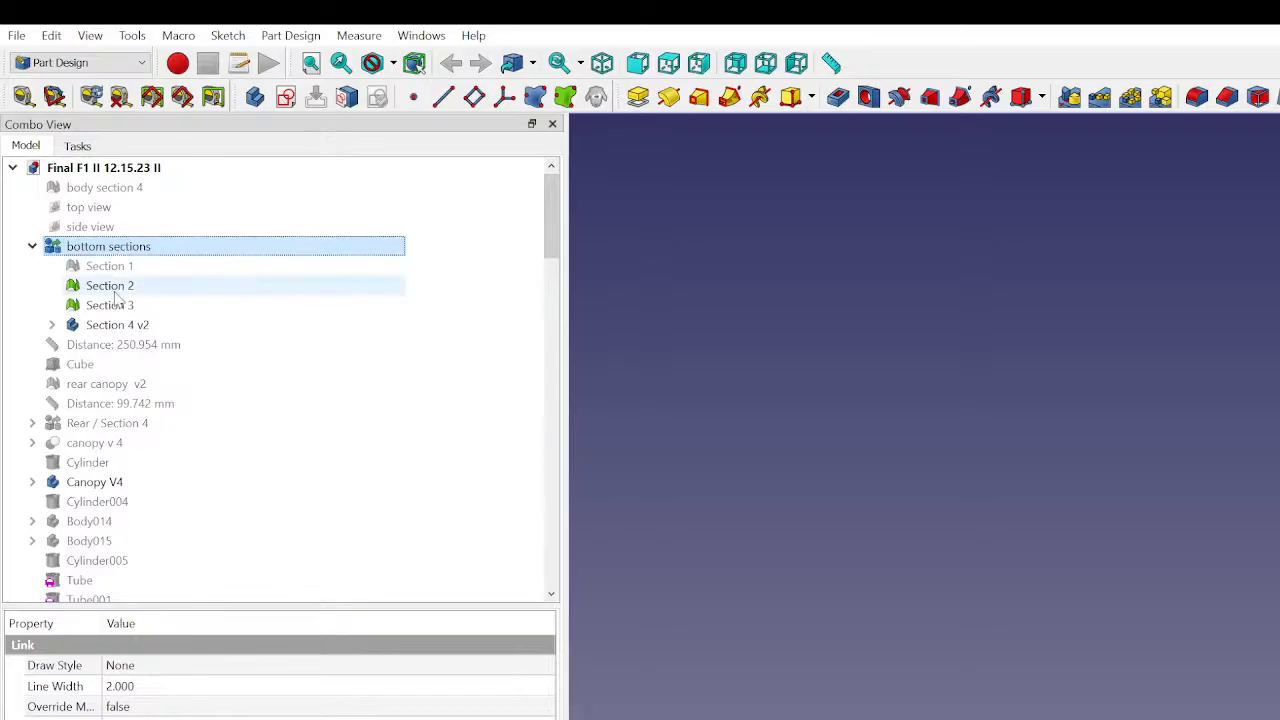
left_click(122, 325)
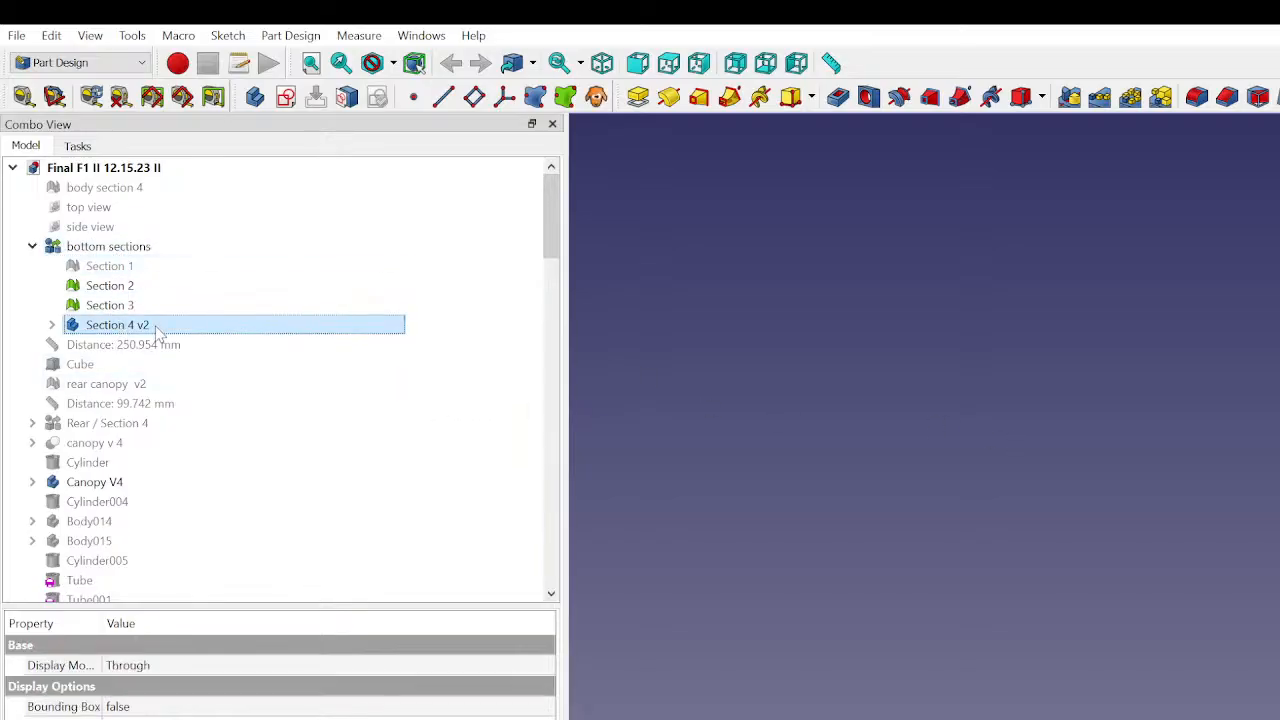
left_click(800, 386)
left_click(188, 330)
right_click(188, 326)
left_click(221, 351)
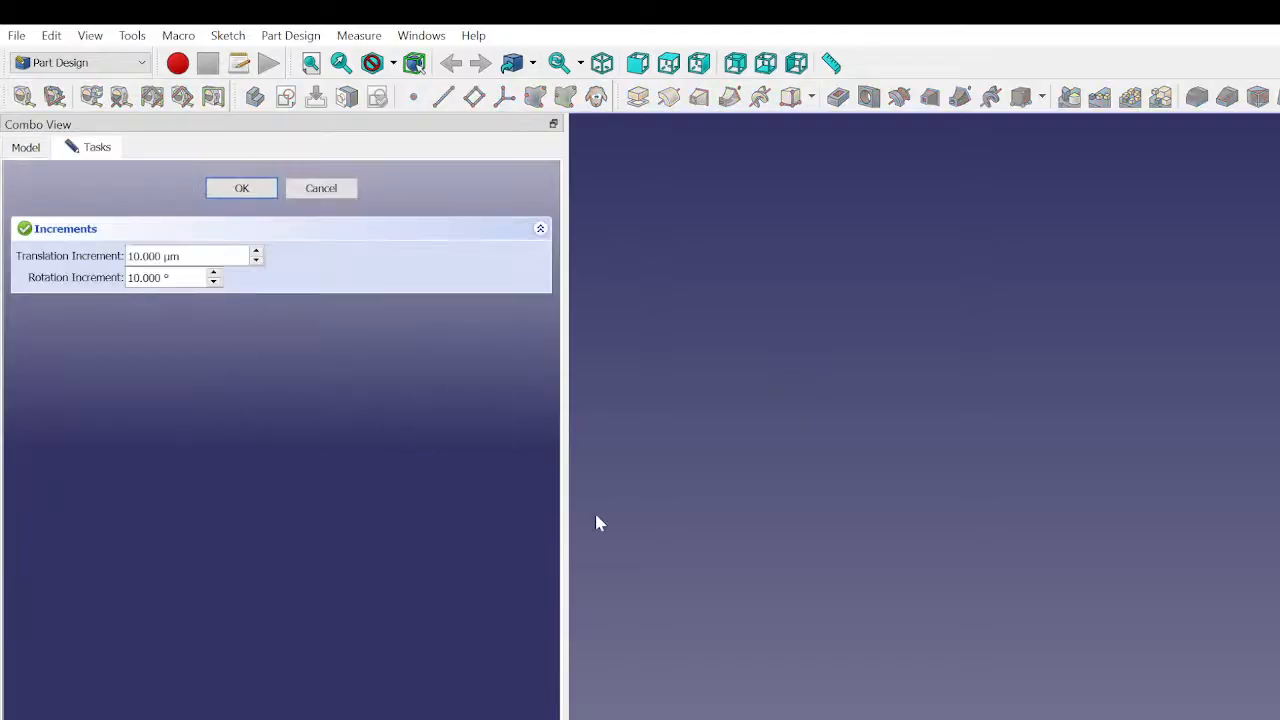
left_click(319, 190)
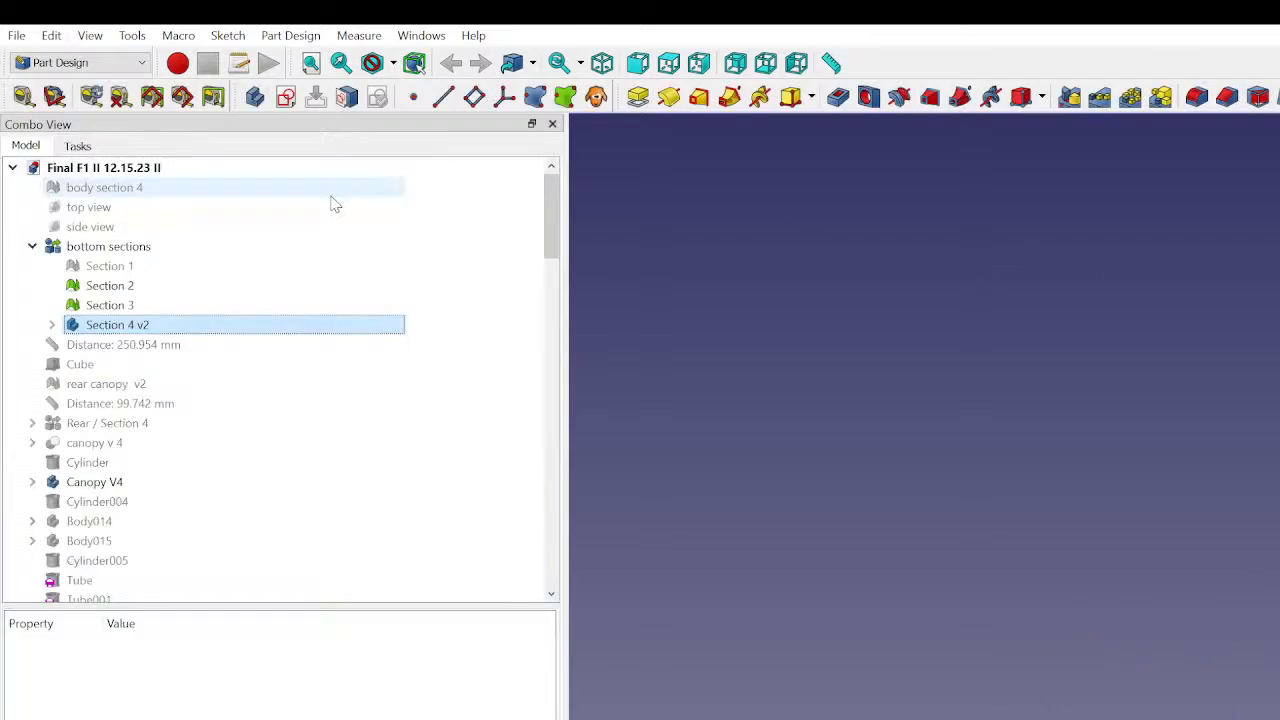
- Attach Local_CS to Face6 of Chamfer004 in Section 4 v2 using the XY on plane attachment mode
left_click(52, 325)
left_click(145, 465)
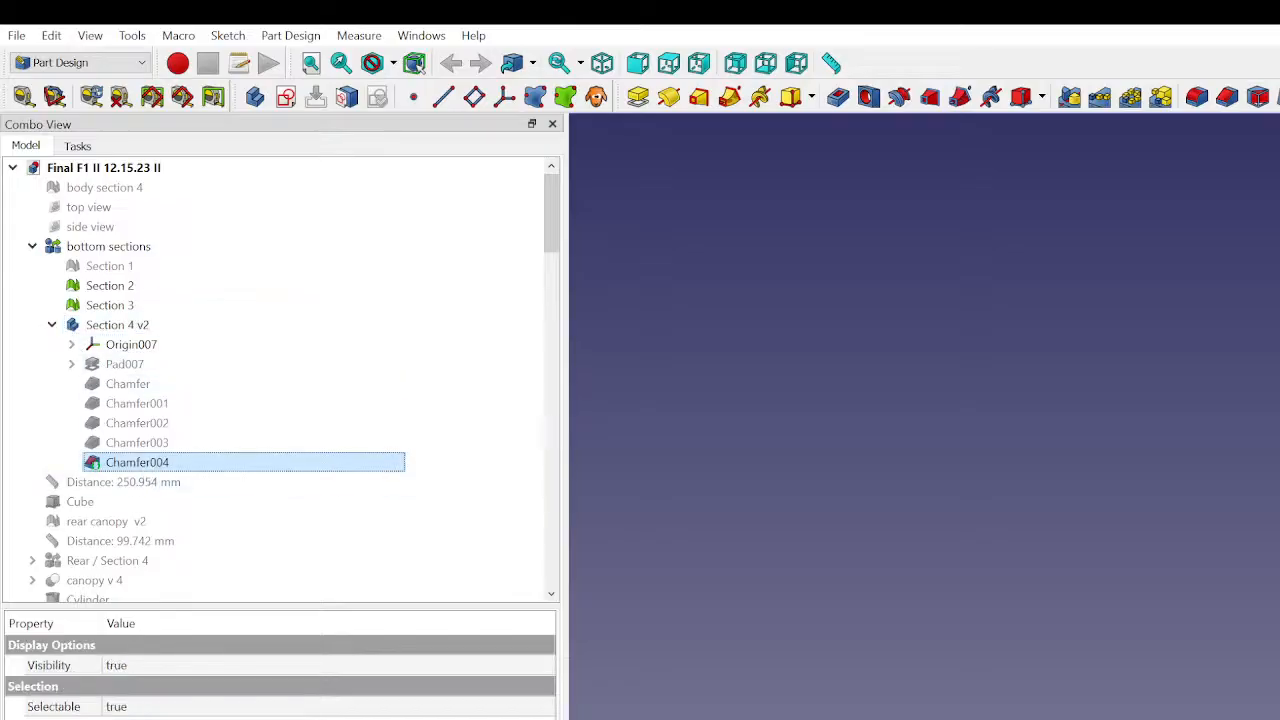
left_click(1270, 560)
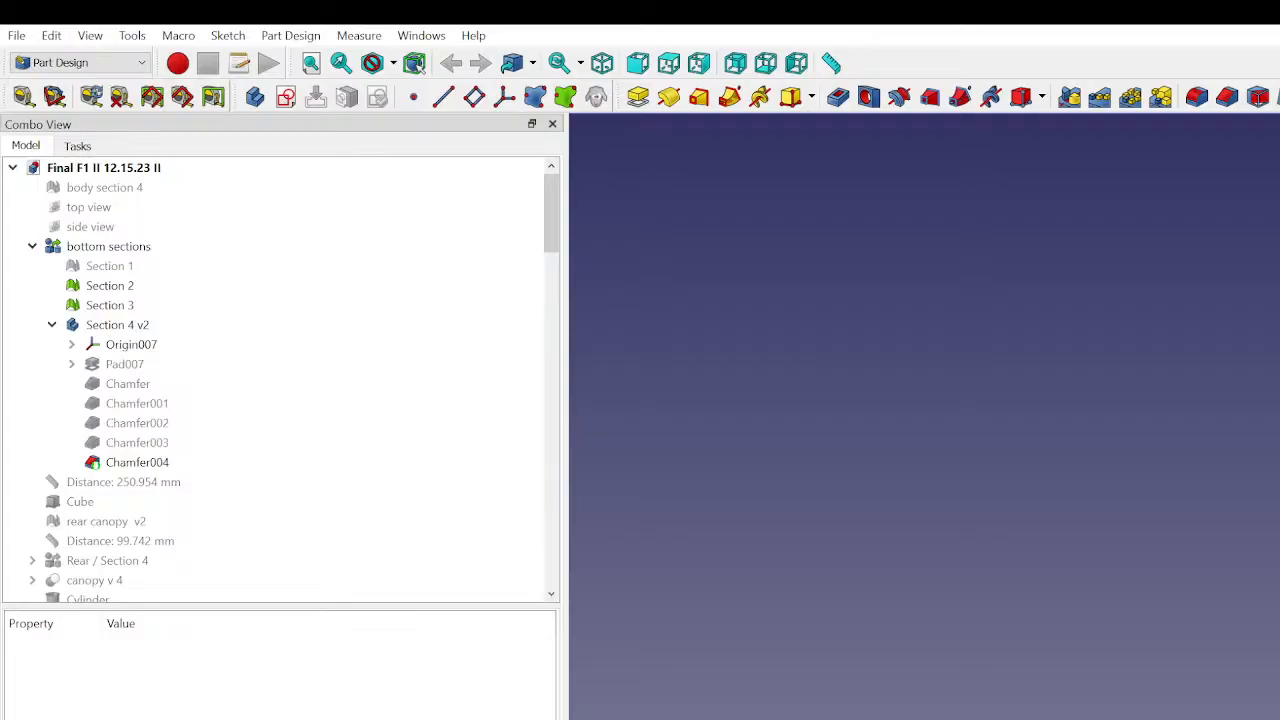
scroll(130, 462, "down", 2)
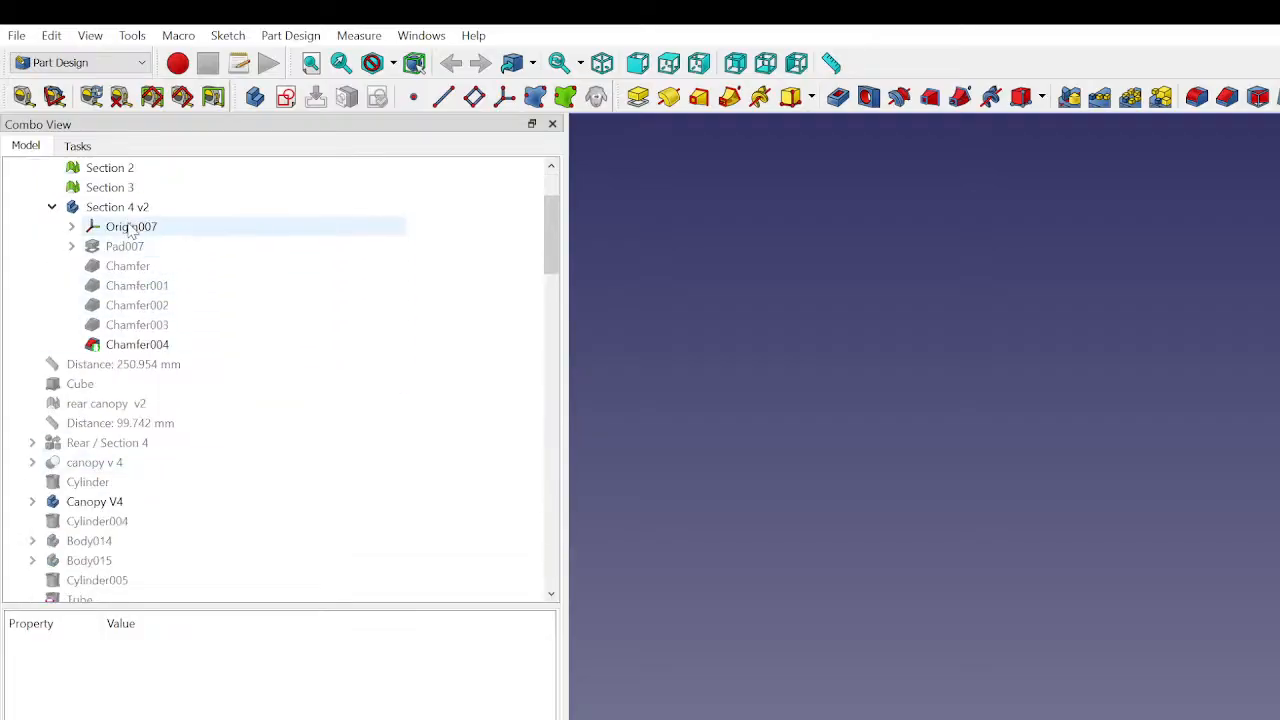
scroll(125, 210, "down", 15)
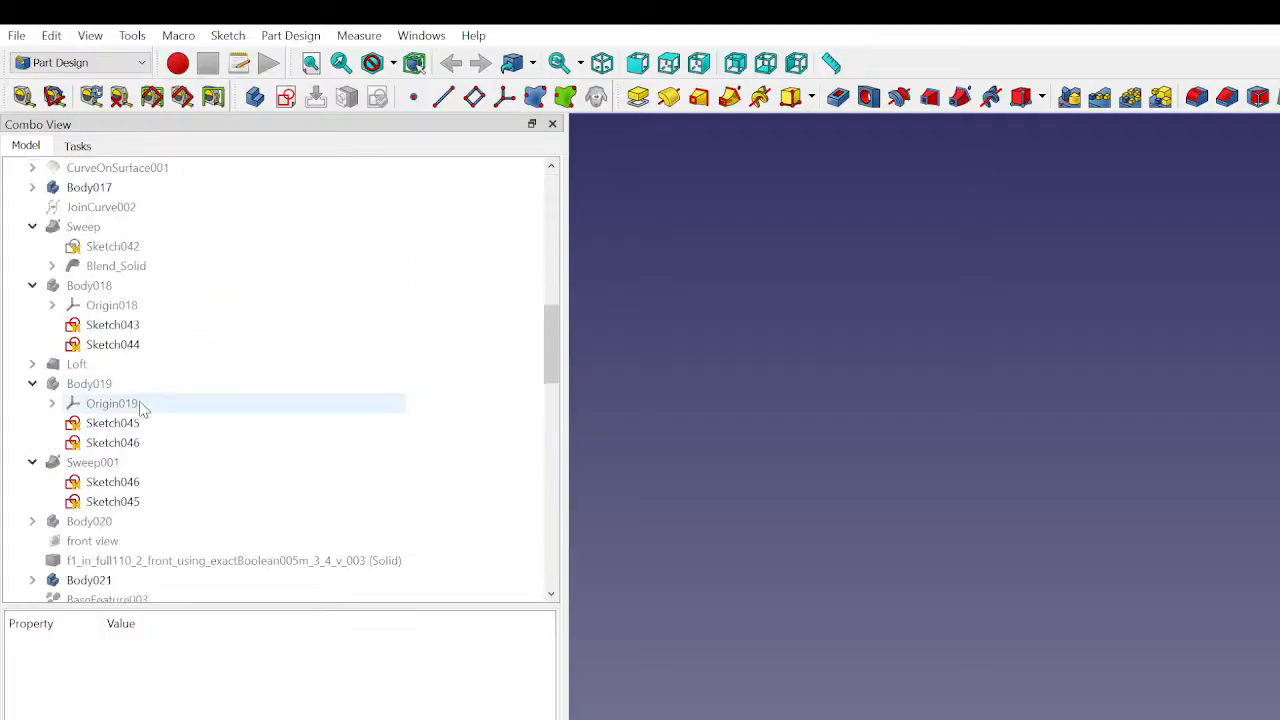
double_click(126, 580)
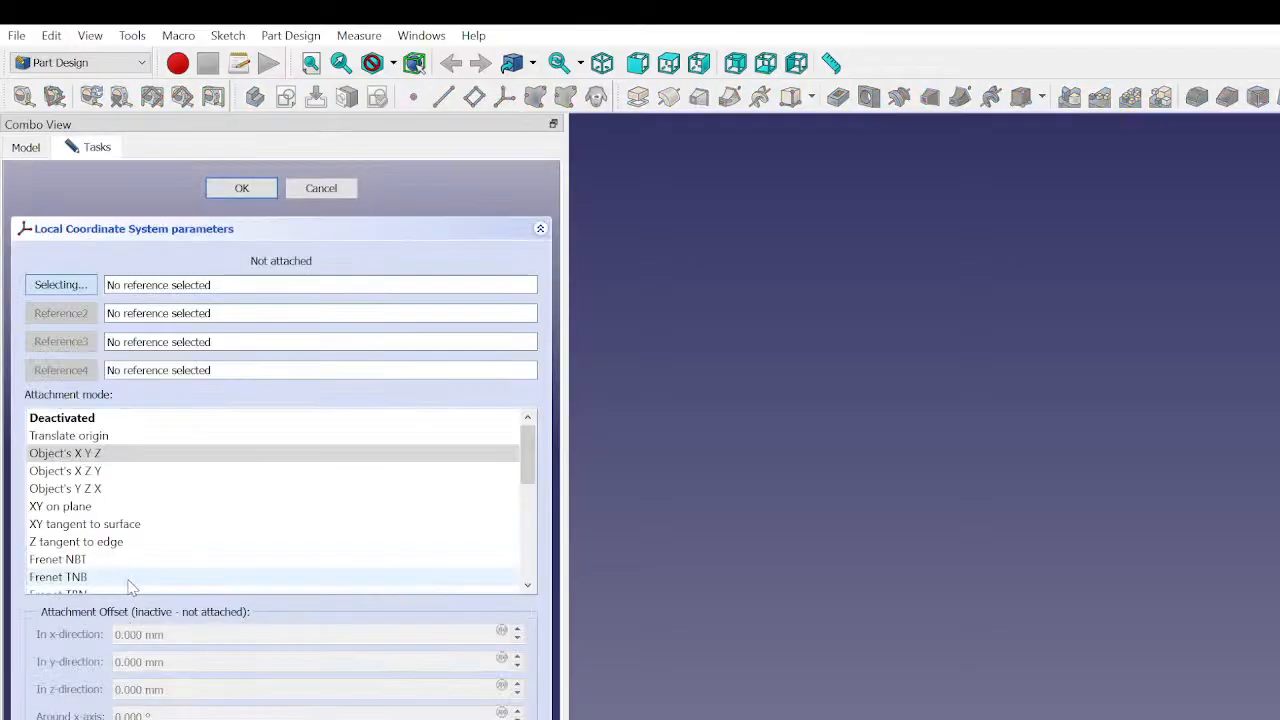
left_click(82, 288)
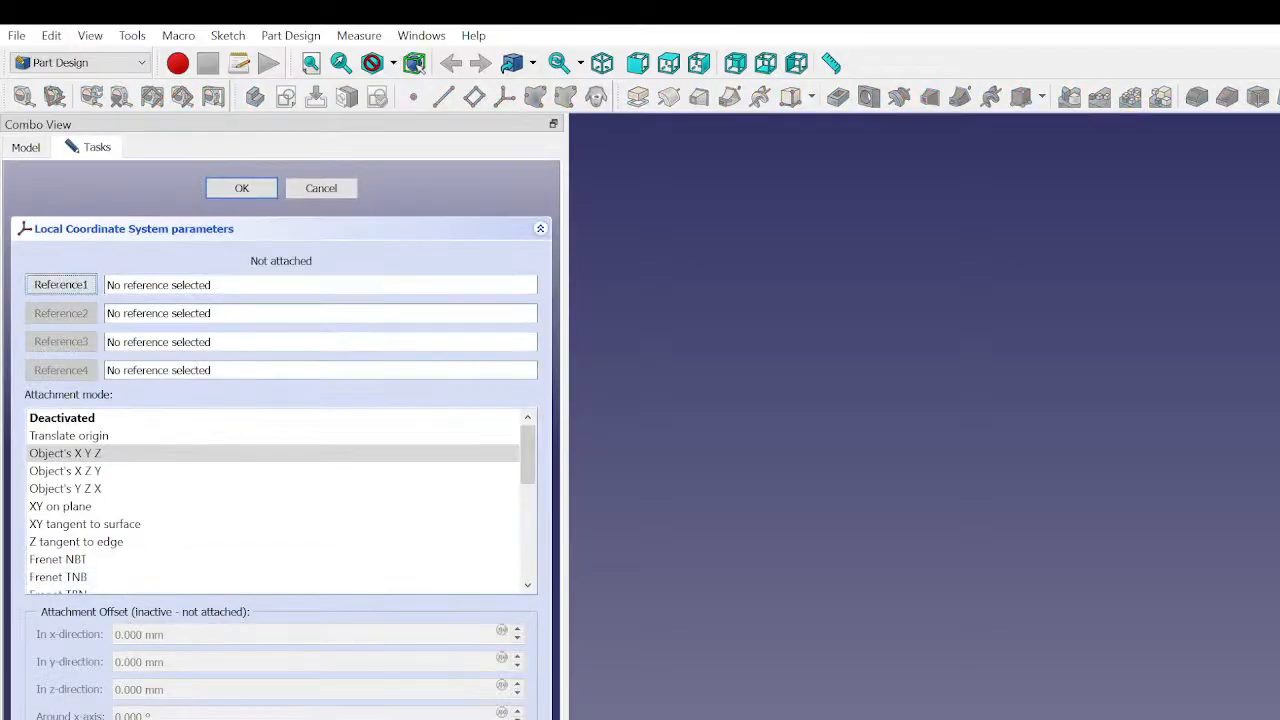
left_click(82, 287)
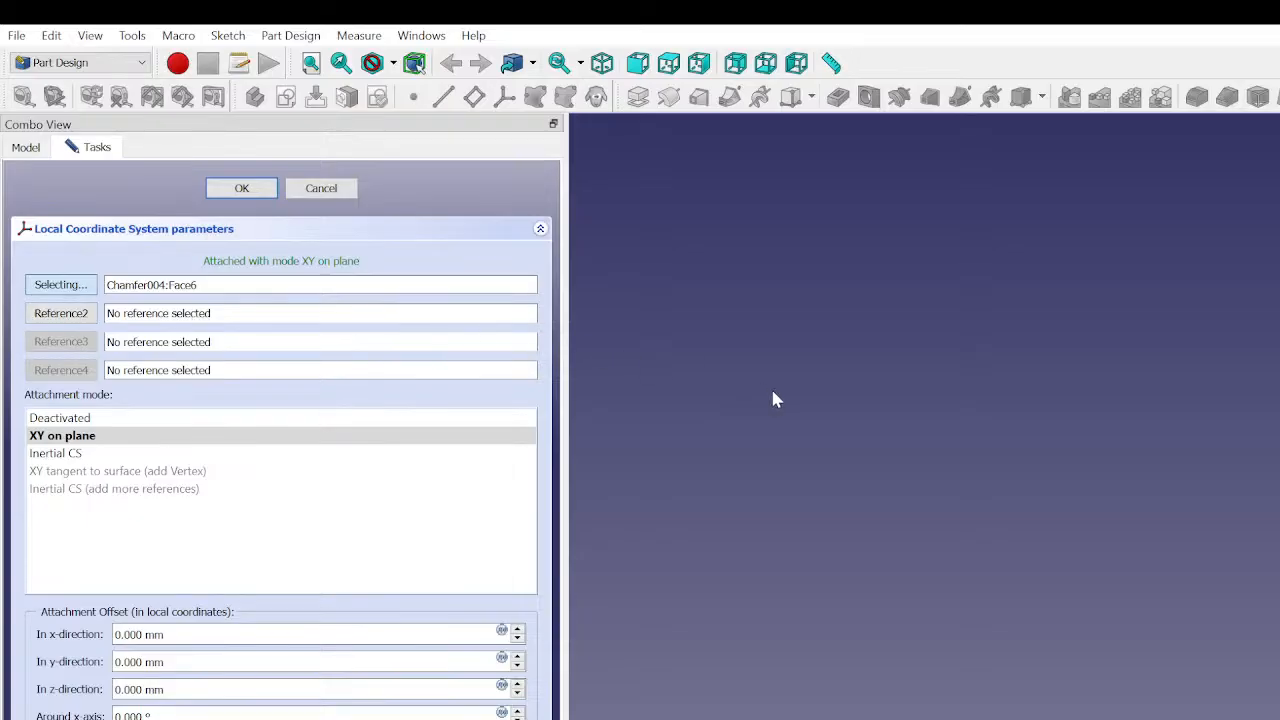
left_click(318, 190)
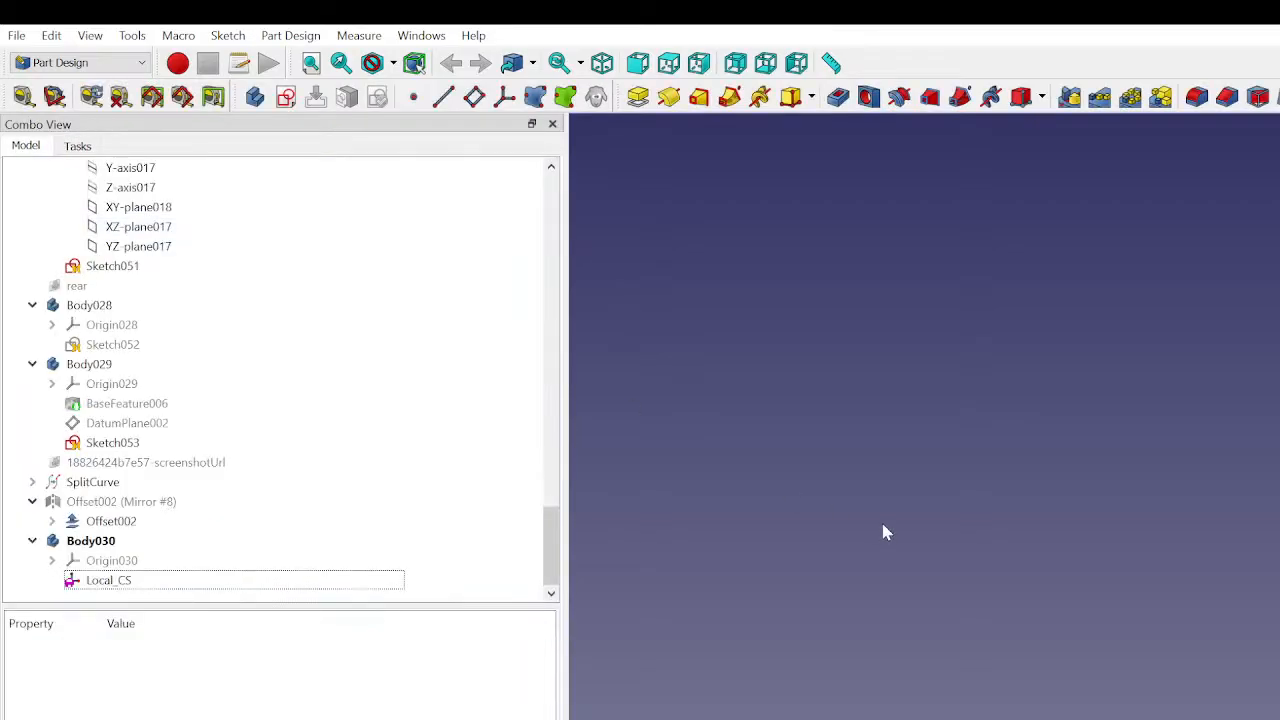
- Set the Local_CS coordinate system's Show Label property to true
left_click(165, 586)
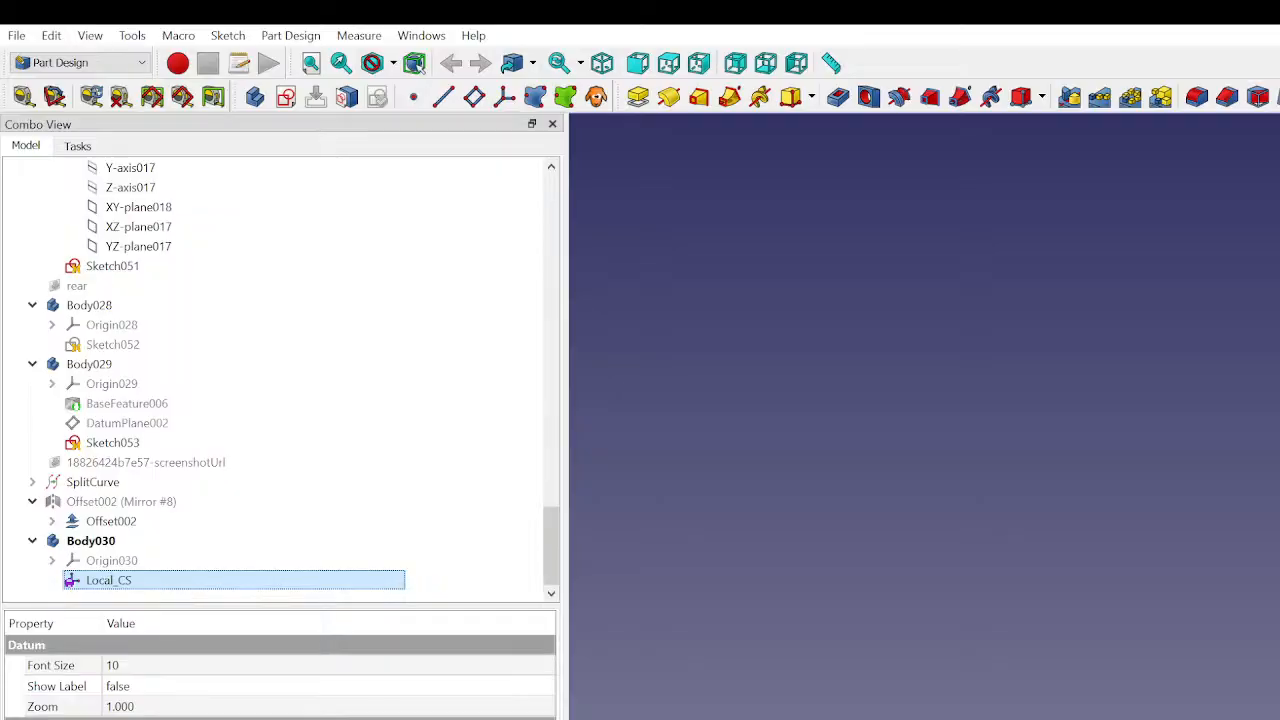
left_click(148, 692)
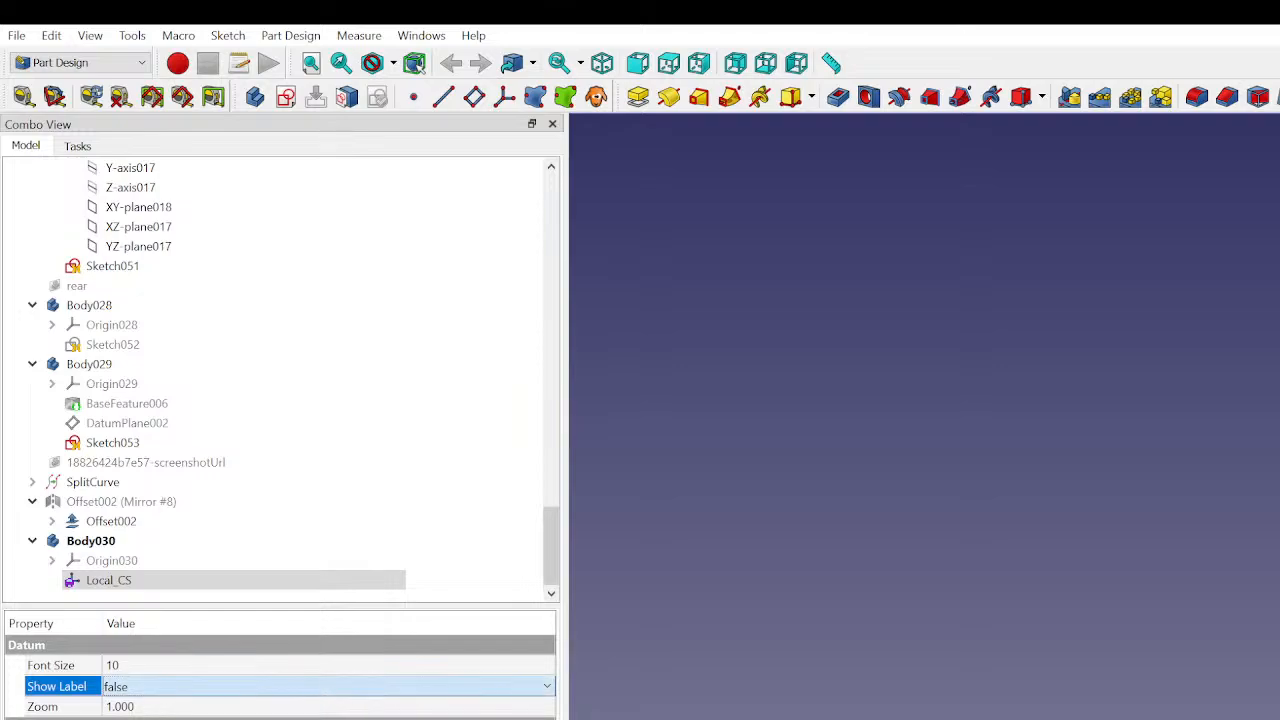
left_click(152, 714)
left_click(157, 718)
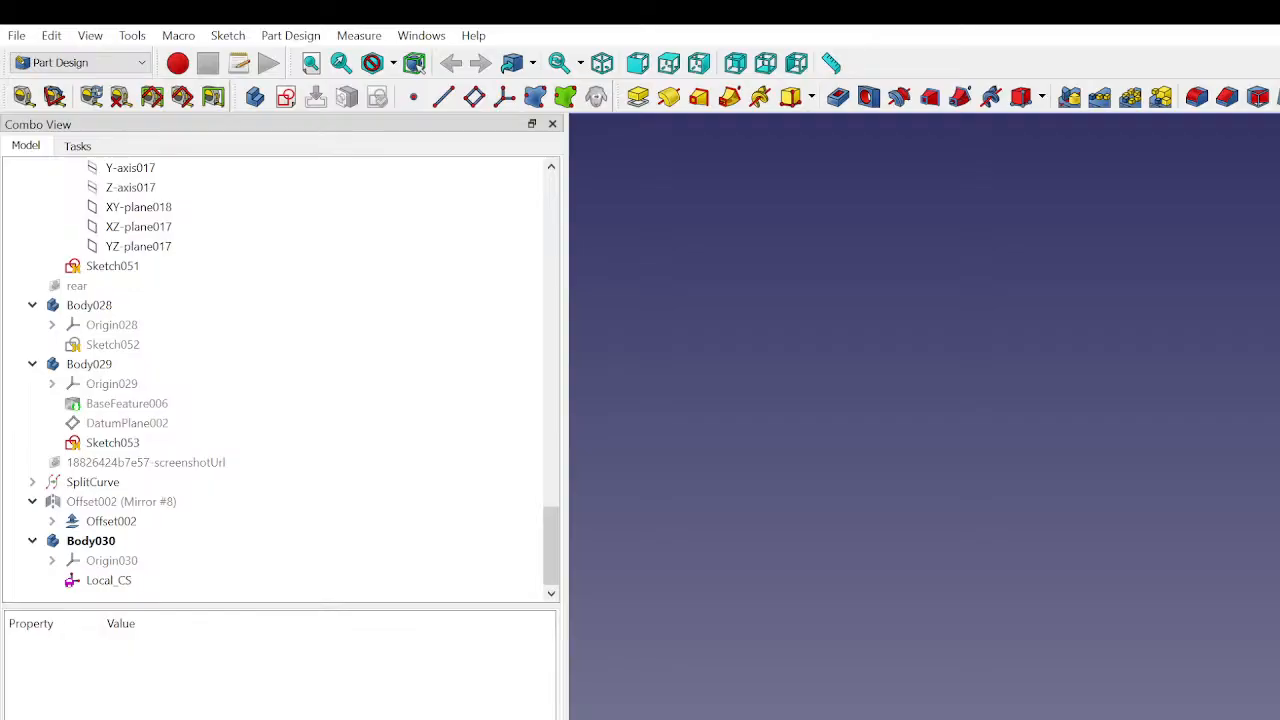
- Create a datum plane in Body030 attached to Local_CS with the Plane face mode
scroll(1261, 606, "up", 2)
left_click(474, 96)
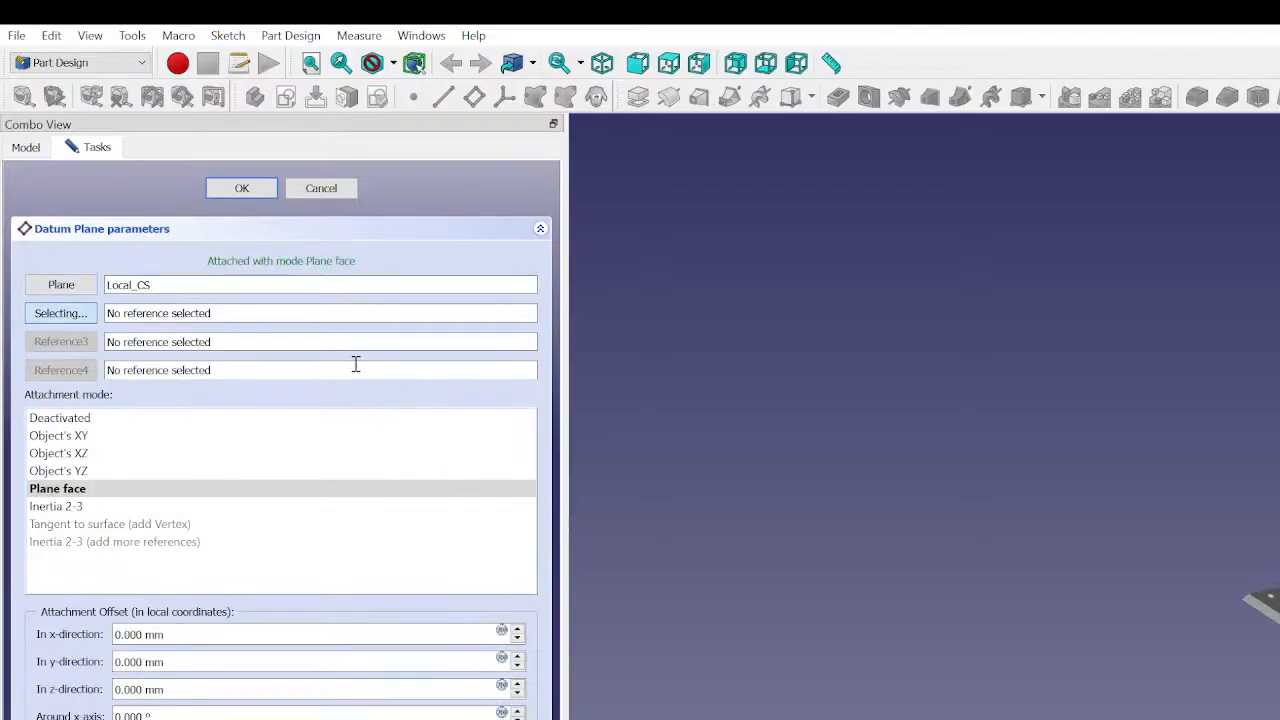
left_click(236, 191)
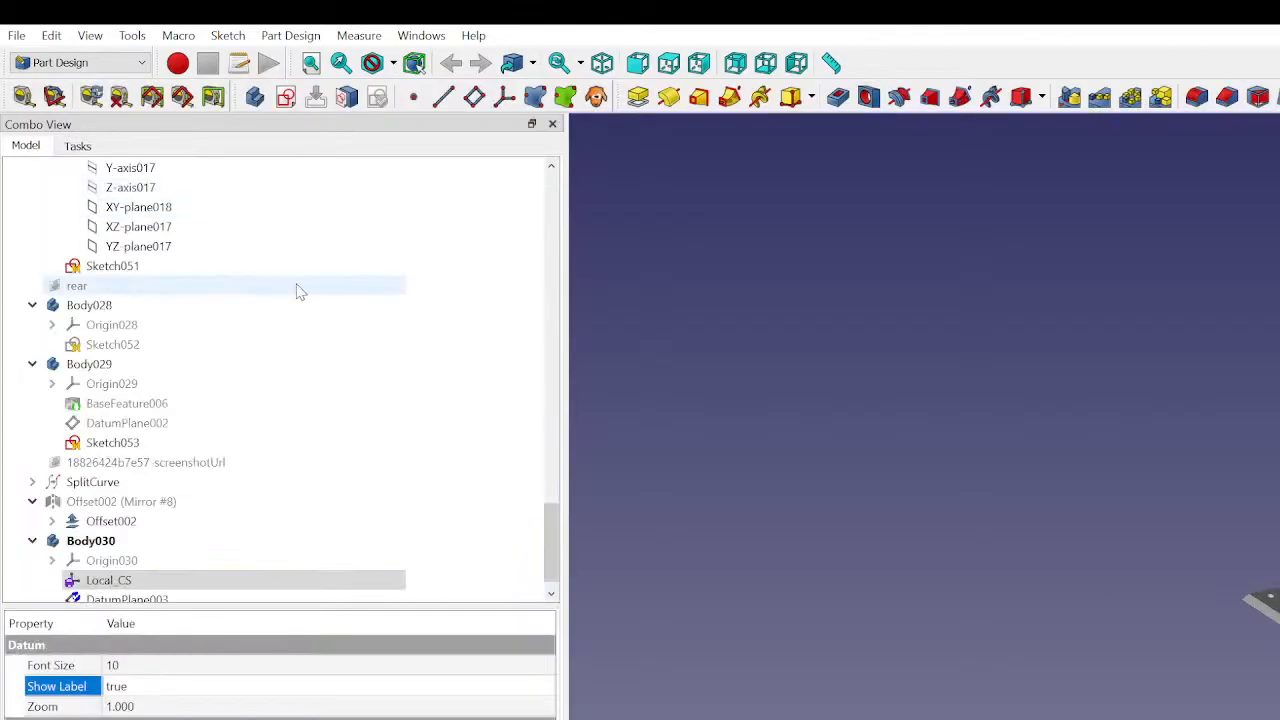
- Edit DatumPlane003's attachment and change its attachment mode to Object's YZ
left_click(195, 580)
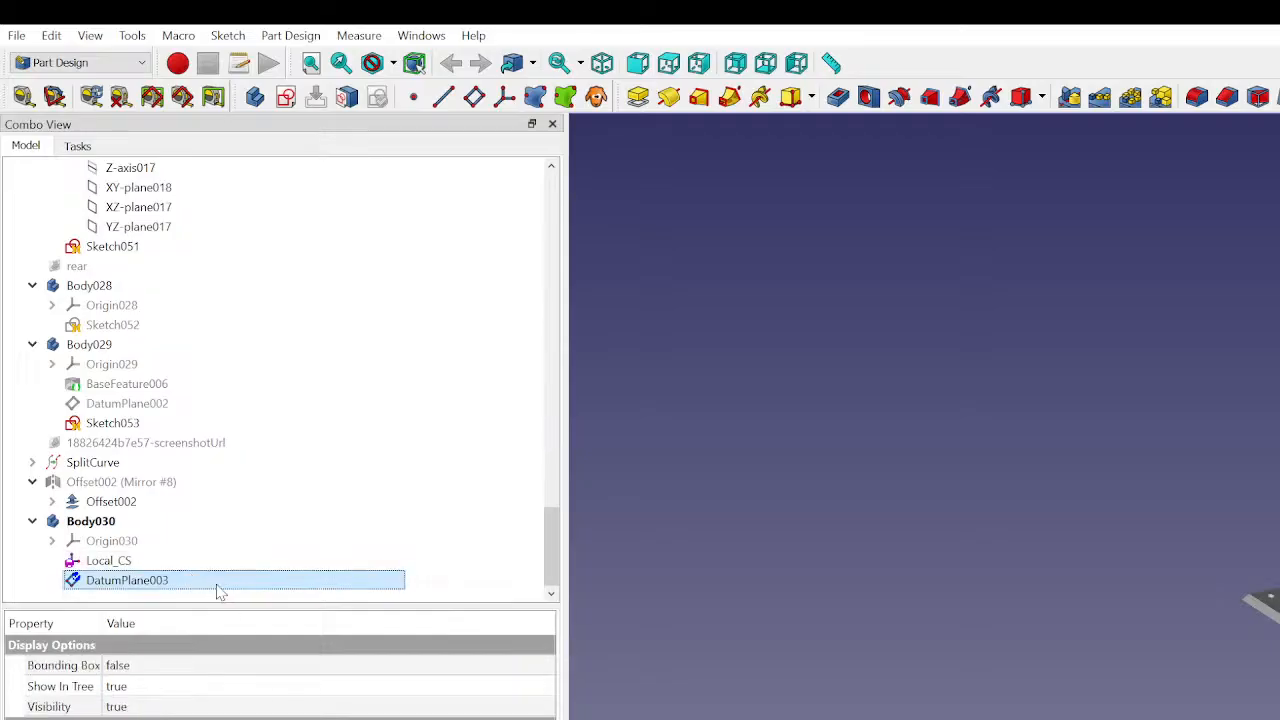
double_click(230, 582)
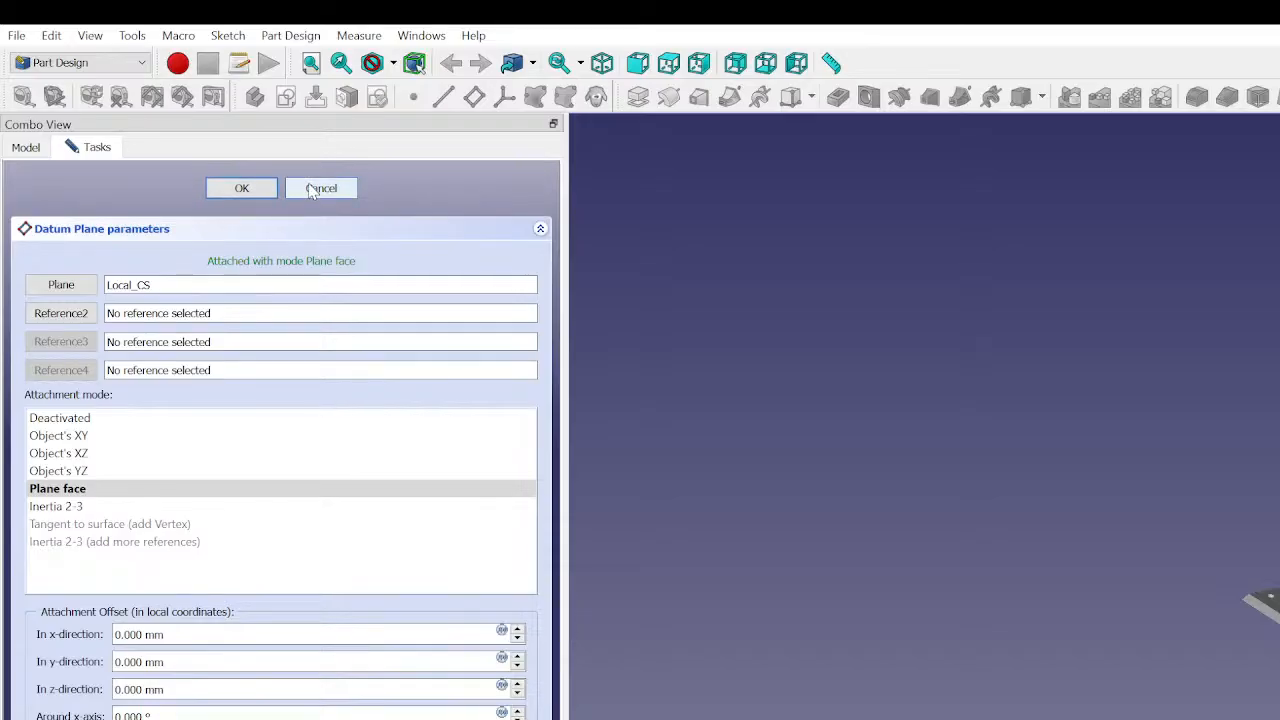
left_click(94, 495)
left_click(90, 456)
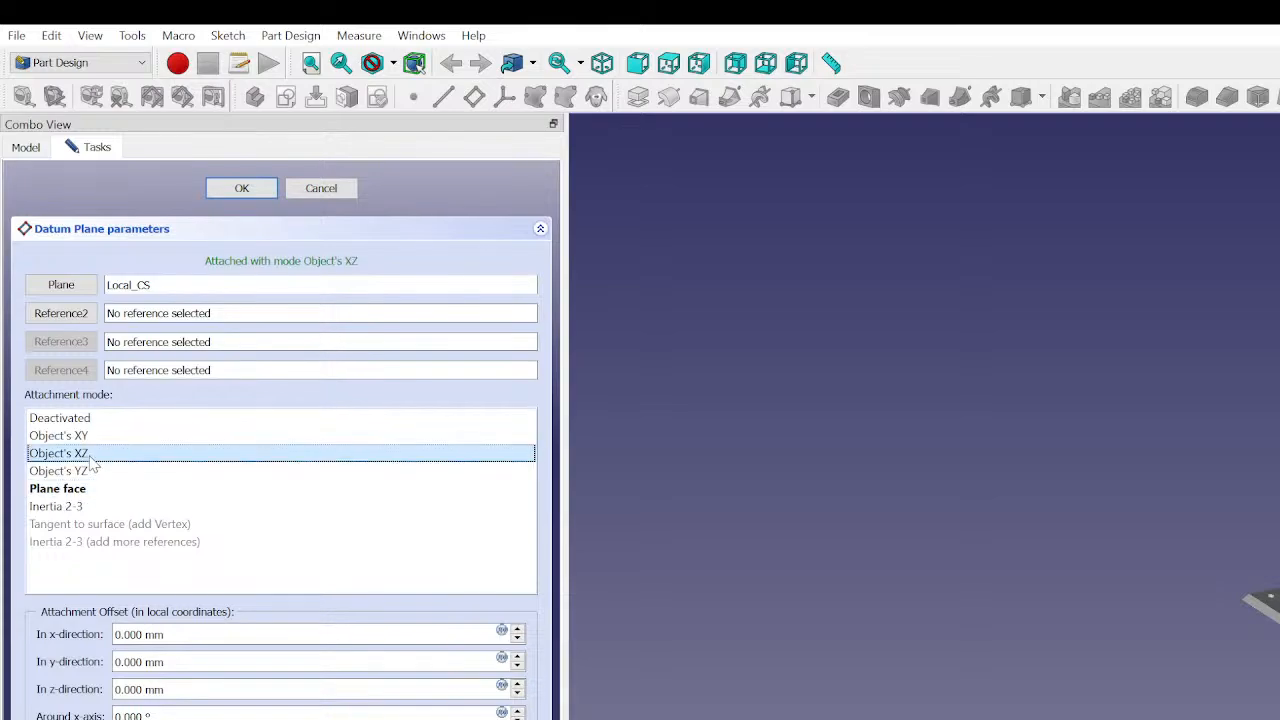
left_click(88, 437)
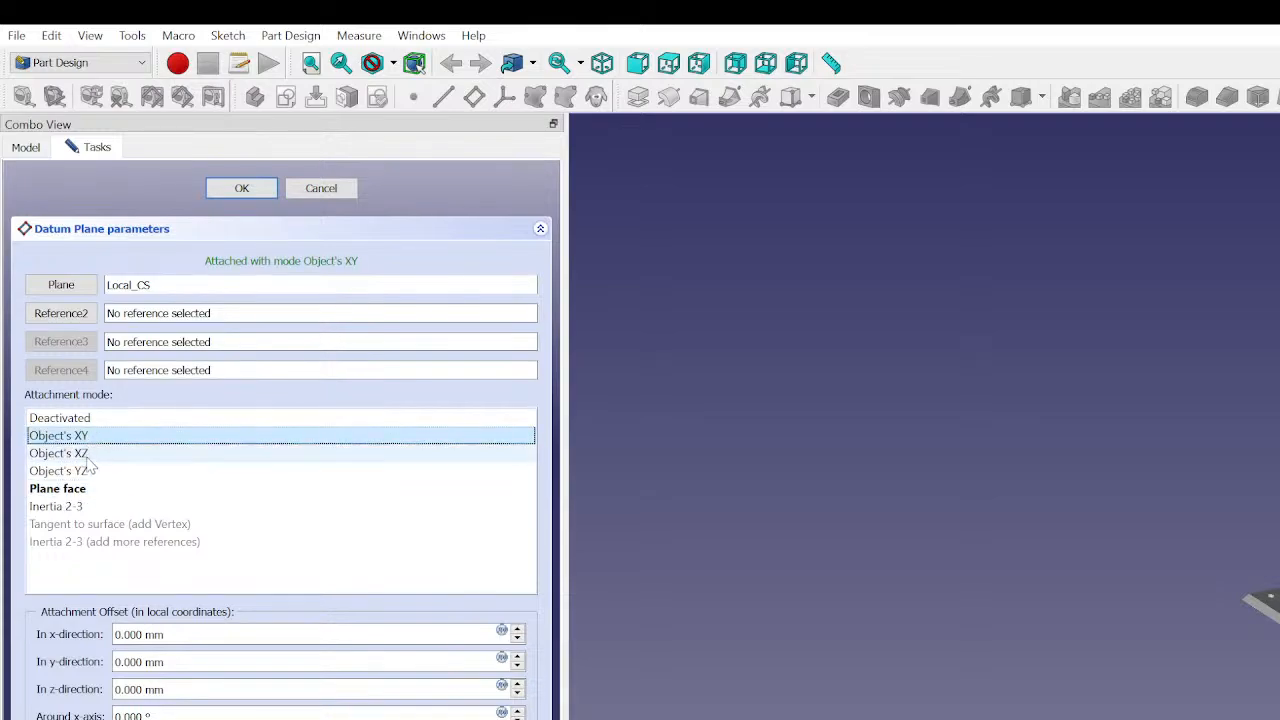
left_click(88, 455)
left_click(95, 472)
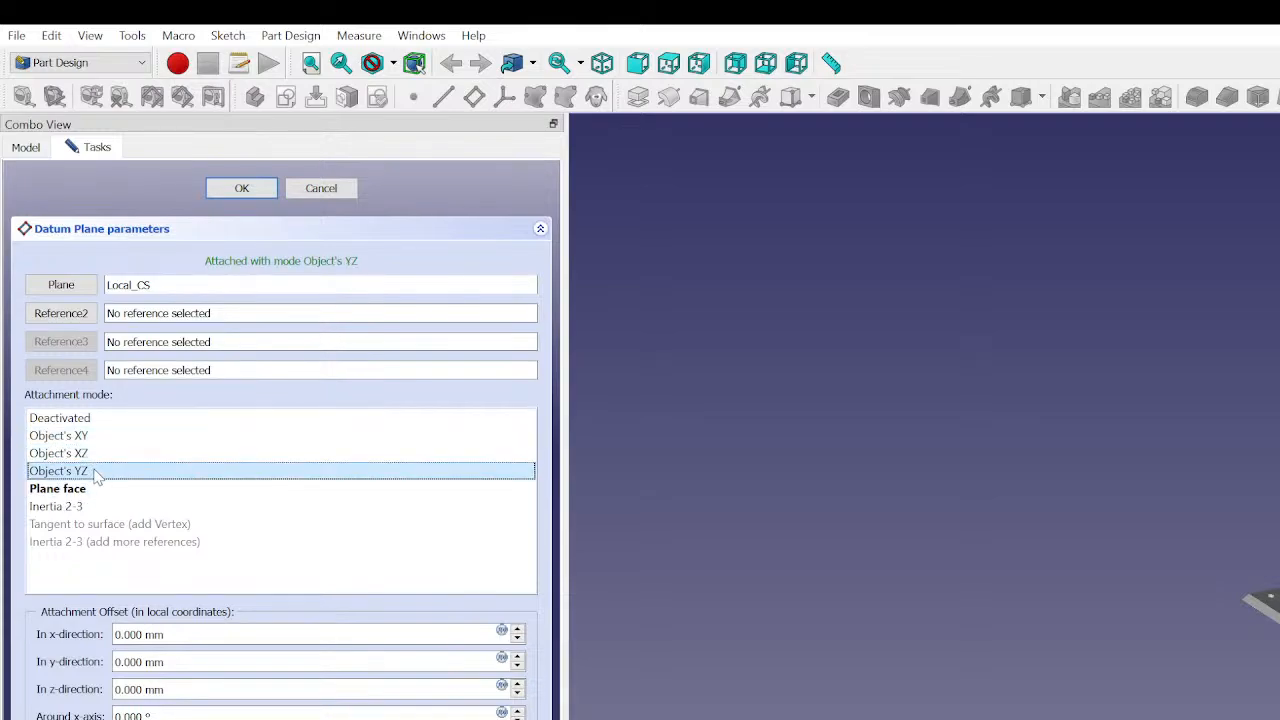
left_click(240, 189)
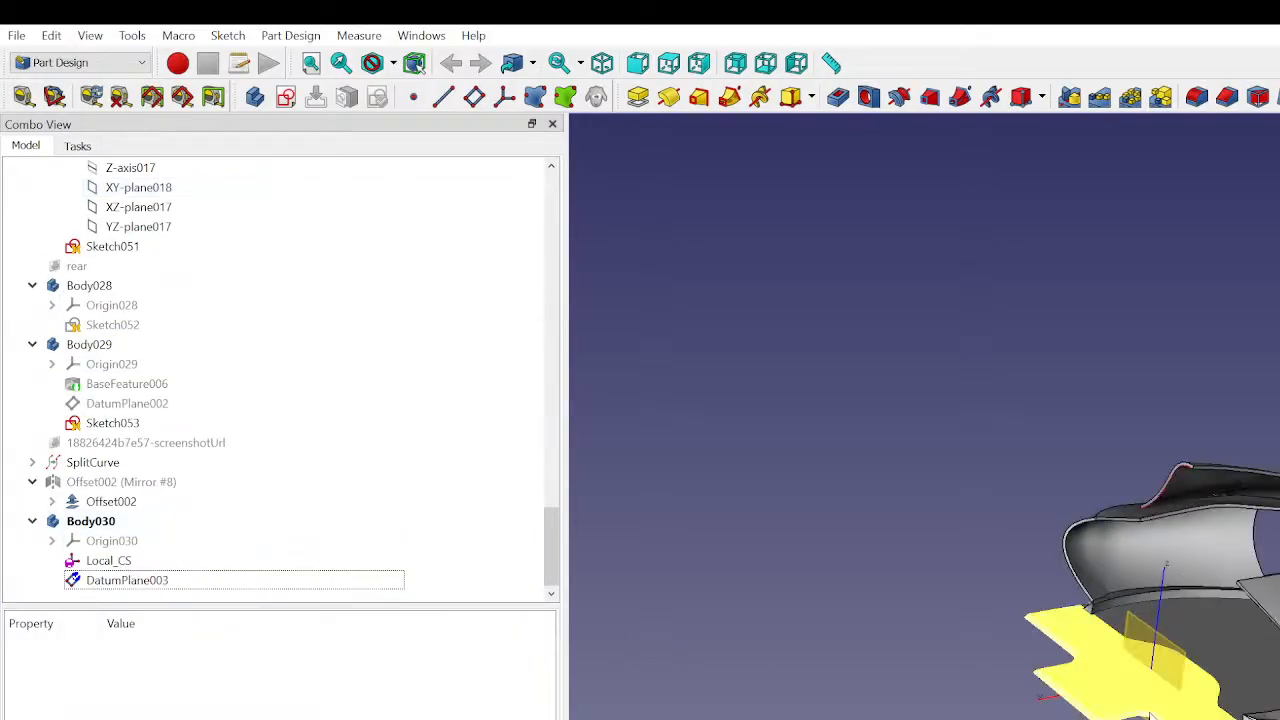
- Inspect DatumPlane003's position relative to the floor panel and Local_CS in the 3D view
scroll(1150, 715, "up", 5)
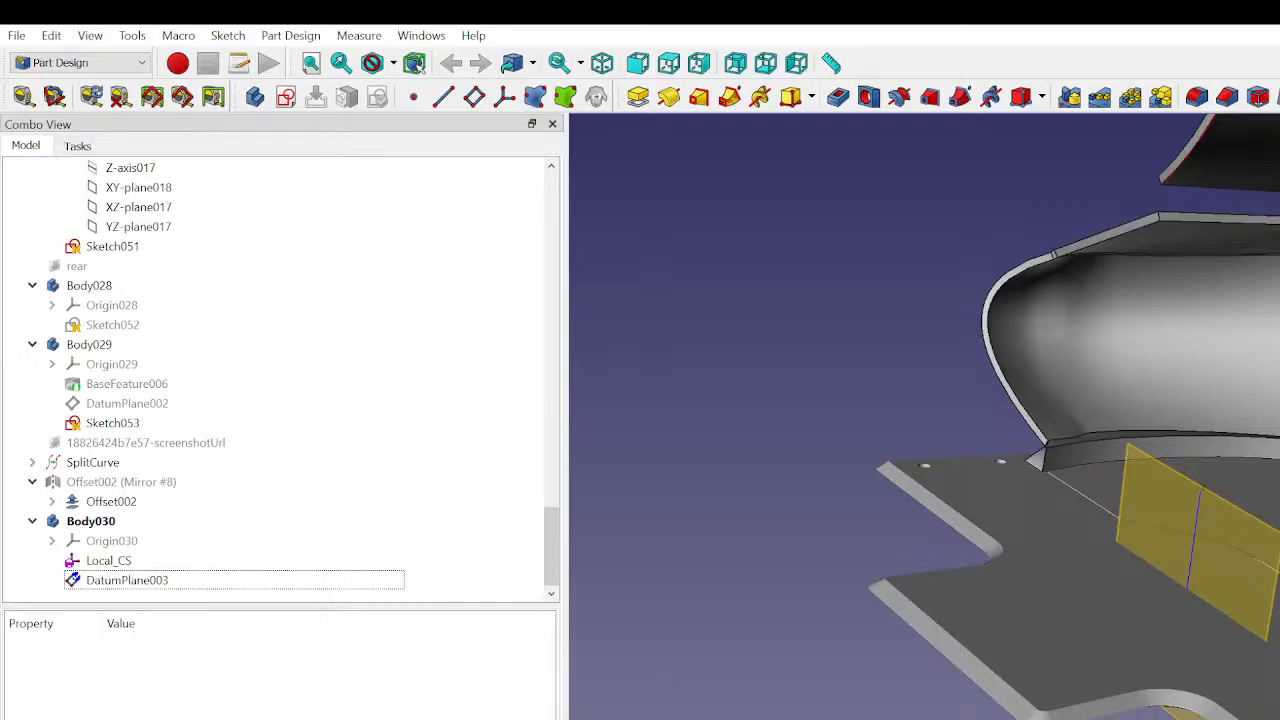
left_click(1186, 533)
left_click(917, 669)
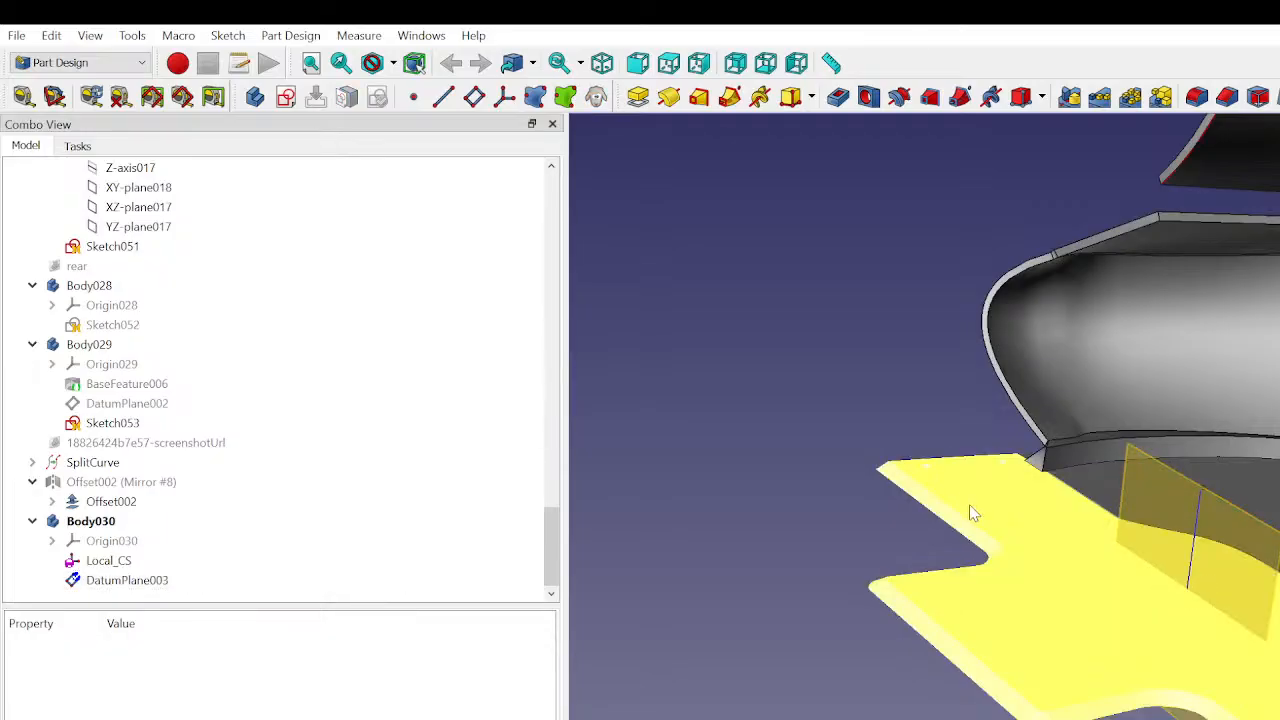
middle_click_drag(1114, 695, 1060, 700)
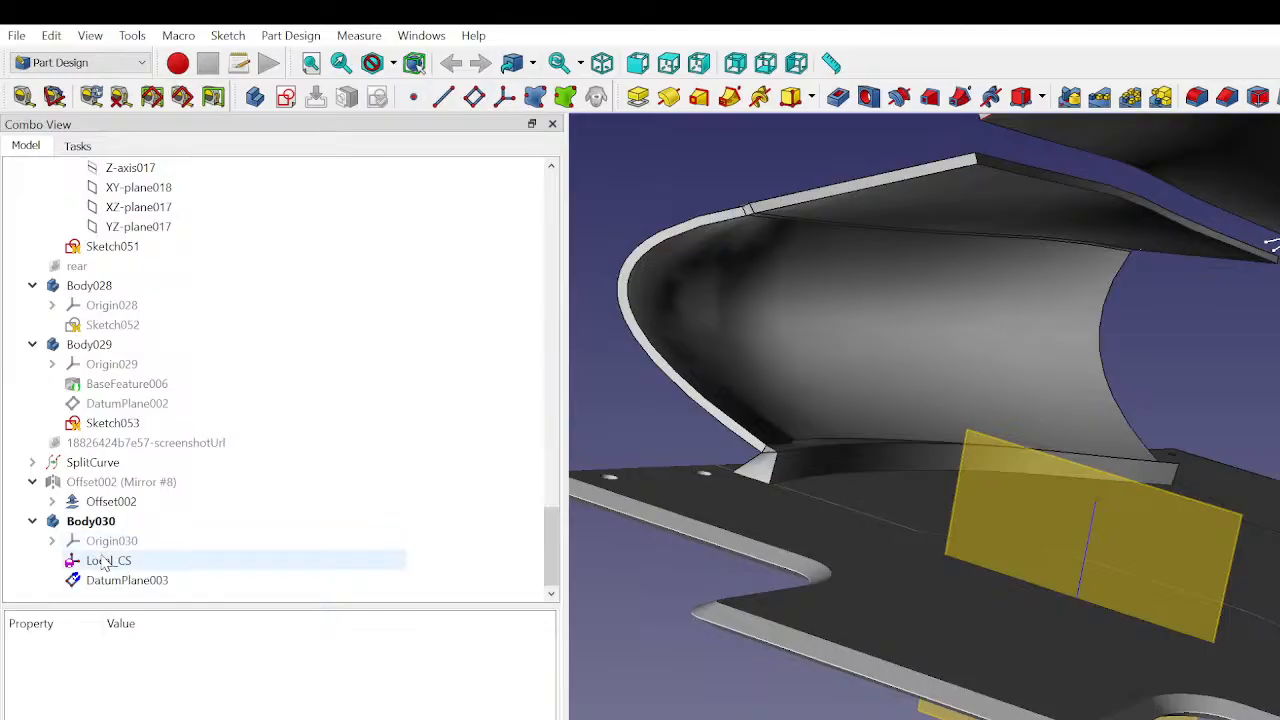
left_click(100, 560)
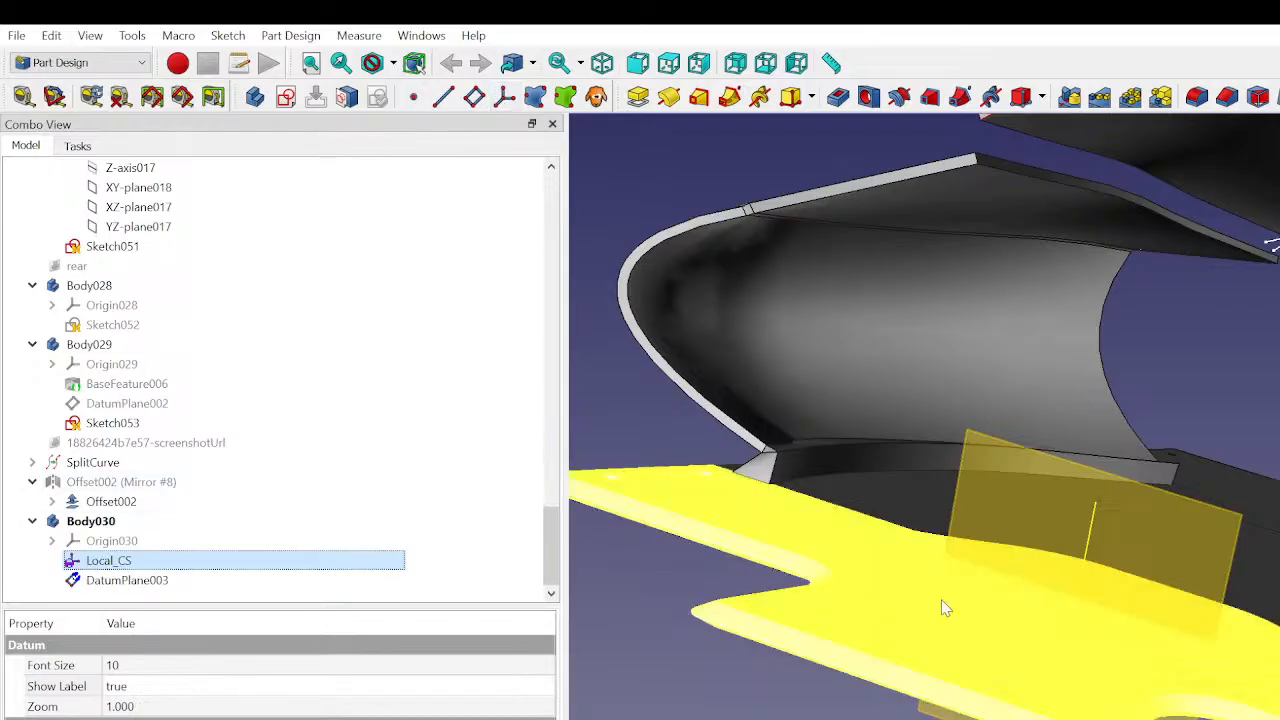
scroll(1100, 487, "up", 10)
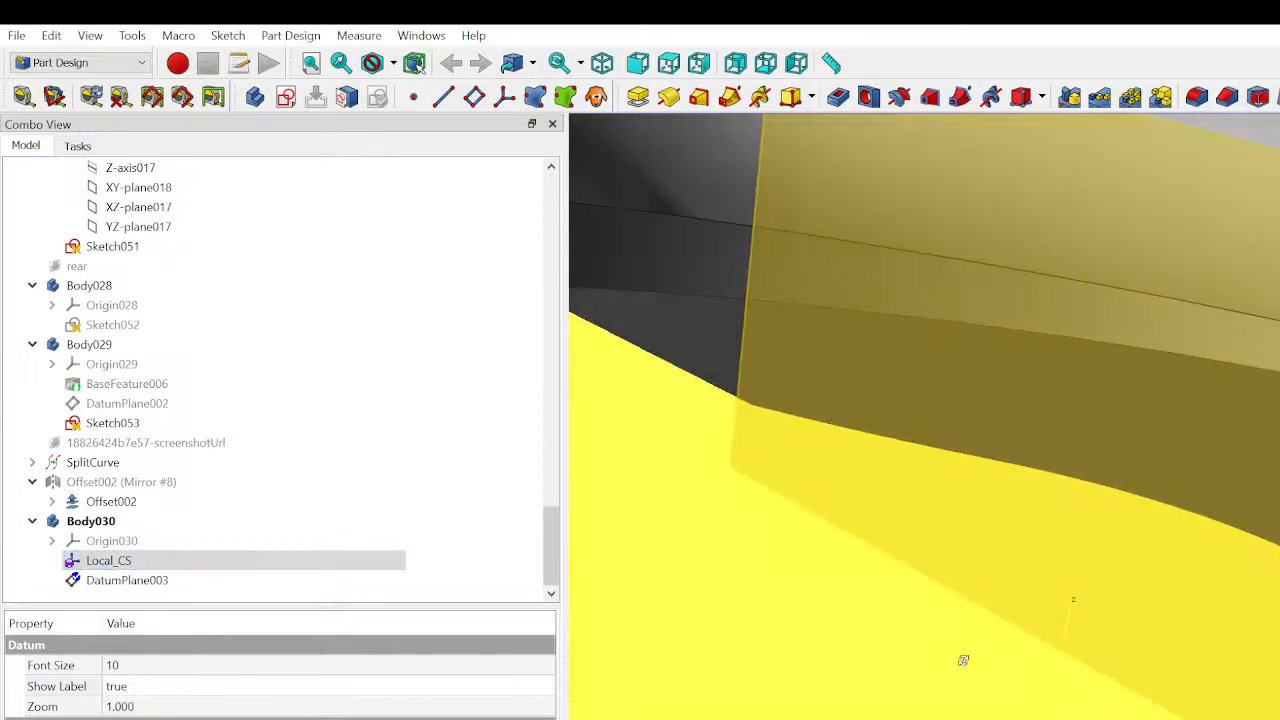
middle_click_drag(850, 619, 1058, 691)
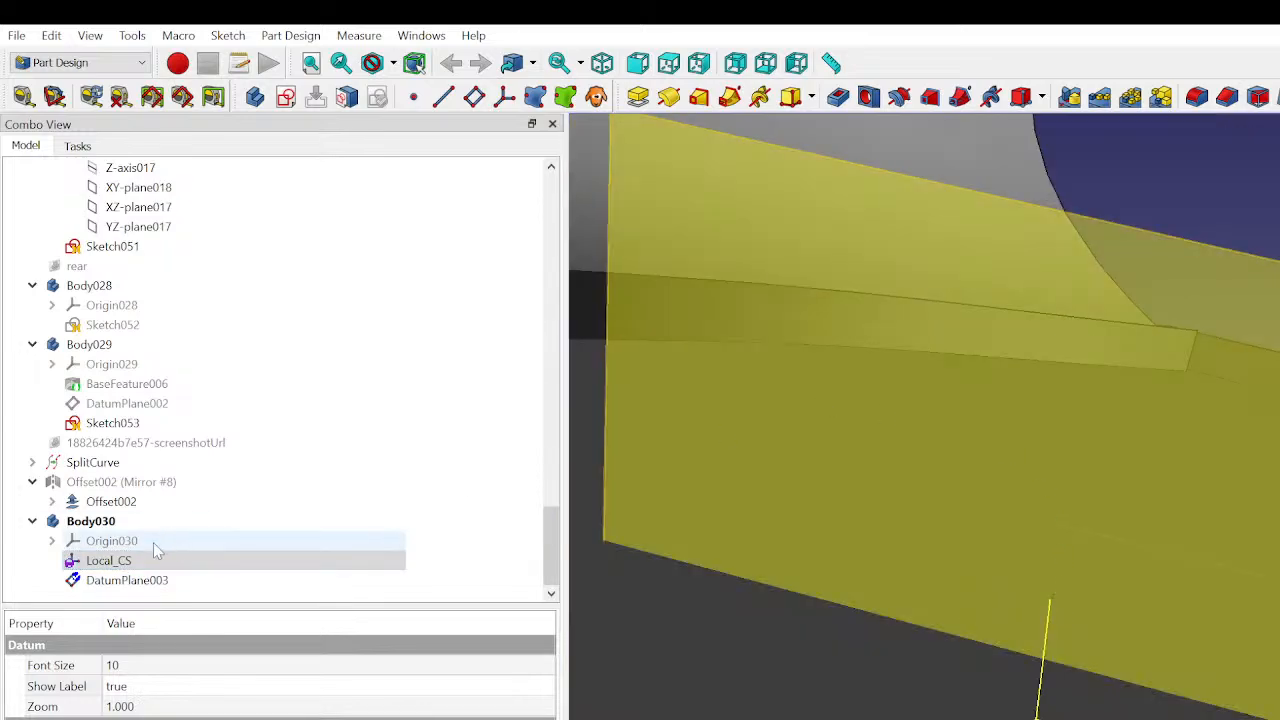
scroll(1074, 569, "down", 10)
middle_click_drag(1082, 549, 1092, 586)
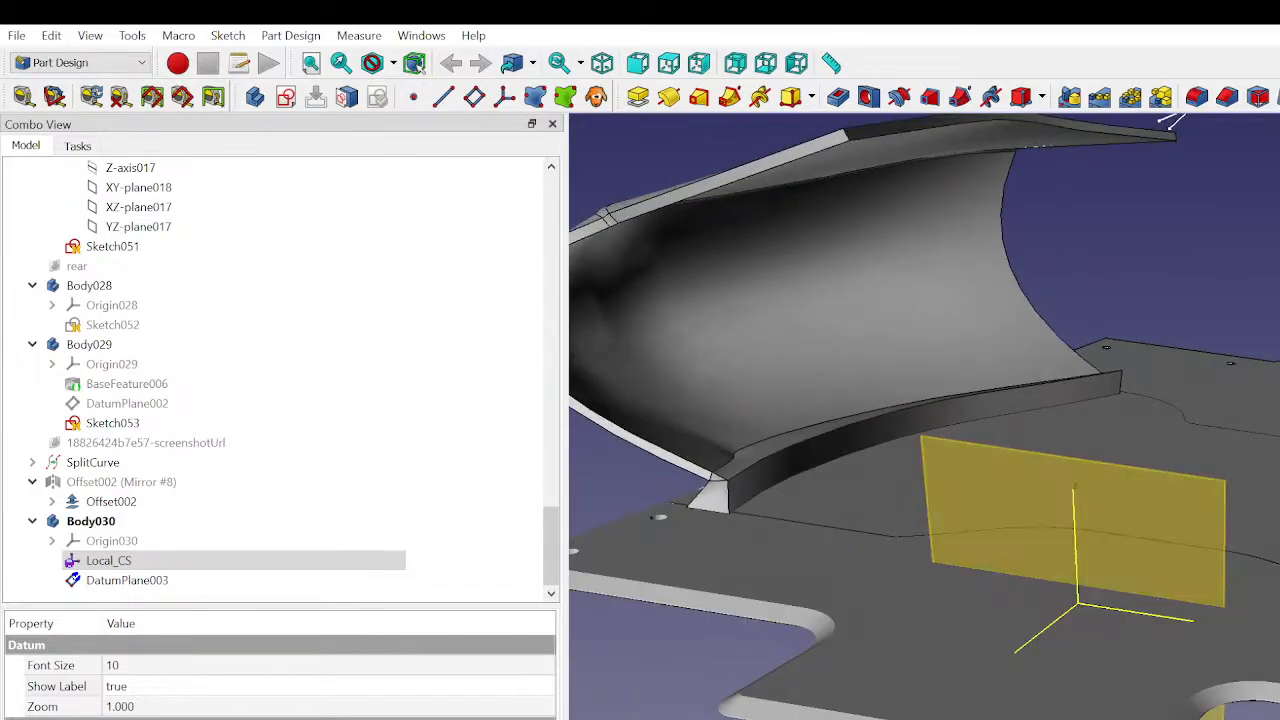
- Reopen DatumPlane003's attachment and set the y-direction offset to 0 mm
left_click(110, 580)
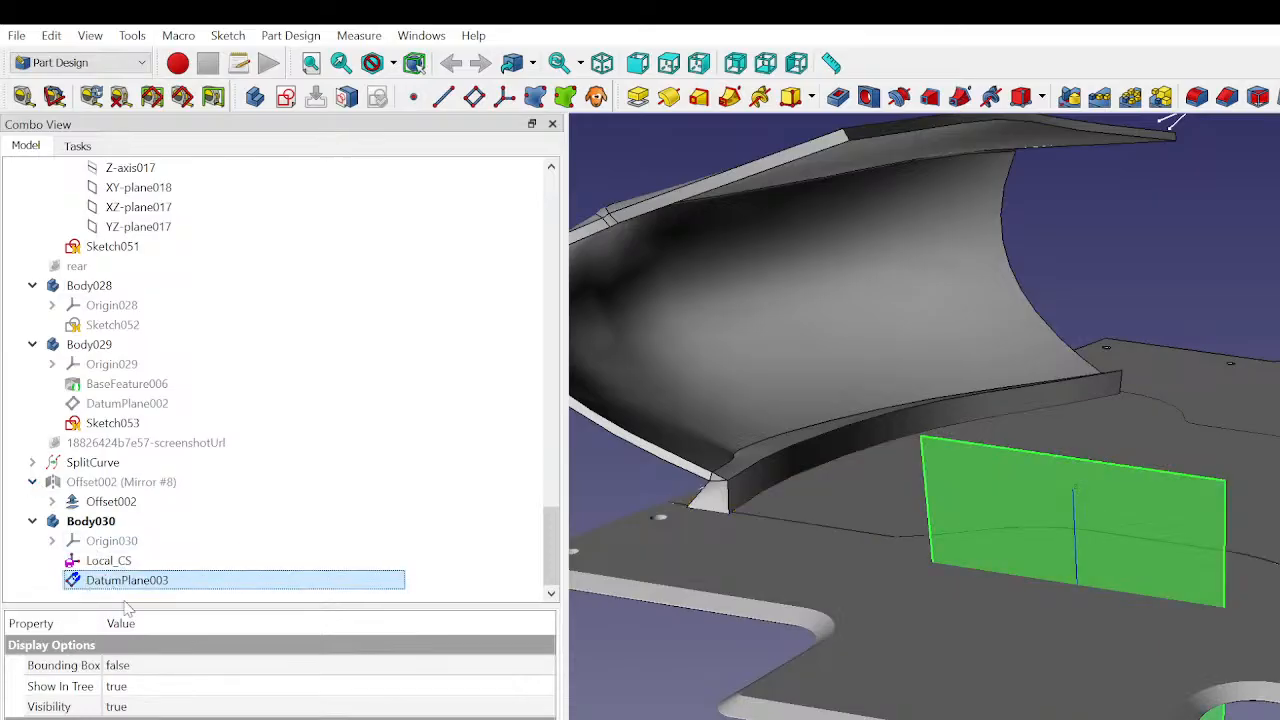
double_click(127, 580)
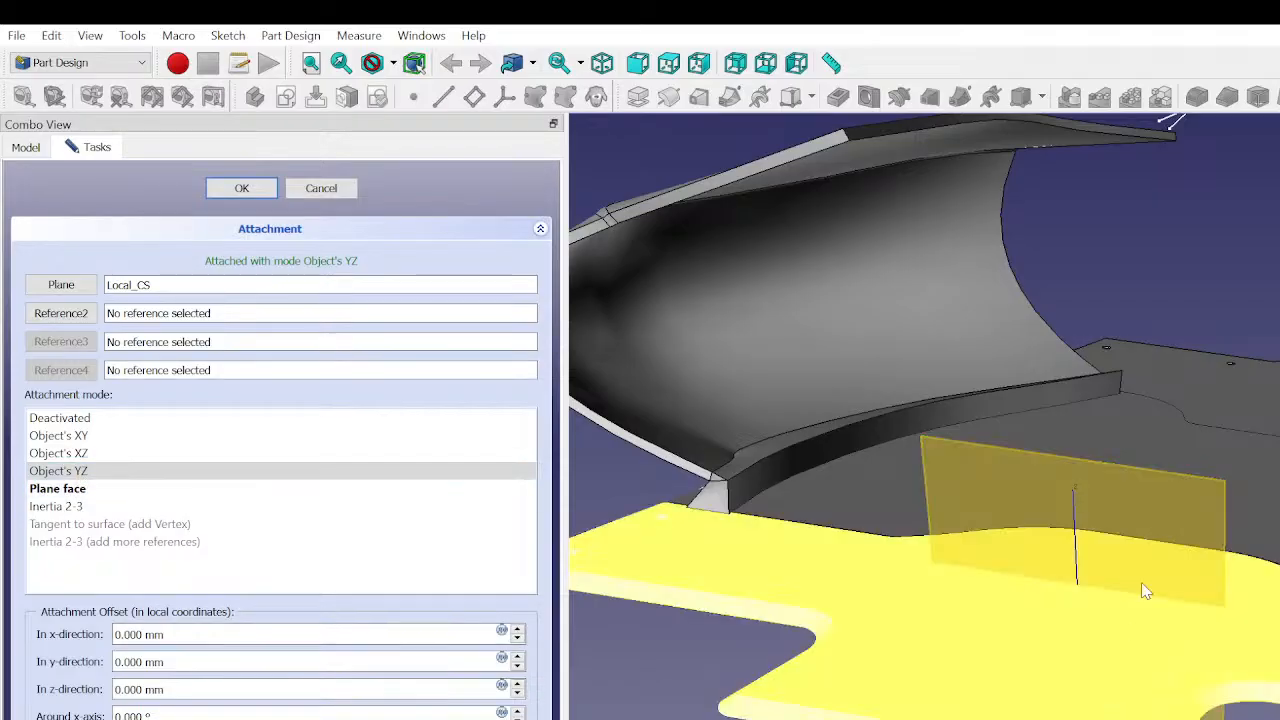
middle_click_drag(1223, 513, 1231, 700)
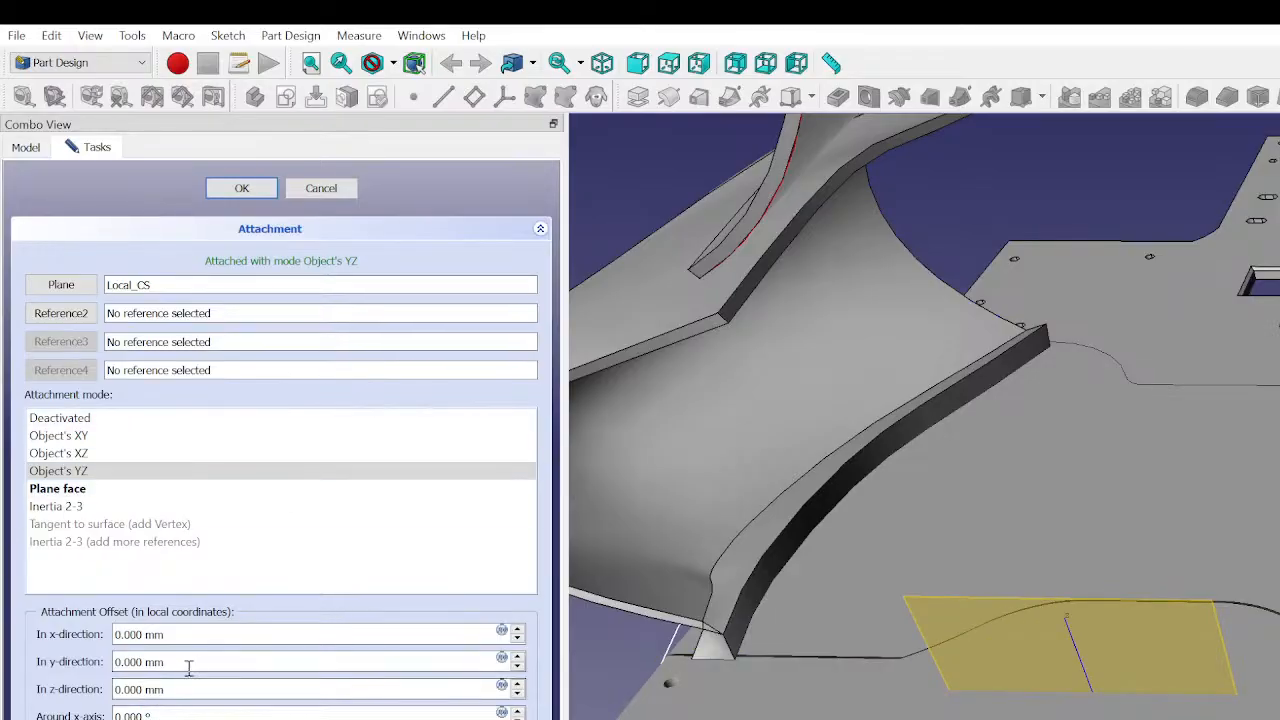
scroll(197, 664, "up", 2)
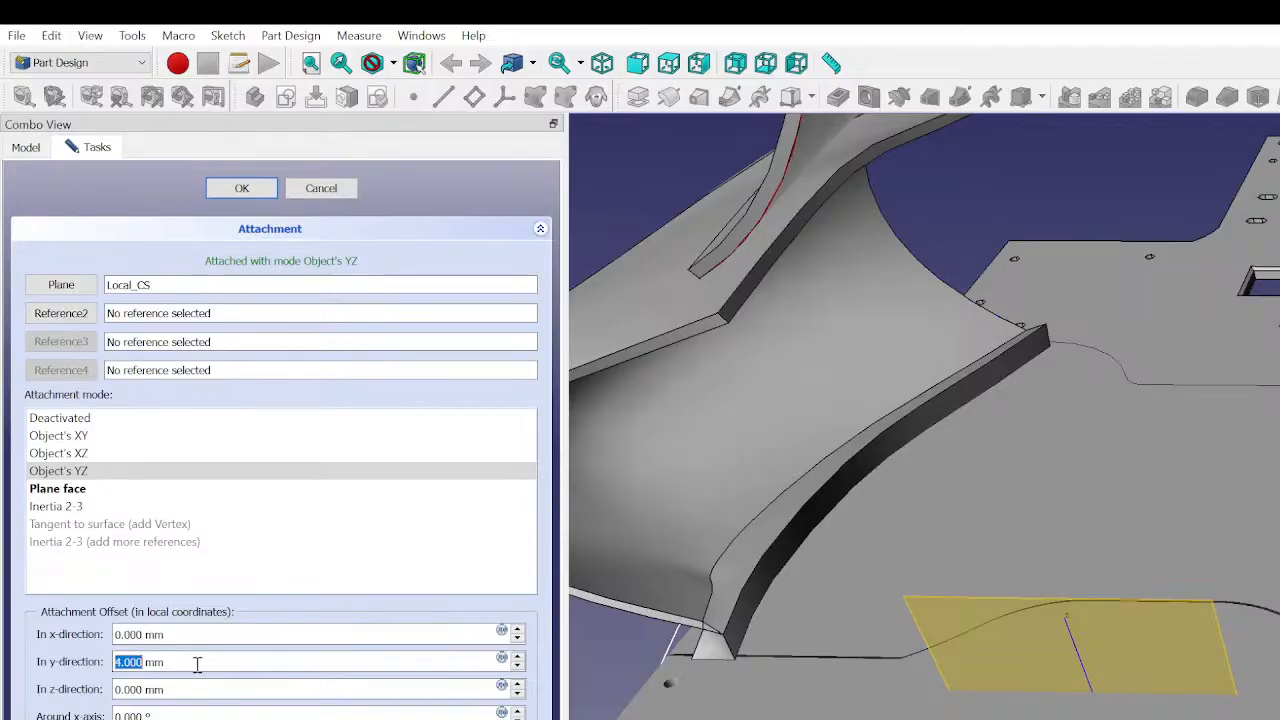
left_click(186, 668)
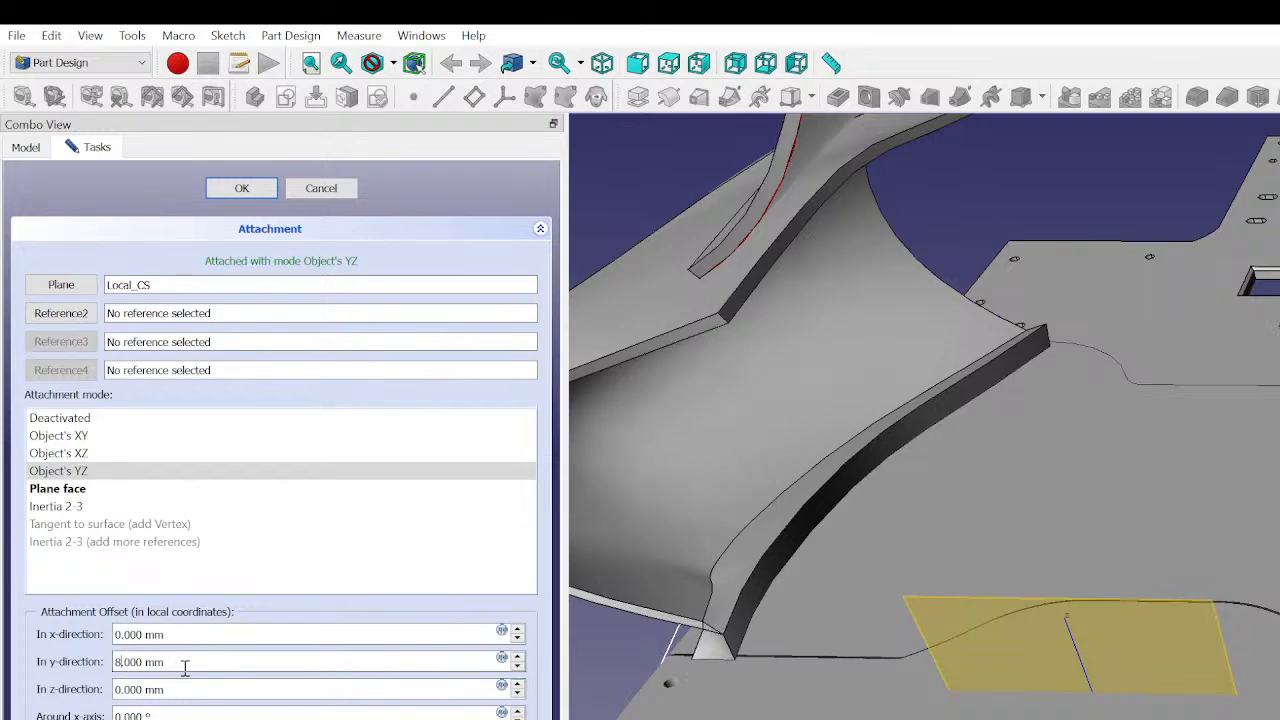
key("BackSpace")
type("0")
- Try adjusting DatumPlane003's z-direction offset to about 4 mm, then cancel the attachment edit
scroll(1076, 680, "up", 4)
middle_click_drag(1076, 680, 955, 428)
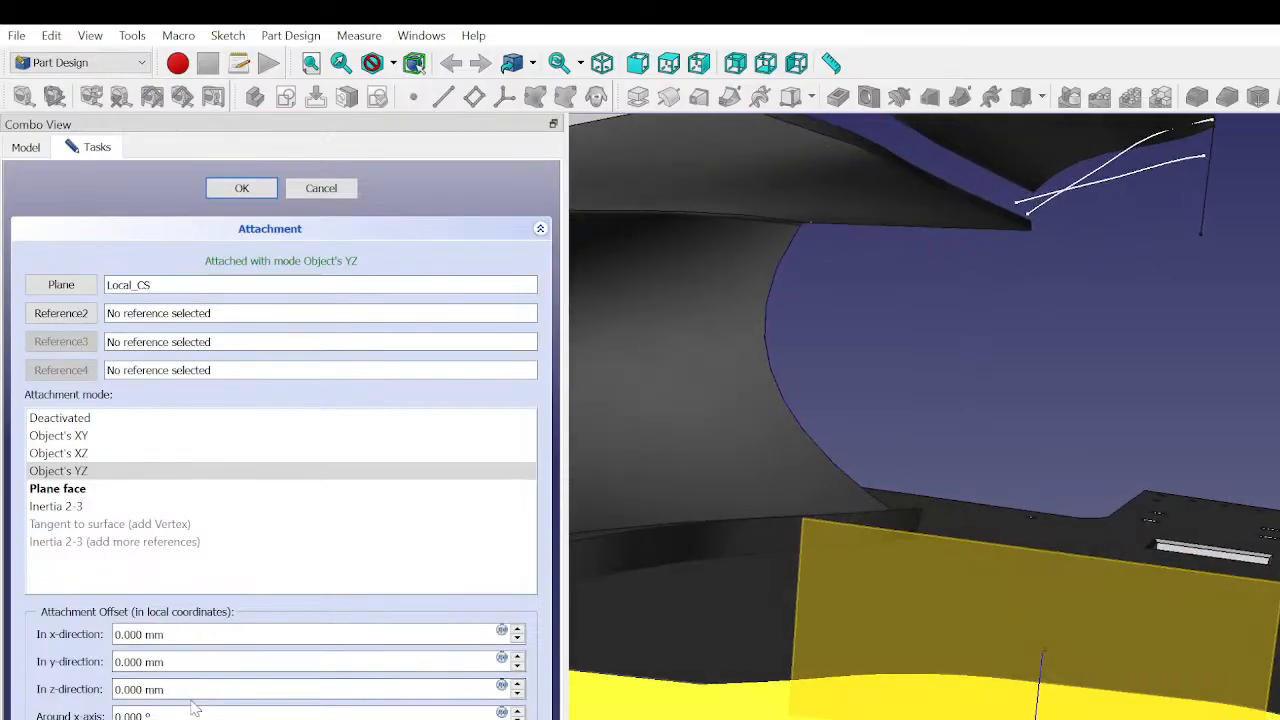
scroll(211, 695, "up", 2)
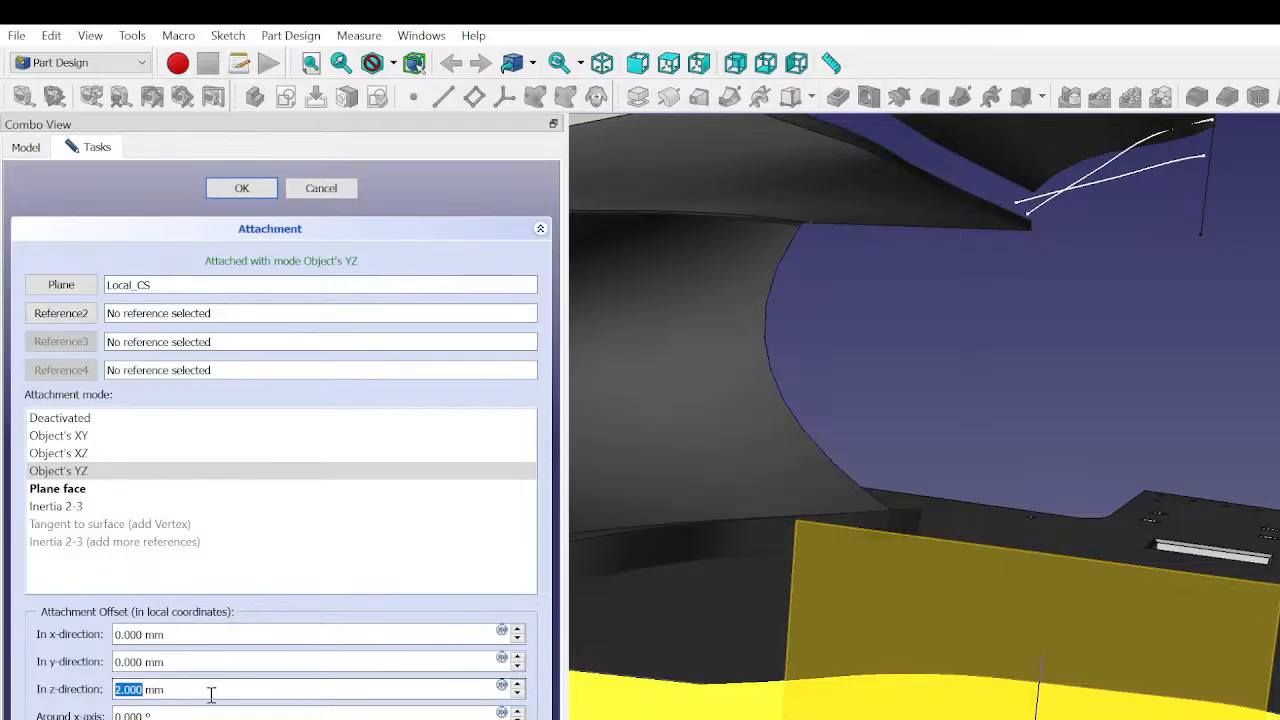
scroll(211, 695, "up", 4)
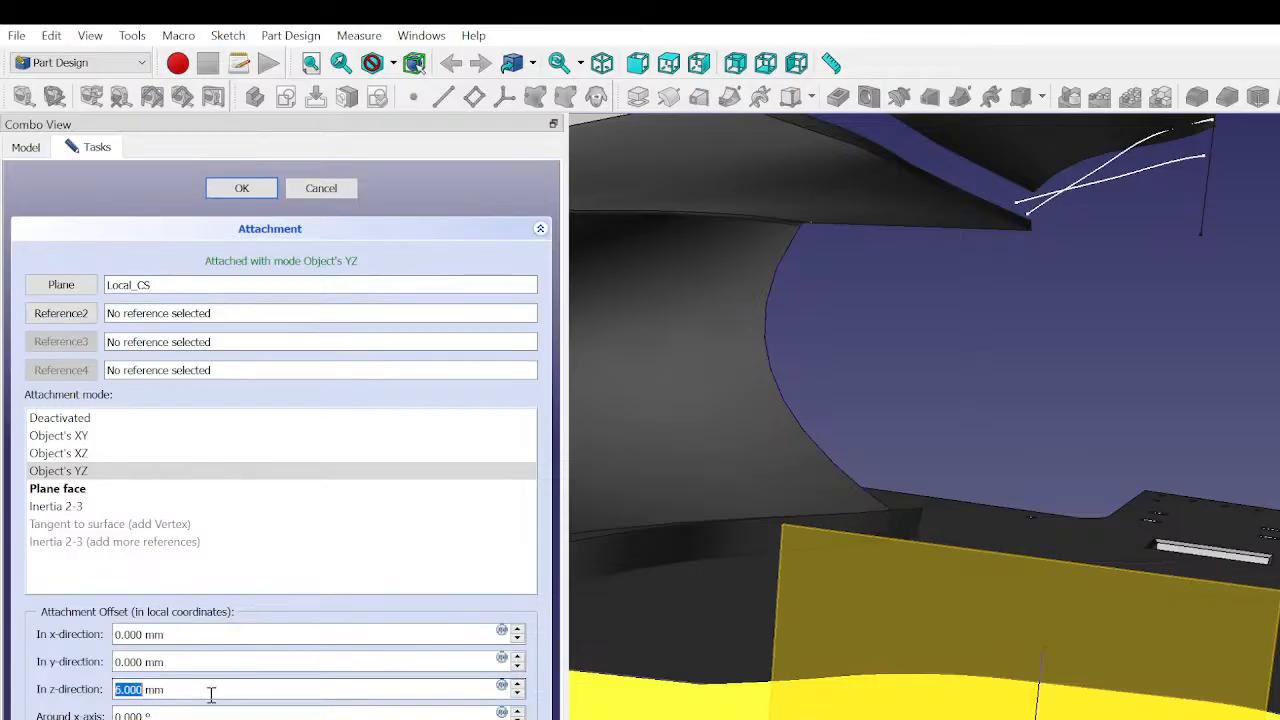
scroll(211, 695, "up", 9)
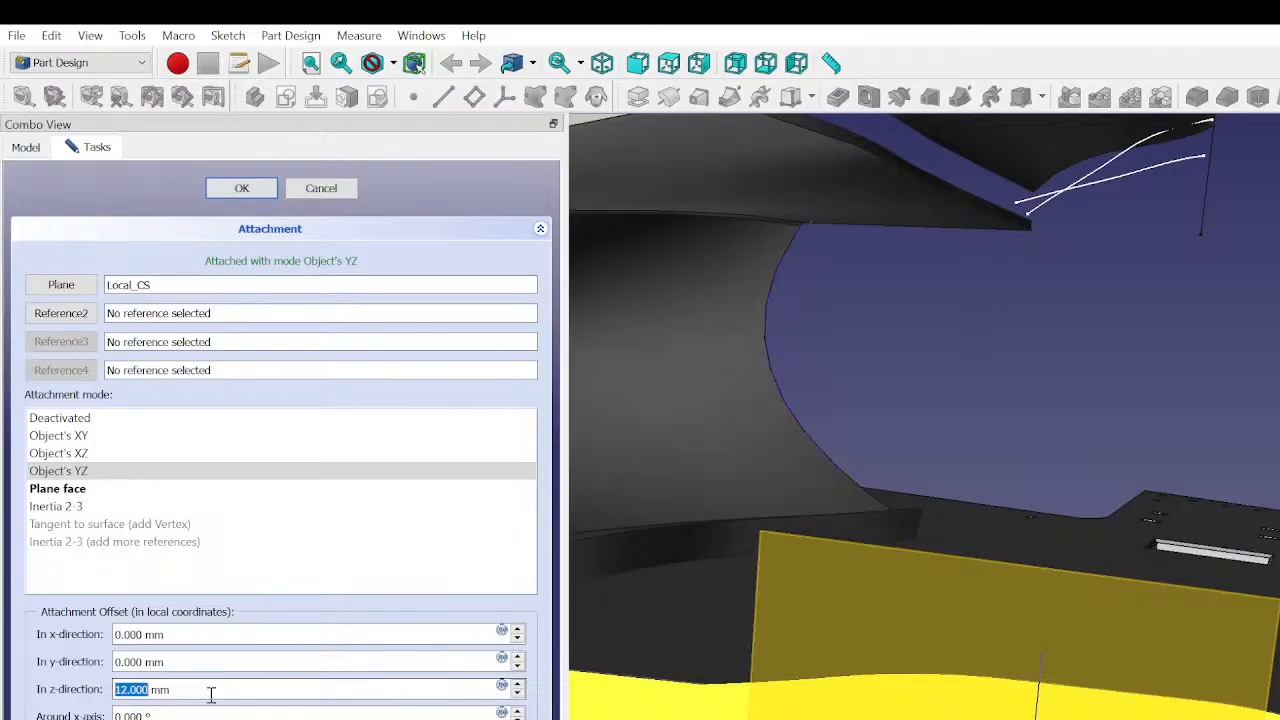
scroll(211, 693, "down", 10)
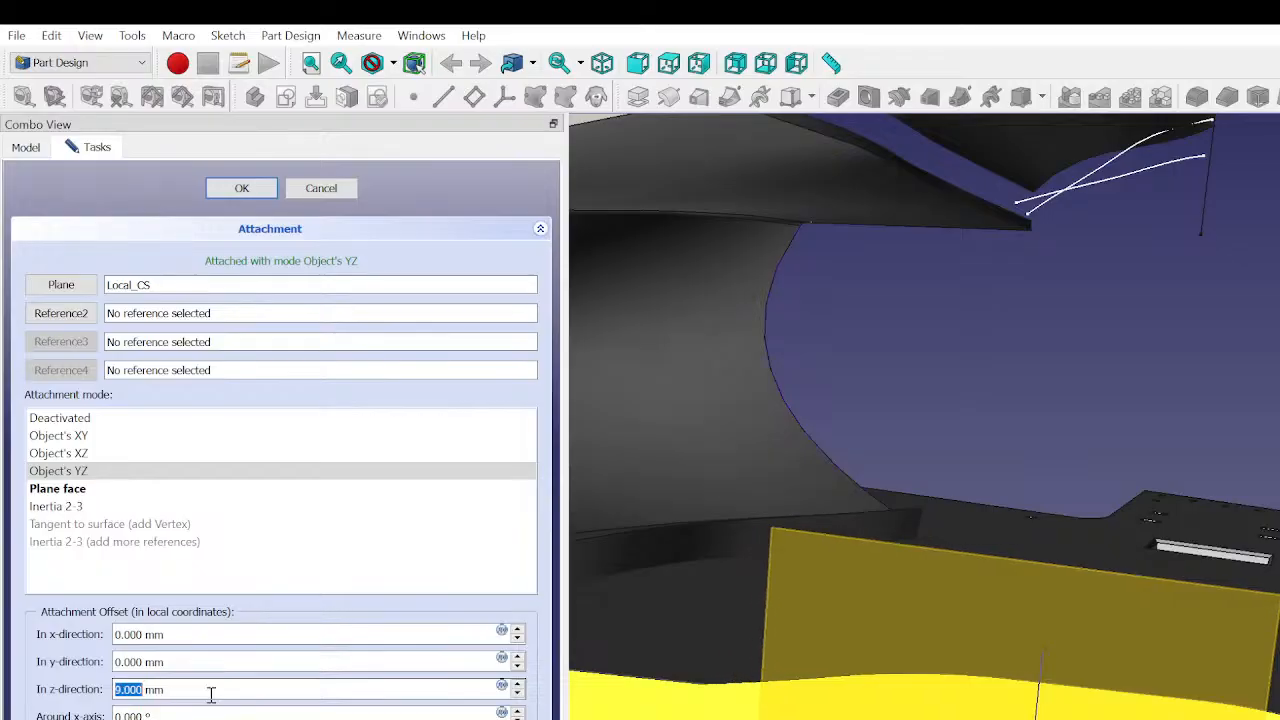
scroll(211, 694, "down", 2)
scroll(211, 694, "down", 20)
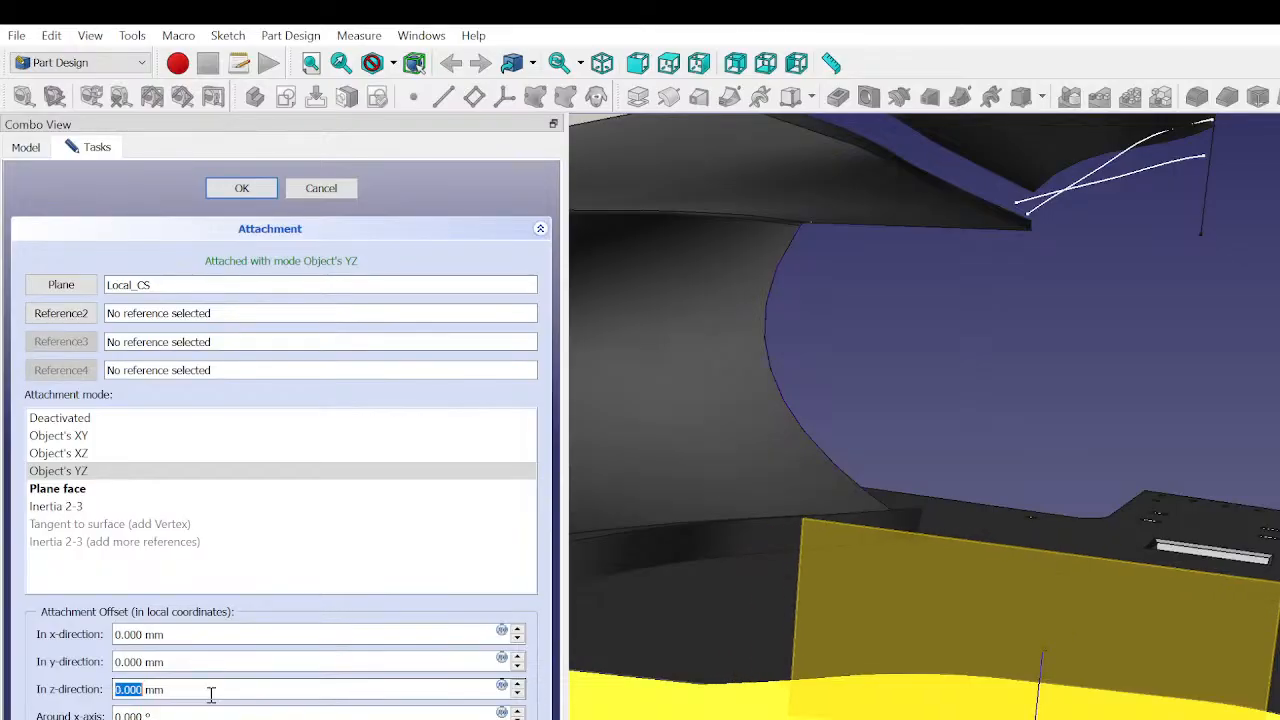
scroll(211, 693, "down", 16)
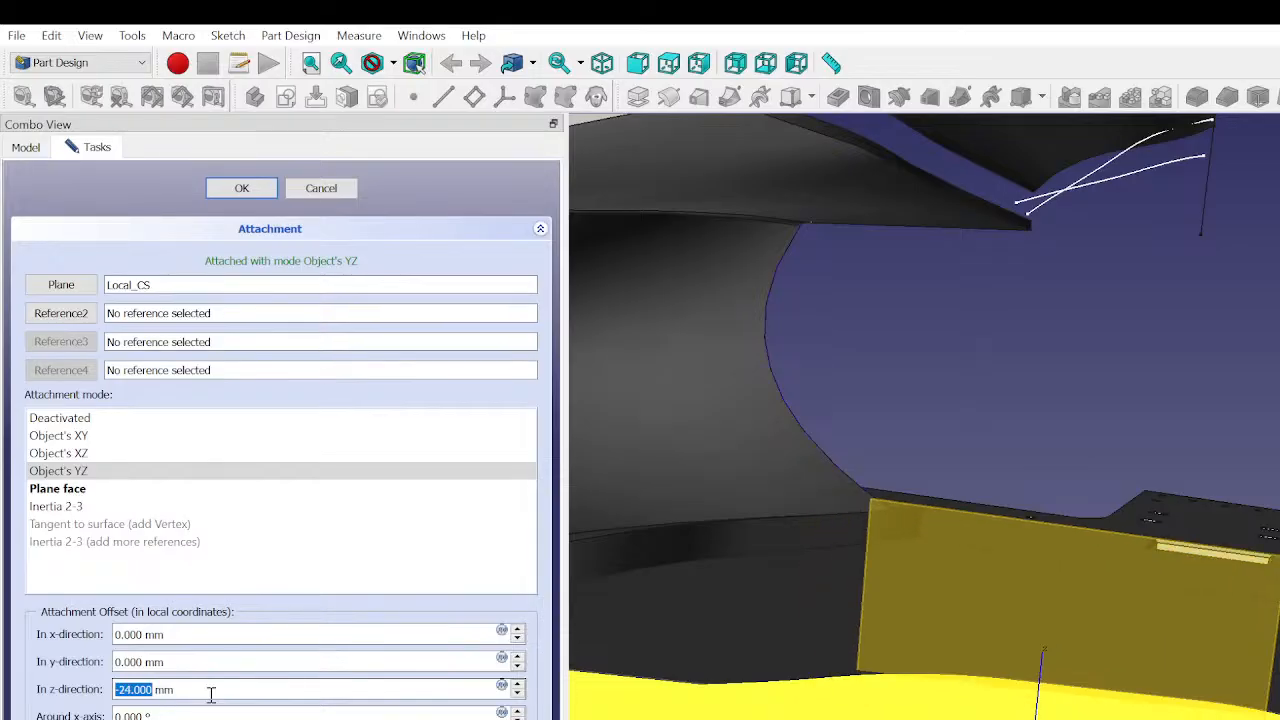
scroll(211, 693, "up", 20)
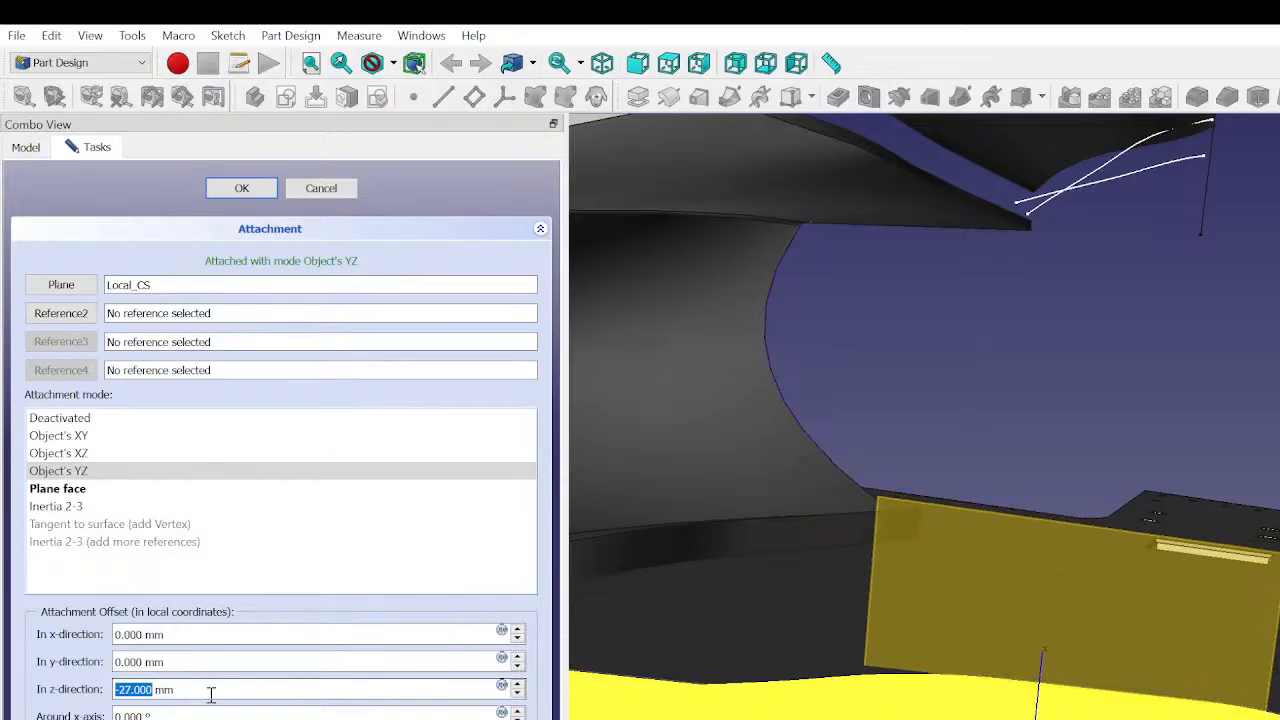
scroll(211, 693, "up", 15)
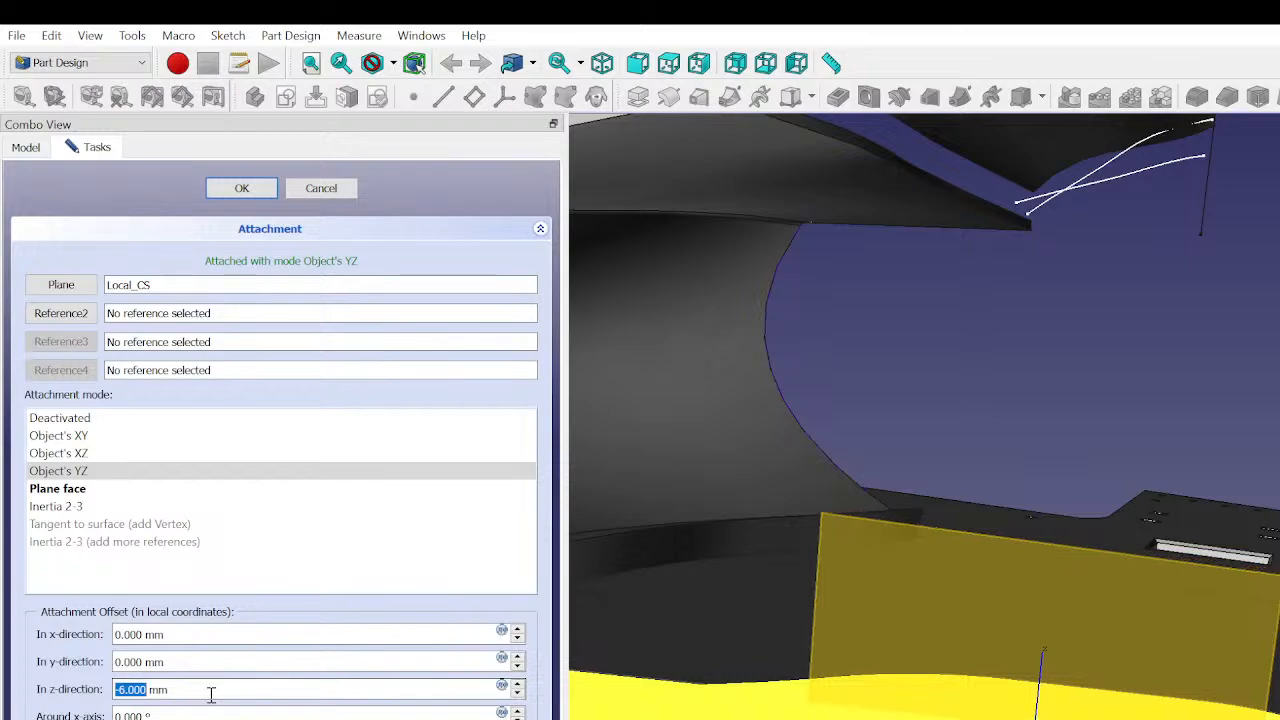
scroll(211, 693, "down", 1)
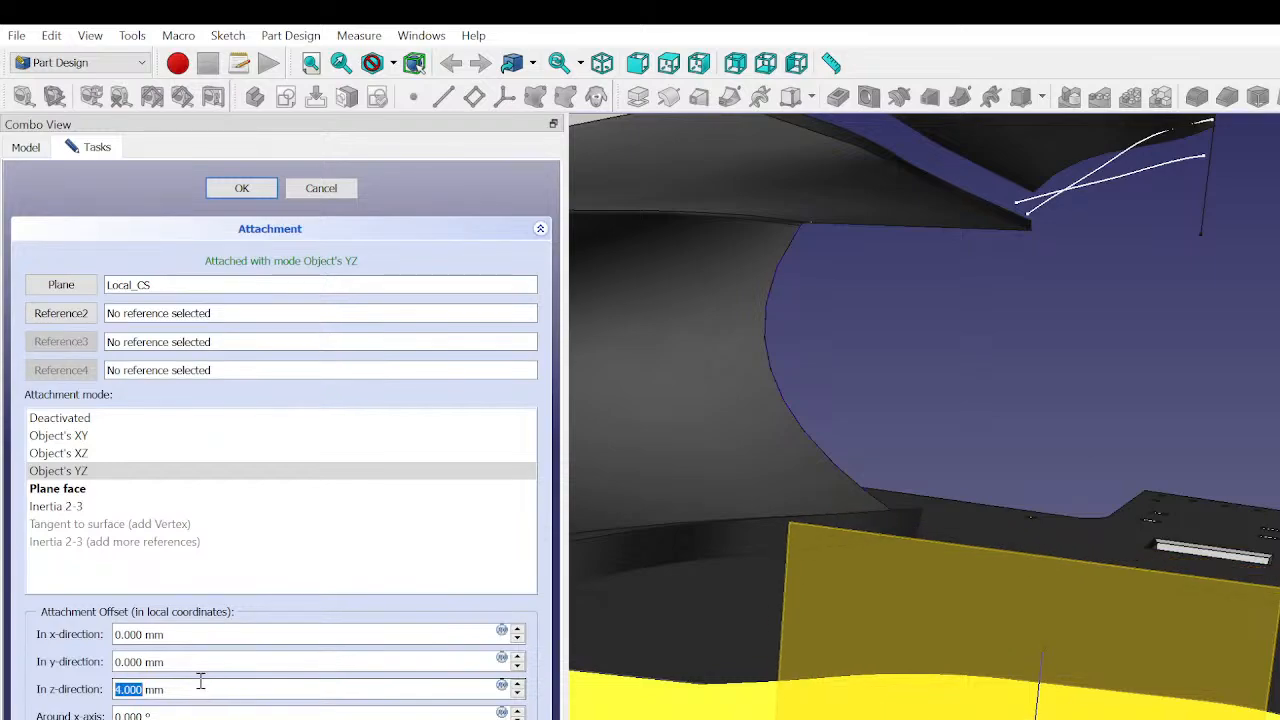
left_click(318, 190)
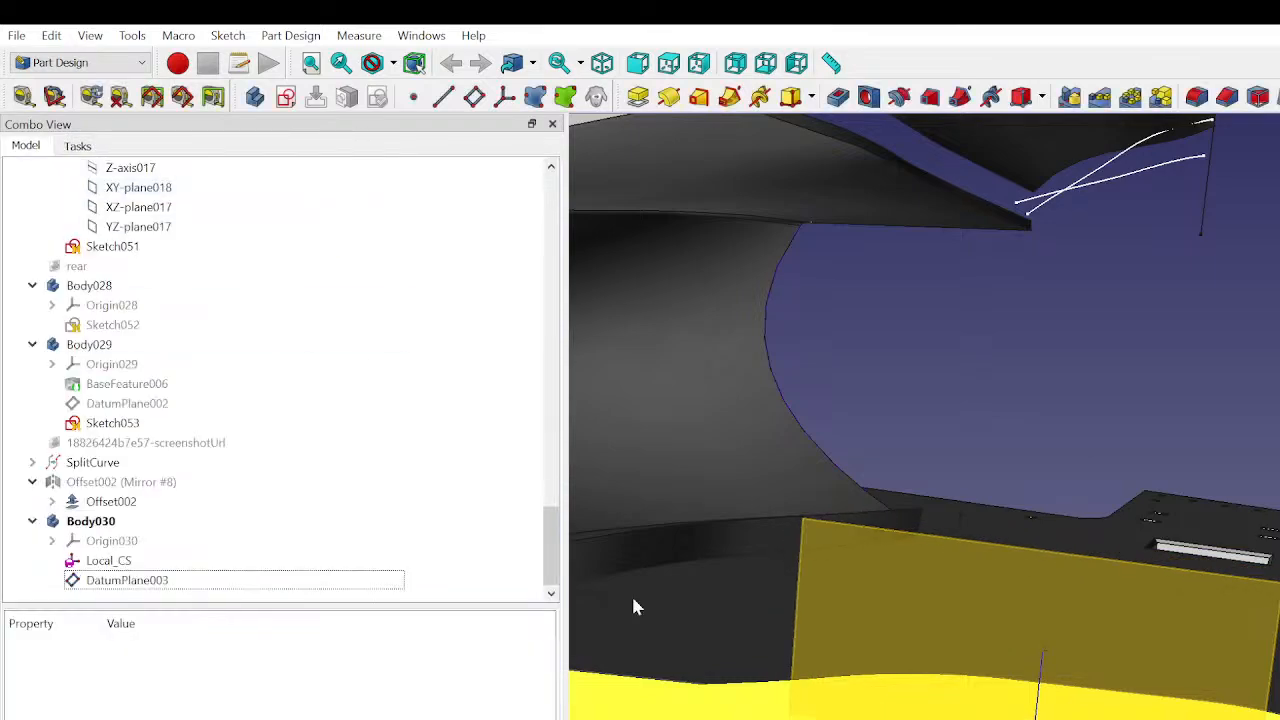
middle_click_drag(930, 380, 984, 598)
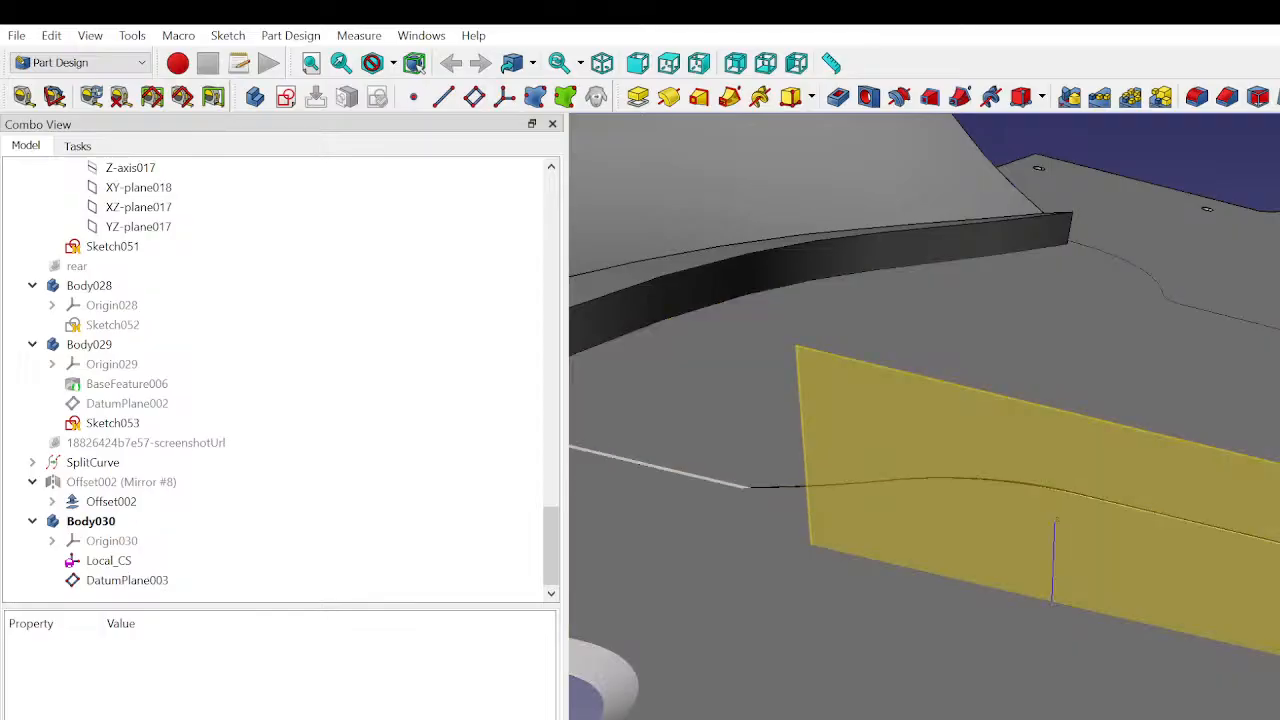
- Select the floor mesh Section 2 and open its Placement editor
scroll(1179, 563, "down", 5)
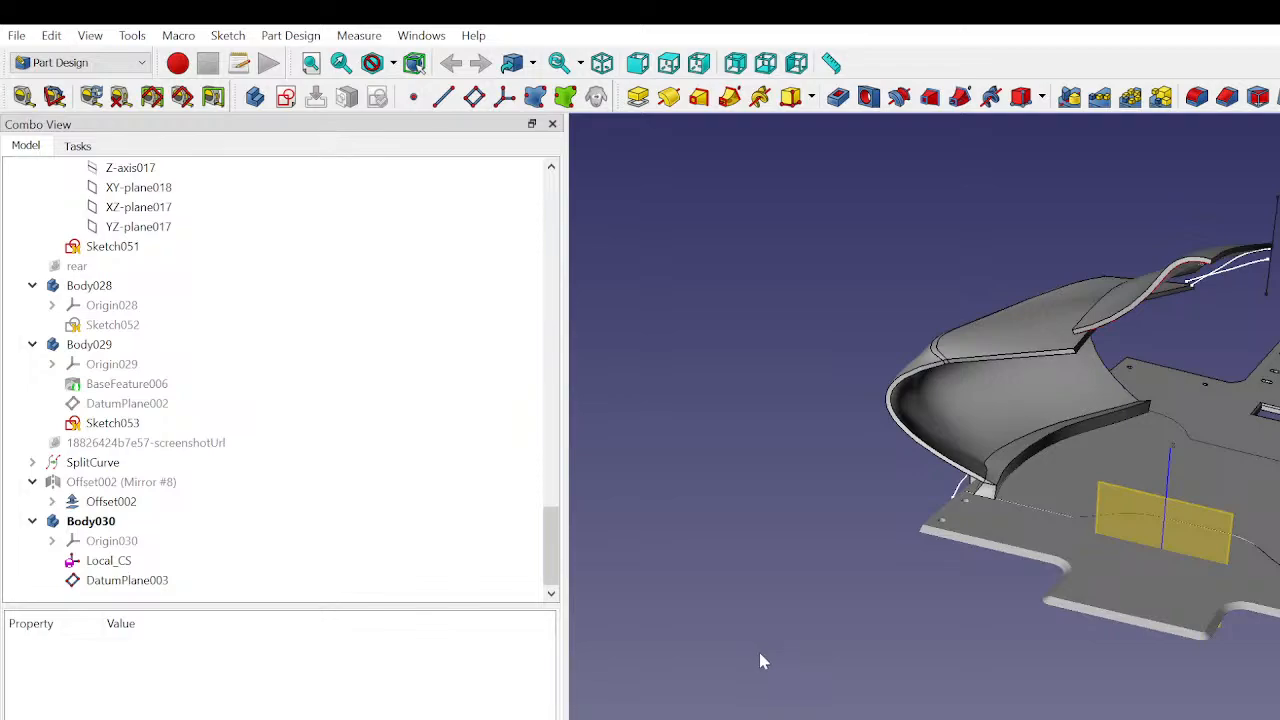
left_click(1163, 511)
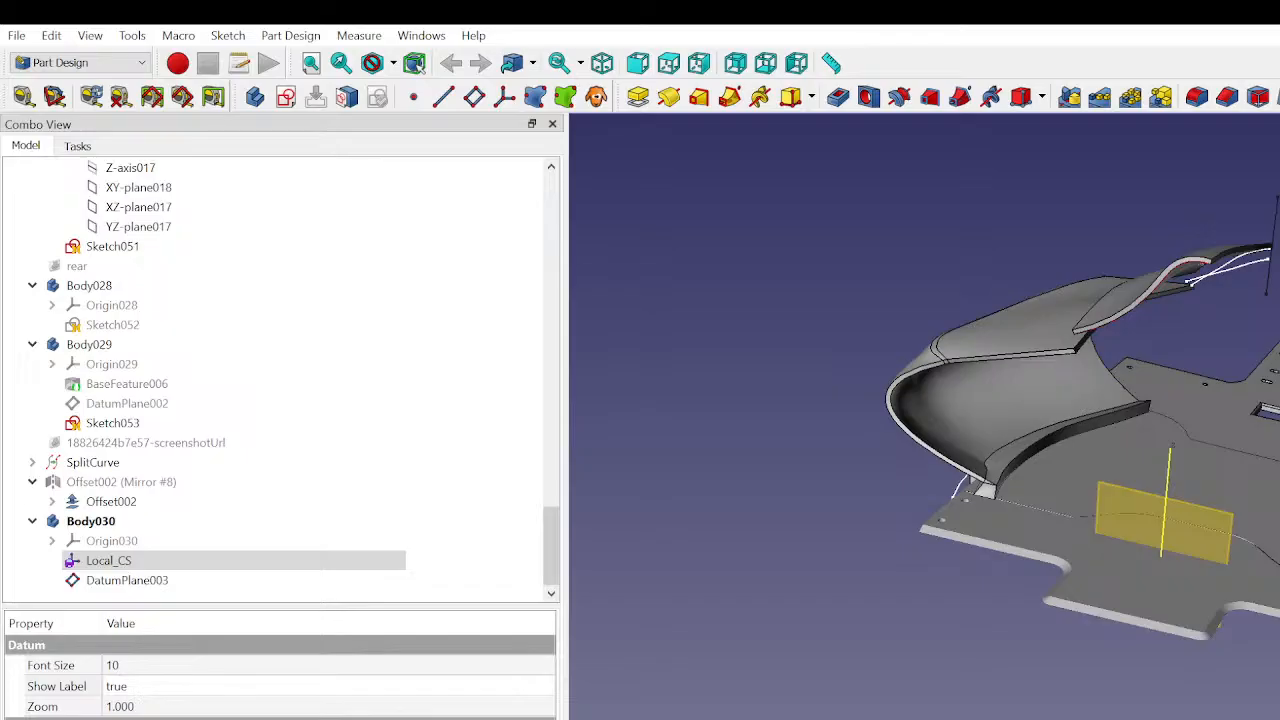
left_click(1010, 630)
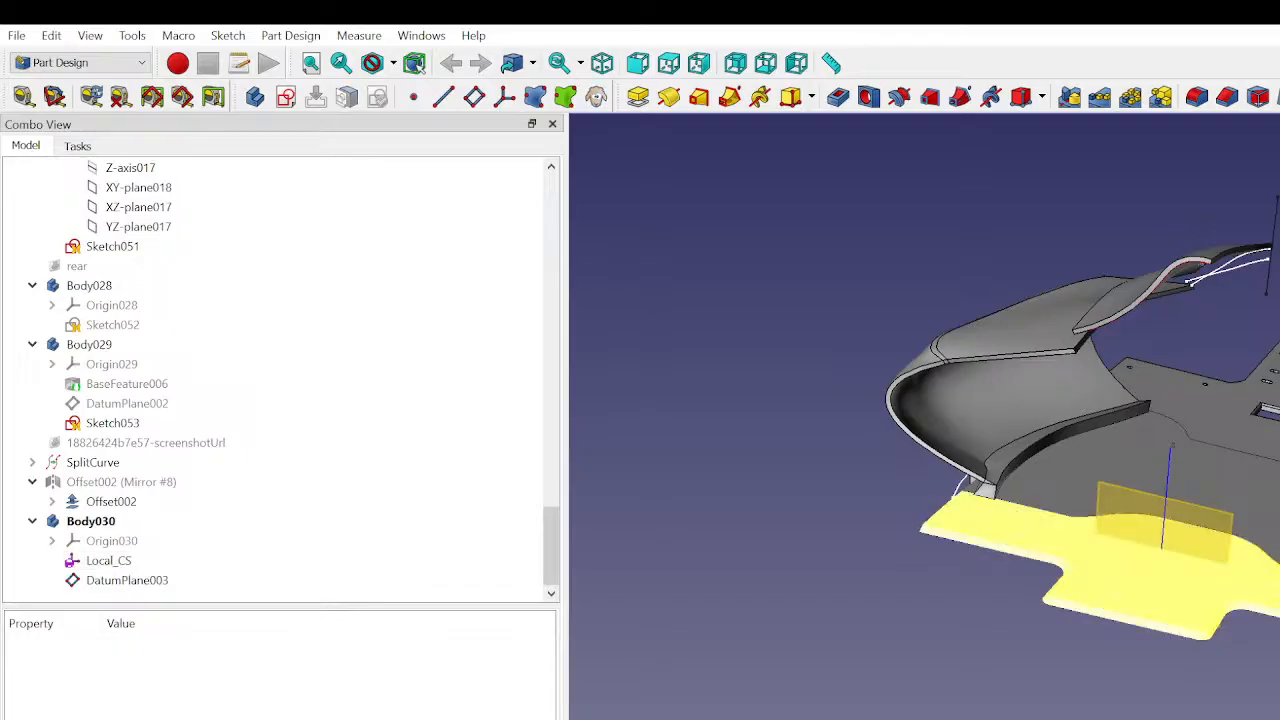
left_click(1110, 585)
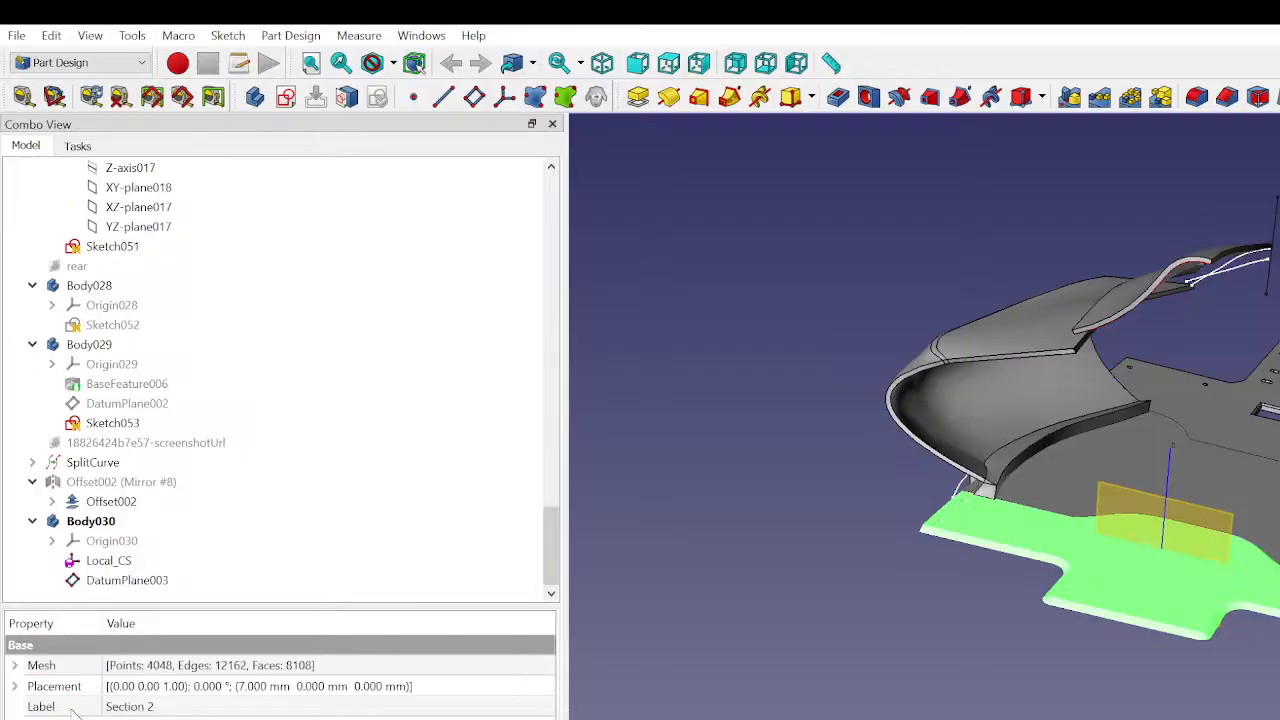
left_click(120, 690)
left_click(86, 690)
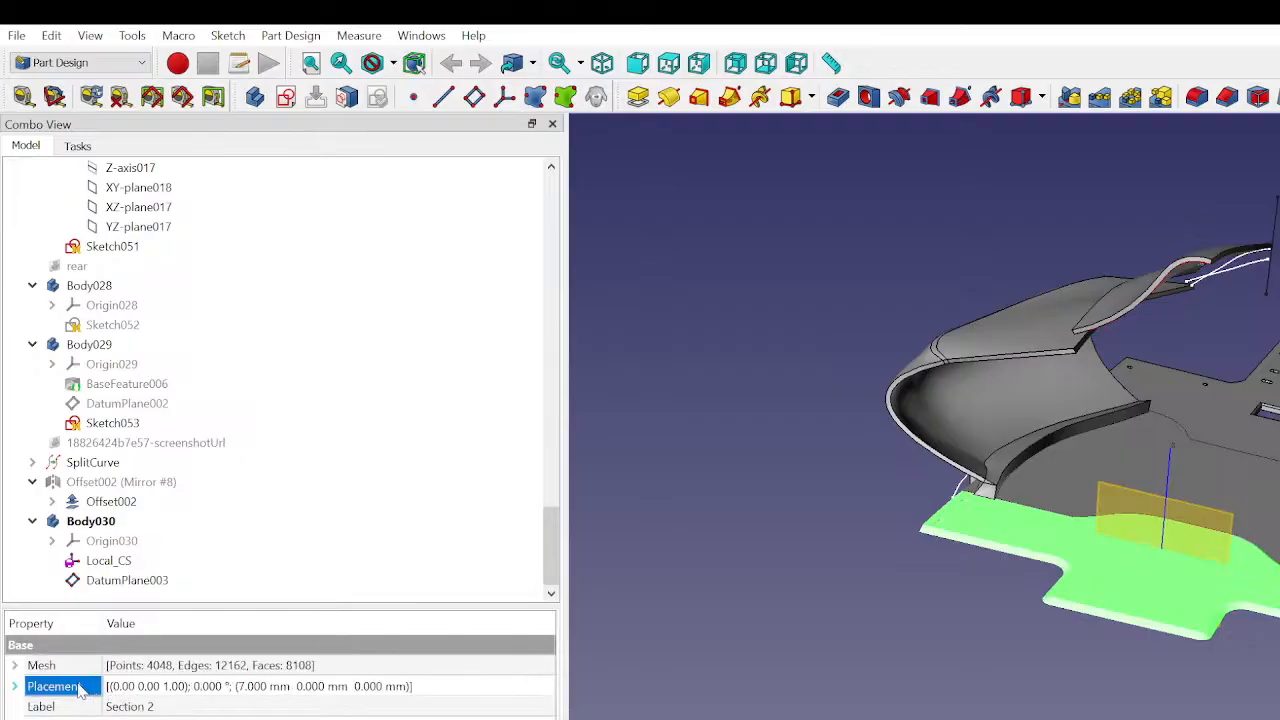
left_click(472, 686)
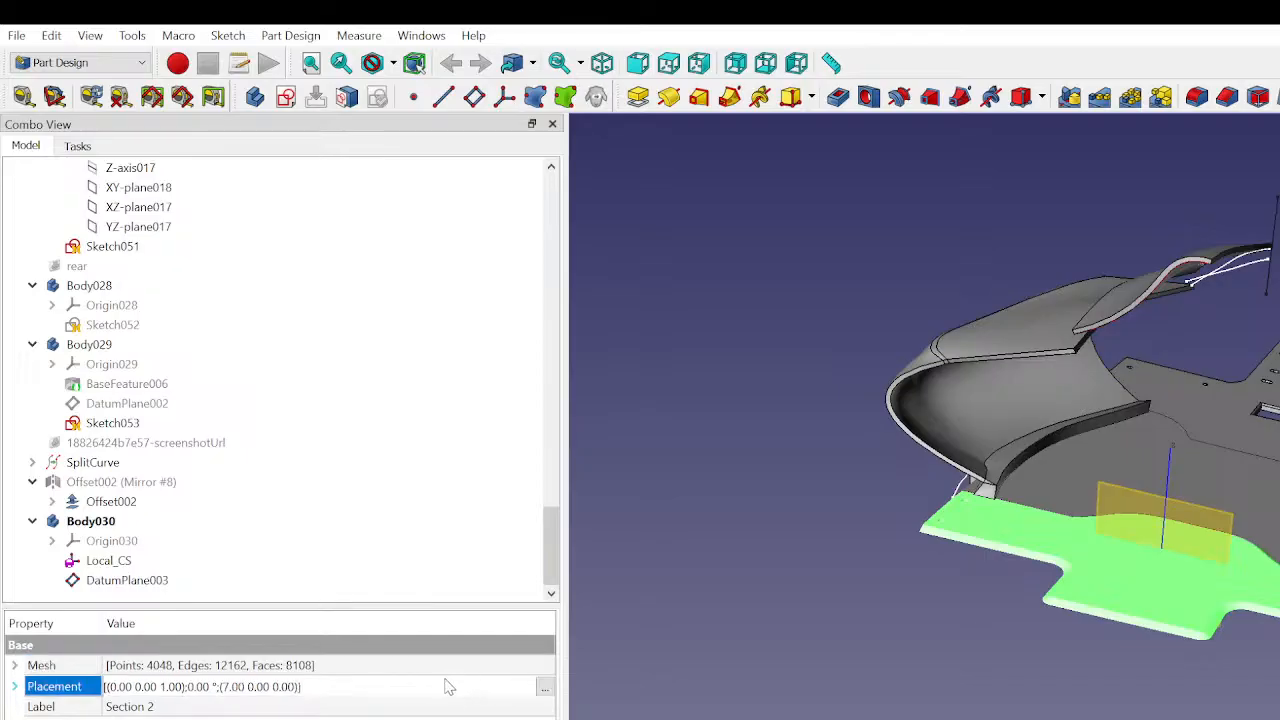
left_click(544, 687)
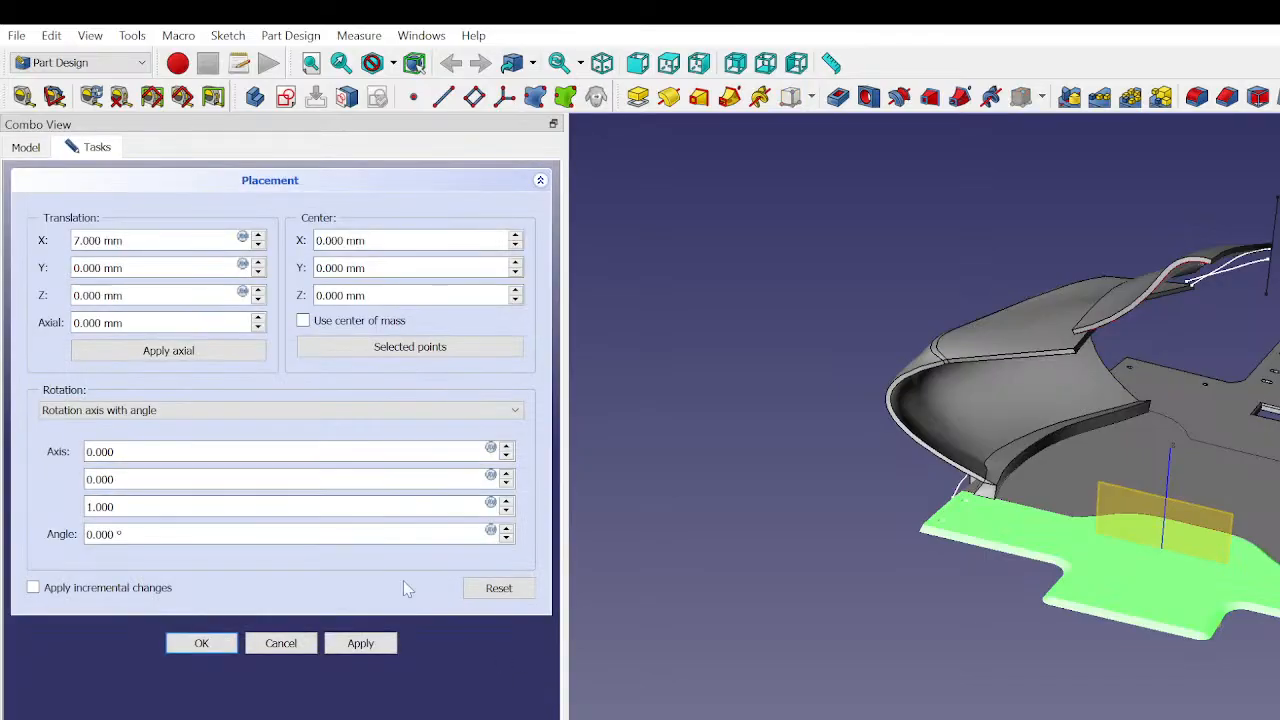
- Try the rotation center options: use center of mass, raise the center's X value, then take the center from selected points
left_click(303, 322)
left_click(303, 322)
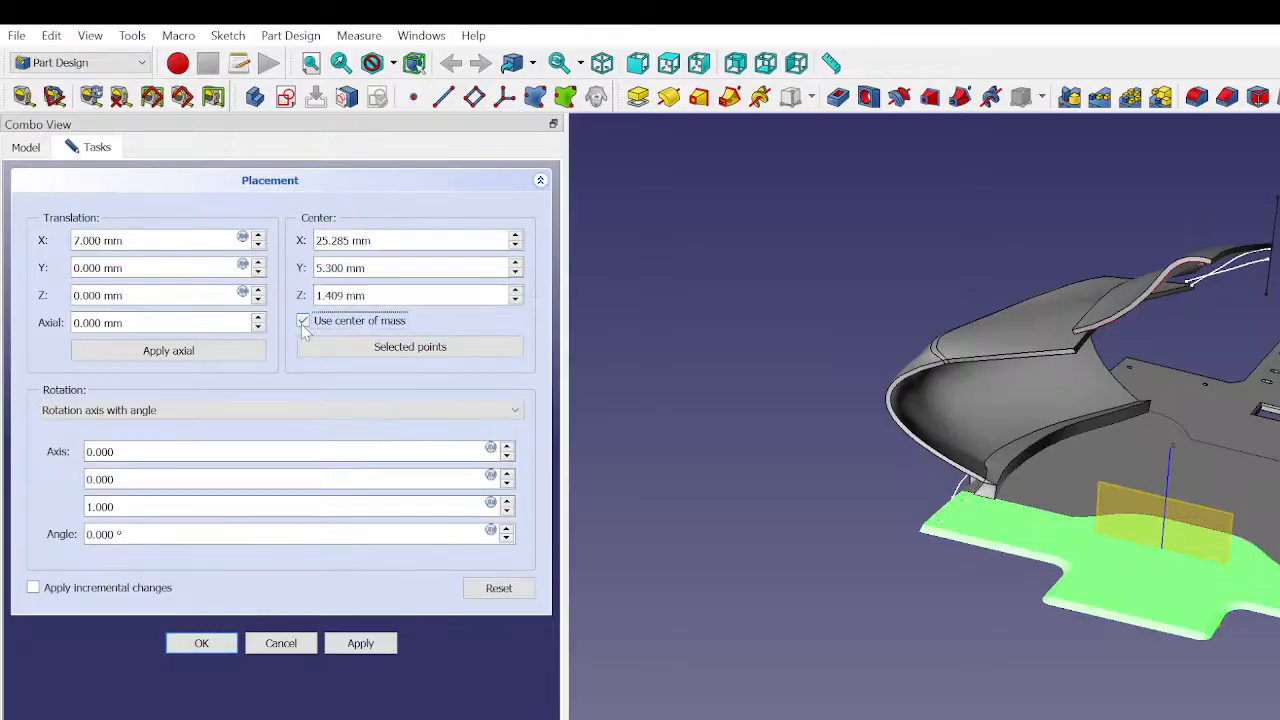
left_click(514, 237)
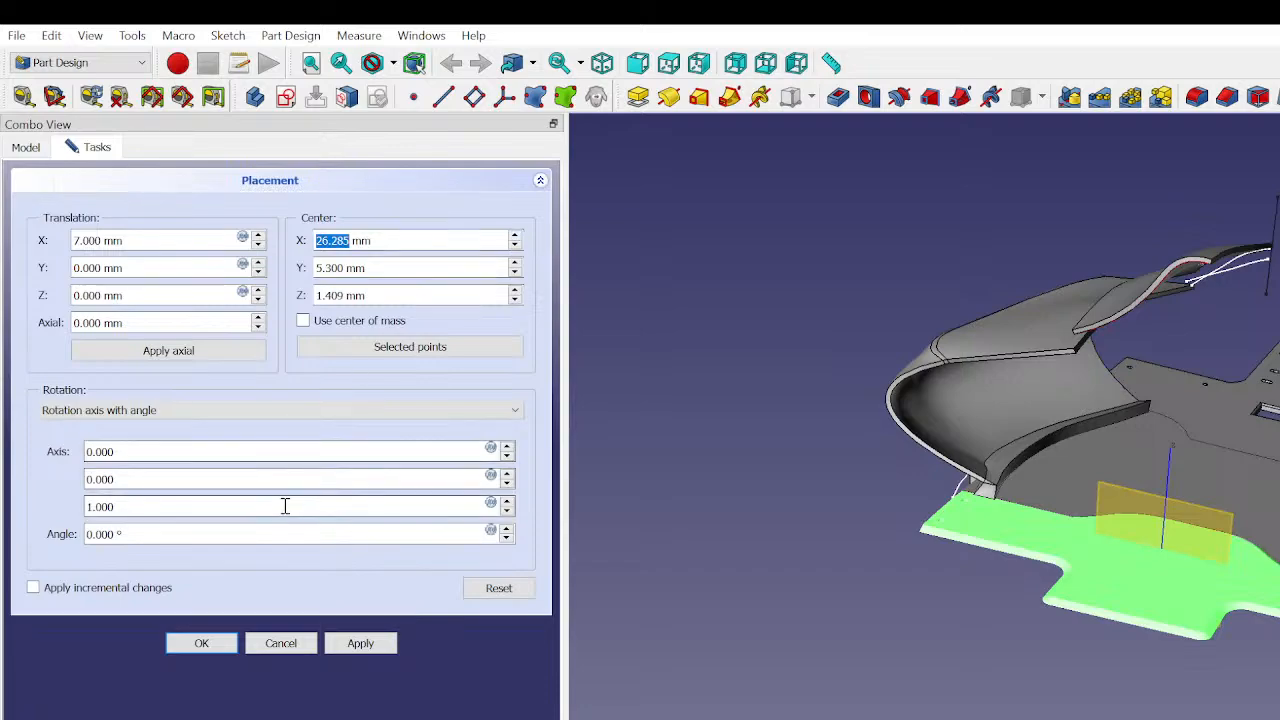
left_click(340, 350)
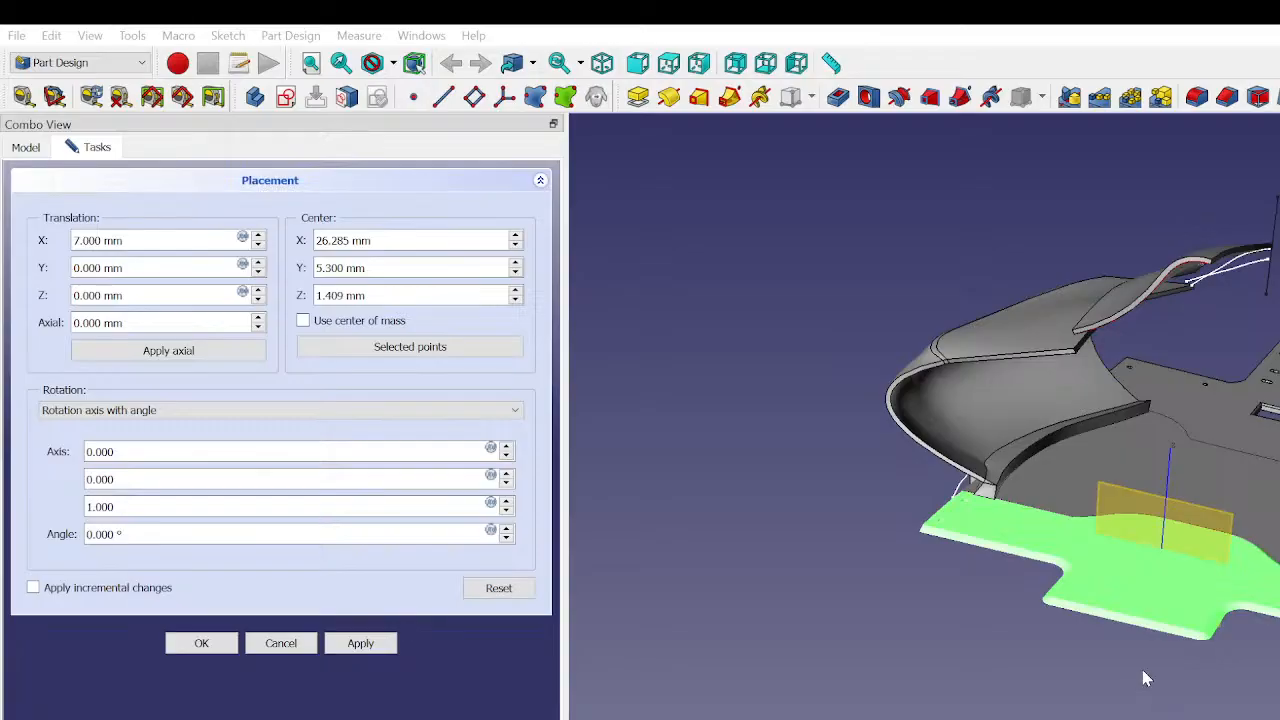
key("Return")
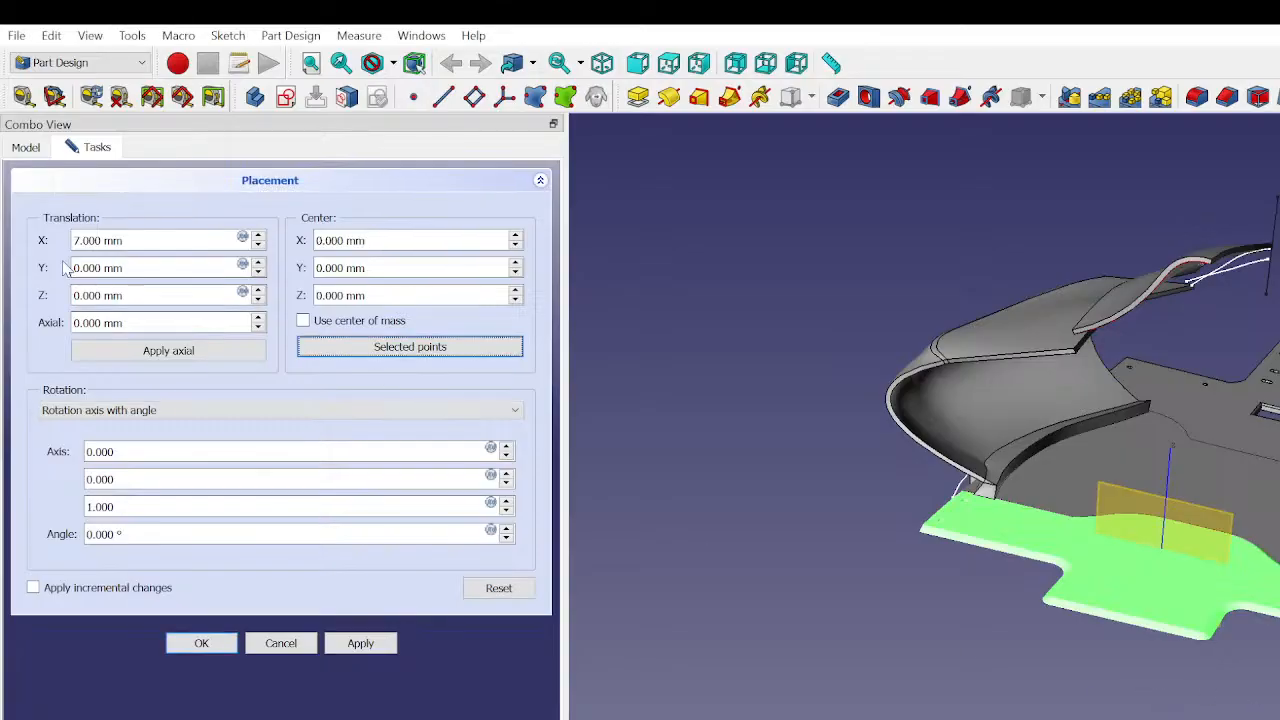
- Try stepping the X translation to 9 mm and the rotation axis's y component to -1
left_click(112, 239)
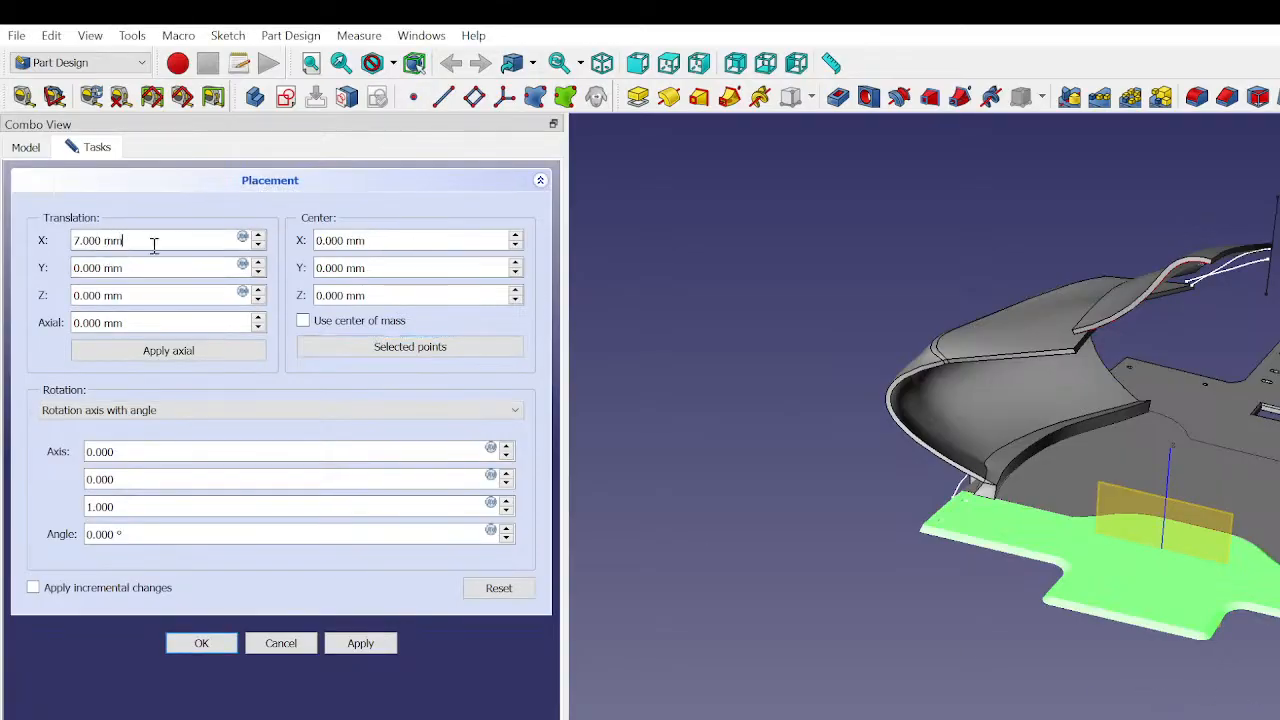
scroll(141, 239, "up", 4)
scroll(141, 239, "down", 2)
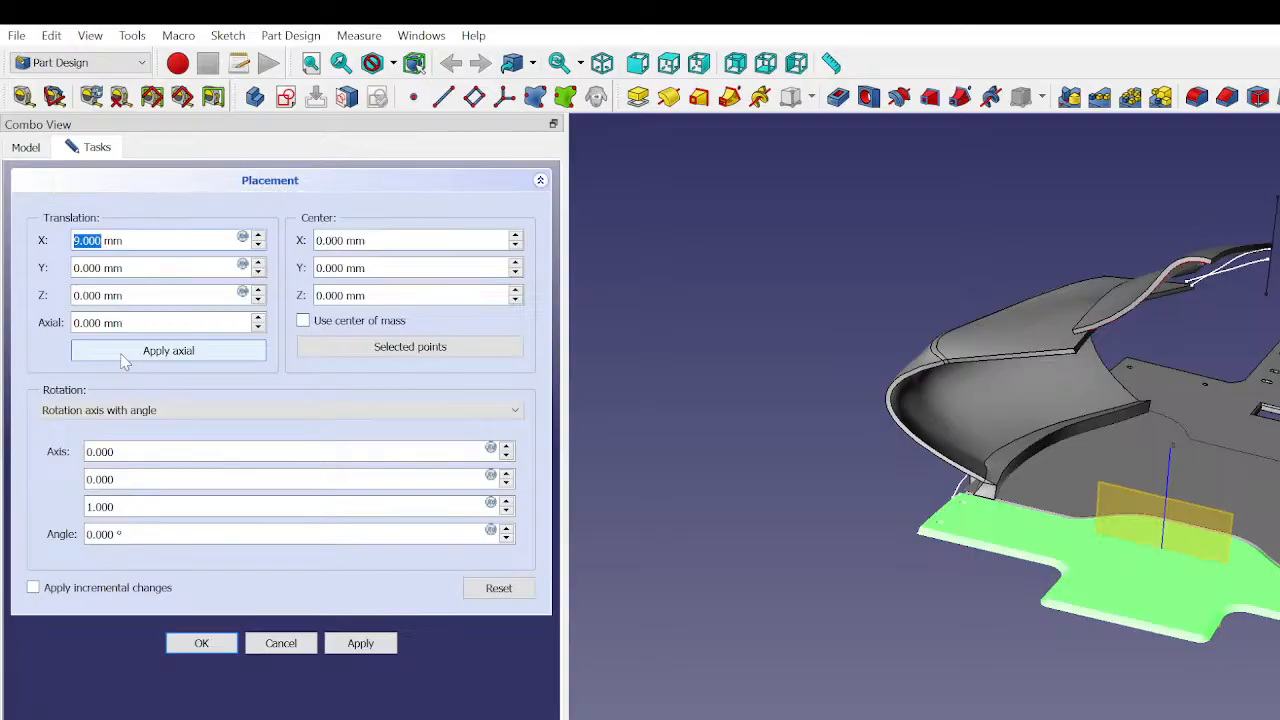
scroll(148, 485, "down", 1)
scroll(148, 500, "down", 1)
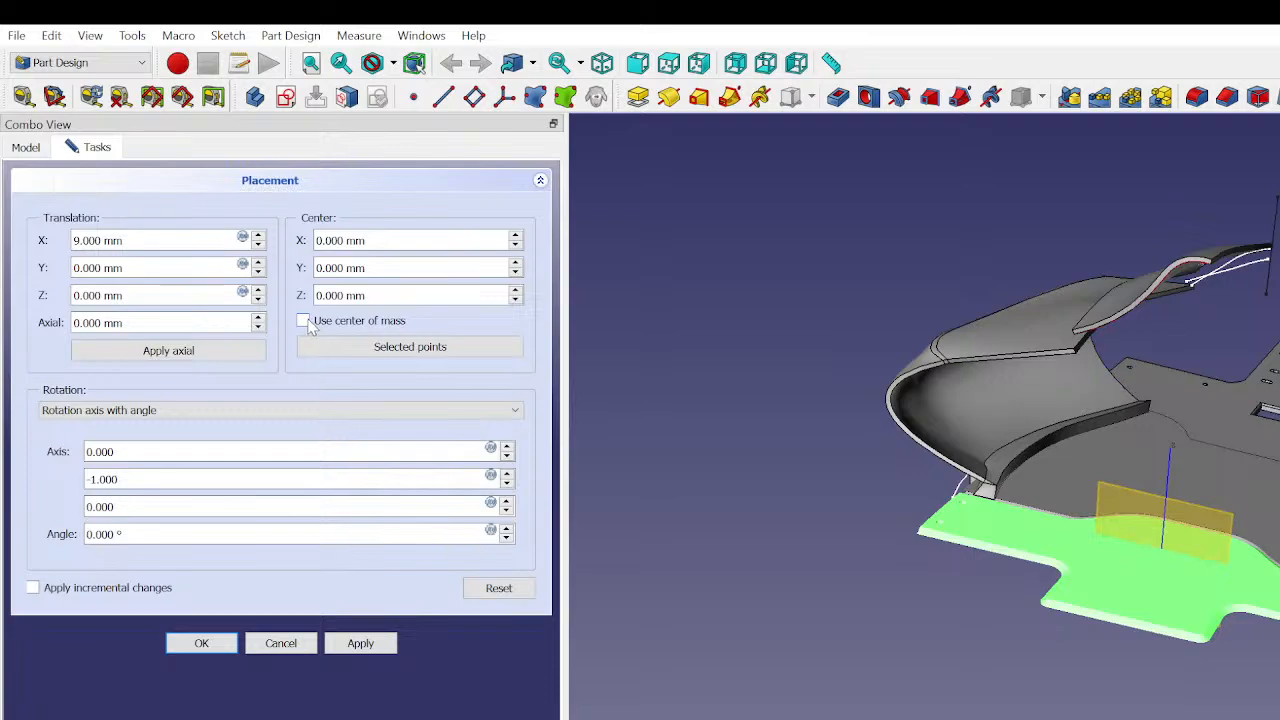
- Try setting the rotation center to X 14 mm and Y 8 mm
scroll(503, 246, "up", 3)
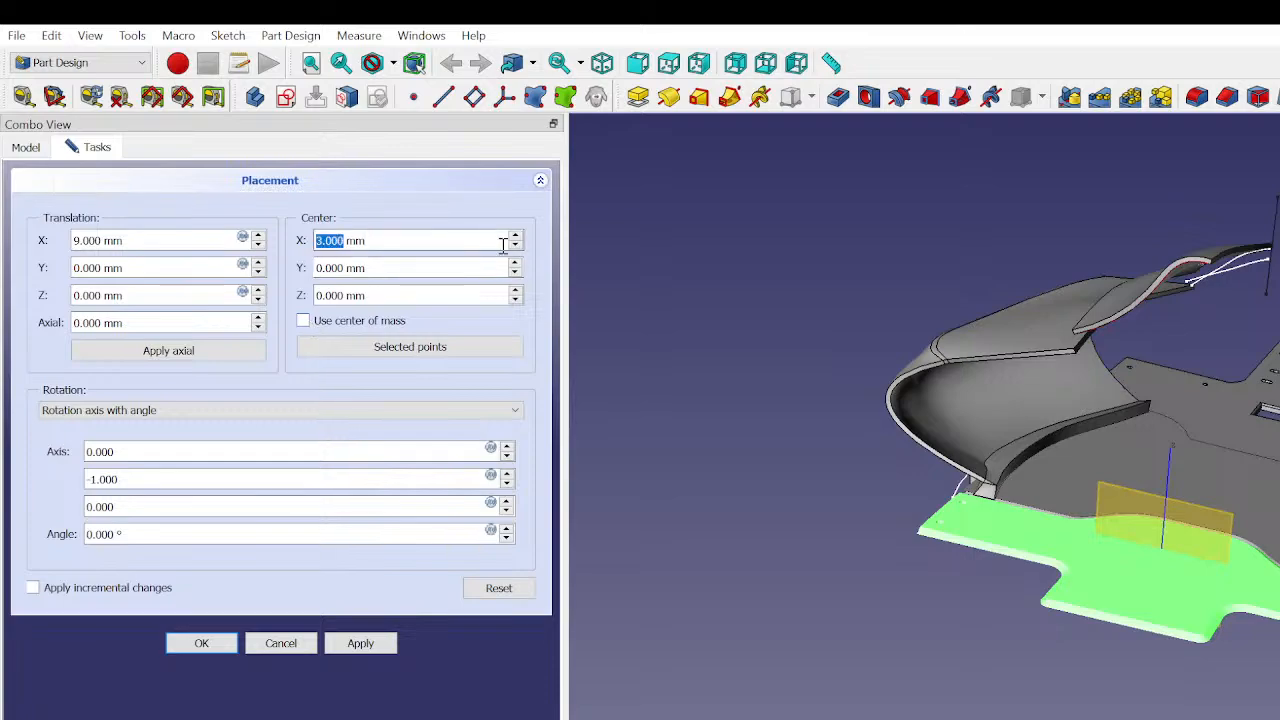
scroll(325, 245, "up", 5)
scroll(1042, 590, "up", 4)
middle_click_drag(1063, 700, 1180, 600)
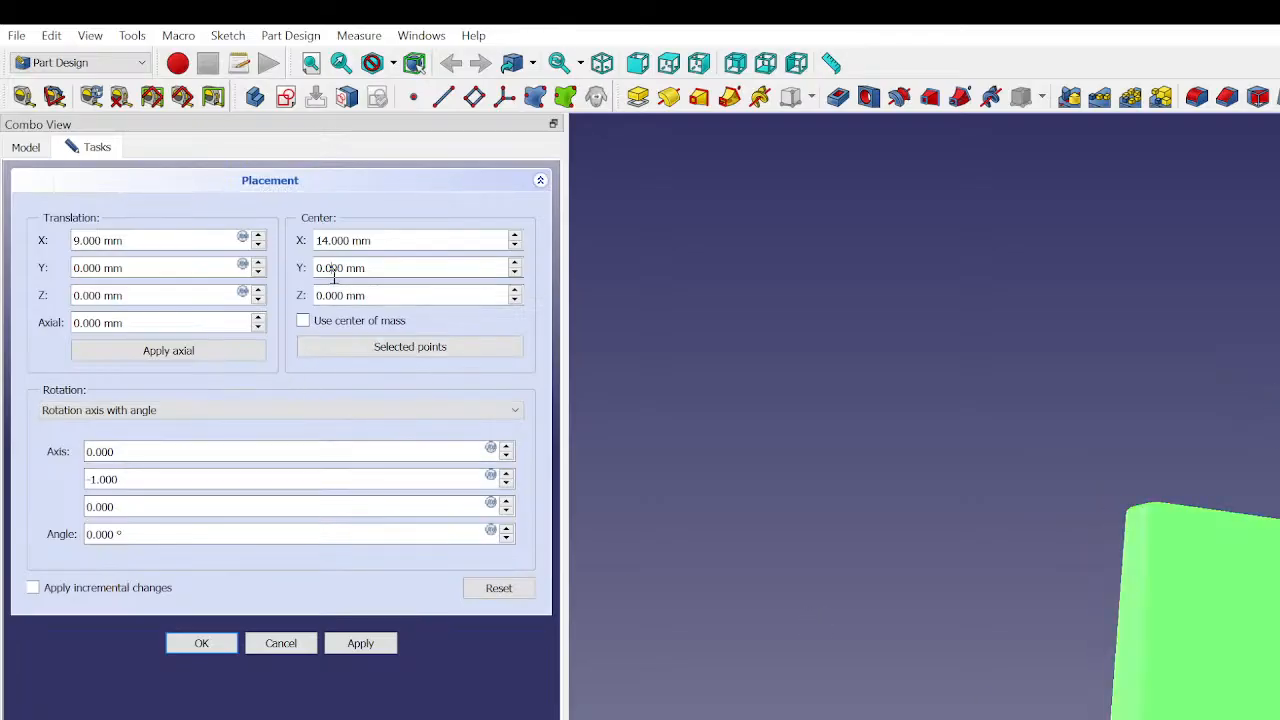
scroll(335, 268, "up", 8)
left_click(346, 375)
middle_click_drag(1230, 690, 1274, 694)
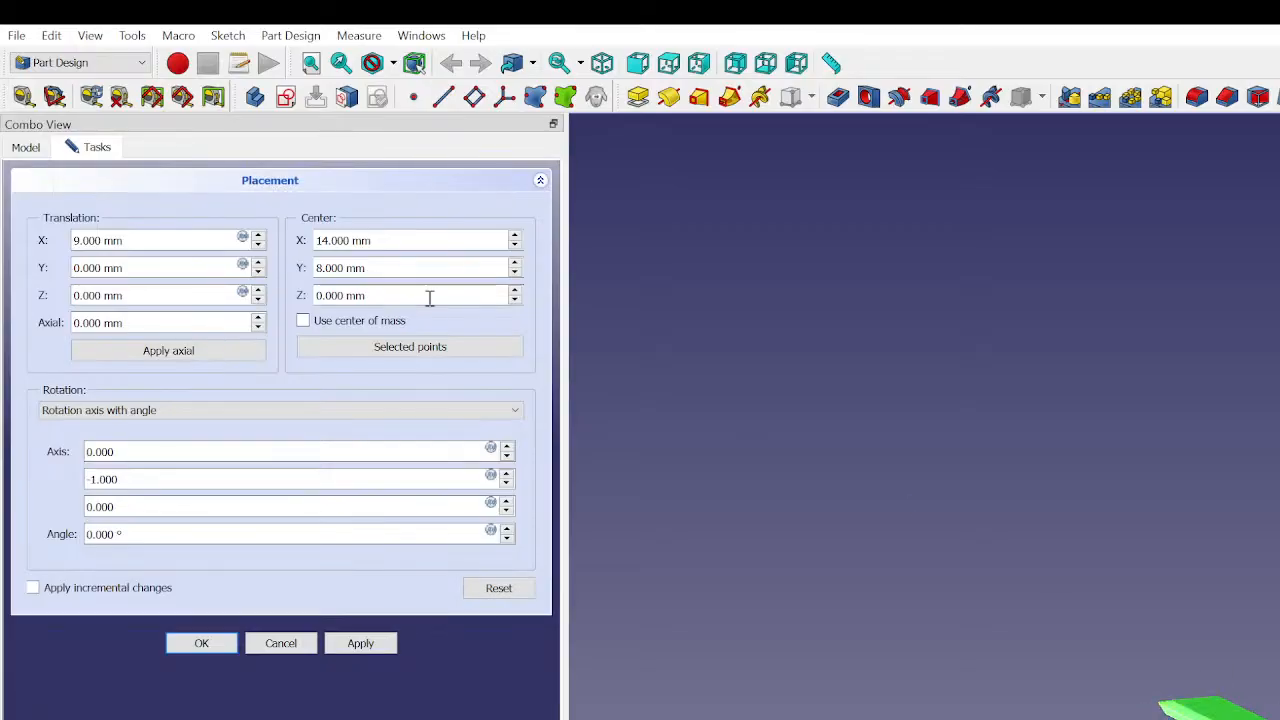
- Enable center of mass and step the X translation back down to 0 mm
left_click(303, 320)
left_click(304, 321)
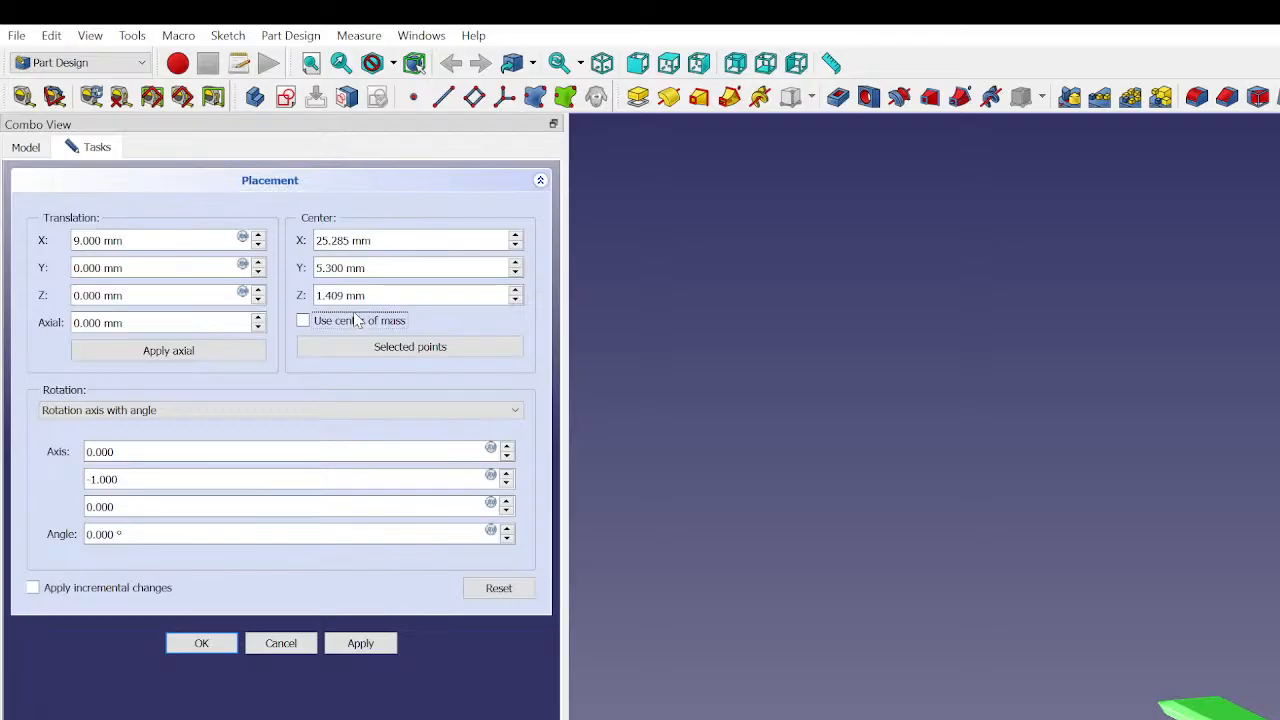
left_click(310, 320)
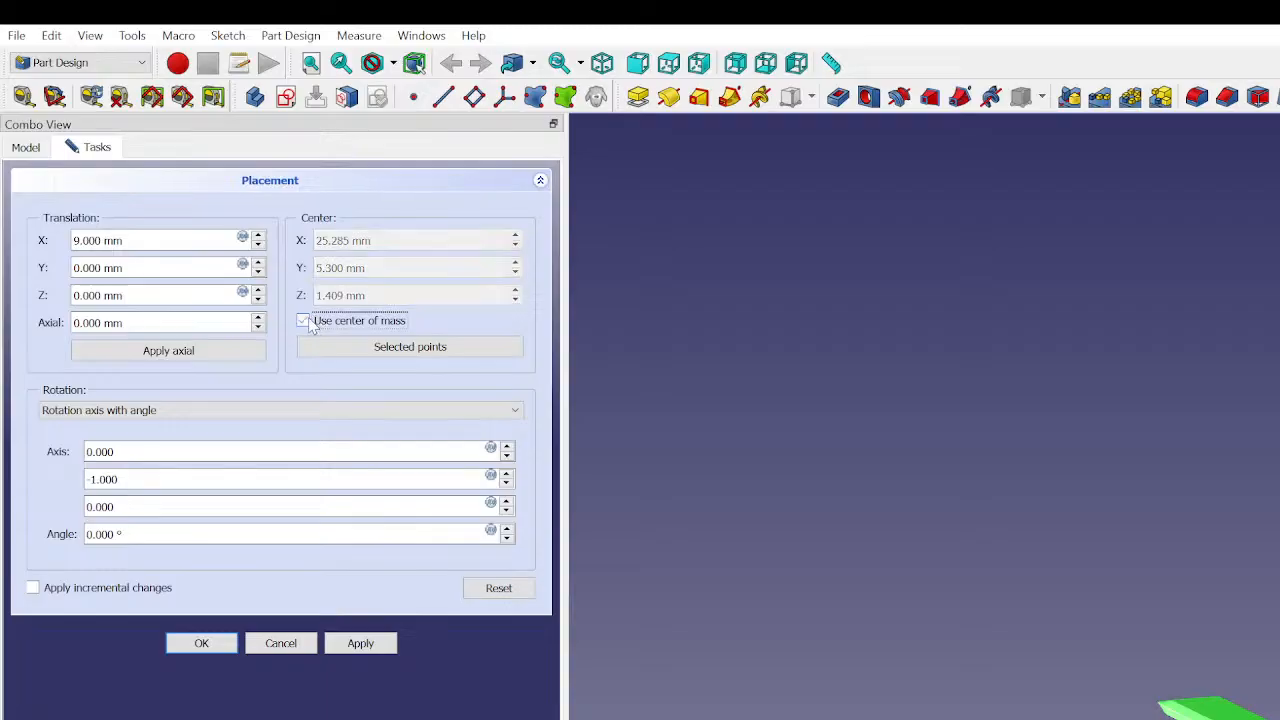
left_click(136, 238)
scroll(136, 238, "up", 1)
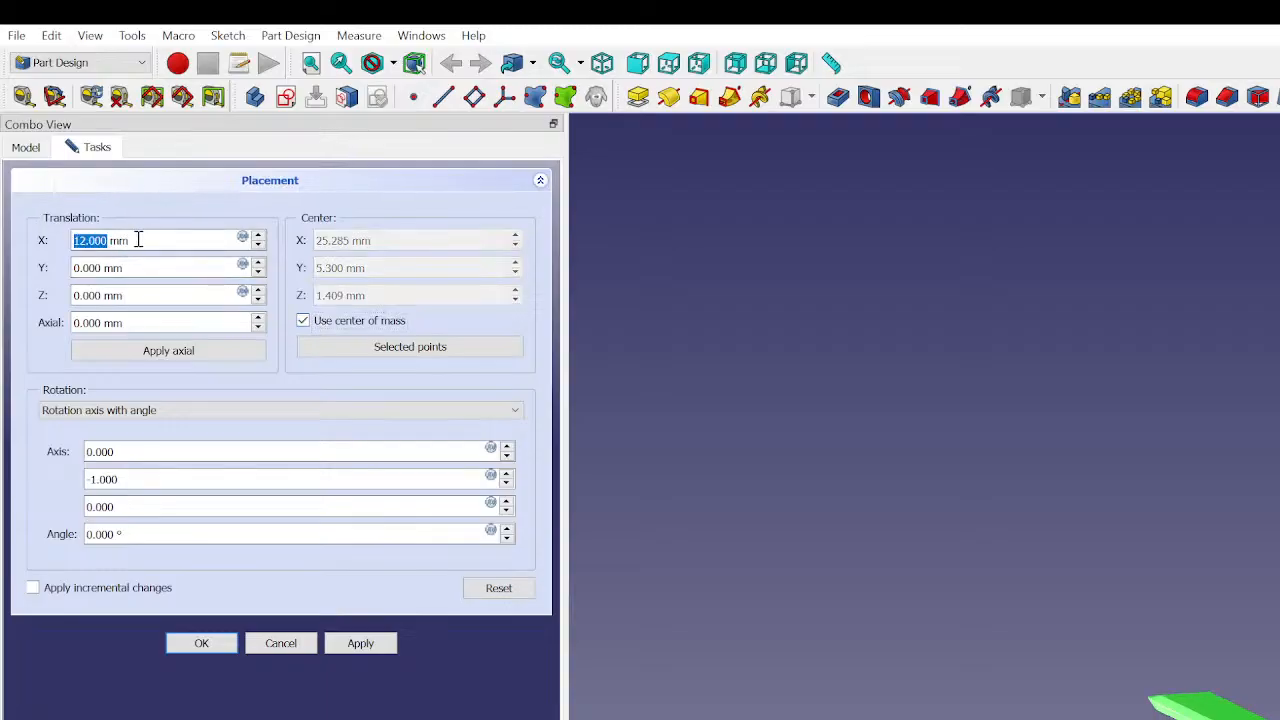
scroll(138, 239, "down", 5)
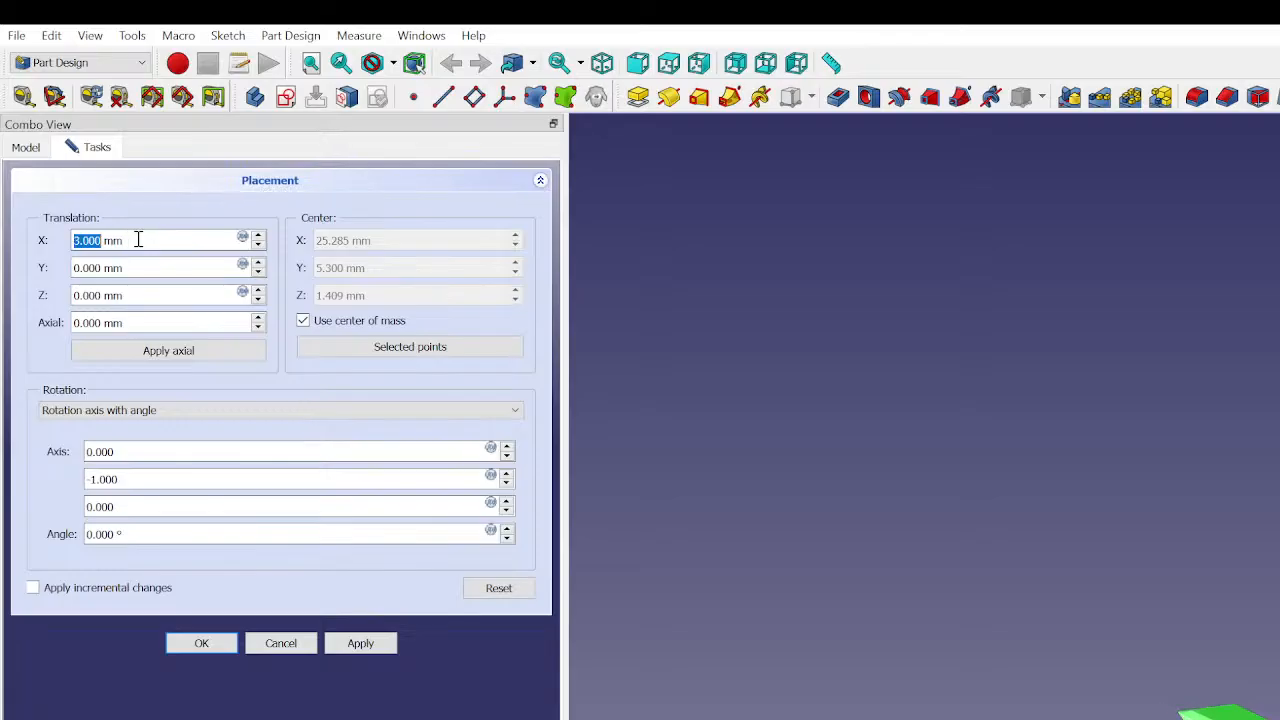
scroll(138, 239, "down", 4)
scroll(138, 240, "down", 1)
left_click(139, 202)
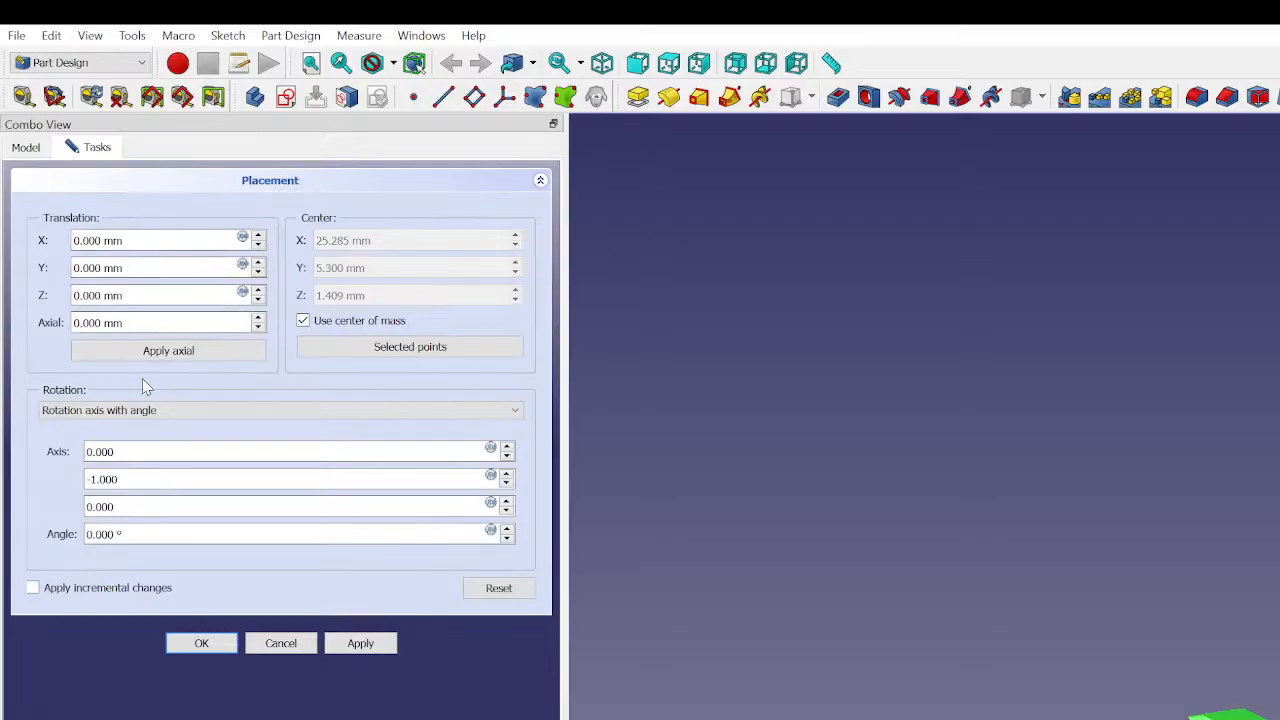
- Disable center of mass and take the rotation center from the selected points on the mesh
middle_click_drag(1159, 613, 1270, 505)
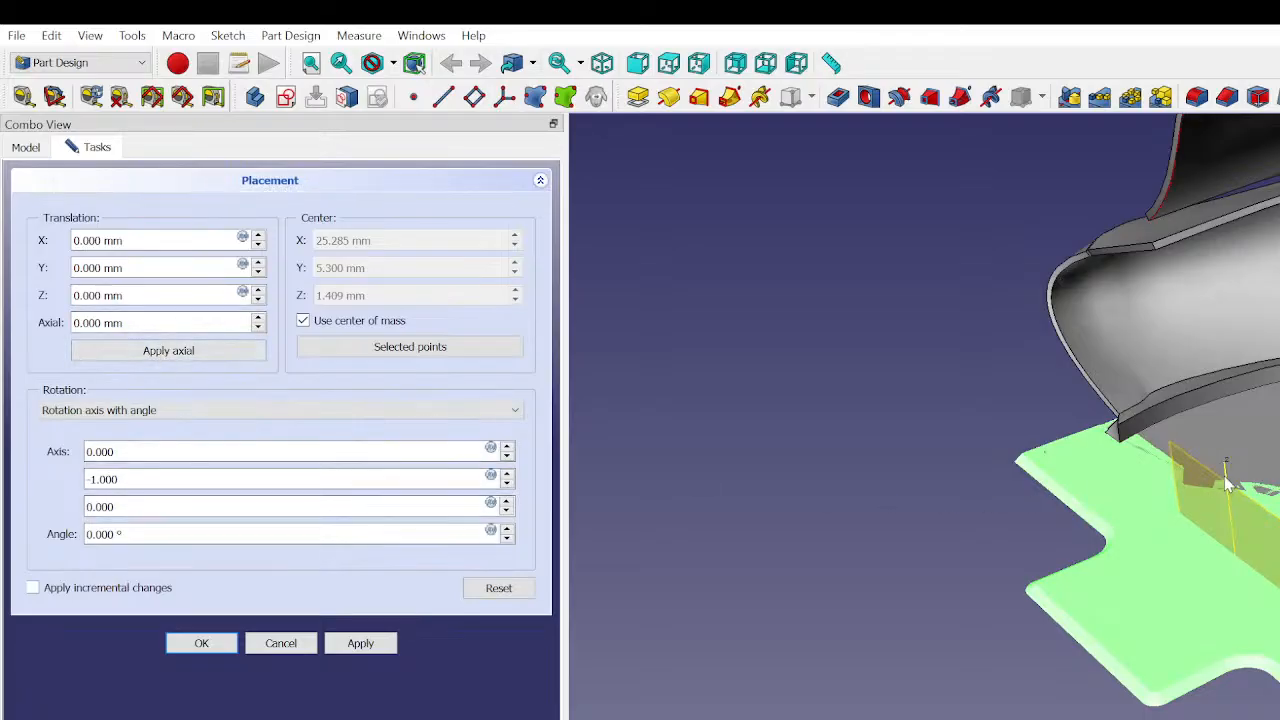
left_click(145, 353)
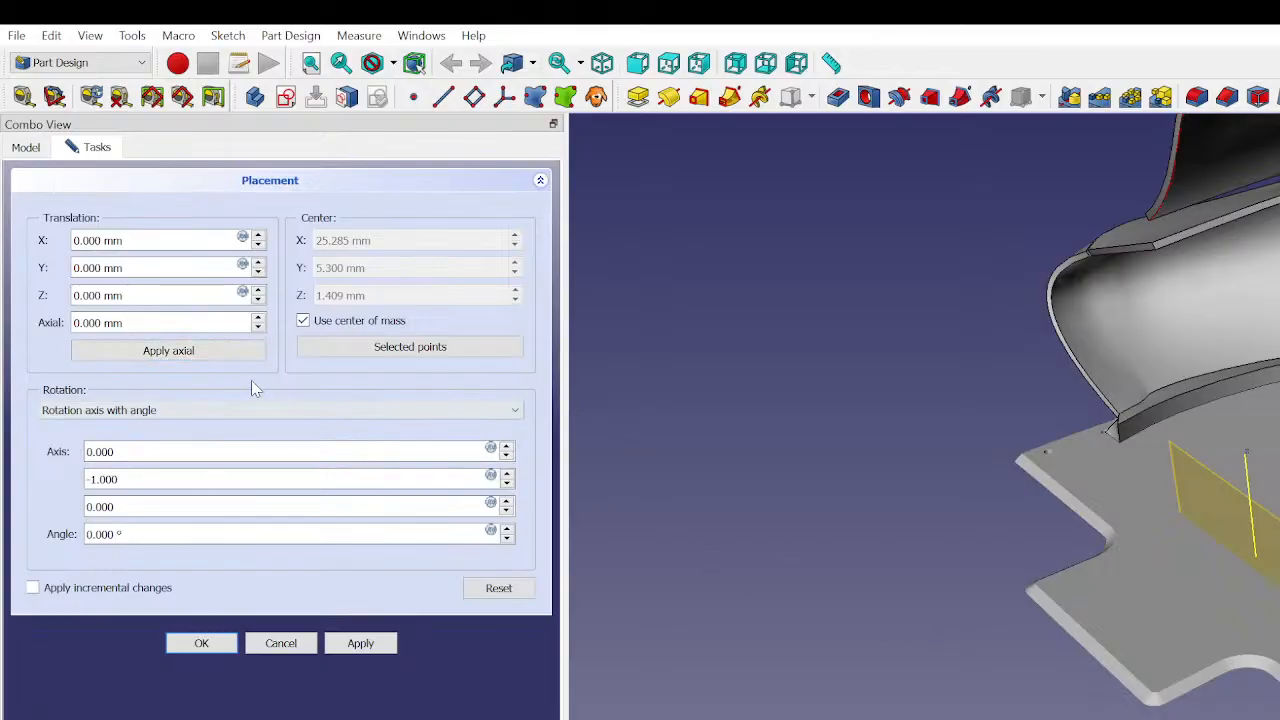
middle_click_drag(1121, 609, 1188, 575)
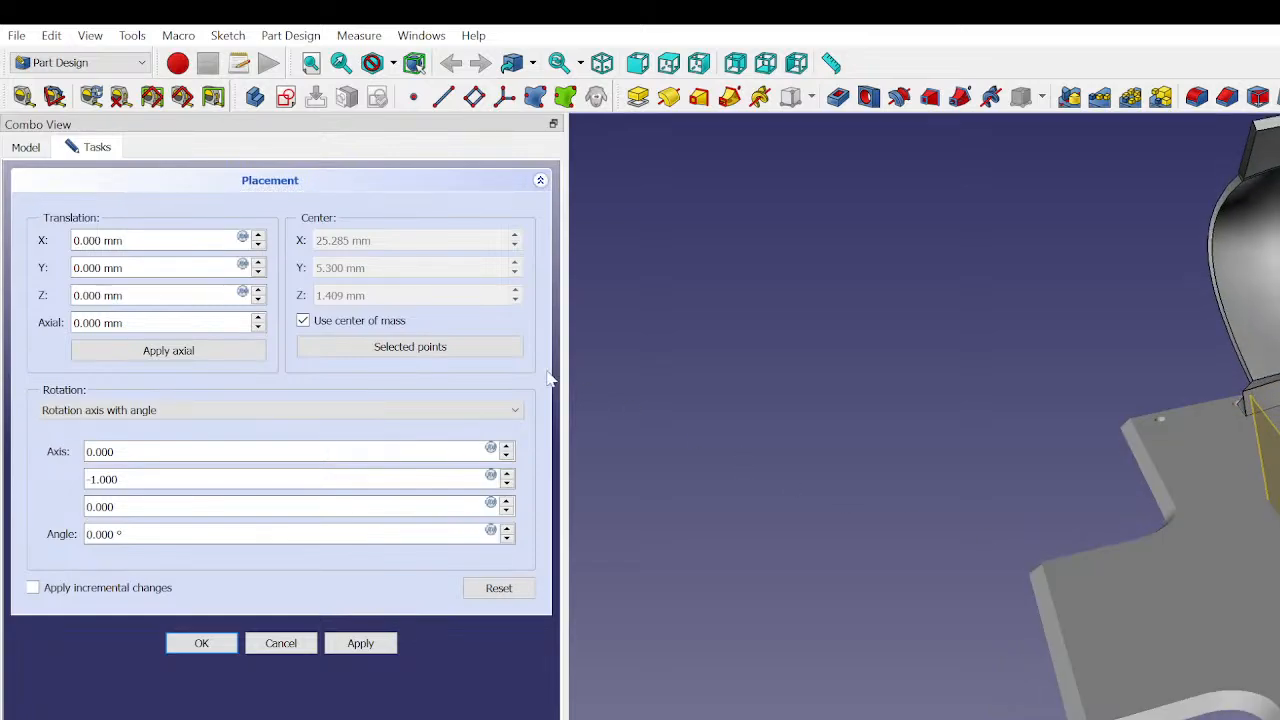
left_click(303, 321)
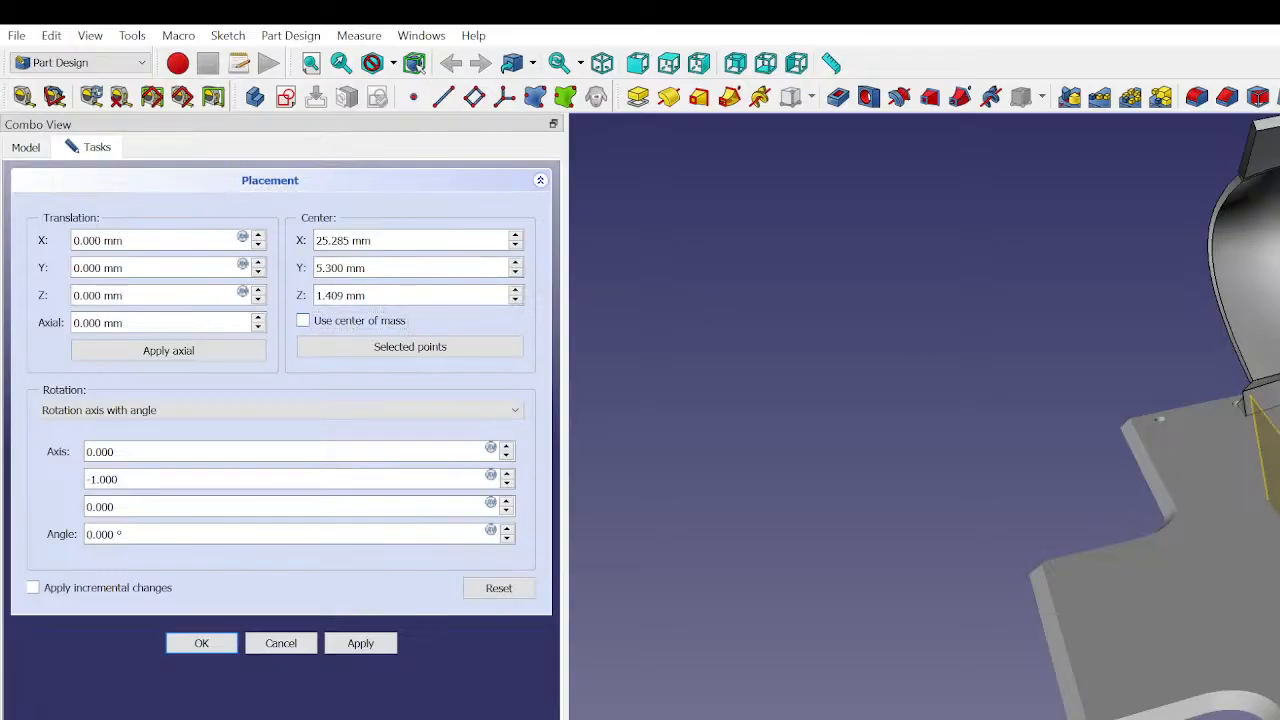
left_click(412, 348)
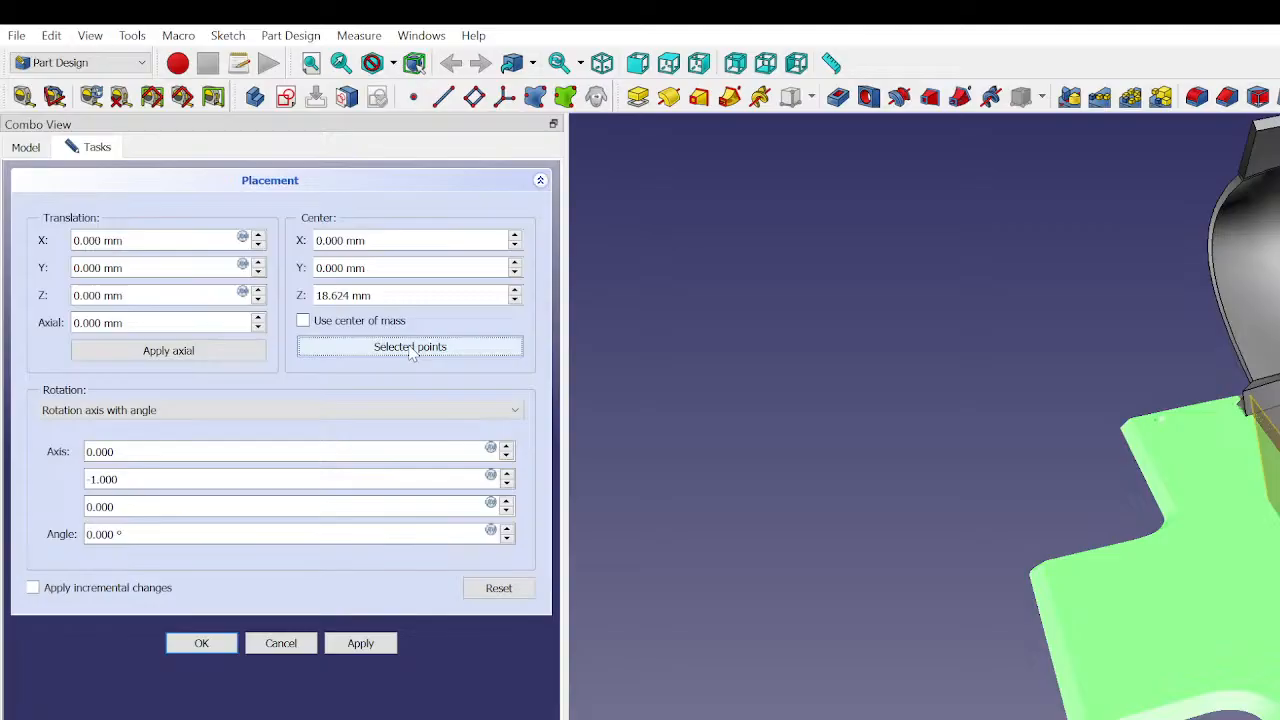
left_click(338, 387)
middle_click_drag(1240, 480, 1203, 490)
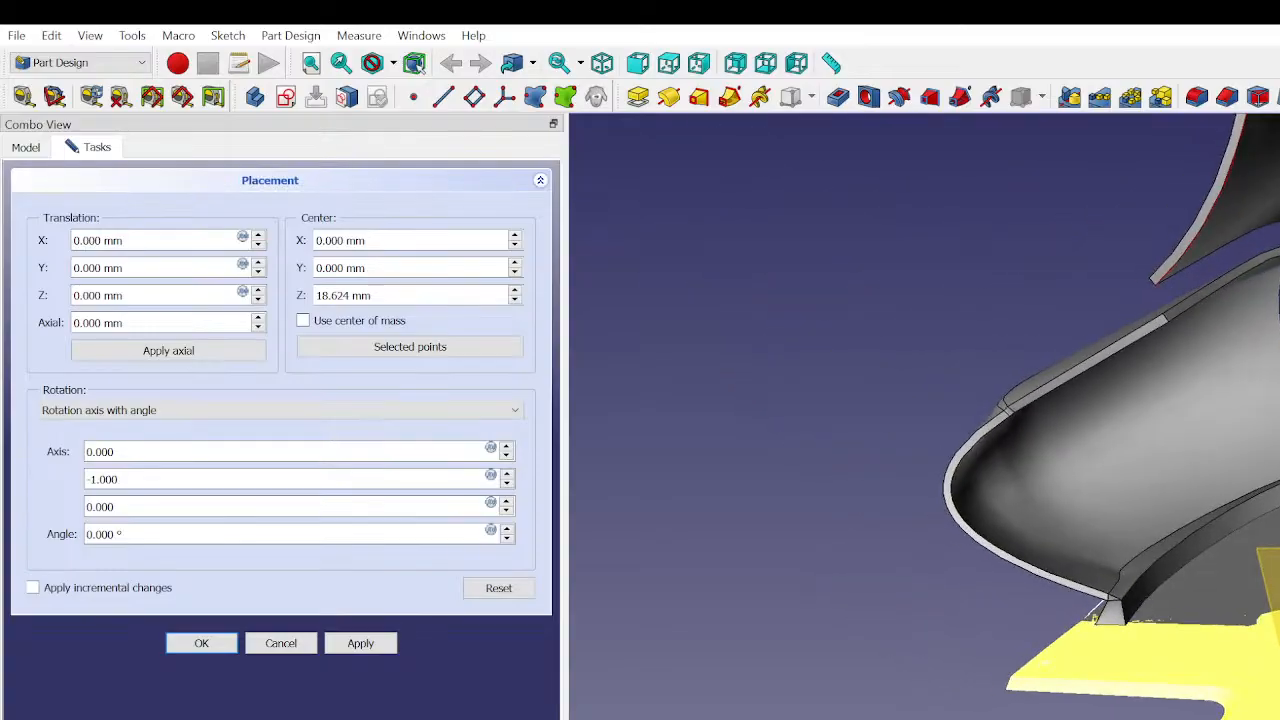
- Reset the mesh placement, take the rotation center from selected points, and apply the placement
left_click(509, 591)
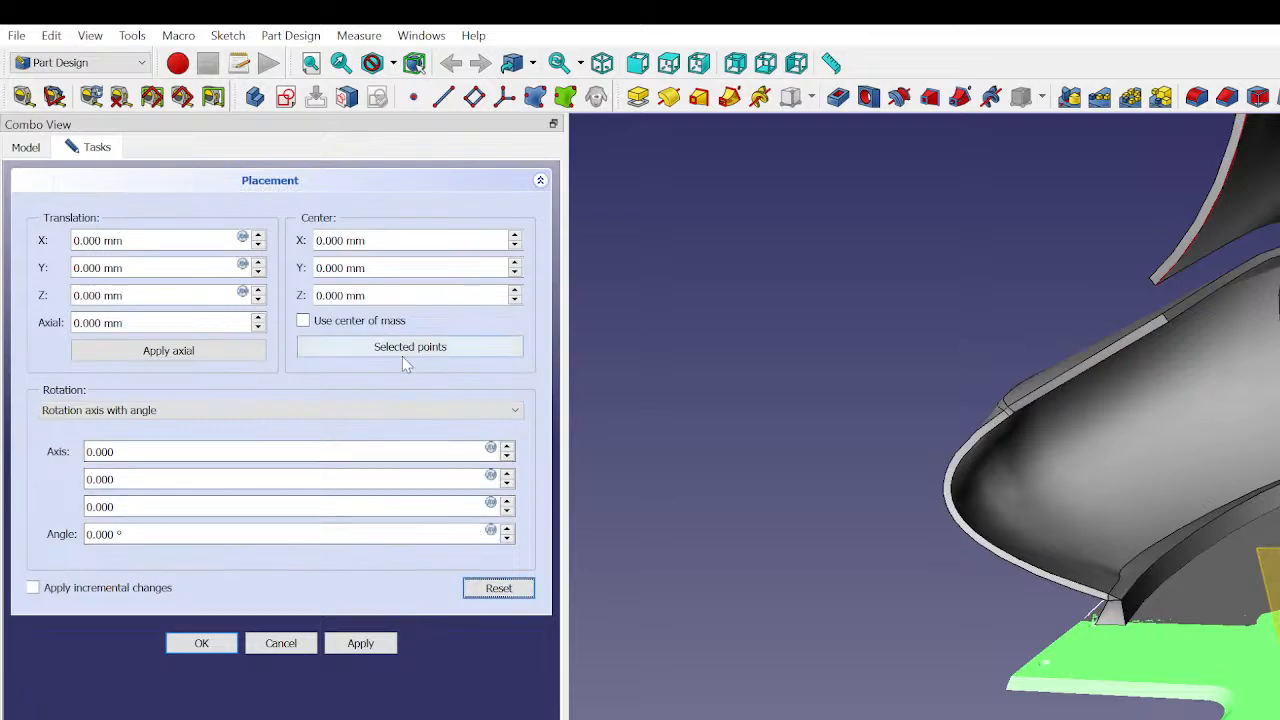
middle_click_drag(777, 686, 792, 700)
middle_click_drag(1252, 672, 1196, 666)
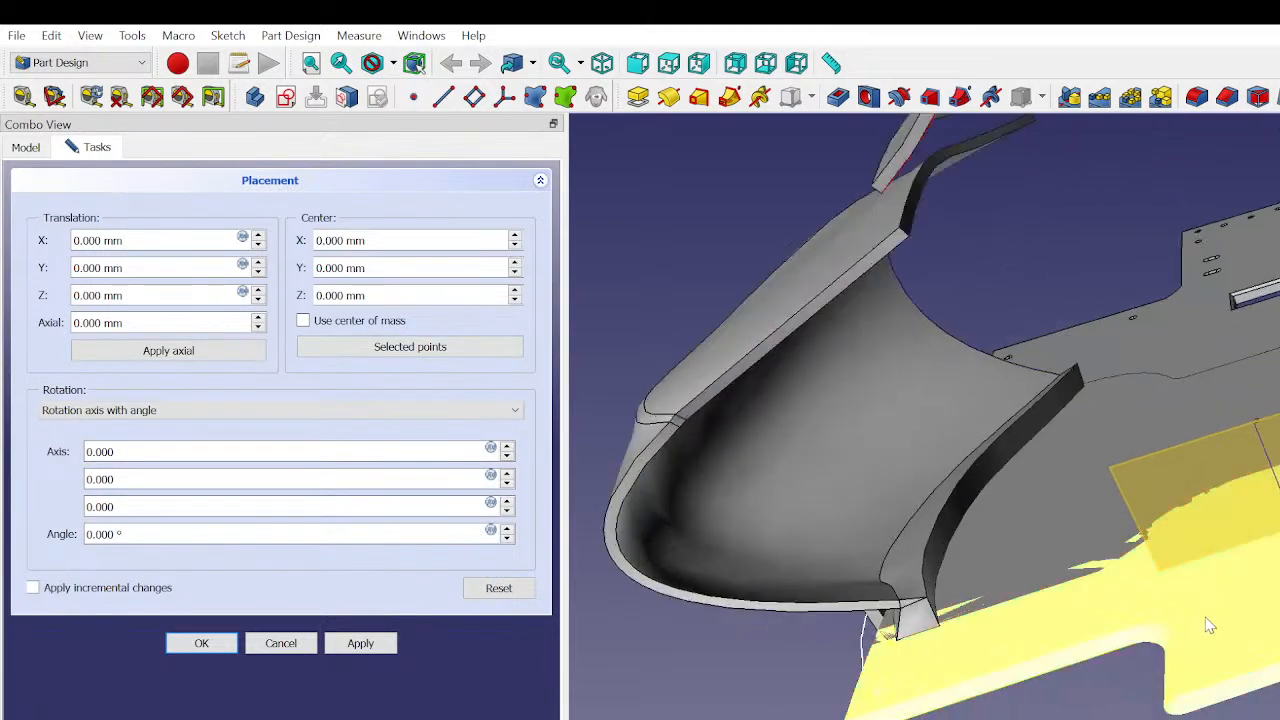
middle_click_drag(1207, 619, 1270, 577)
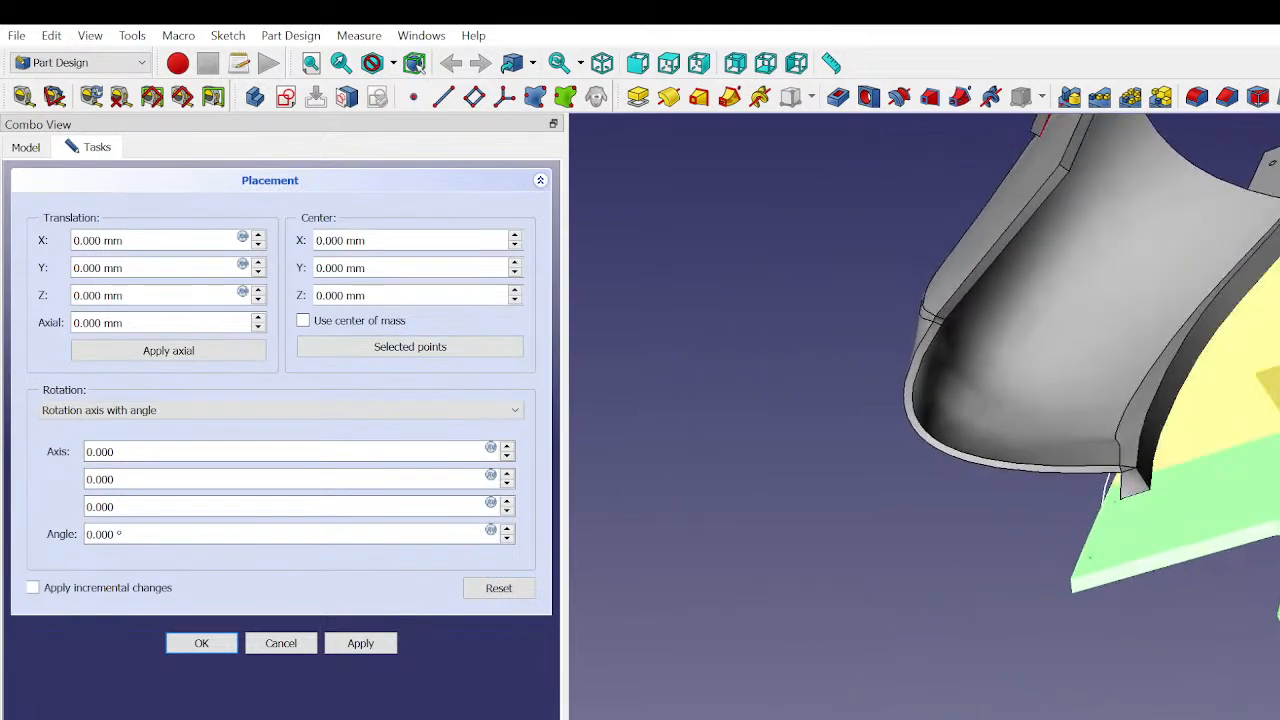
left_click(1266, 490)
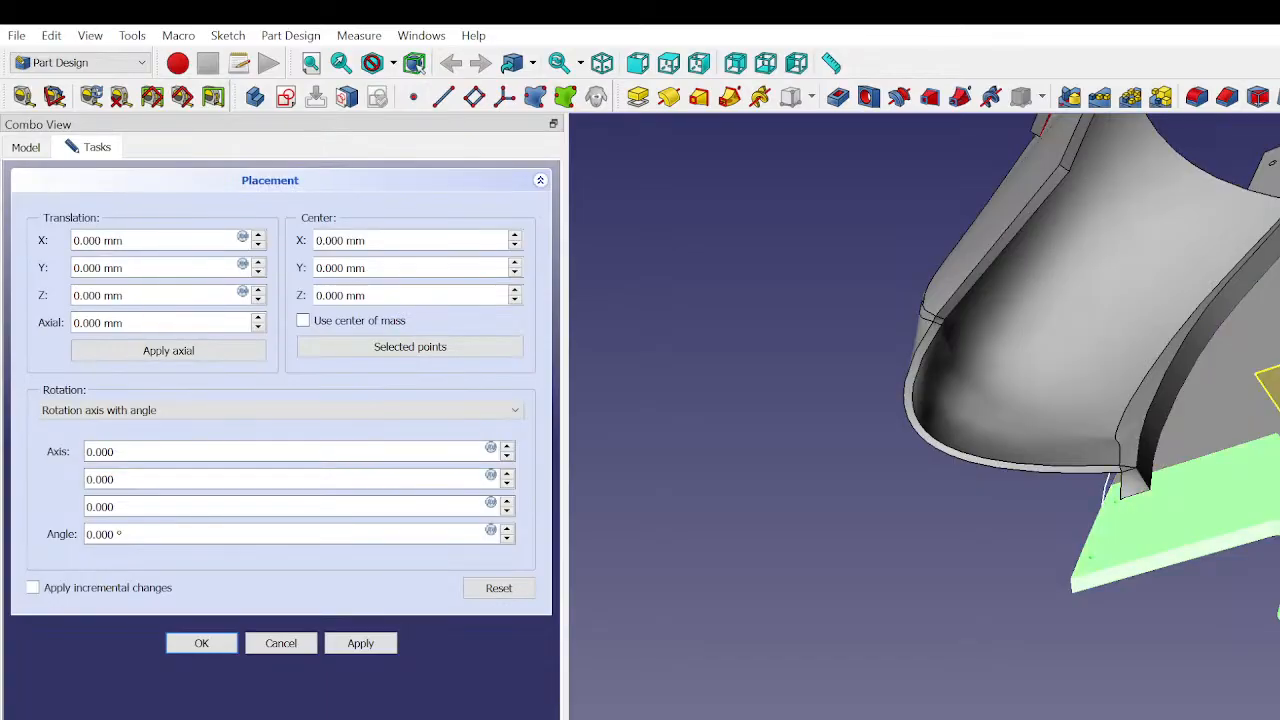
middle_click_drag(1262, 488, 1184, 414)
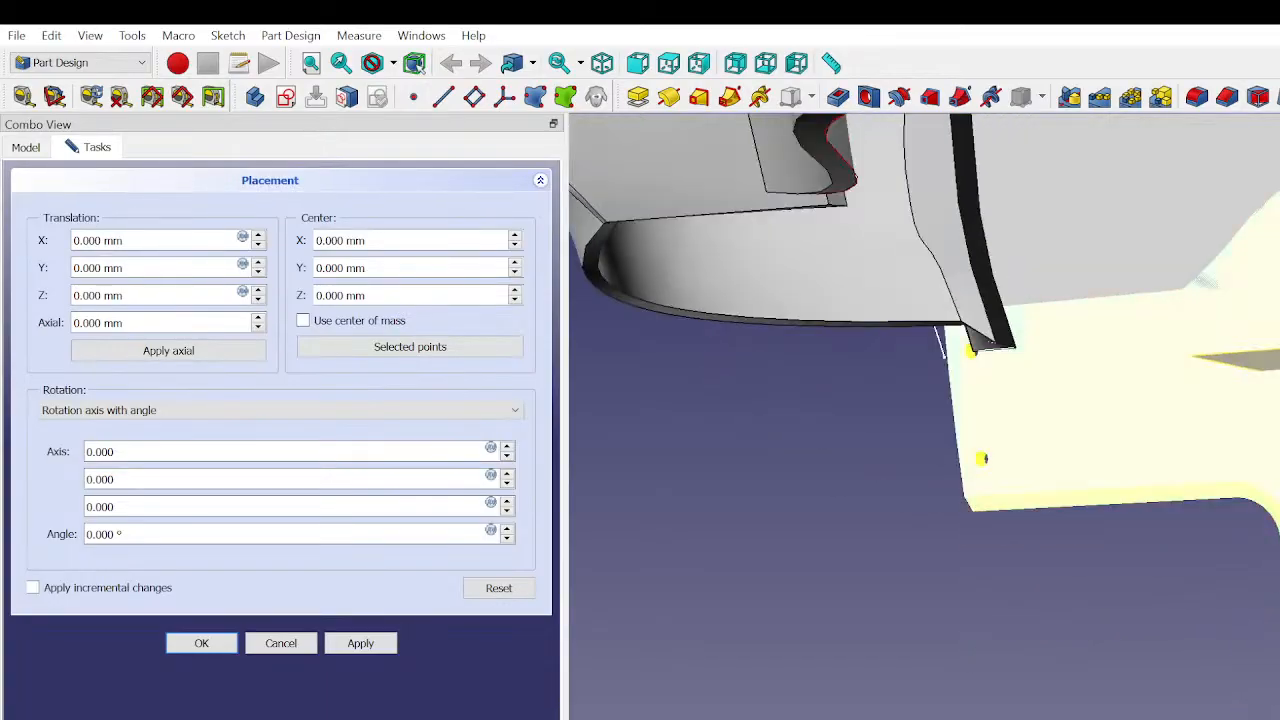
left_click(340, 347)
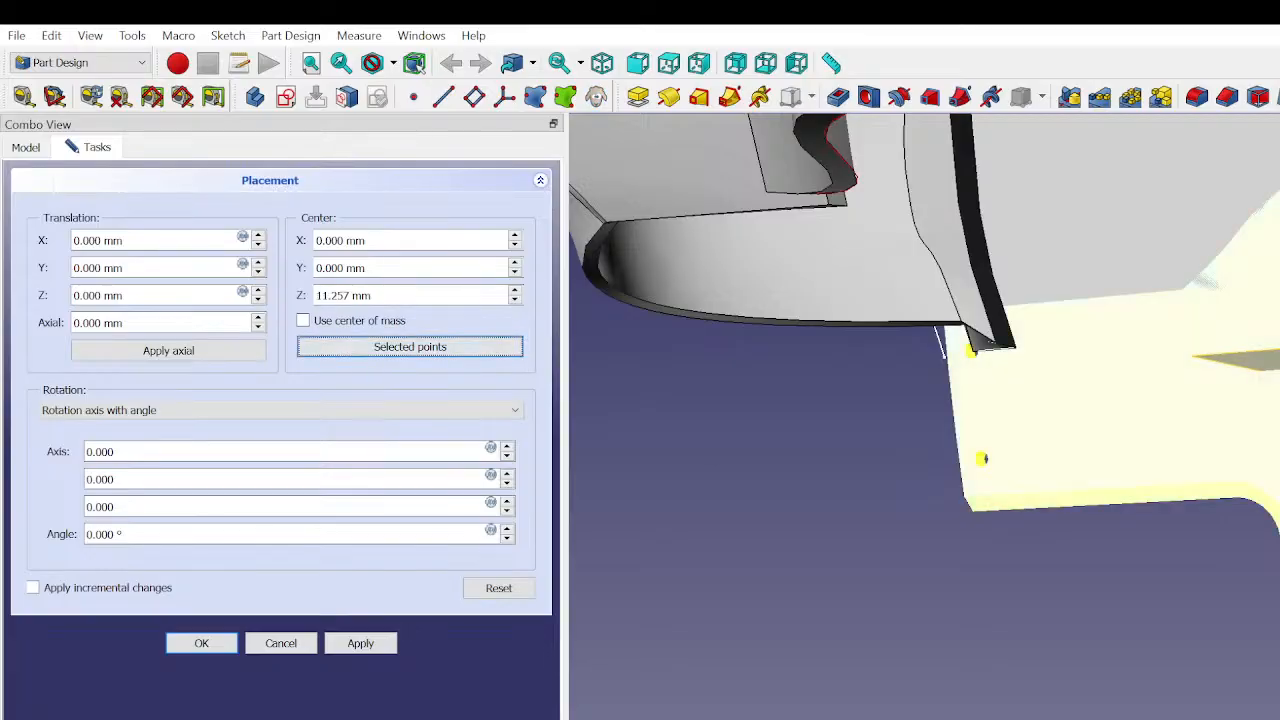
middle_click_drag(1188, 412, 1279, 548)
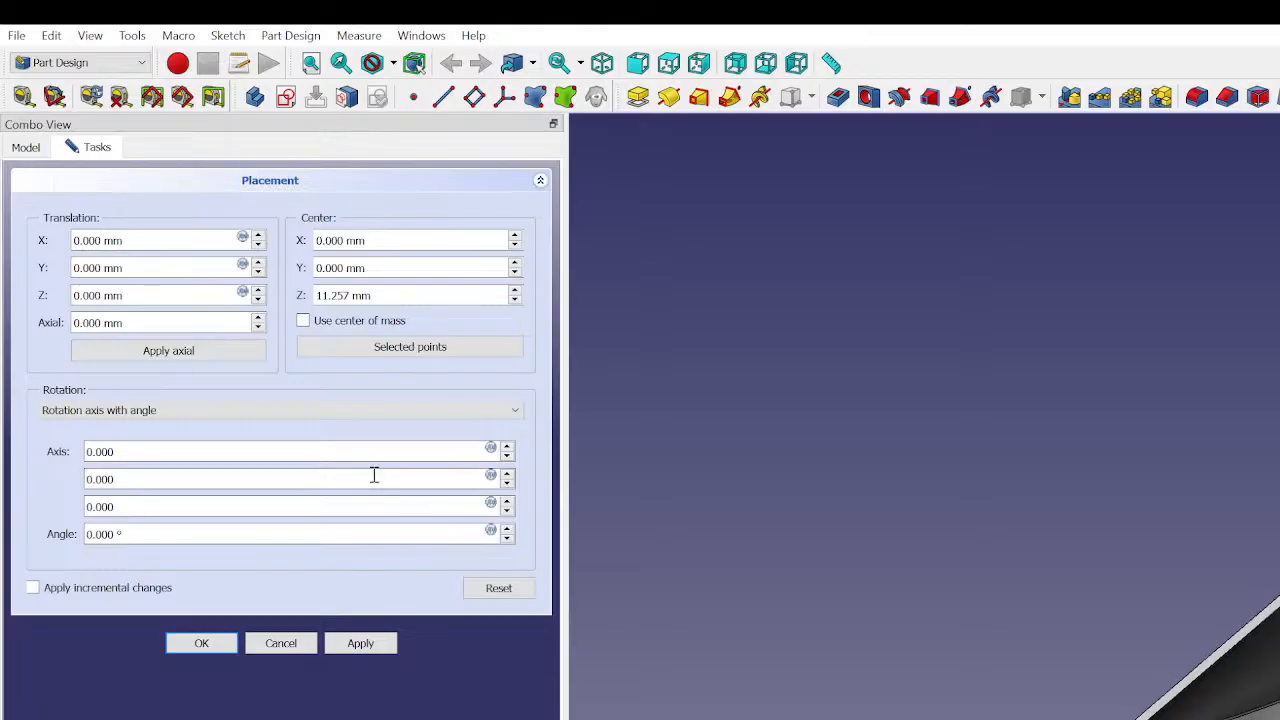
left_click(360, 645)
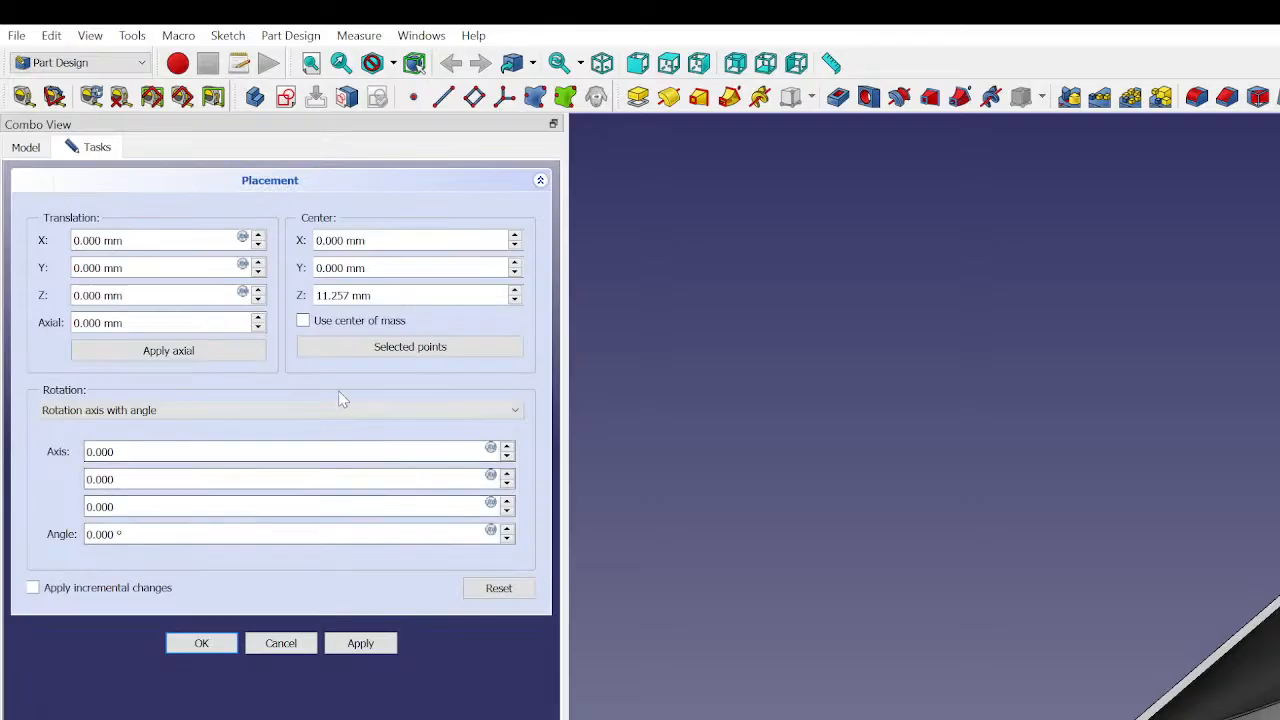
- Check Local_CS's attachment properties in the model tree and return to the placement task
left_click(26, 147)
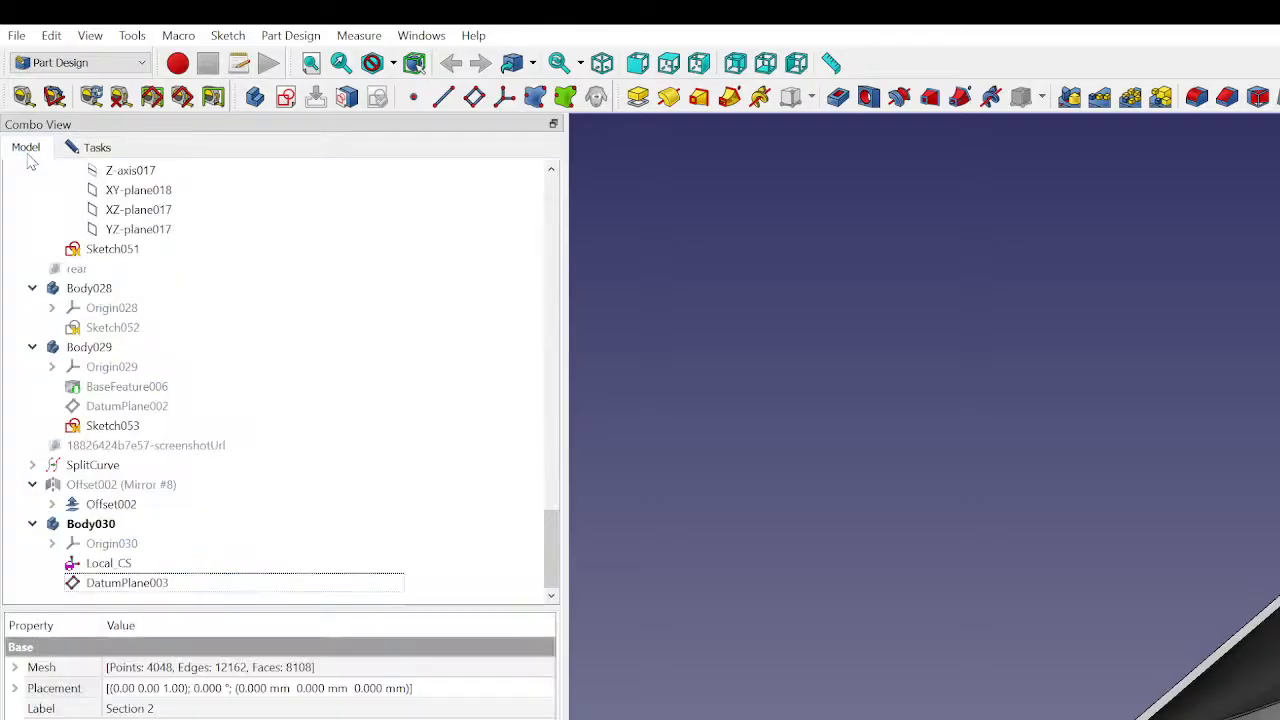
left_click(148, 568)
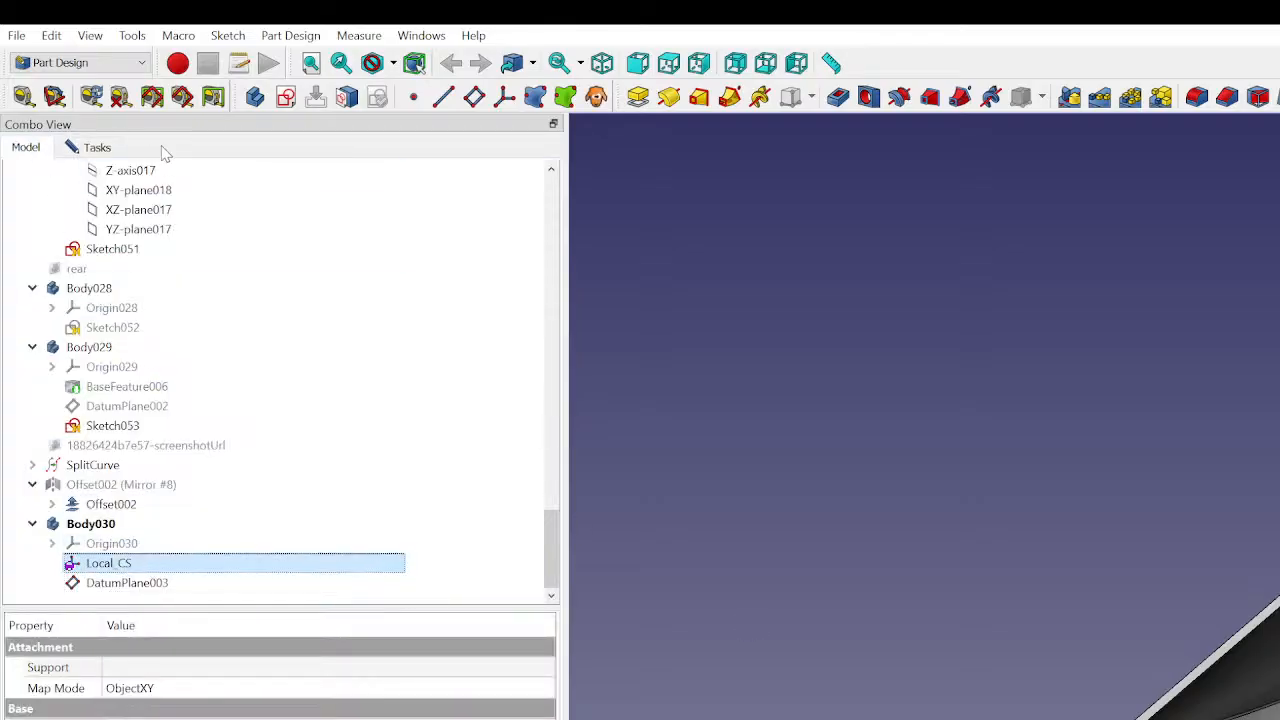
left_click(92, 147)
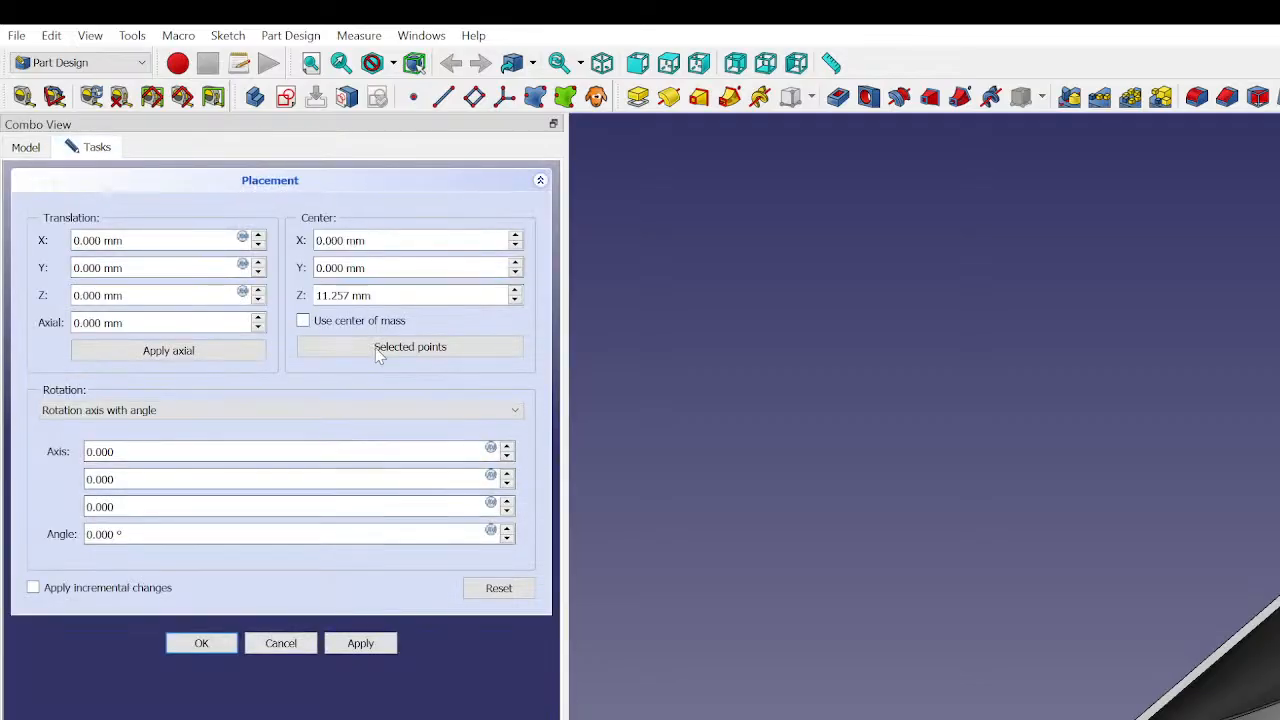
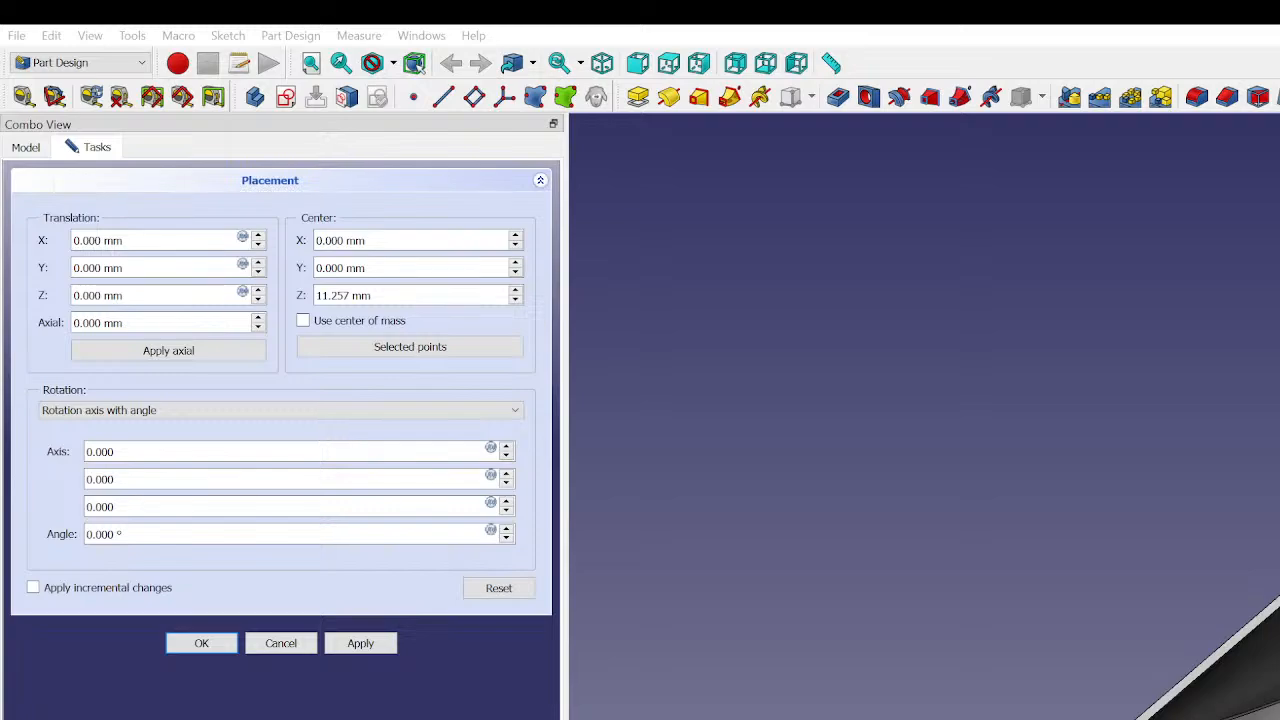
- Take the rotation center from the selected points on the bottom plate mesh, apply the placement and accept it
key("Return")
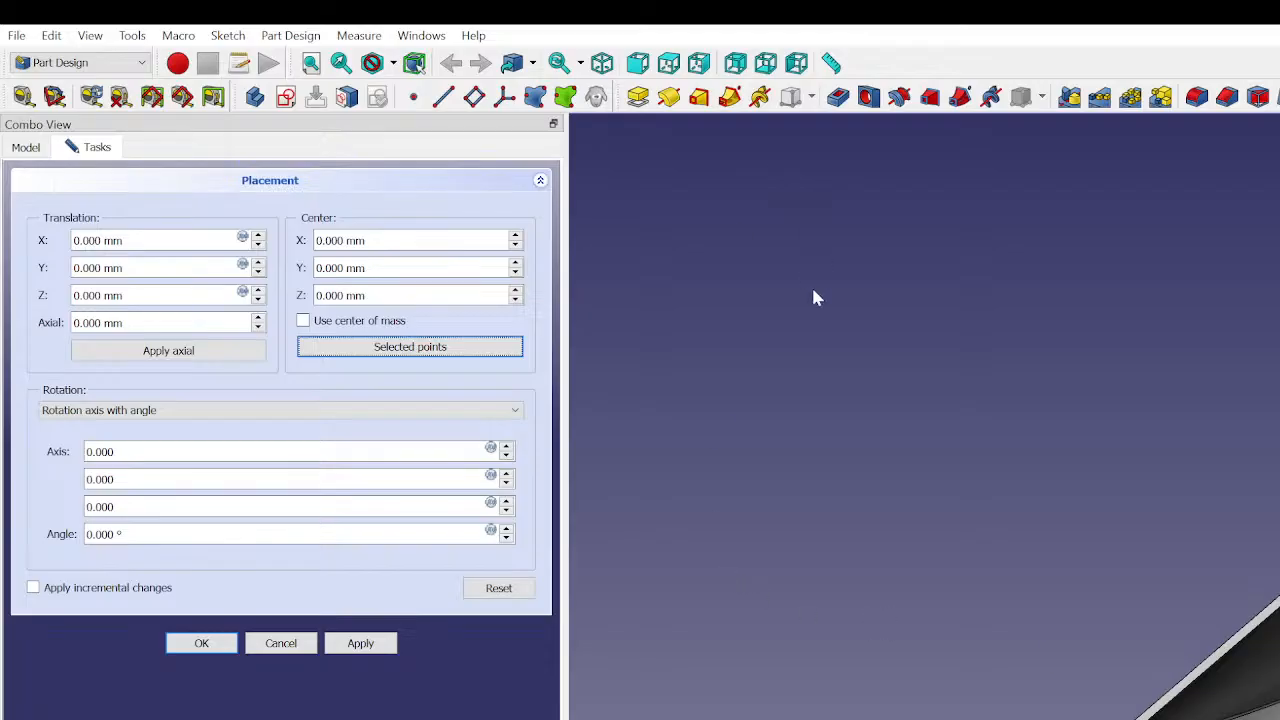
left_click(422, 382)
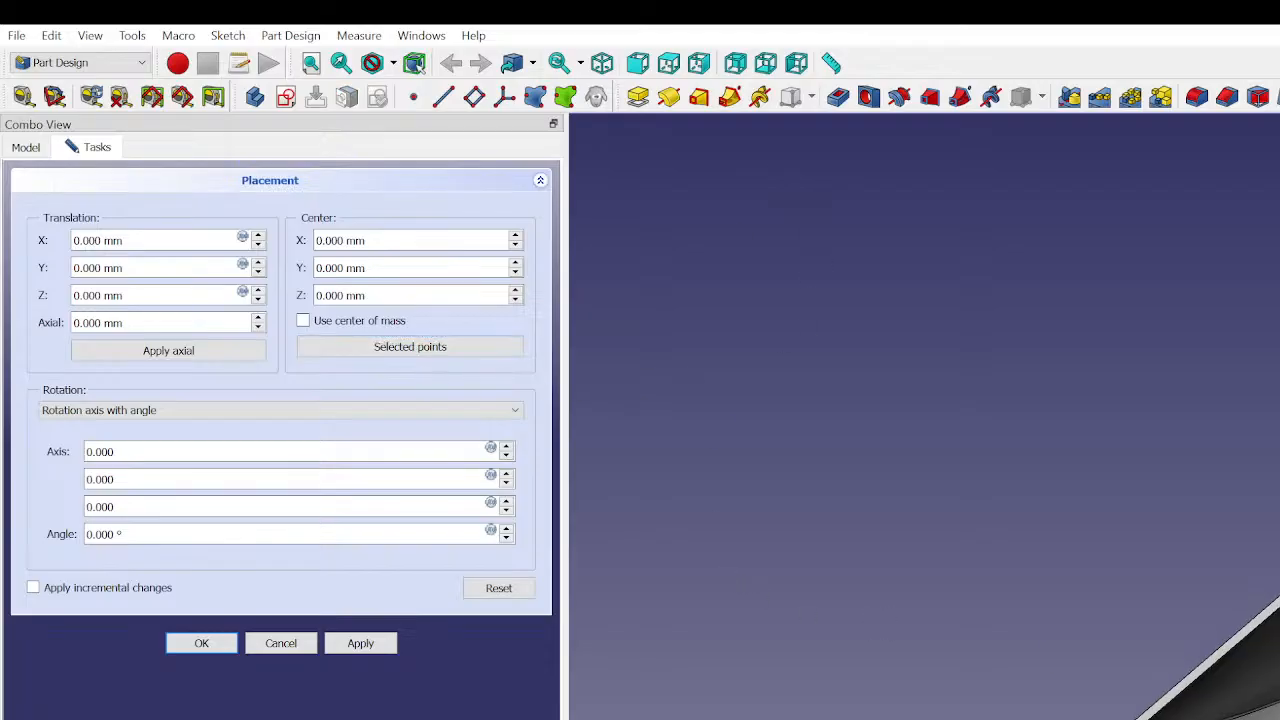
middle_click_drag(1240, 719, 1270, 700)
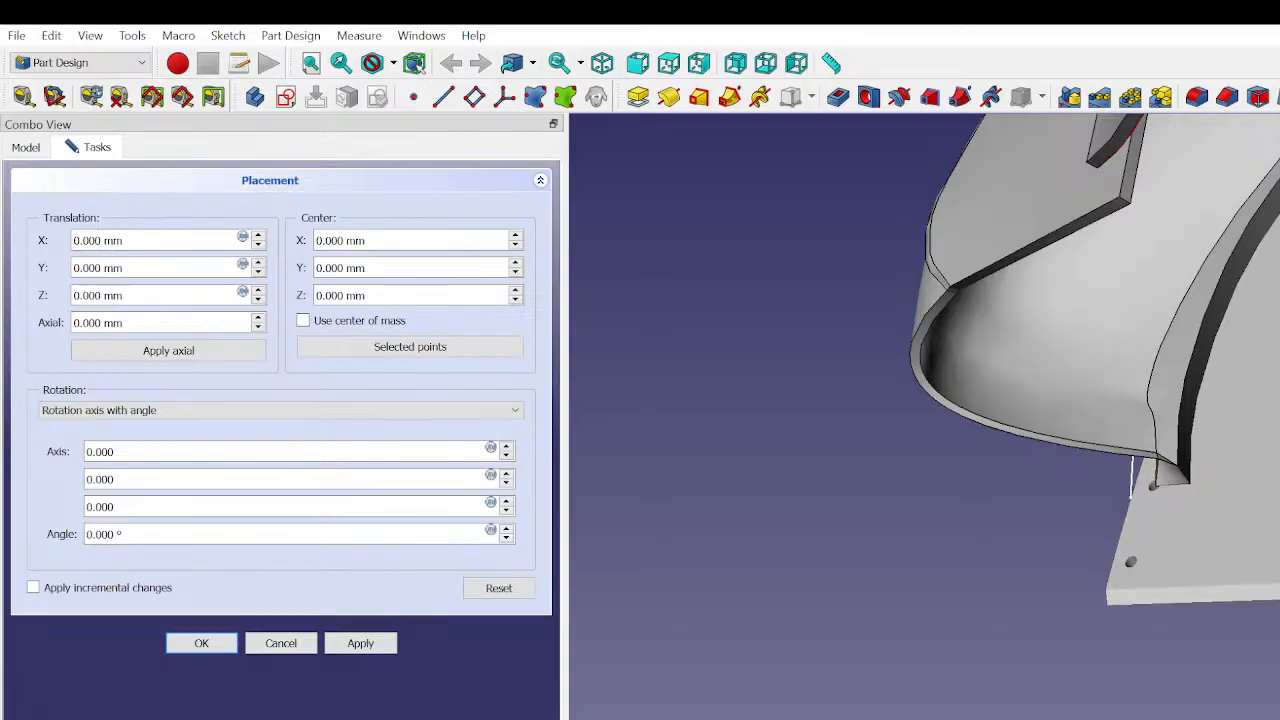
left_click(350, 350)
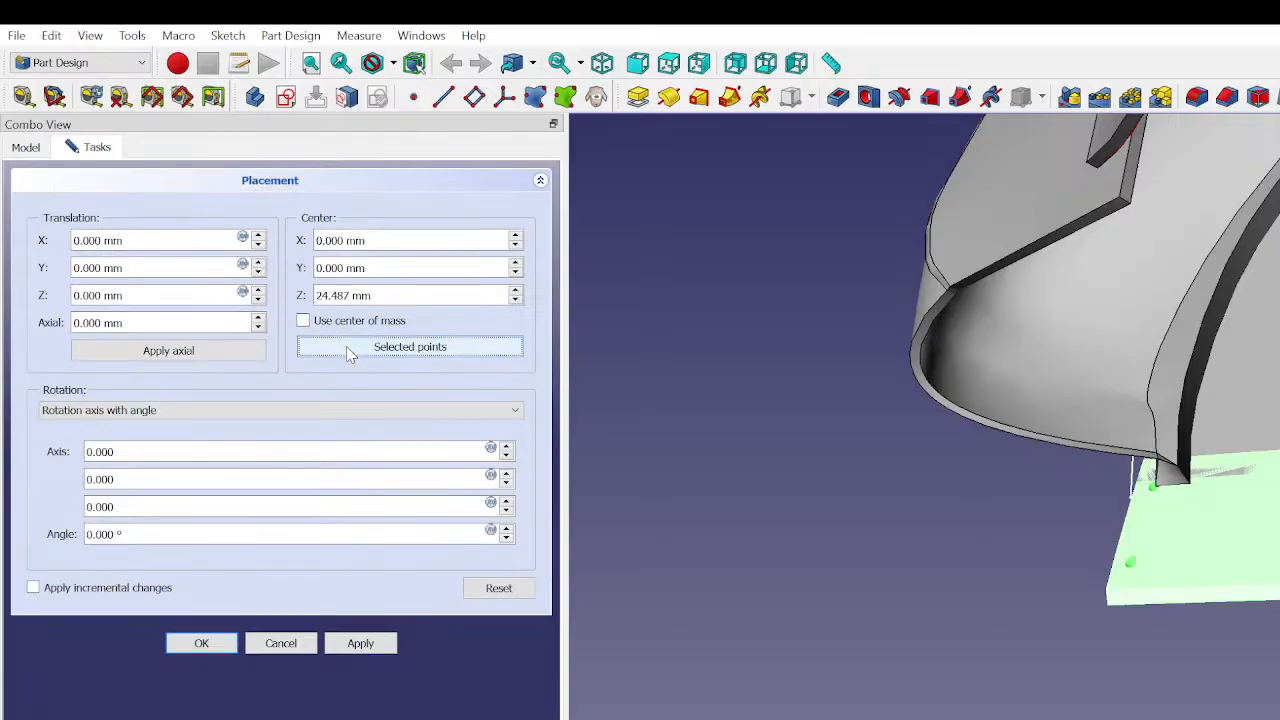
left_click(368, 648)
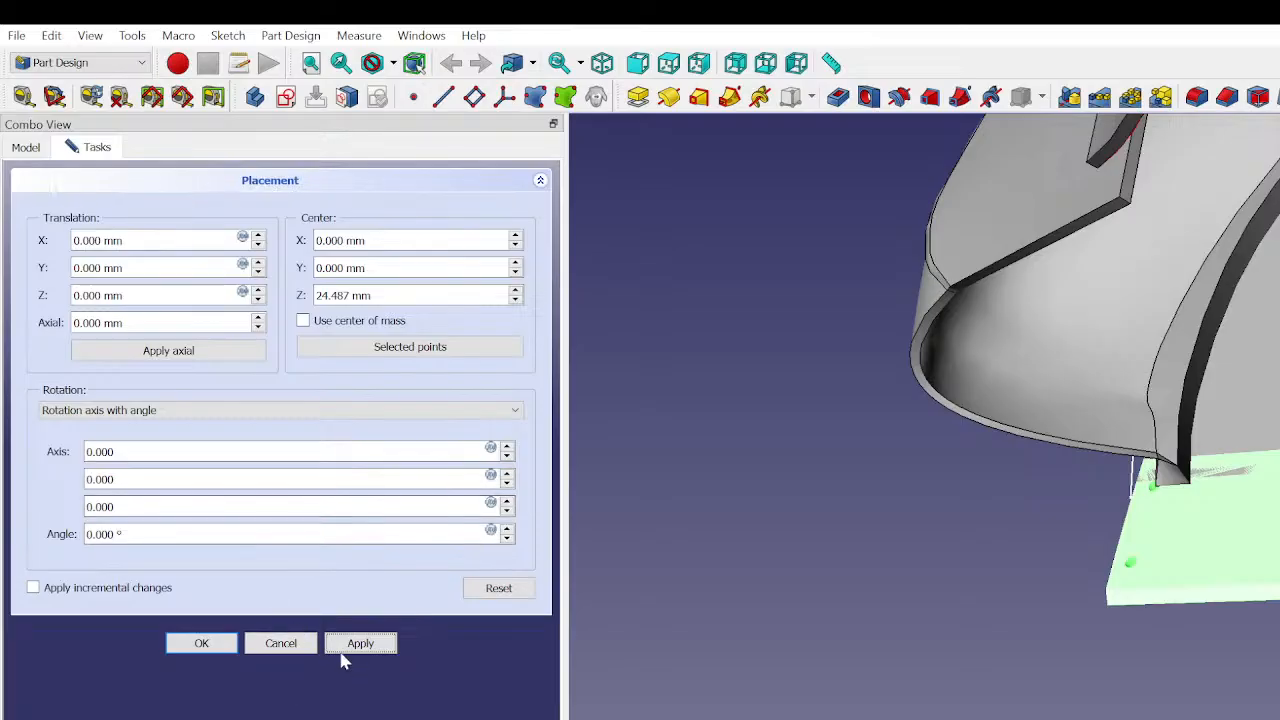
left_click(209, 650)
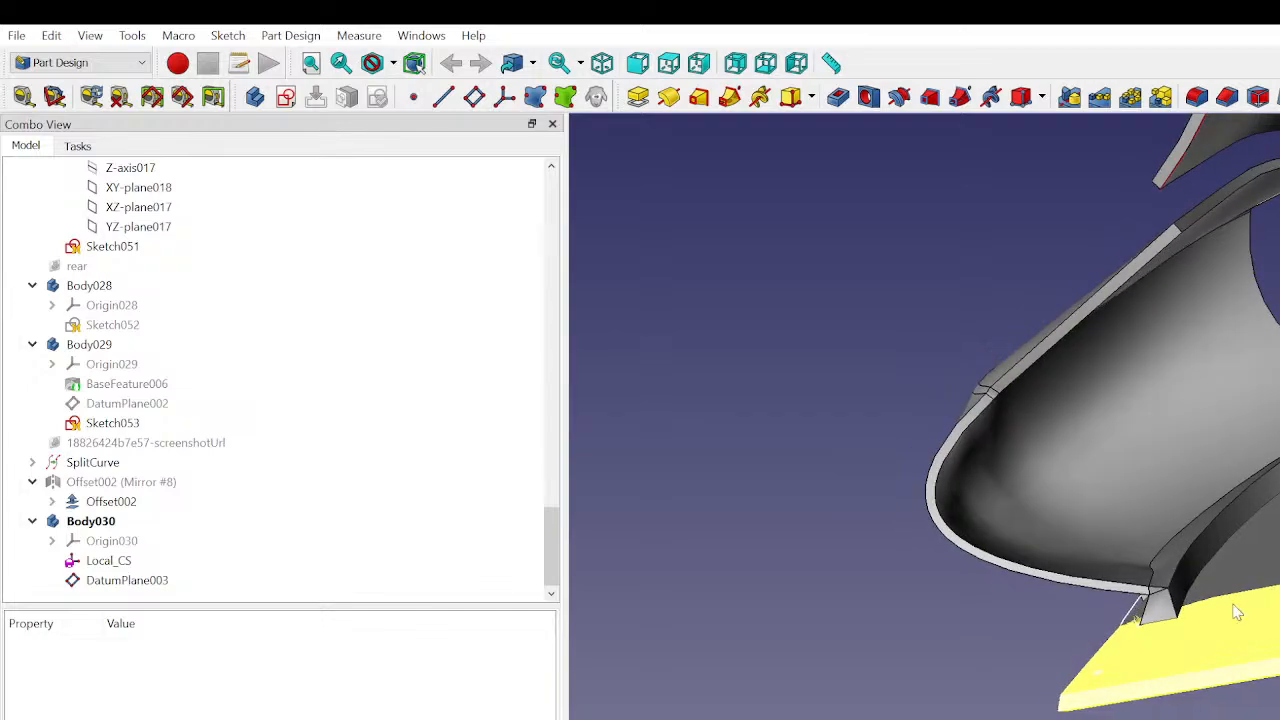
- Check Local_CS against the bottom plate and hide DatumPlane003 in Body030
left_click(190, 560)
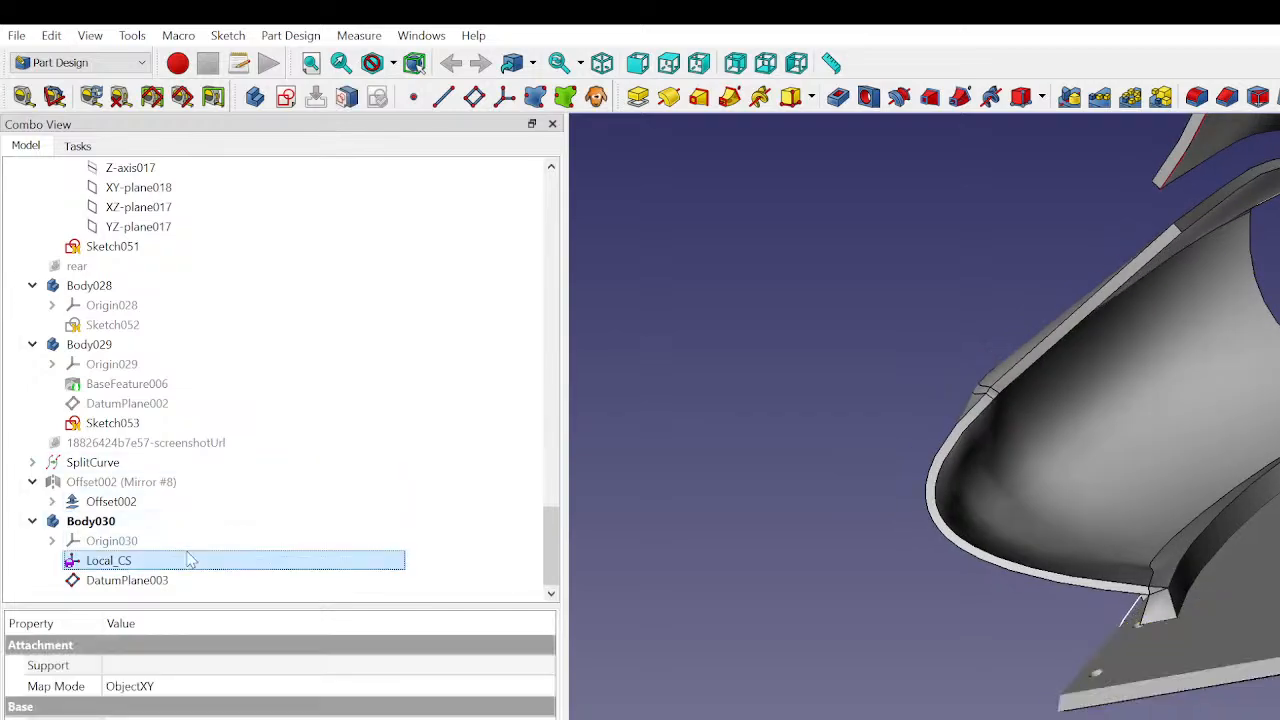
middle_click_drag(1270, 330, 1210, 380)
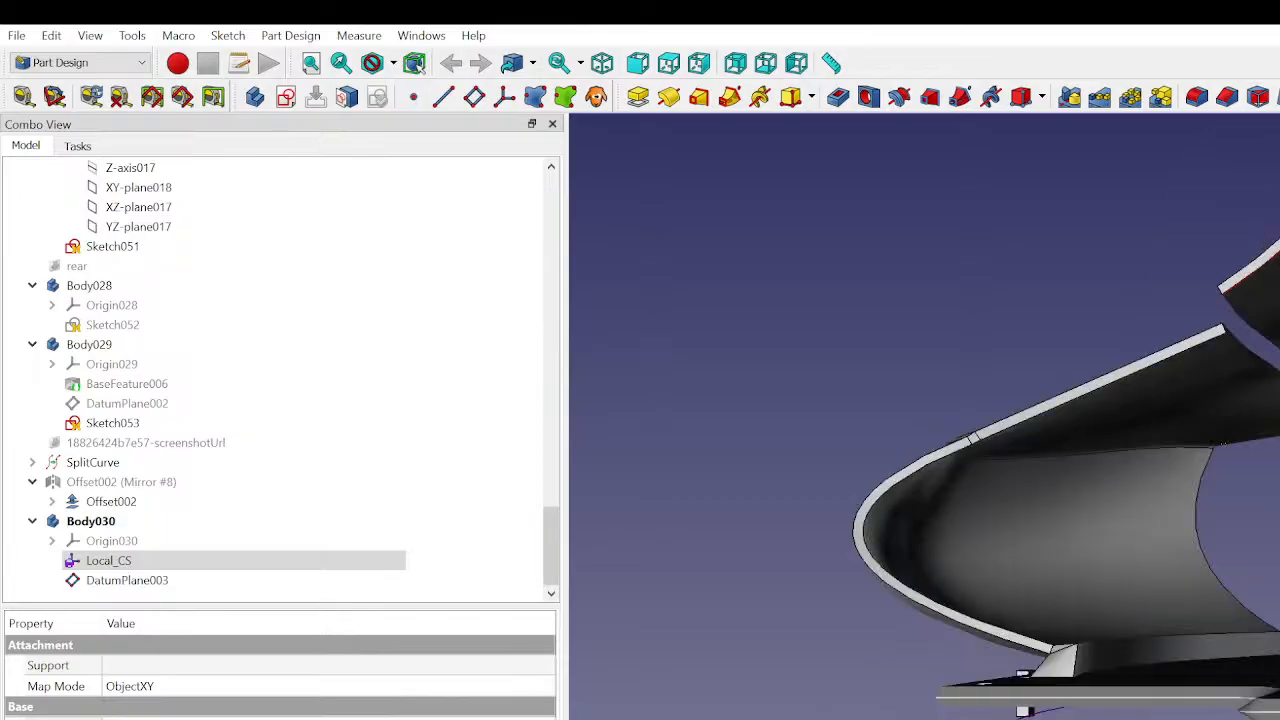
middle_click_drag(1240, 690, 1120, 705)
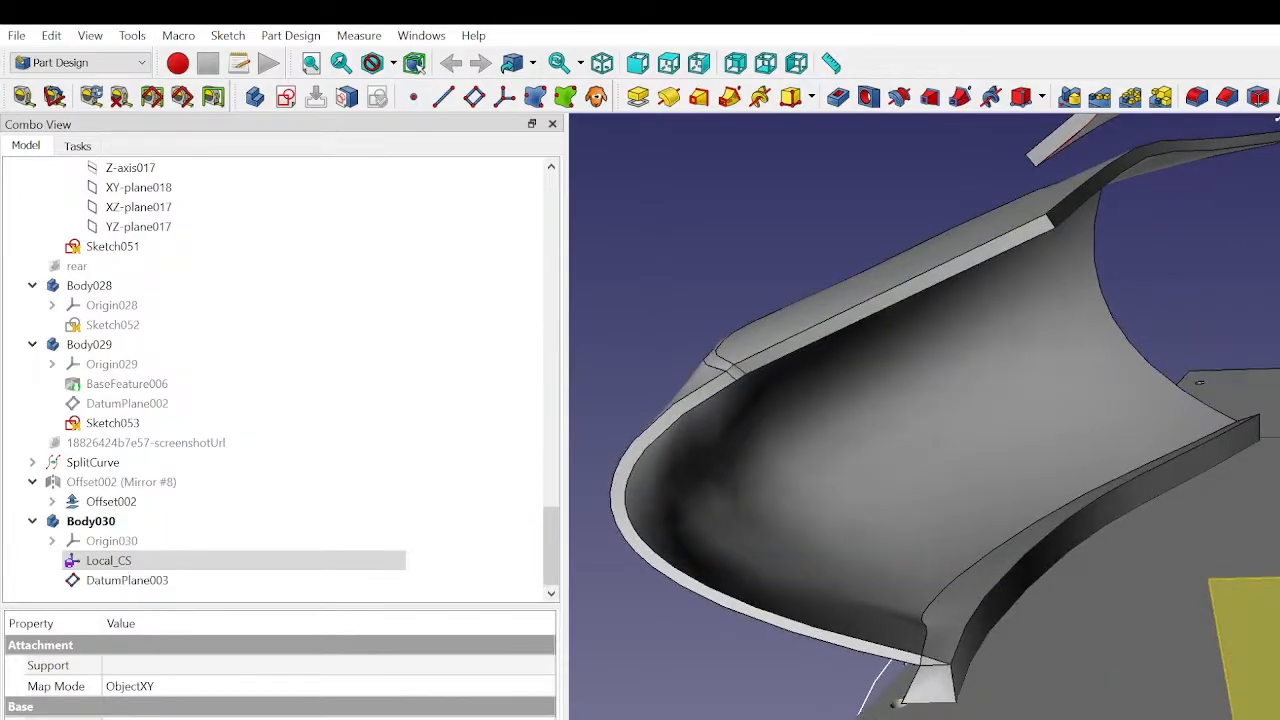
left_click(1120, 700)
key("space")
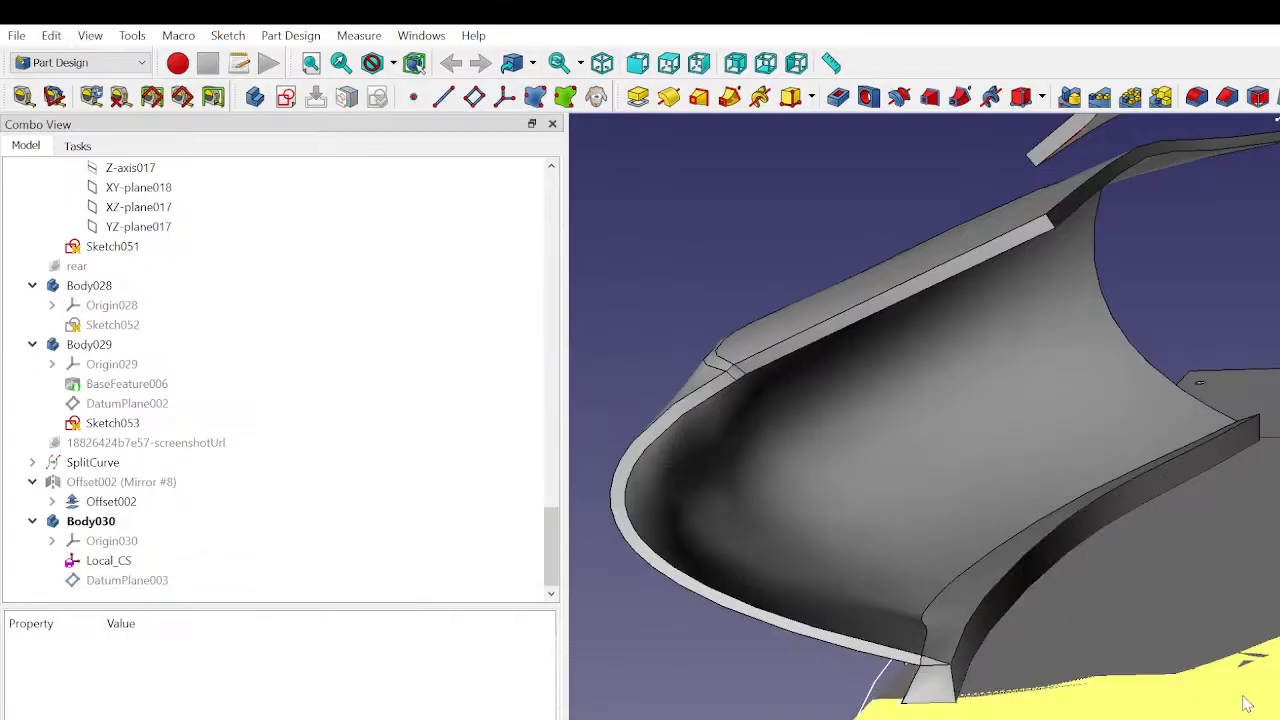
- Locate the Section 2 and Section 3 meshes in the model tree and examine Section 3's placement and display properties
left_click(1263, 709)
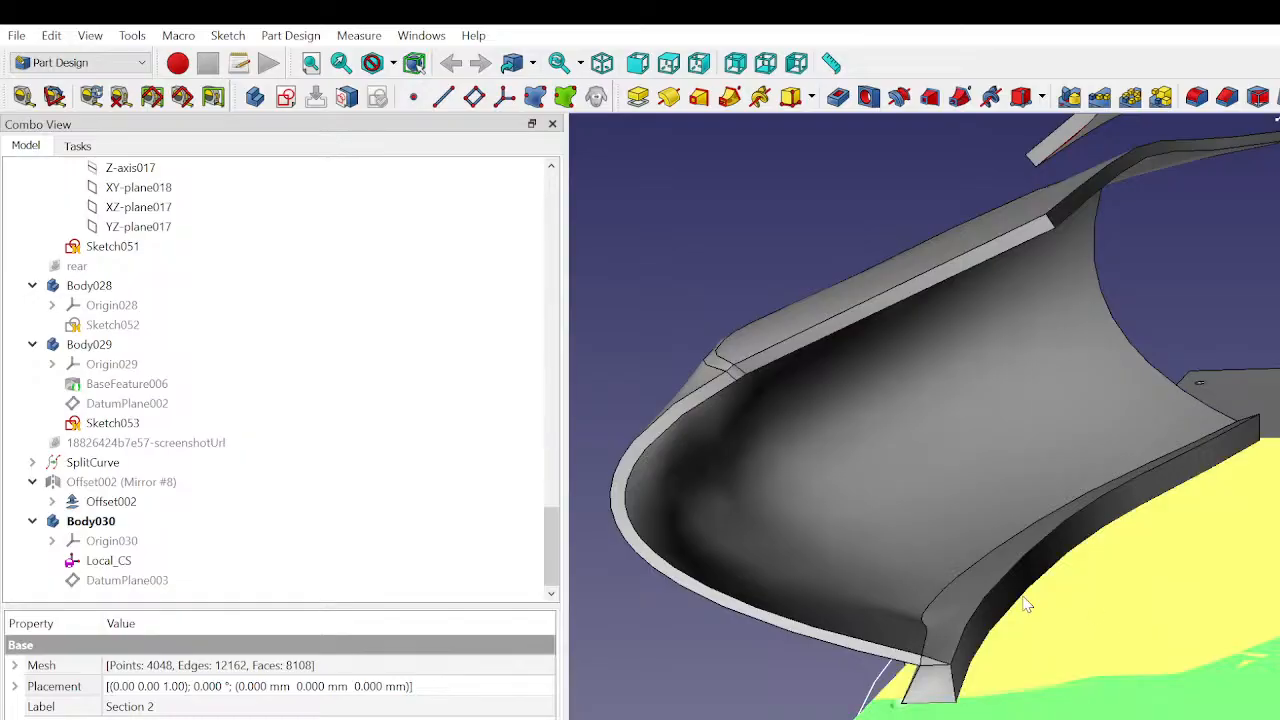
left_click(1270, 582)
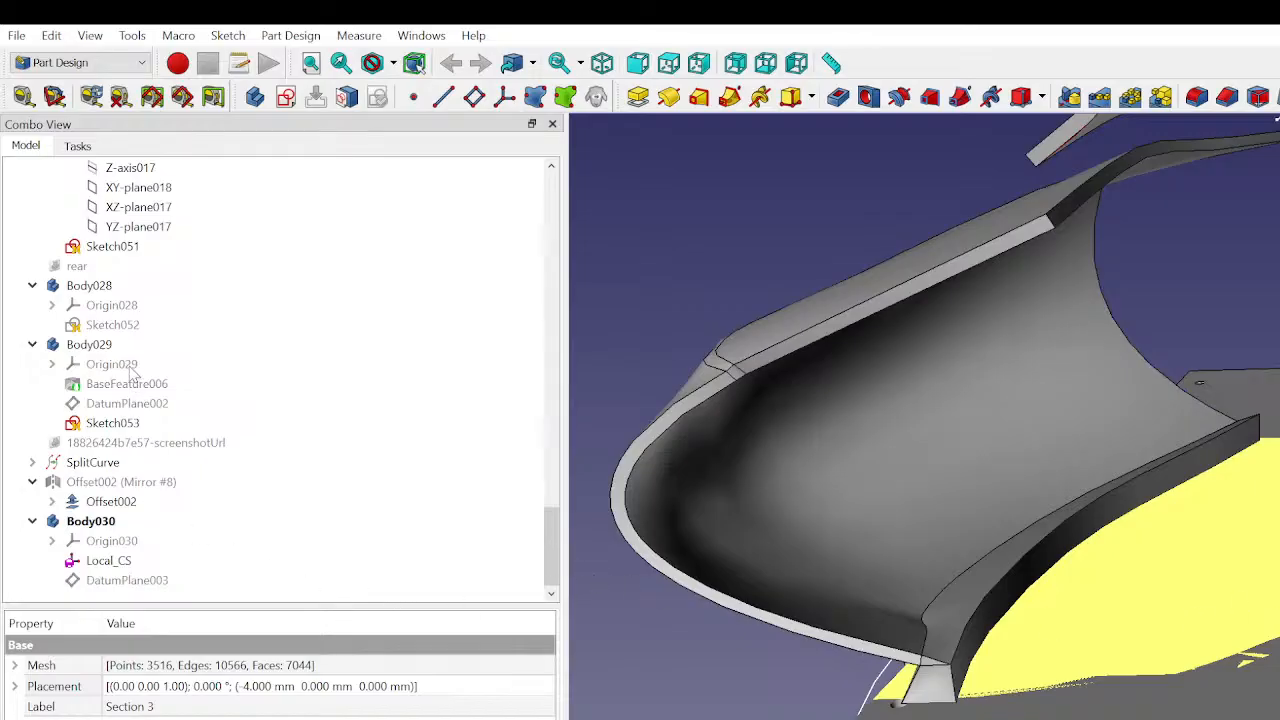
key("Delete")
scroll(209, 391, "up", 15)
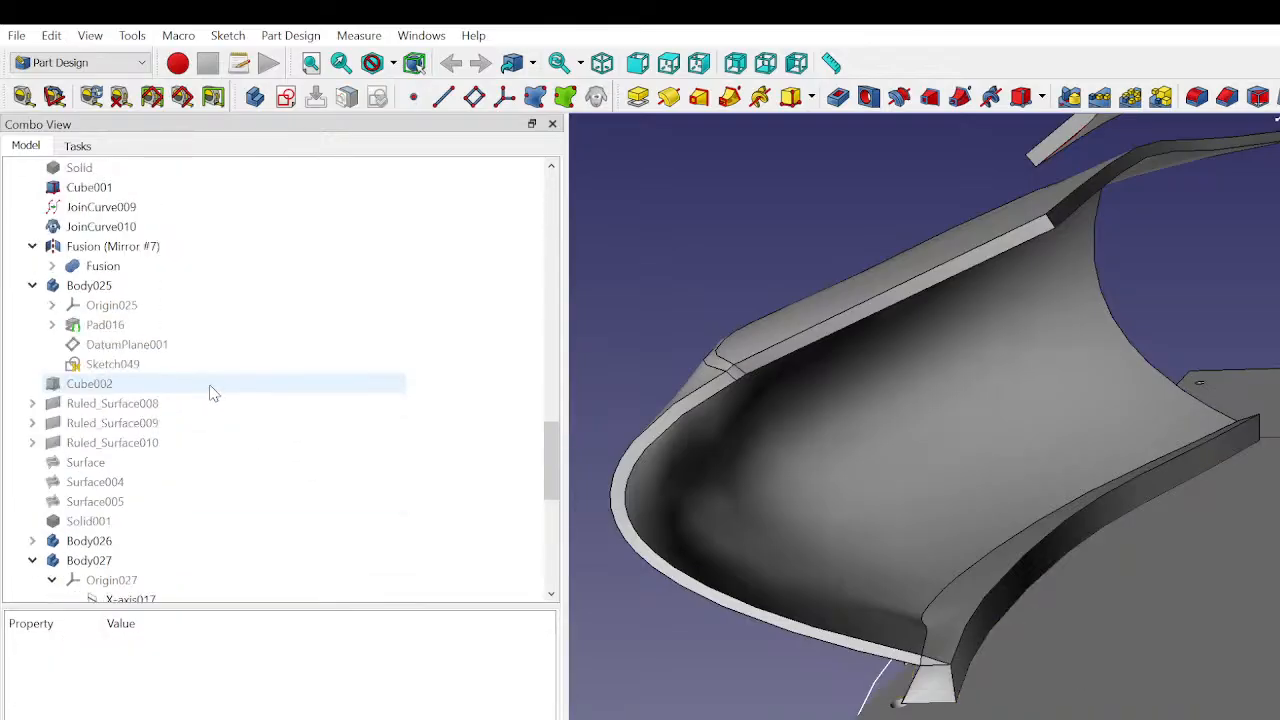
scroll(209, 391, "up", 1)
left_click(162, 306)
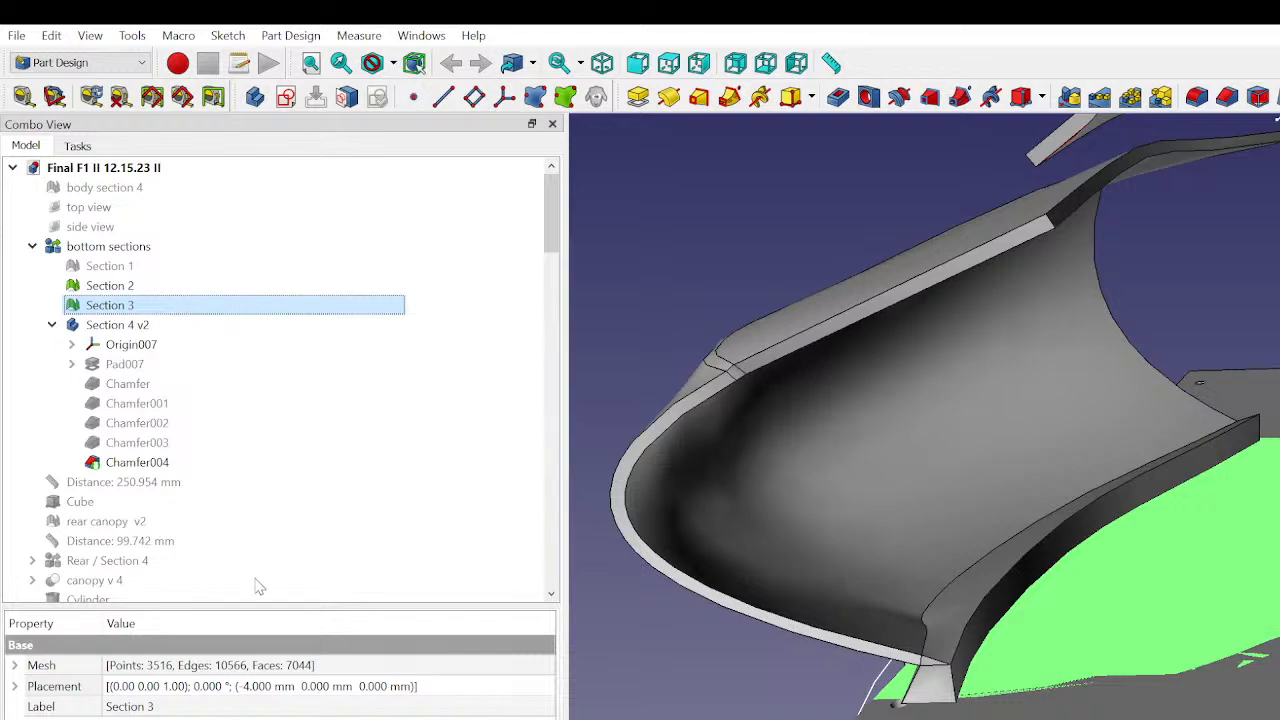
left_click(154, 305)
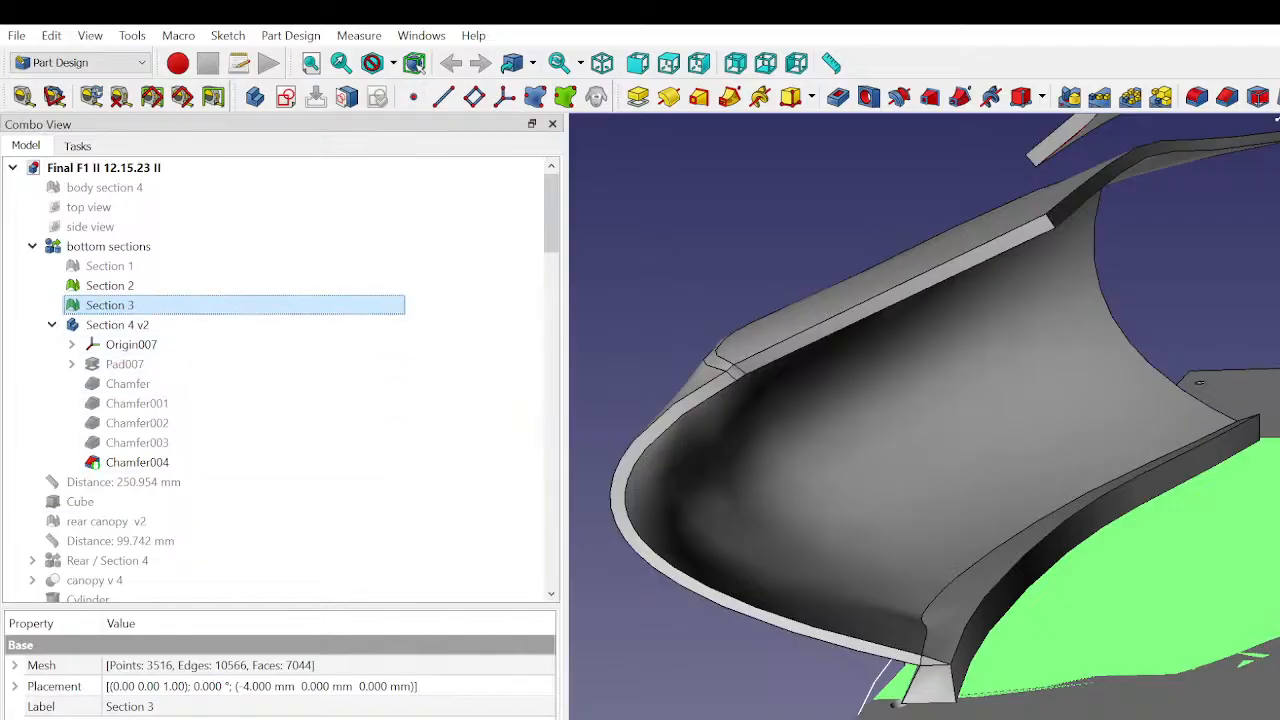
left_click(14, 686)
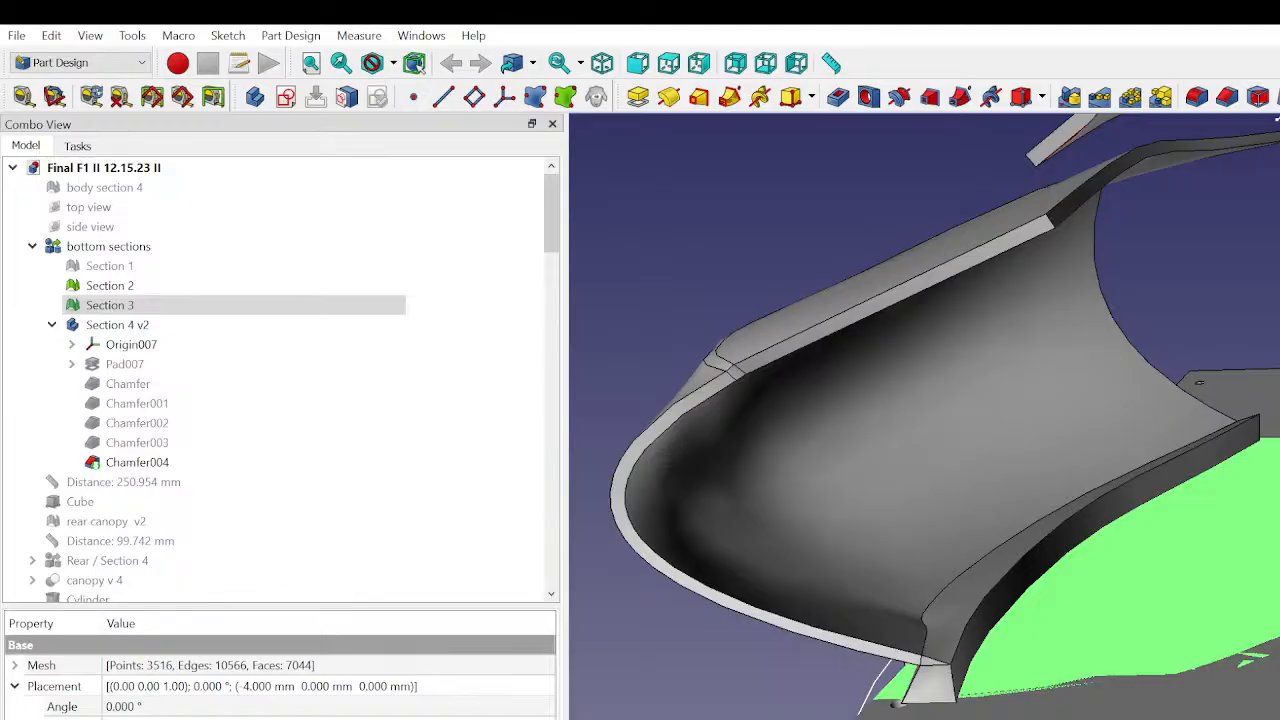
left_click(26, 719)
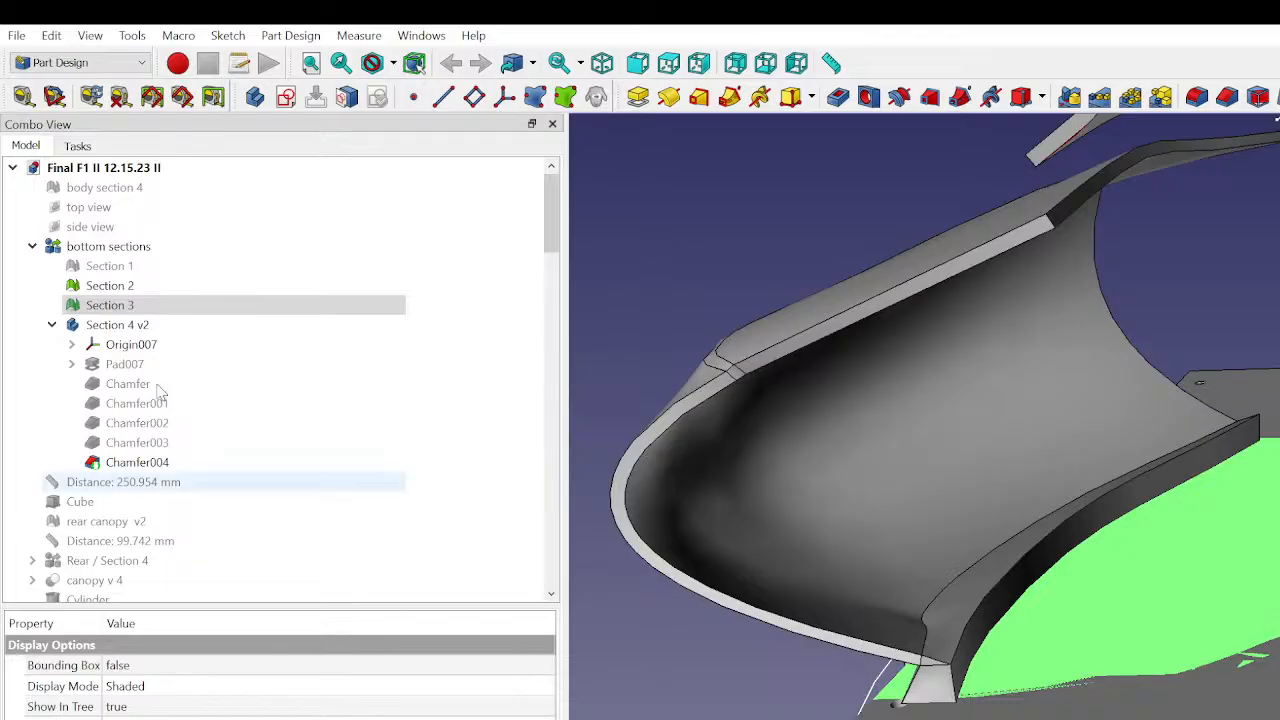
- Identify Section 3, Section 2, Section 4 v2 and DatumPlane003 by selecting each one in the model tree
left_click(177, 308)
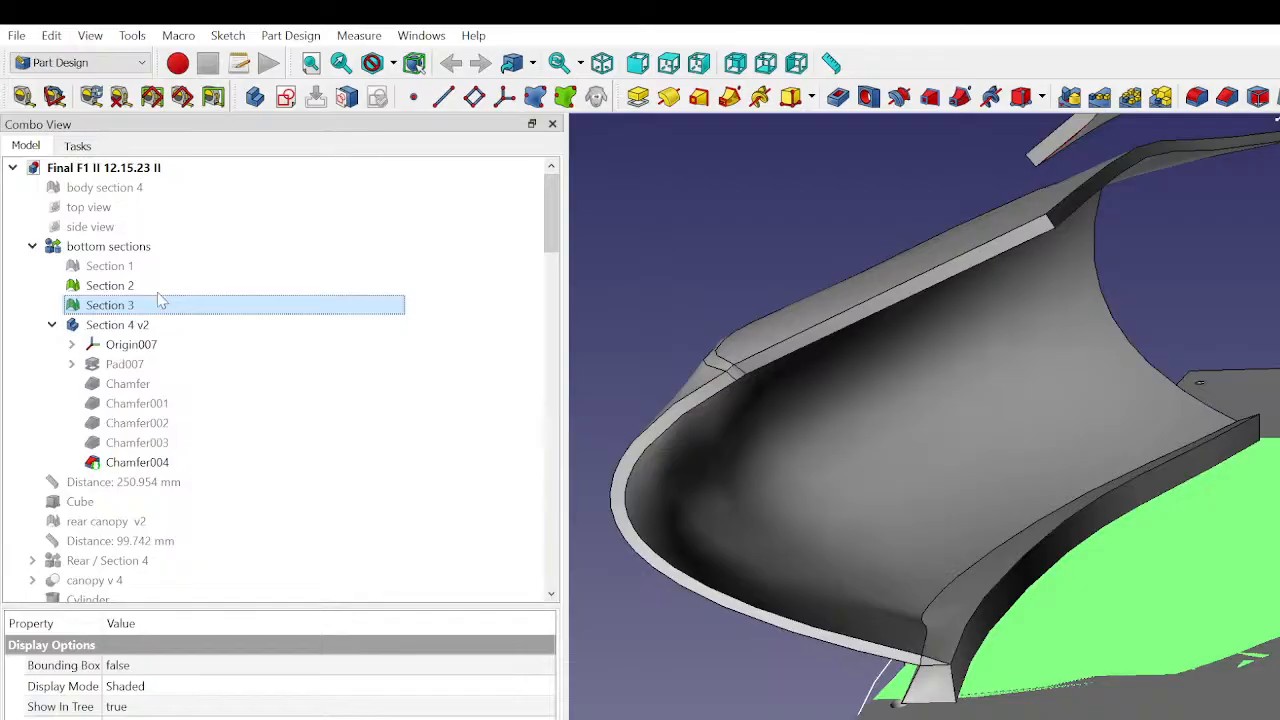
left_click(147, 289)
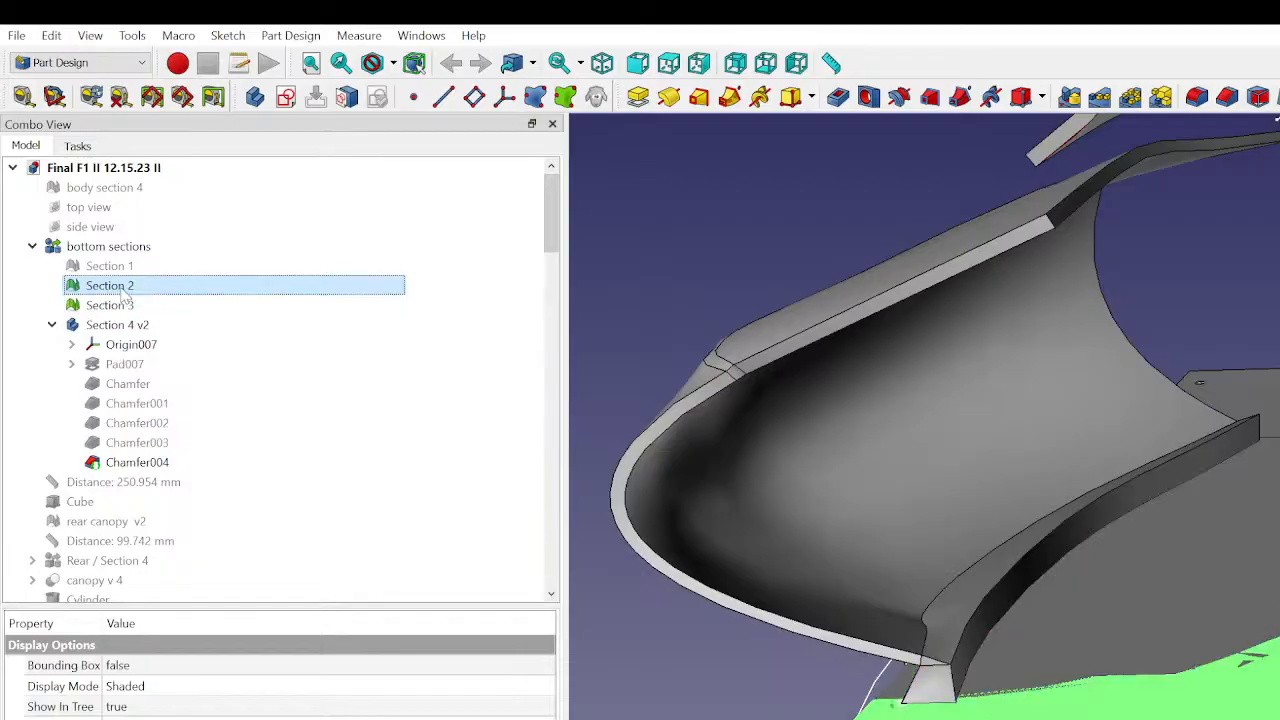
left_click(127, 328)
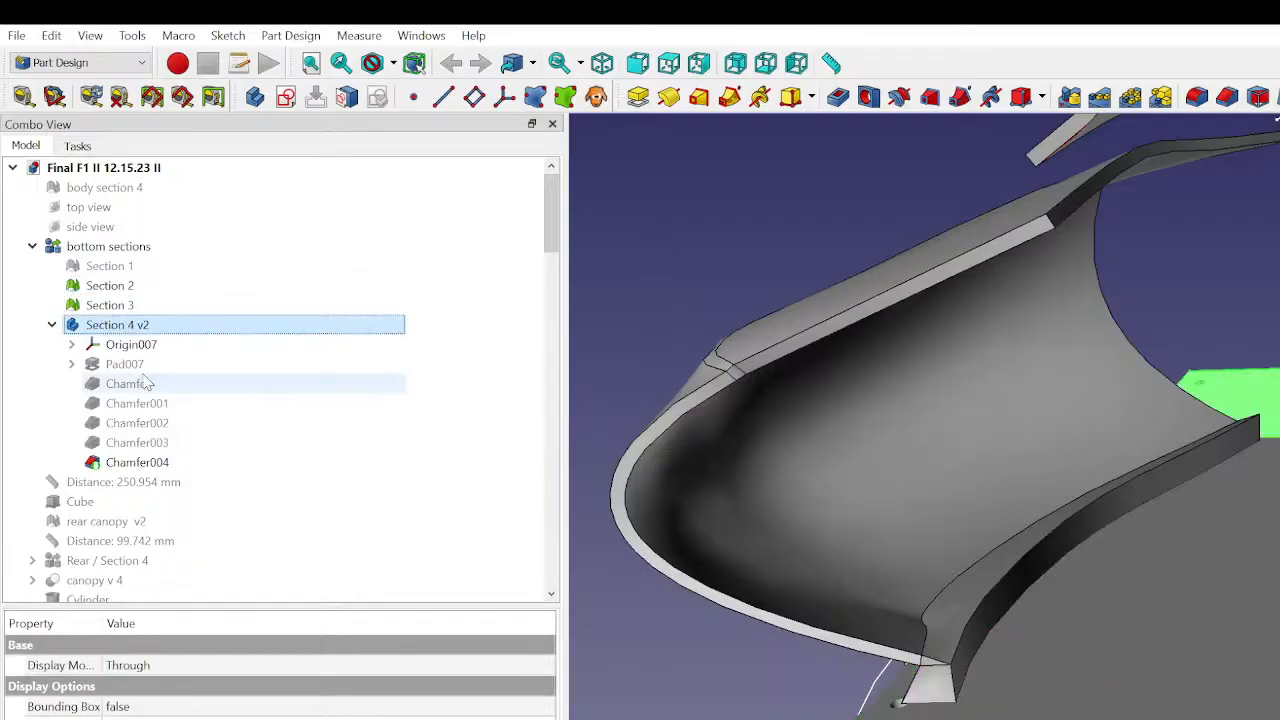
scroll(163, 480, "down", 20)
scroll(163, 481, "down", 6)
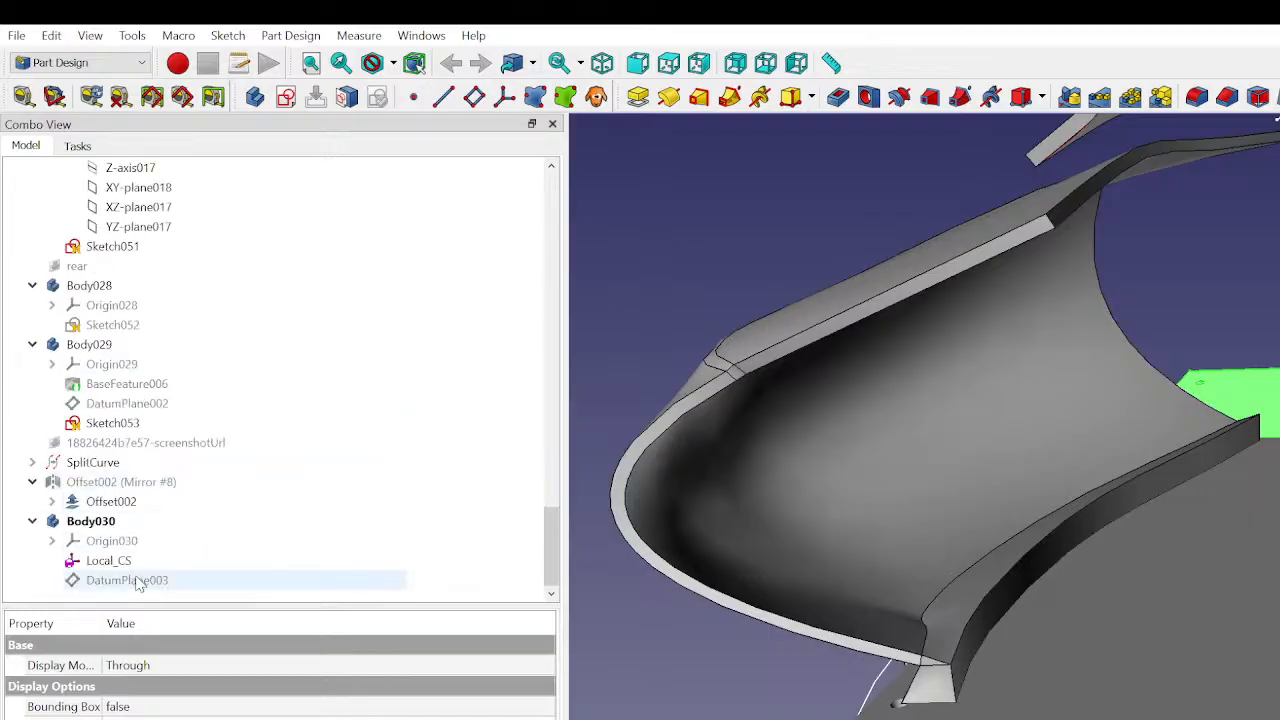
left_click(134, 580)
scroll(145, 528, "up", 20)
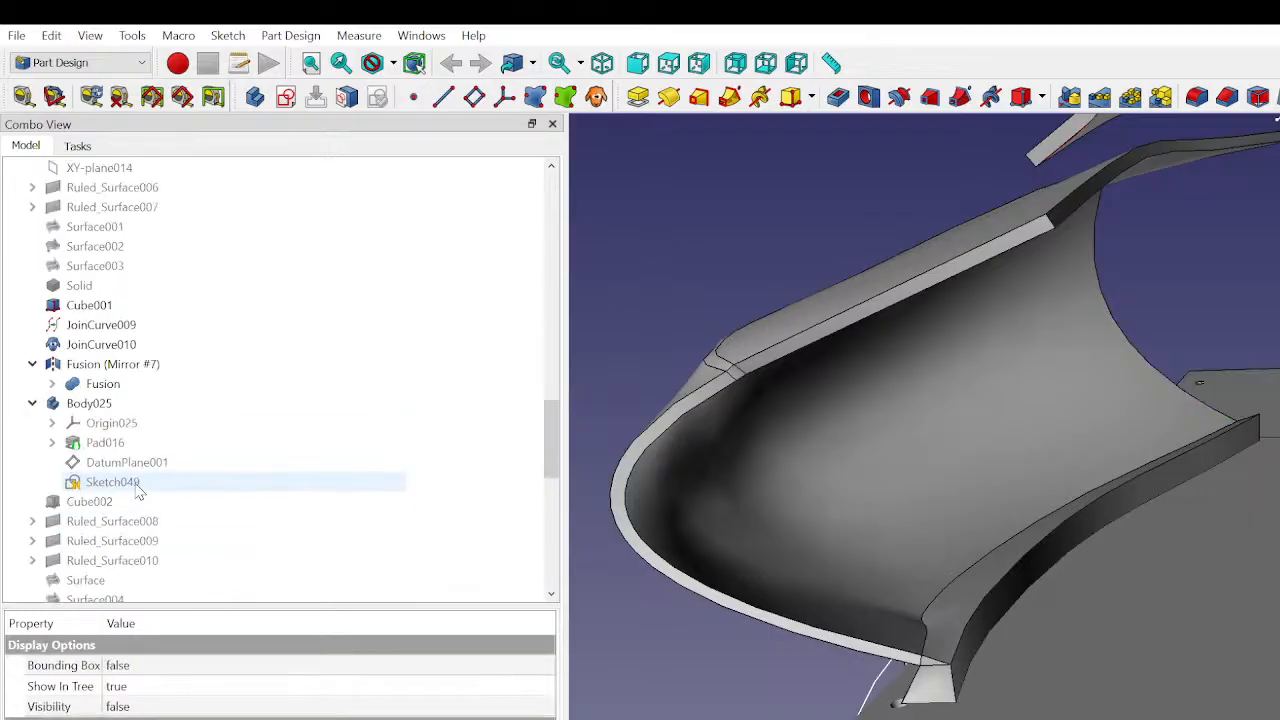
scroll(128, 474, "up", 5)
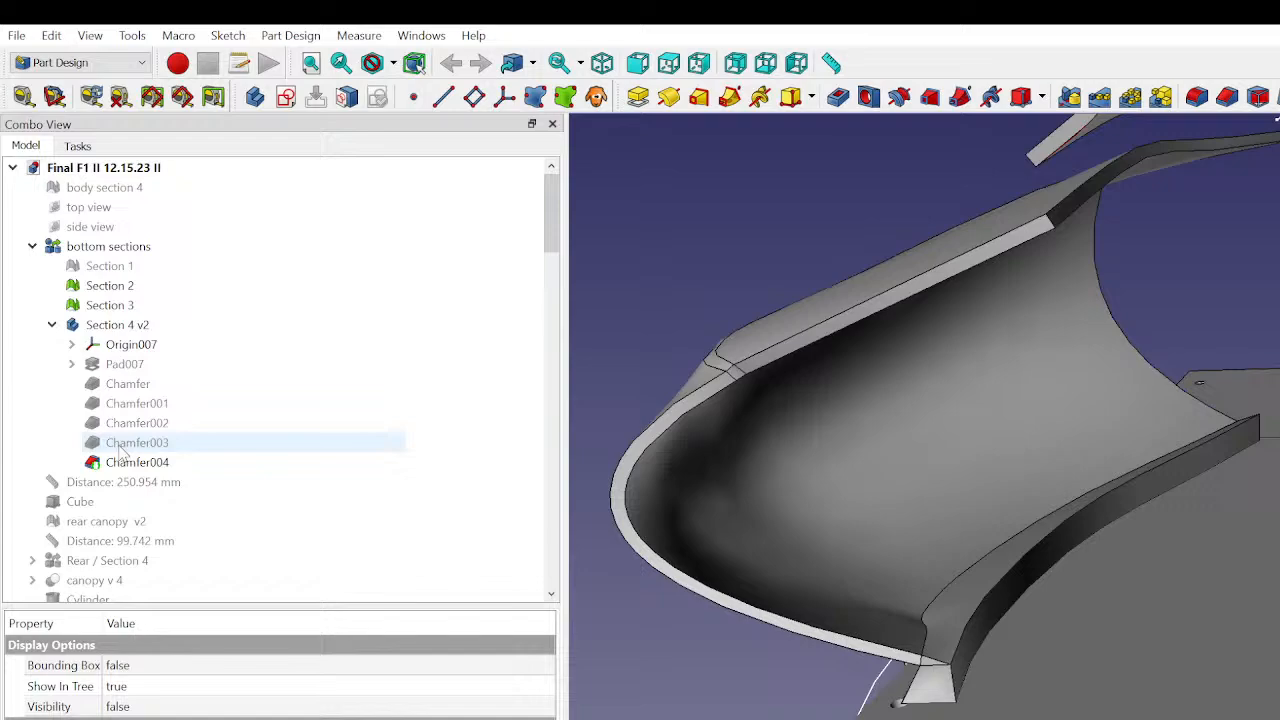
left_click(110, 305)
left_click(140, 305)
left_click(170, 307)
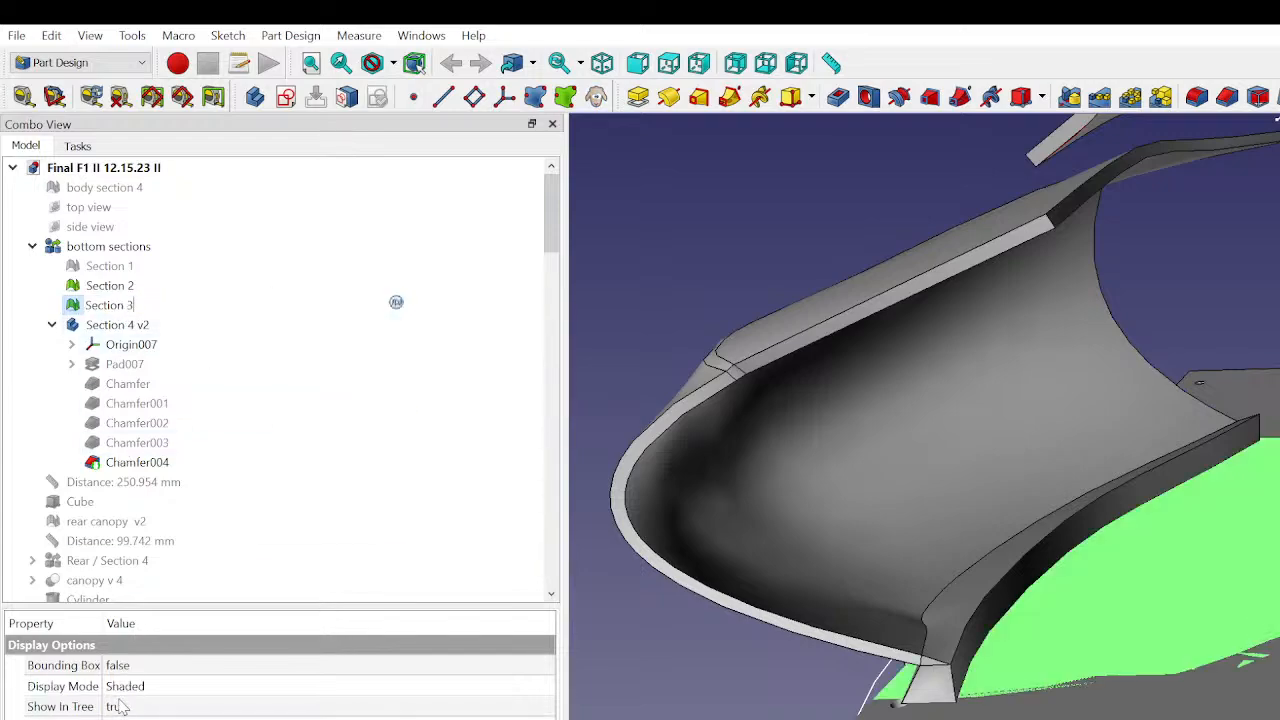
key("Return")
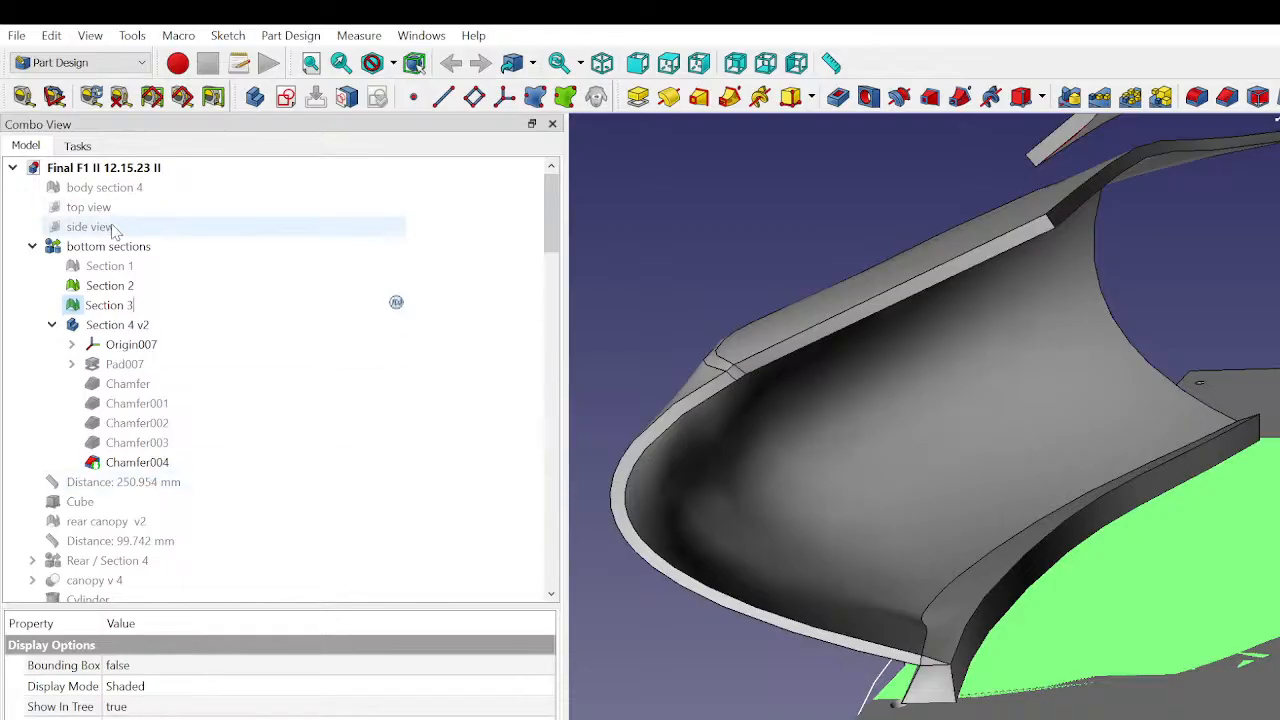
left_click(112, 268)
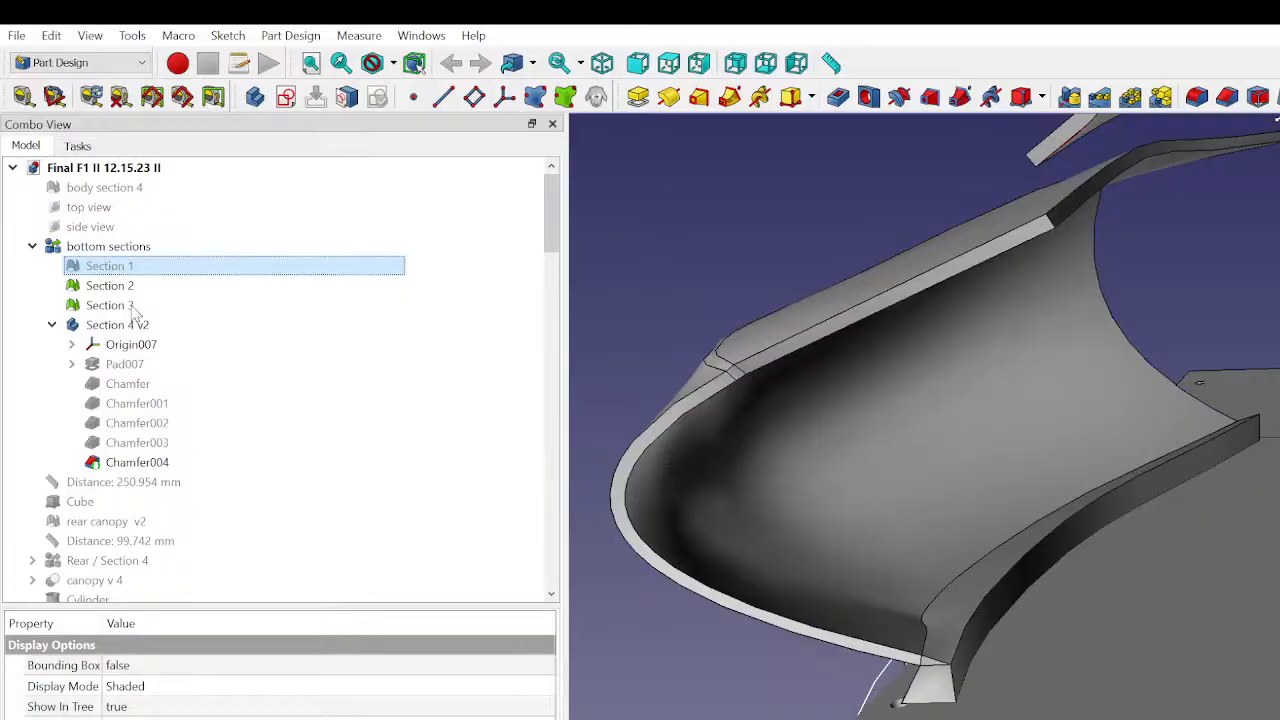
double_click(110, 266)
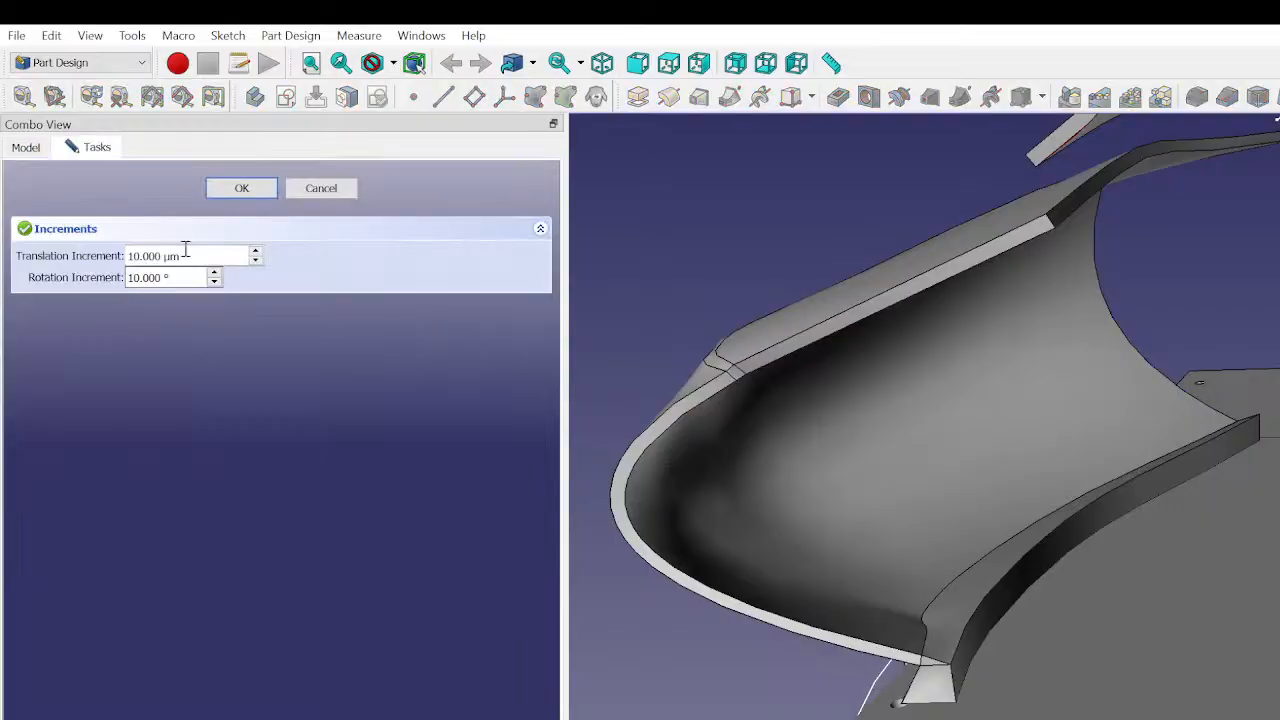
left_click(310, 196)
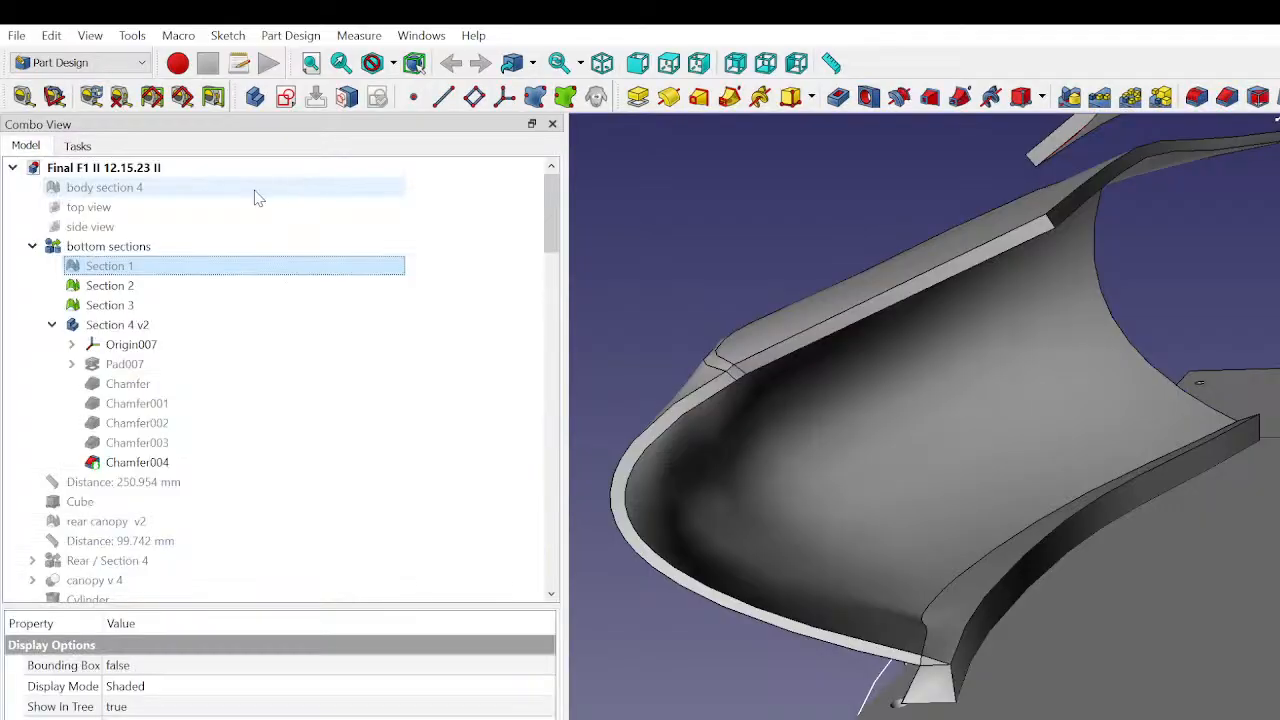
- Recolor the Section 2 mesh green and the Section 3 mesh brown
left_click(130, 287)
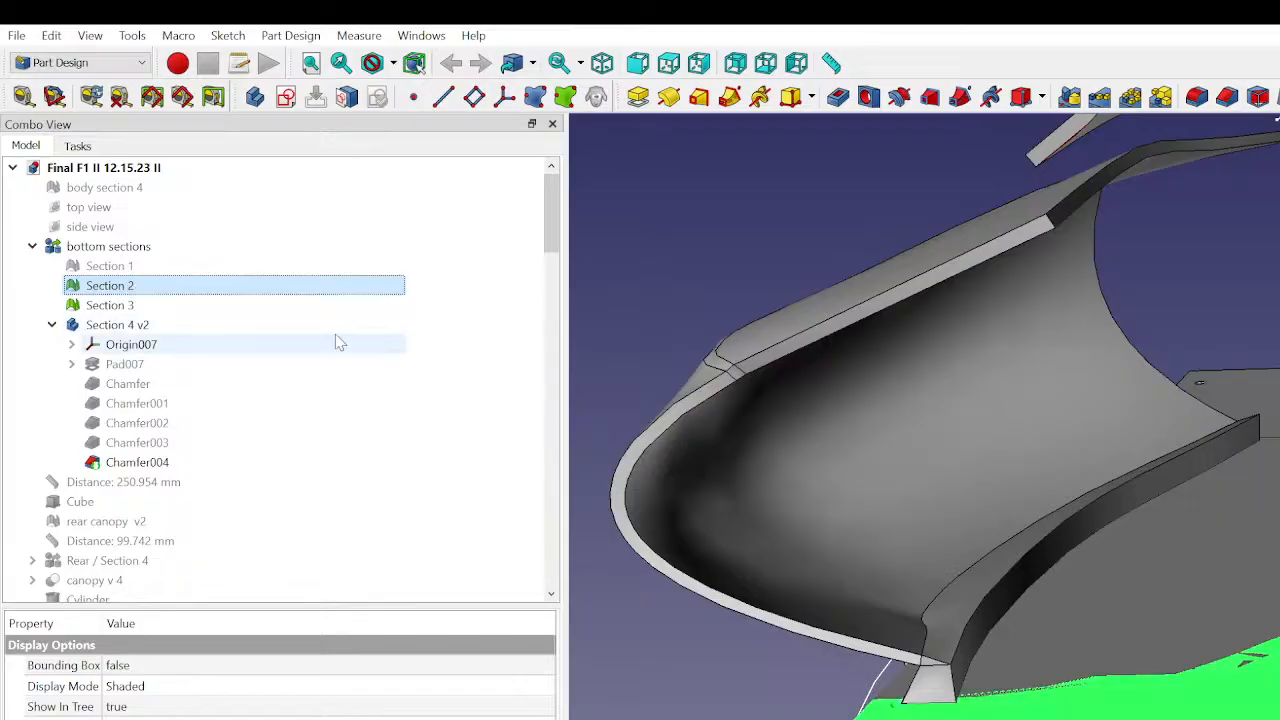
left_click(689, 258)
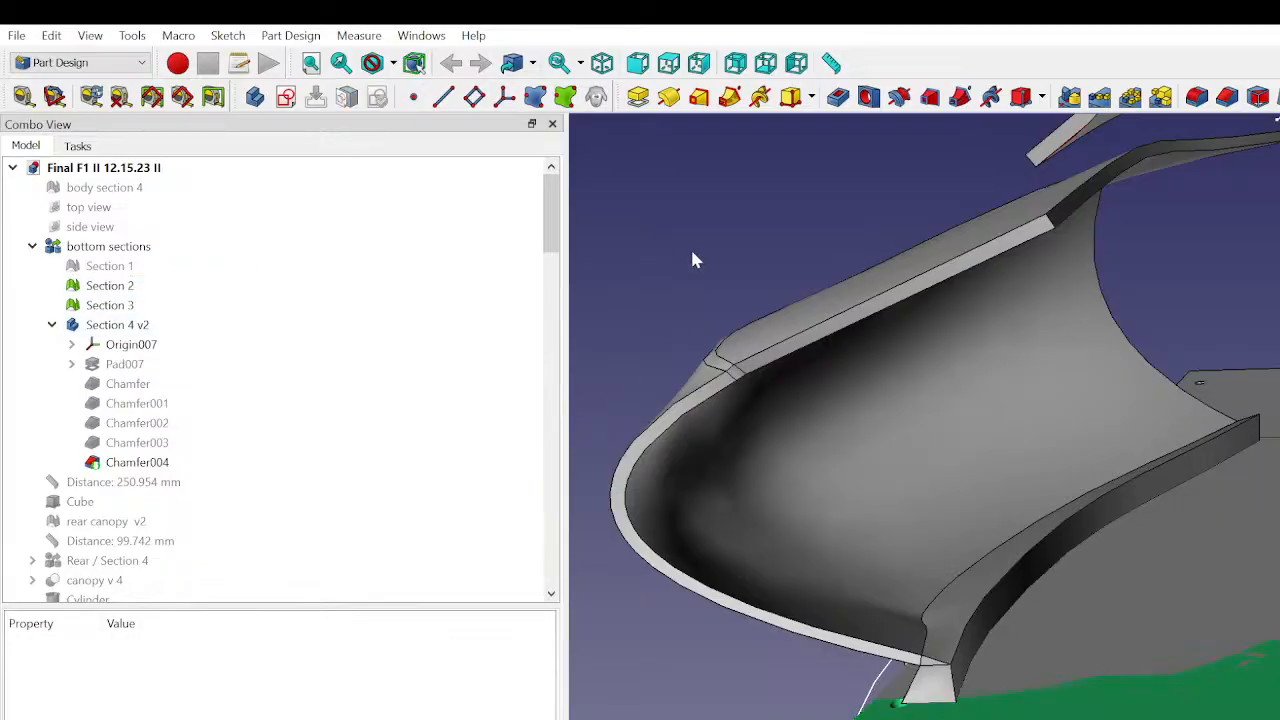
left_click(160, 286)
left_click(160, 307)
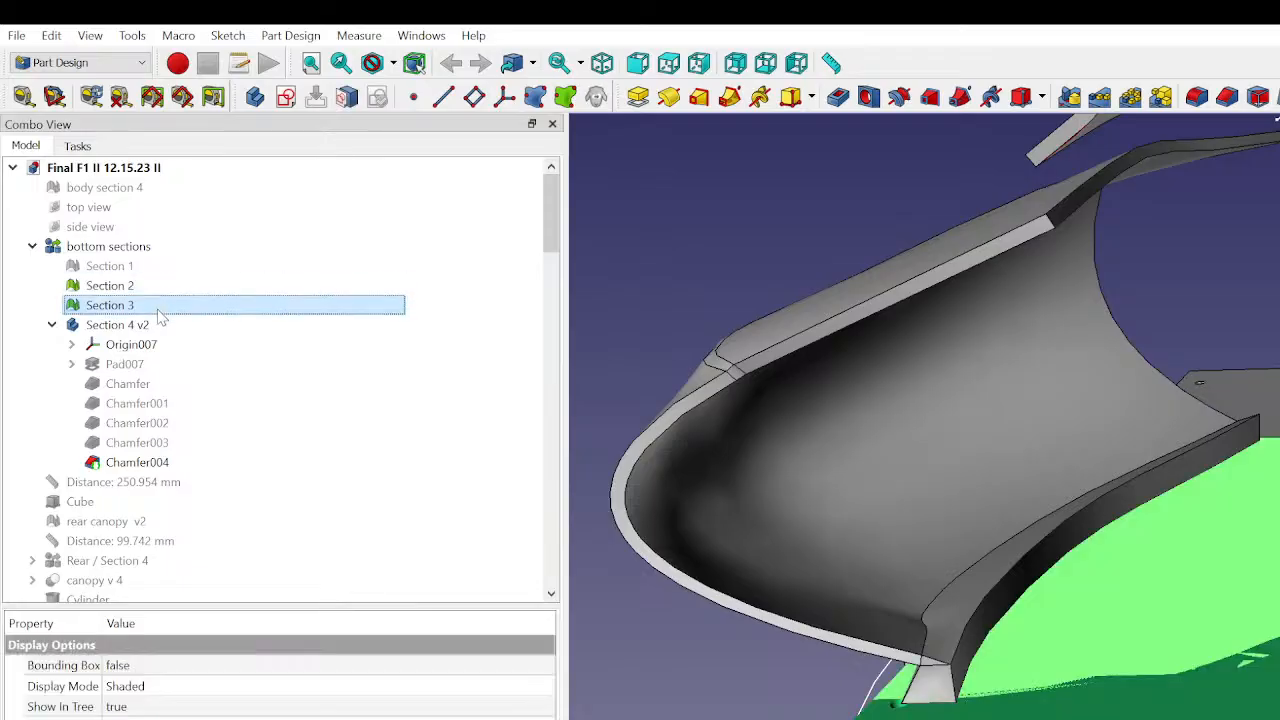
left_click(688, 250)
left_click(250, 304)
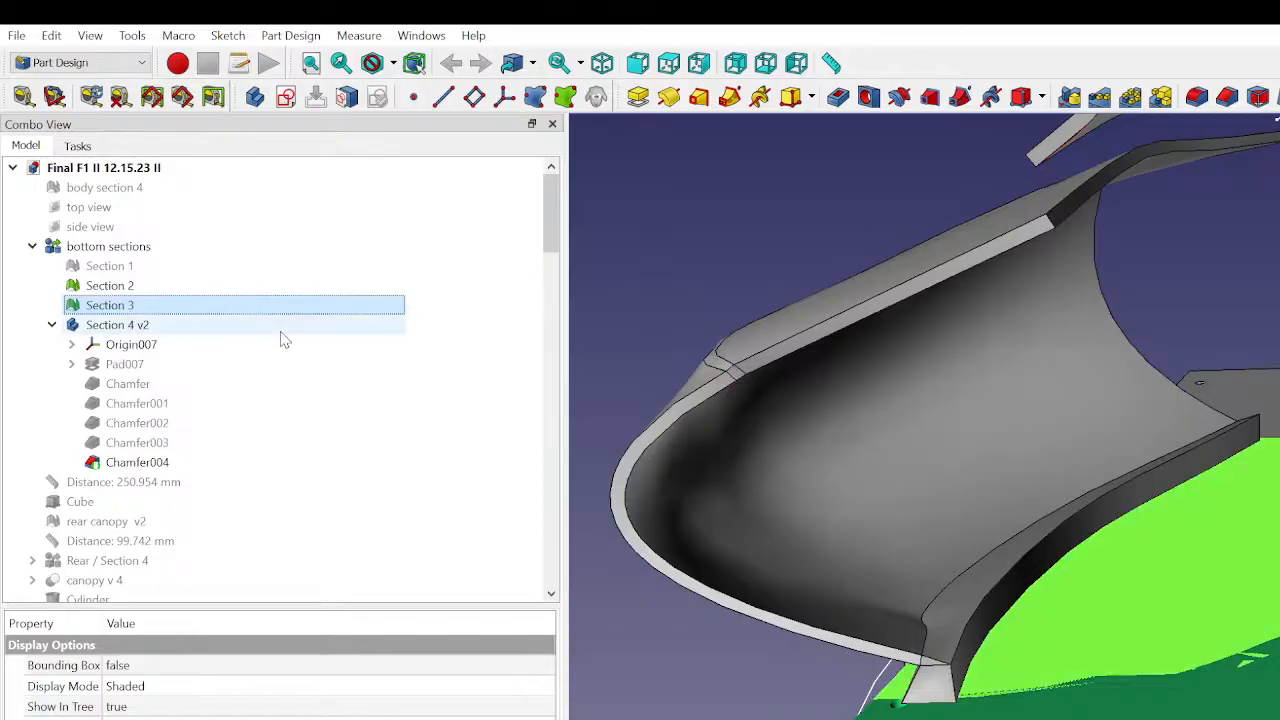
left_click(827, 258)
middle_click_drag(1130, 612, 1240, 517)
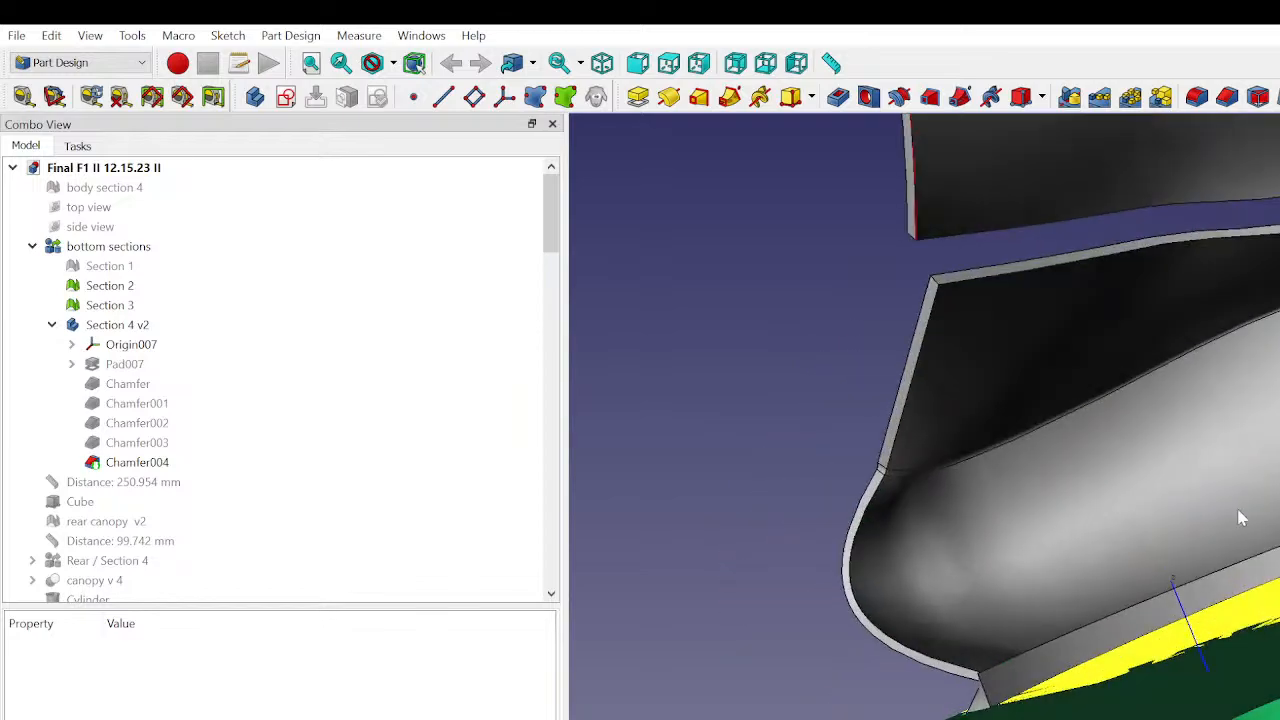
middle_click_drag(1204, 640, 1200, 530)
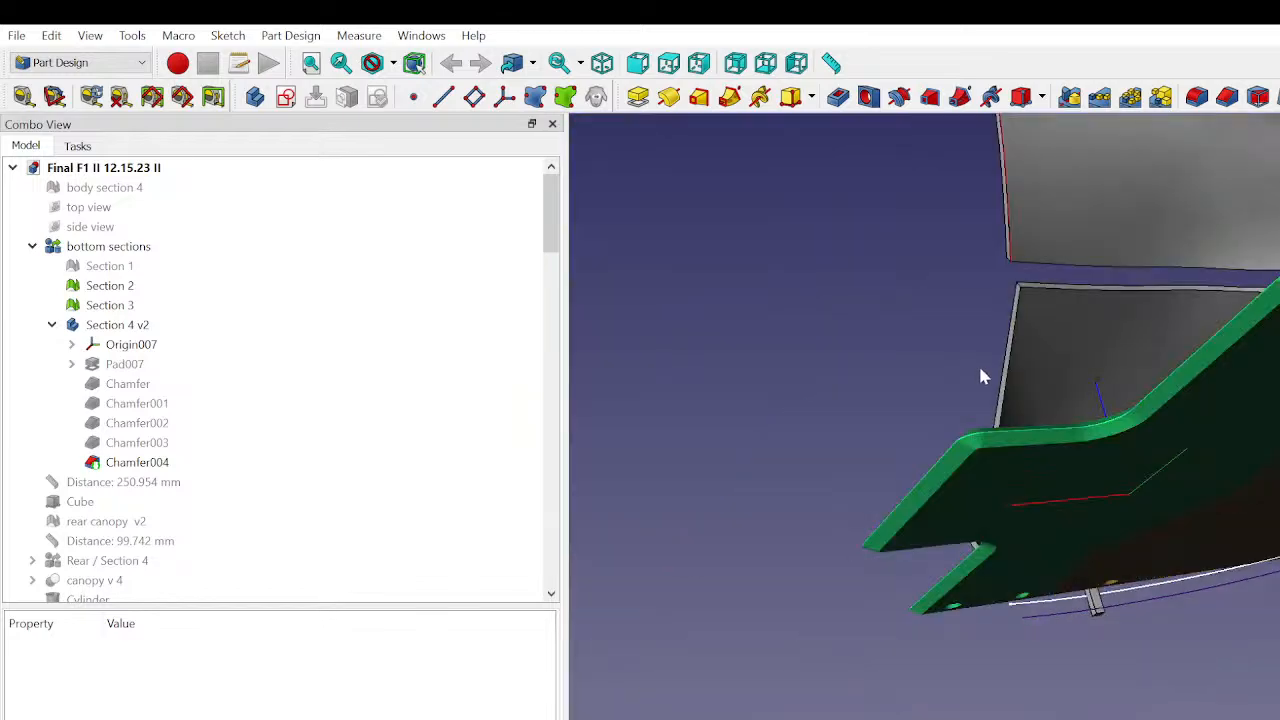
middle_click_drag(978, 363, 1092, 469)
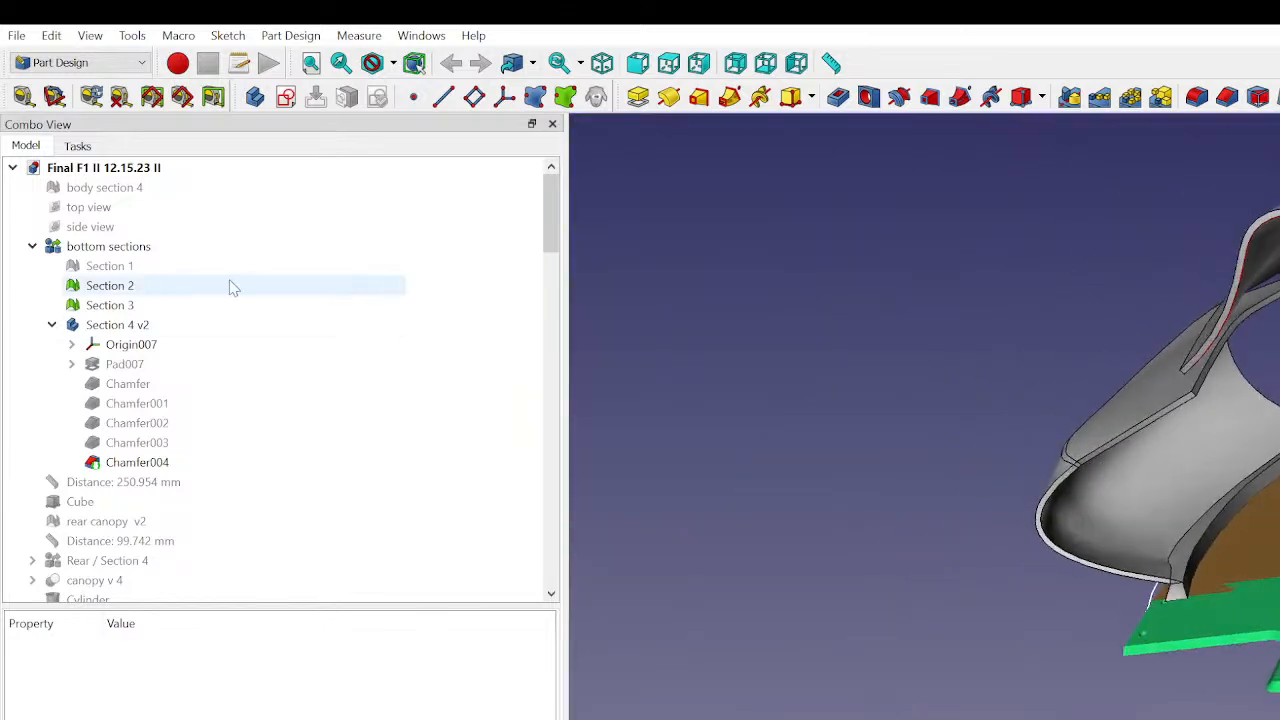
- Check the entries of the bottom sections group and delete the Section 4 v2 body
left_click(88, 308)
left_click(96, 288)
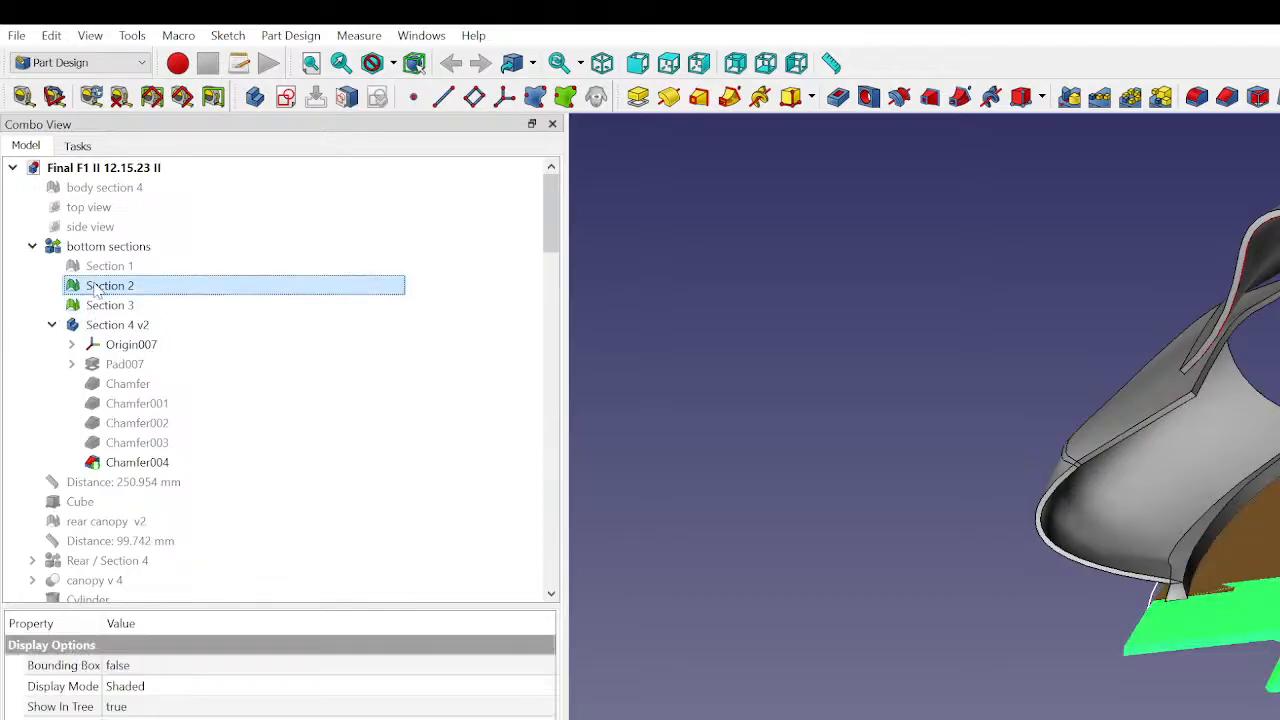
left_click(101, 269)
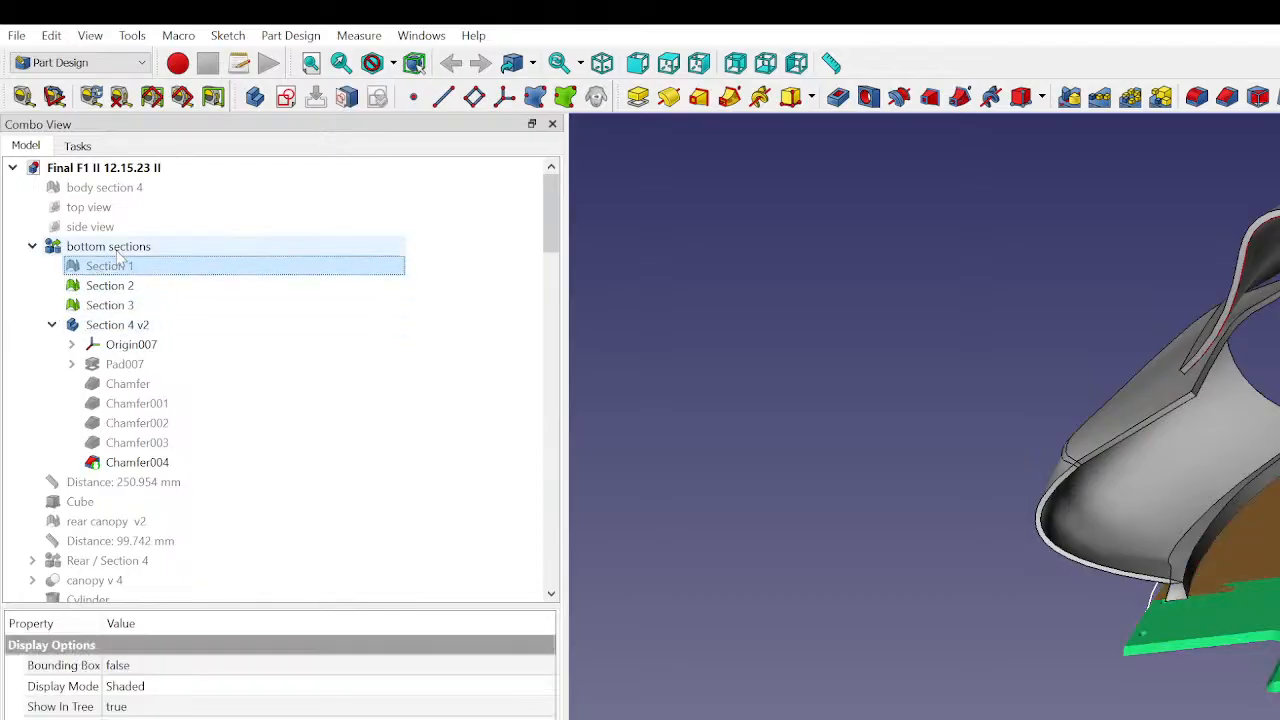
left_click(110, 247)
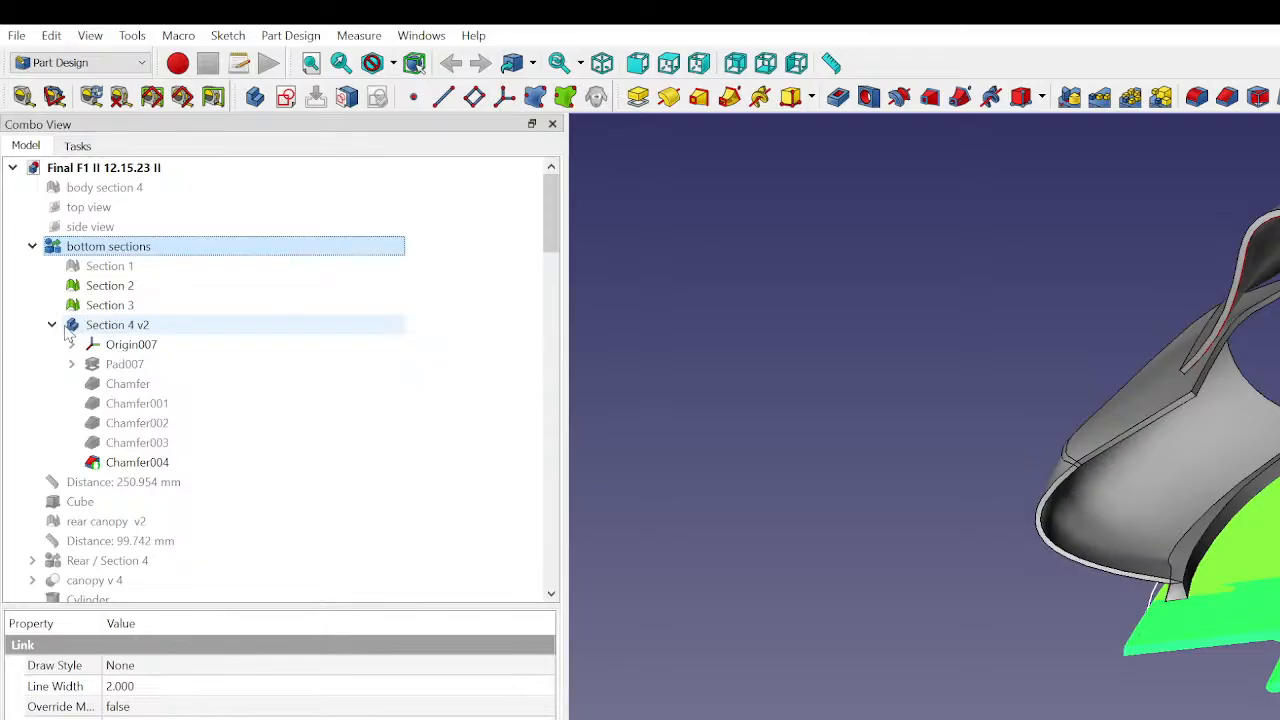
left_click(100, 328)
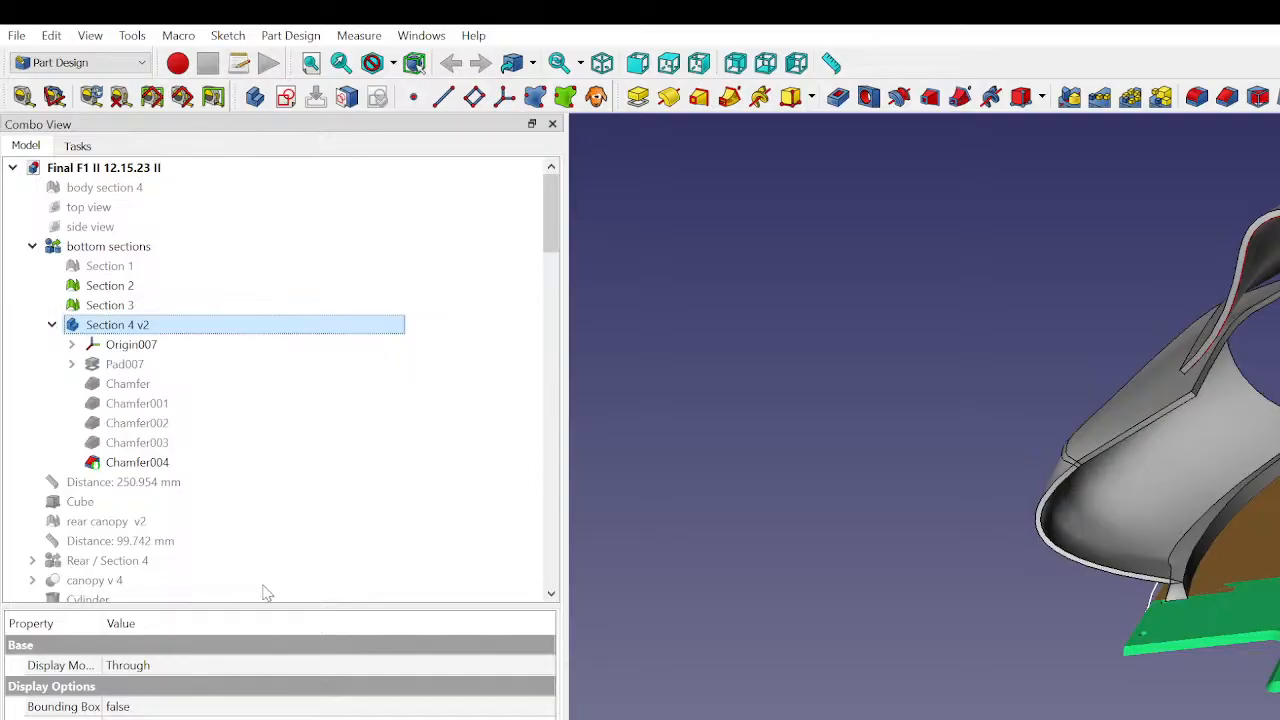
key("Delete")
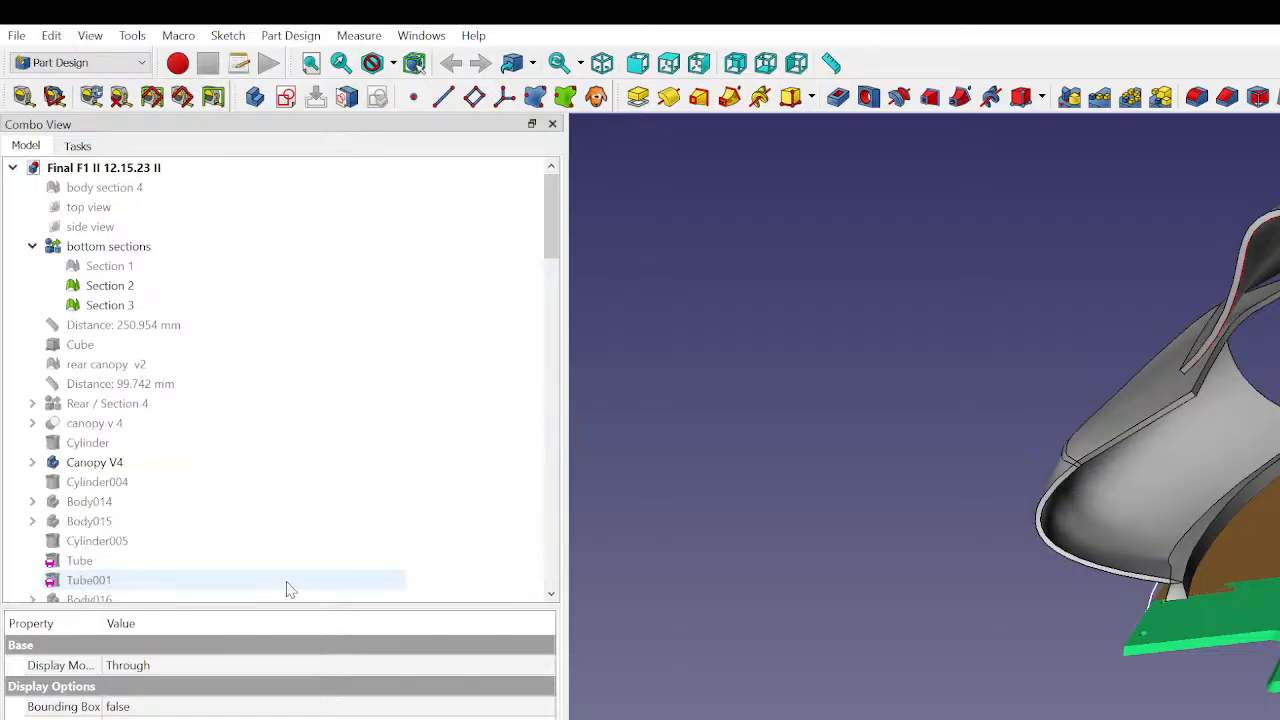
- Examine the model tree between the bottom sections group and Body030 for entries related to the bottom plate
scroll(211, 491, "down", 15)
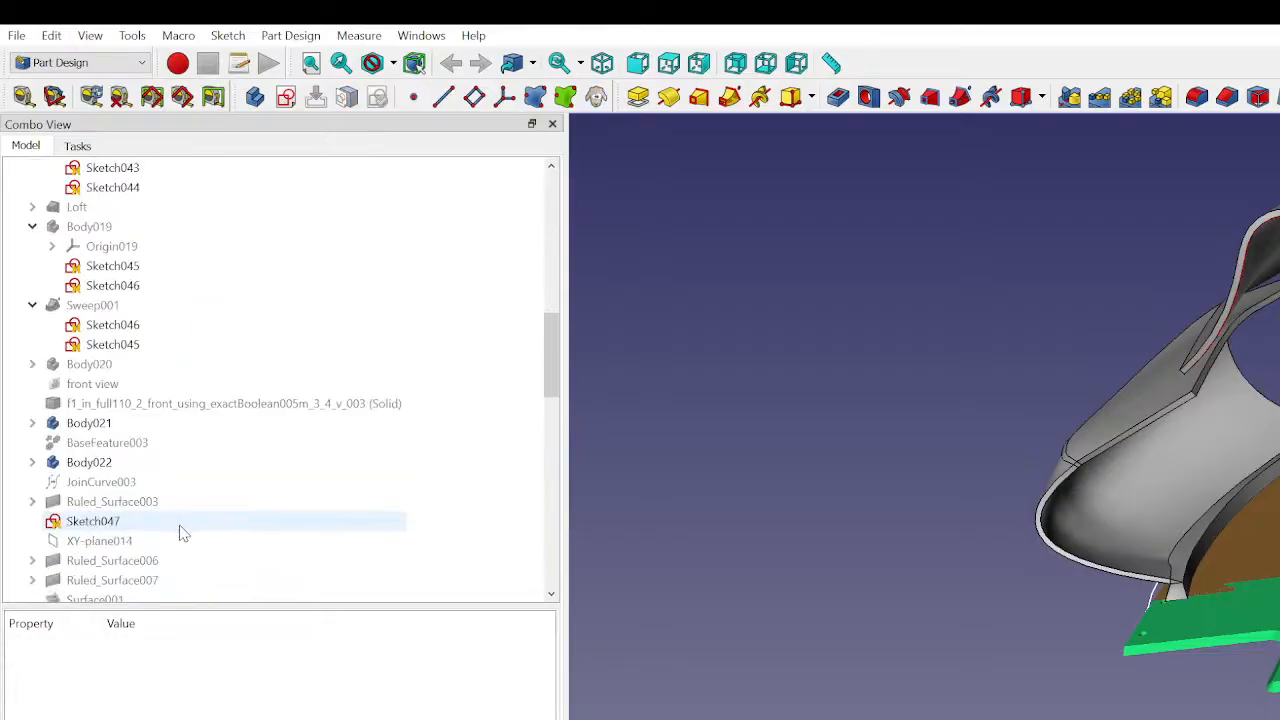
scroll(181, 534, "down", 5)
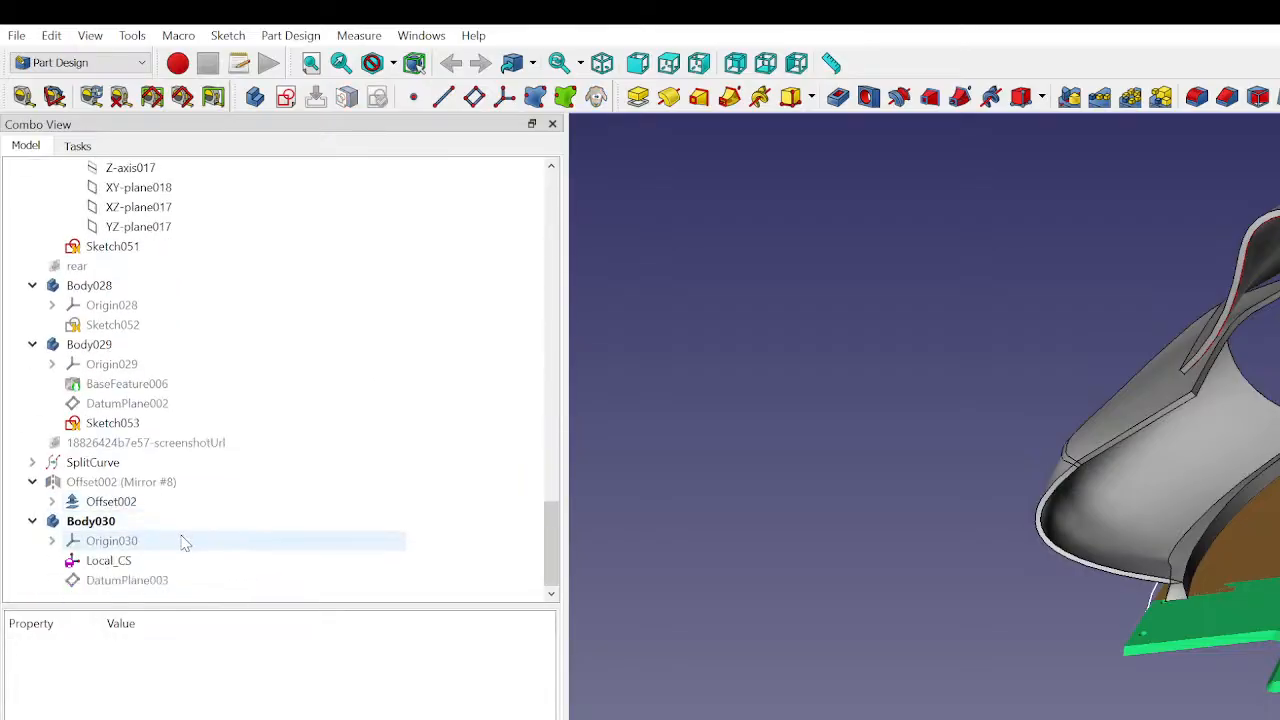
middle_click_drag(1129, 520, 1219, 586)
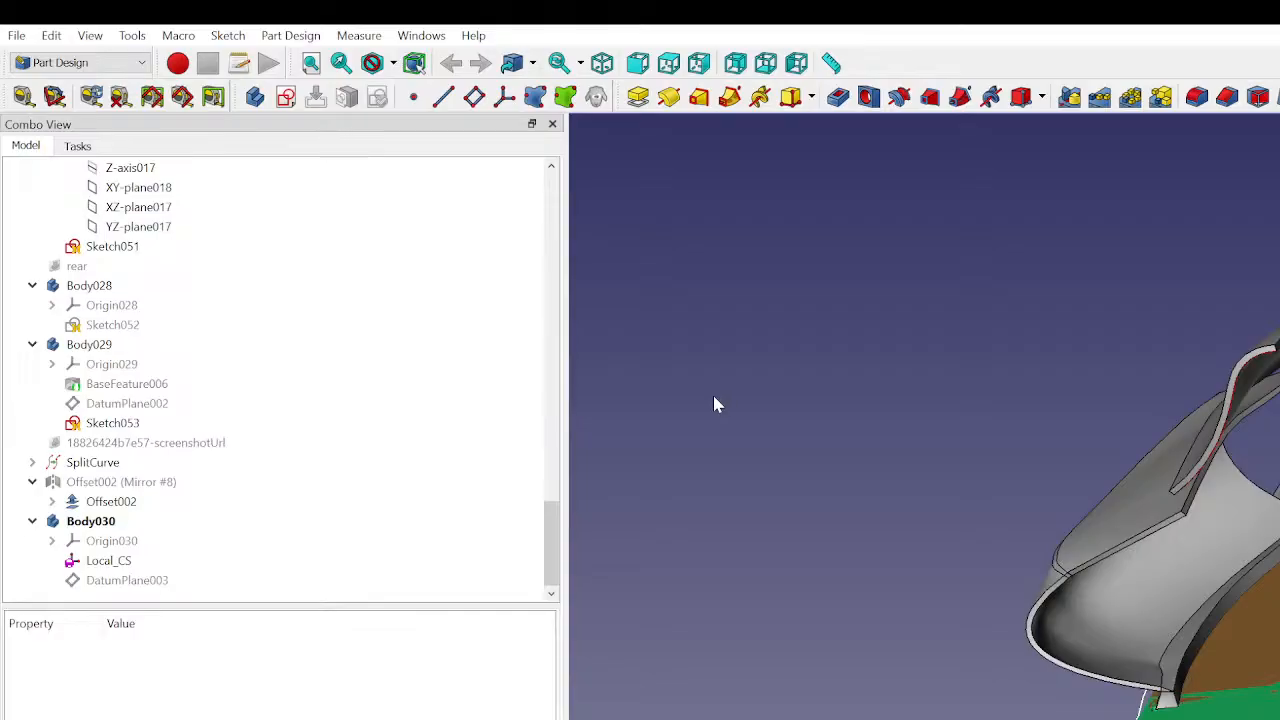
scroll(151, 369, "up", 10)
scroll(150, 350, "up", 15)
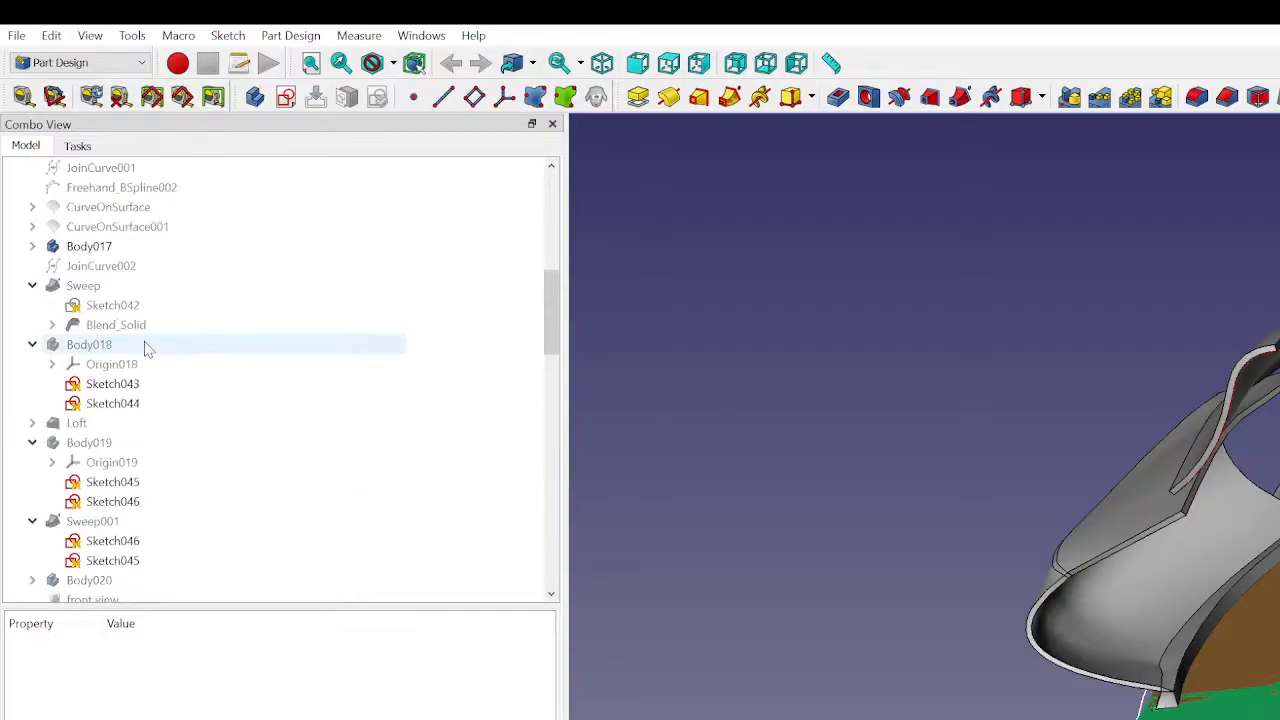
scroll(140, 320, "down", 2)
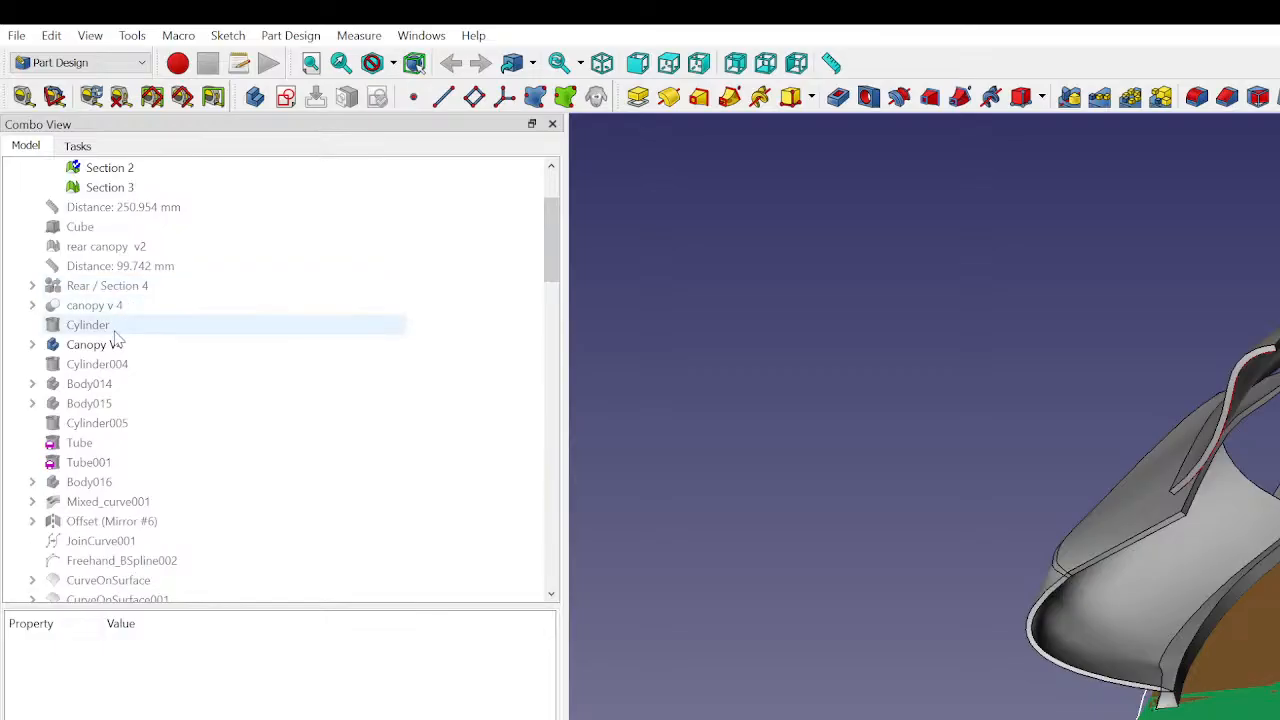
scroll(114, 340, "down", 4)
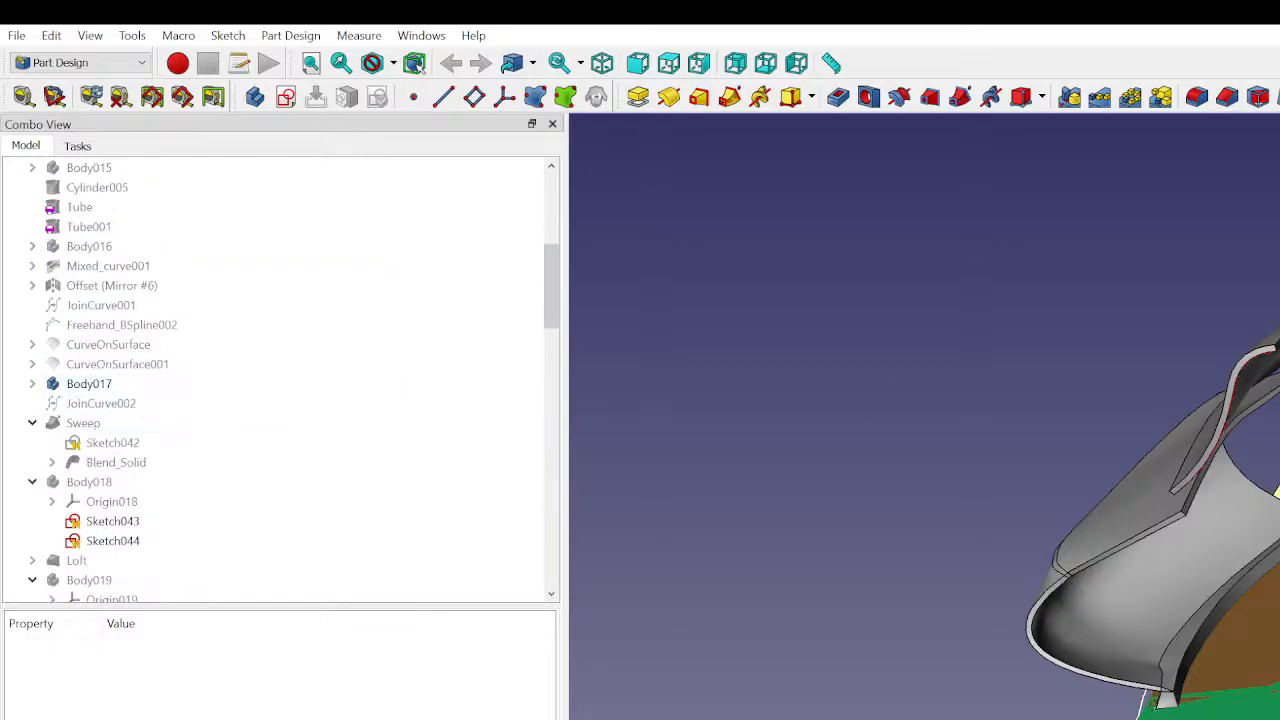
- Restore Section 4 v2 with its Pad007 and chamfer features in the bottom sections group
left_click(1277, 492)
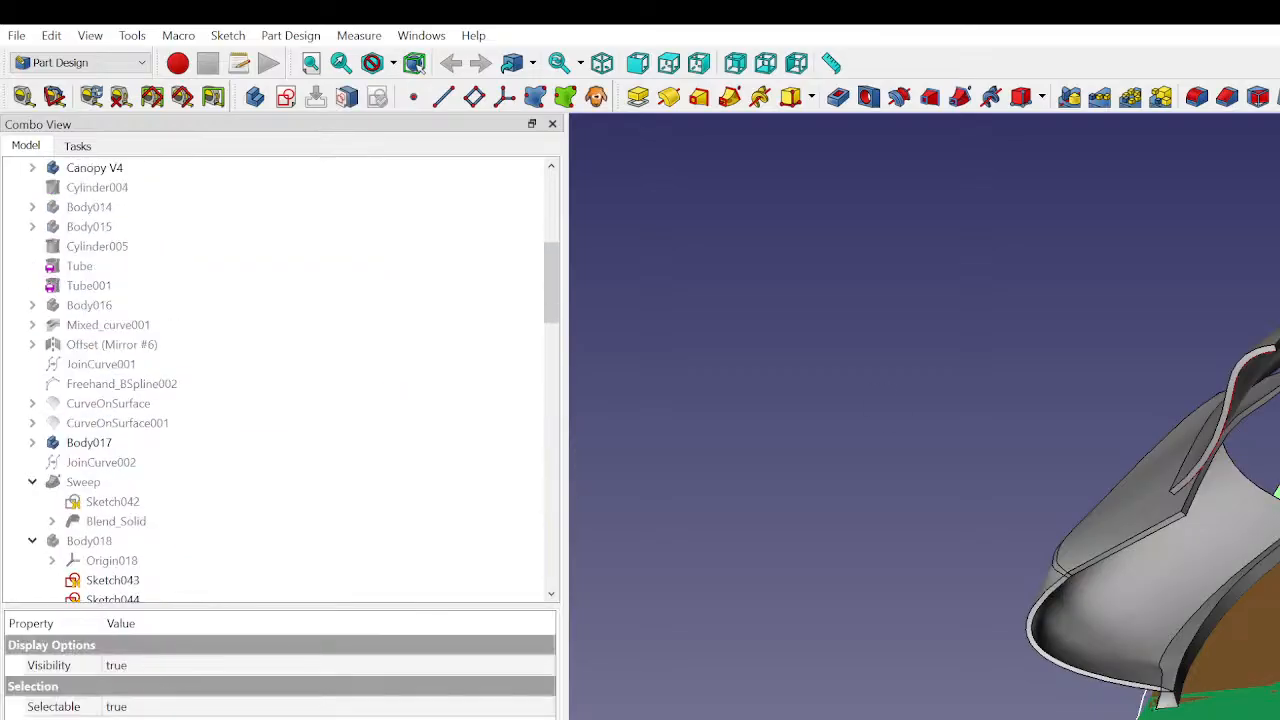
left_click(150, 686)
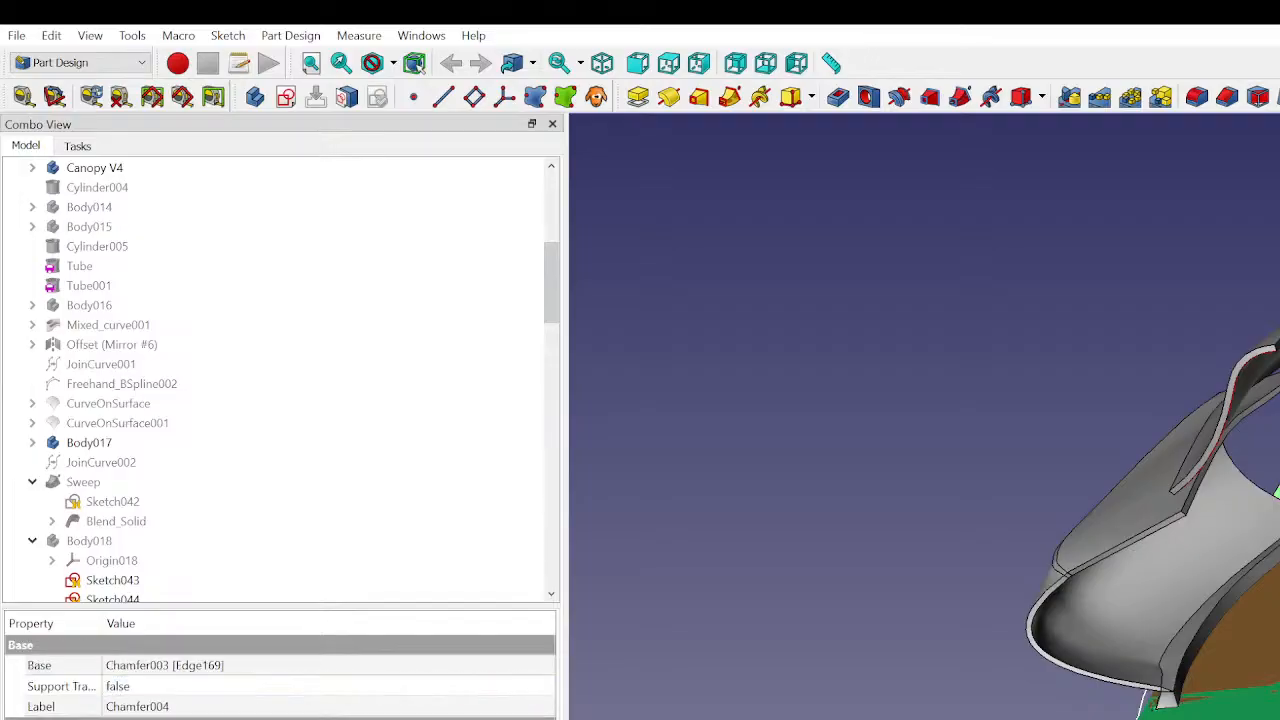
scroll(171, 577, "down", 20)
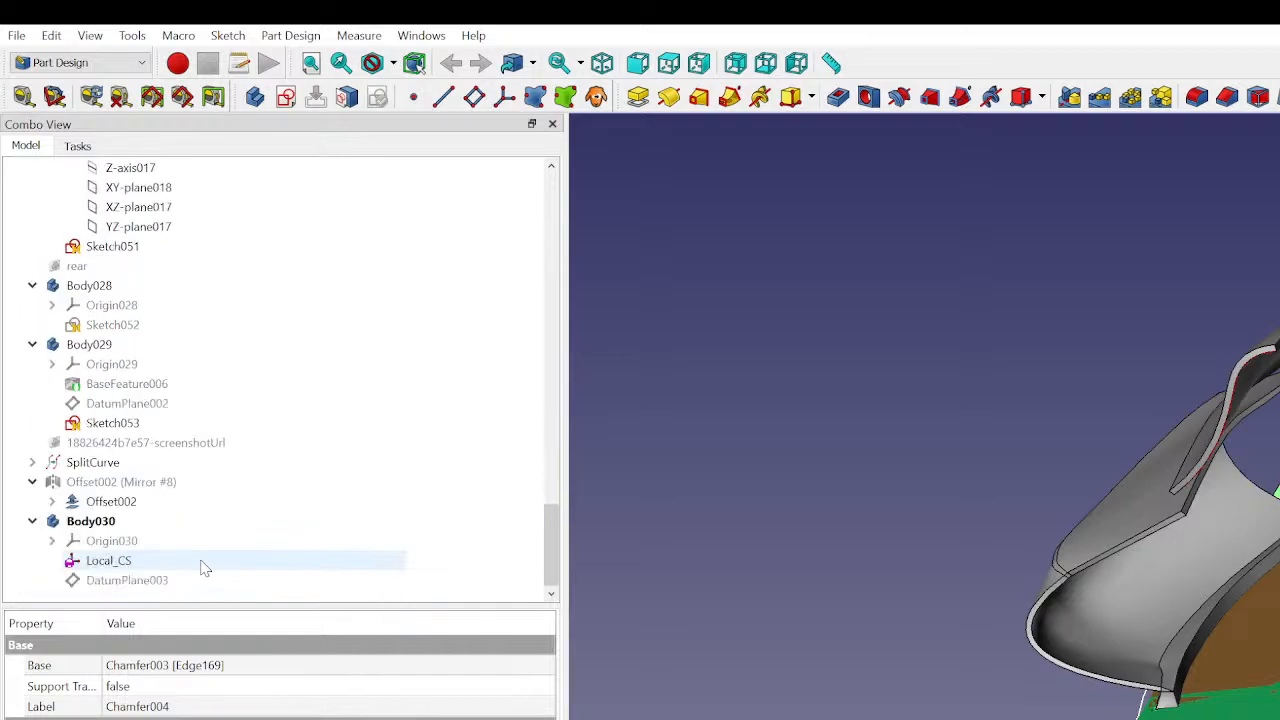
scroll(211, 570, "up", 10)
scroll(214, 560, "up", 10)
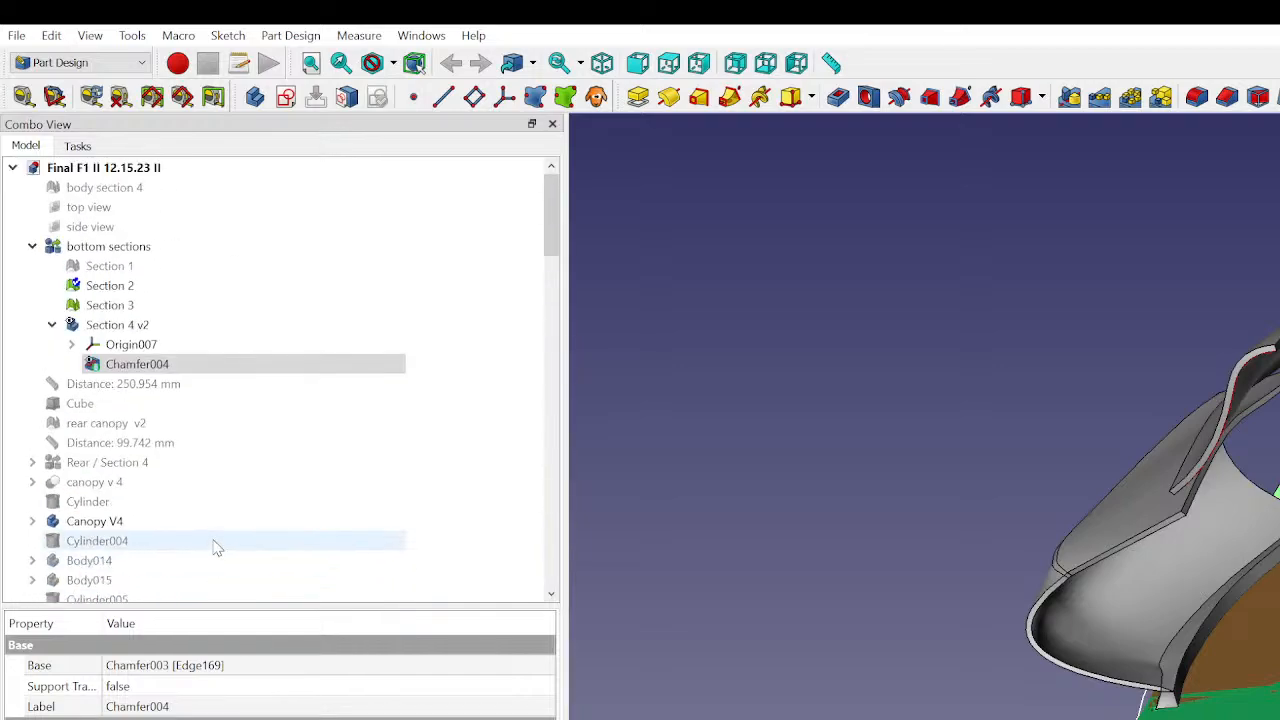
left_click(120, 327)
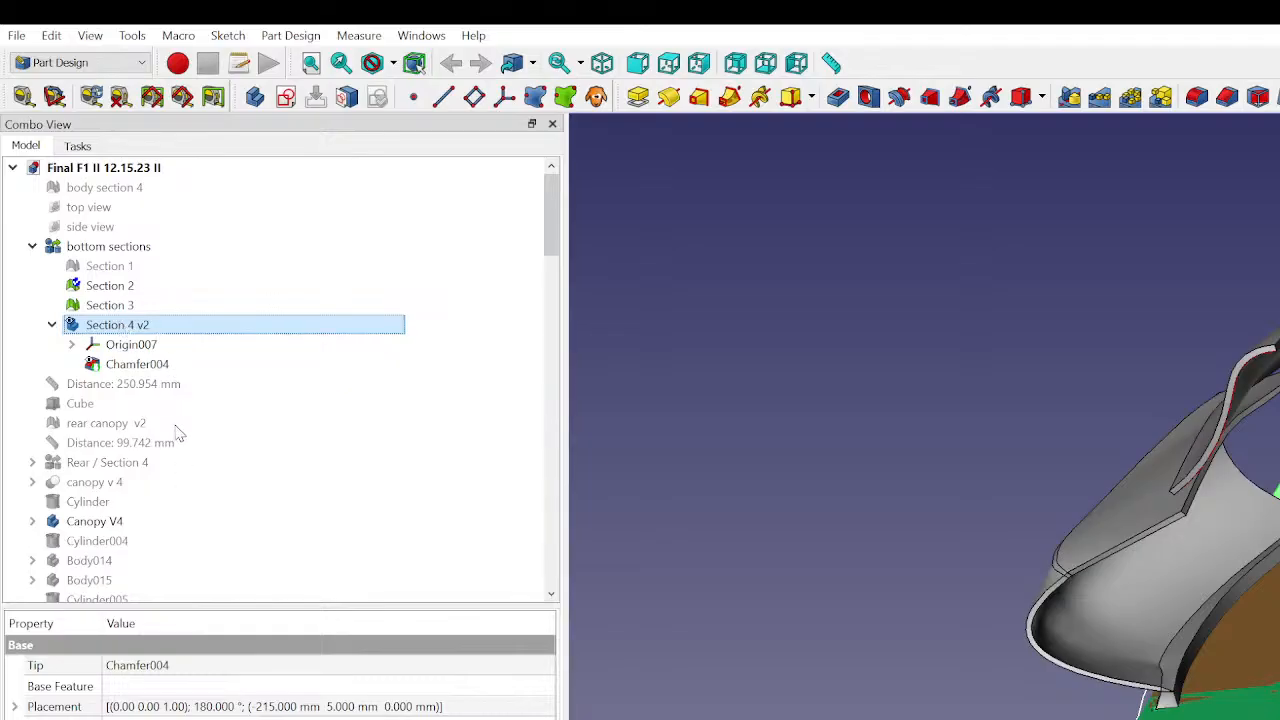
left_click(196, 568)
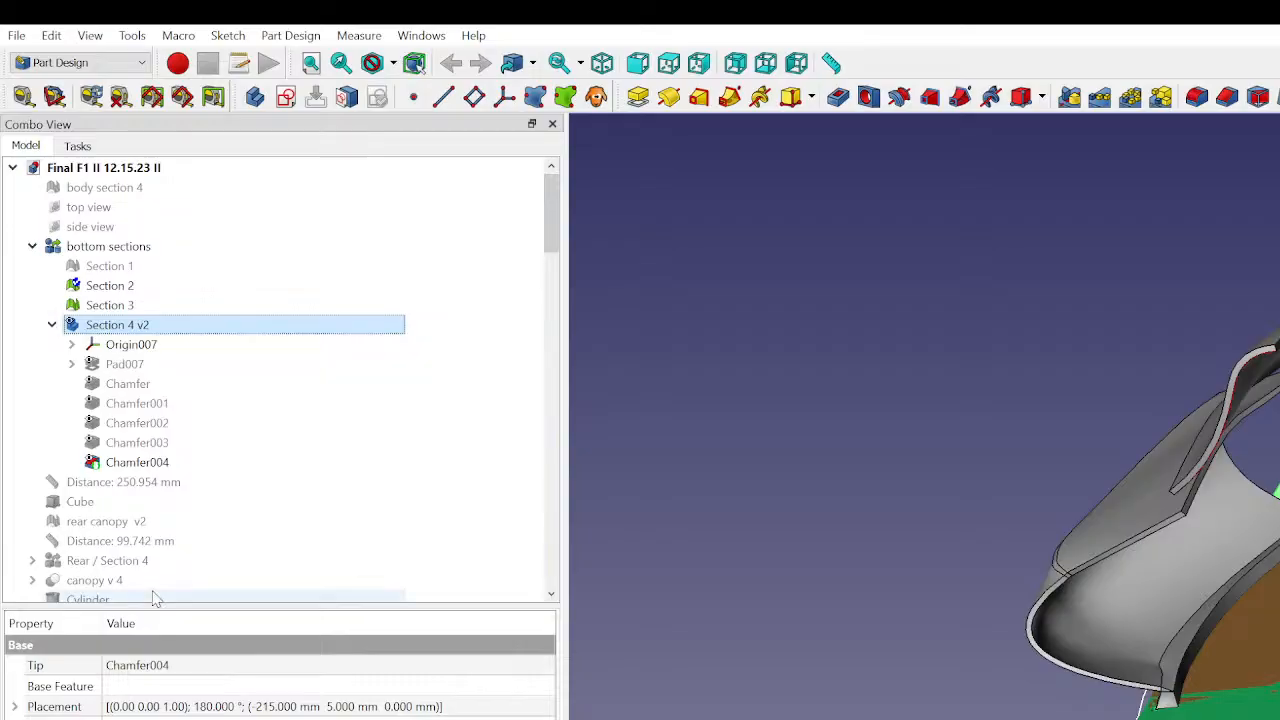
- Examine Chamfer004 and the Section 4 v2 body's tip and placement properties
left_click(663, 446)
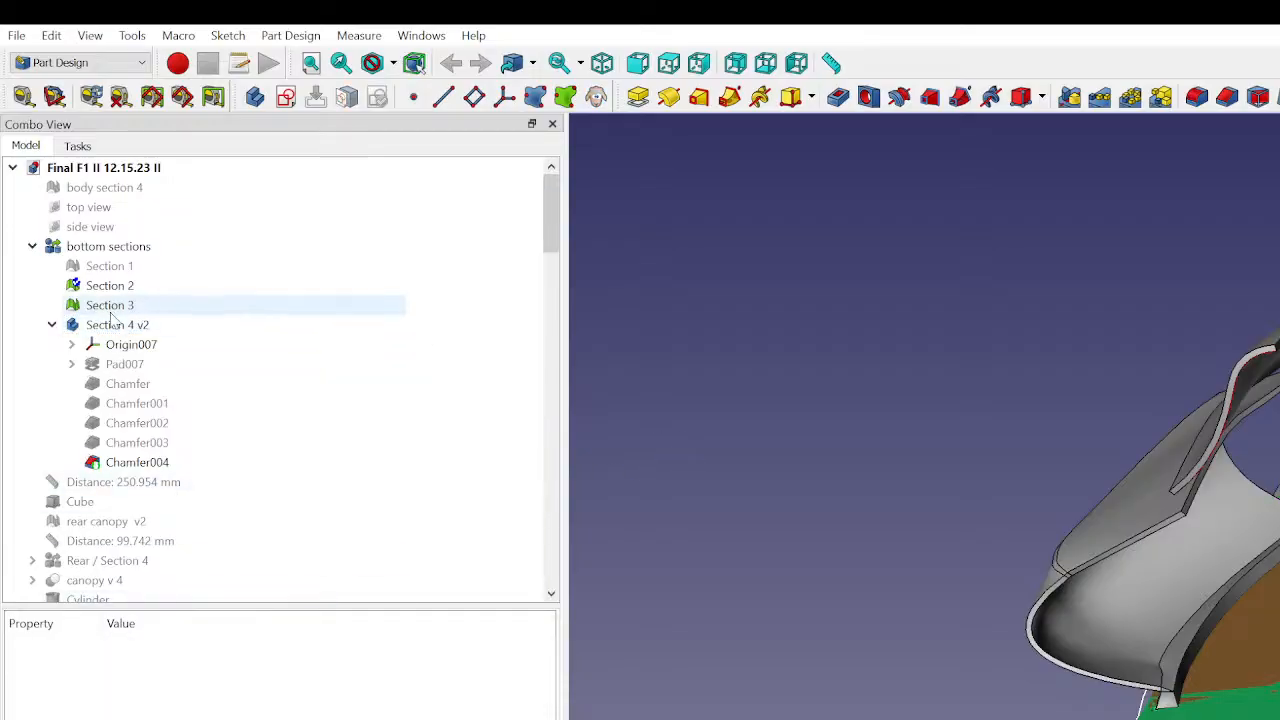
left_click(125, 466)
left_click(759, 488)
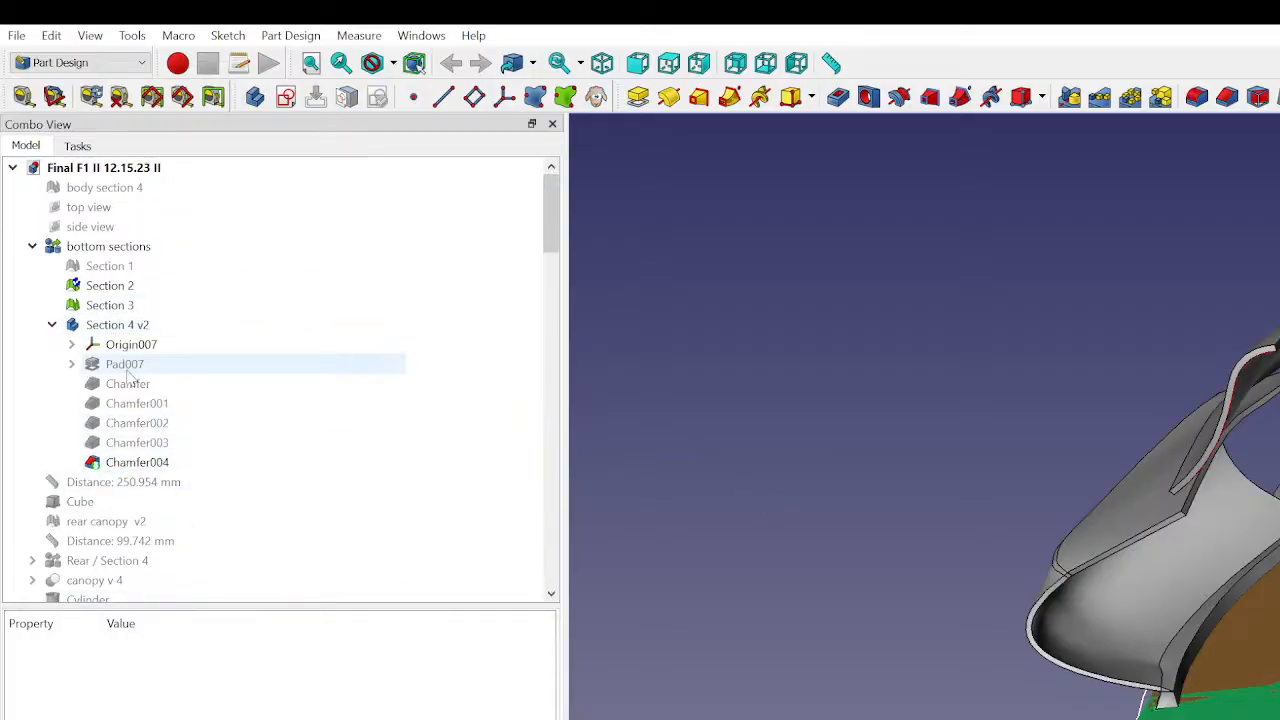
left_click(118, 460)
left_click(124, 328)
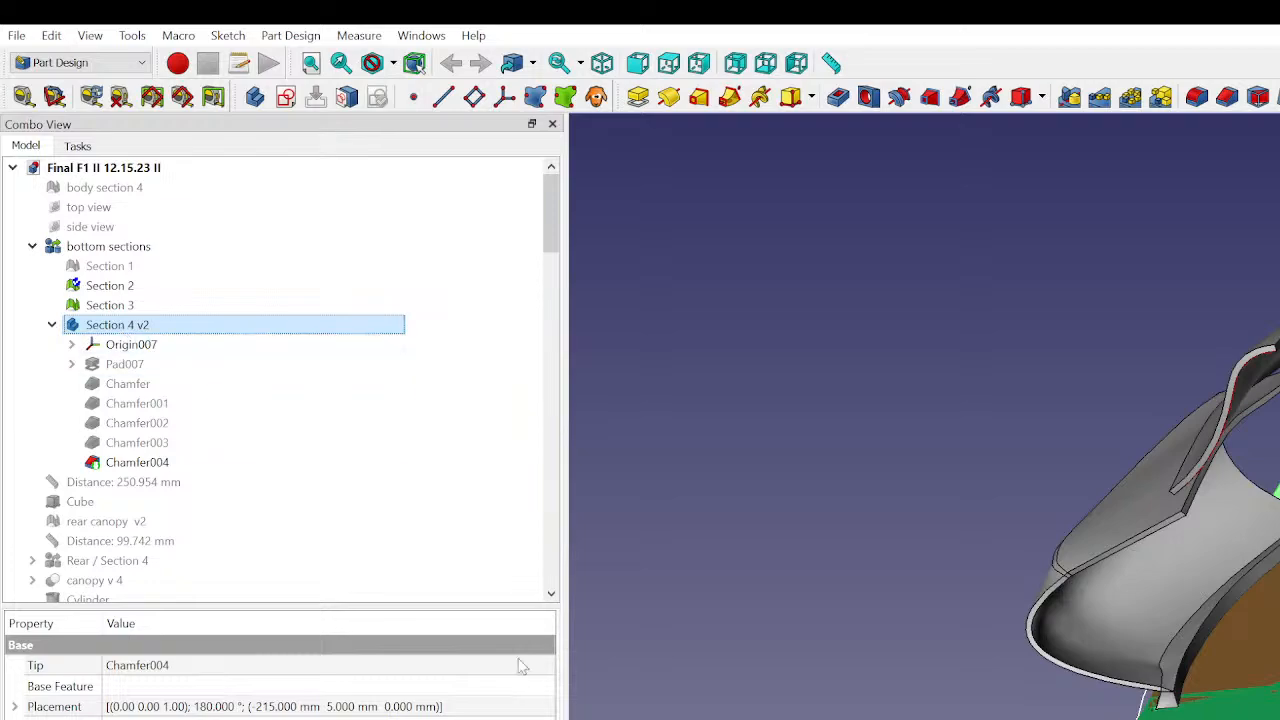
left_click(985, 683)
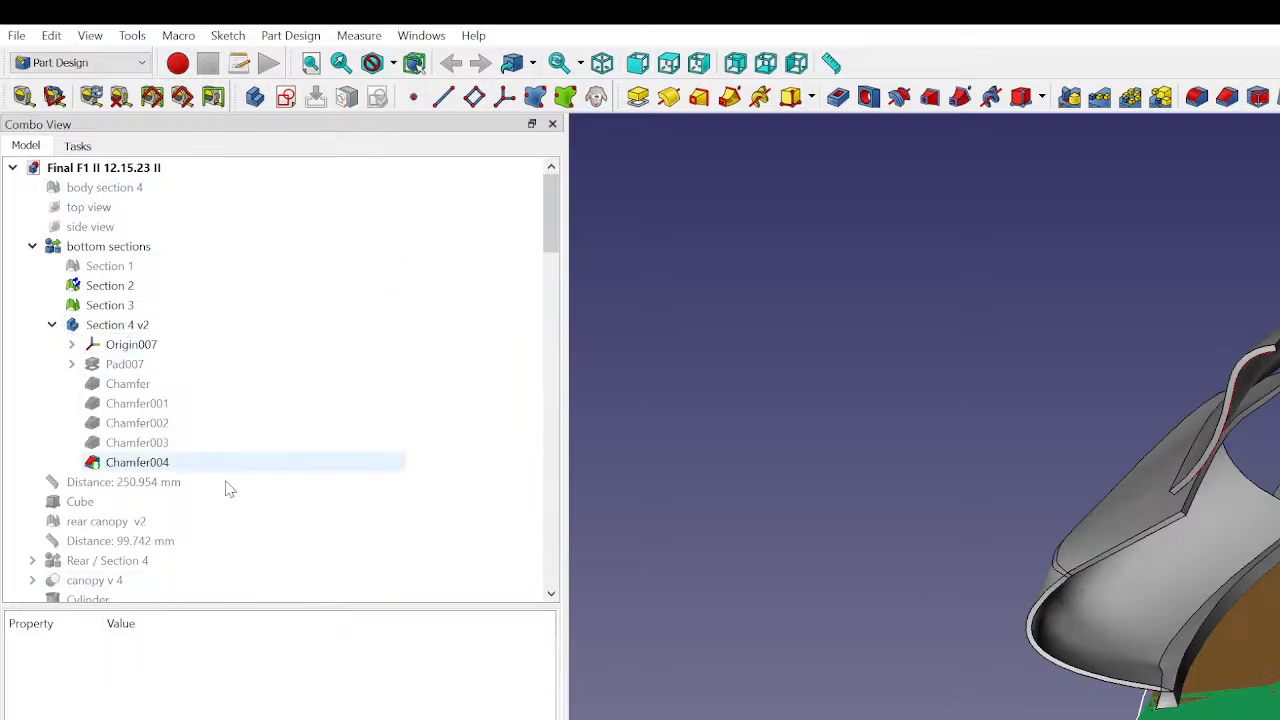
- Examine the first Chamfer's base properties and the sketch under Pad007 in Section 4 v2
left_click(180, 384)
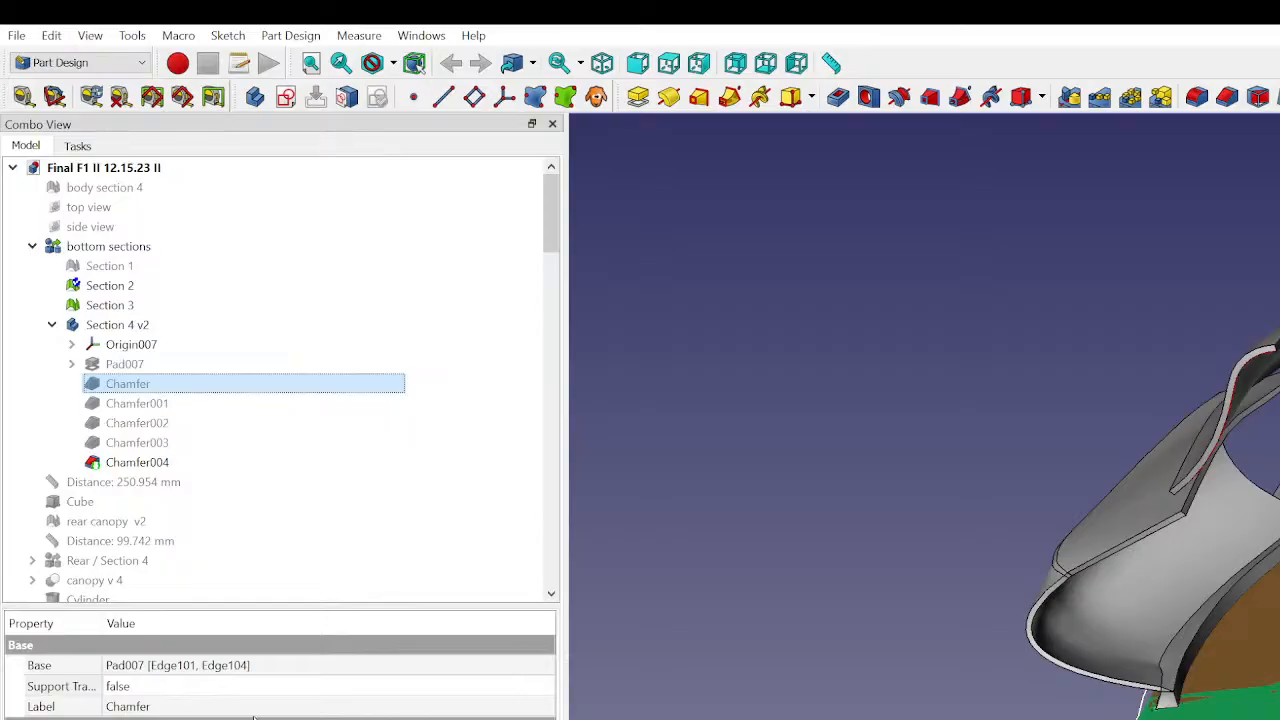
left_click(767, 421)
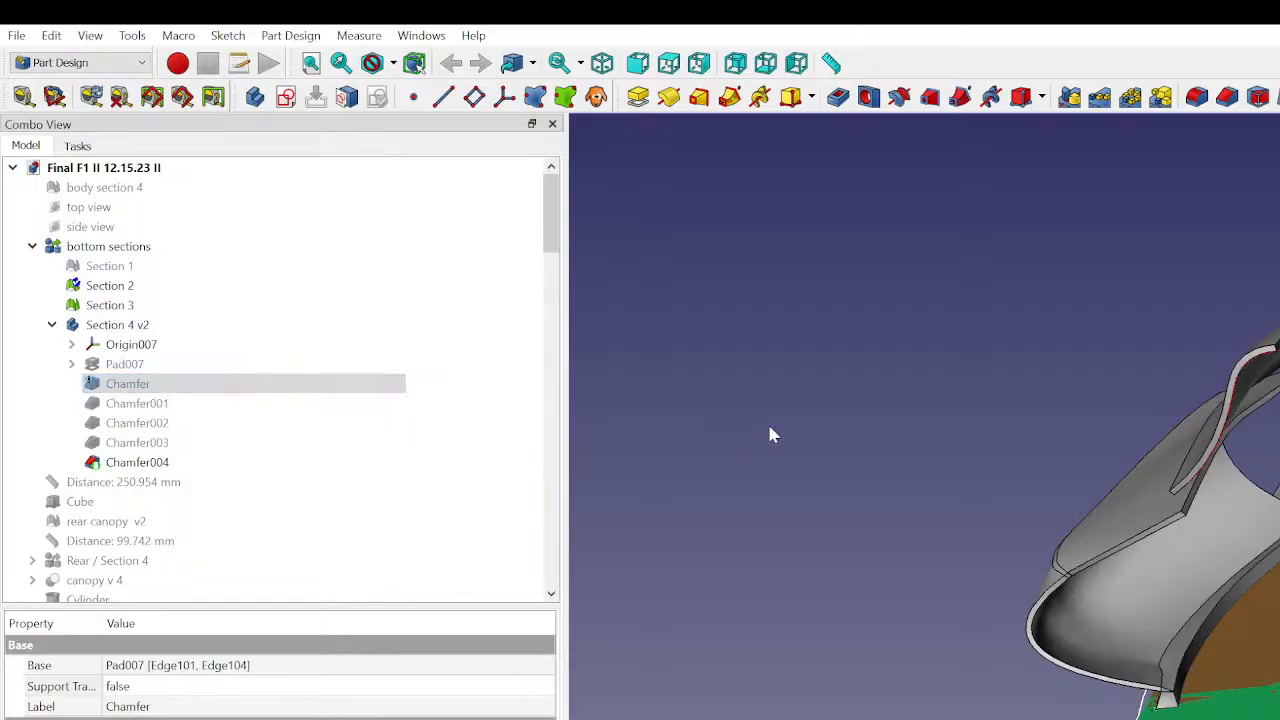
left_click(95, 385)
left_click(71, 364)
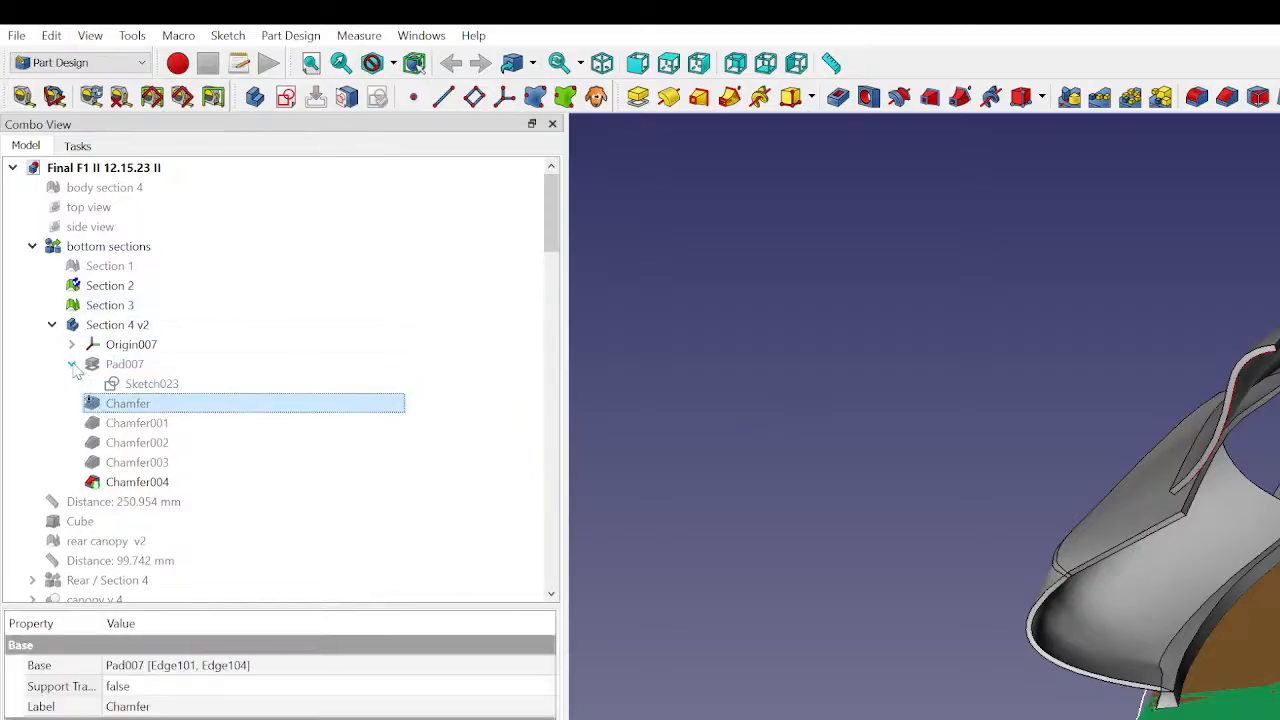
left_click(71, 364)
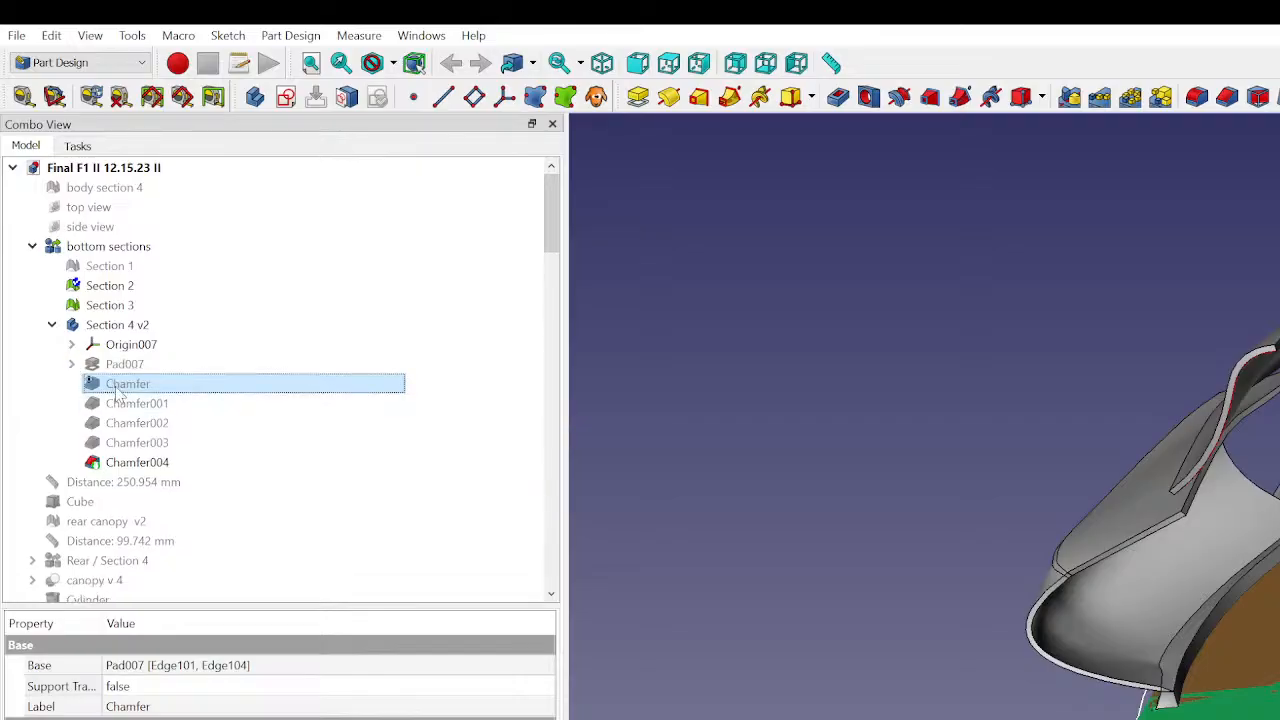
left_click(53, 327)
left_click(53, 327)
left_click(621, 506)
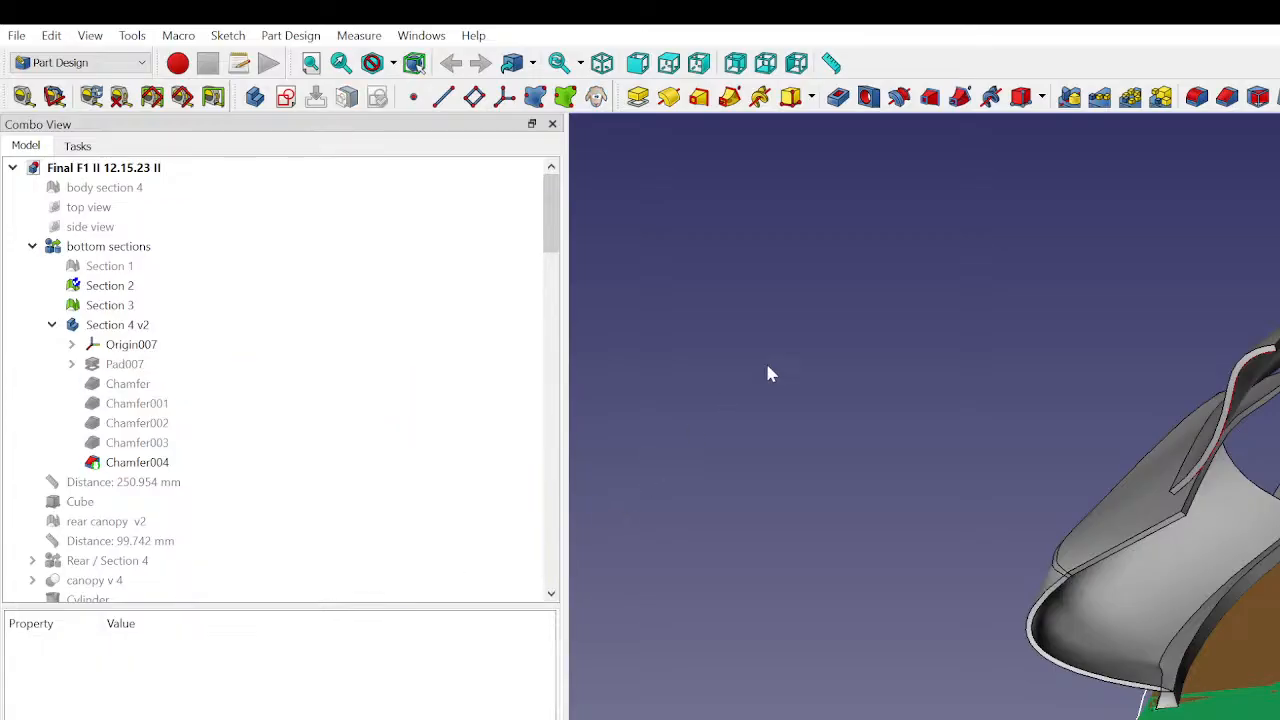
- Inspect the bottom plate and adjacent body panels from several angles, checking them against Section 4 v2 and Body030
left_click(1277, 492)
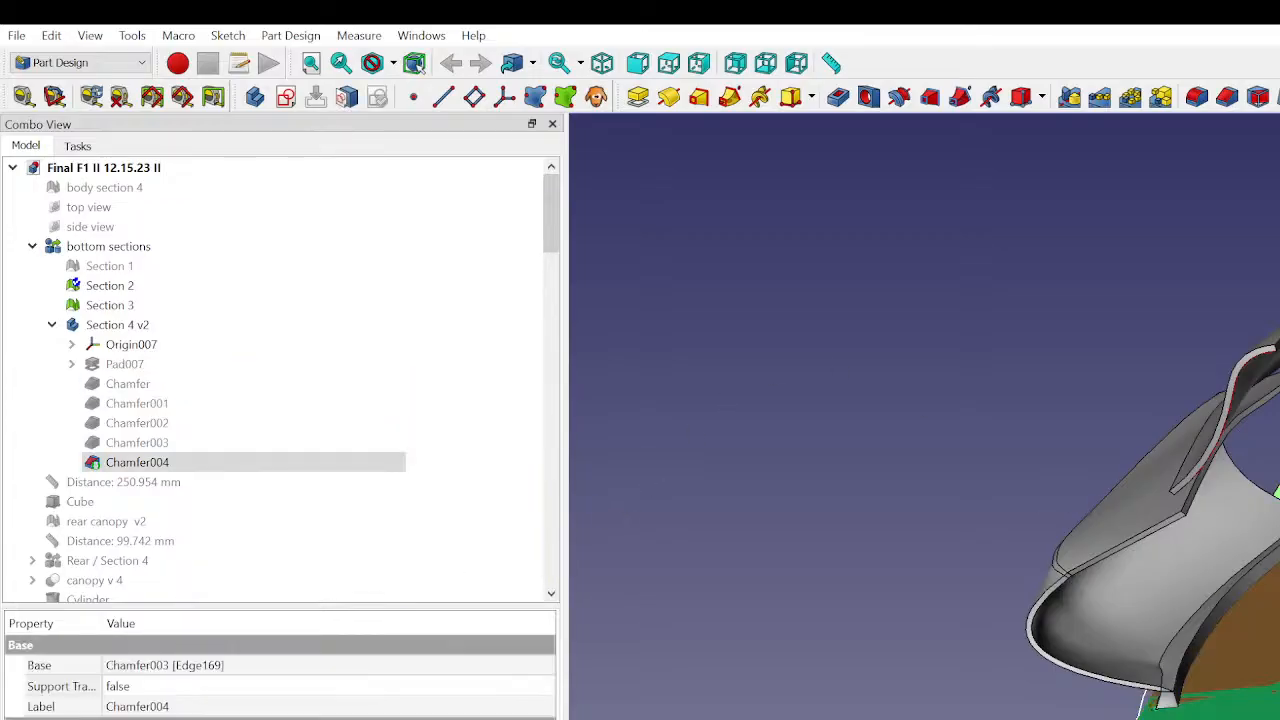
left_click(125, 325)
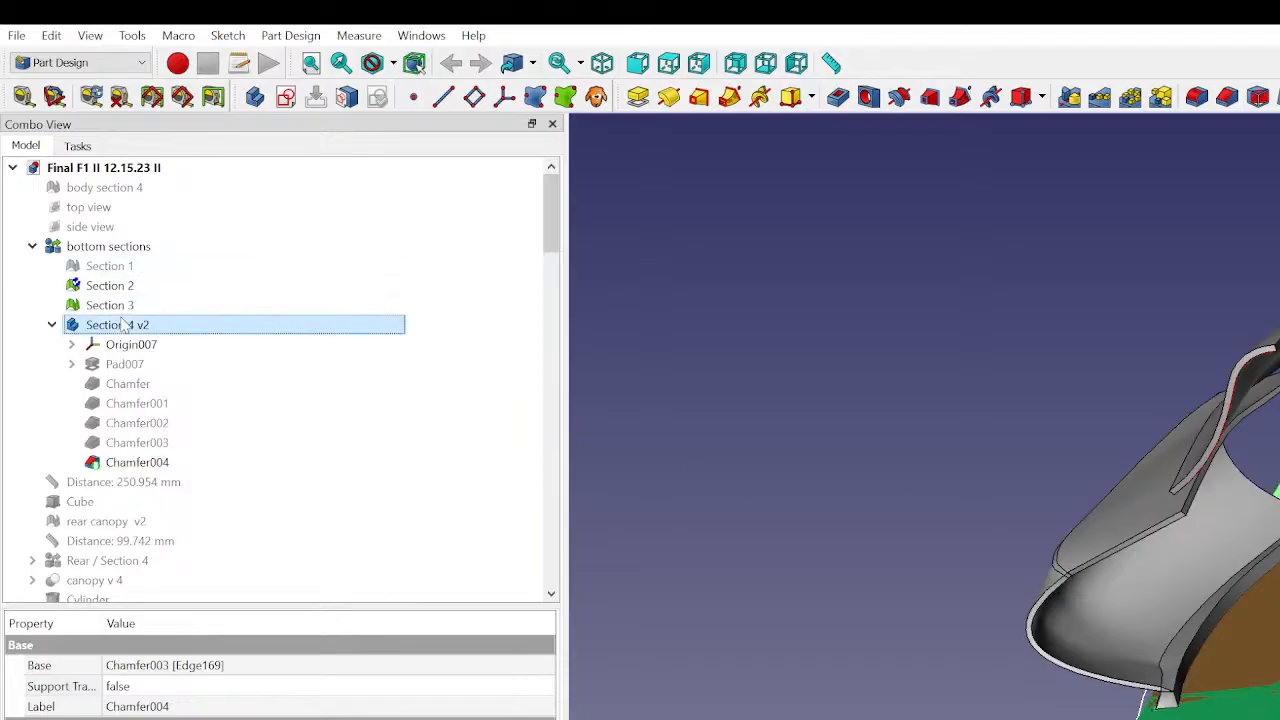
left_click(196, 344)
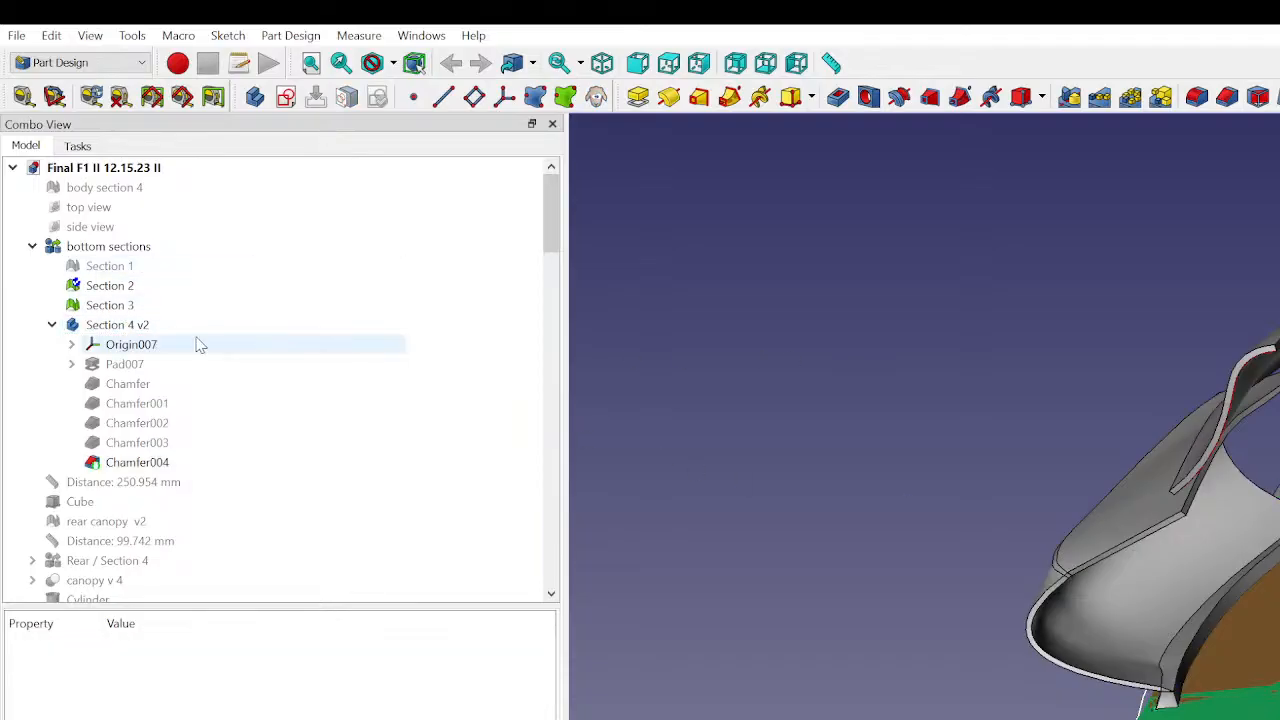
left_click(1054, 437)
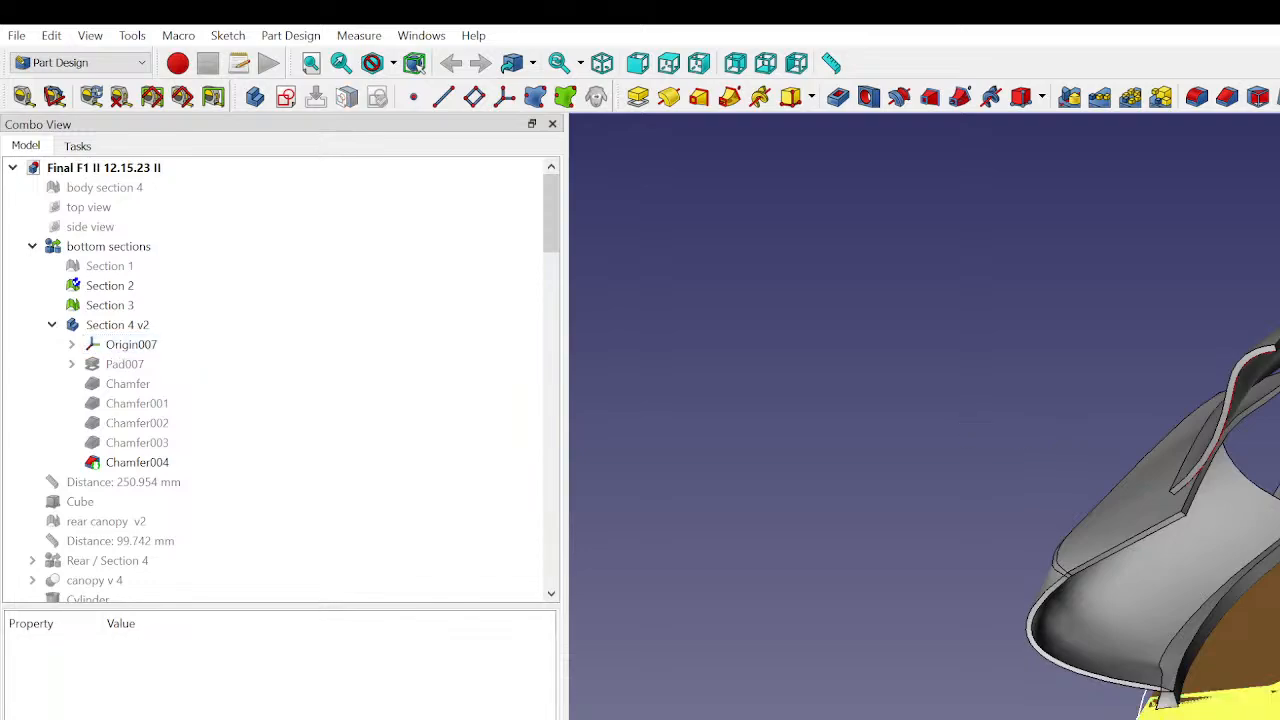
middle_click_drag(1250, 700, 1245, 590)
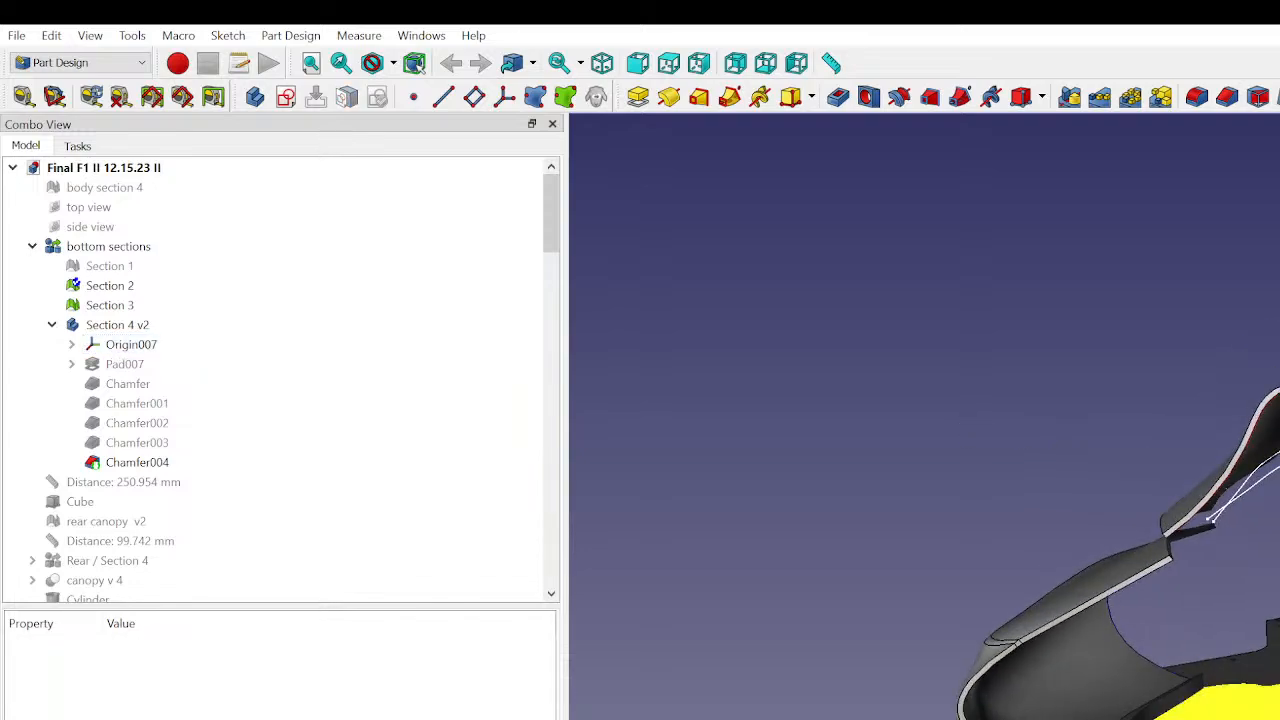
left_click(1272, 650)
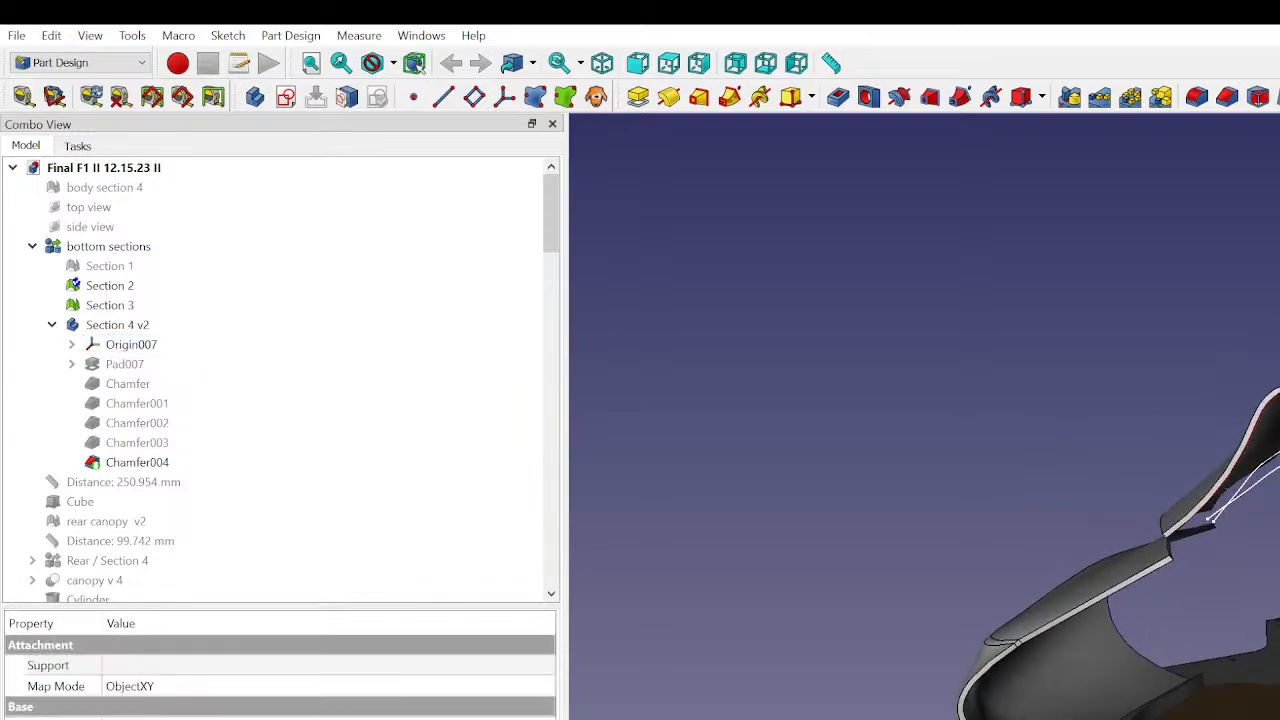
left_click(882, 450)
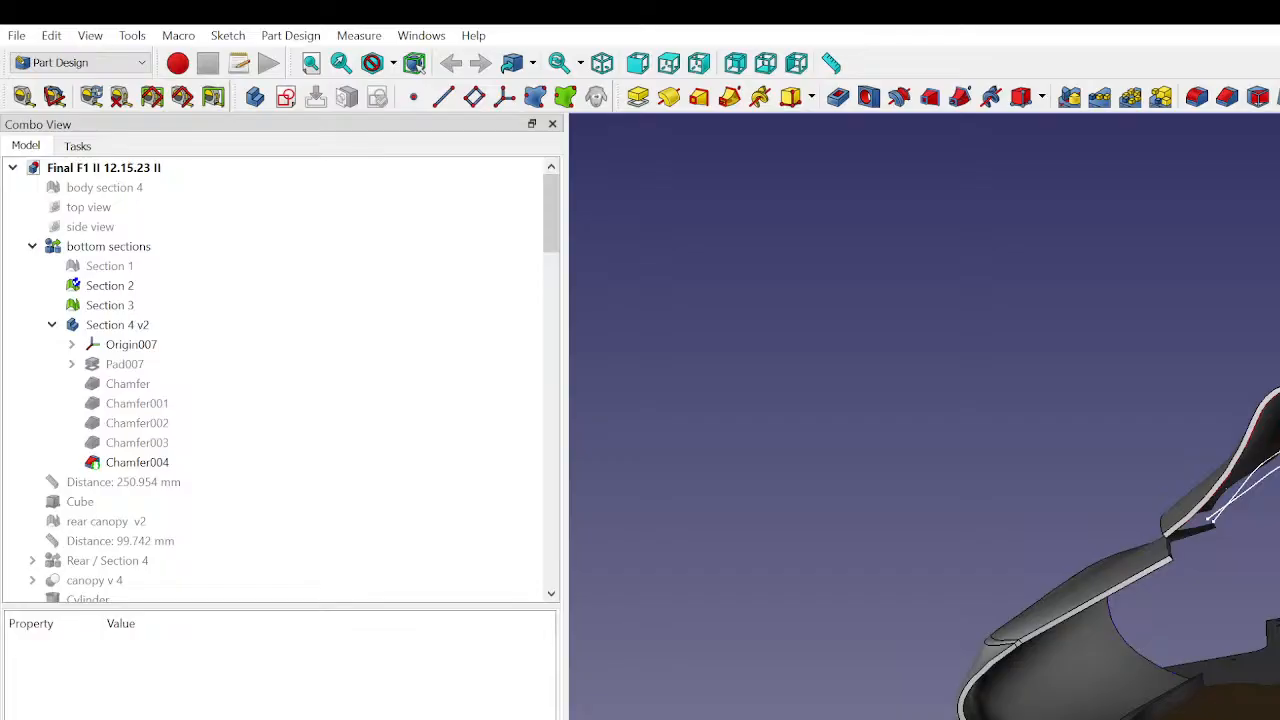
scroll(200, 430, "down", 20)
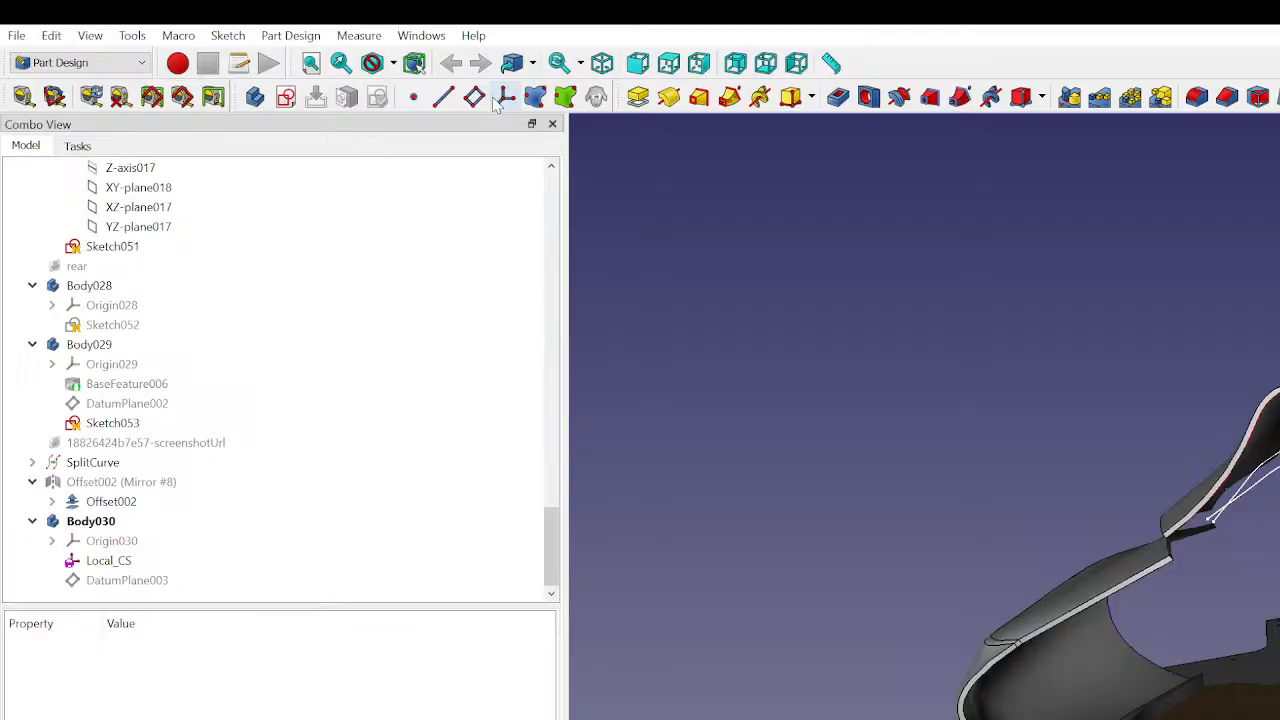
middle_click_drag(1245, 655, 1243, 700)
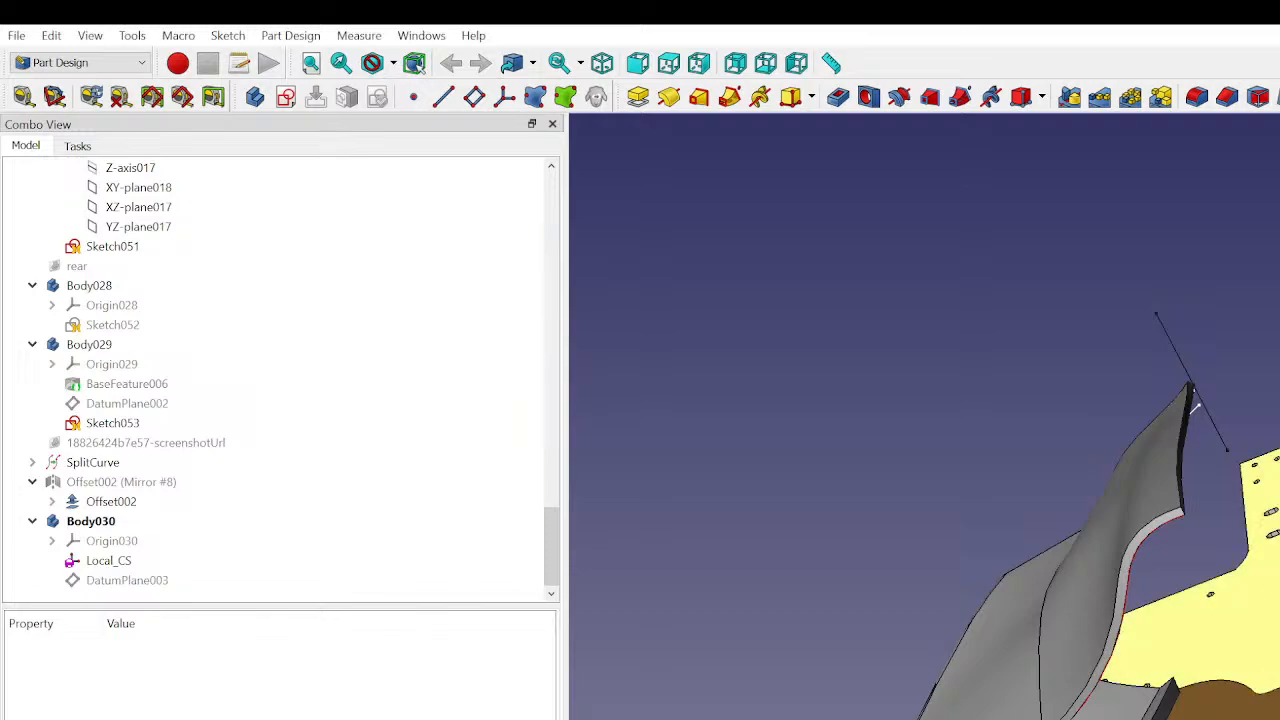
- Look through the bottom sections group, Canopy V4, Body014, Body015, Tube001 and Mixed_curve001 entries of the model
middle_click_drag(1194, 407, 1180, 370)
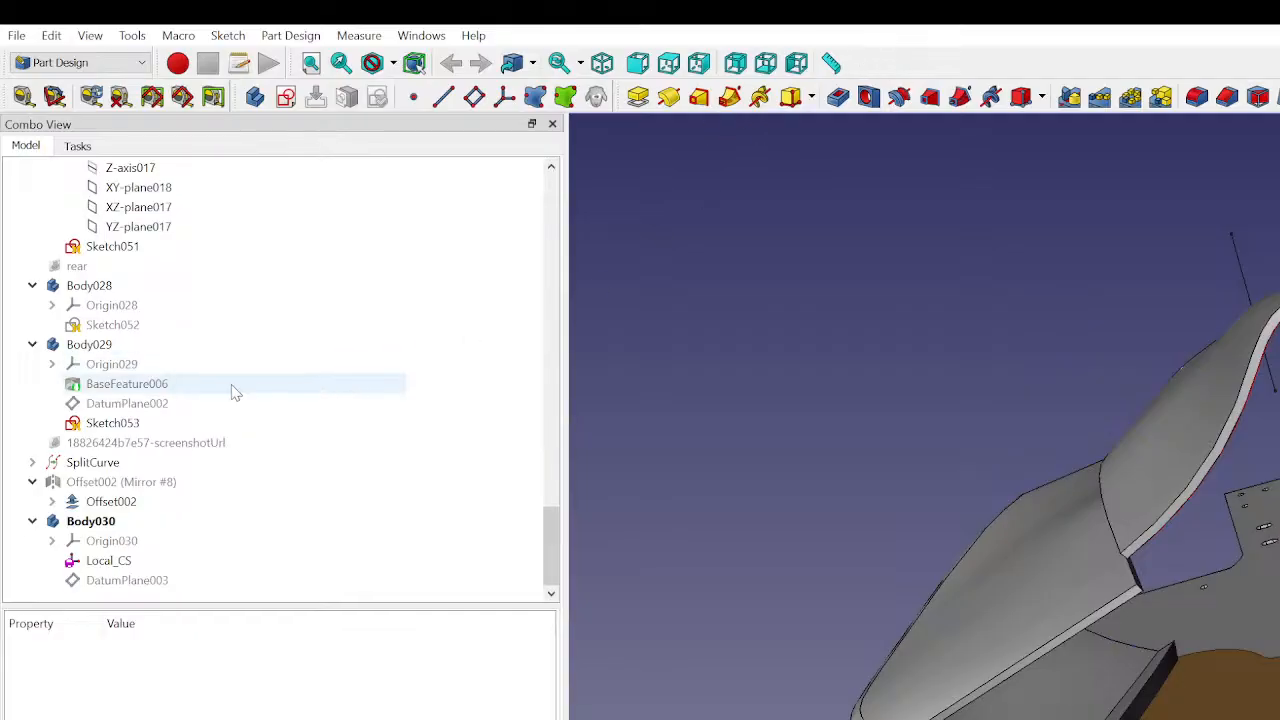
scroll(118, 560, "up", 20)
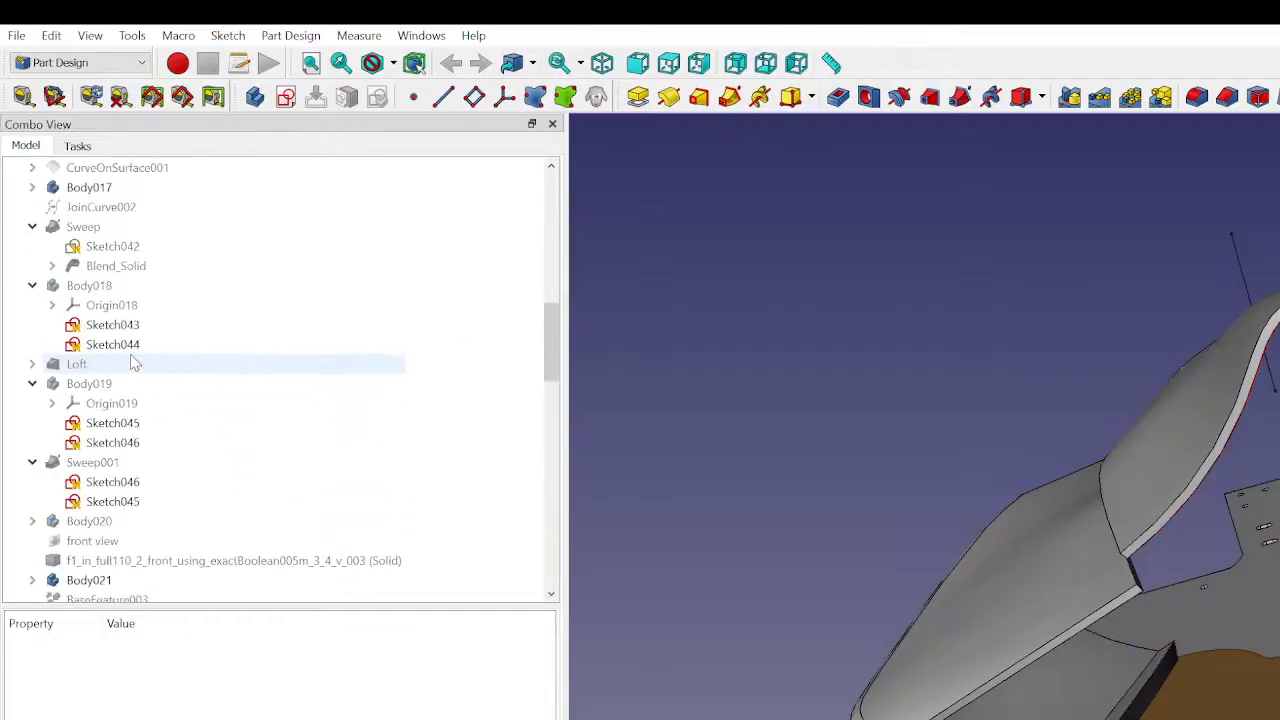
scroll(118, 347, "up", 3)
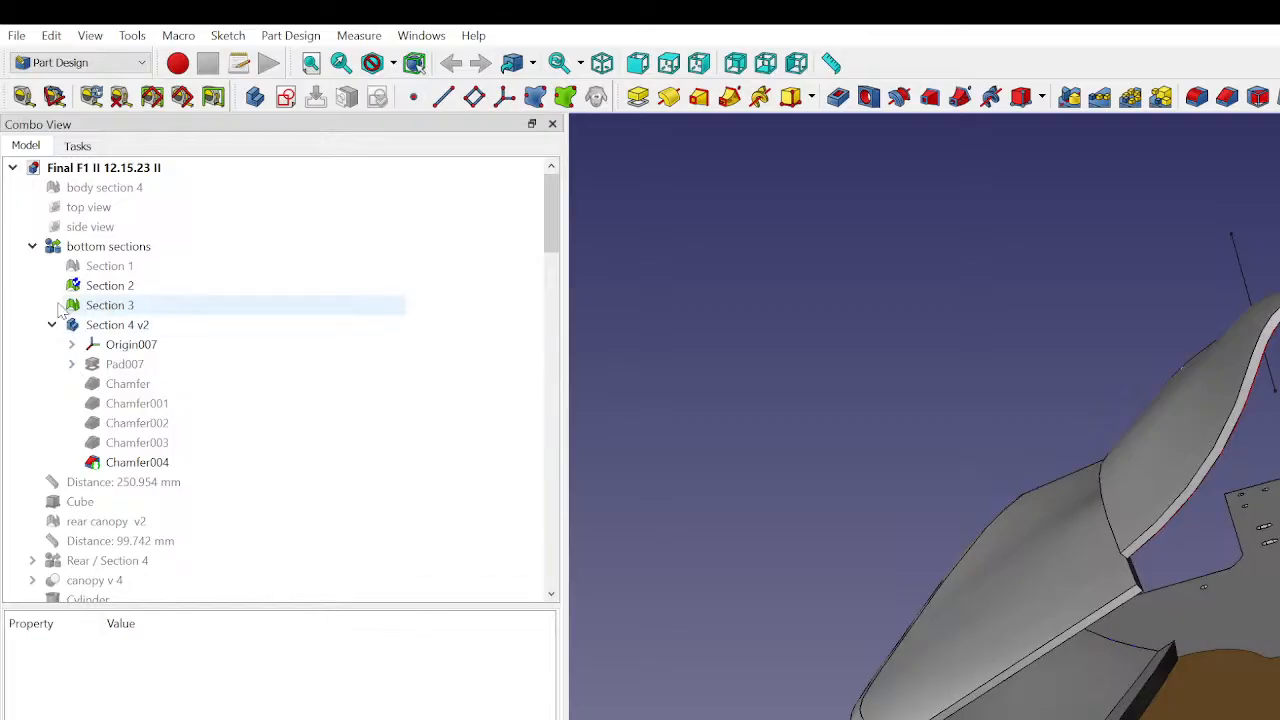
left_click(33, 246)
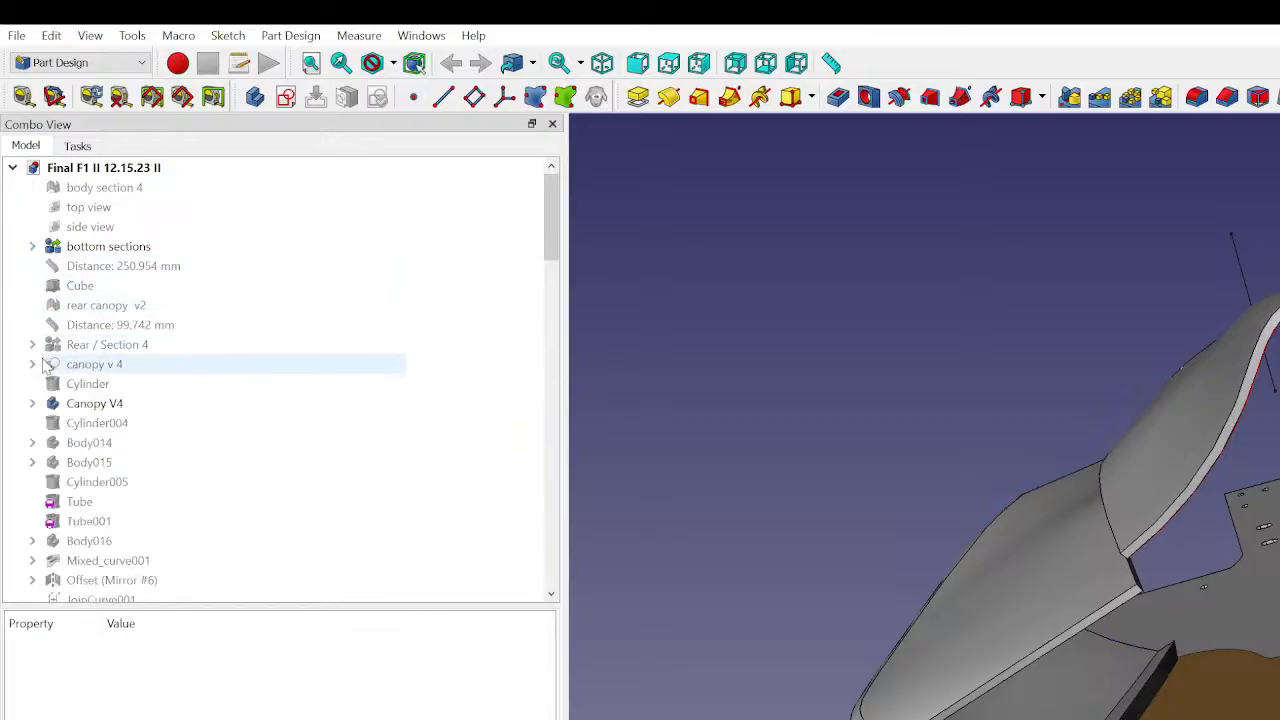
left_click(72, 405)
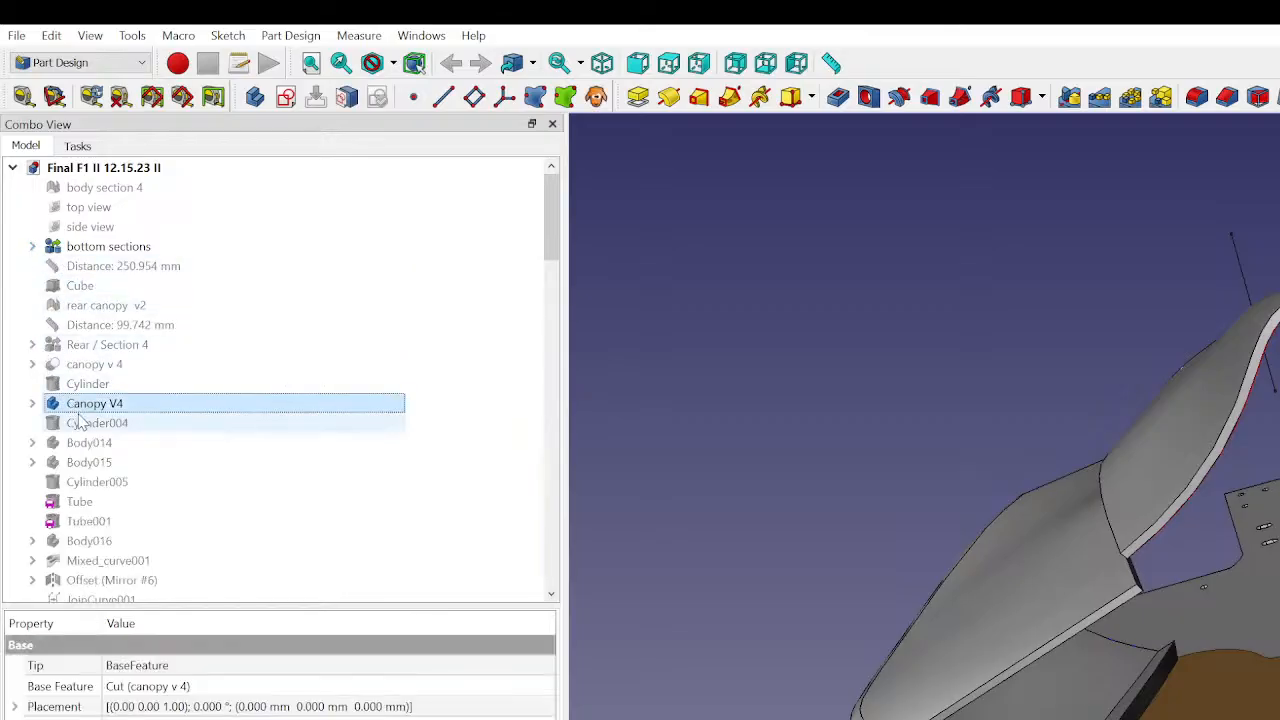
left_click(86, 424)
left_click(88, 443)
left_click(88, 463)
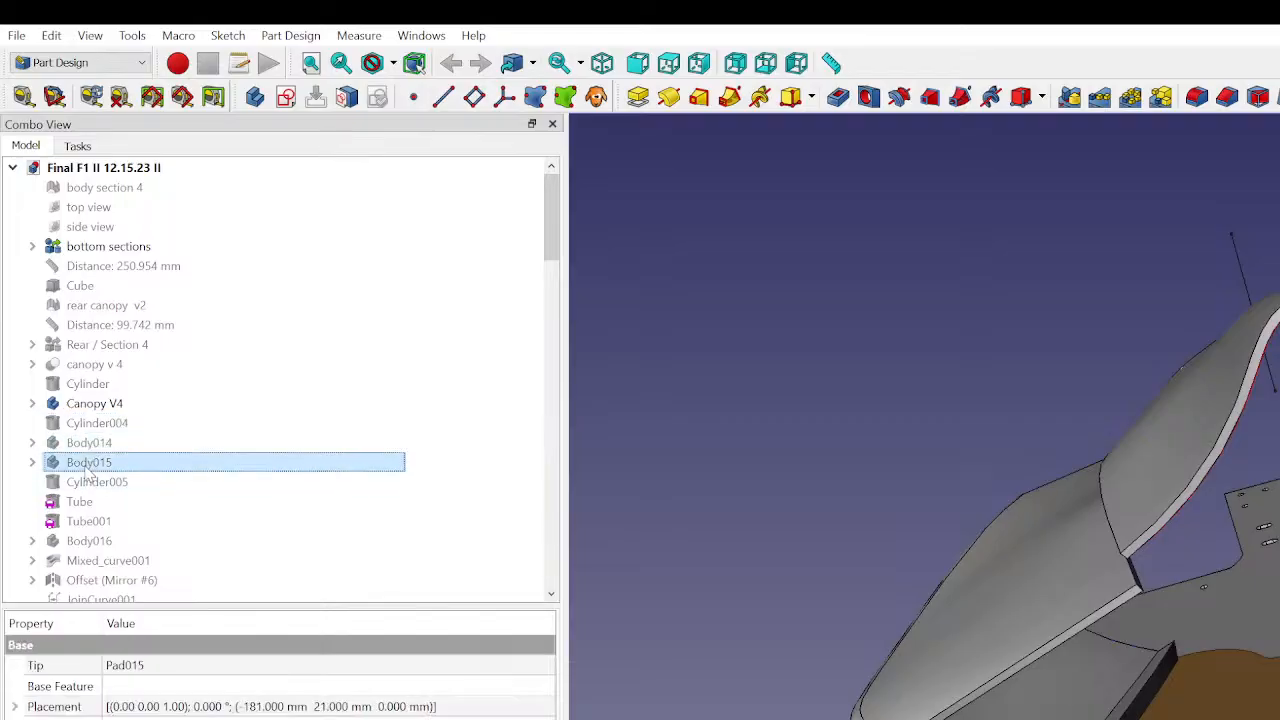
left_click(90, 521)
left_click(90, 560)
scroll(90, 570, "down", 4)
scroll(91, 571, "down", 2)
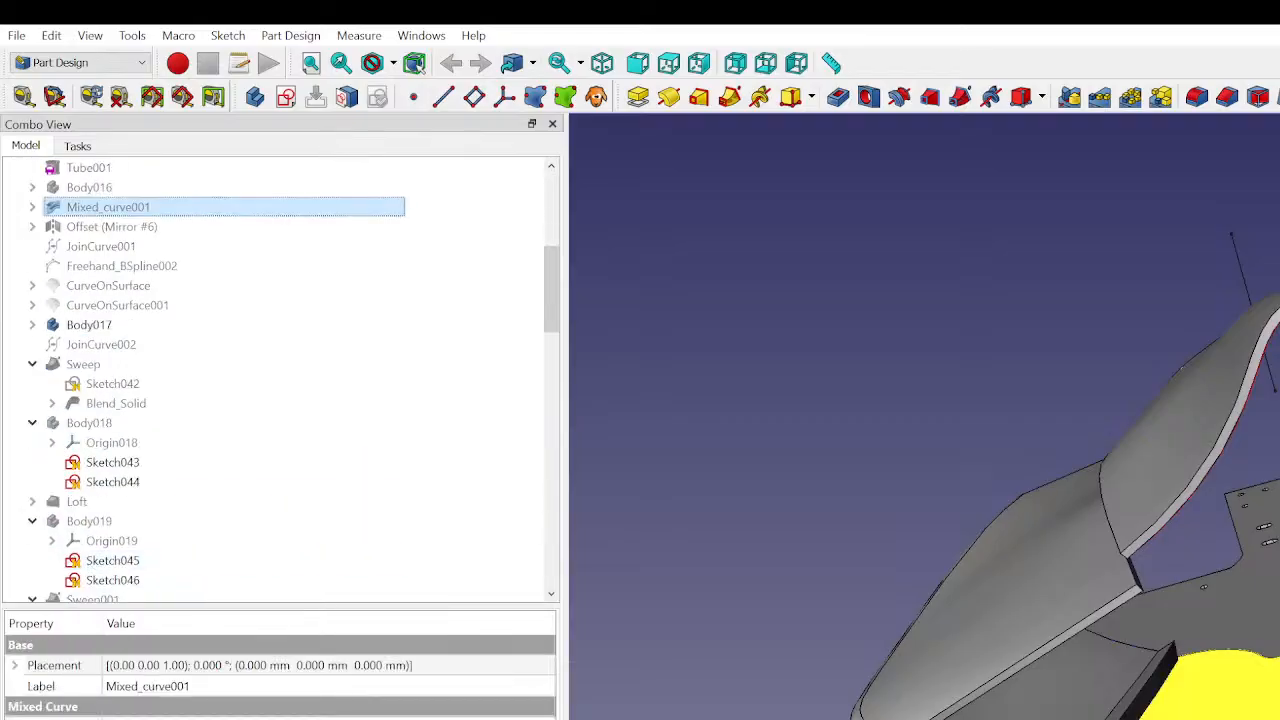
- Examine the mesh and display properties of the Section 2 bottom plate
left_click(1272, 690)
scroll(167, 373, "down", 20)
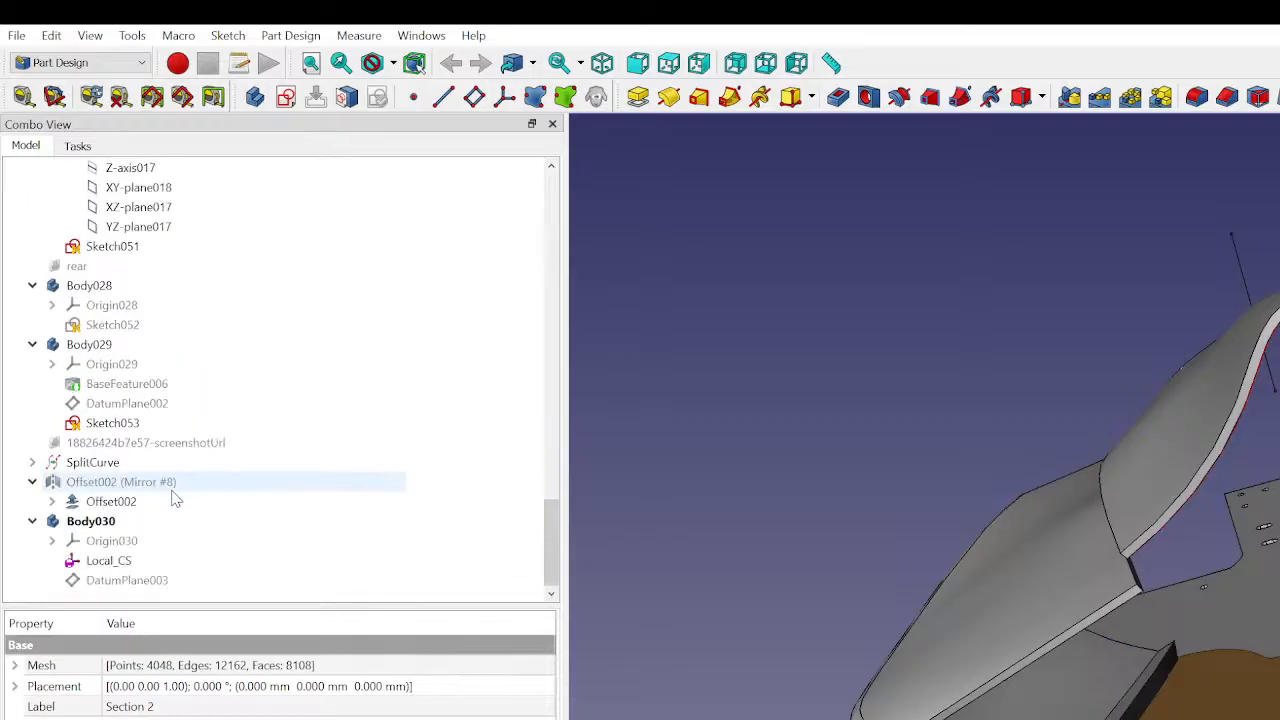
left_click(33, 666)
left_click(15, 666)
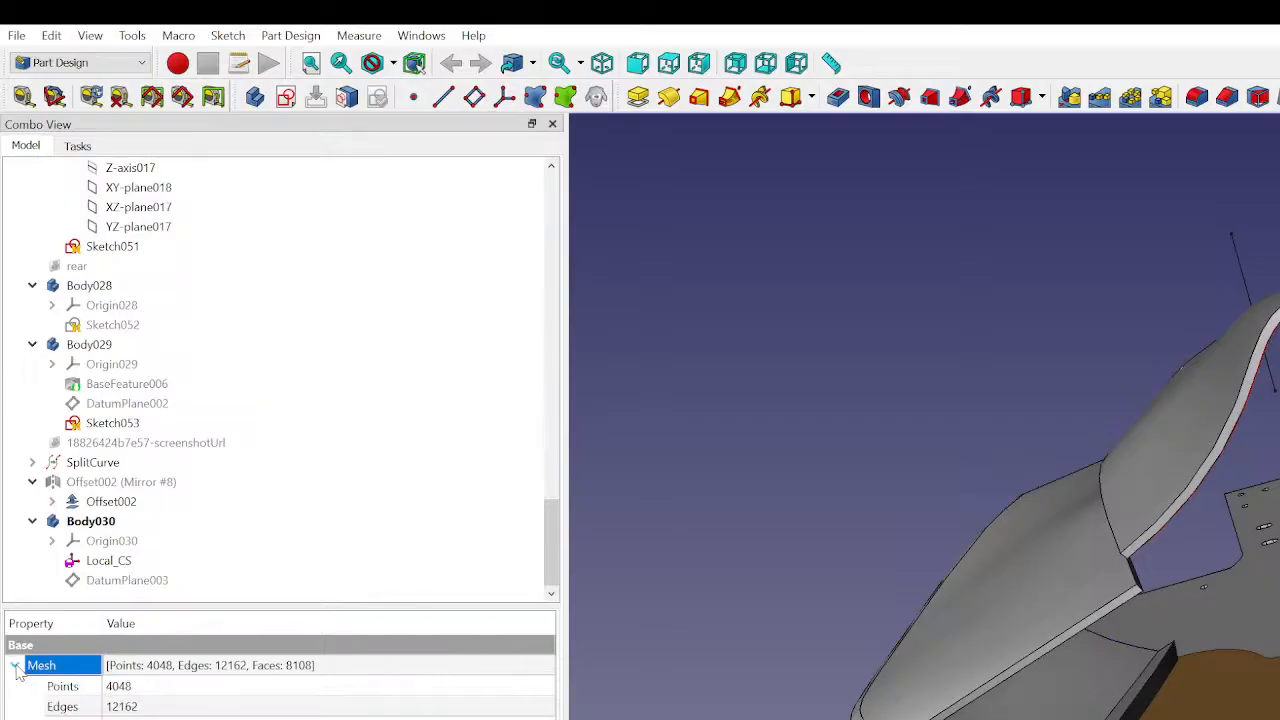
left_click(15, 666)
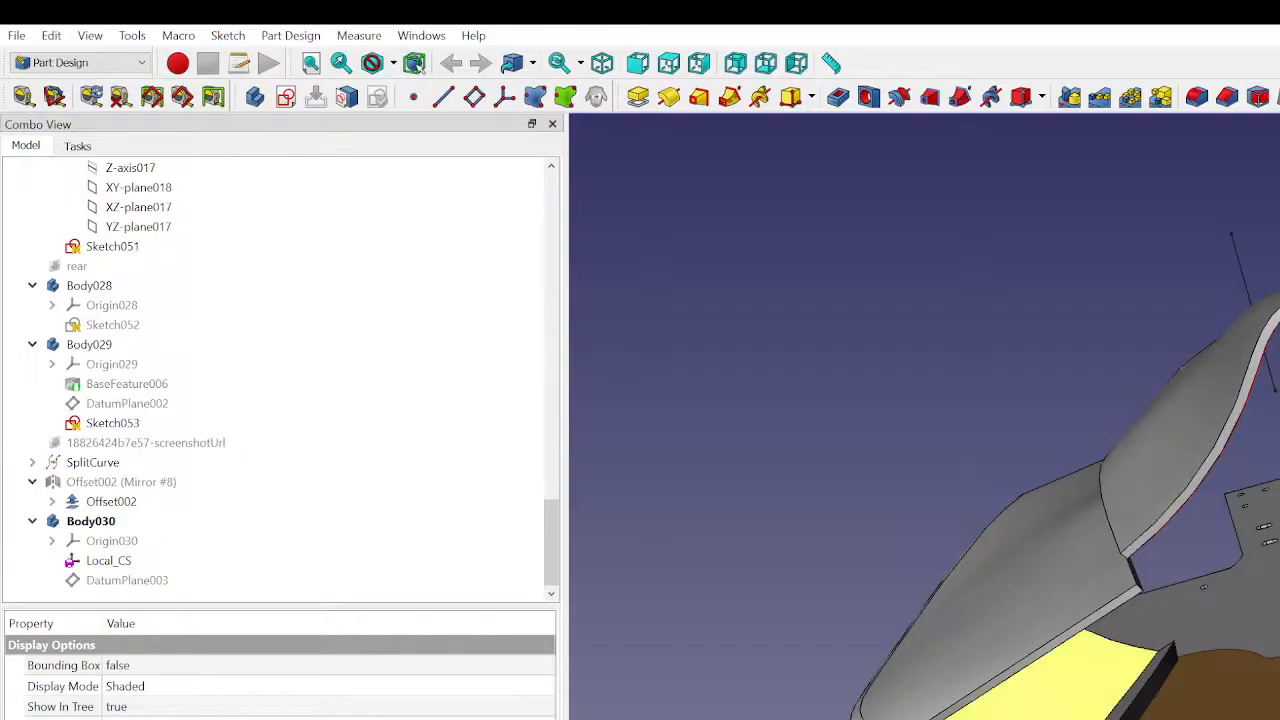
left_click(808, 647)
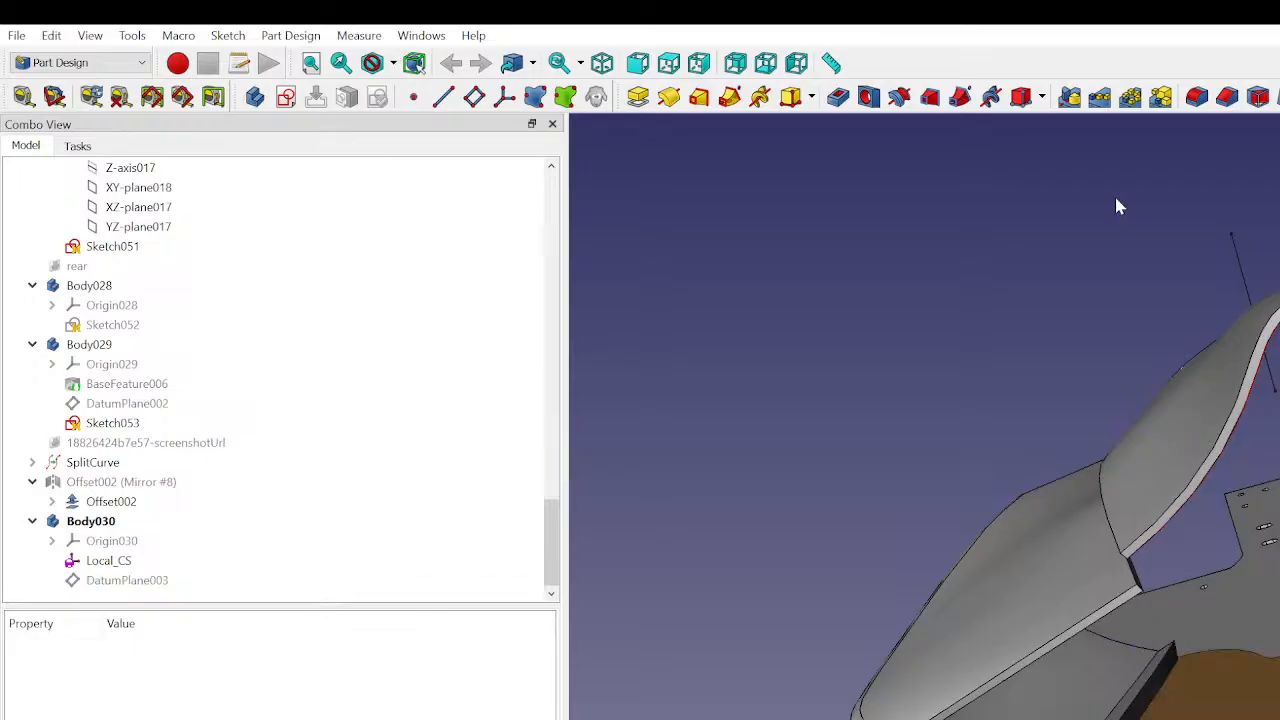
left_click(122, 523)
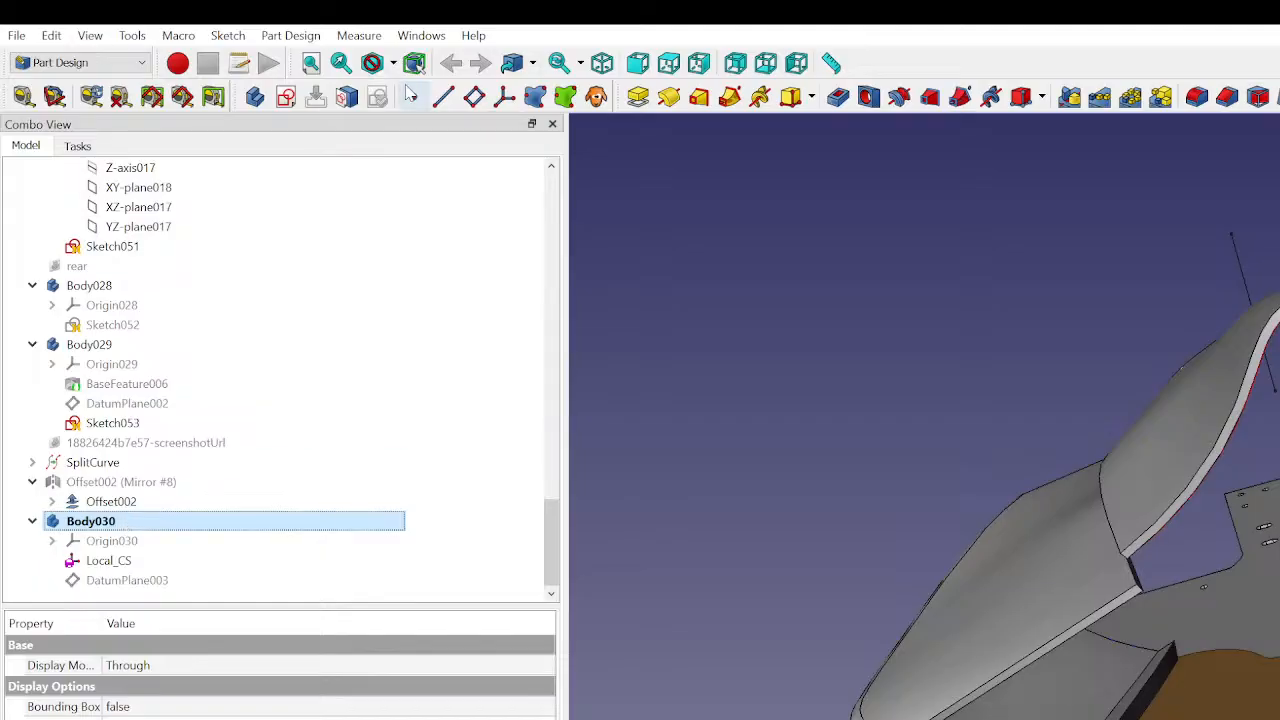
left_click(134, 66)
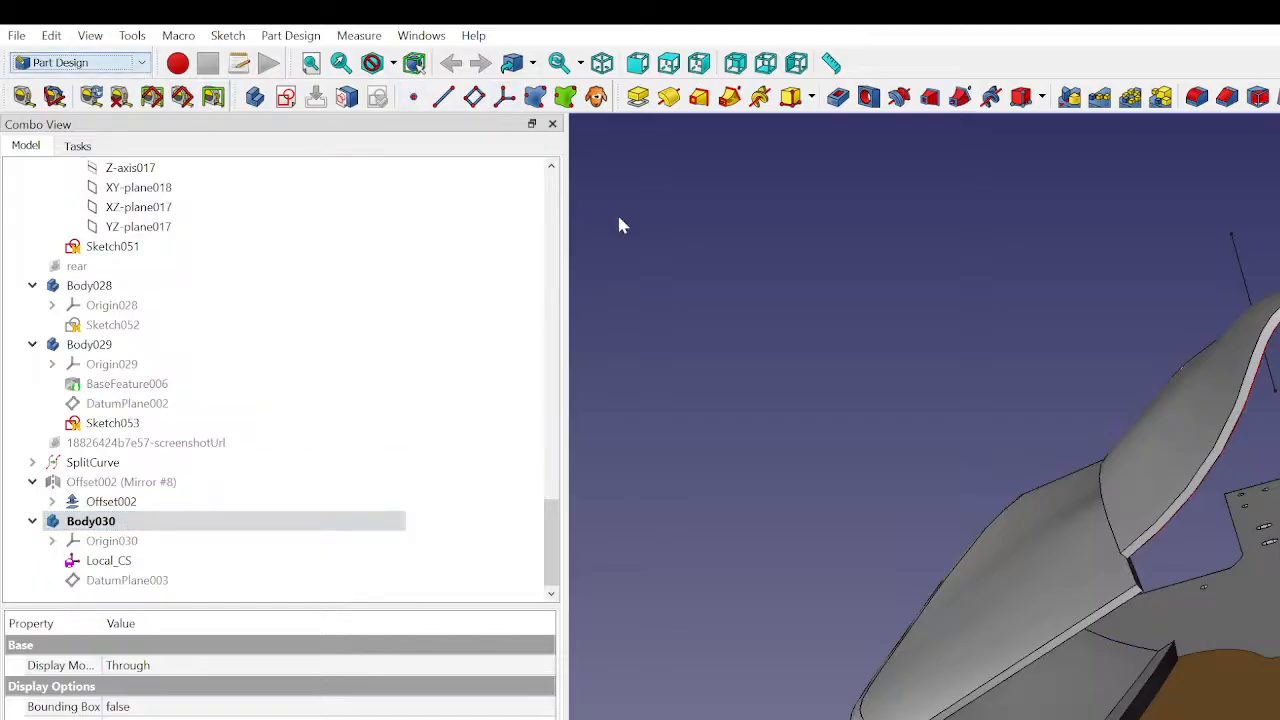
left_click(772, 274)
- Measure the linear distance between the large bottom plate face and the lower end corner of the curved side panel
left_click(24, 96)
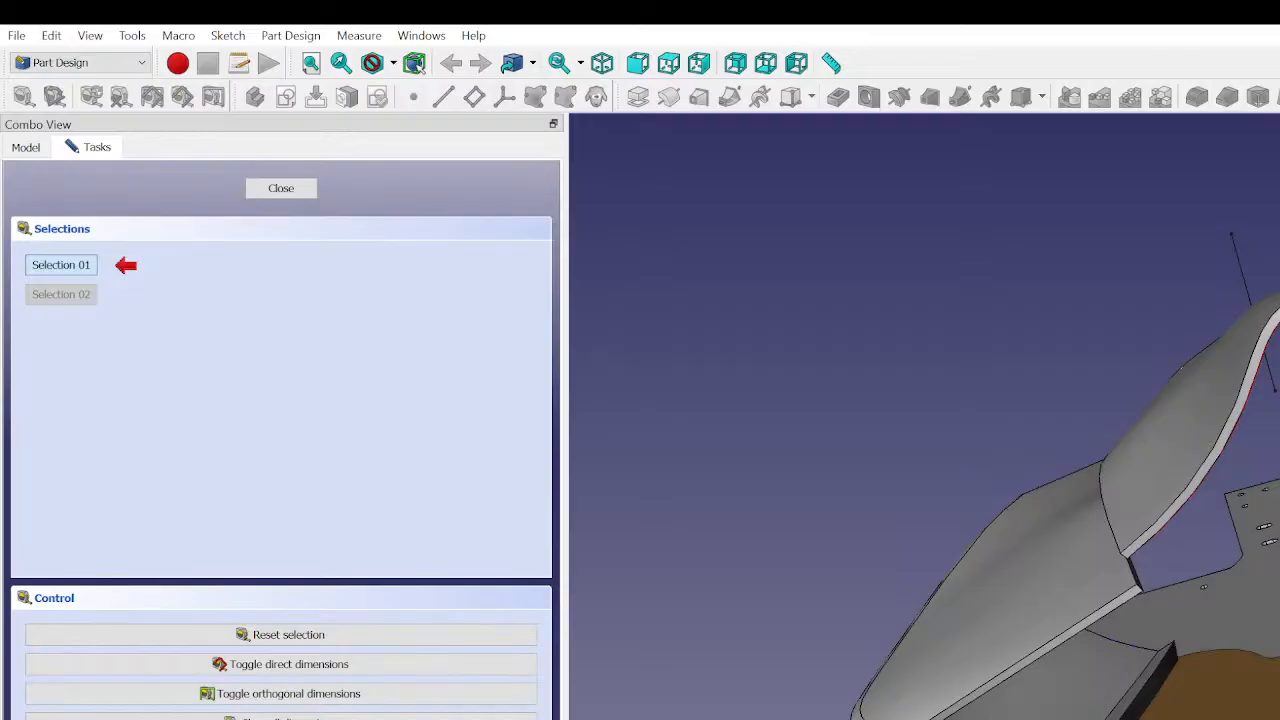
scroll(924, 416, "up", 6)
scroll(924, 416, "down", 3)
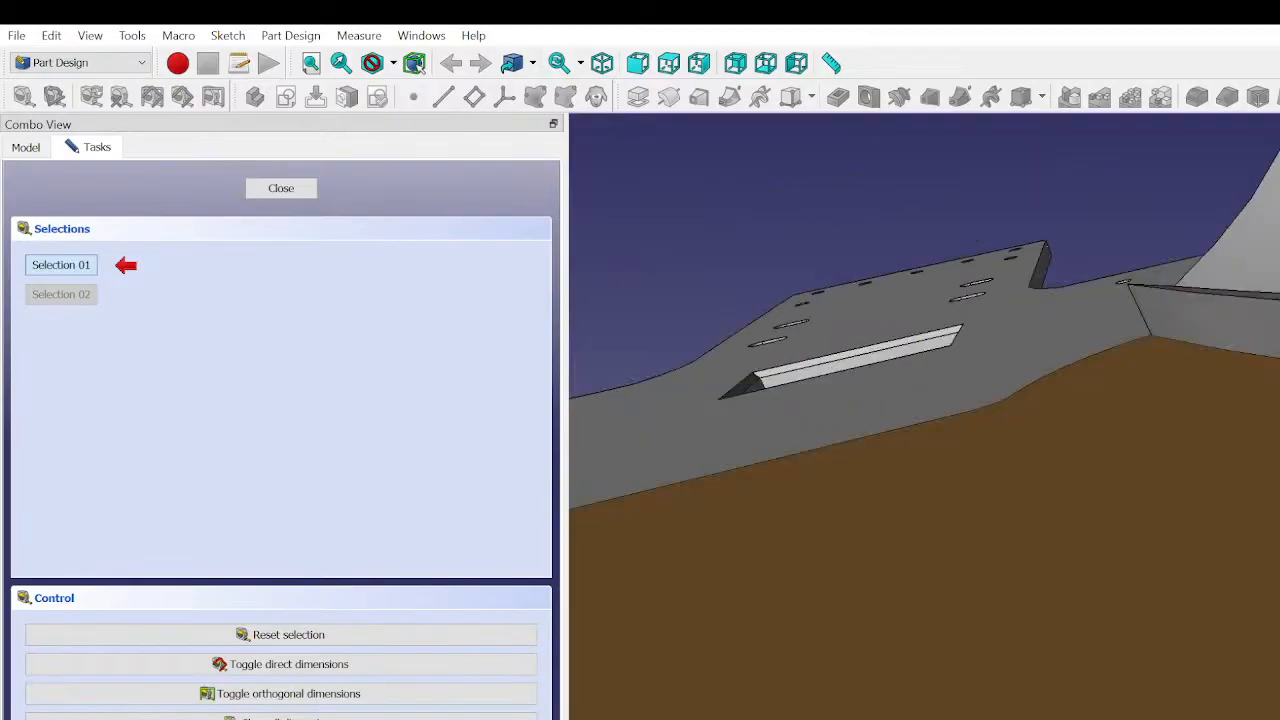
left_click(1200, 289)
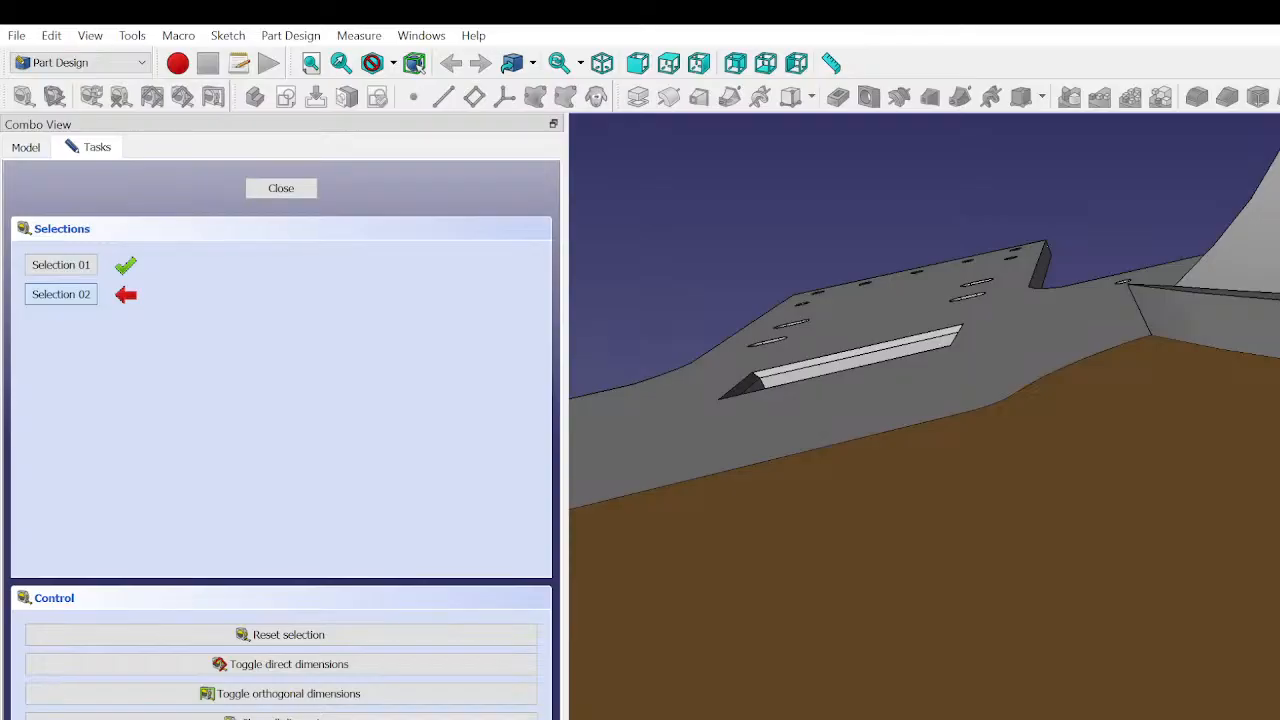
left_click(1074, 716)
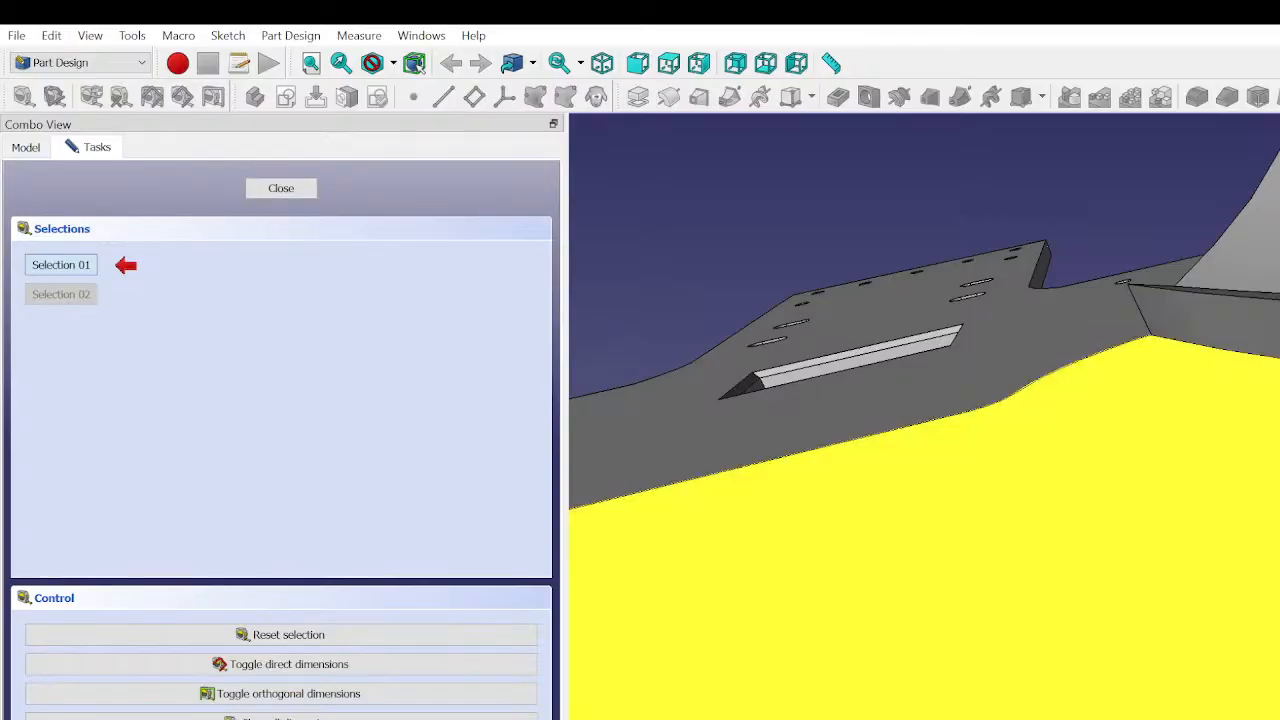
left_click(980, 540)
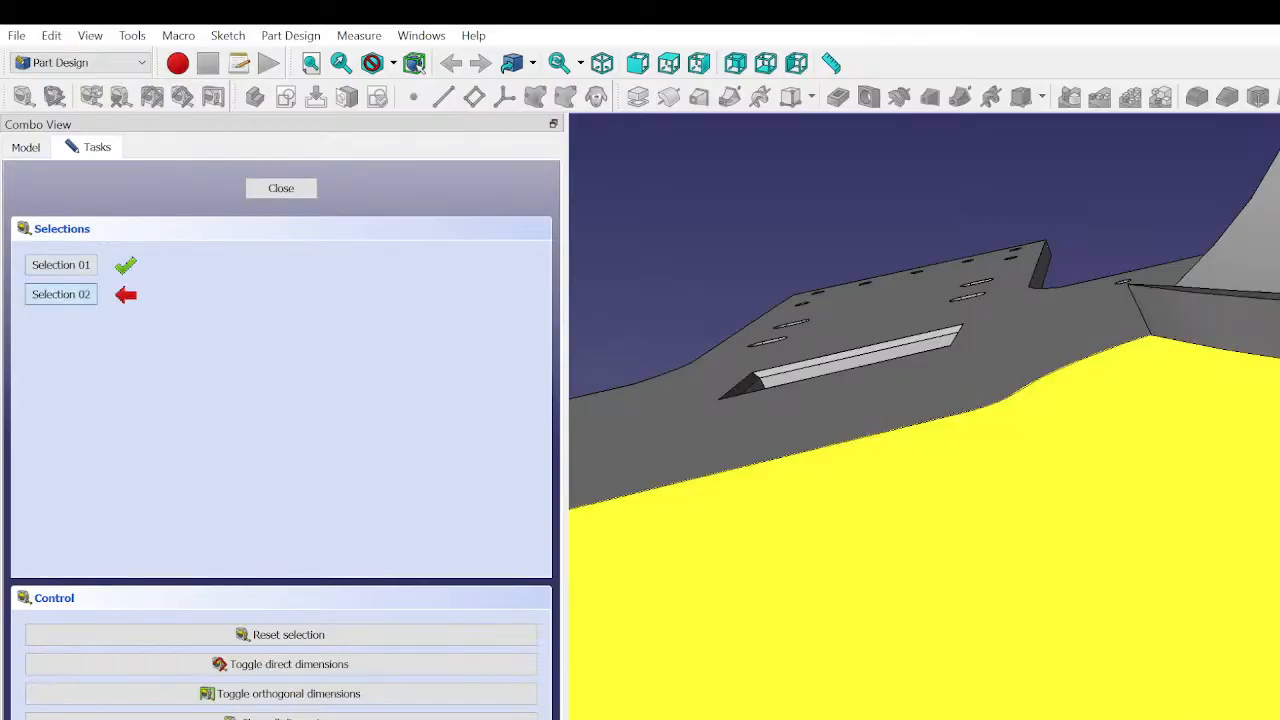
middle_click_drag(980, 540, 1180, 490)
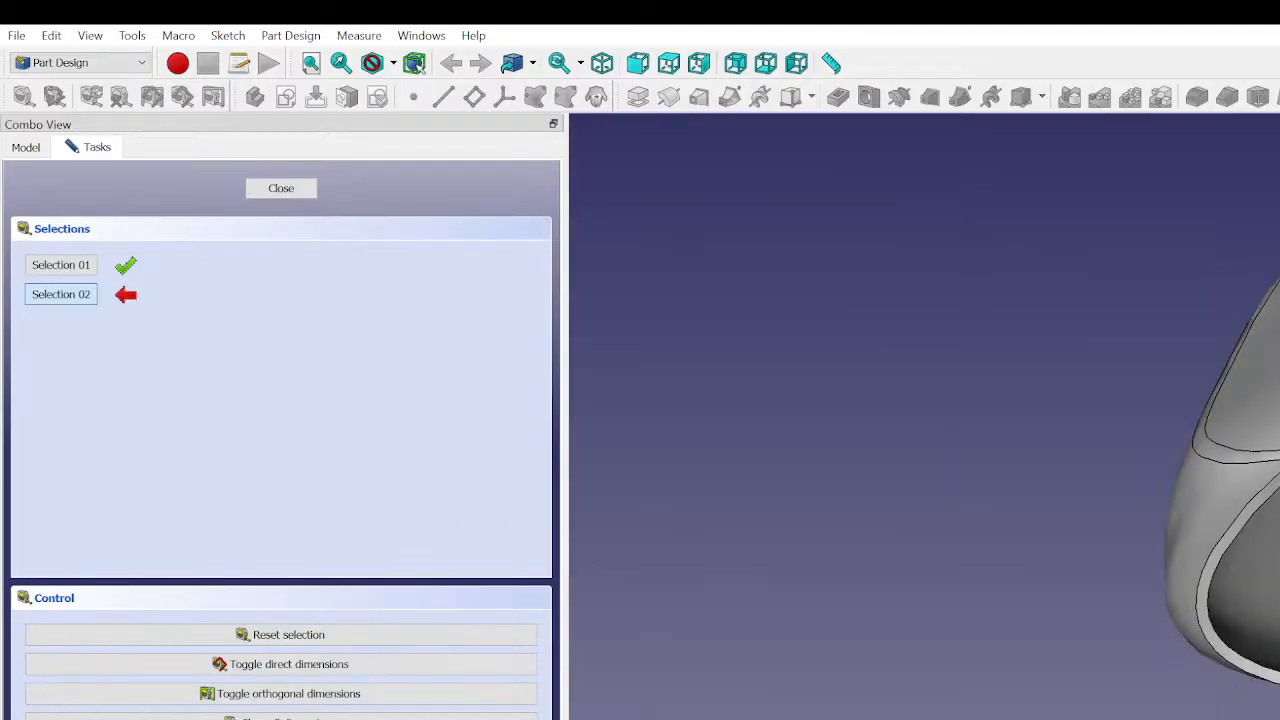
left_click(1275, 560)
middle_click_drag(1278, 560, 1275, 645)
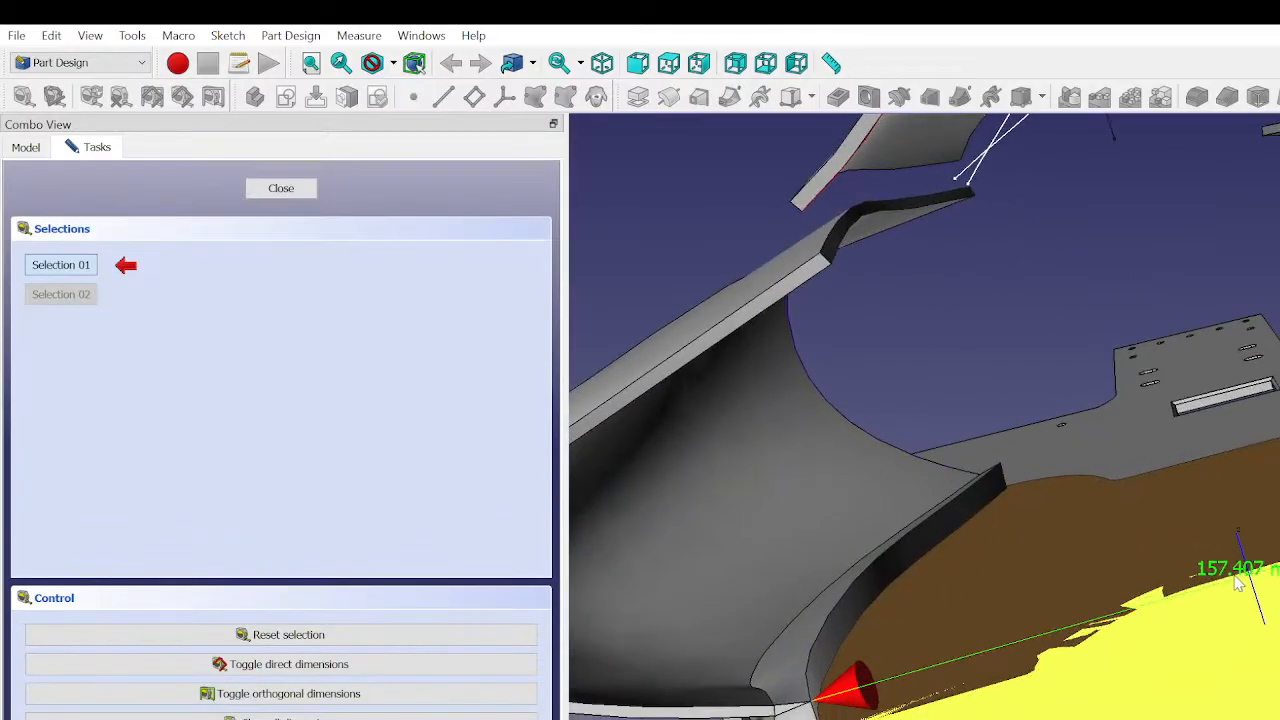
- Measure the linear gap between the Section 2 bottom plate and the curved side panel's lower end corner
scroll(1238, 583, "down", 2)
middle_click_drag(1240, 584, 1250, 538)
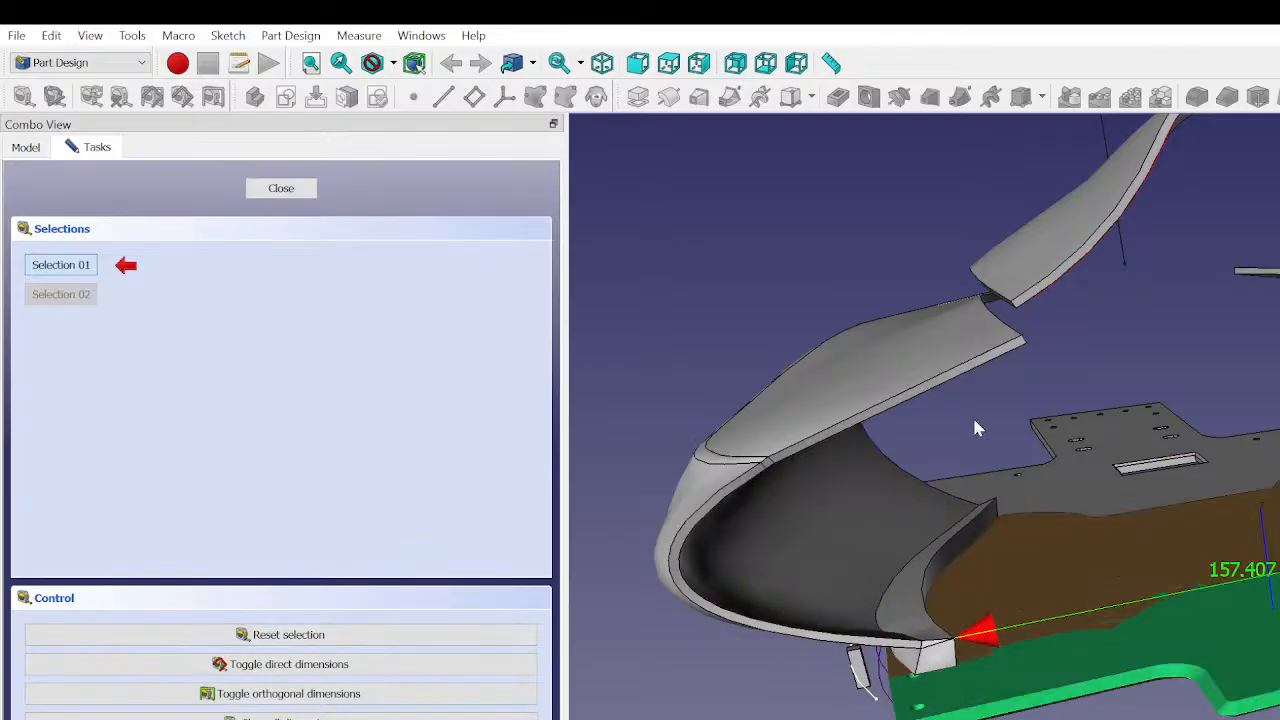
middle_click_drag(1126, 709, 1037, 685)
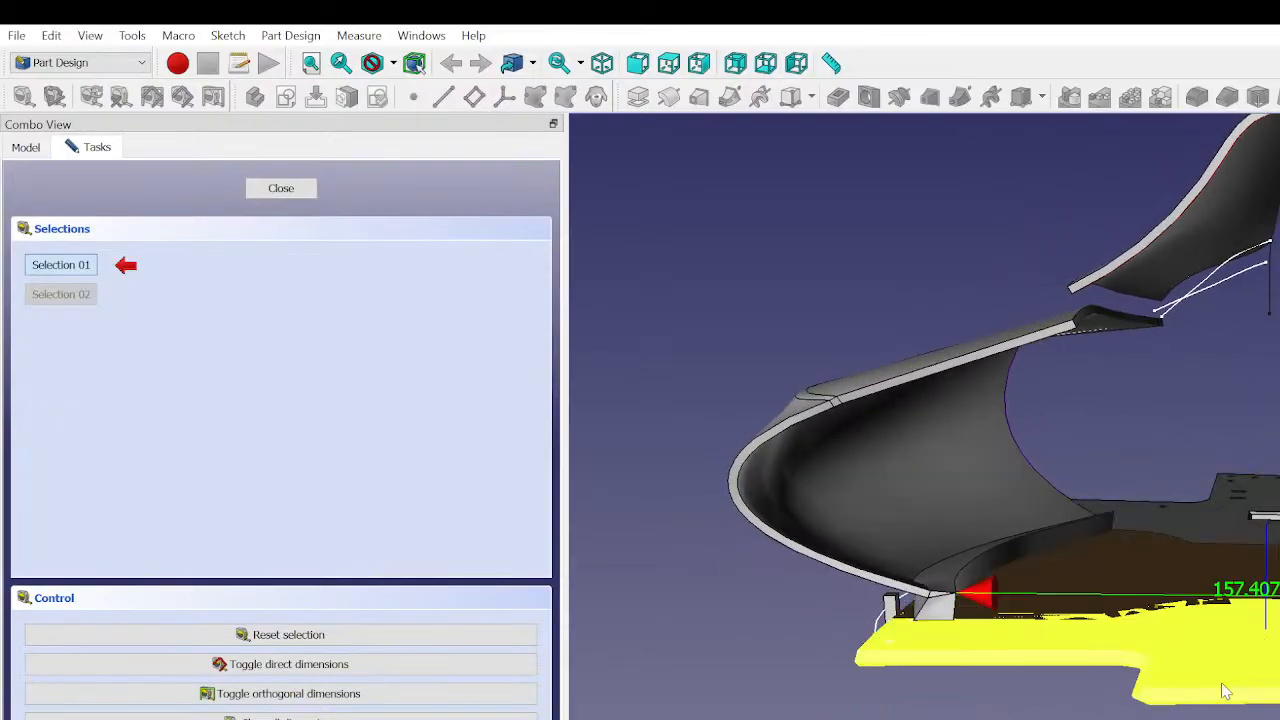
left_click(1266, 538)
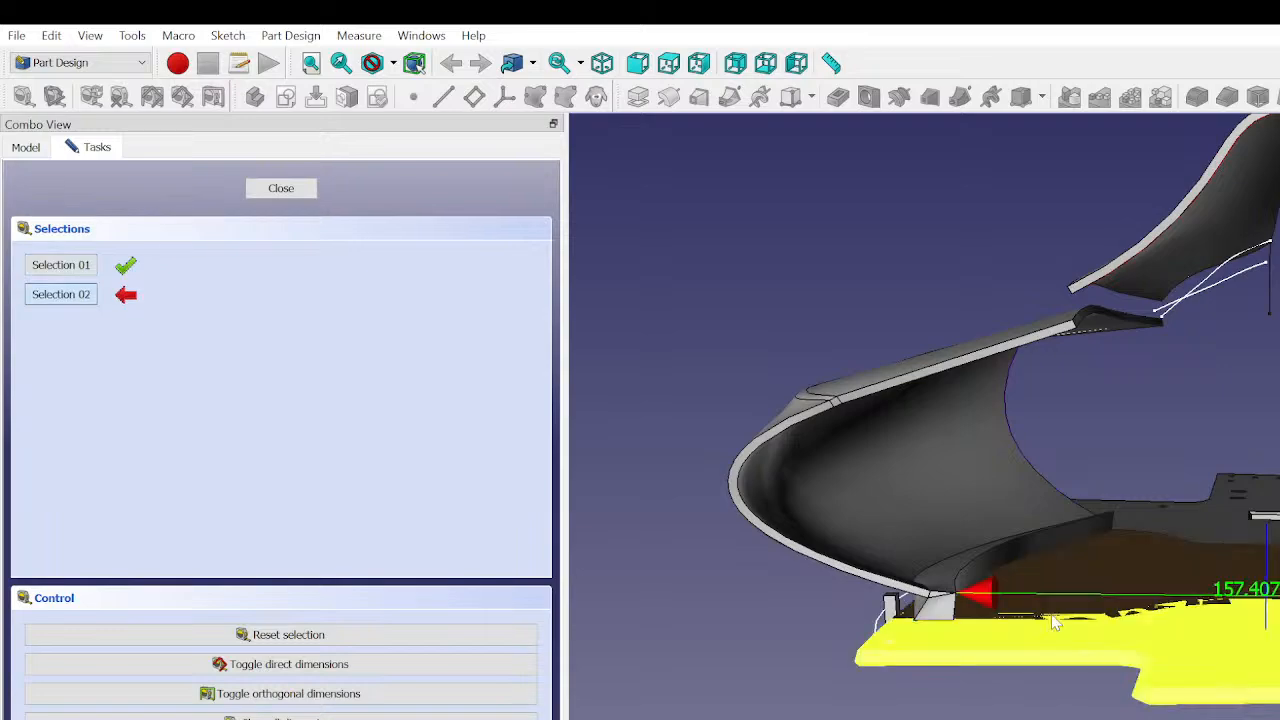
left_click(955, 600)
middle_click_drag(955, 600, 1186, 717)
scroll(1006, 540, "up", 10)
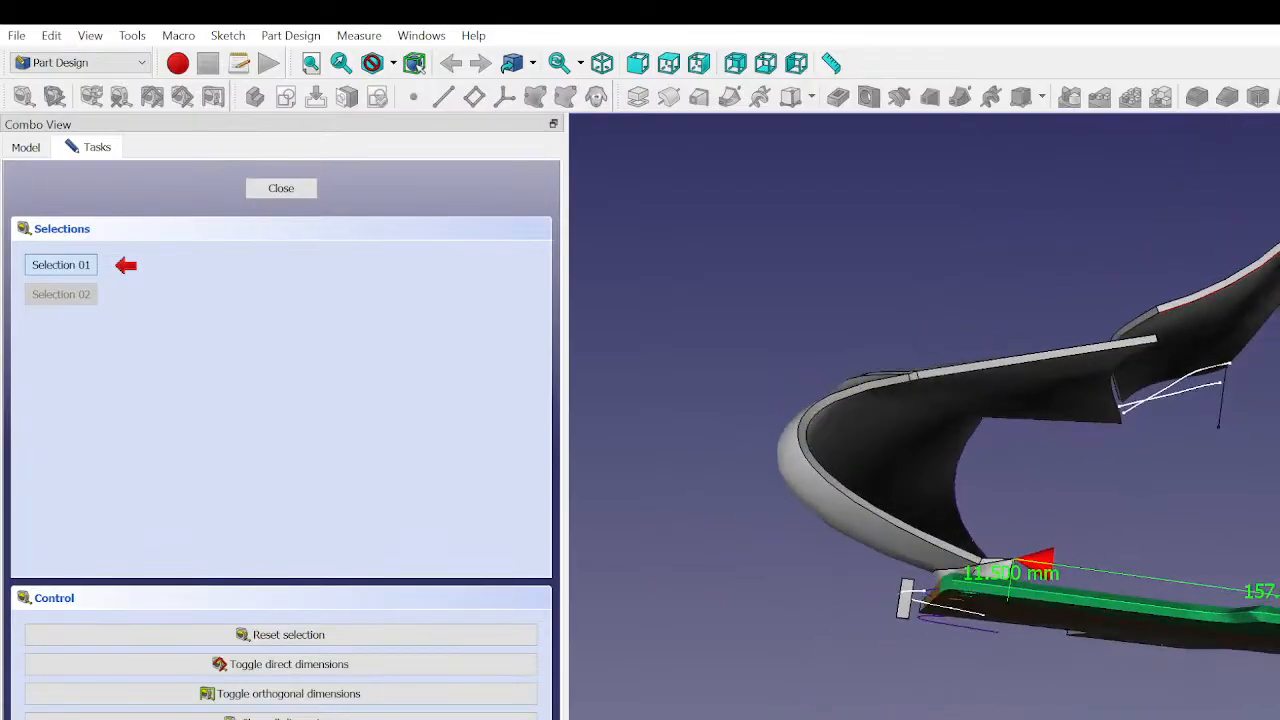
middle_click_drag(1006, 540, 968, 574)
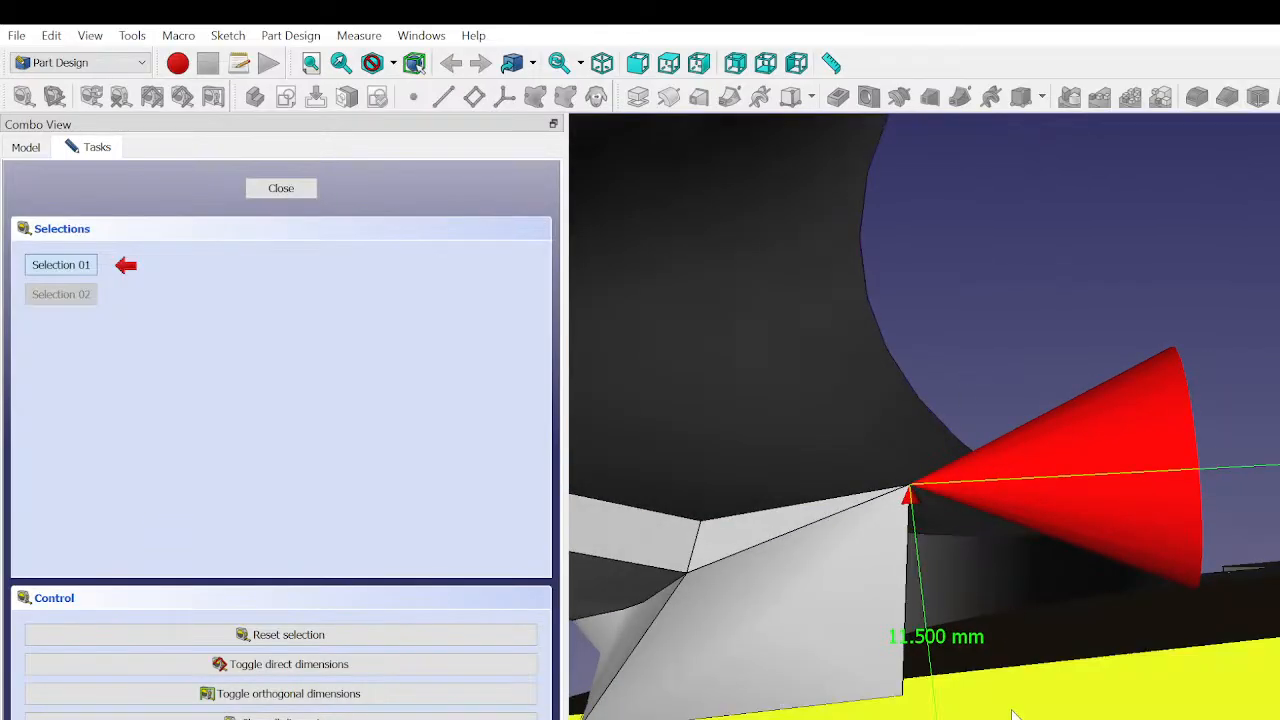
scroll(1200, 686, "down", 4)
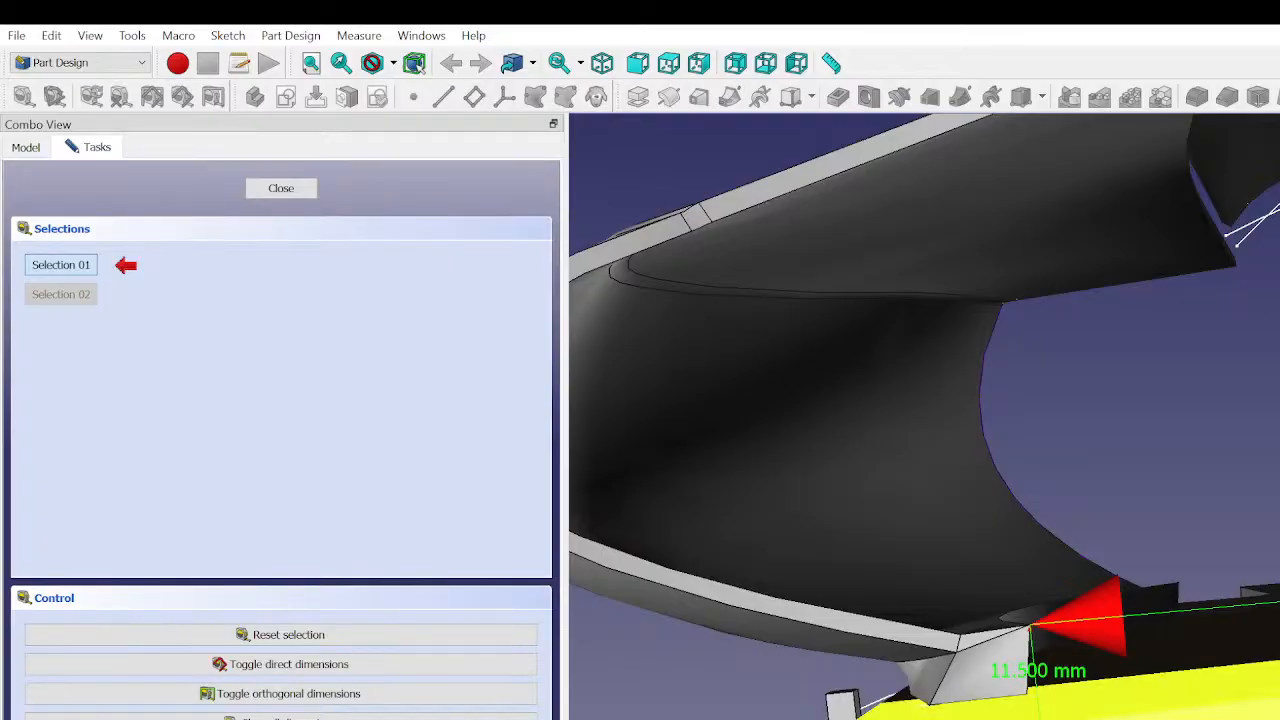
left_click(1200, 694)
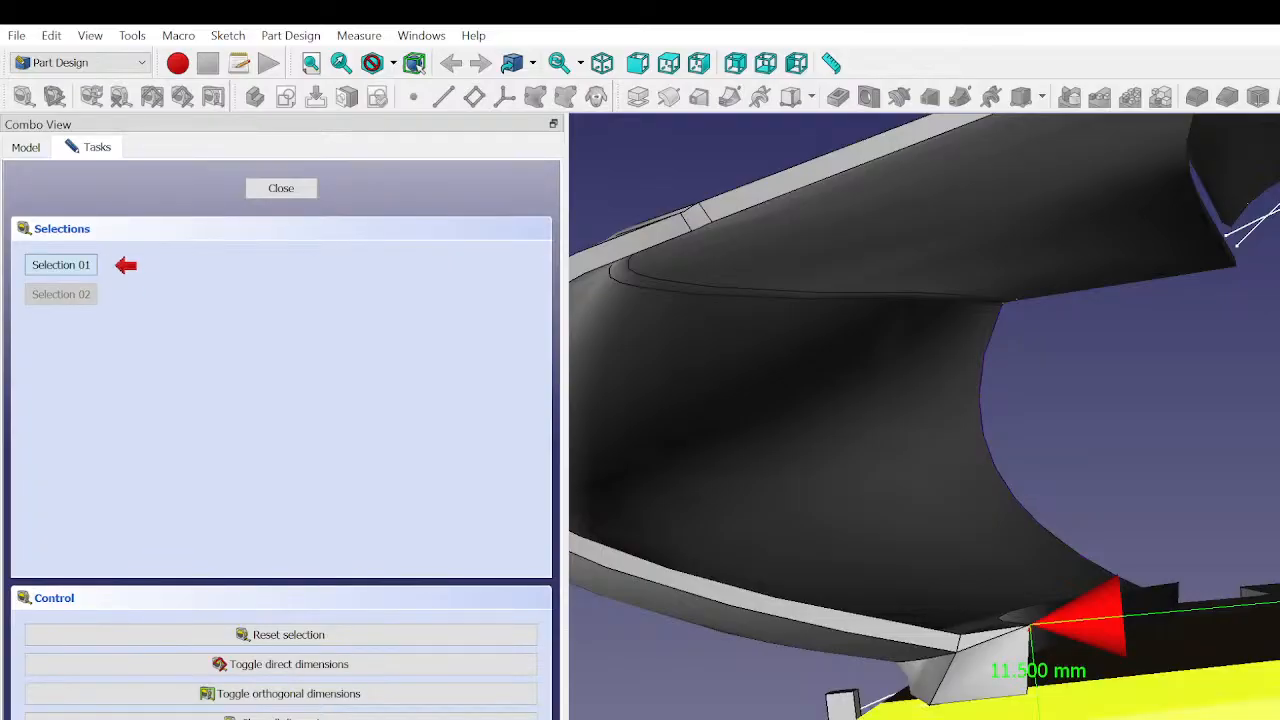
left_click(1200, 694)
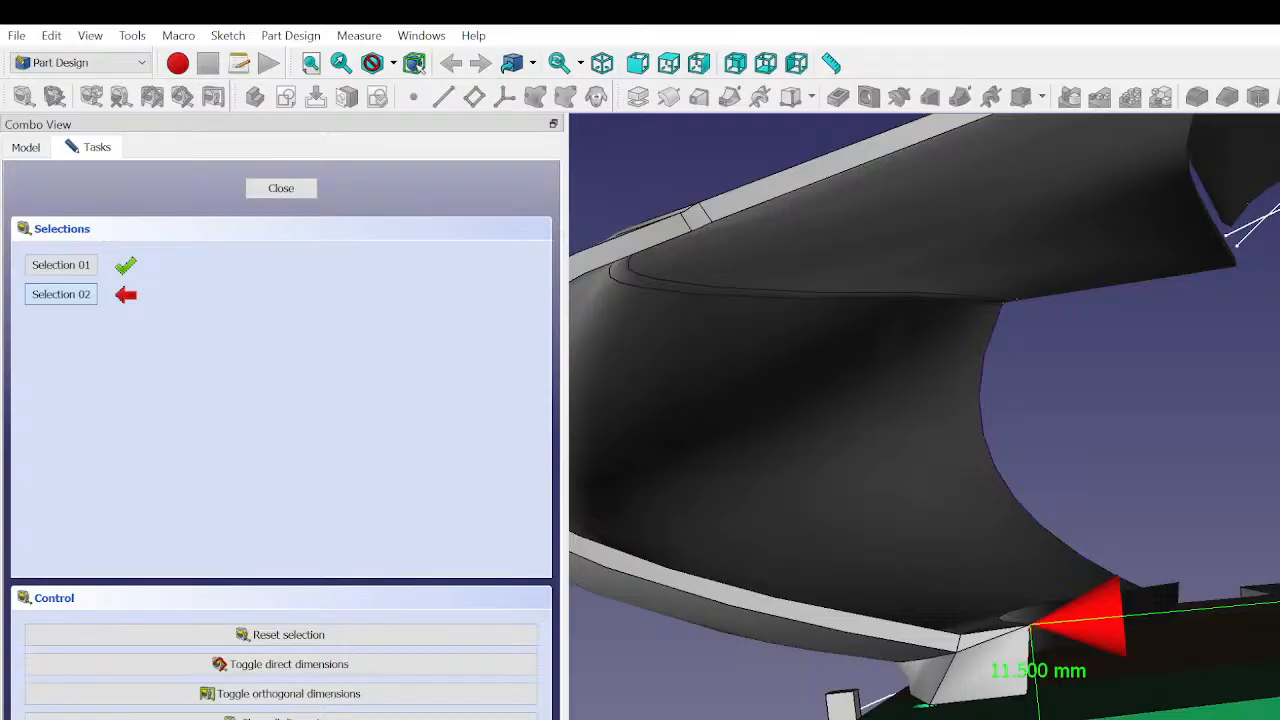
left_click(281, 188)
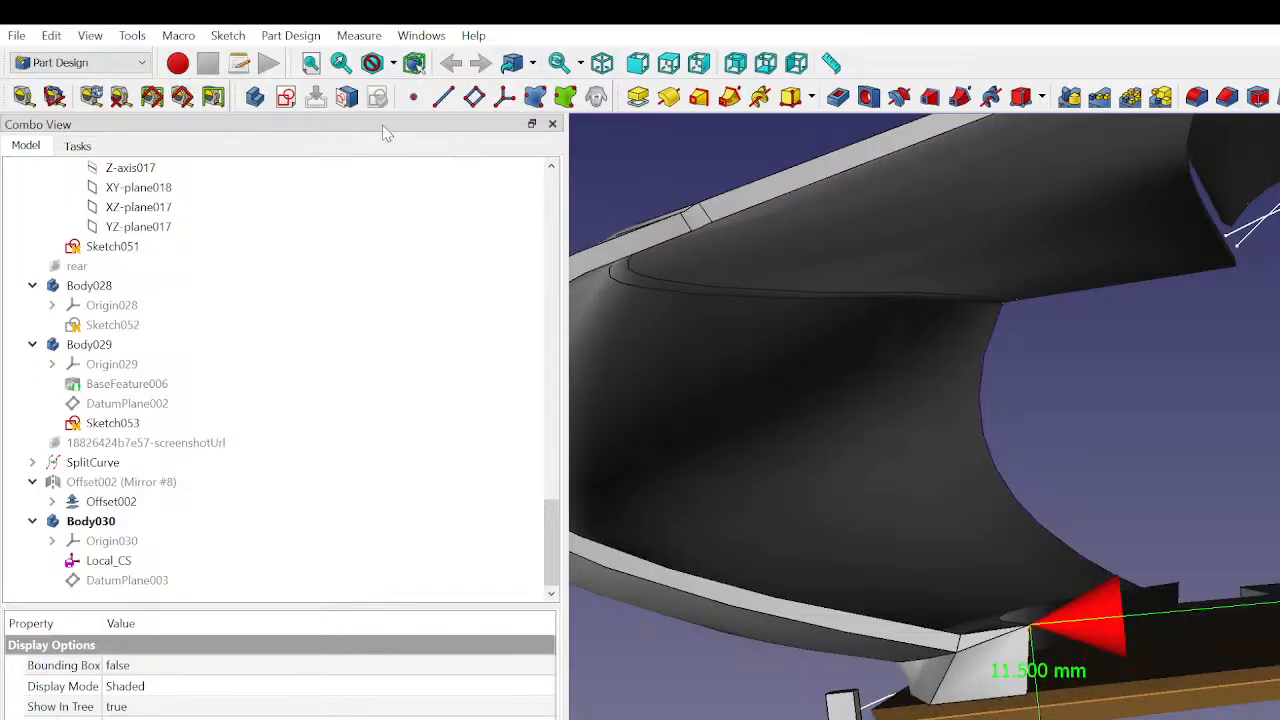
- Measure the linear distance from the bottom plate to the bottom corner of the light end face under the curved side panel
left_click(24, 96)
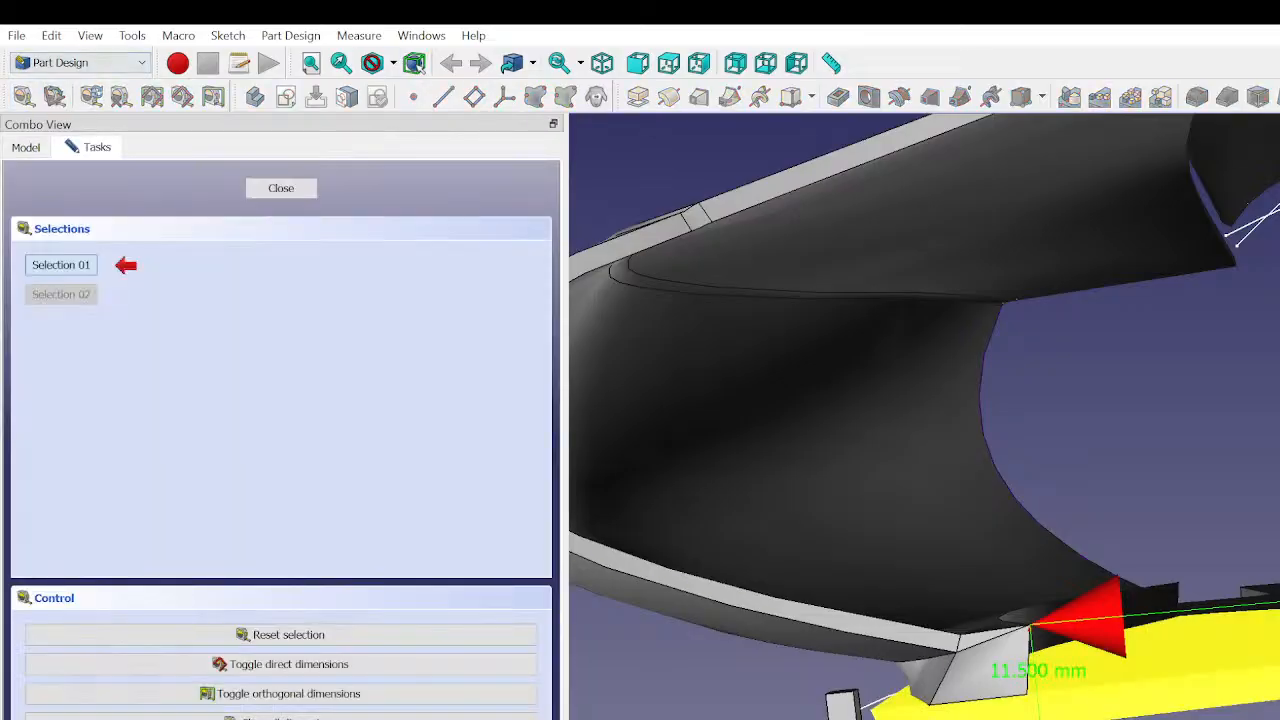
left_click(1030, 627)
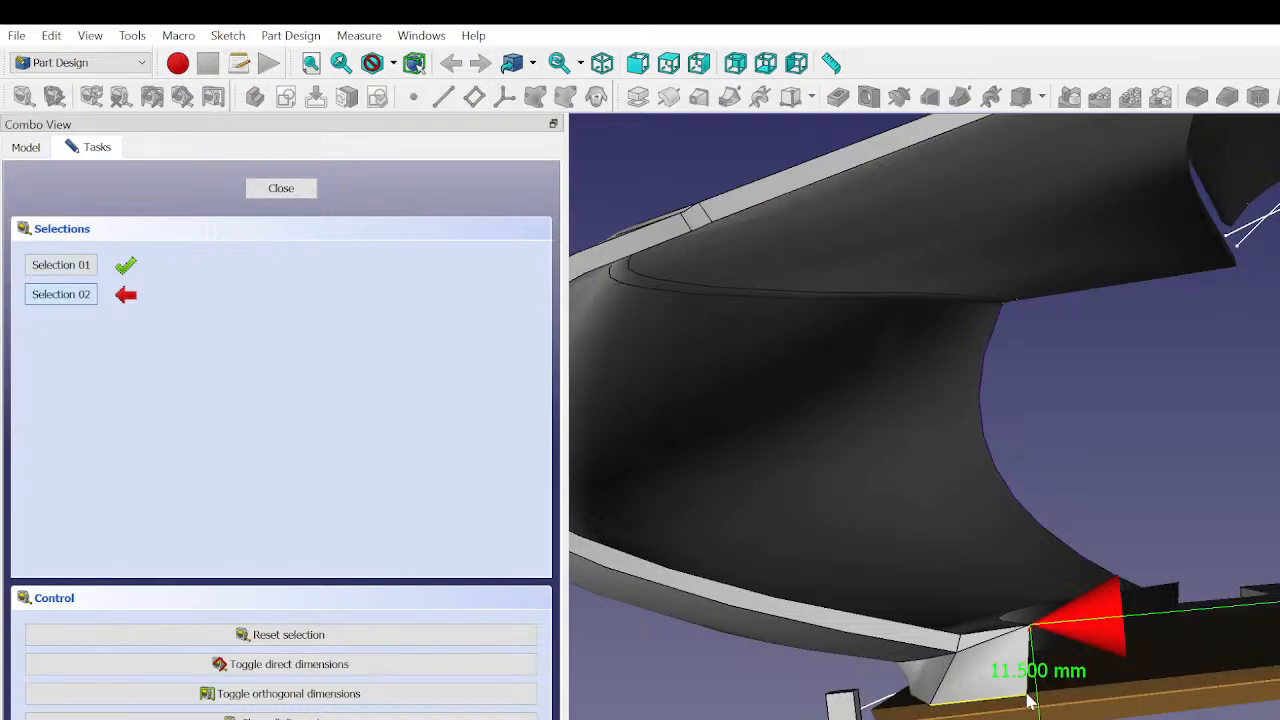
scroll(1030, 703, "up", 5)
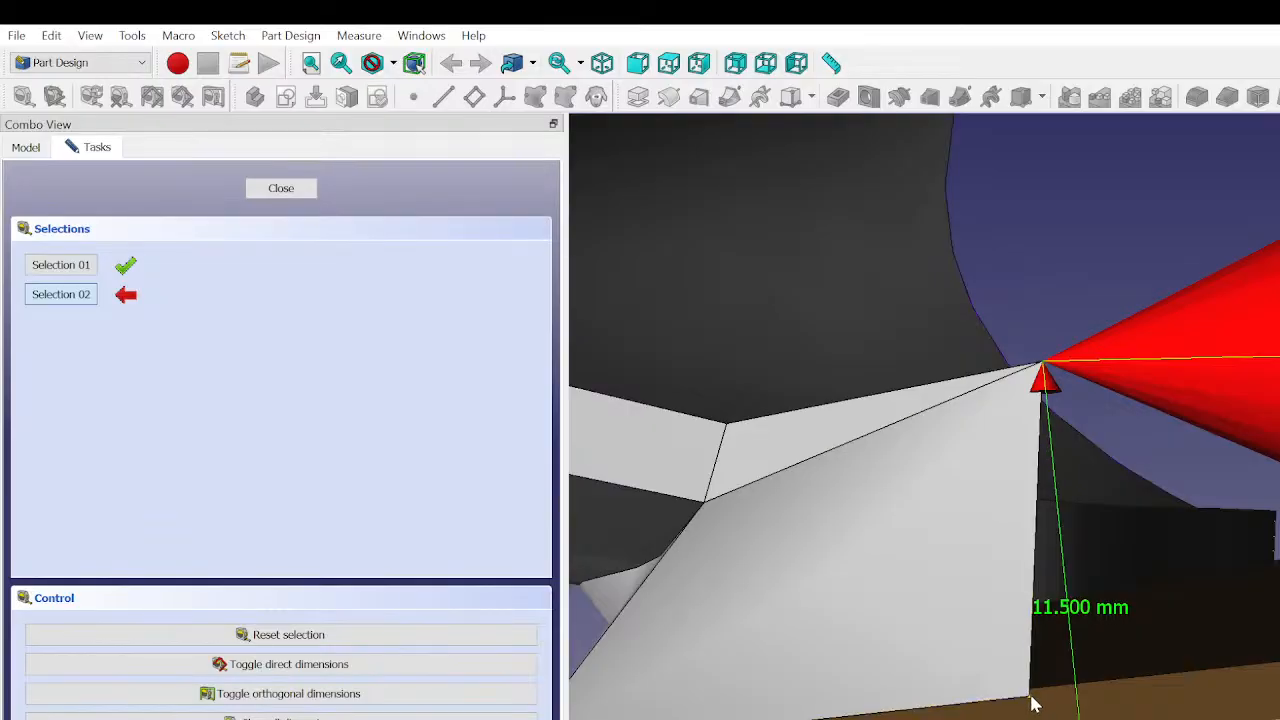
left_click(1033, 702)
scroll(1270, 712, "down", 3)
middle_click_drag(1270, 712, 908, 640)
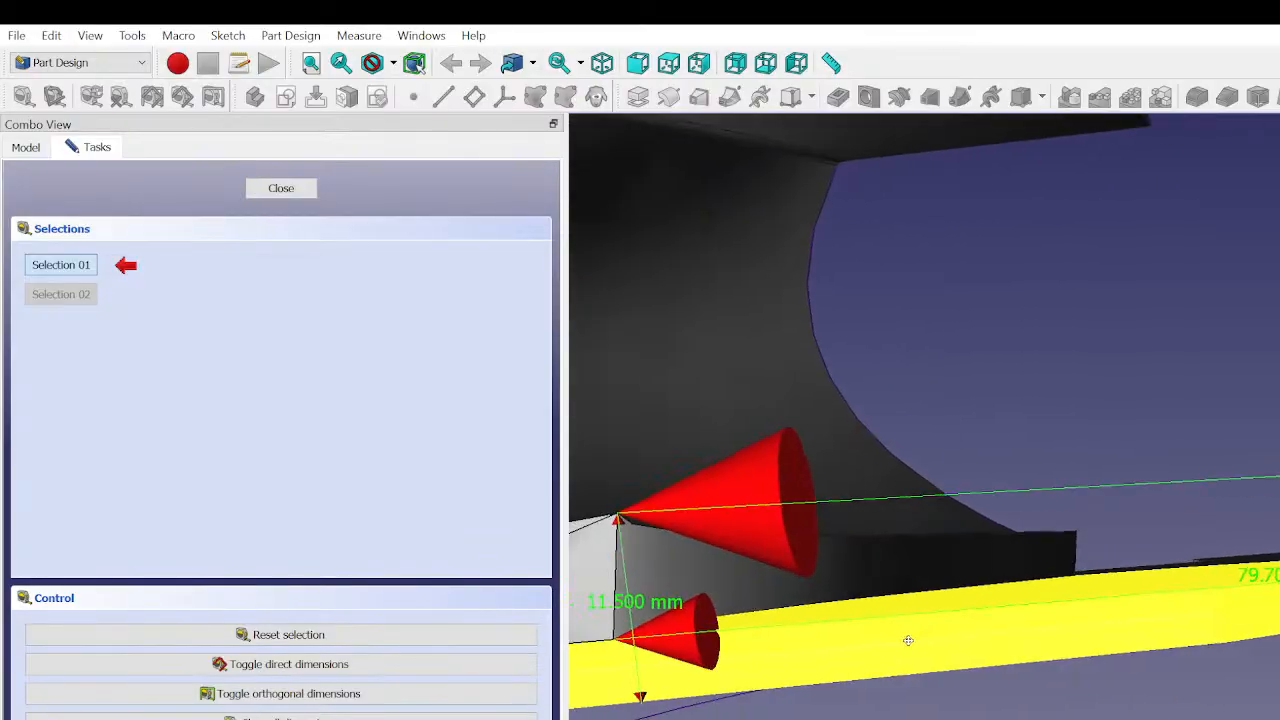
scroll(912, 640, "down", 3)
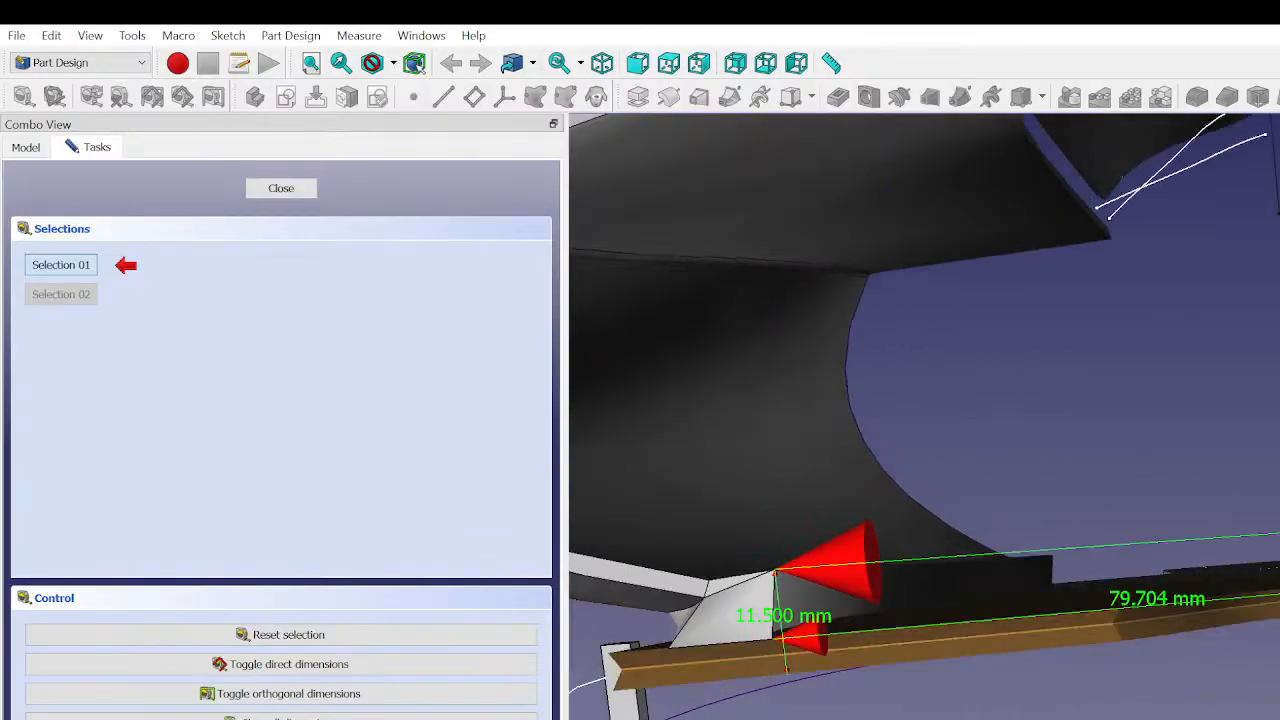
middle_click_drag(920, 420, 795, 447)
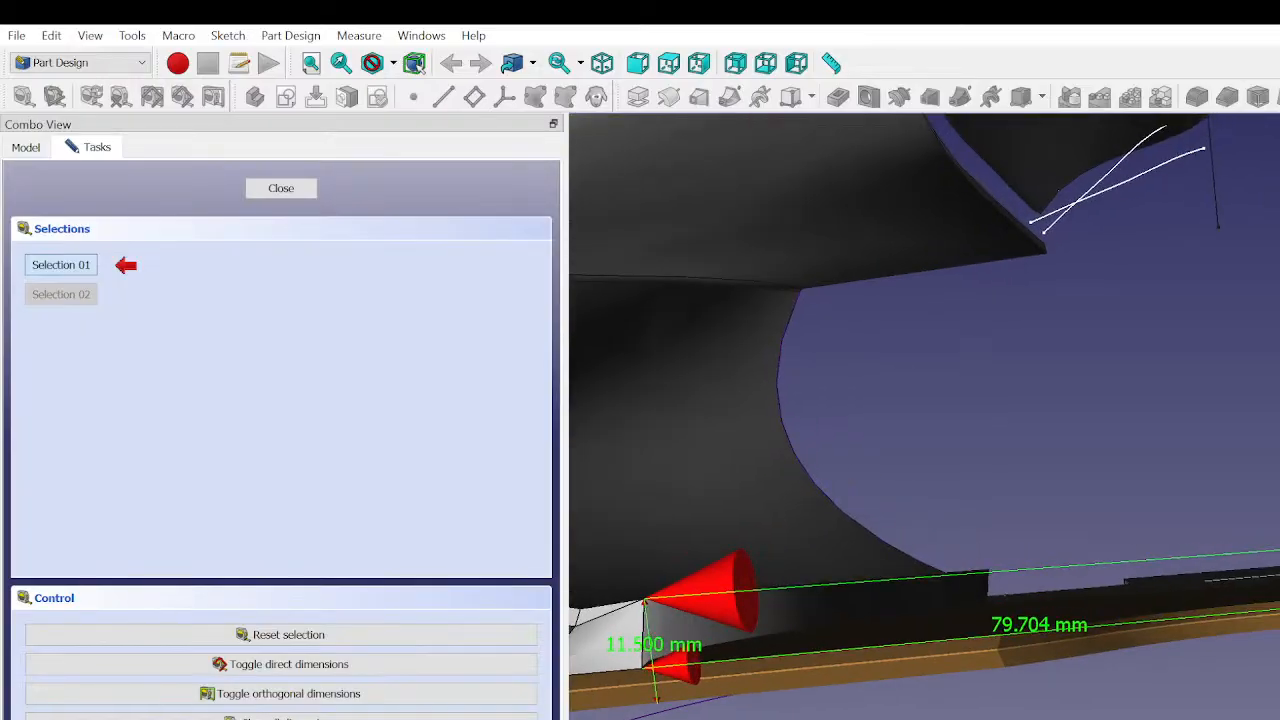
- Examine how the curved side panel's lower edge meets the bottom plate, and close the linear measurement
left_click(800, 664)
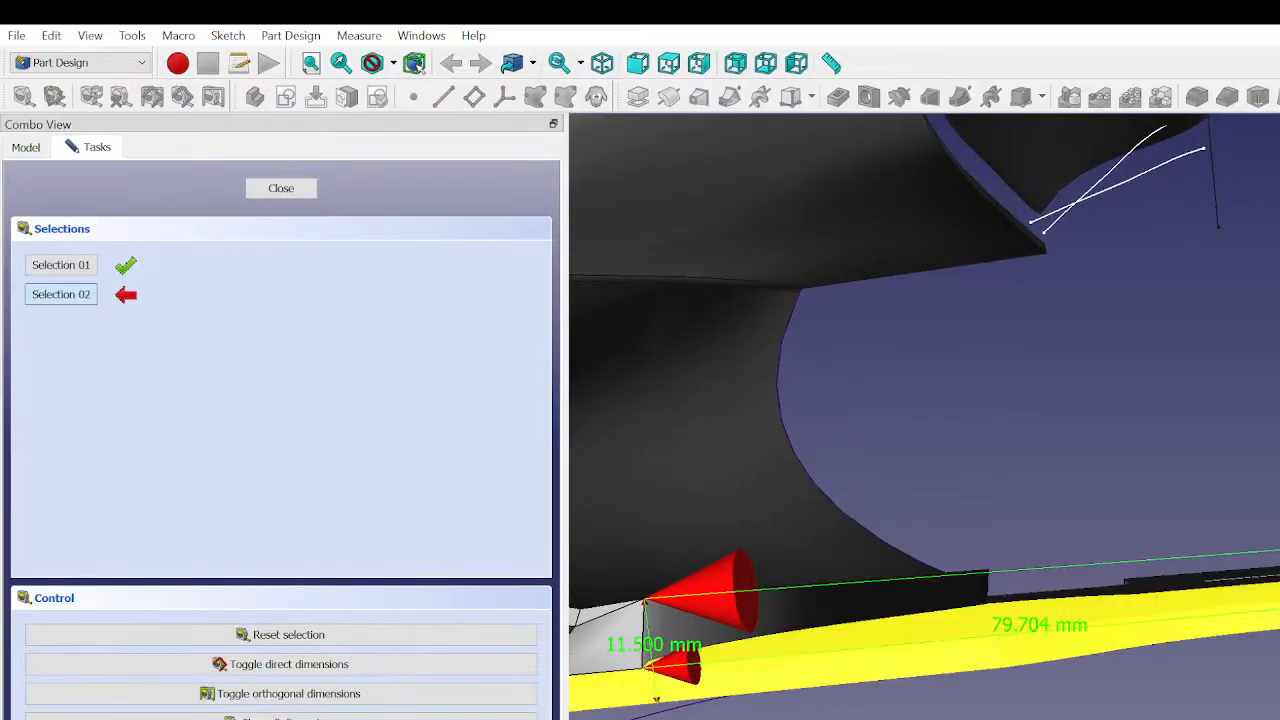
left_click(800, 664)
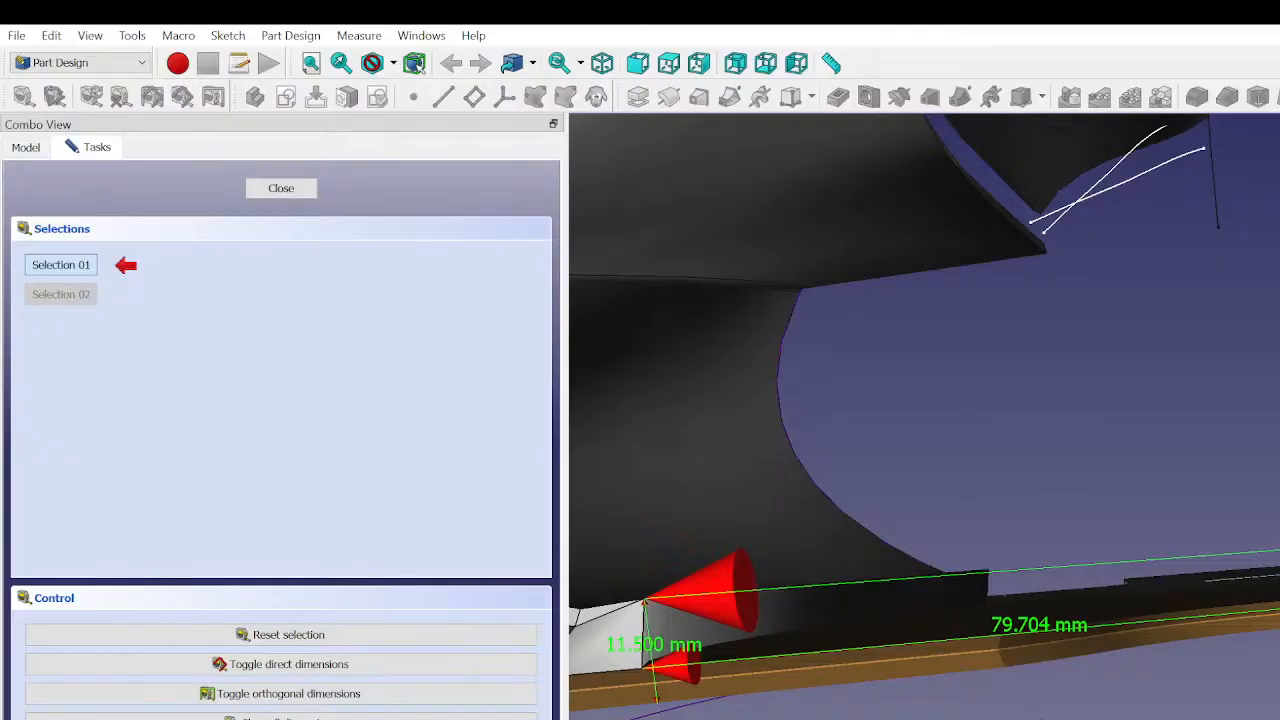
middle_click_drag(1070, 690, 1160, 700)
scroll(1160, 704, "down", 1)
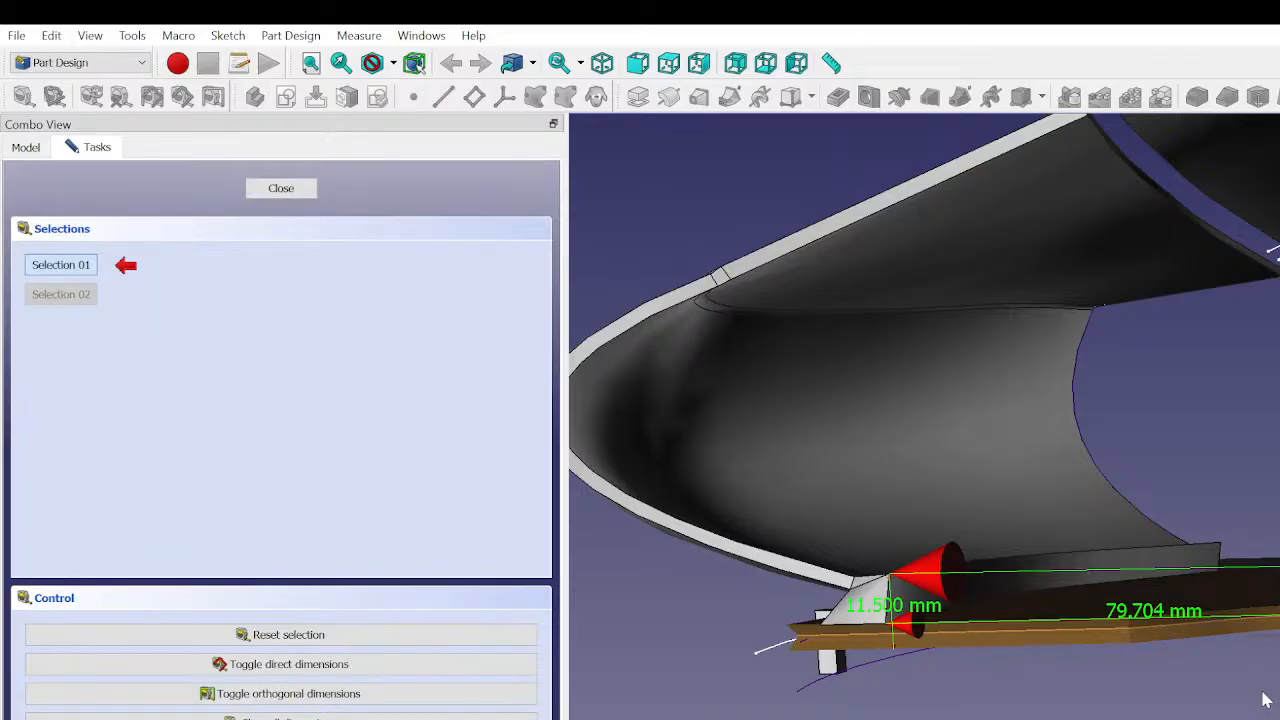
middle_click_drag(960, 300, 998, 622)
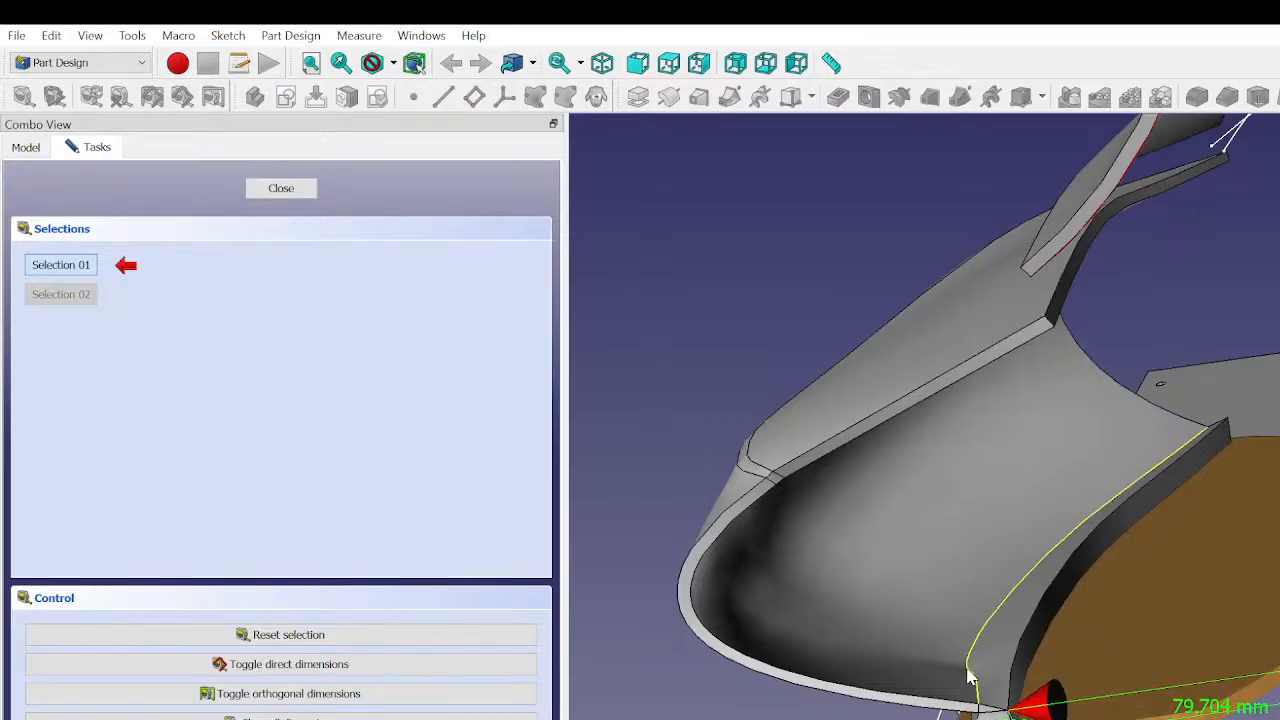
scroll(968, 677, "up", 5)
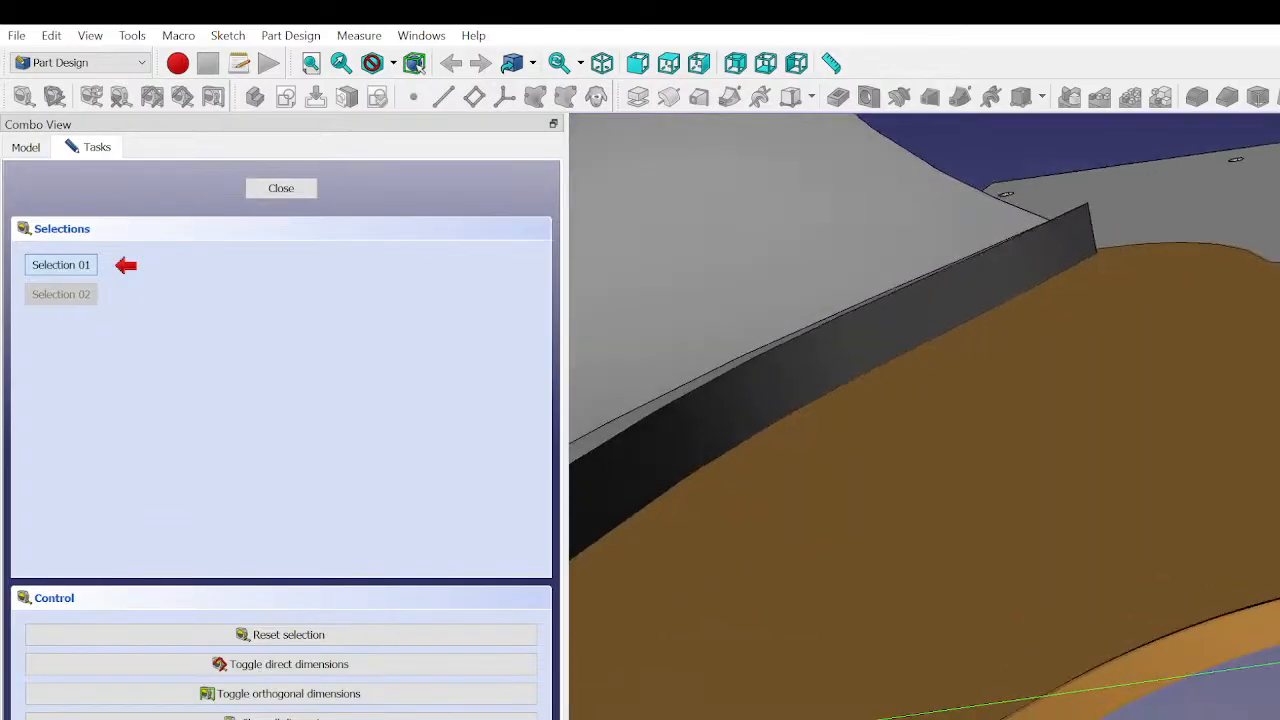
mouse_move(968, 677)
middle_mouse_down()
mouse_move(949, 651)
mouse_move(955, 660)
middle_mouse_up()
scroll(1240, 600, "down", 8)
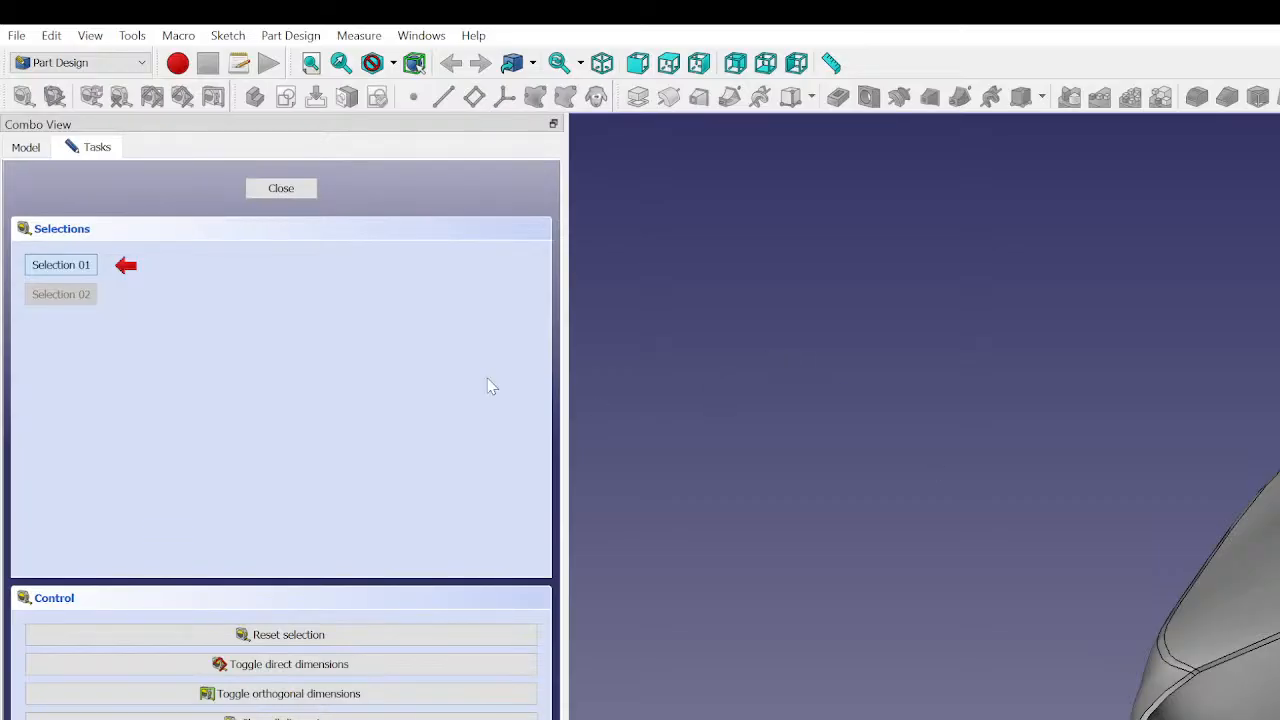
left_click(289, 192)
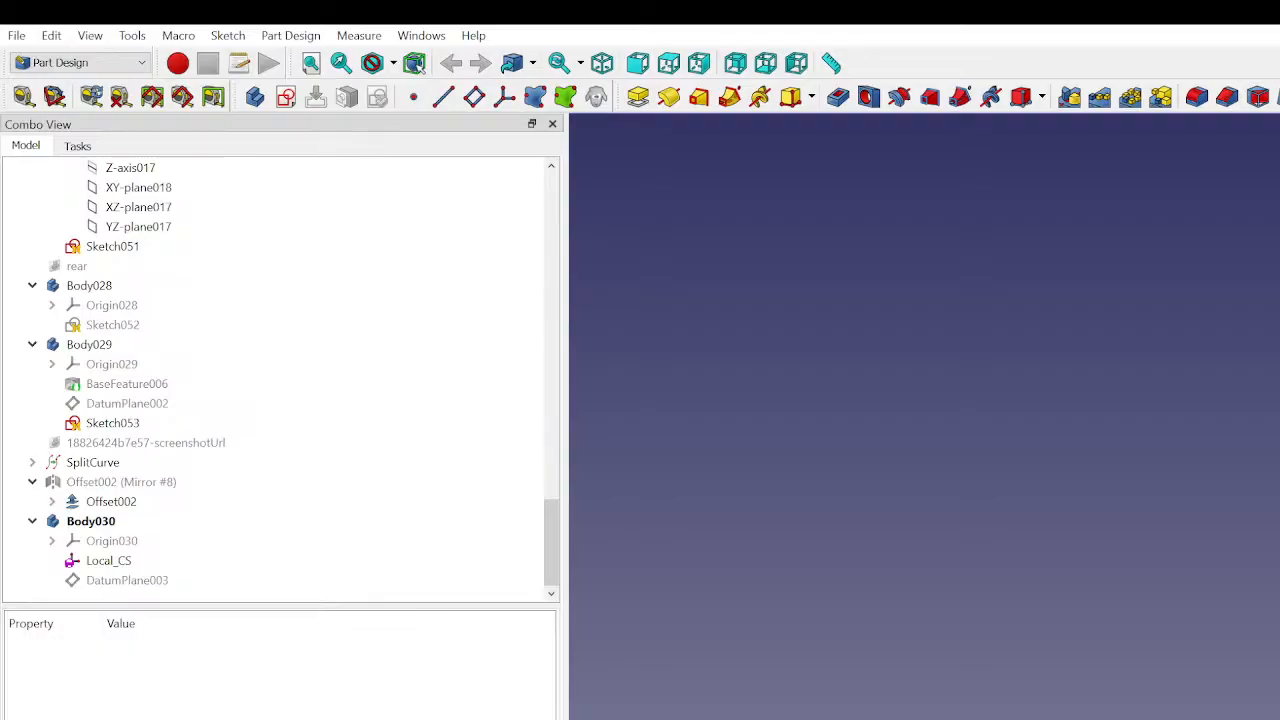
- Measure the linear distance from the lower side panel's upper end corner toward the vertical reference line
middle_click_drag(1120, 640, 1011, 614)
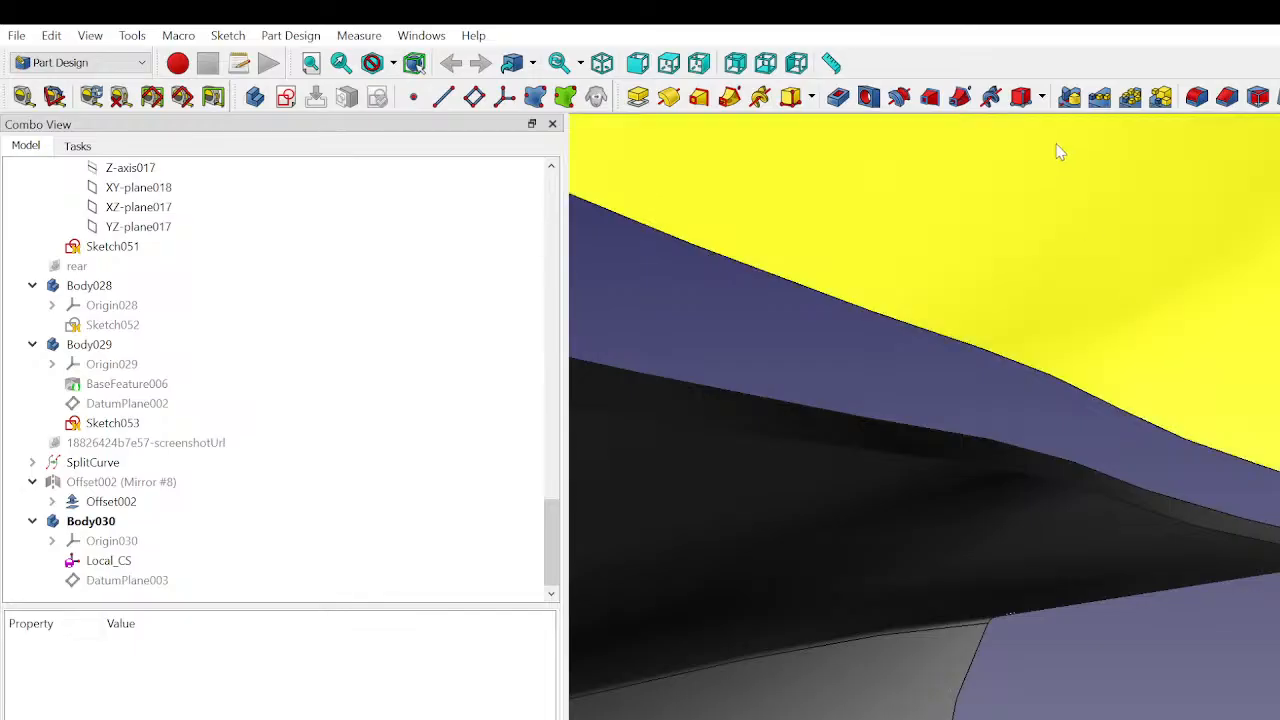
left_click(23, 96)
scroll(968, 508, "down", 3)
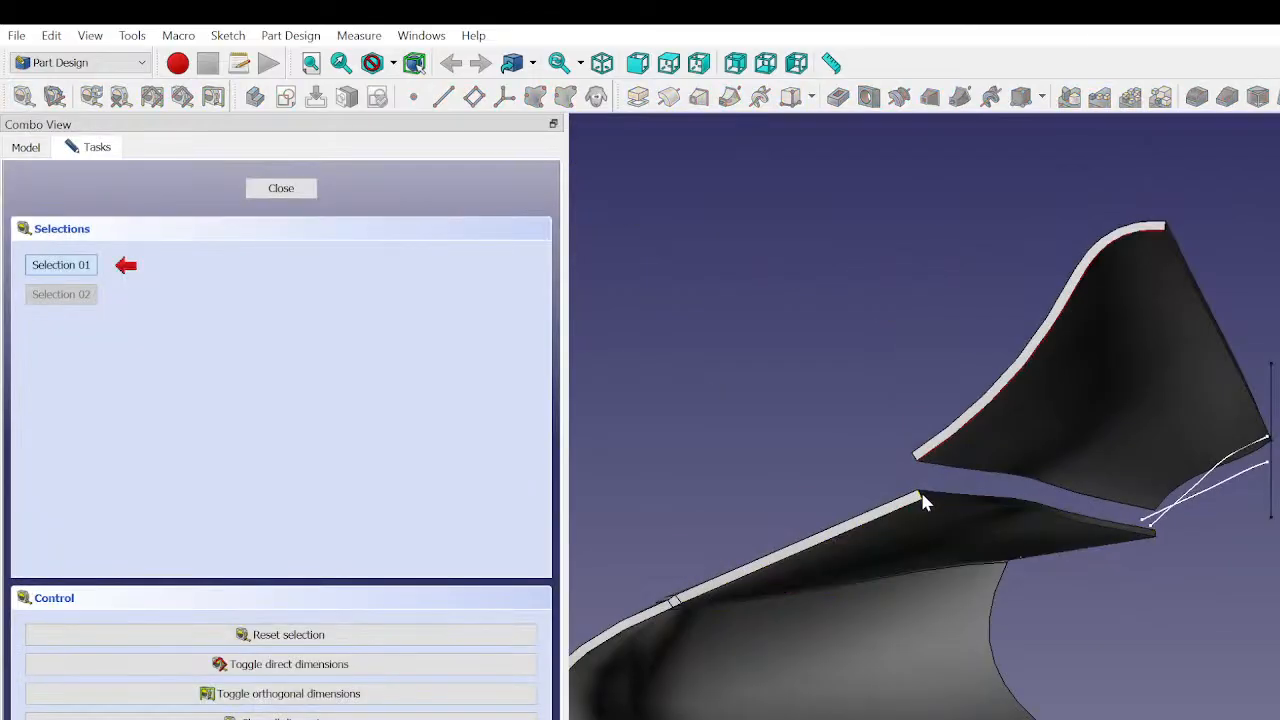
left_click(920, 497)
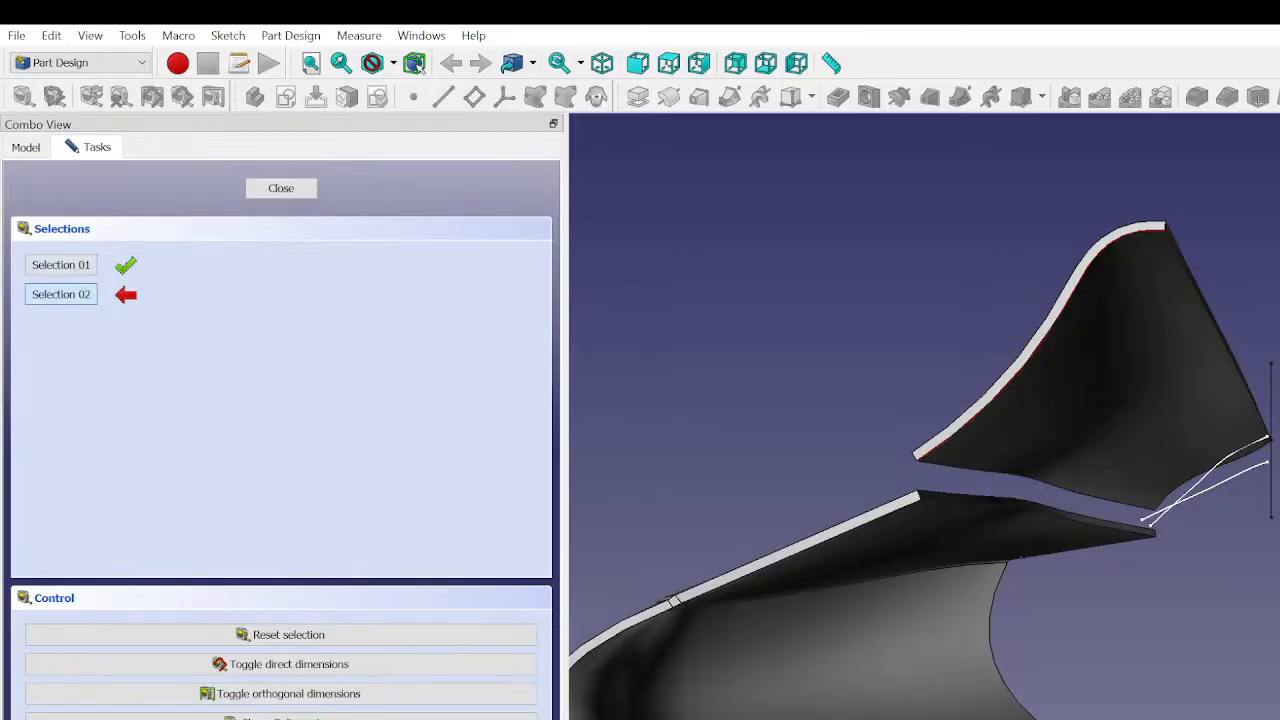
left_click(1275, 495)
scroll(1106, 528, "down", 5)
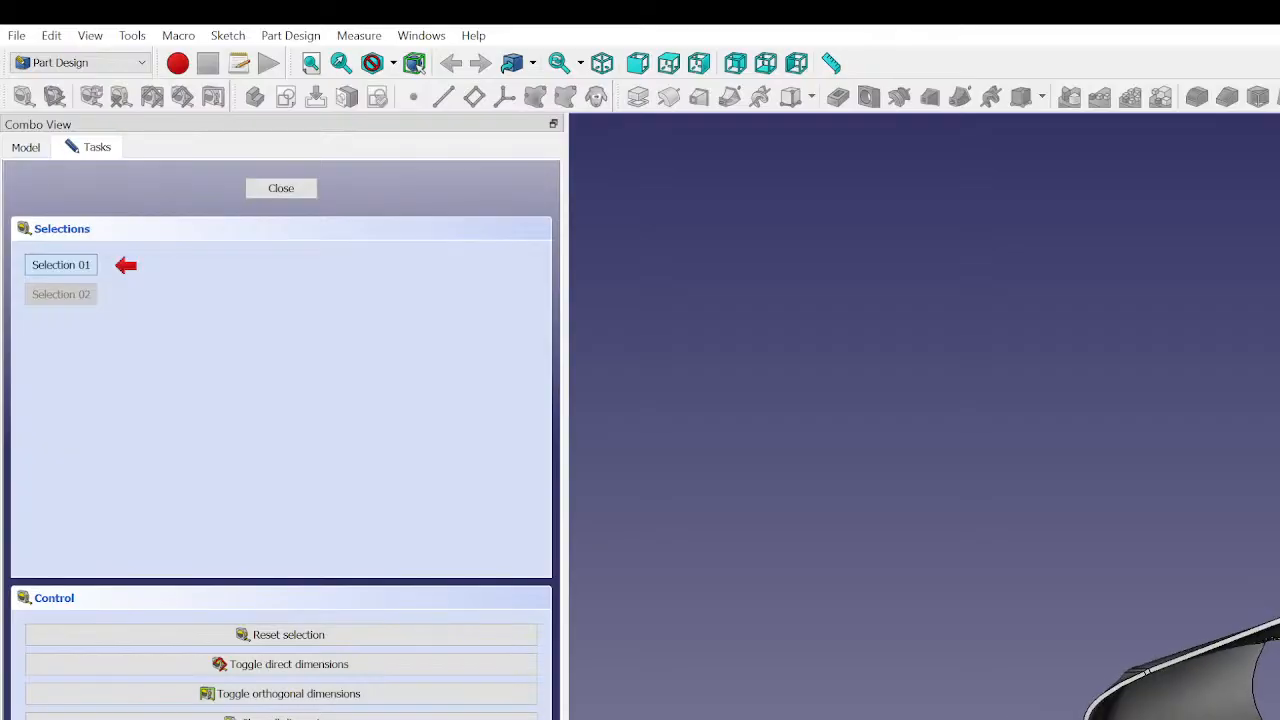
- Measure a linear distance starting at the lower end corner of the upper curved panel
scroll(1272, 642, "up", 4)
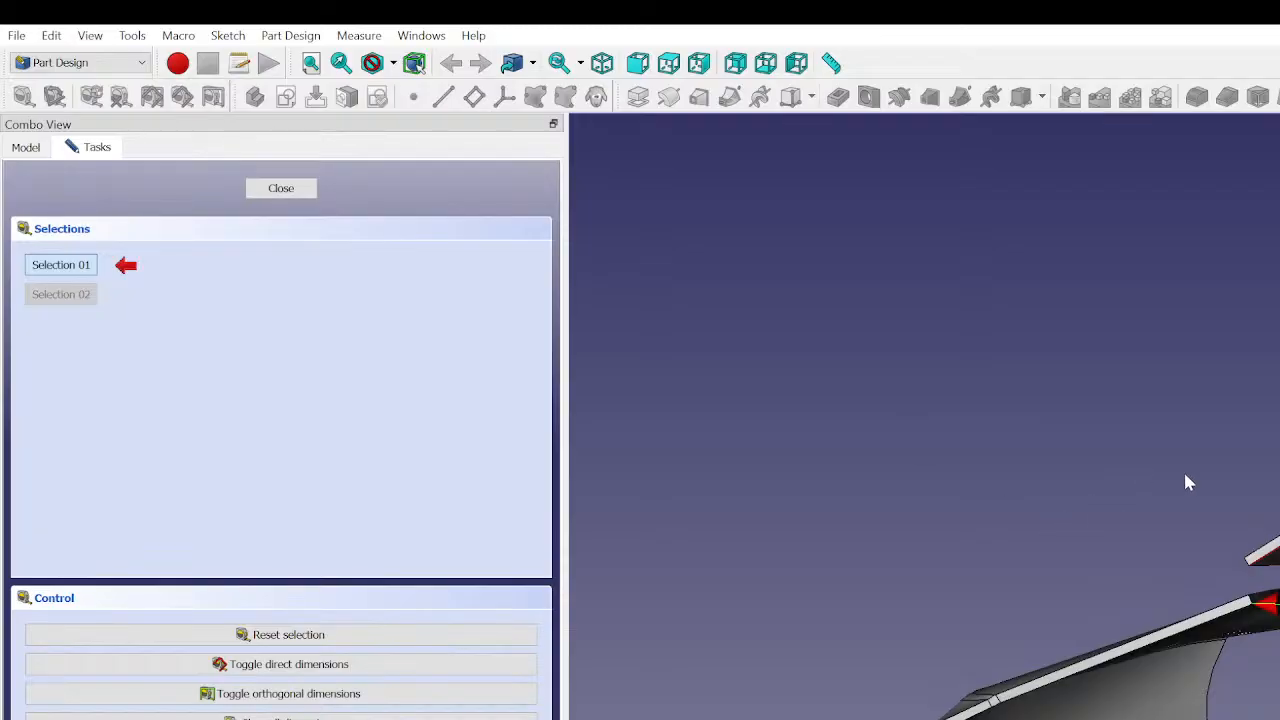
left_click(1249, 562)
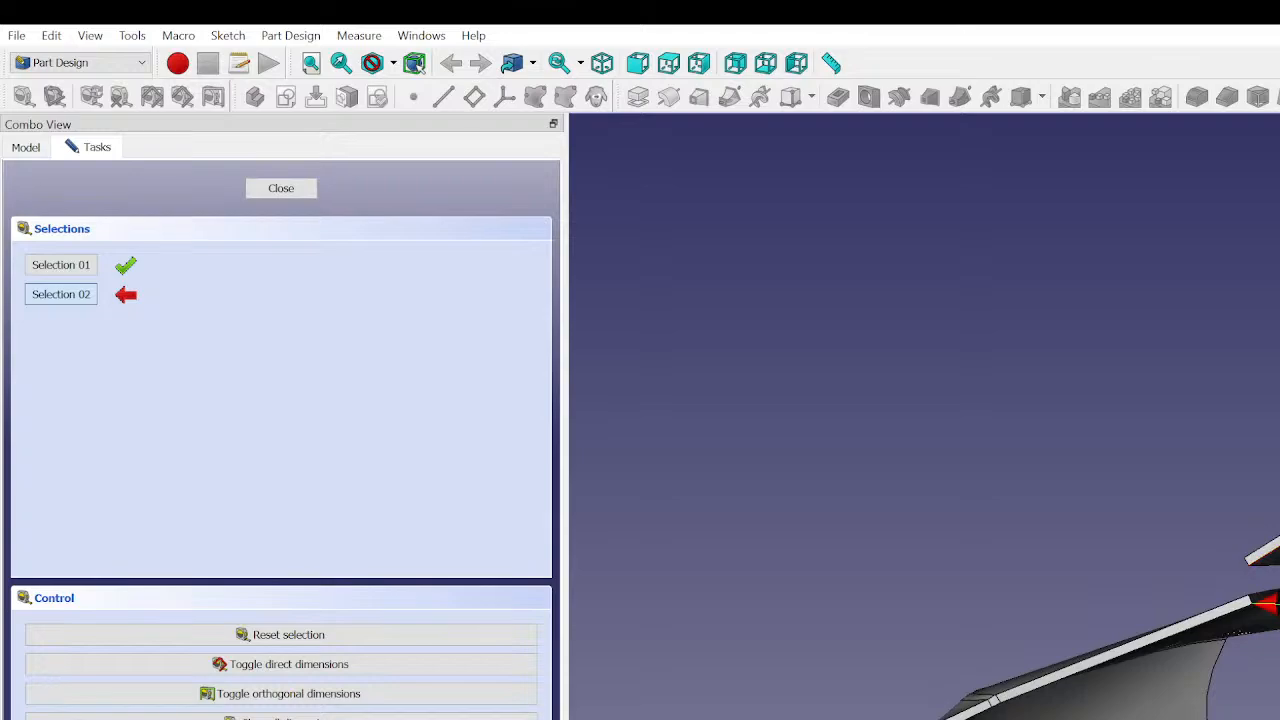
left_click(1270, 562)
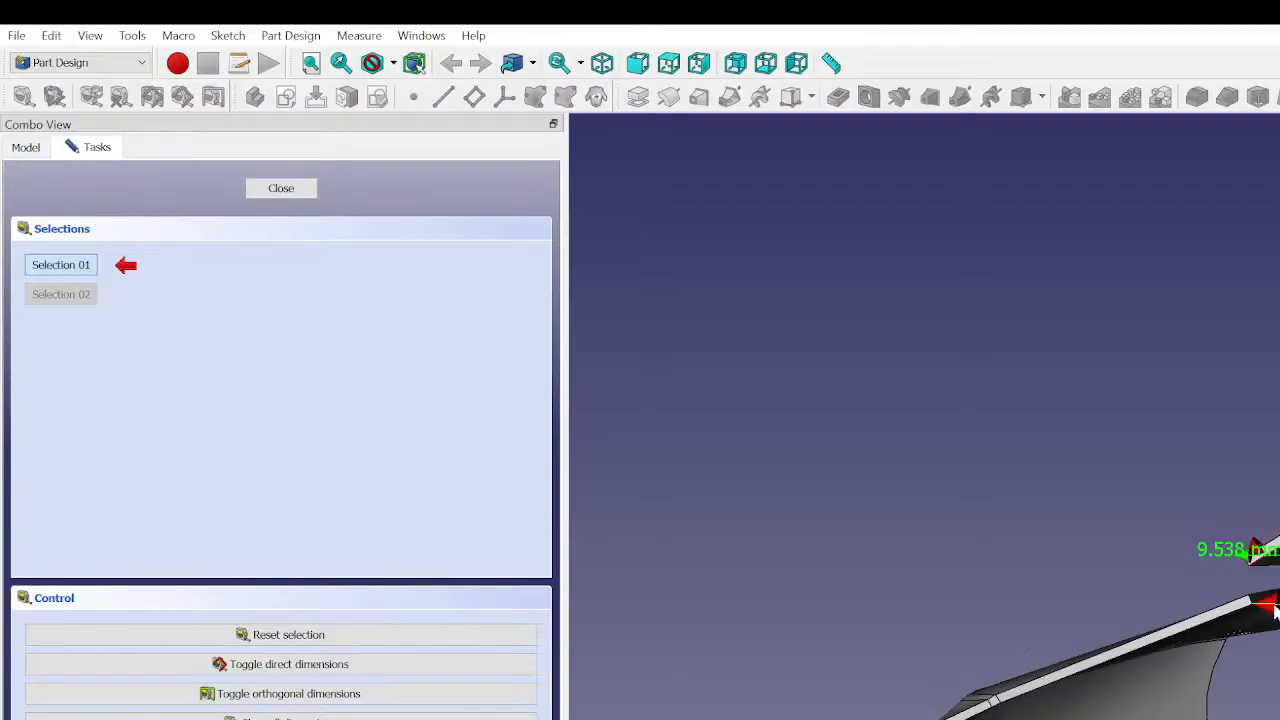
- Examine the direct and orthogonal dimensions around the gap between the upper and lower curved panels
middle_click_drag(1270, 600, 1270, 680)
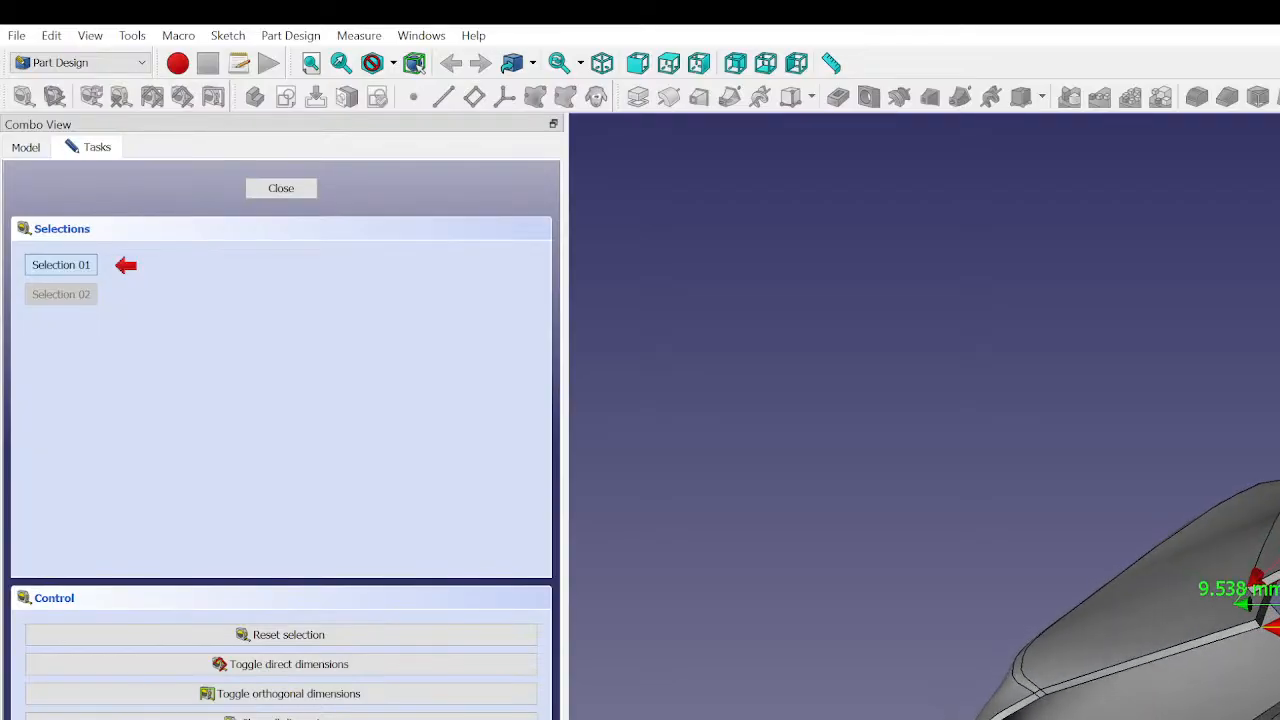
mouse_move(1235, 640)
middle_mouse_down()
mouse_move(1270, 650)
mouse_move(1238, 630)
middle_mouse_up()
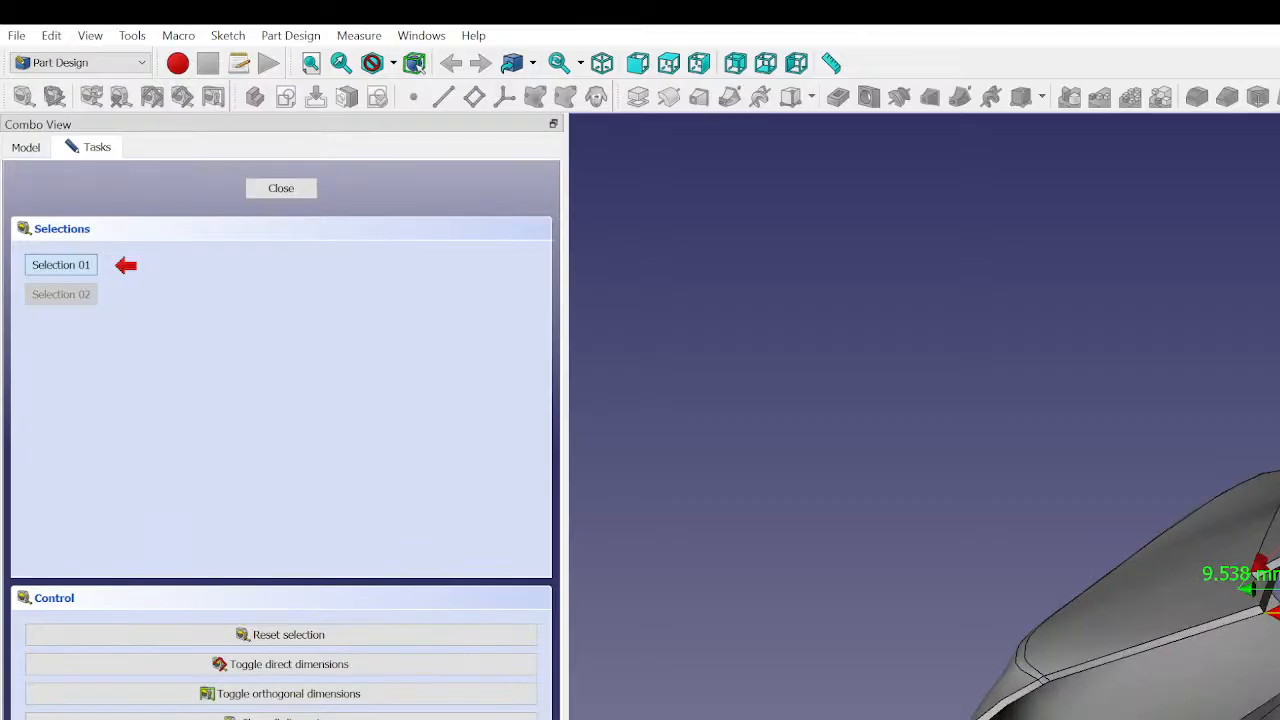
middle_click_drag(1240, 630, 1272, 700)
mouse_move(1200, 460)
middle_mouse_down()
mouse_move(1190, 532)
mouse_move(1165, 548)
mouse_move(1182, 462)
middle_mouse_up()
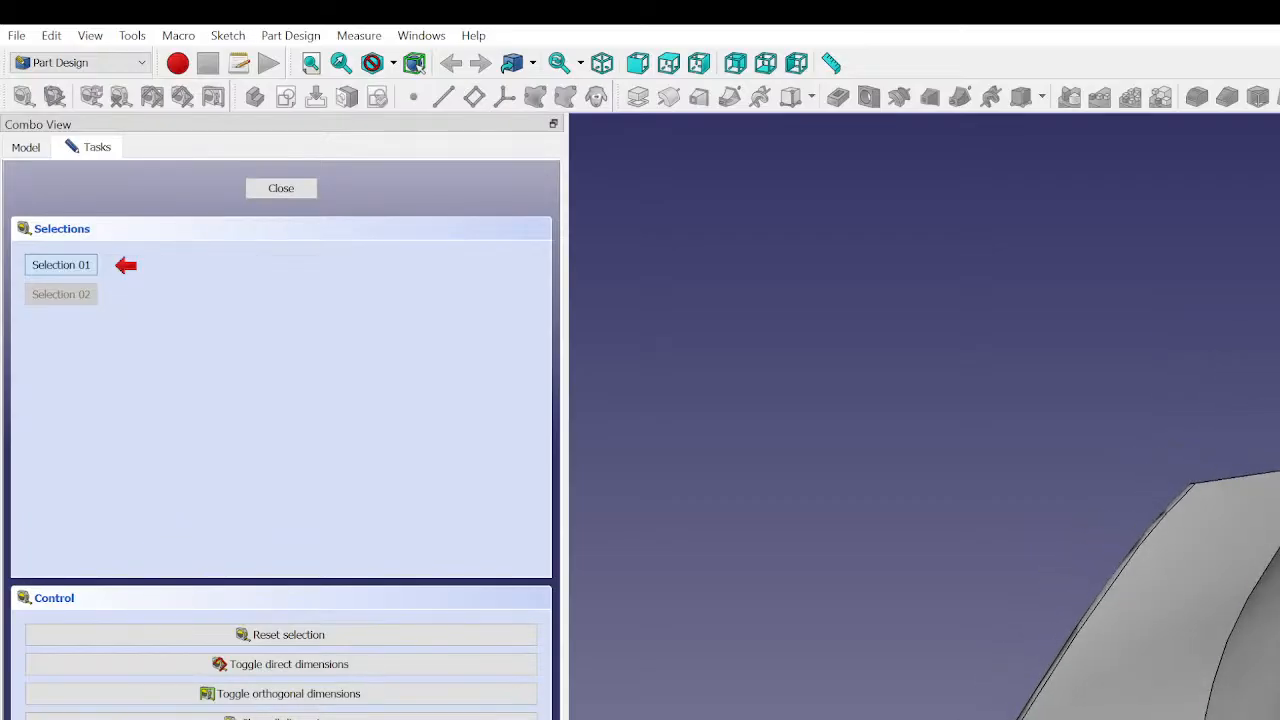
middle_click_drag(1255, 640, 1260, 520)
scroll(1250, 430, "down", 4)
scroll(1260, 520, "up", 2)
scroll(1265, 430, "up", 4)
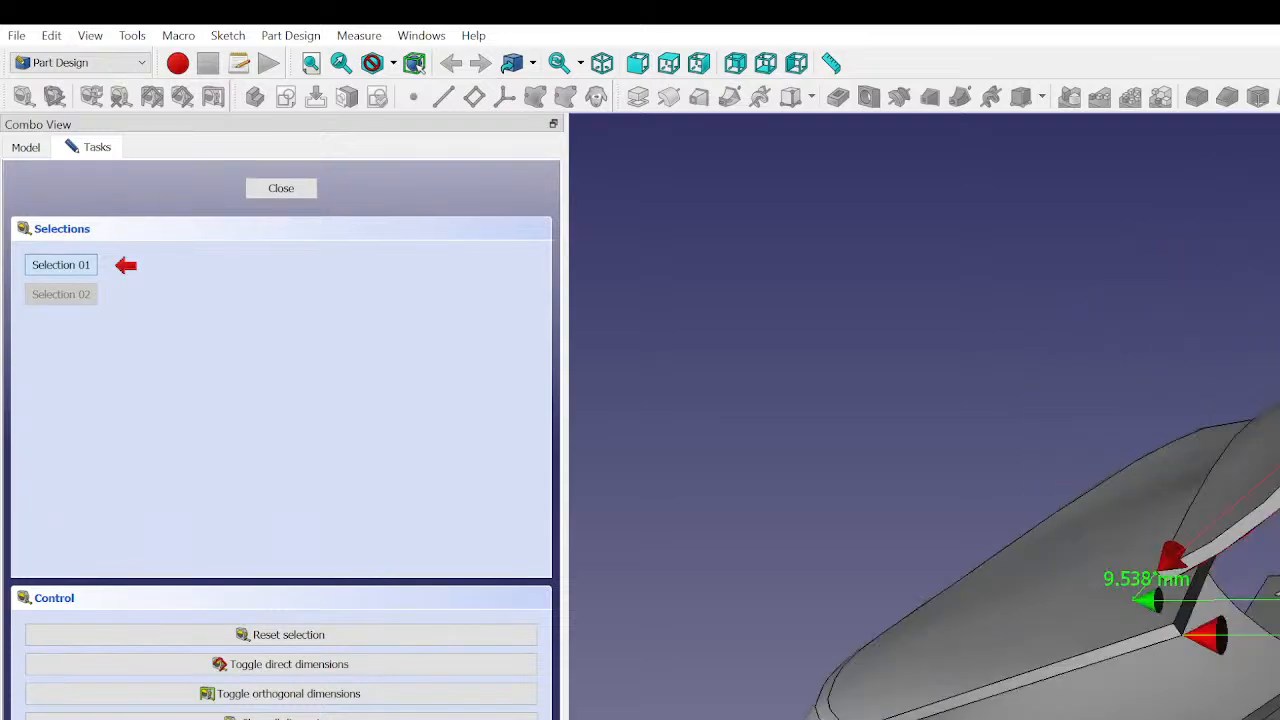
middle_click_drag(1265, 430, 1235, 460)
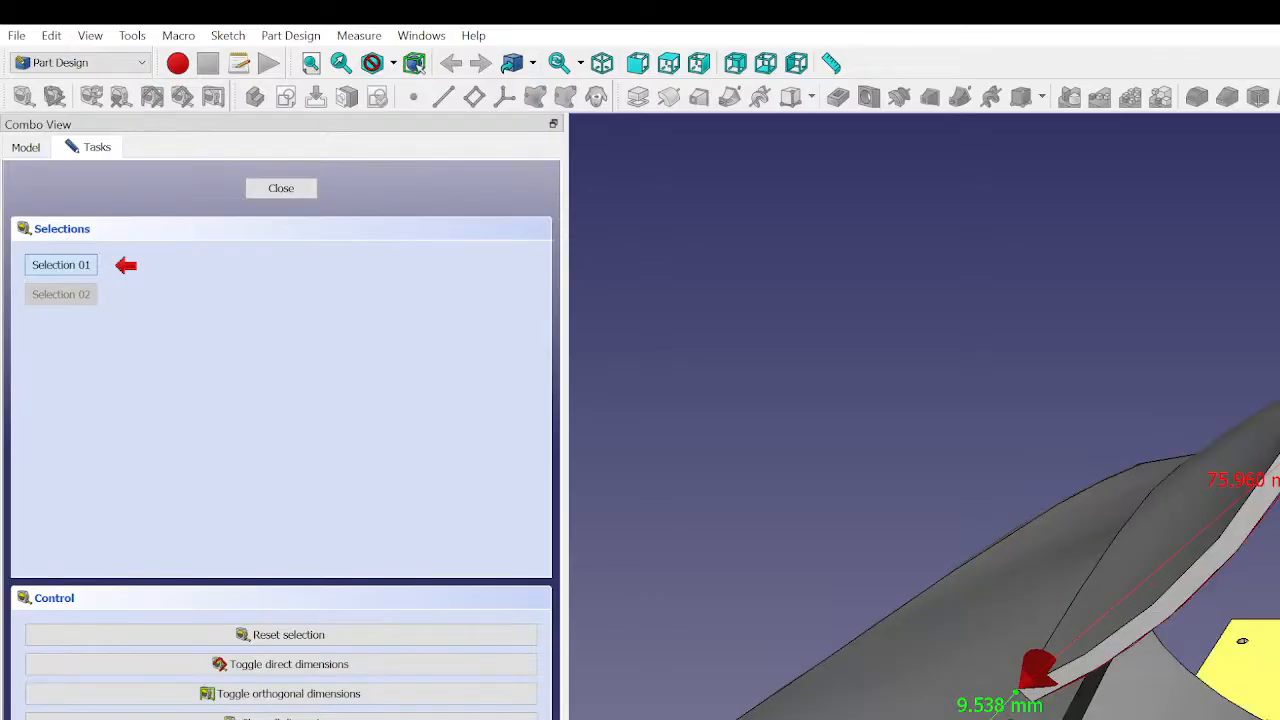
scroll(1176, 499, "up", 5)
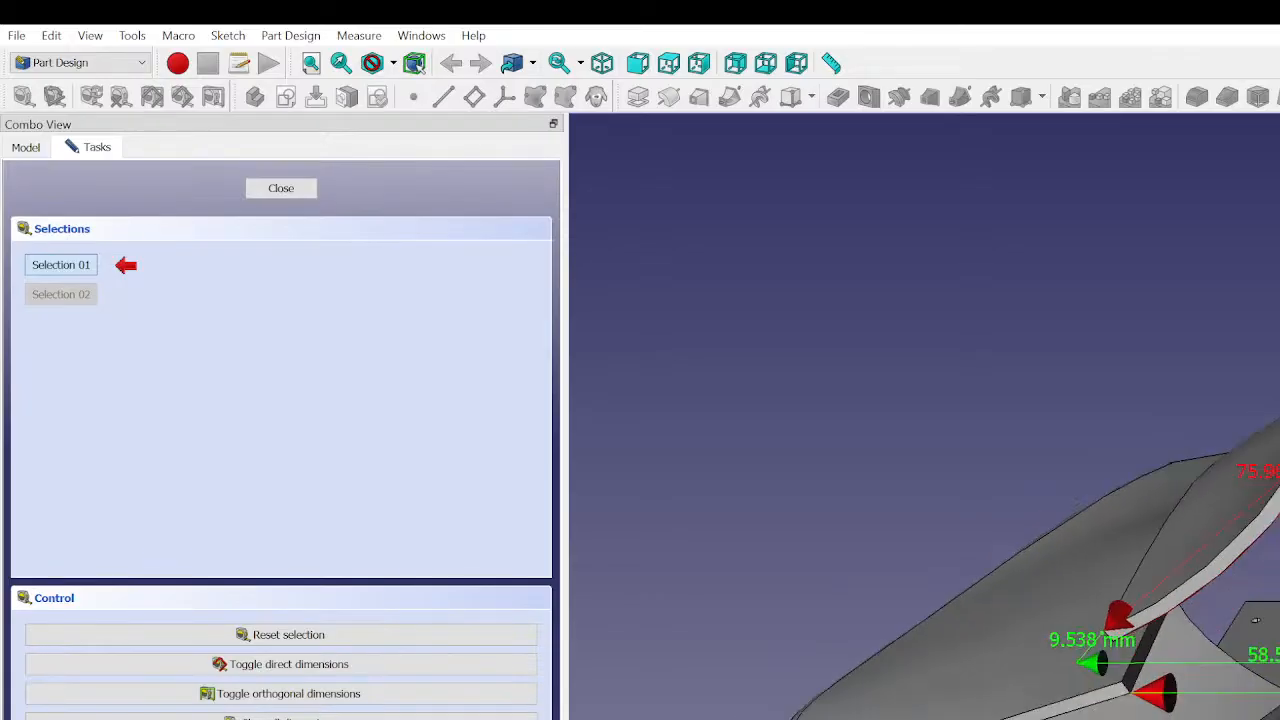
scroll(1176, 499, "down", 6)
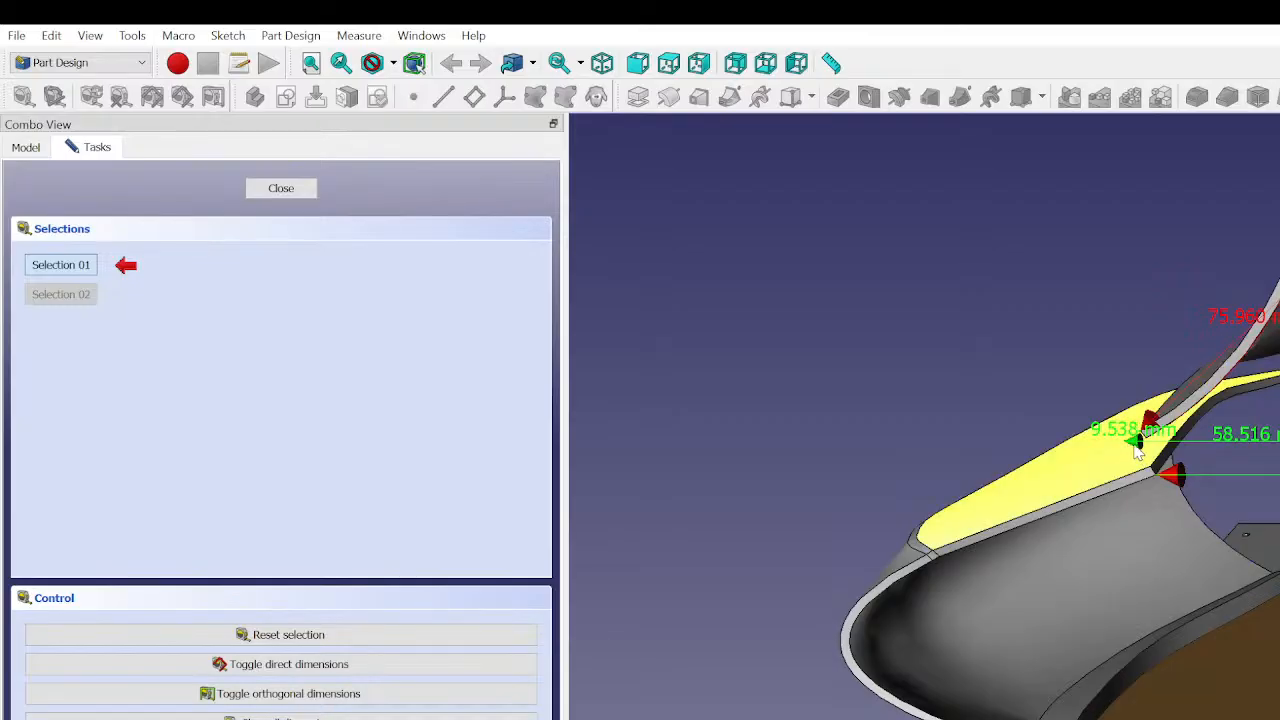
scroll(1176, 499, "up", 8)
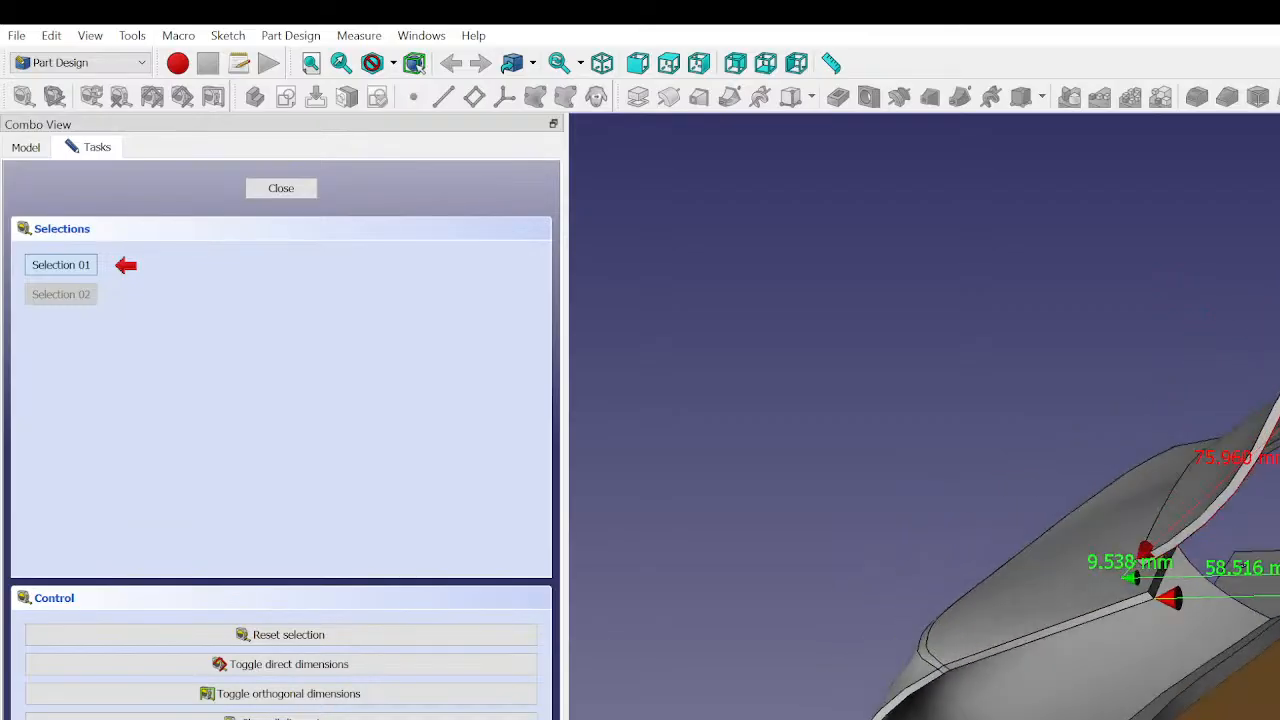
- Take another linear measurement between two points beside the upper curved panel
scroll(1176, 499, "down", 3)
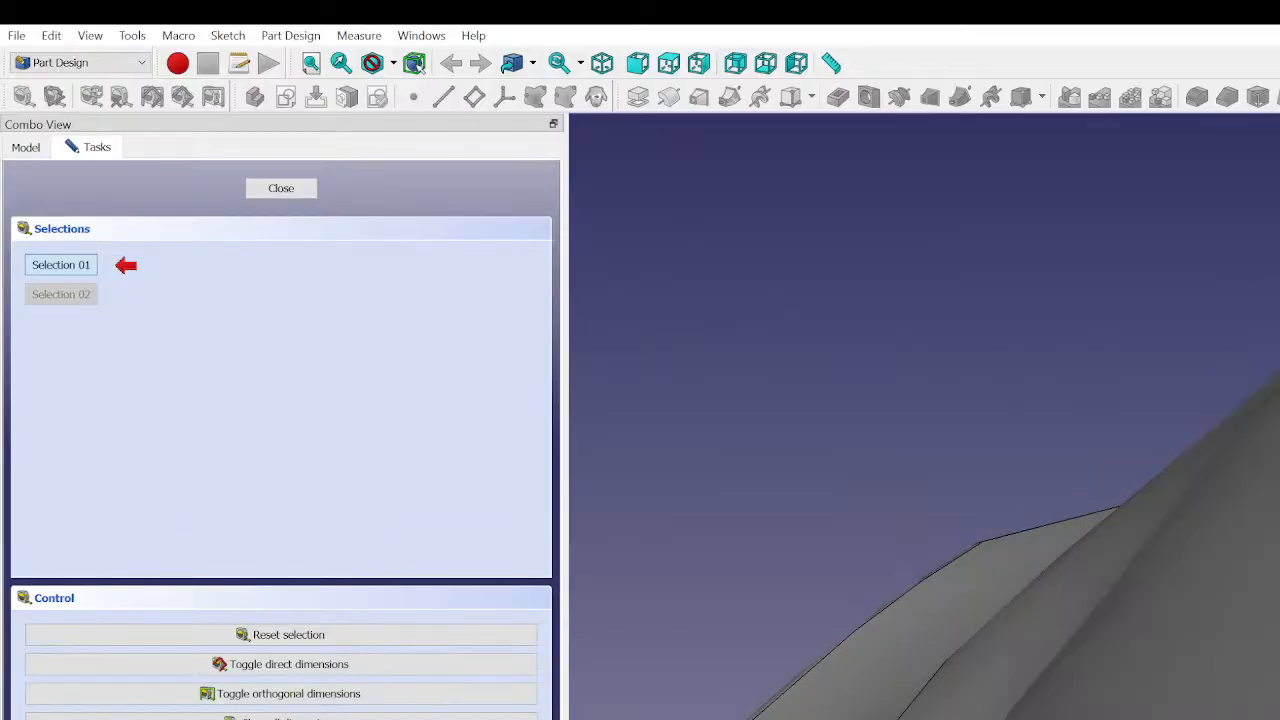
left_click(1270, 700)
scroll(1270, 700, "down", 7)
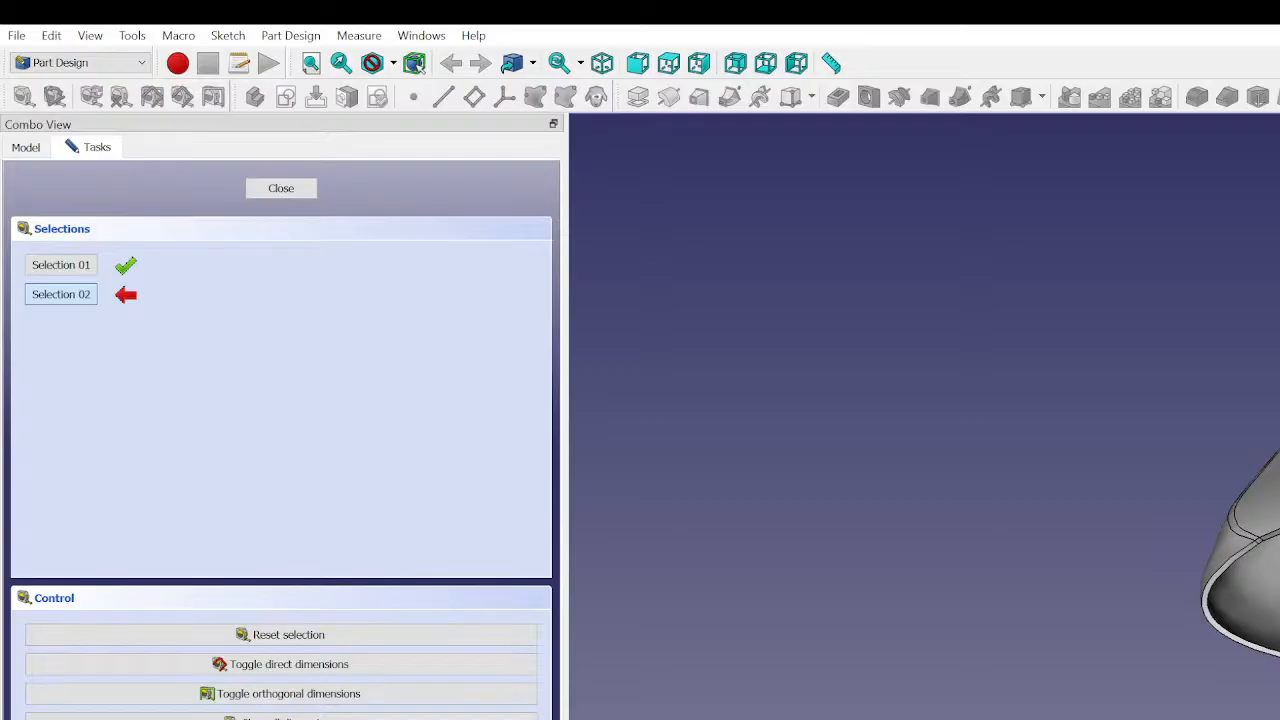
left_click(1277, 560)
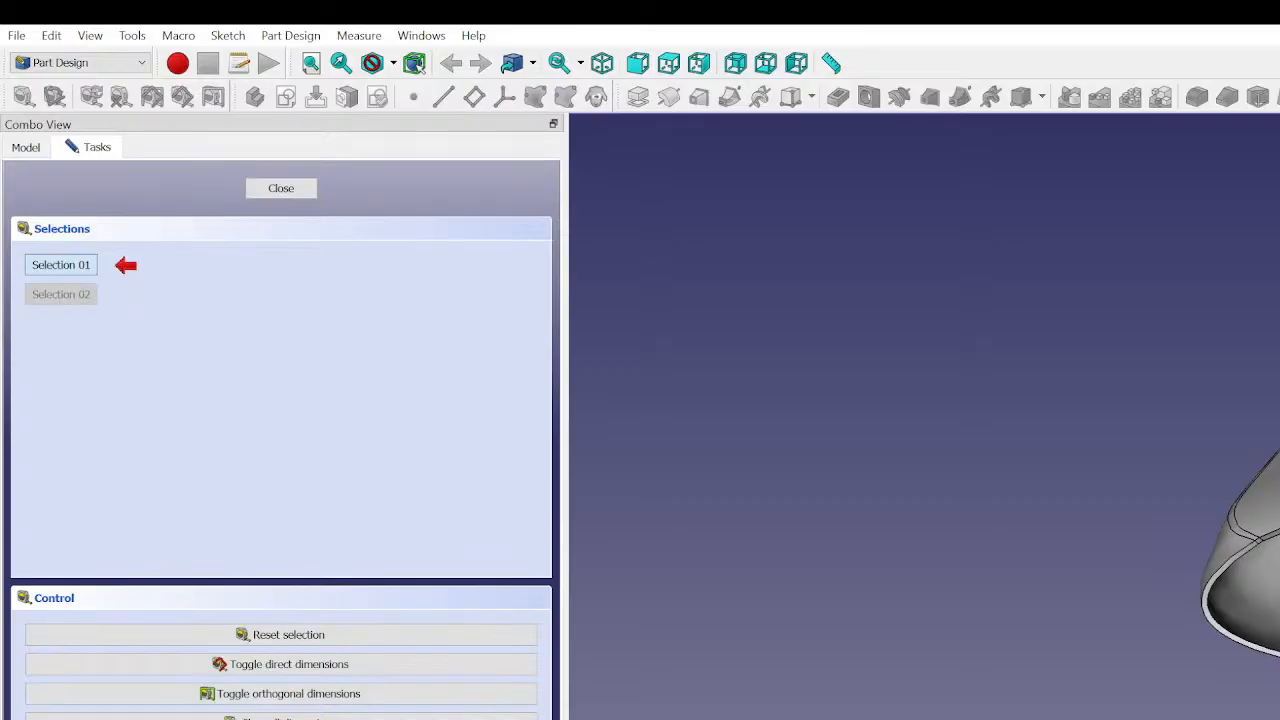
- Examine the dimensioned gap and the lower side panel's end profile, and close the linear measurement tool
scroll(1277, 560, "up", 5)
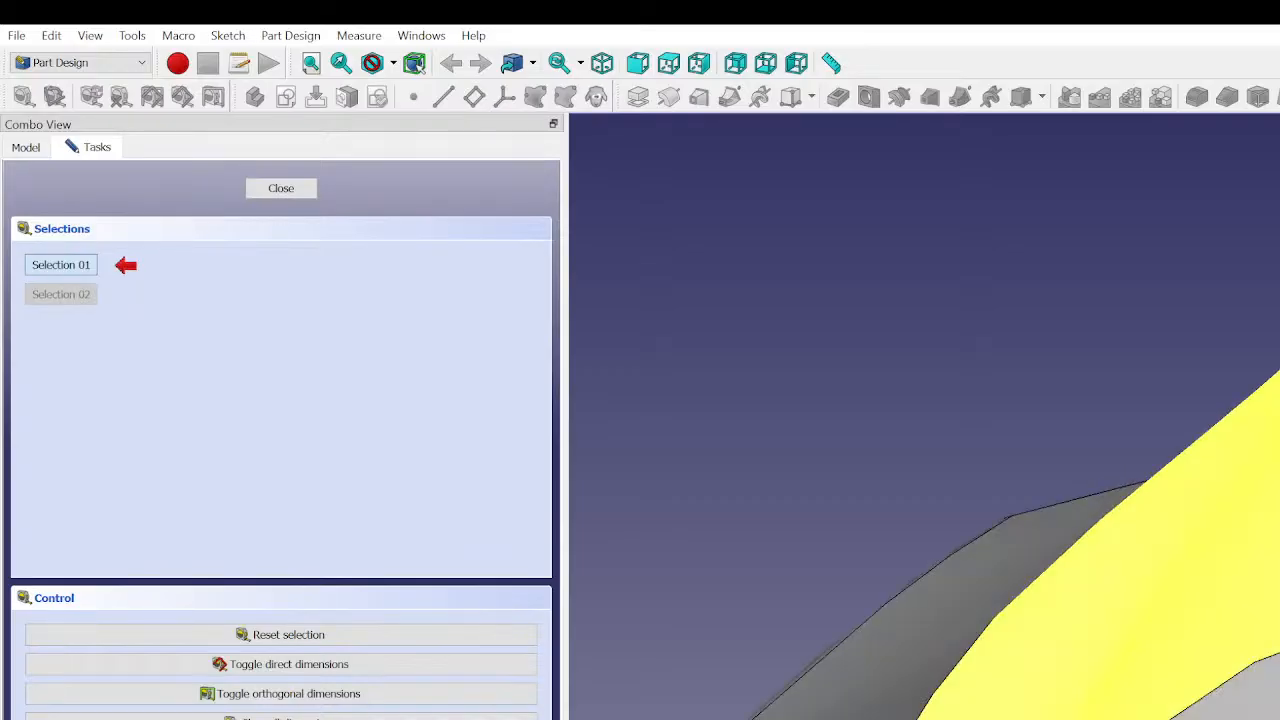
scroll(1277, 560, "down", 3)
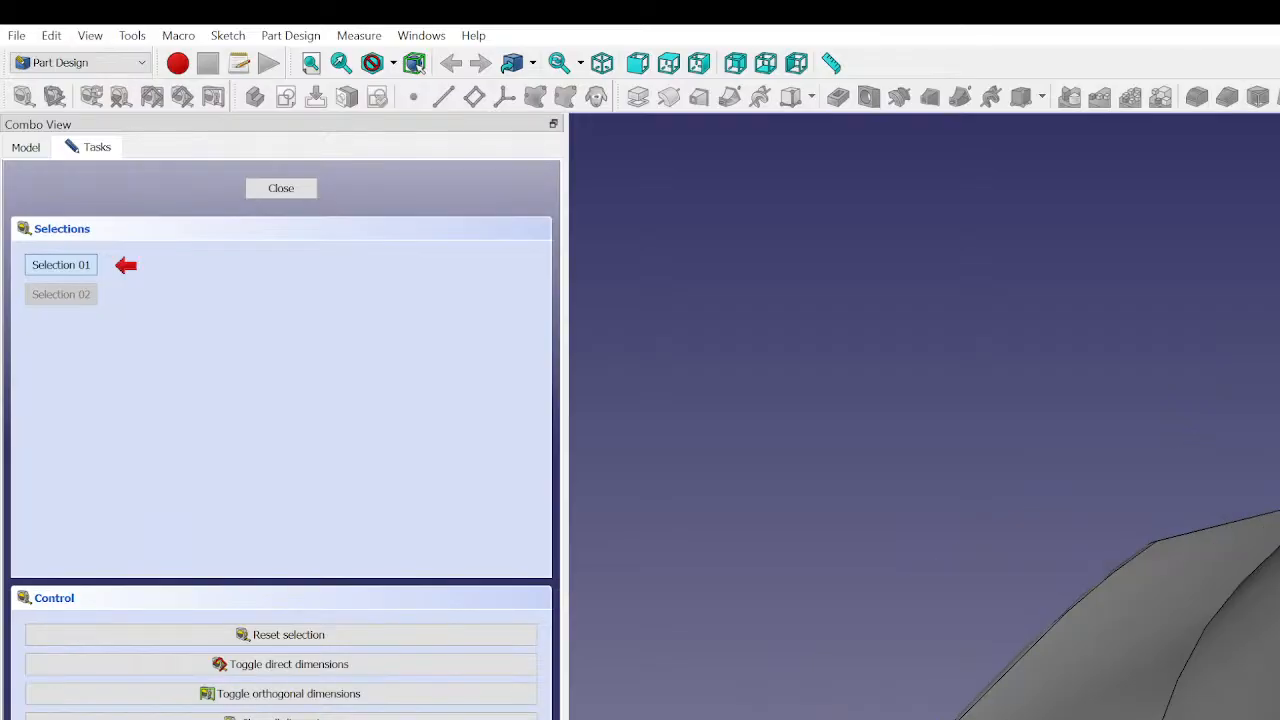
scroll(1277, 560, "up", 2)
middle_click_drag(1277, 660, 1278, 712)
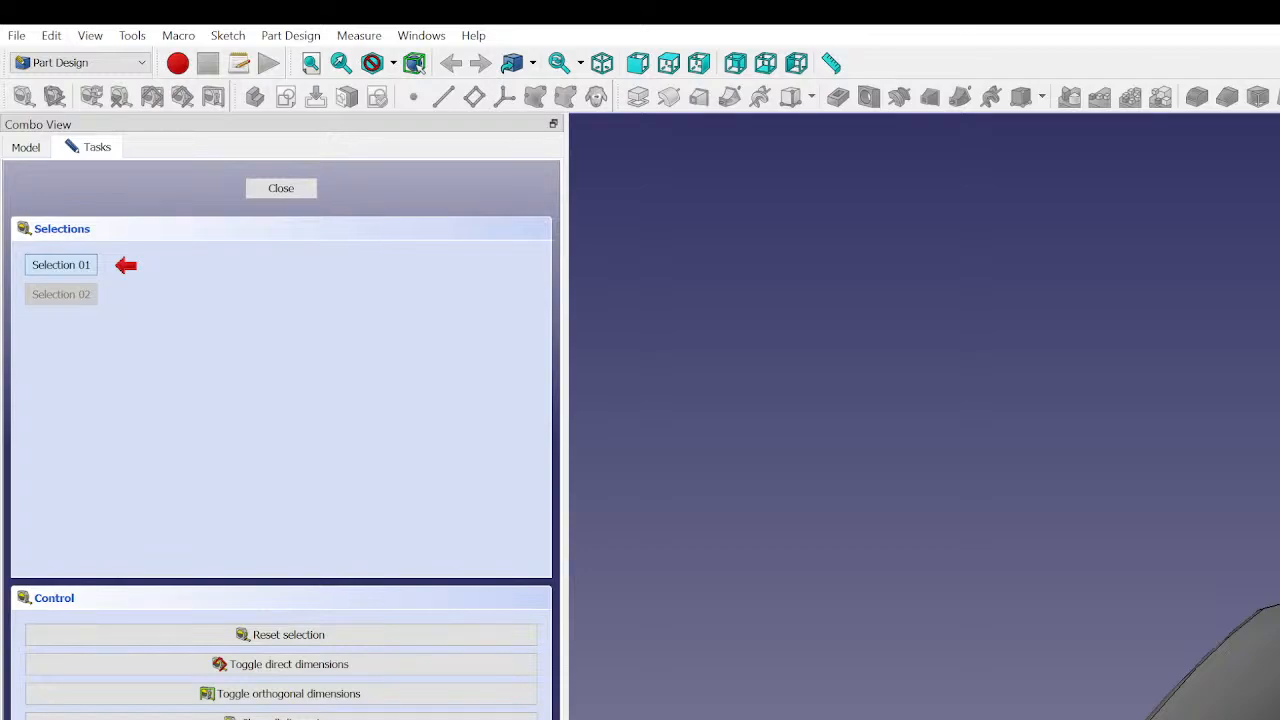
scroll(1225, 665, "down", 2)
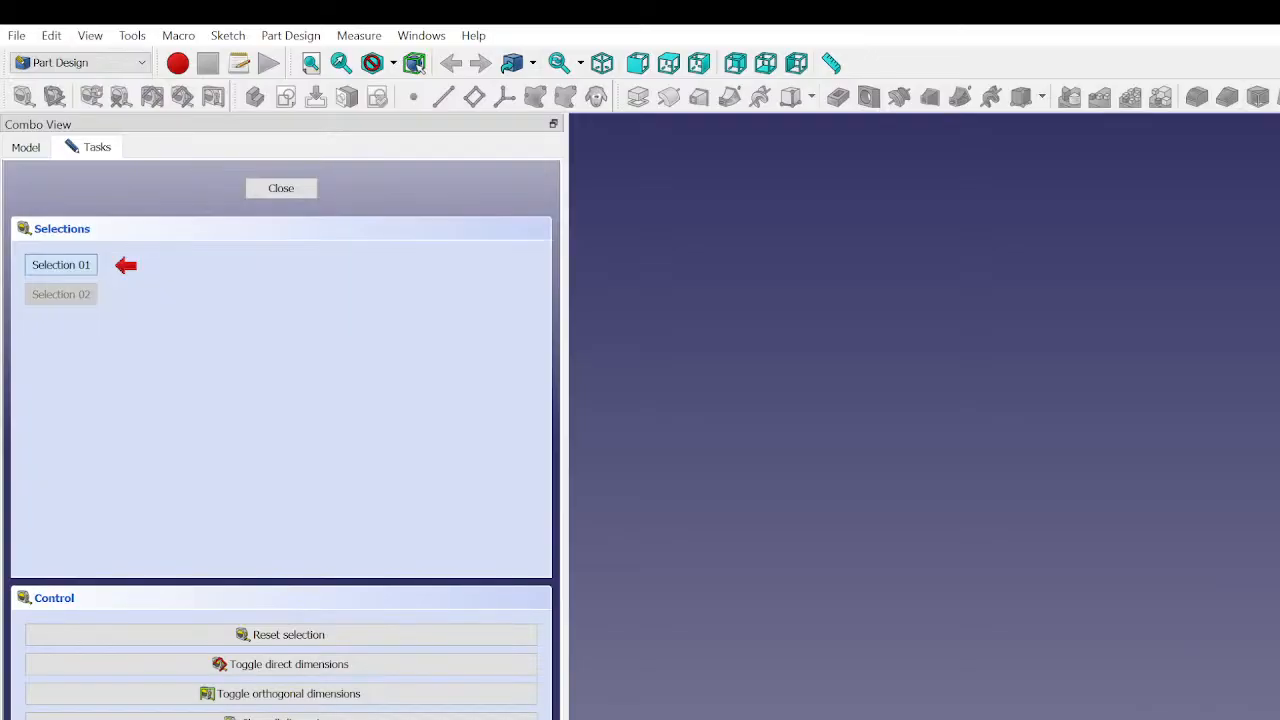
middle_click_drag(1250, 690, 1208, 595)
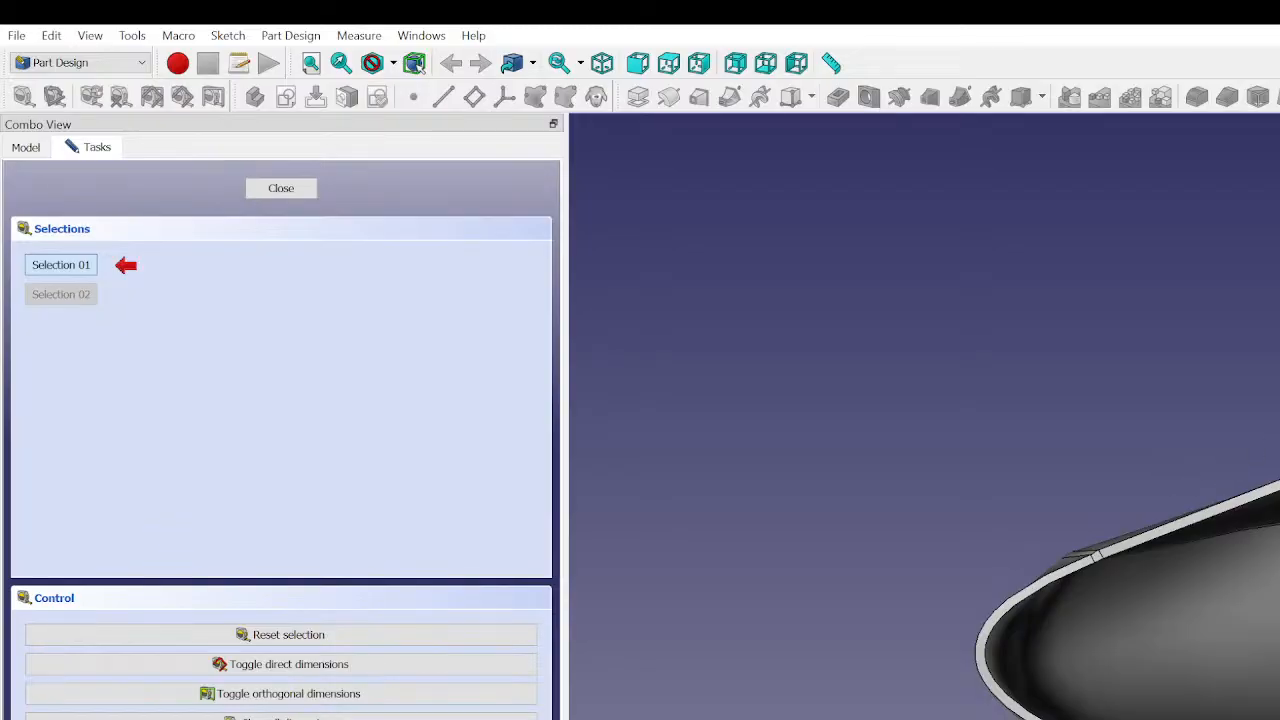
scroll(1007, 573, "up", 2)
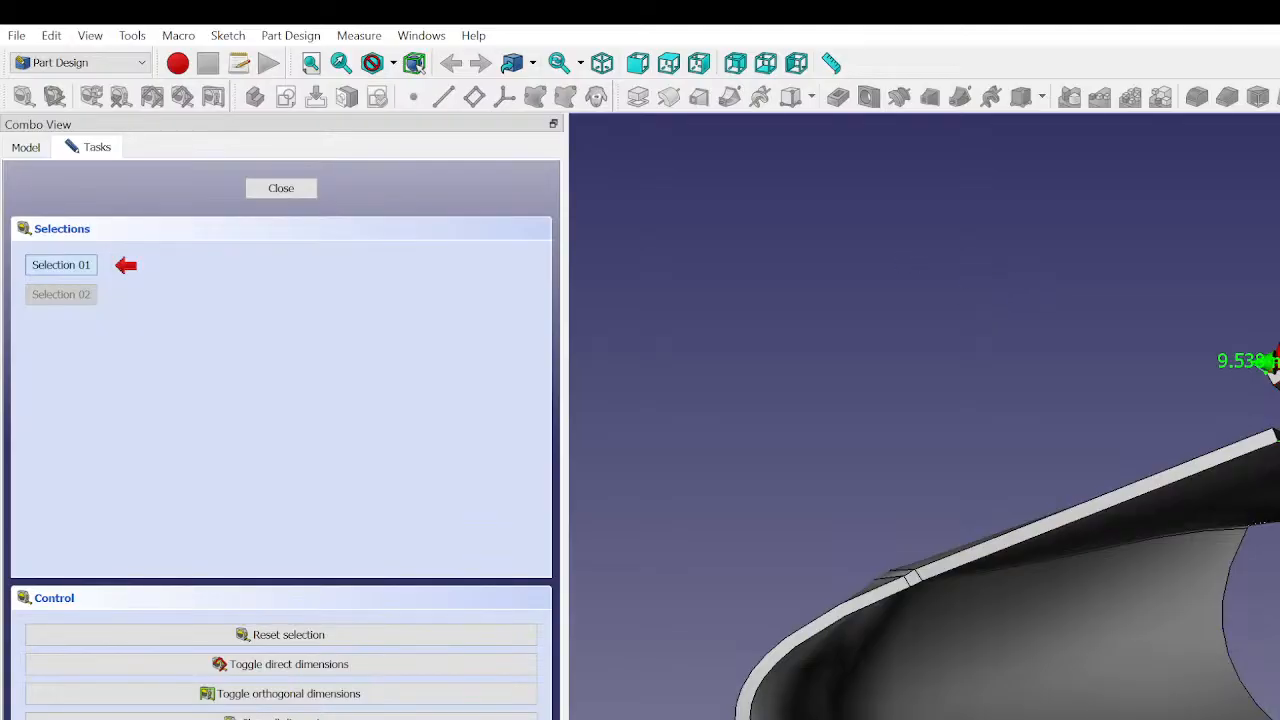
middle_click_drag(1240, 361, 1238, 535)
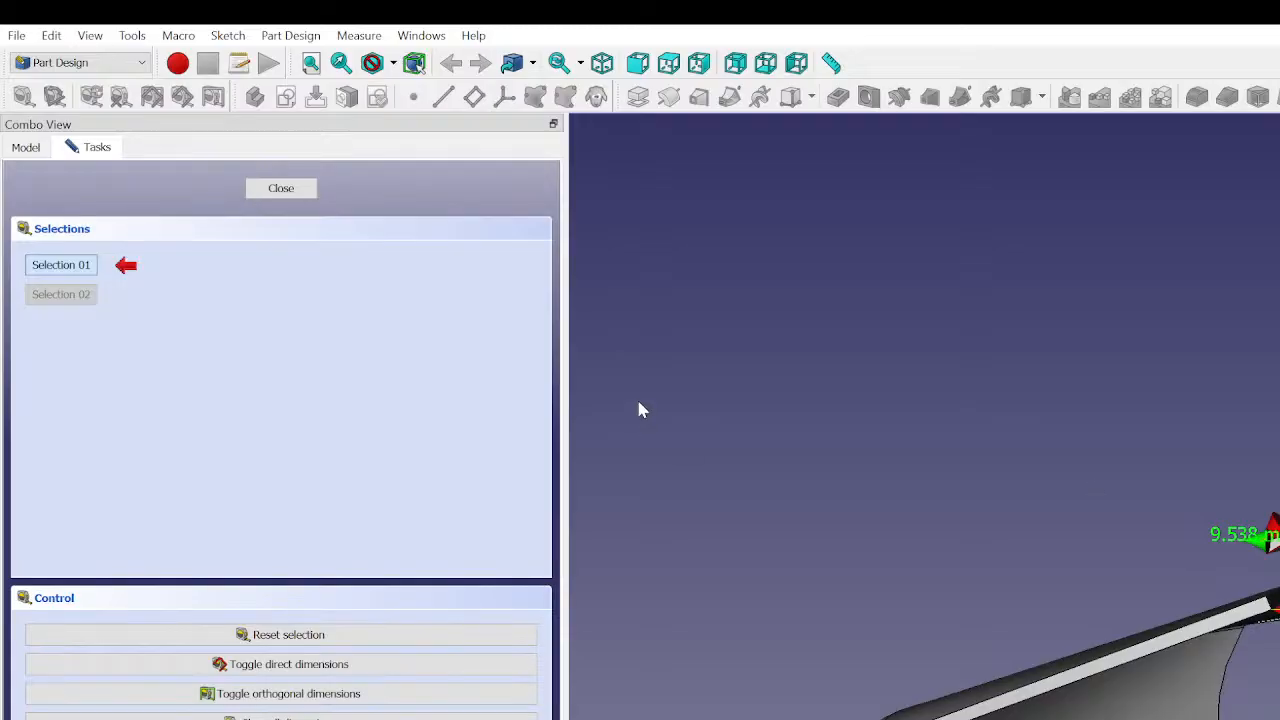
middle_click_drag(1250, 620, 1272, 626)
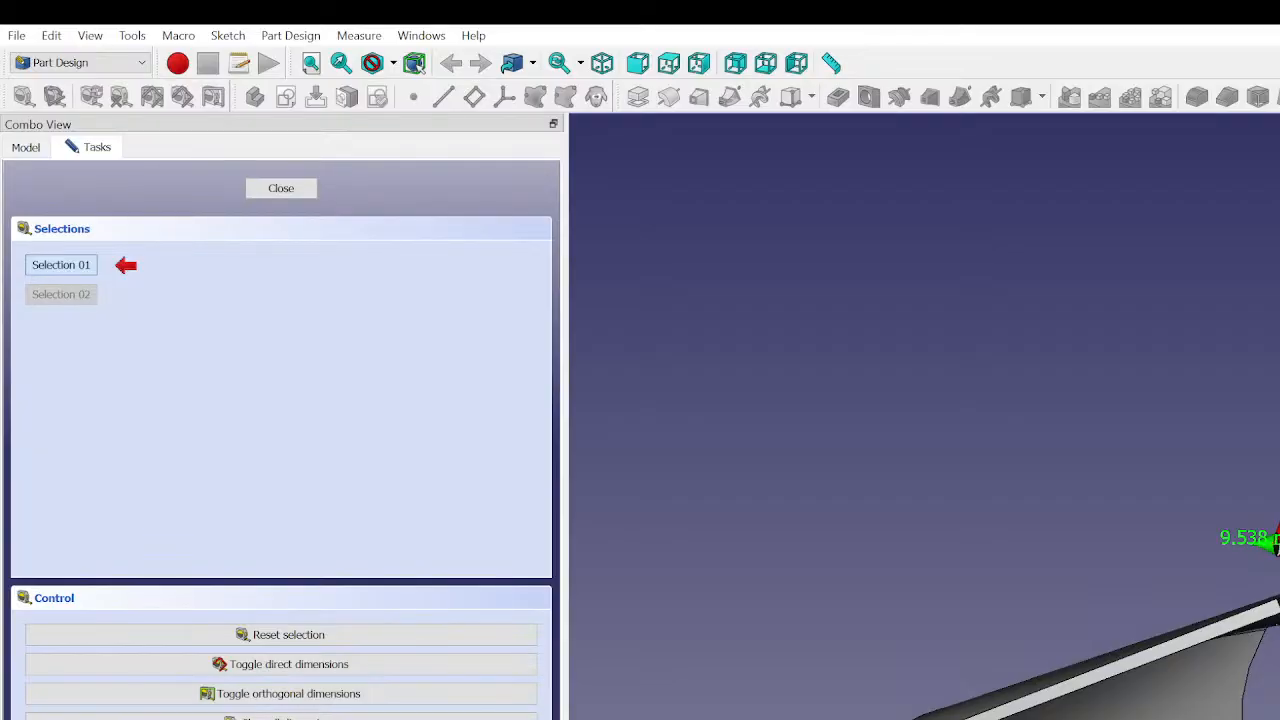
middle_click_drag(1272, 626, 1274, 670)
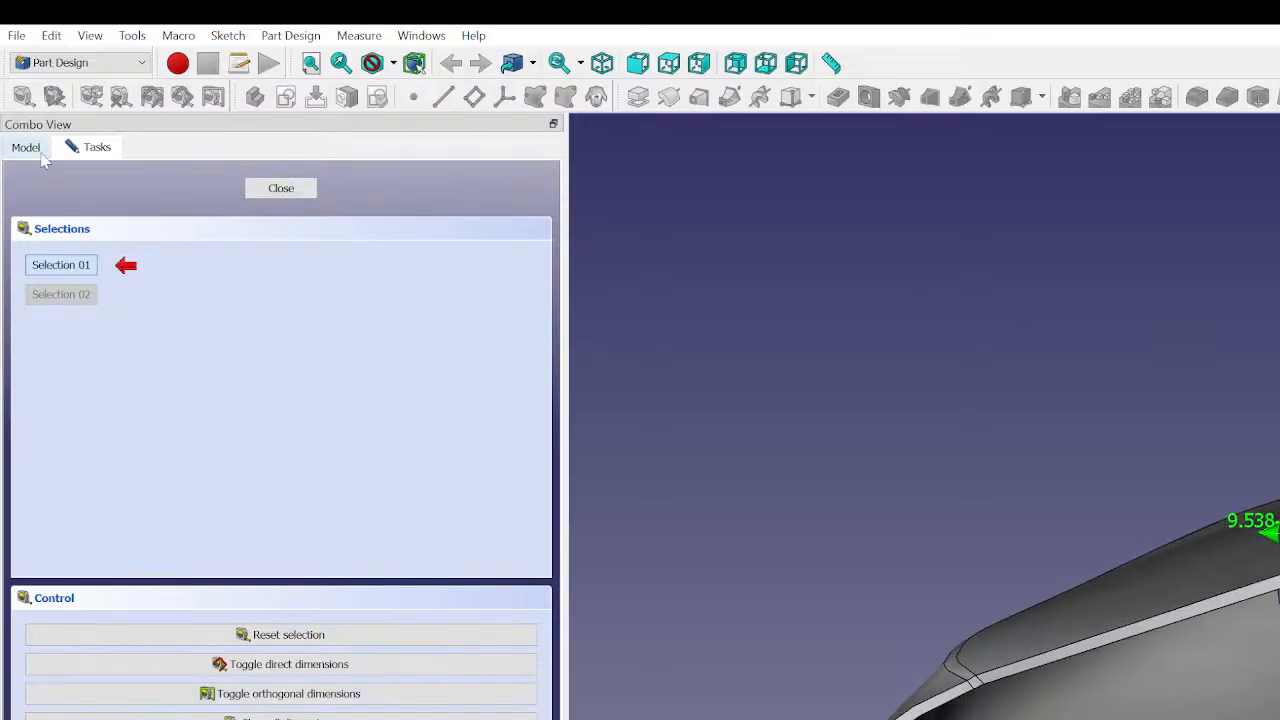
left_click(266, 191)
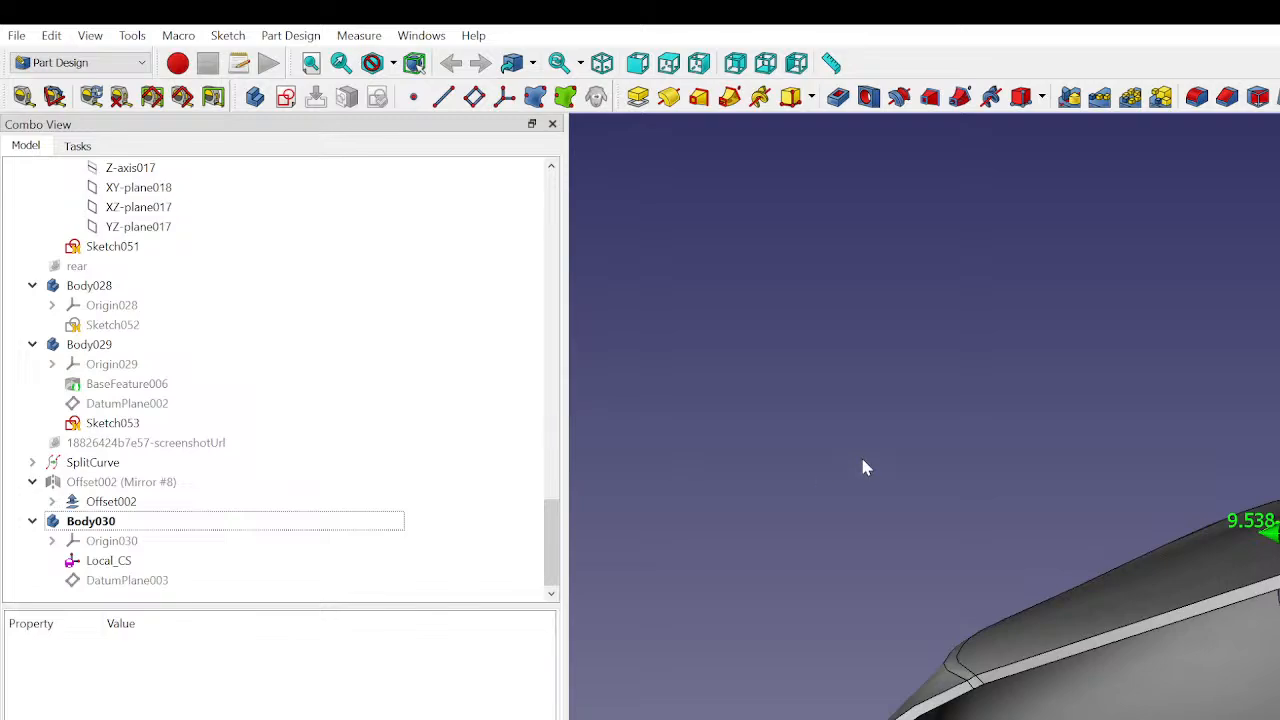
- Select the body's local coordinate system, switch to the Part workbench and add a cube primitive
scroll(862, 459, "down", 1)
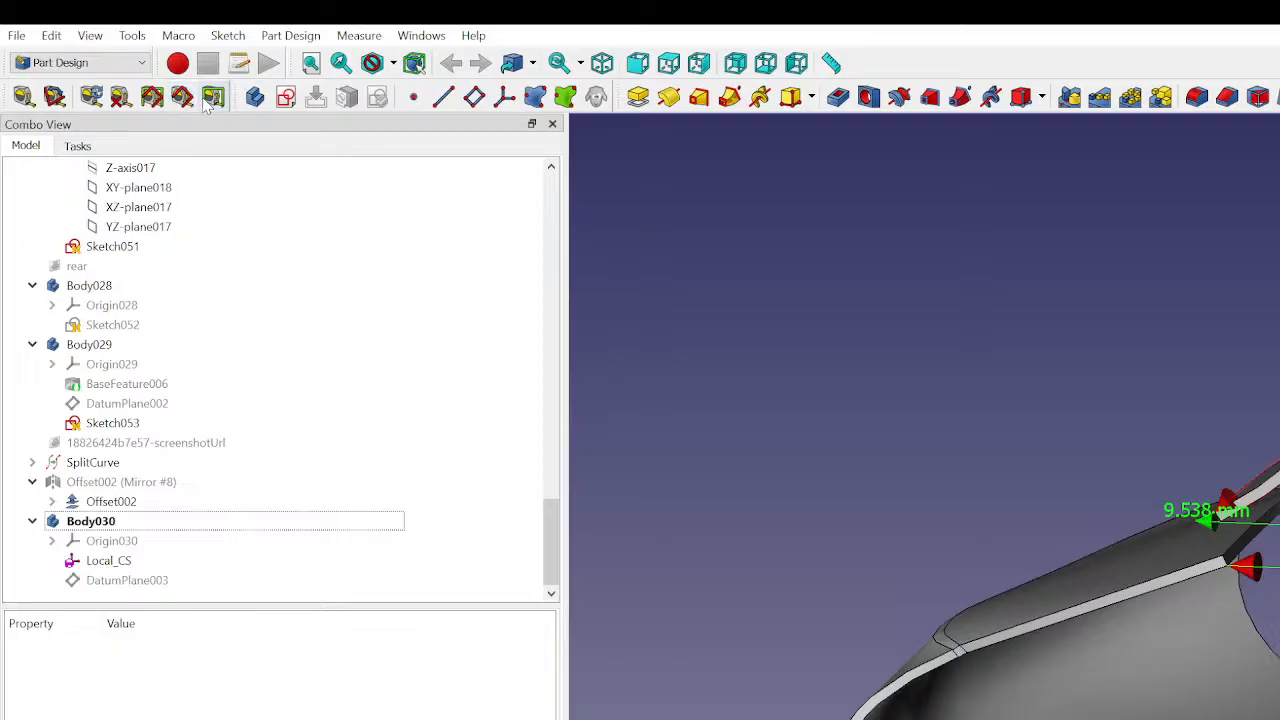
left_click(1062, 395)
middle_click_drag(948, 478, 994, 502)
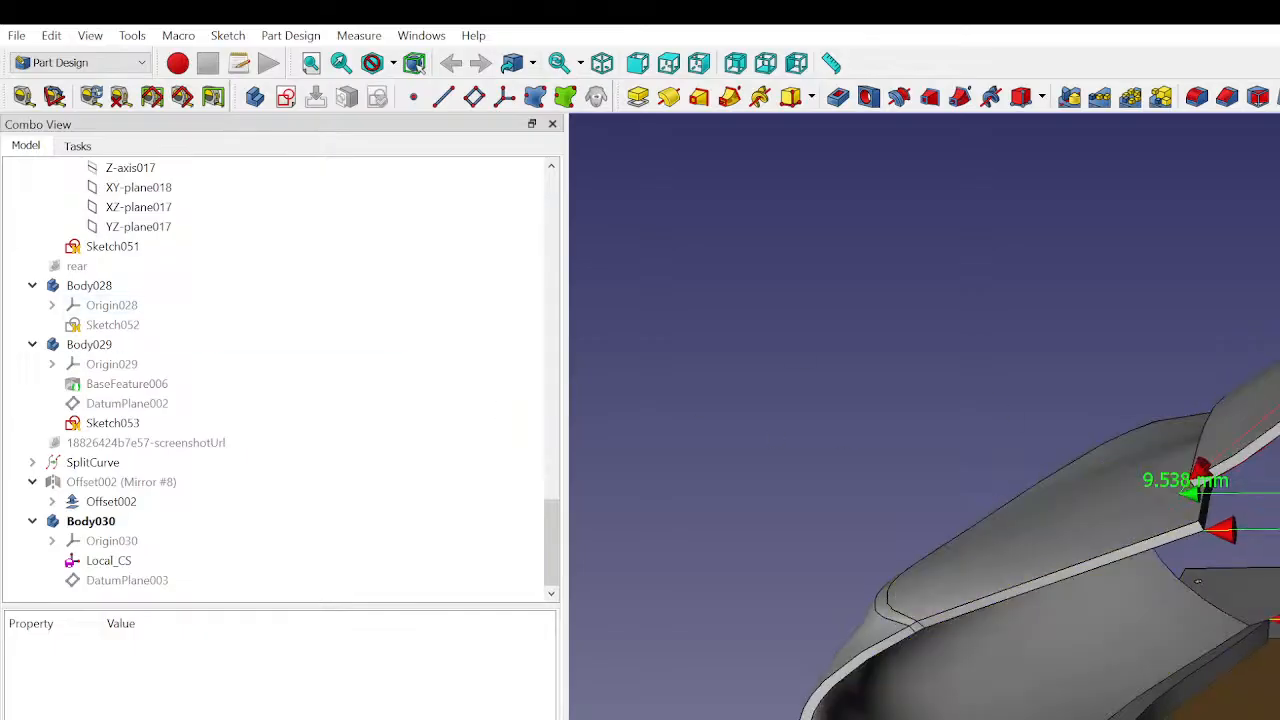
middle_click_drag(948, 520, 1034, 600)
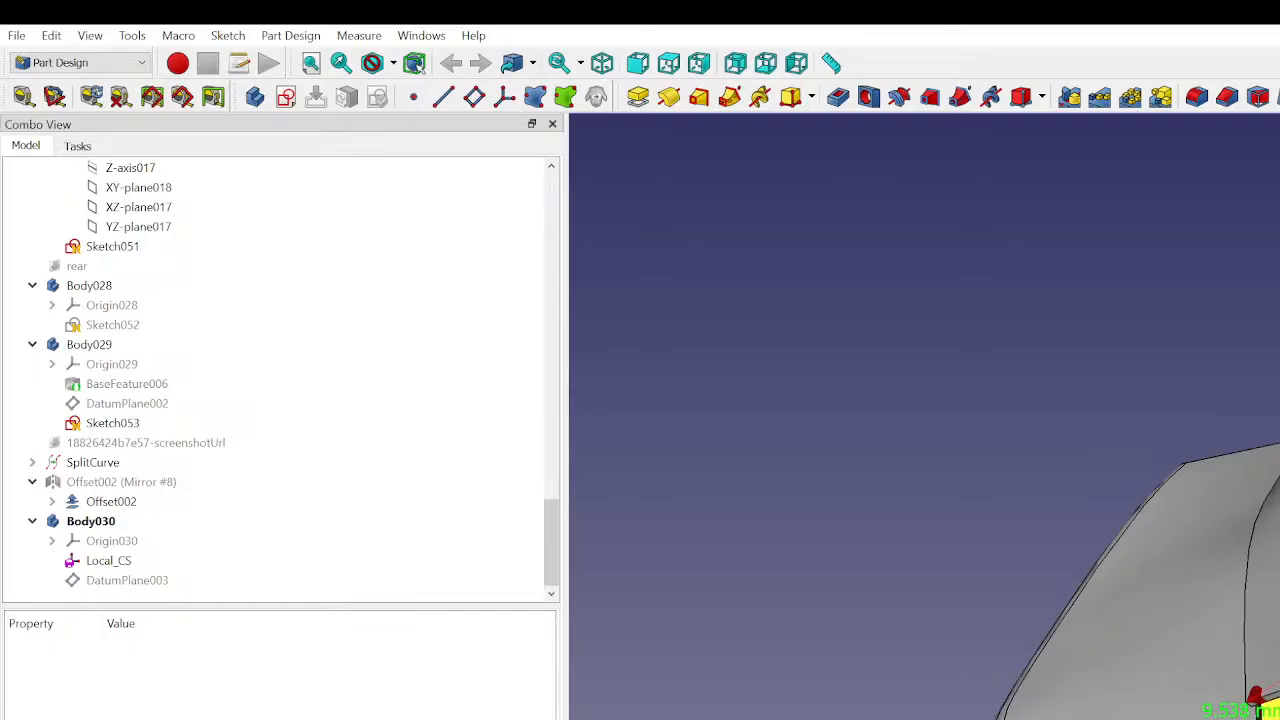
left_click(1272, 708)
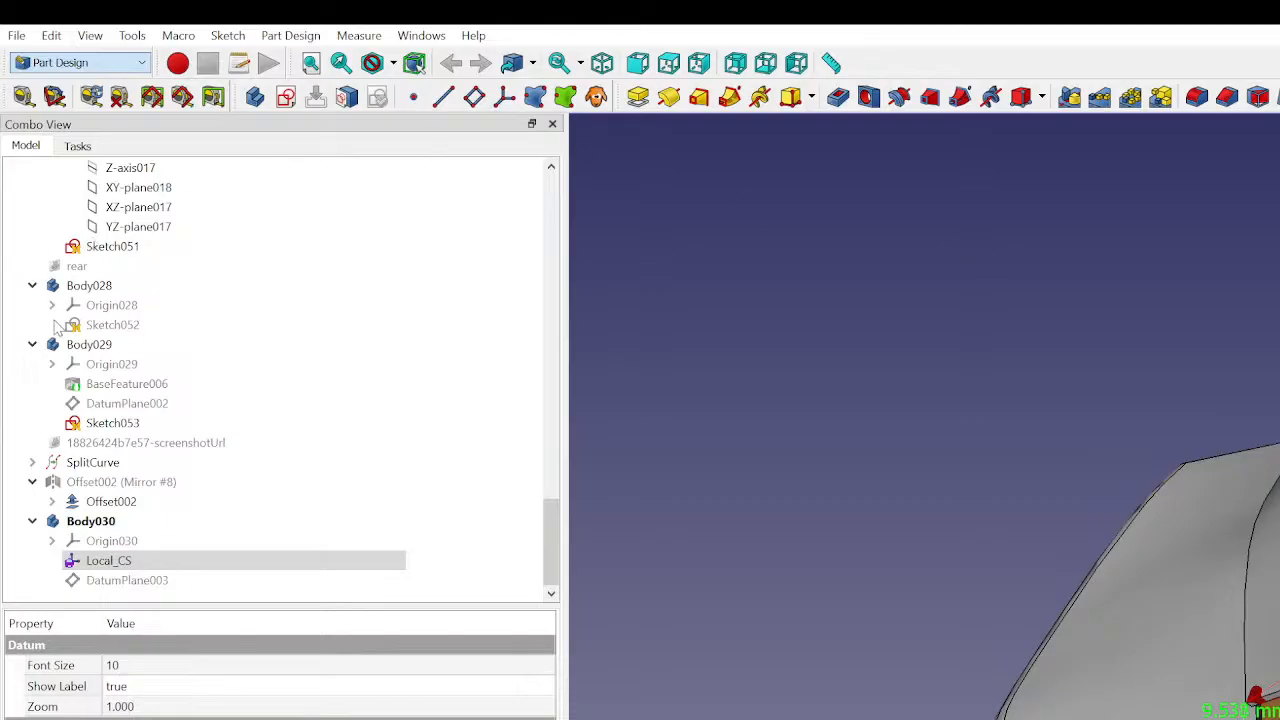
left_click(62, 207)
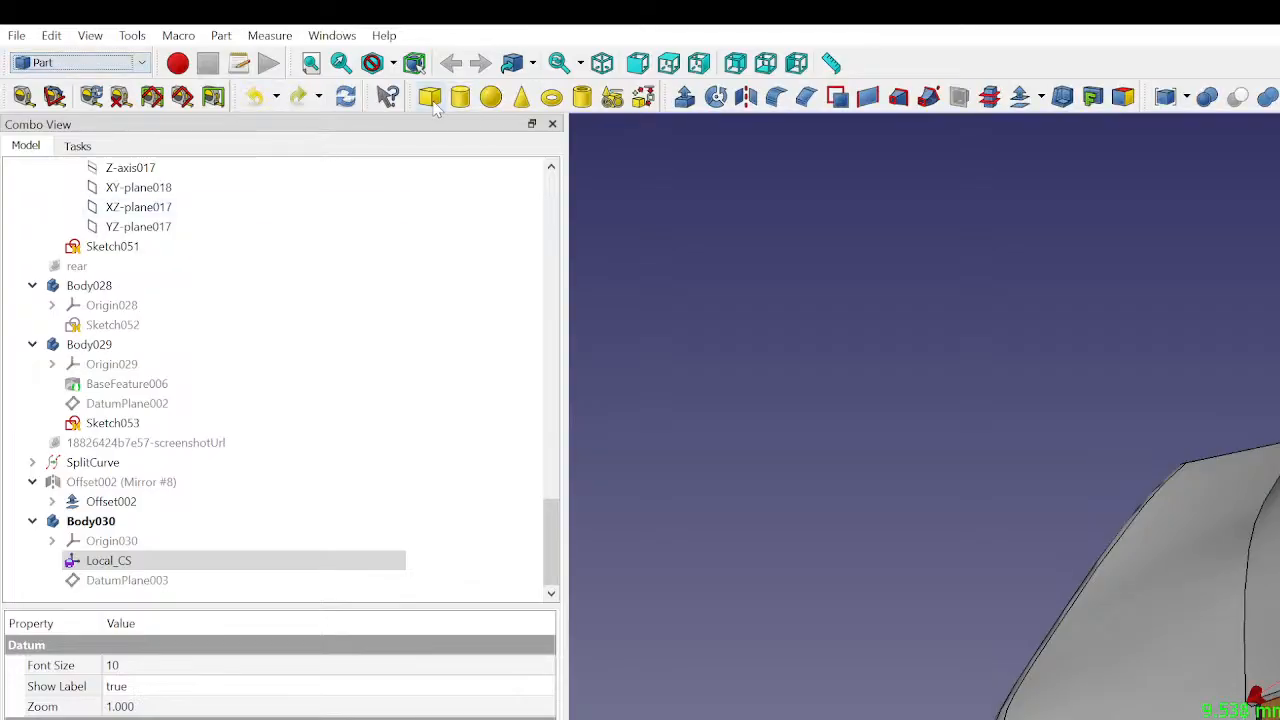
left_click(430, 97)
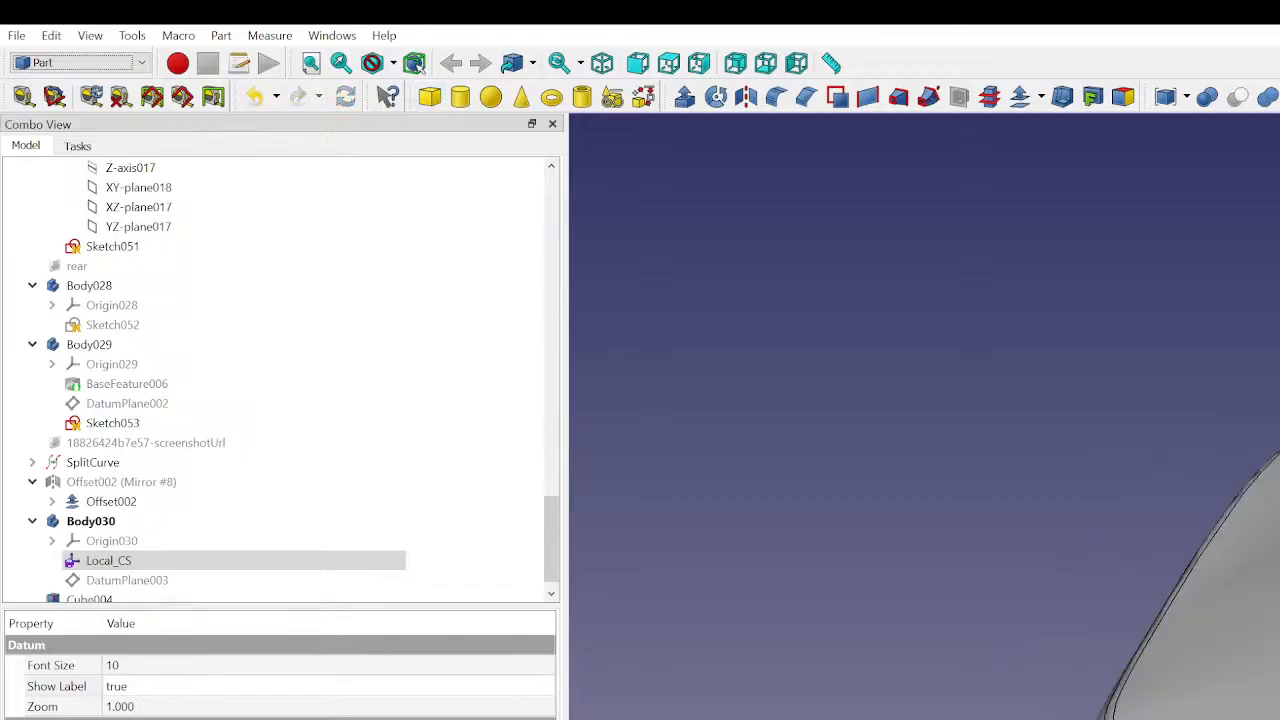
- Attach the new cube to Local_CS using the XY on plane attachment mode
middle_click_drag(1240, 600, 1120, 520)
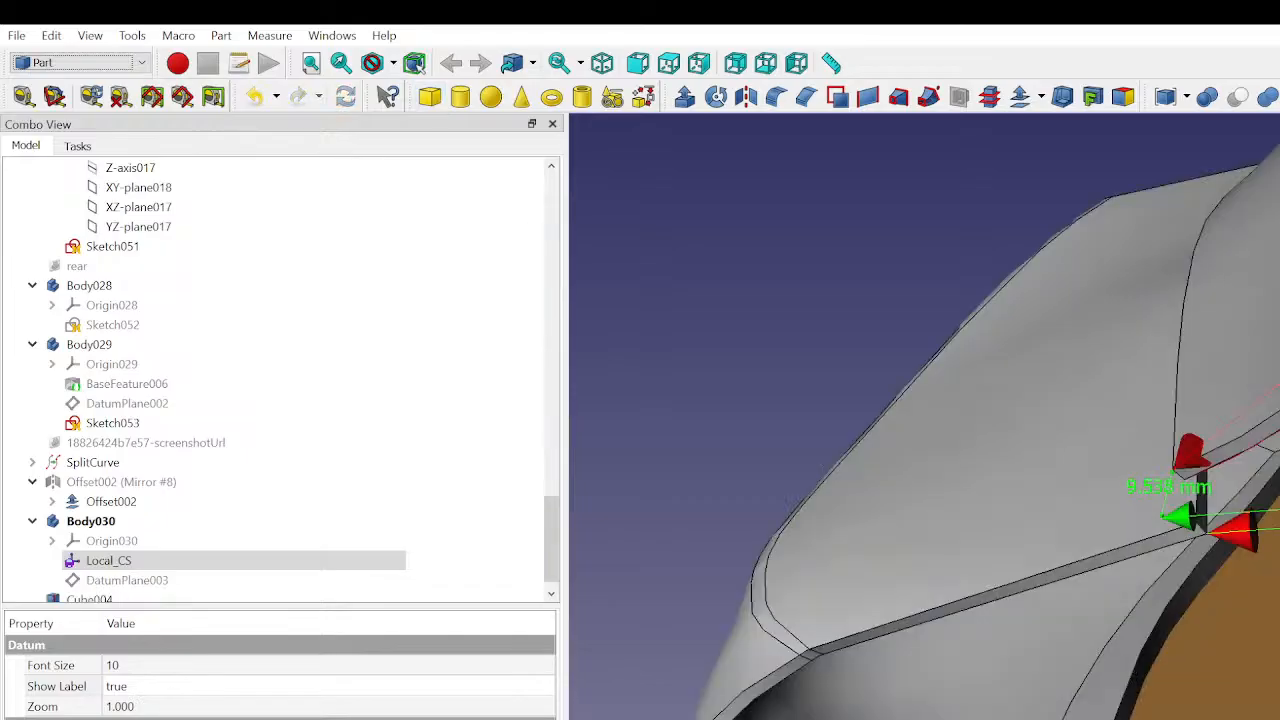
scroll(117, 562, "down", 1)
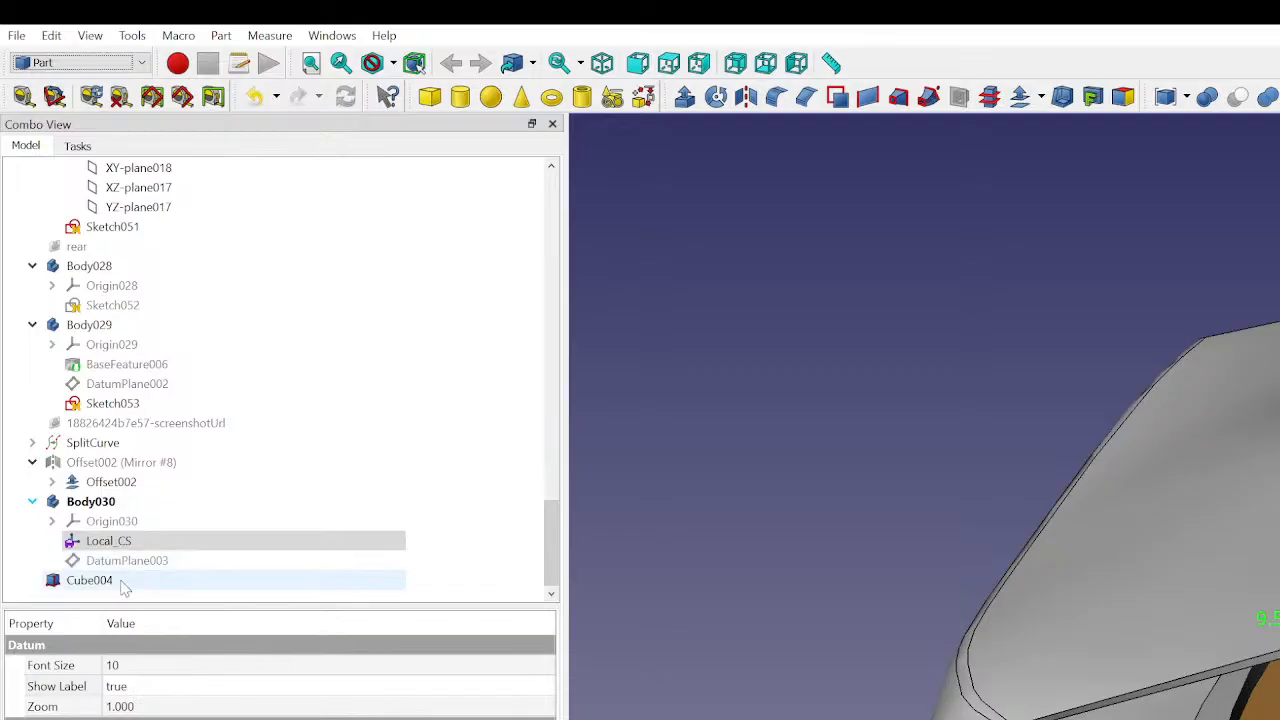
left_click(122, 582)
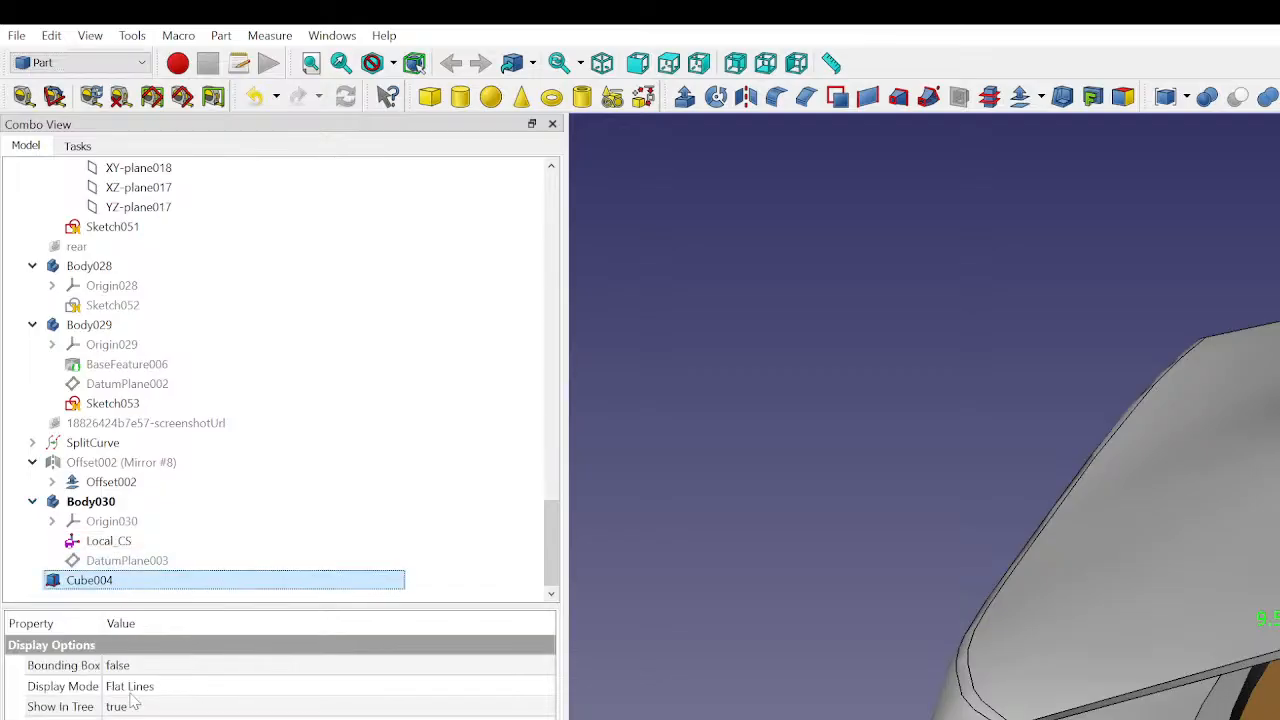
left_click(167, 627)
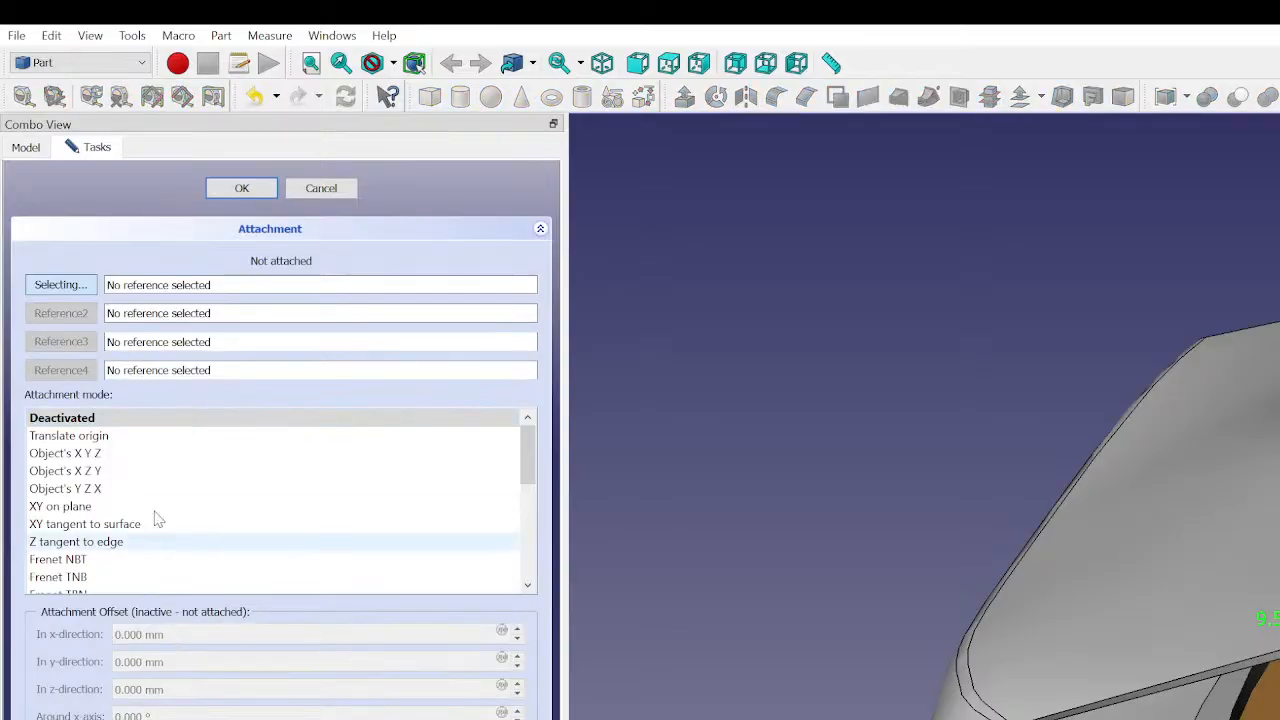
left_click(58, 288)
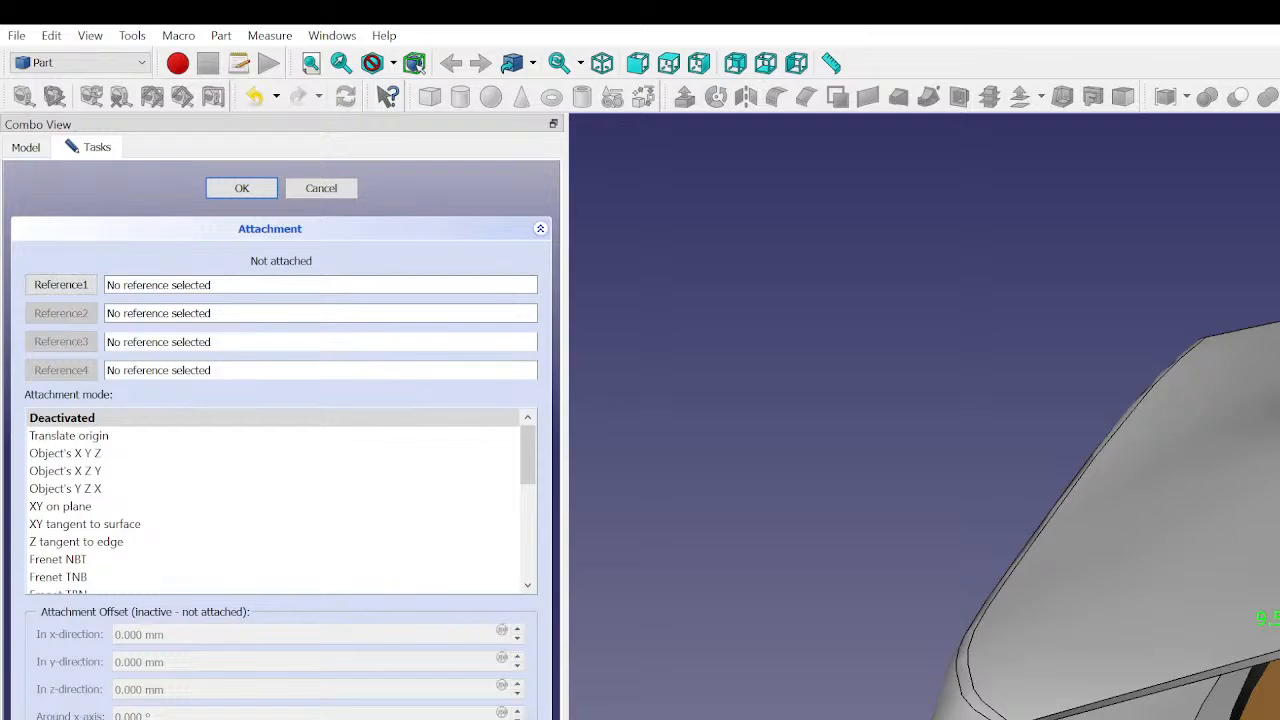
left_click(78, 287)
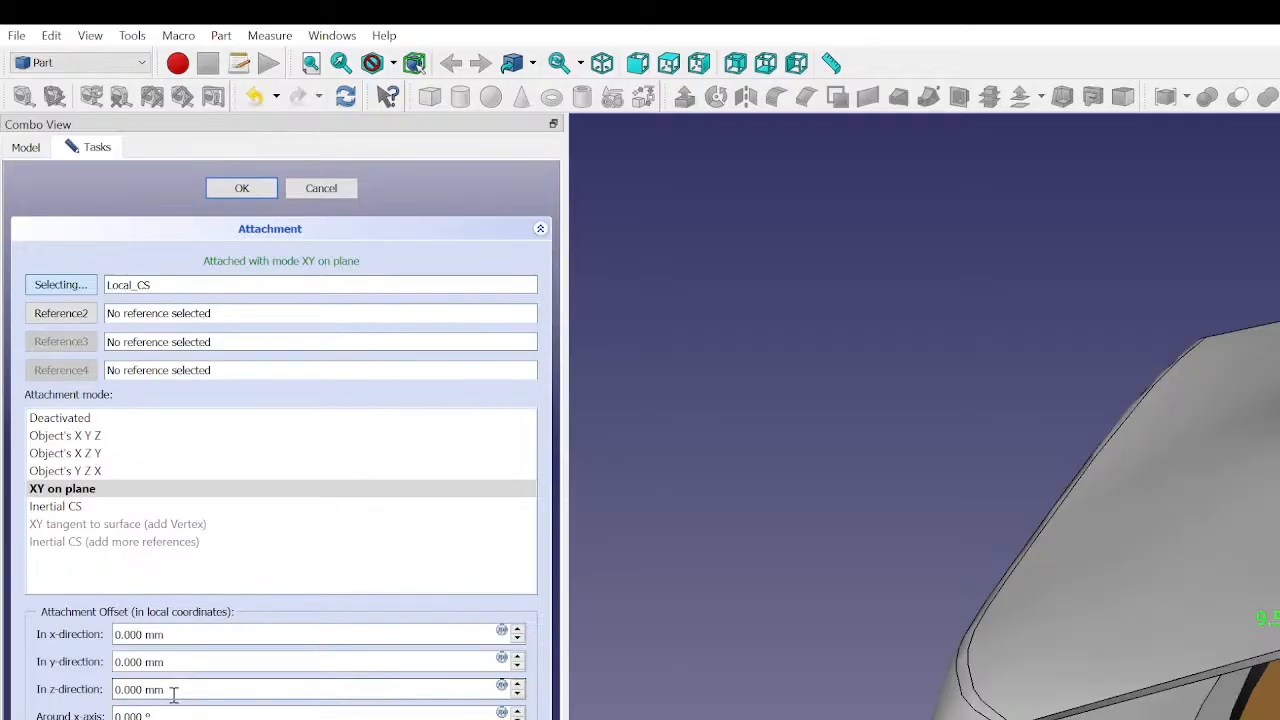
- Set the cube's attachment offset in the y-direction to -6 mm and accept the attachment
left_click(172, 662)
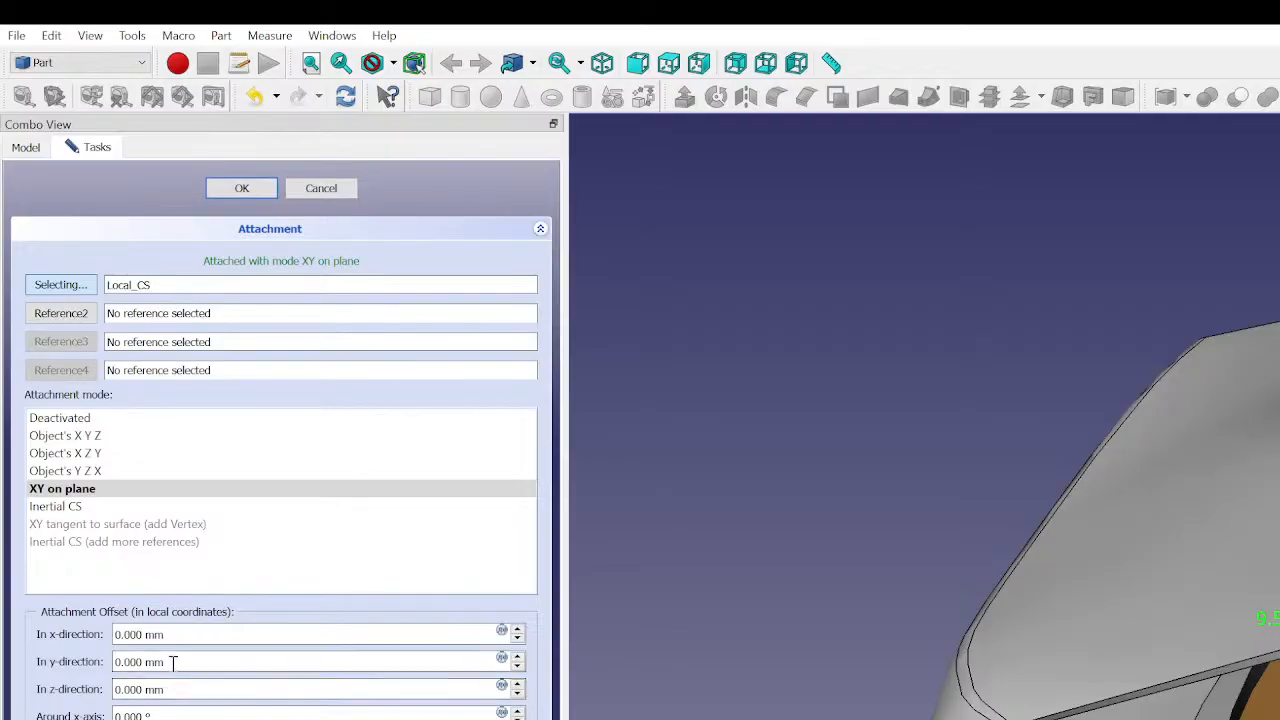
scroll(172, 662, "up", 1)
scroll(172, 662, "down", 7)
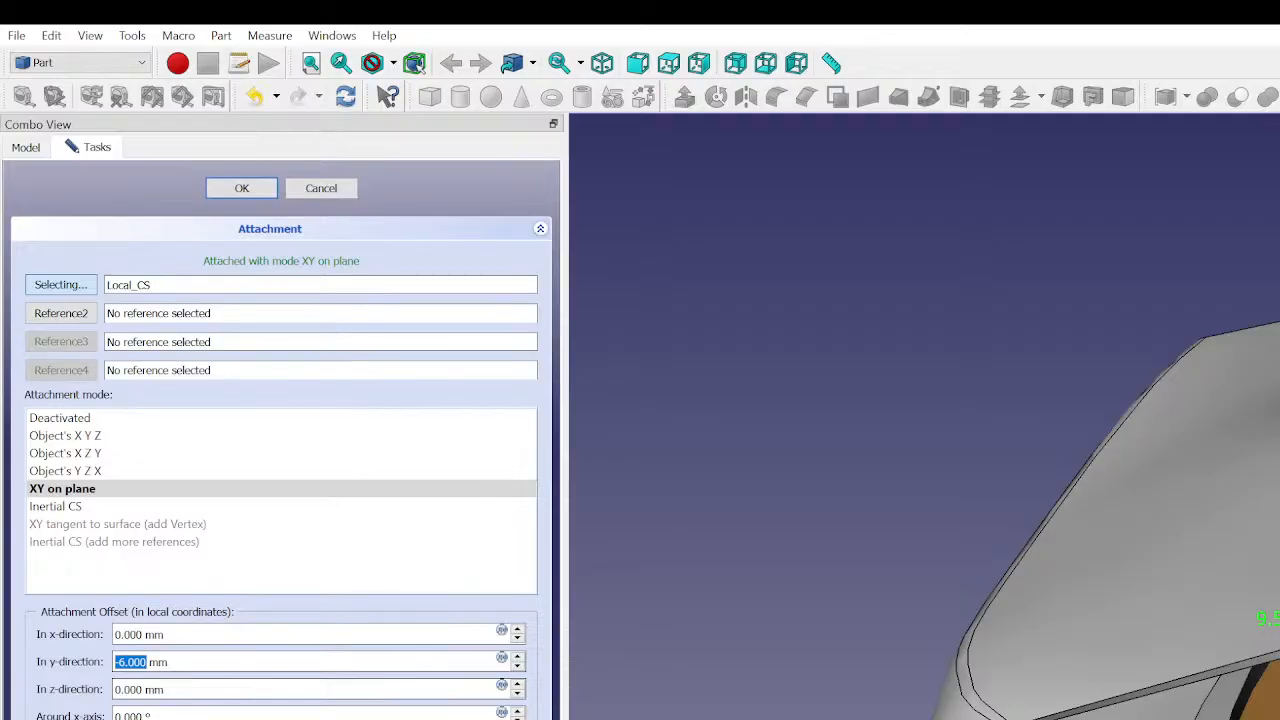
left_click(210, 195)
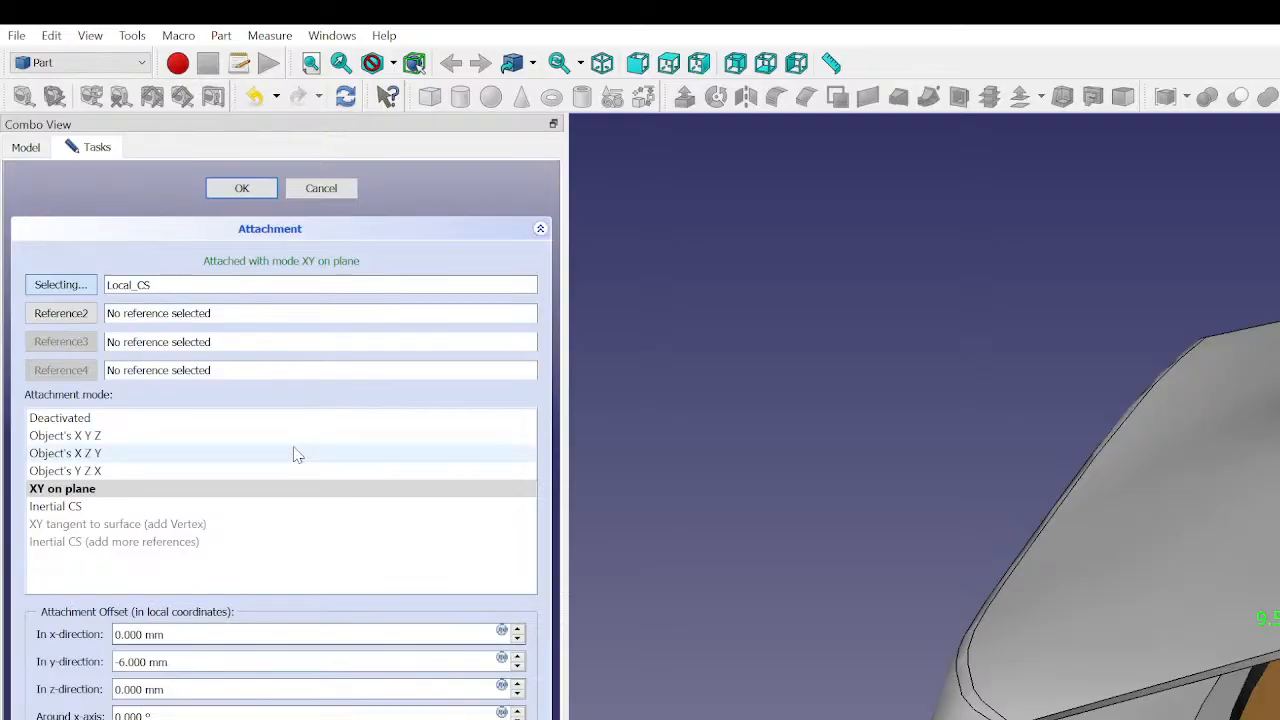
left_click(242, 188)
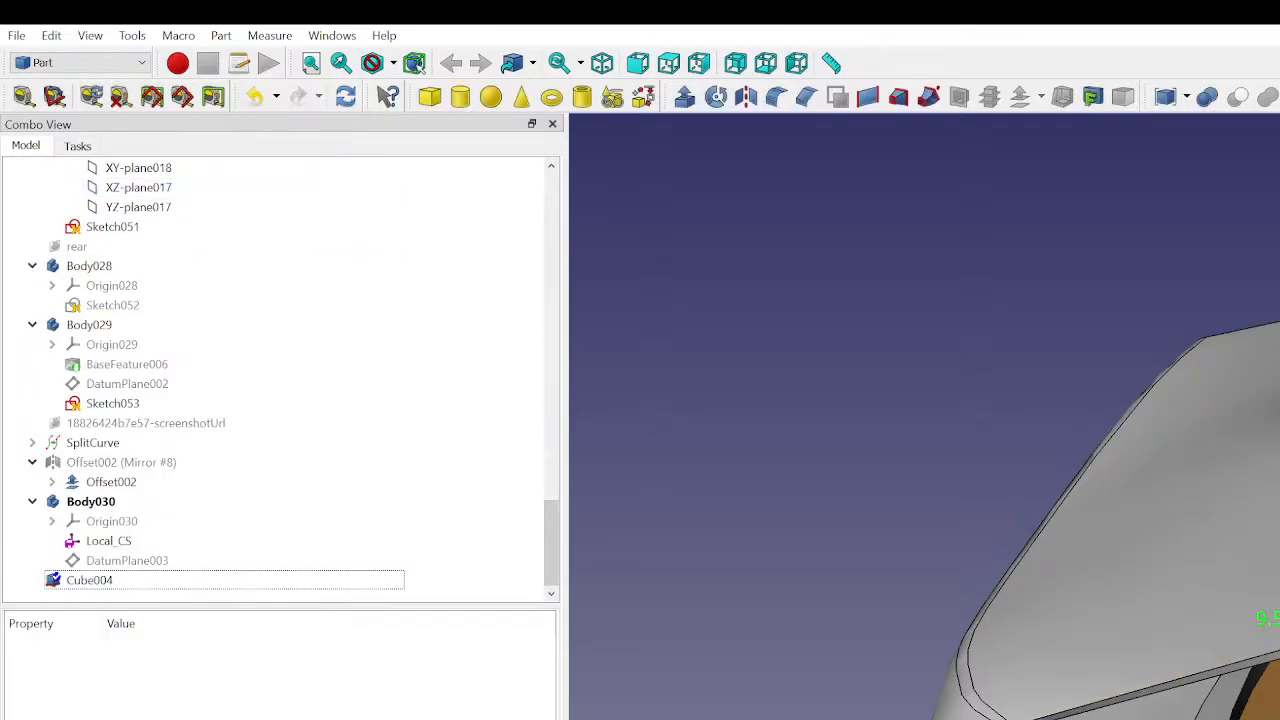
- Recompute the attached cube and open its Map Mode property for editing
middle_click_drag(1240, 600, 1263, 375)
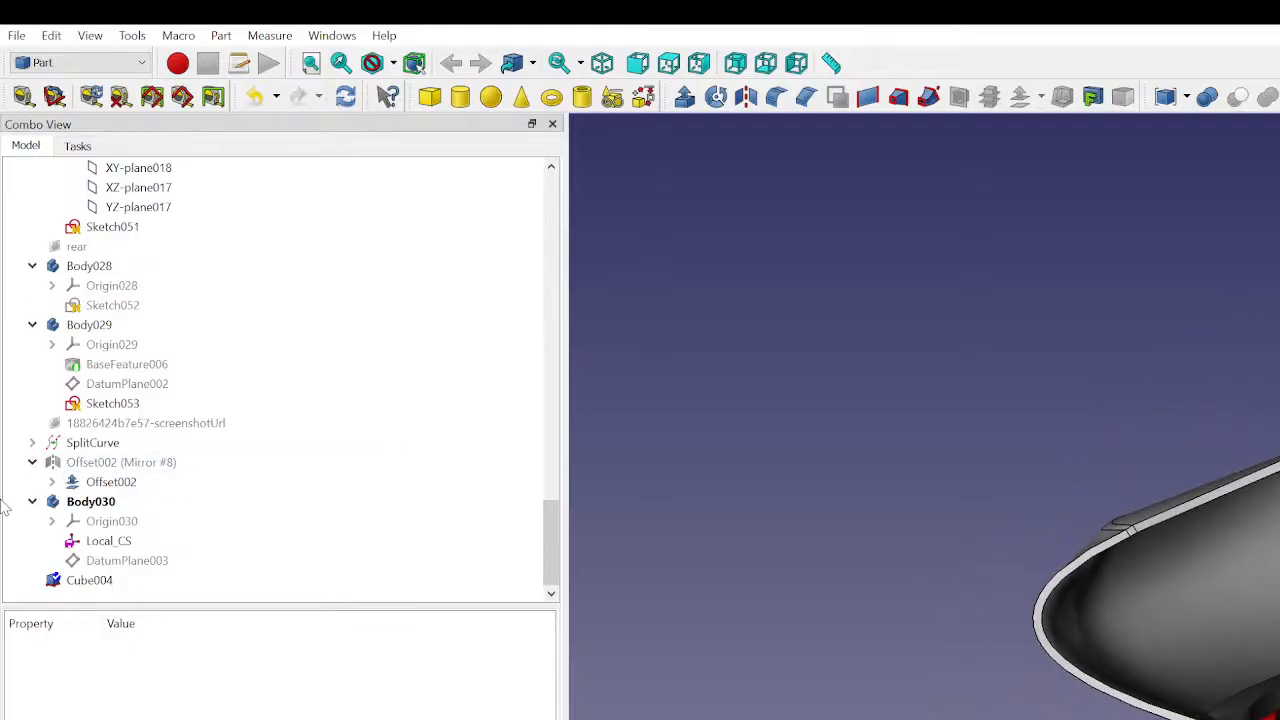
left_click(88, 581)
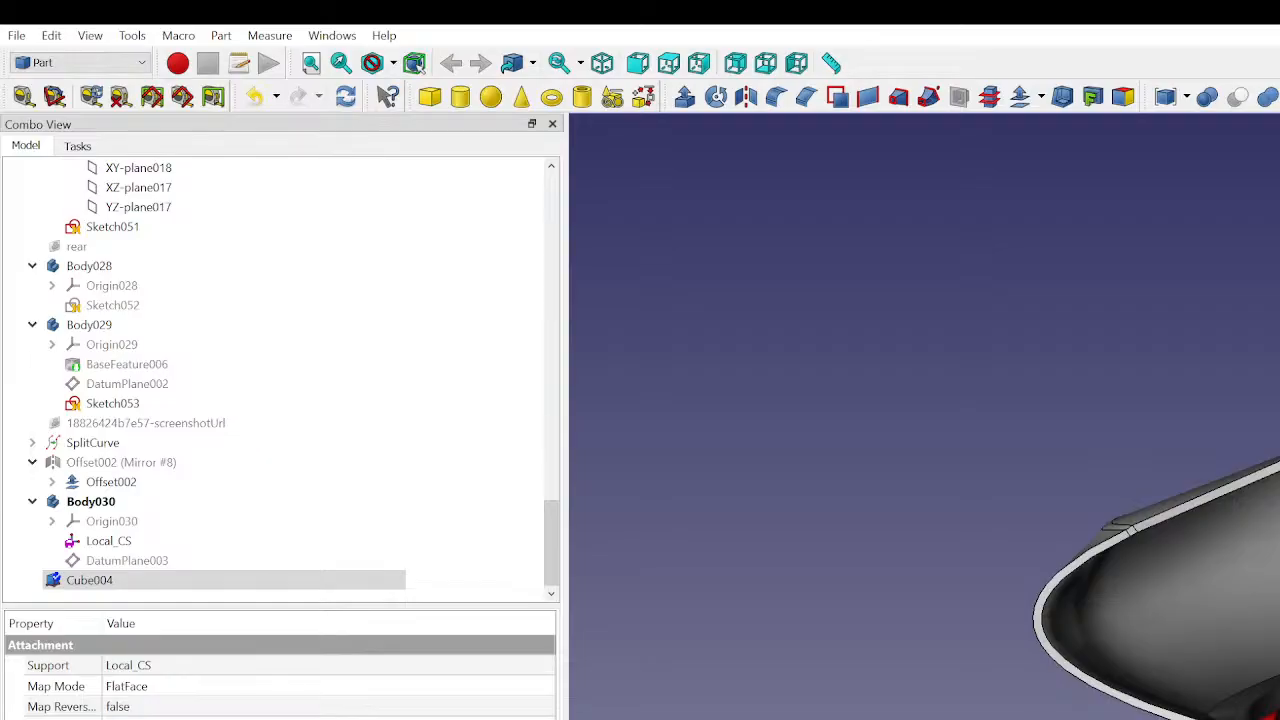
key("Return")
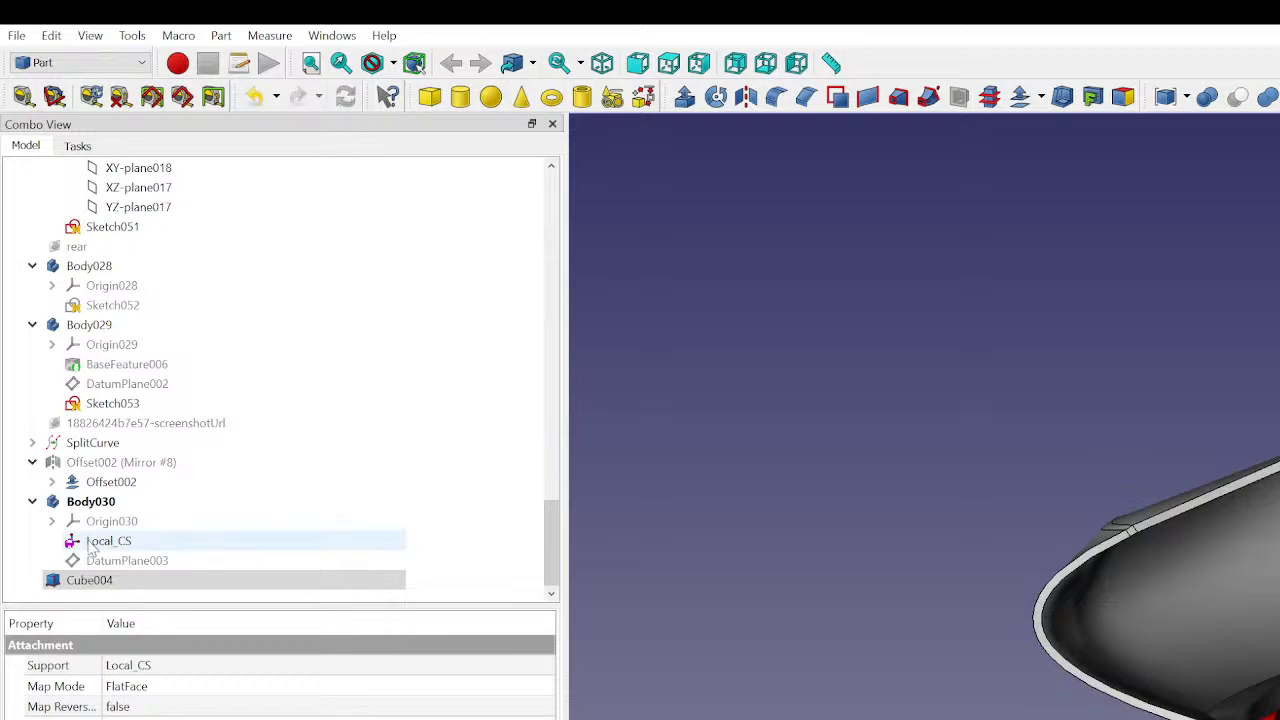
left_click(92, 580)
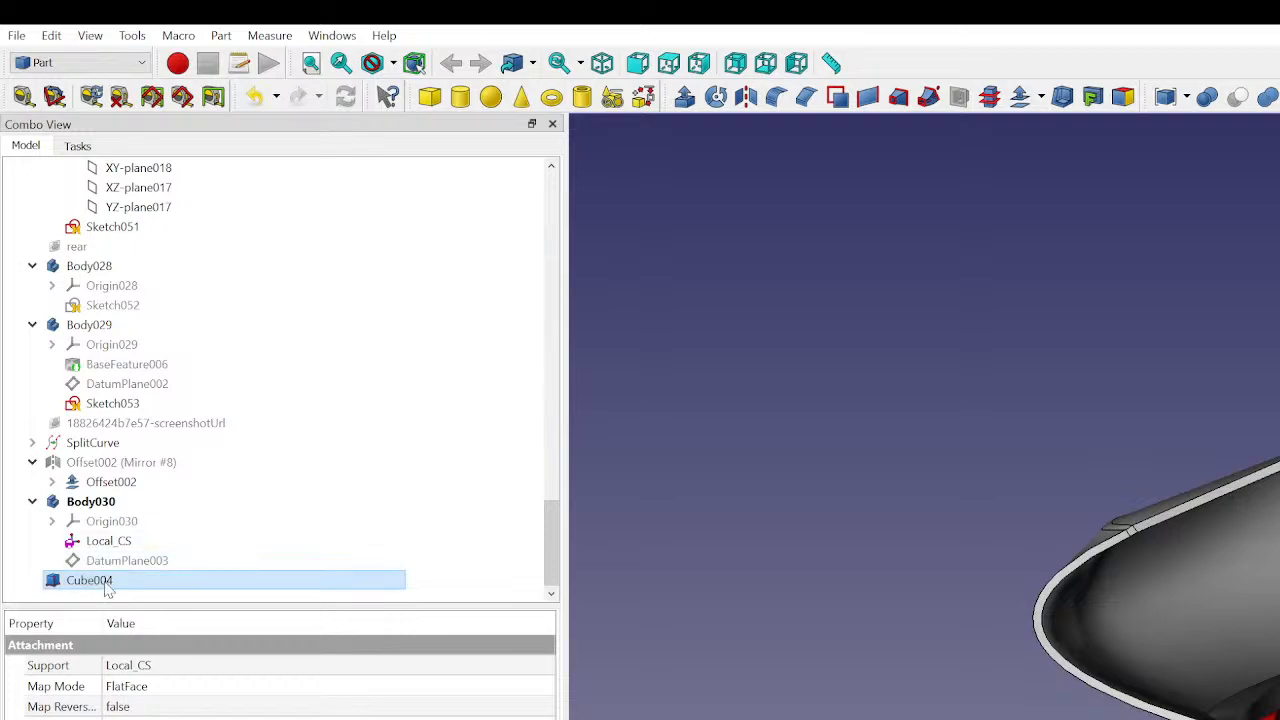
left_click(155, 688)
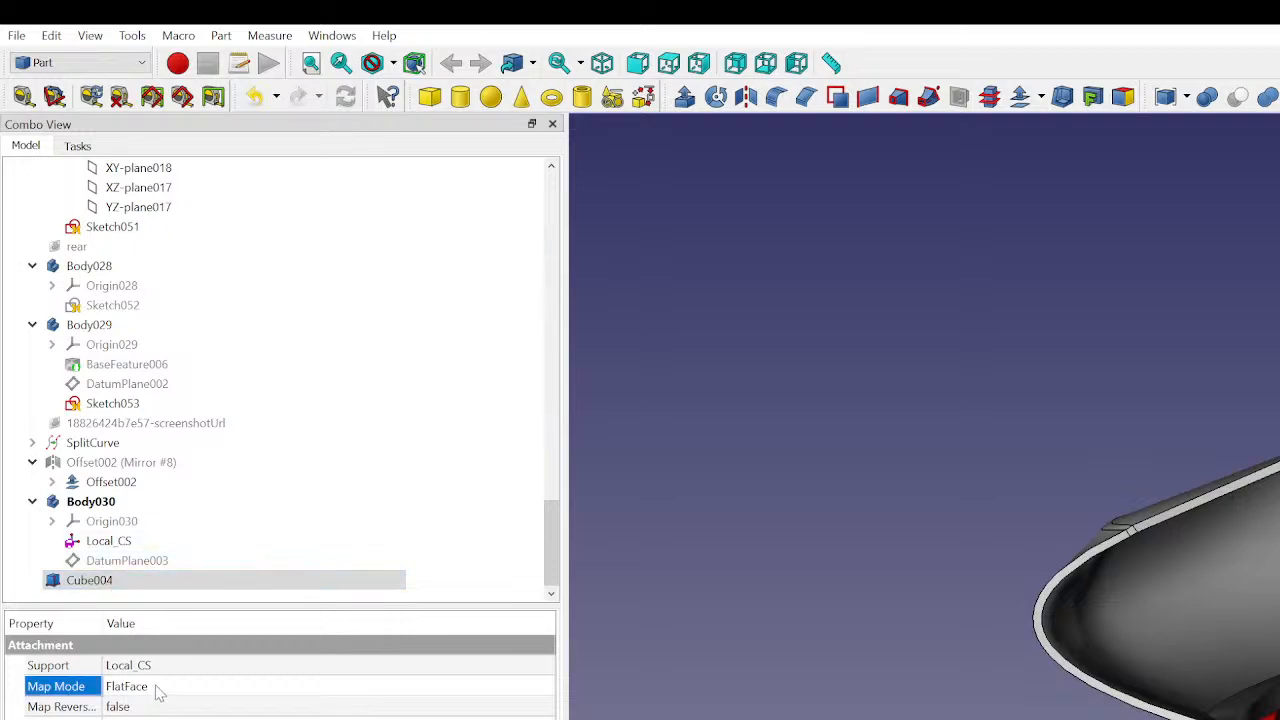
left_click(545, 688)
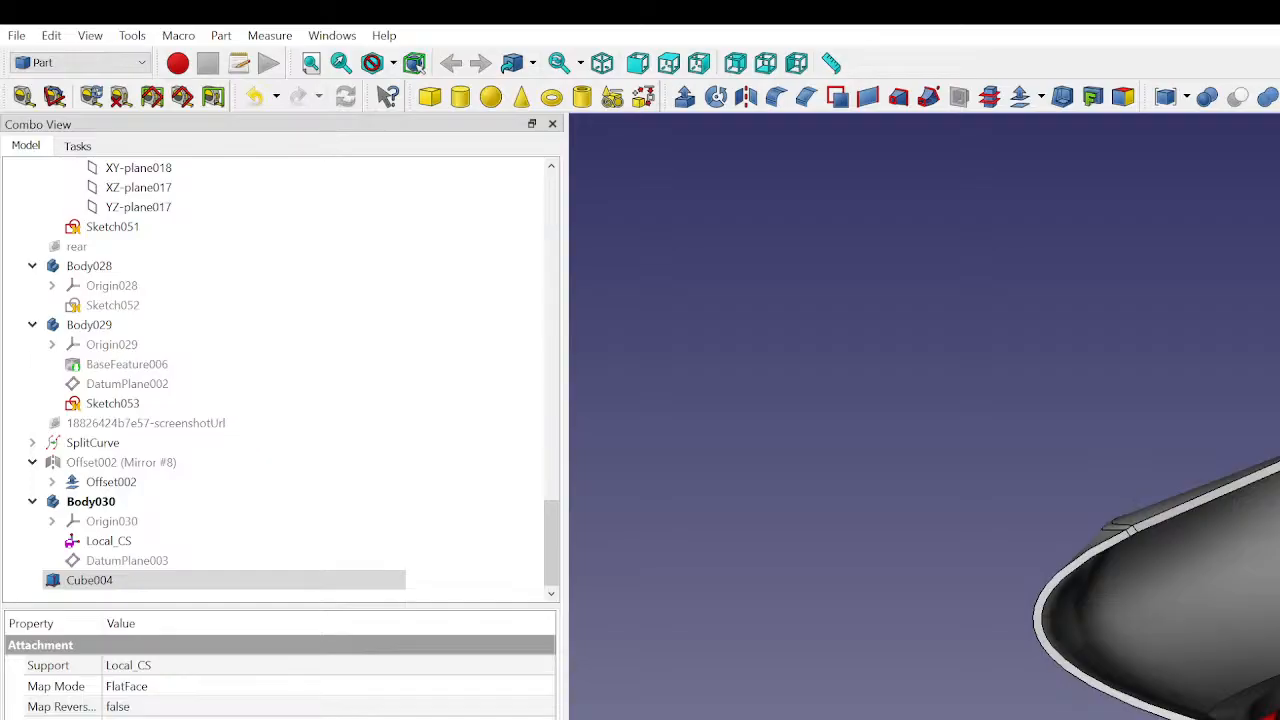
- Toggle the cube's visibility and examine its placement beside the end of the upper curved panel
key("space")
key("space")
key("space")
key("space")
key("ctrl+r")
key("space")
key("space")
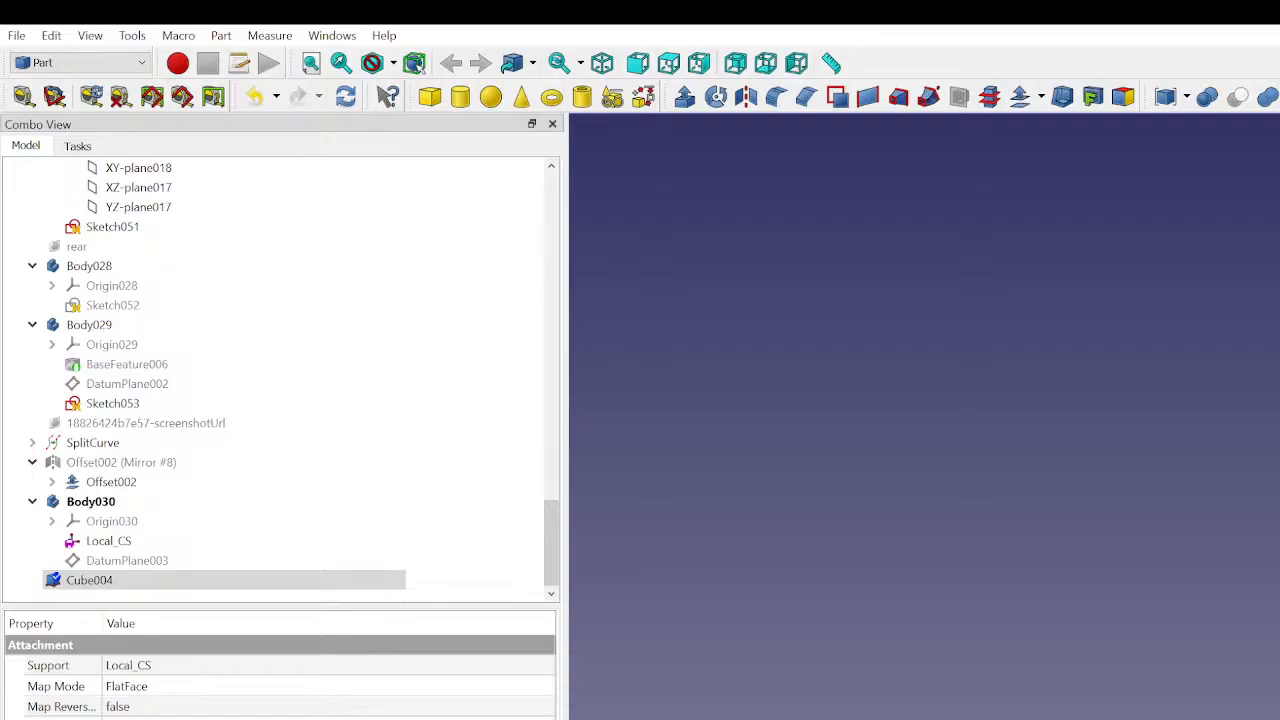
key("space")
scroll(924, 700, "up", 6)
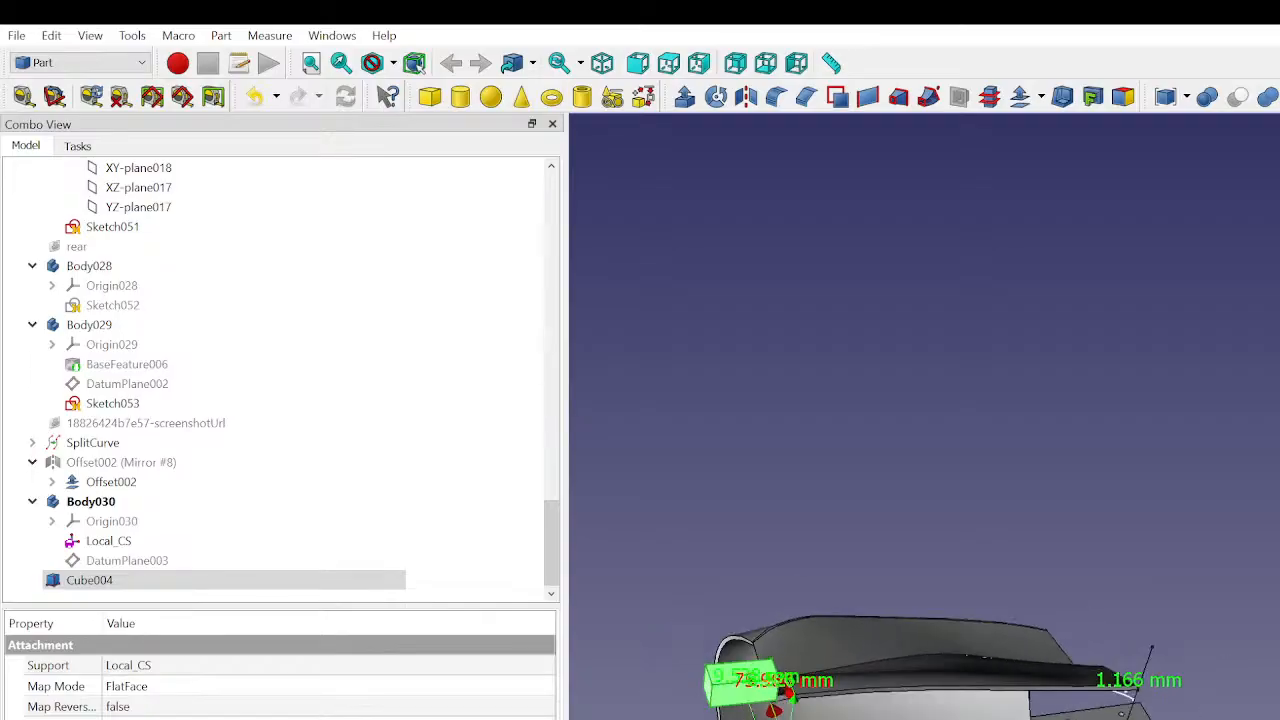
scroll(900, 700, "up", 1)
middle_click_drag(780, 712, 1024, 688)
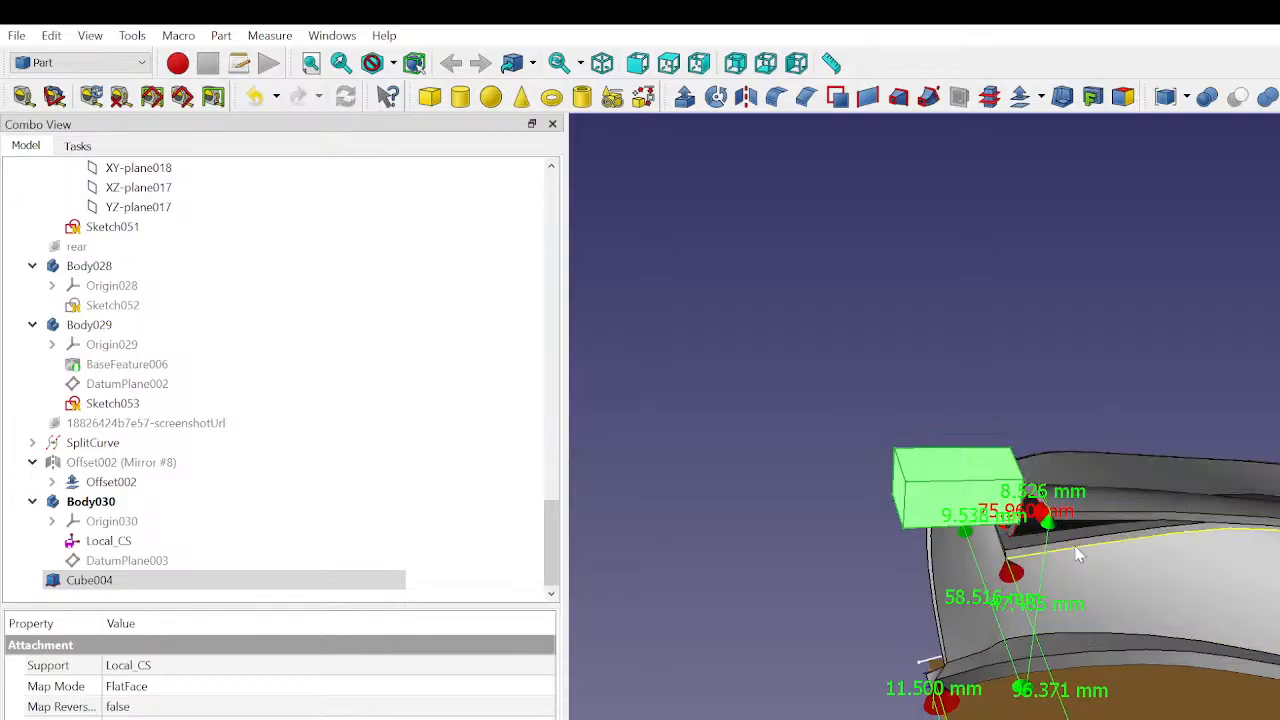
- Measure a linear distance from the upper curved panel's lower end corner to a point farther along the panel, and close the measurement tool
left_click(23, 96)
scroll(1082, 495, "up", 2)
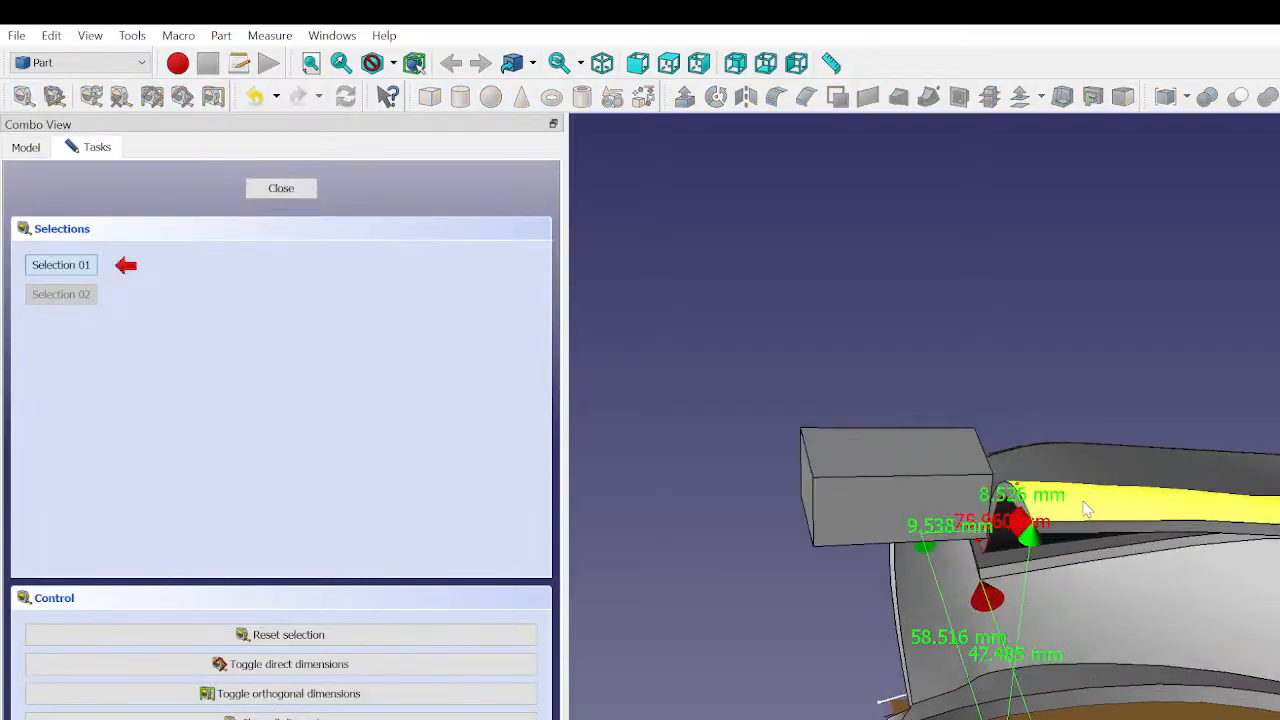
scroll(980, 522, "down", 4)
middle_click_drag(1089, 527, 1007, 577)
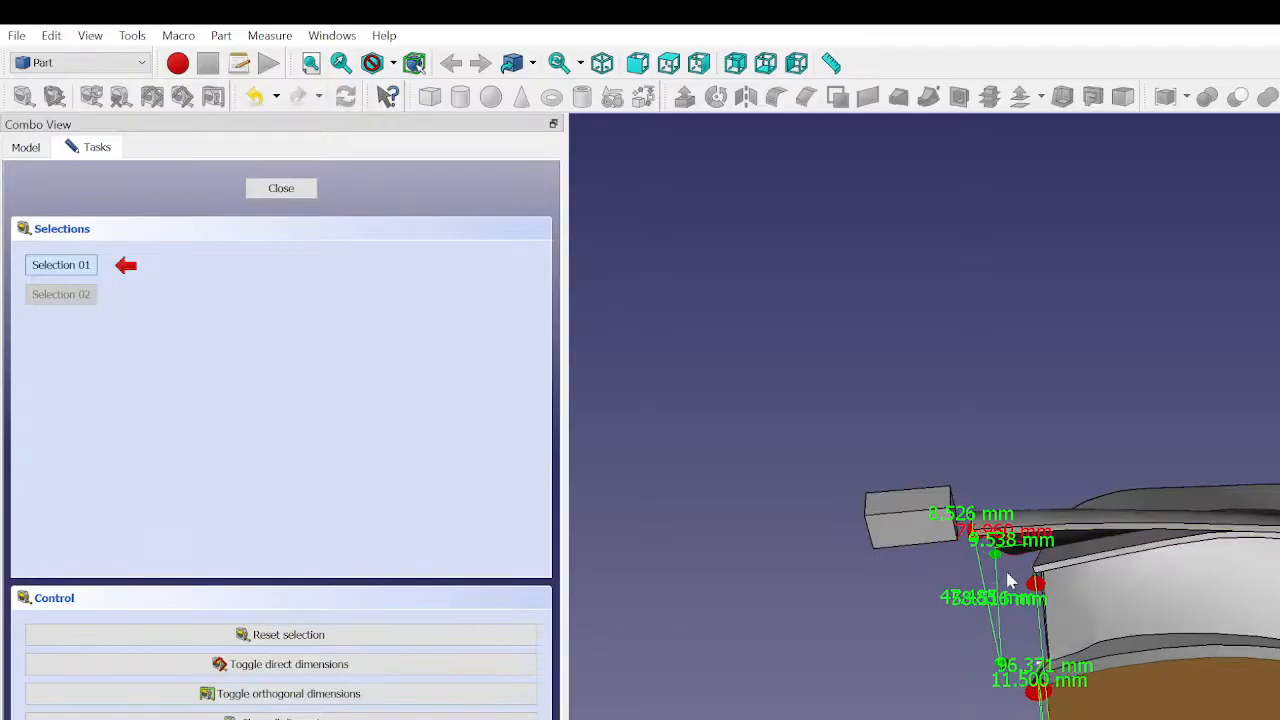
scroll(987, 547, "up", 4)
scroll(985, 546, "up", 1)
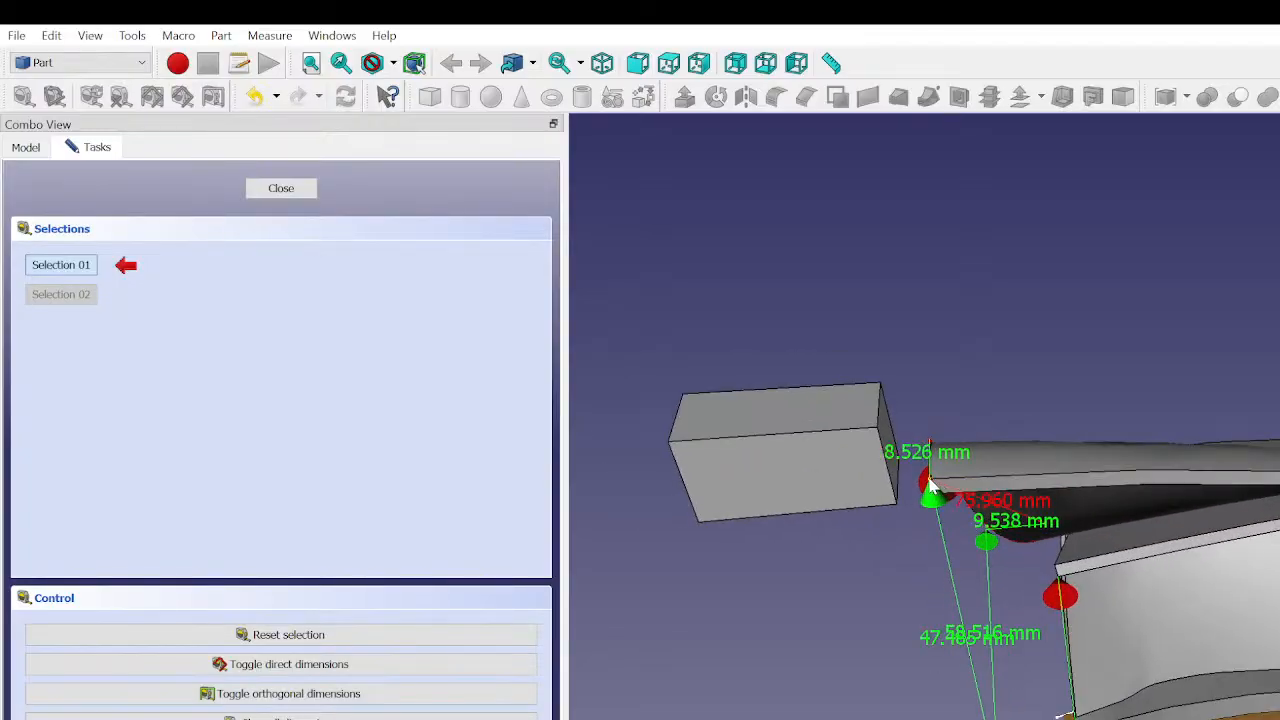
left_click(930, 486)
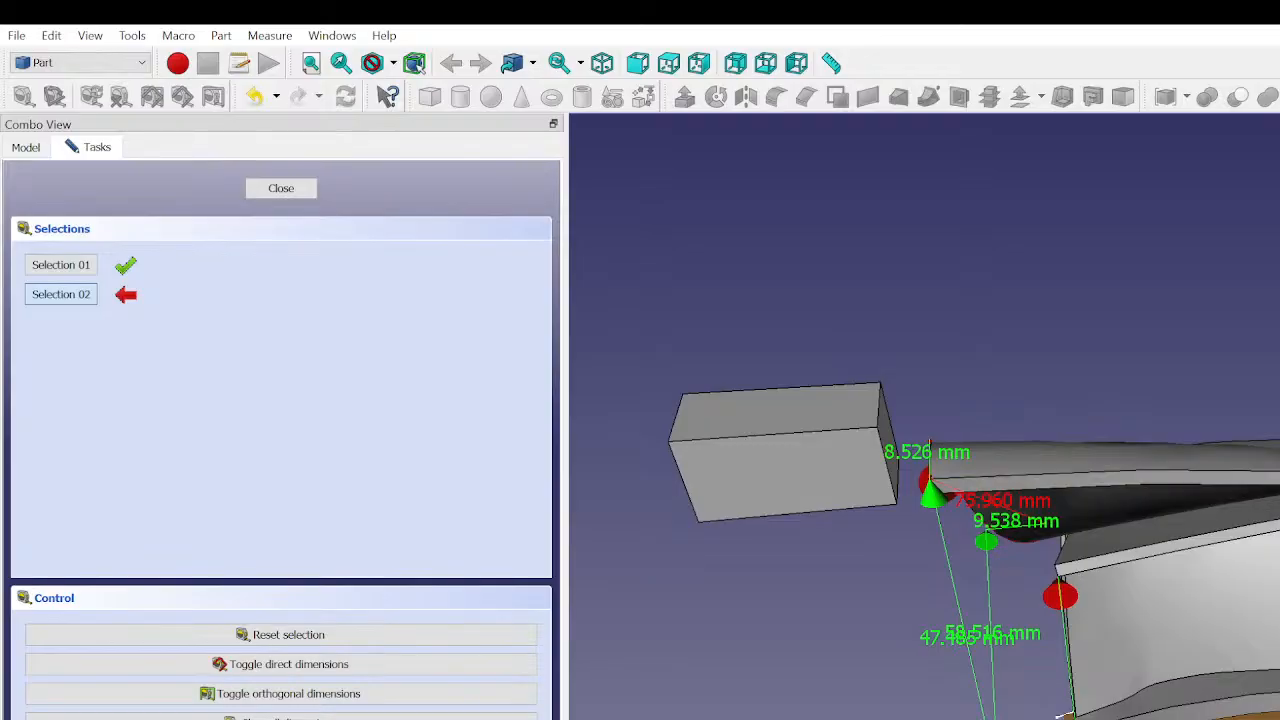
scroll(1060, 520, "up", 5)
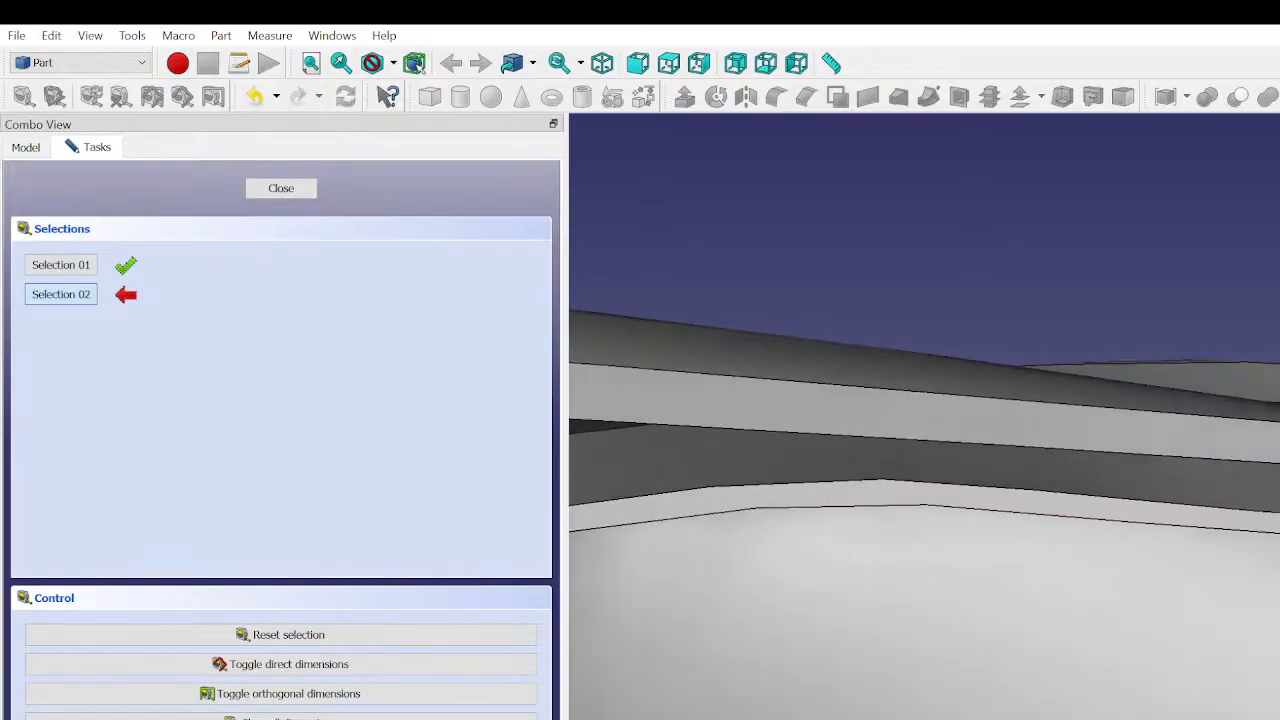
scroll(1060, 520, "up", 3)
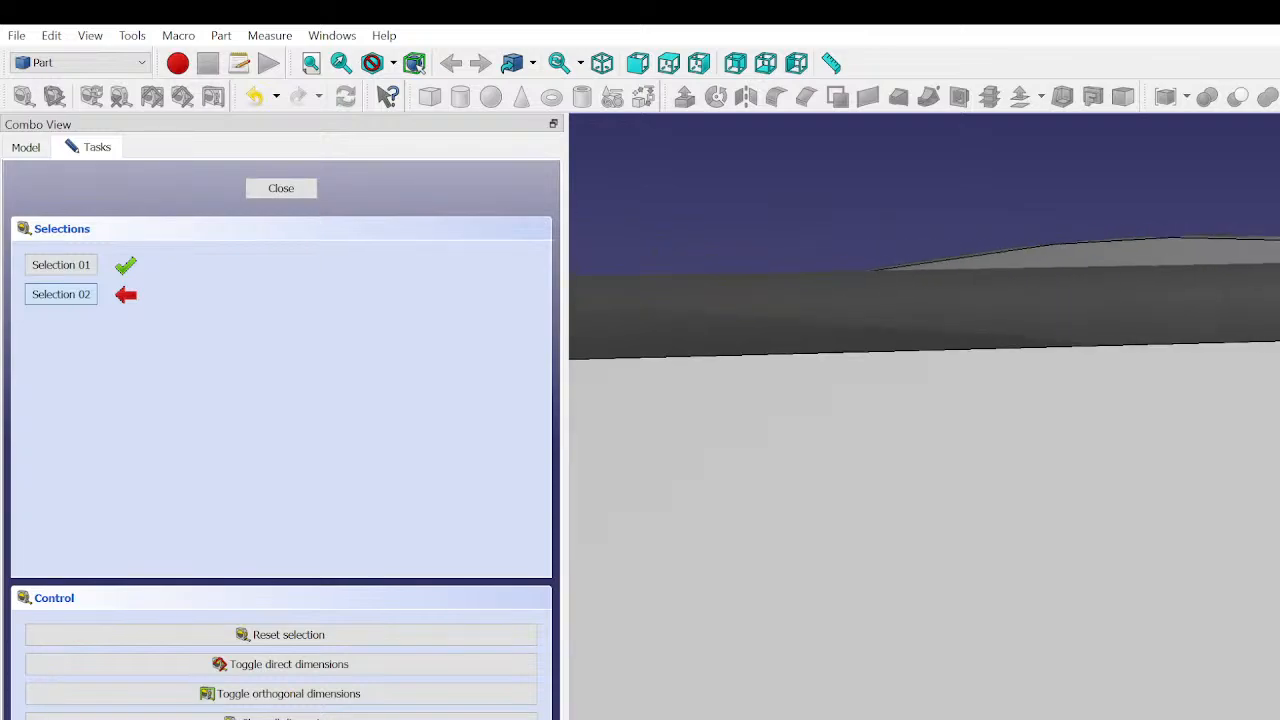
left_click(1262, 485)
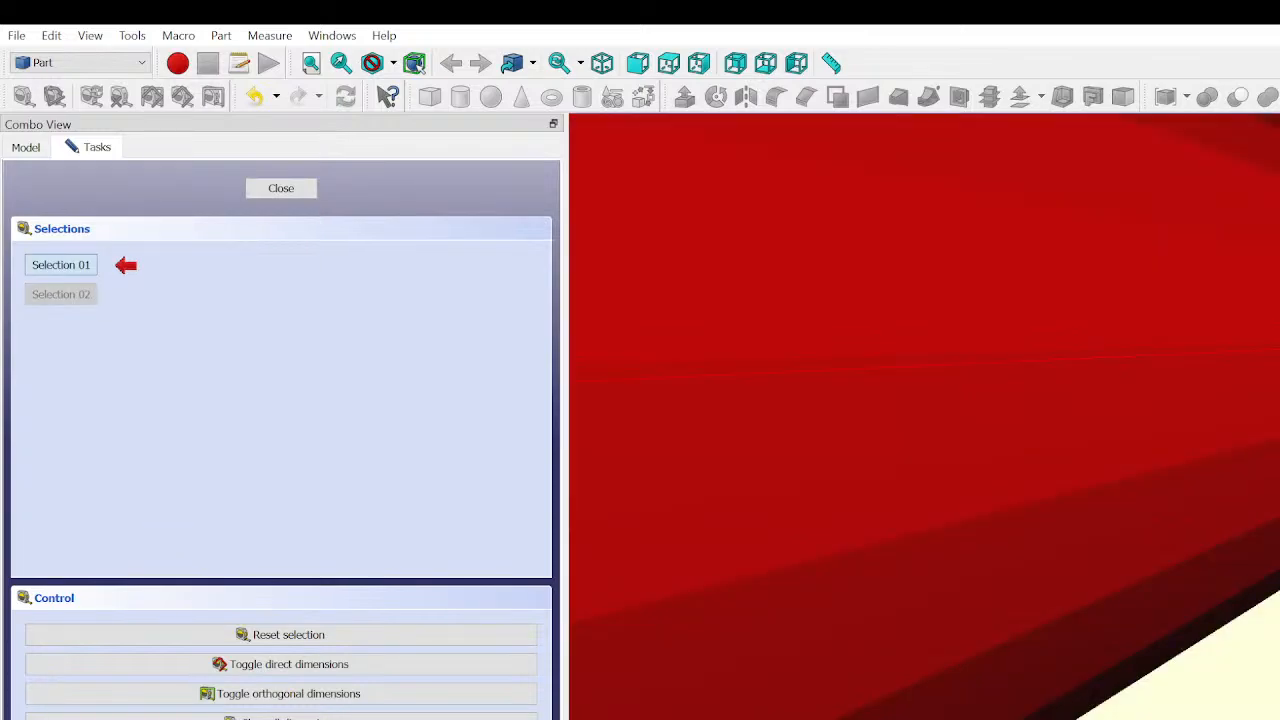
scroll(1110, 514, "down", 6)
scroll(1145, 530, "down", 6)
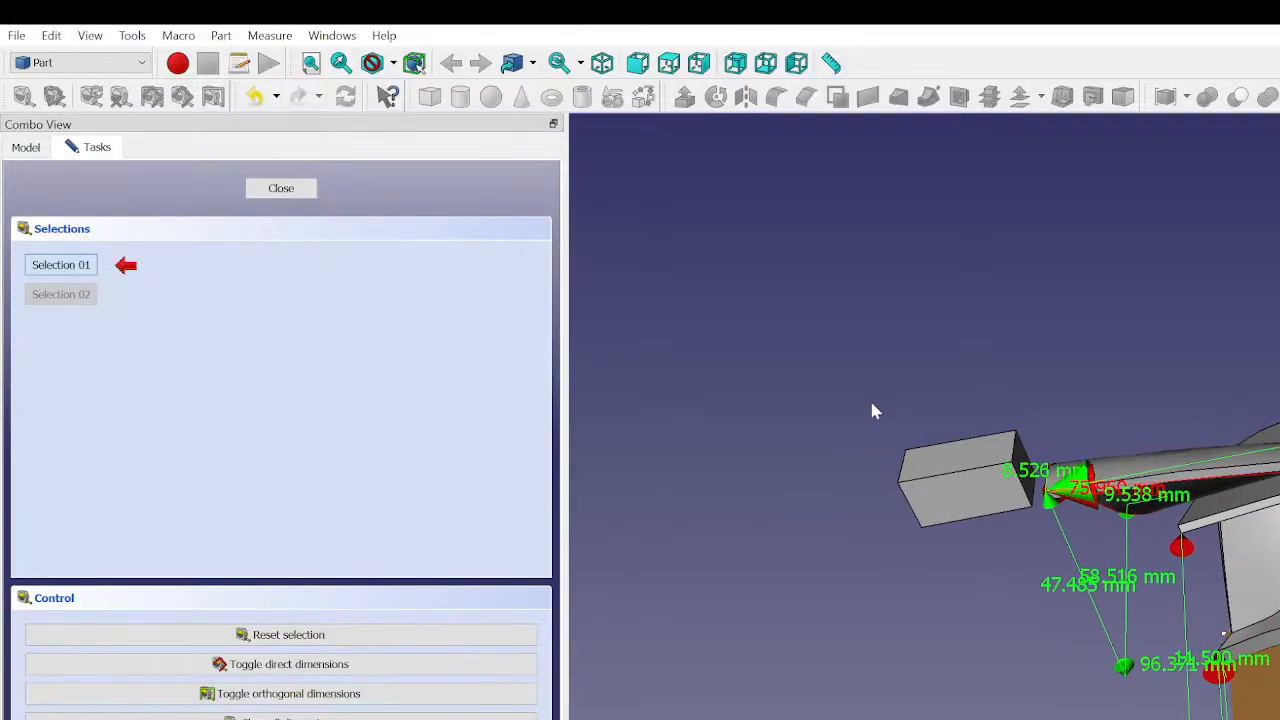
left_click(281, 188)
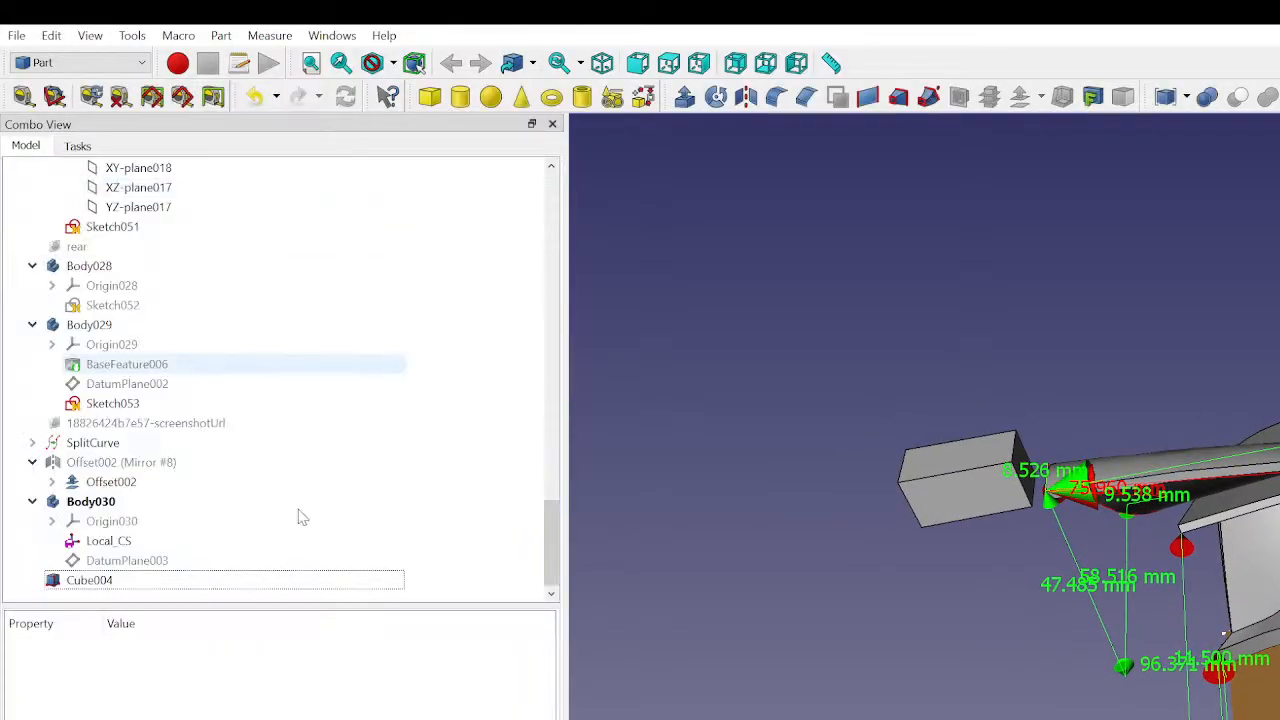
- Set the cube's side running outward from the upper curved panel's end to 20 mm
left_click(90, 580)
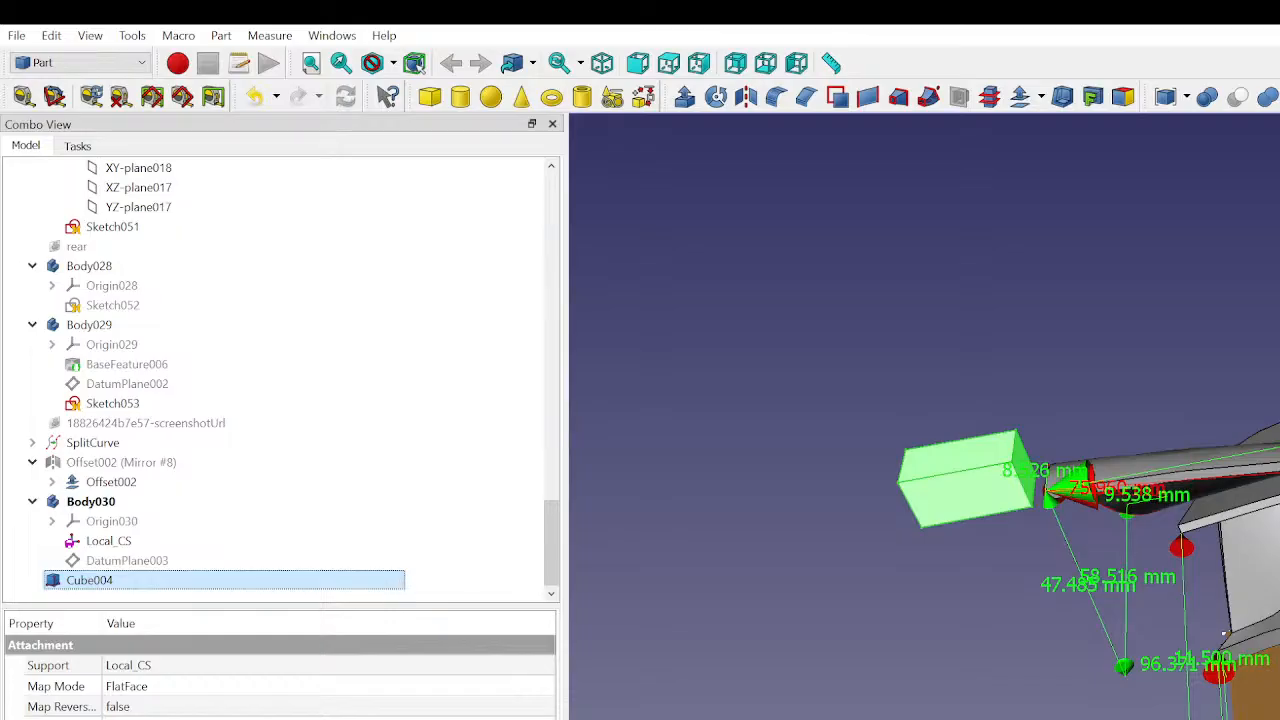
key("Up")
key("Up")
key("Down")
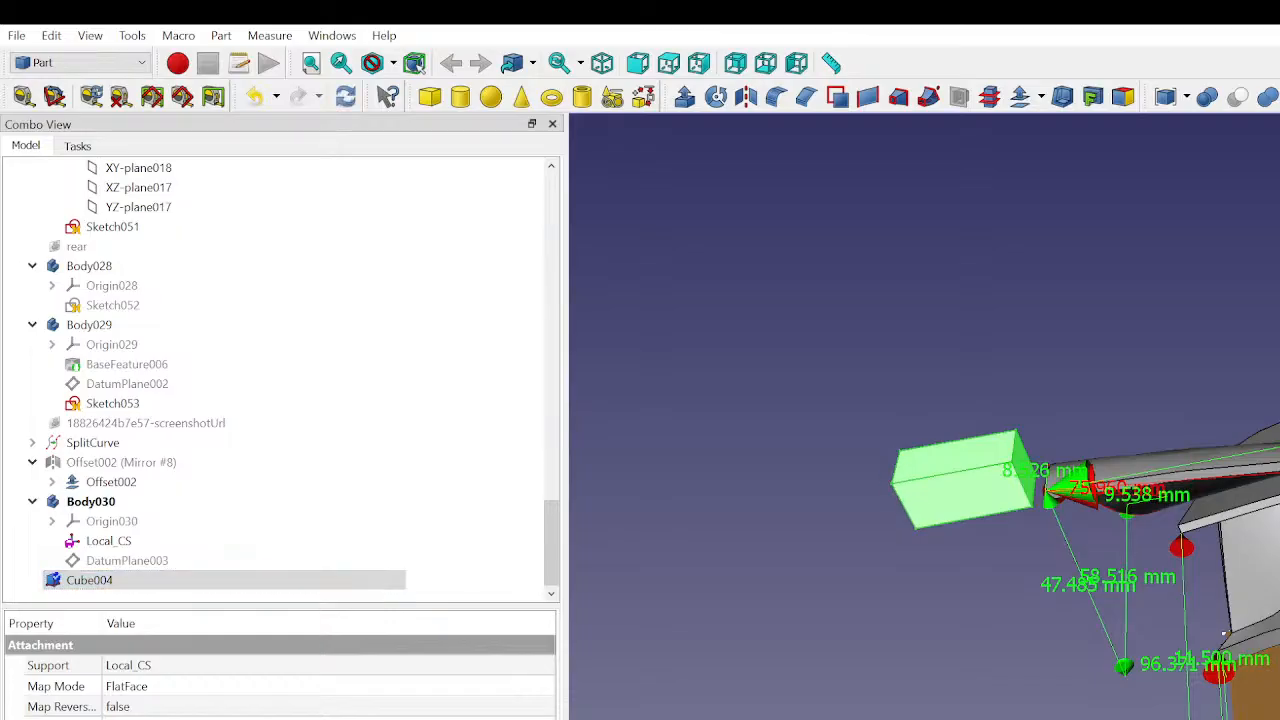
type("20")
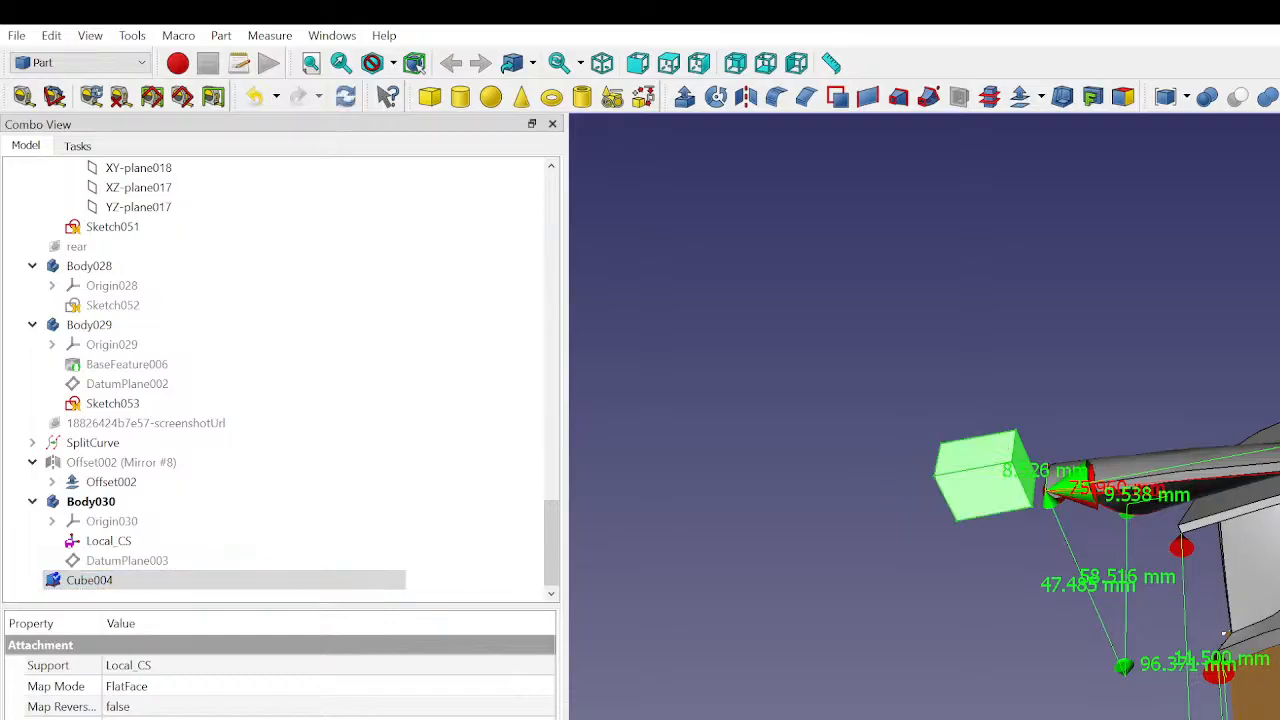
key("Return")
- Check the cube against the base plate from above and below, and extend its outward-running side to 200 mm
key("2")
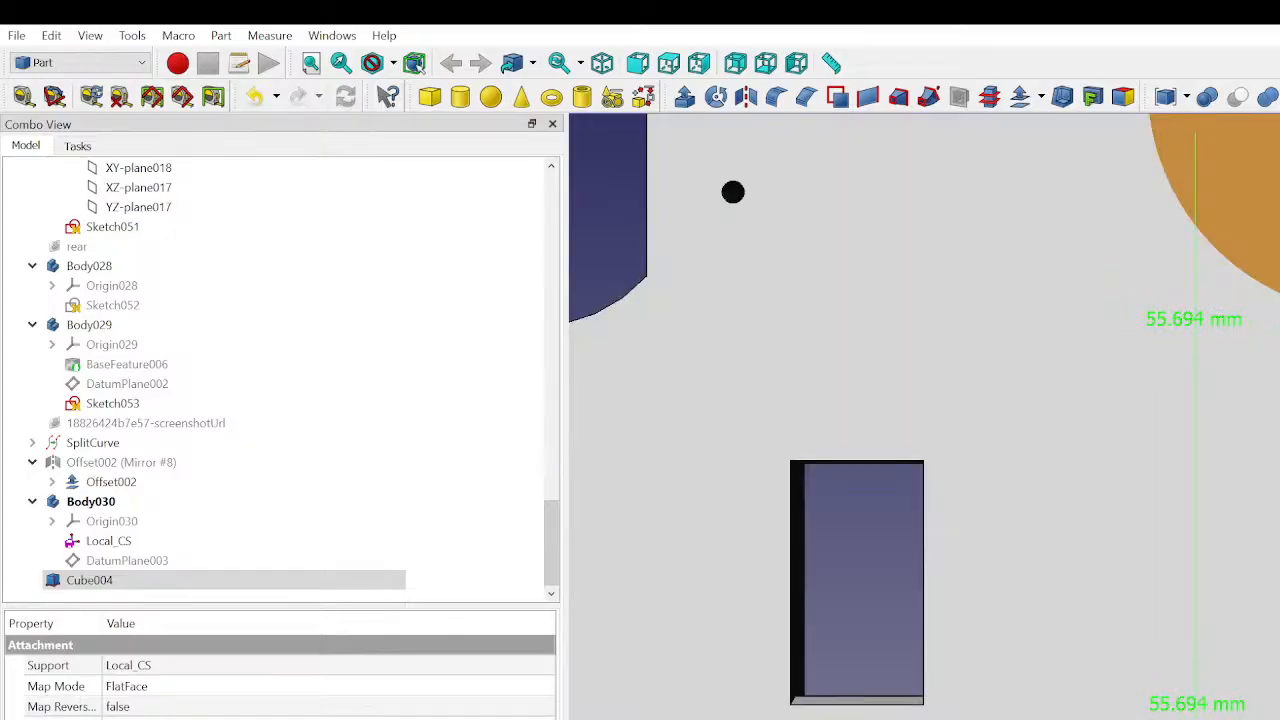
scroll(924, 416, "down", 5)
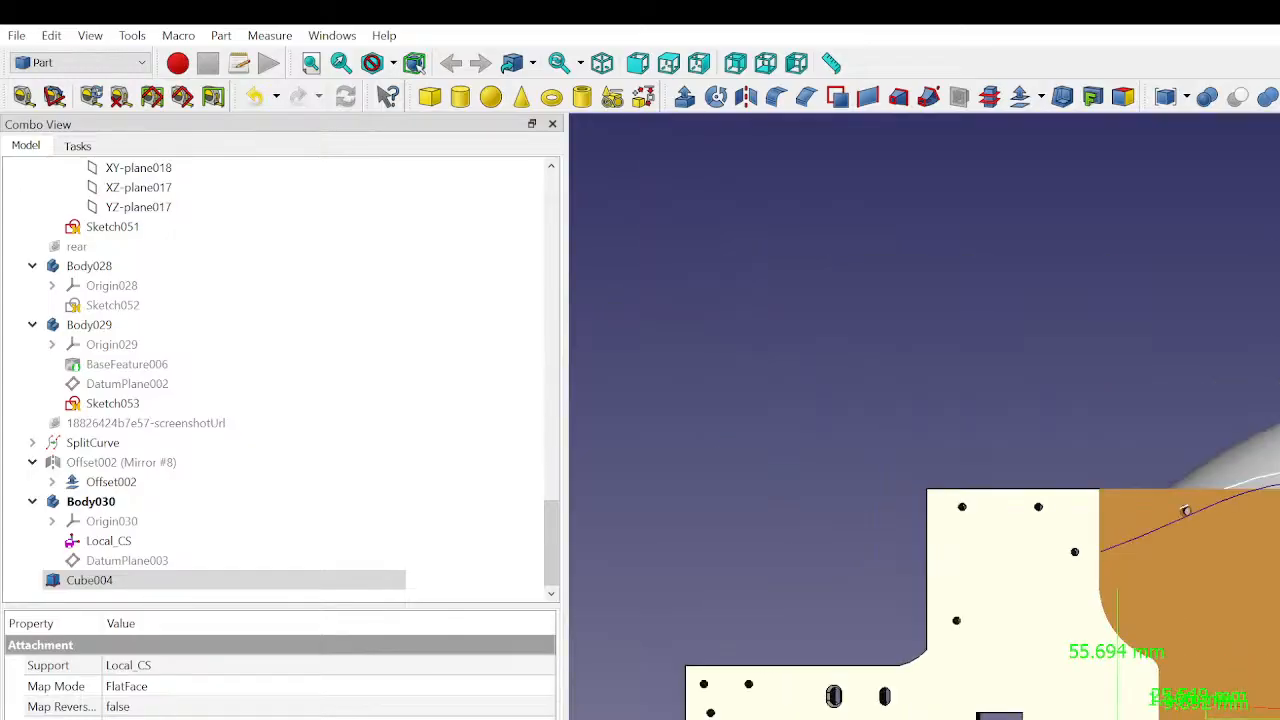
key("5")
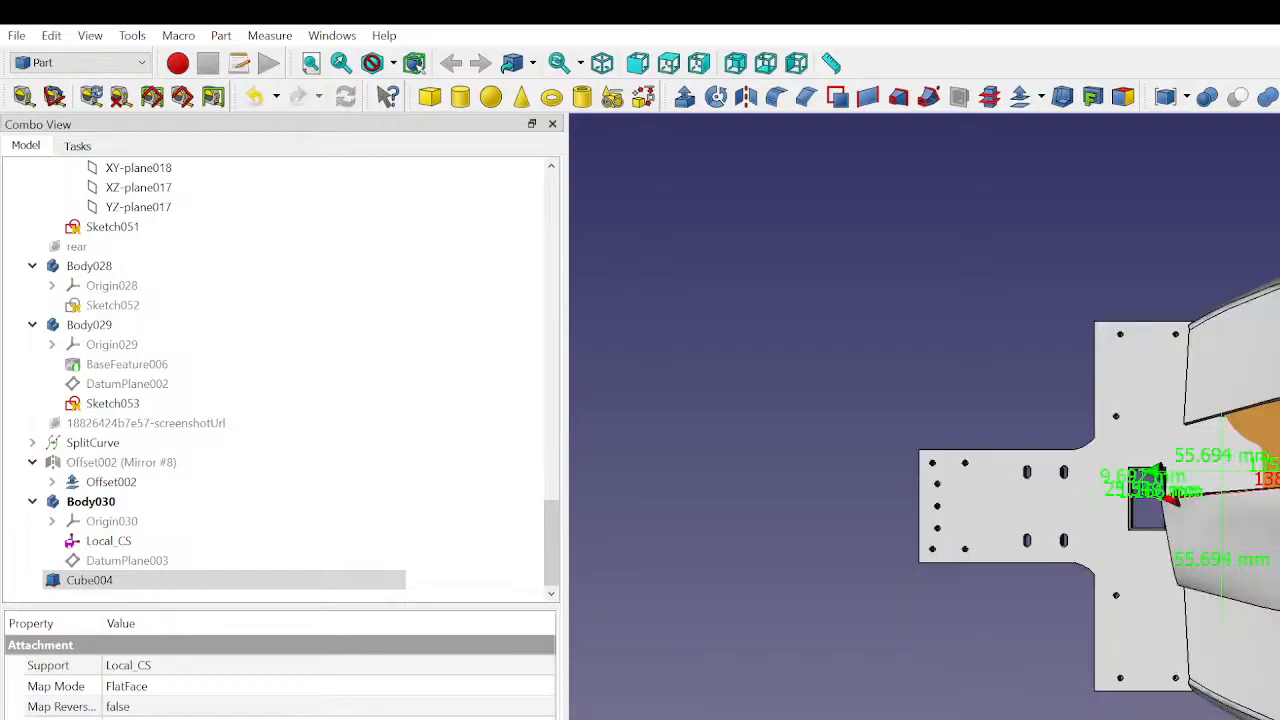
key("Left")
key("Left")
key("Left")
key("Left")
key("Left")
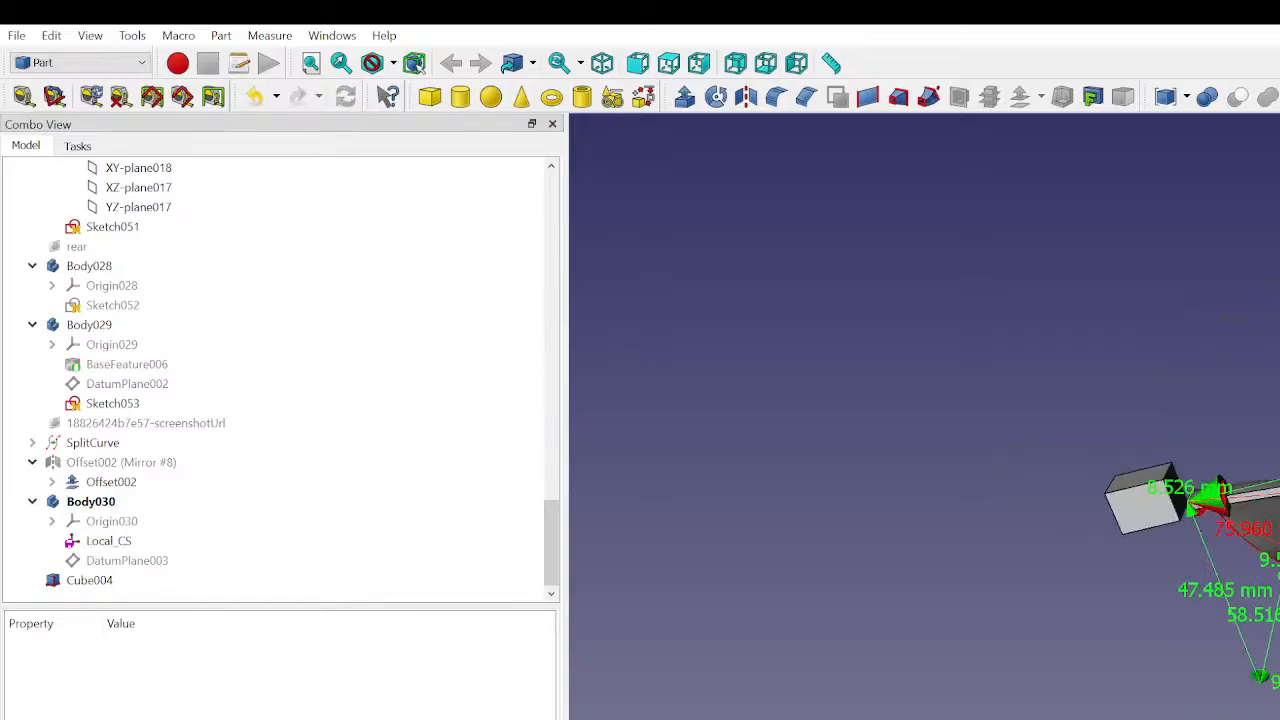
left_click(185, 583)
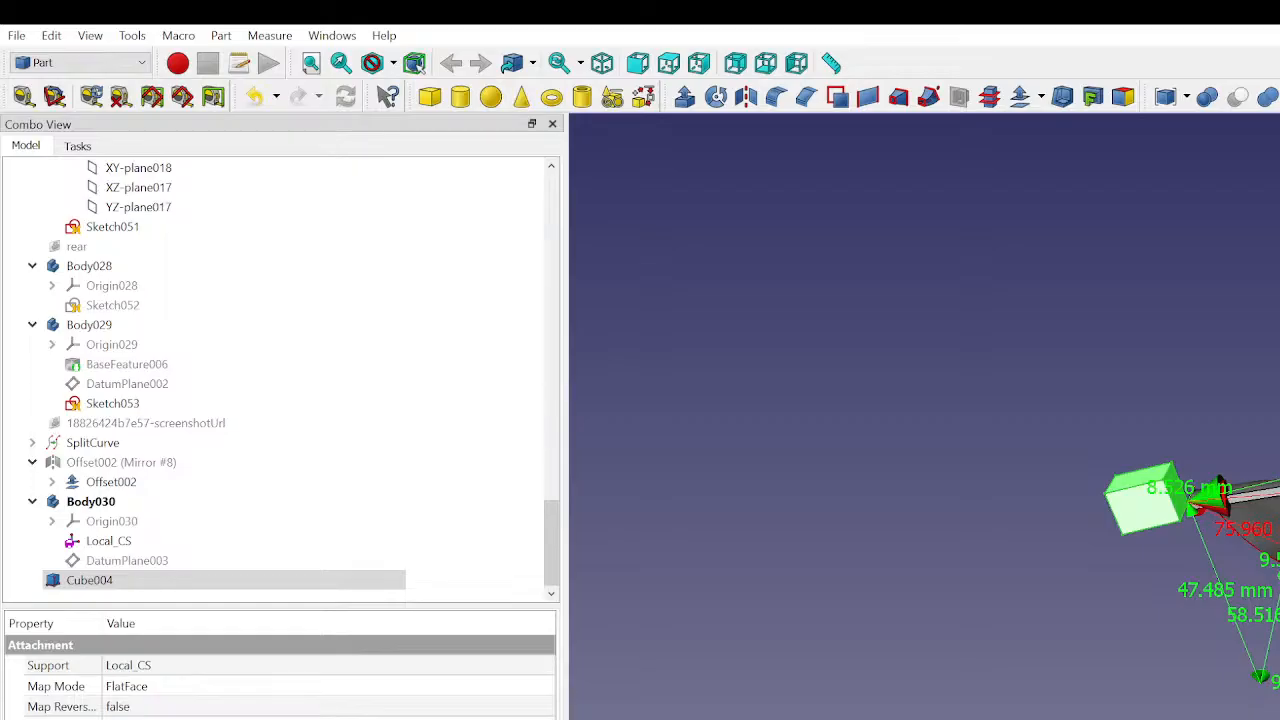
type("0")
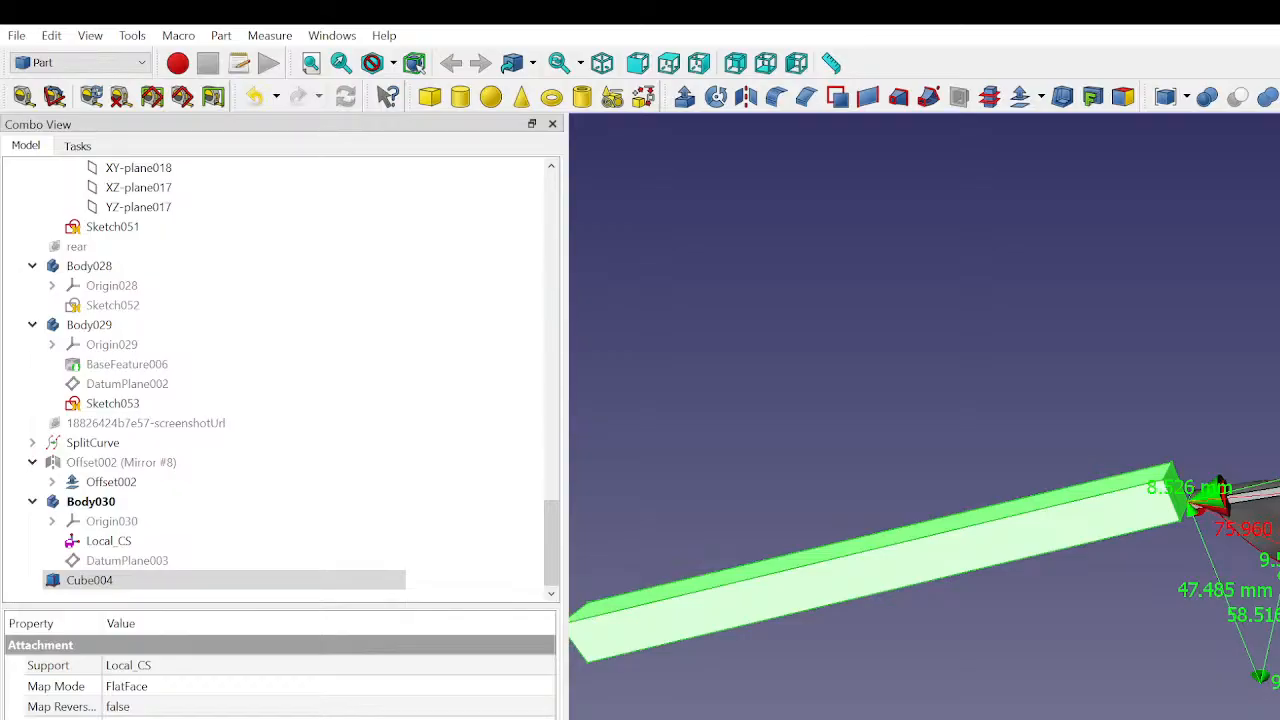
- Try reversing the cube's attachment mapping and restore Map Reversed to false
left_click(216, 582)
middle_click_drag(1112, 601, 1194, 540)
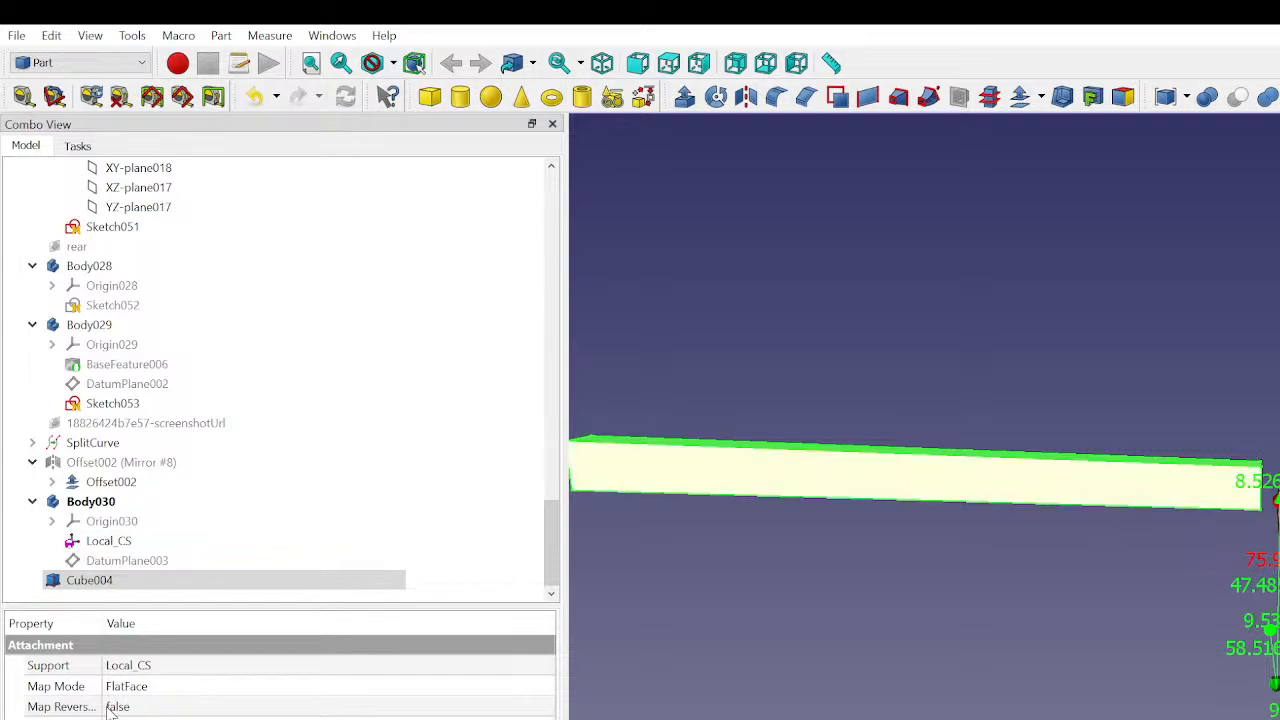
left_click(150, 710)
left_click(152, 711)
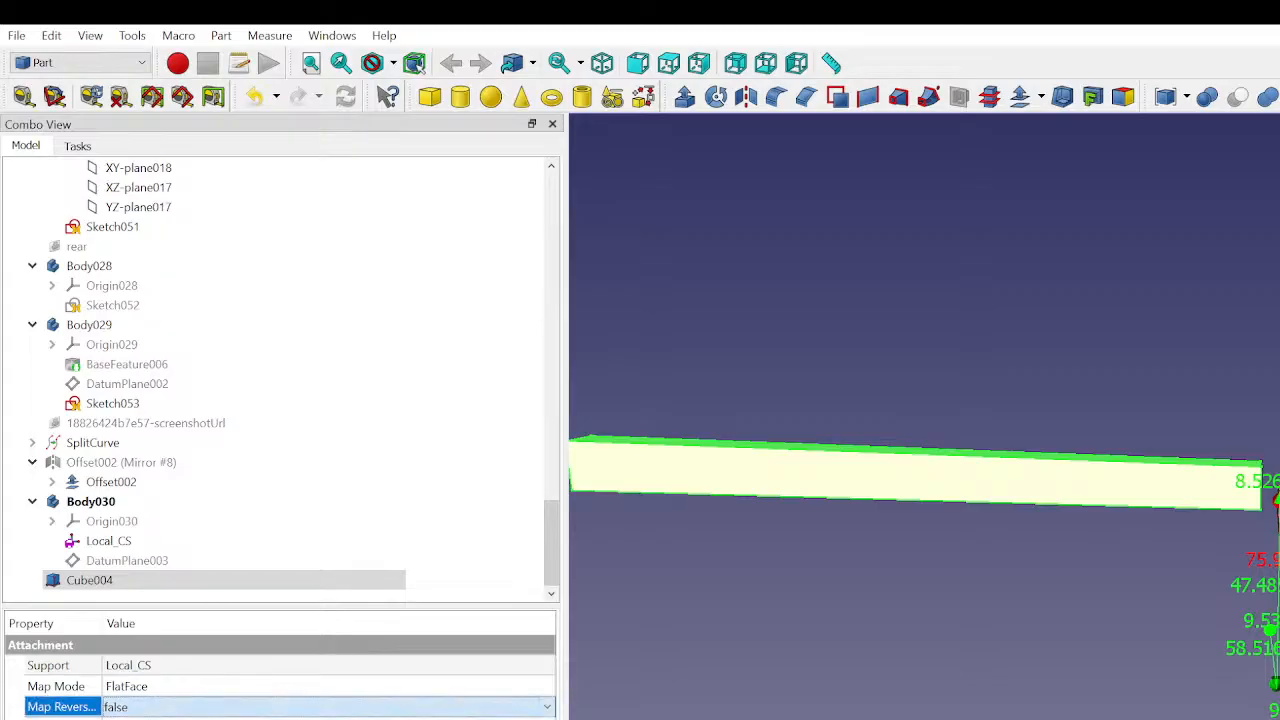
left_click(150, 719)
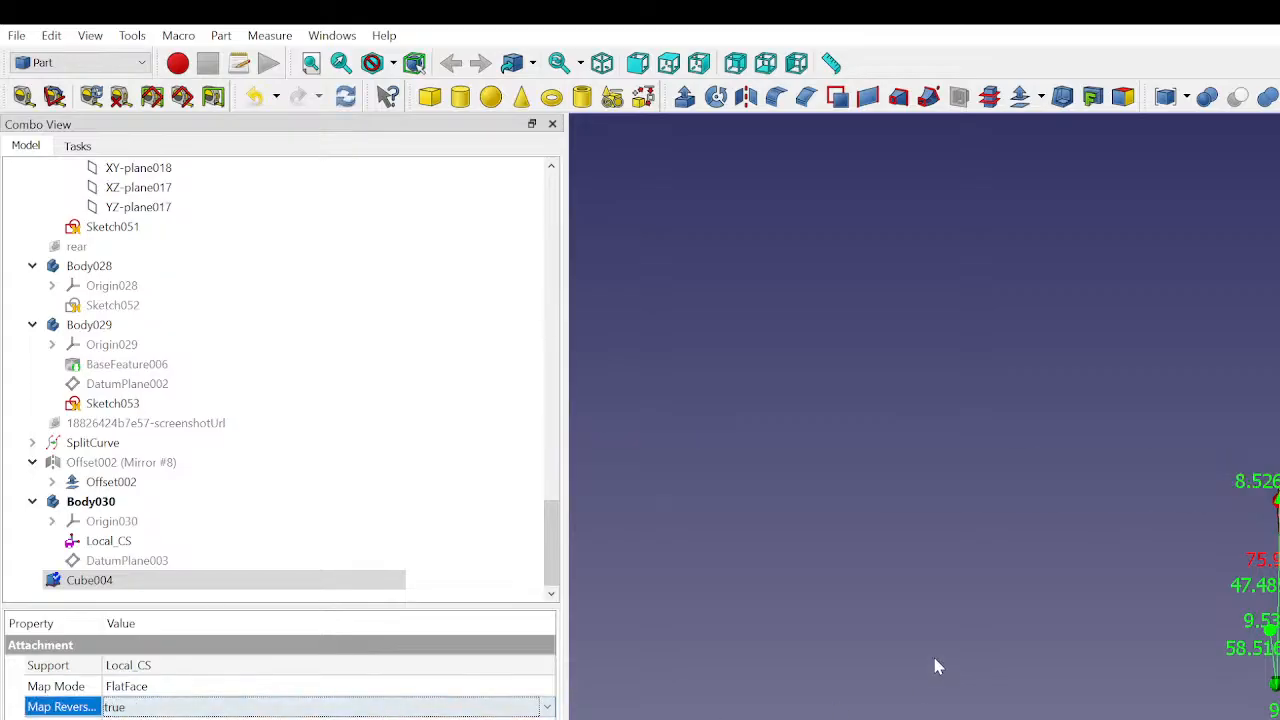
left_click(154, 709)
left_click(152, 719)
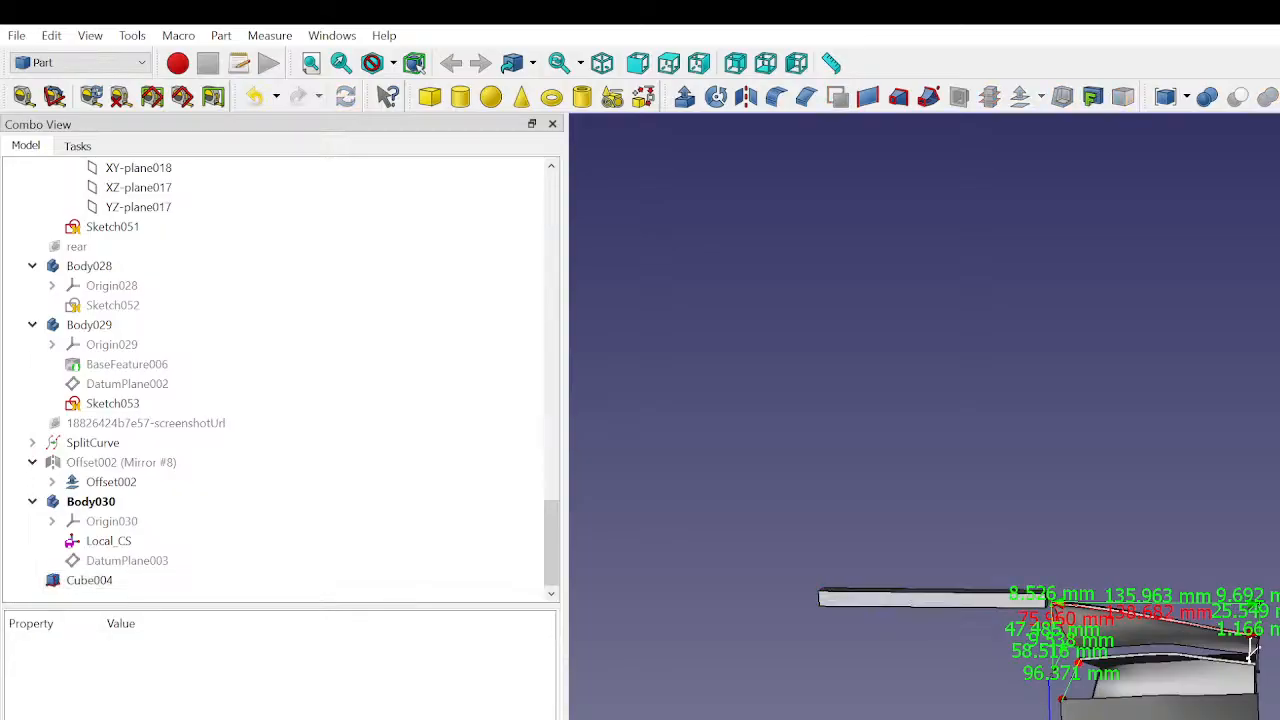
- Nudge the long cube's attachment offset so it sits slightly lower beside the upper curved panel's end
left_click(90, 582)
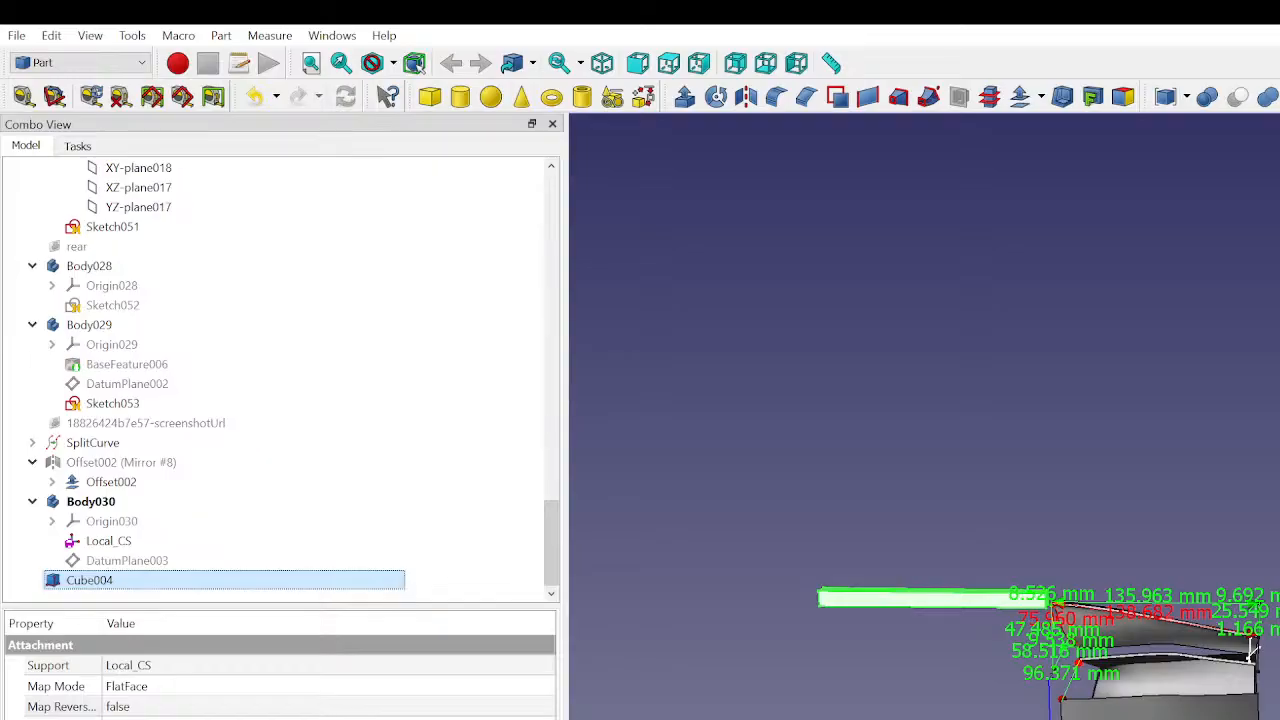
scroll(895, 668, "up", 5)
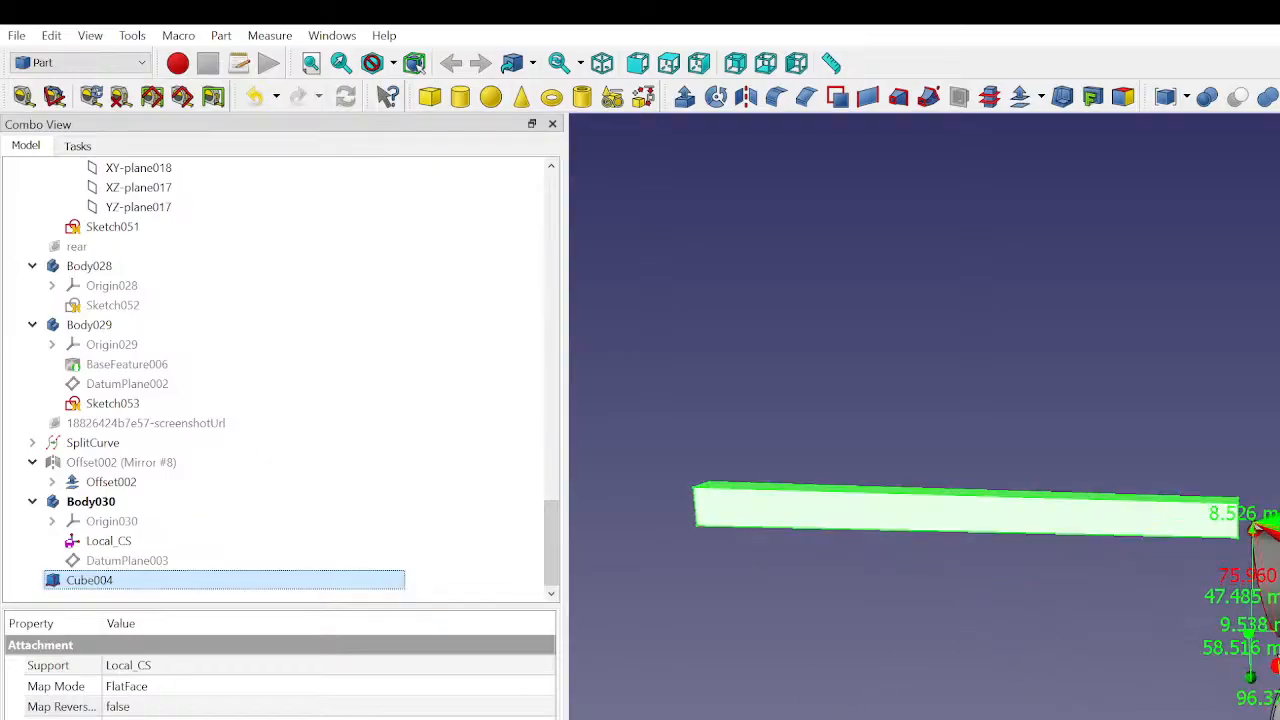
left_click(62, 707)
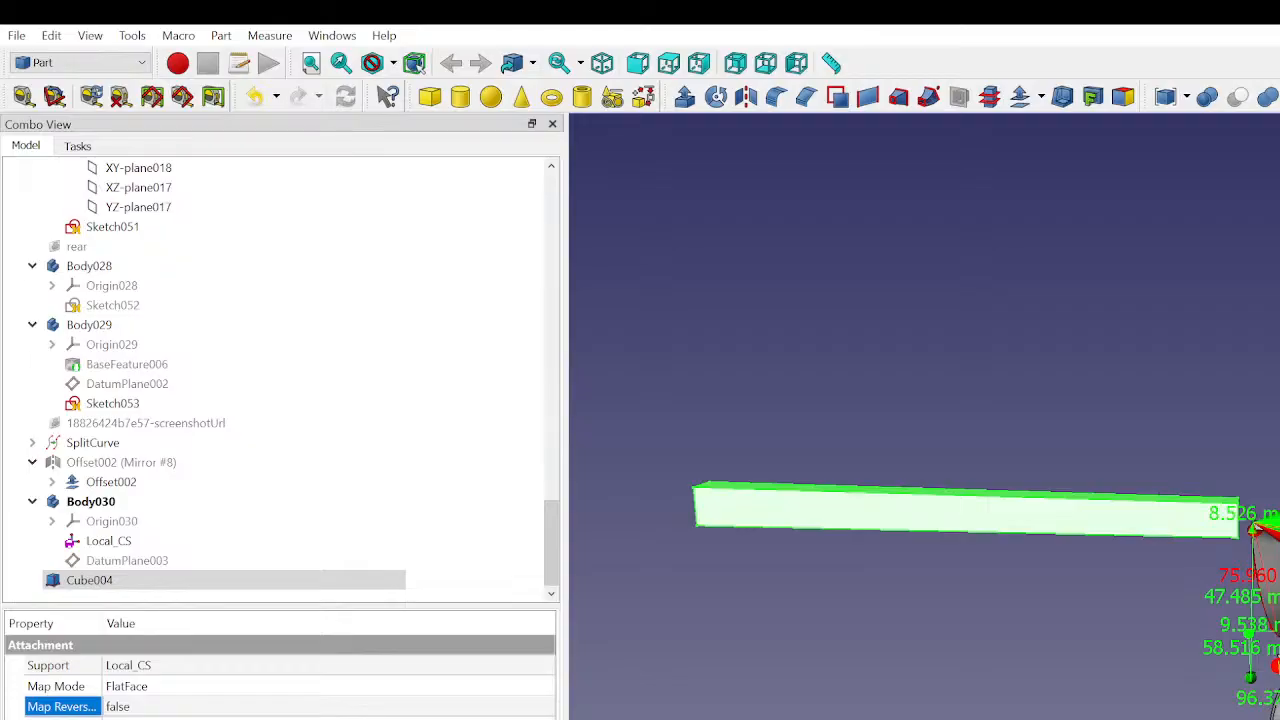
left_click(62, 719)
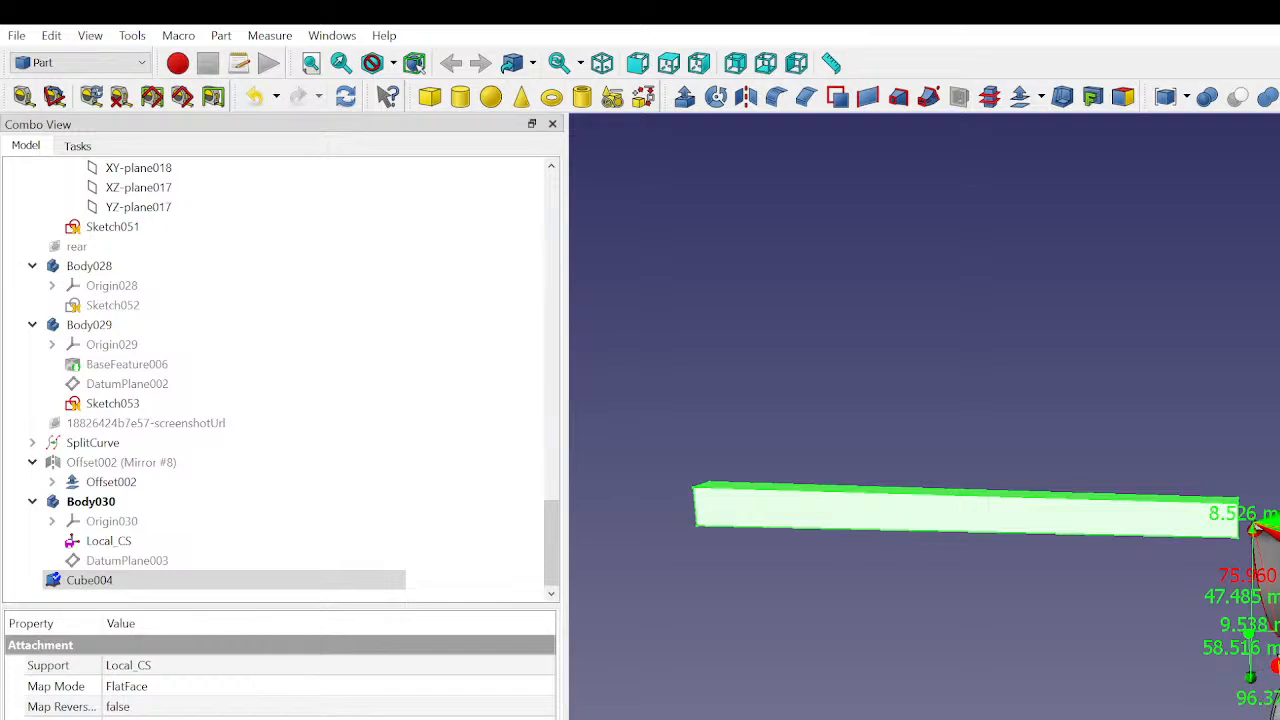
key("Up")
key("Up")
key("Up")
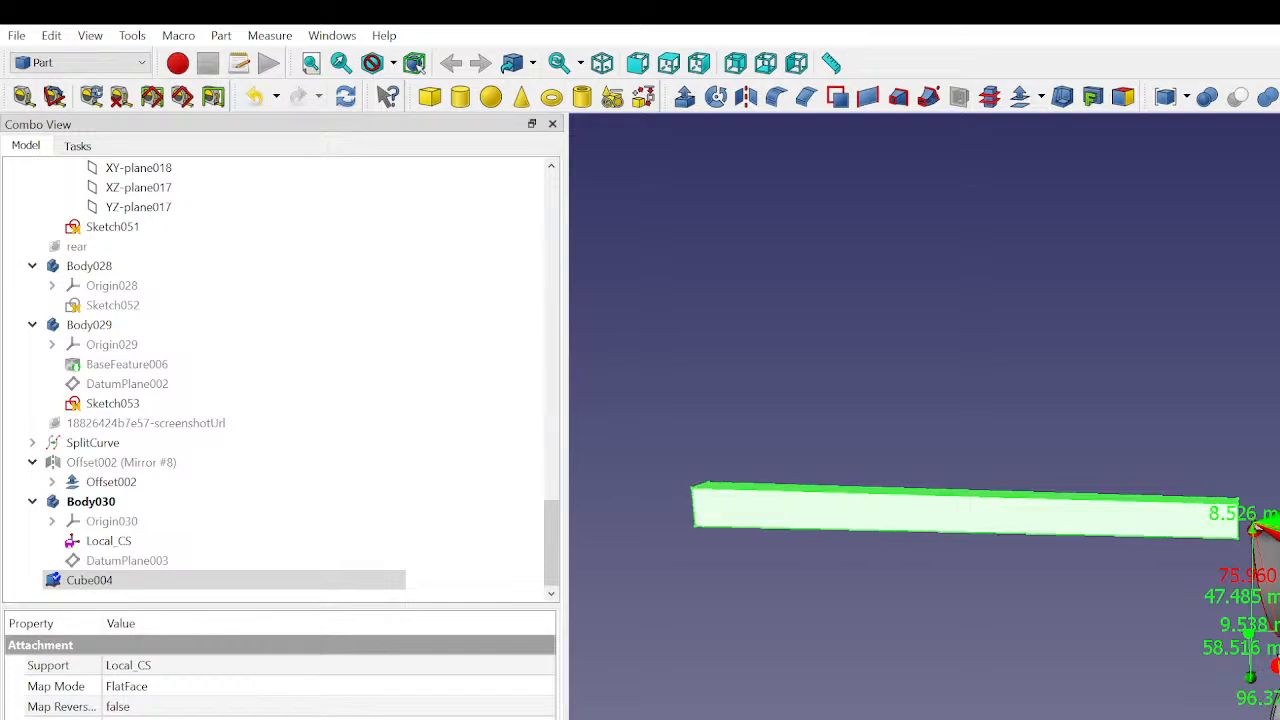
key("Down")
key("Up")
key("Down")
key("Down")
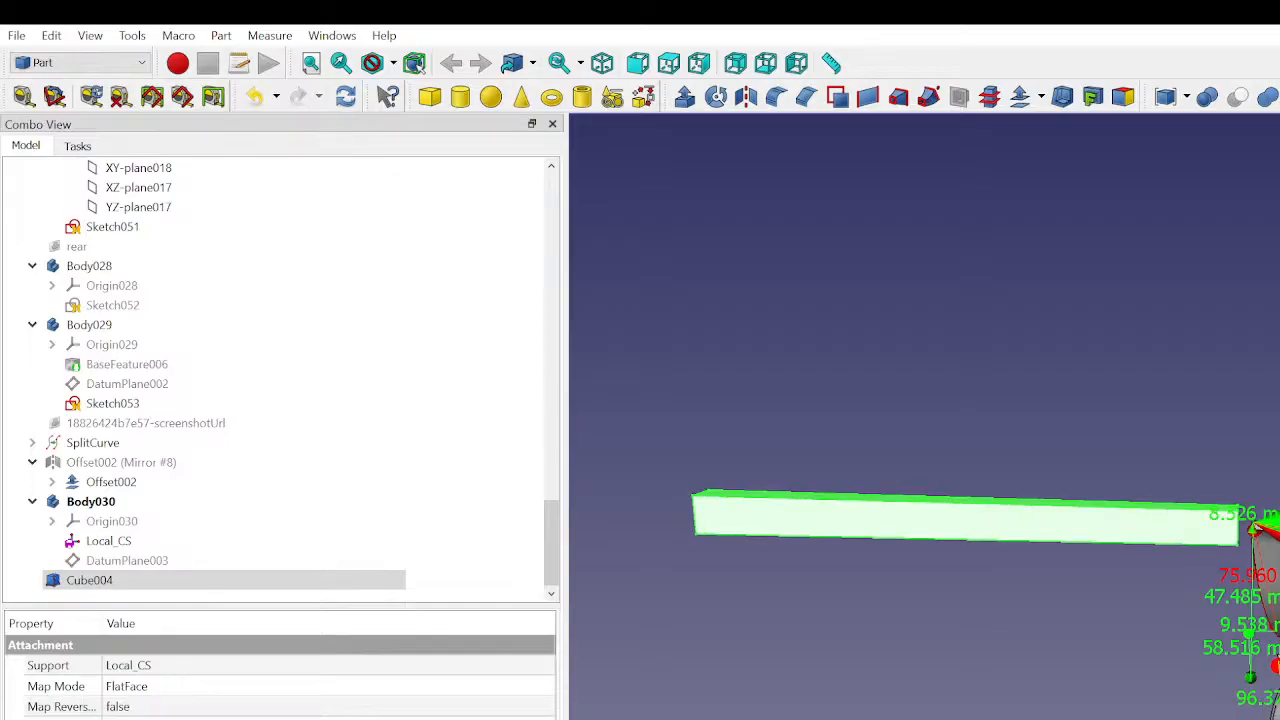
- Shift the cube lengthwise through its attachment offset so it overlaps the upper curved panel
key("Down")
key("Down")
key("Up")
key("Up")
key("Up")
key("Up")
key("Up")
key("Down")
key("Down")
type("120")
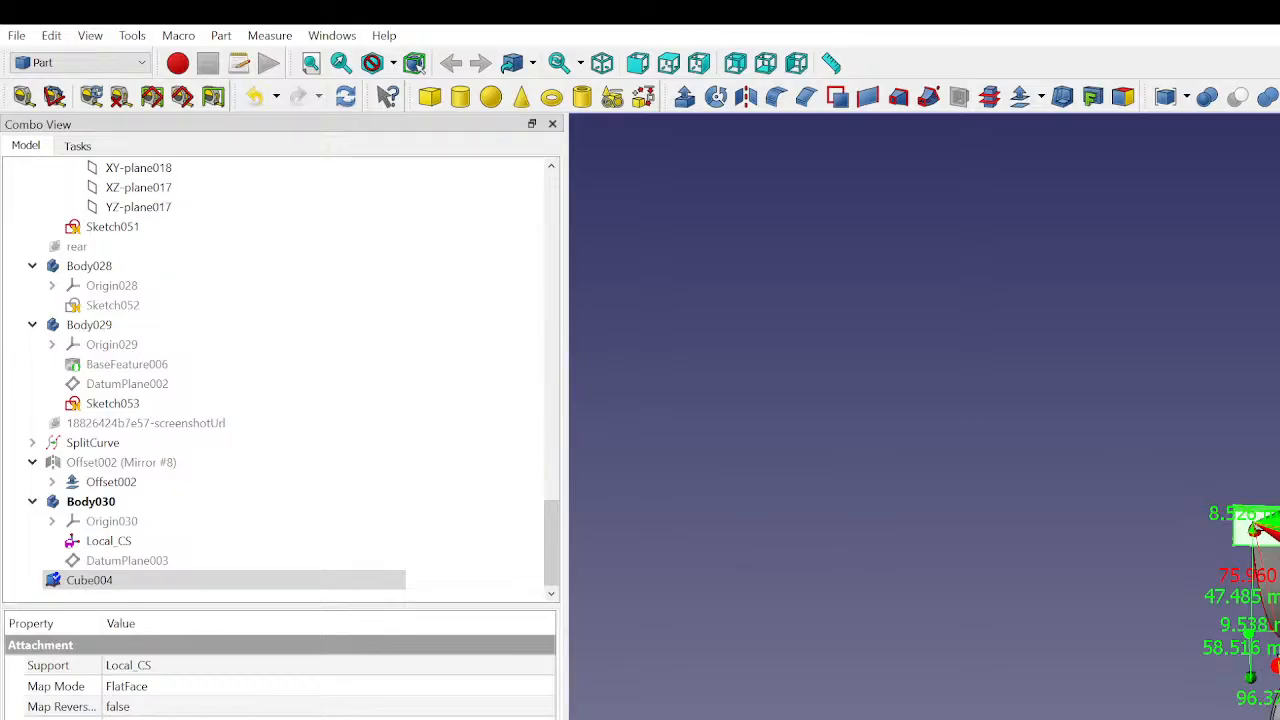
- Fine-tune the cube's lengthwise offset so it projects only slightly beyond the end of the upper curved panel
scroll(1241, 623, "up", 5)
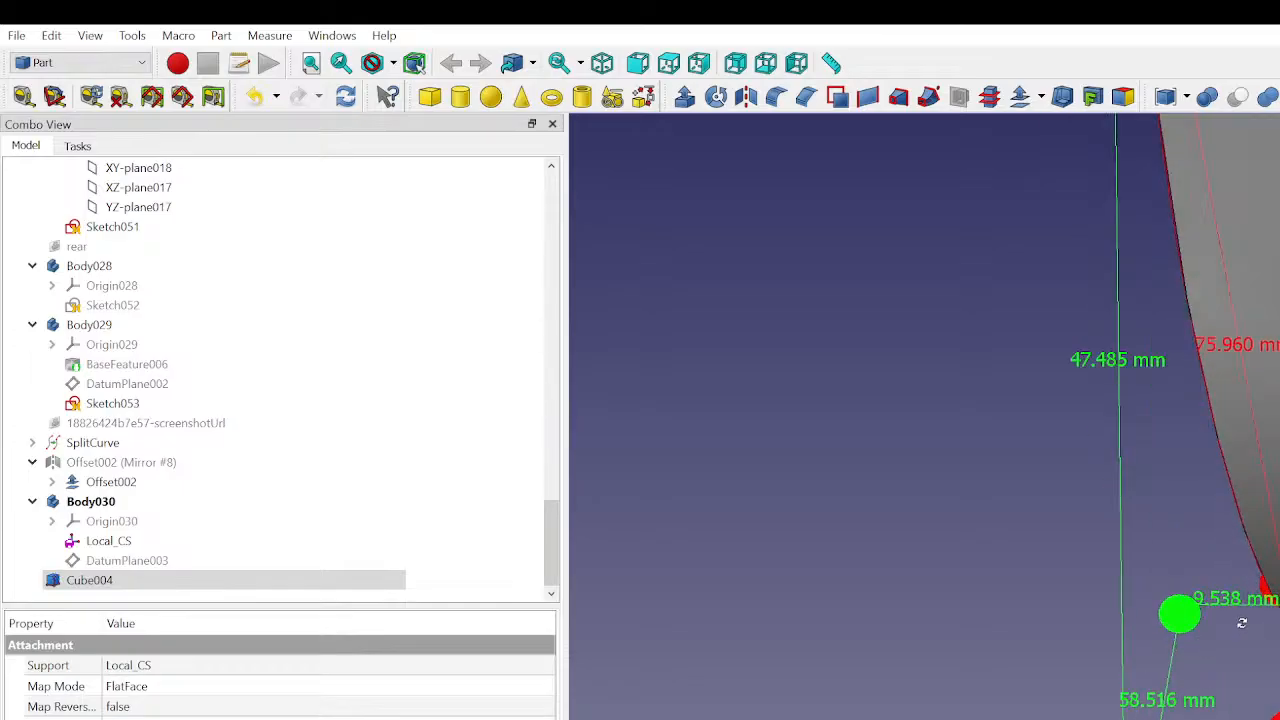
middle_click_drag(1242, 623, 1249, 664)
scroll(1249, 668, "down", 3)
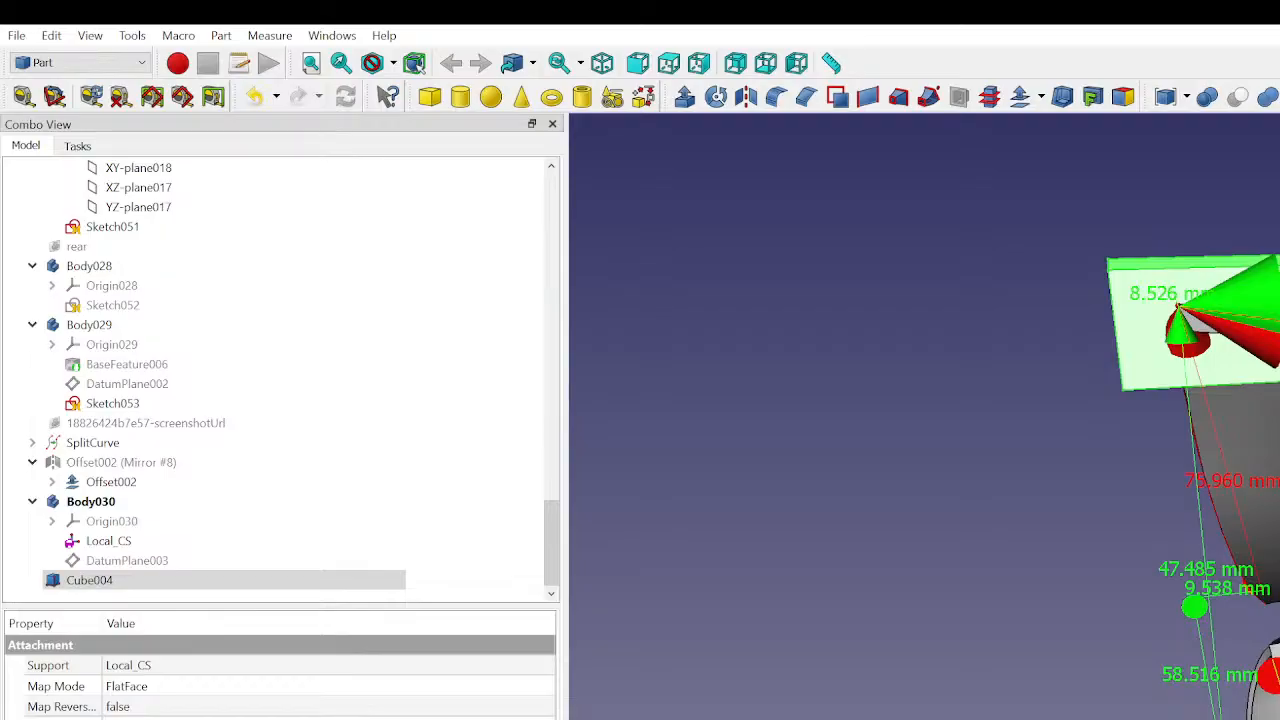
type("0")
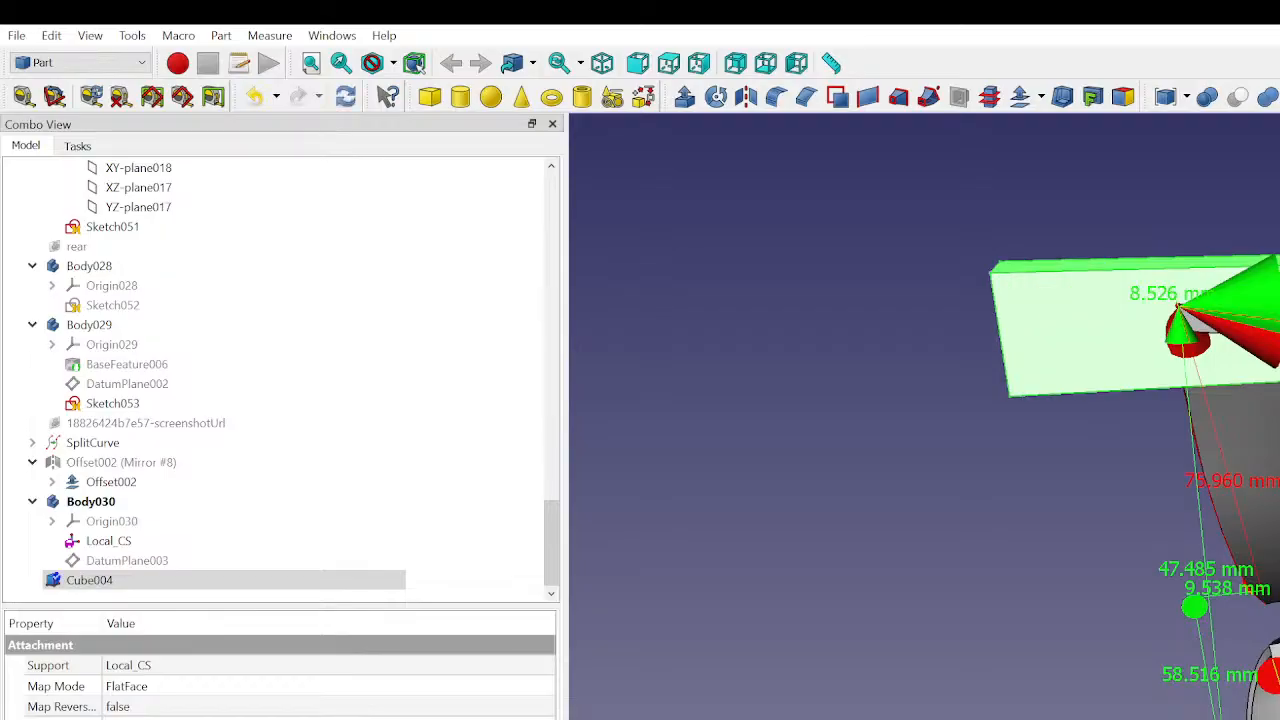
key("Down")
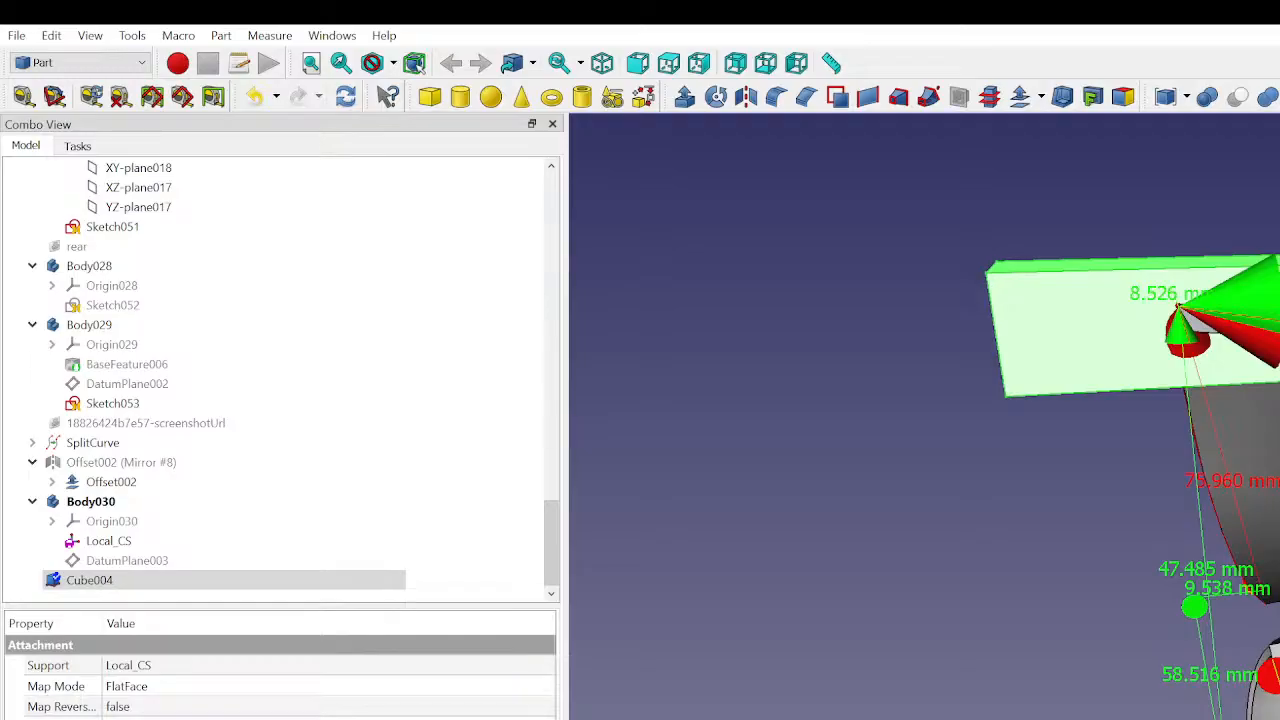
left_click(912, 645)
middle_click_drag(1046, 611, 780, 662)
left_click(120, 582)
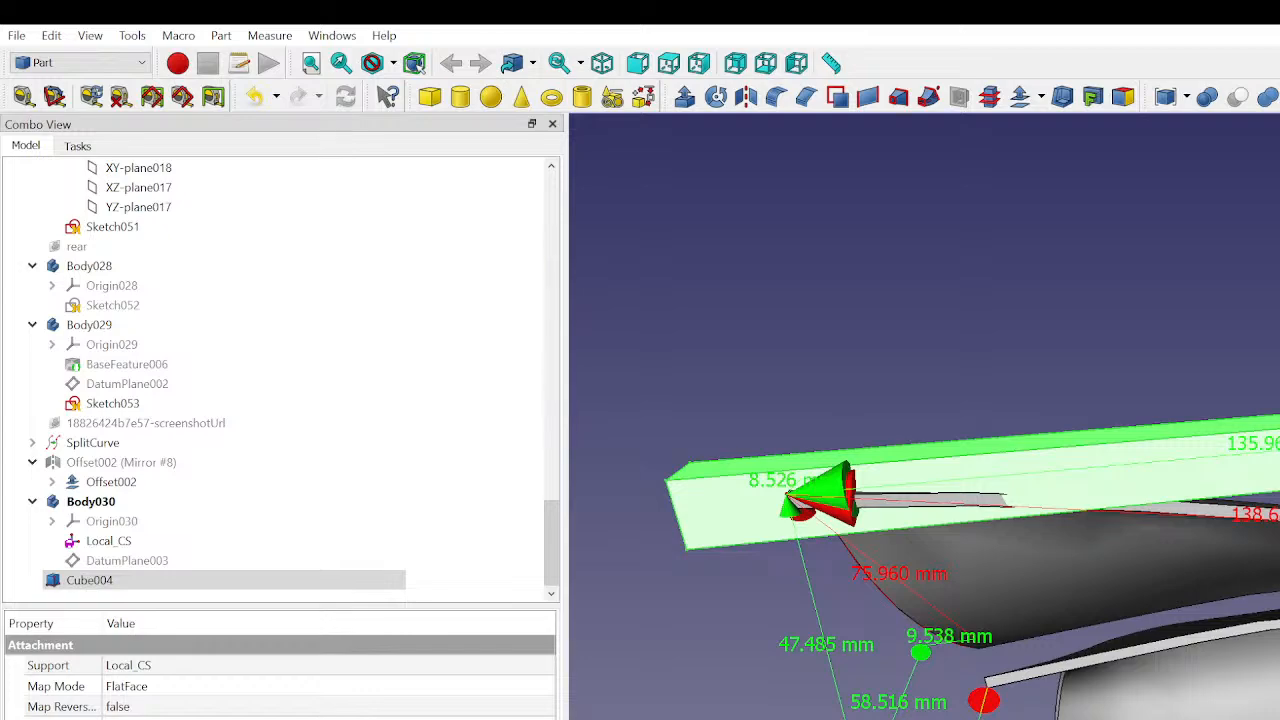
key("BackSpace")
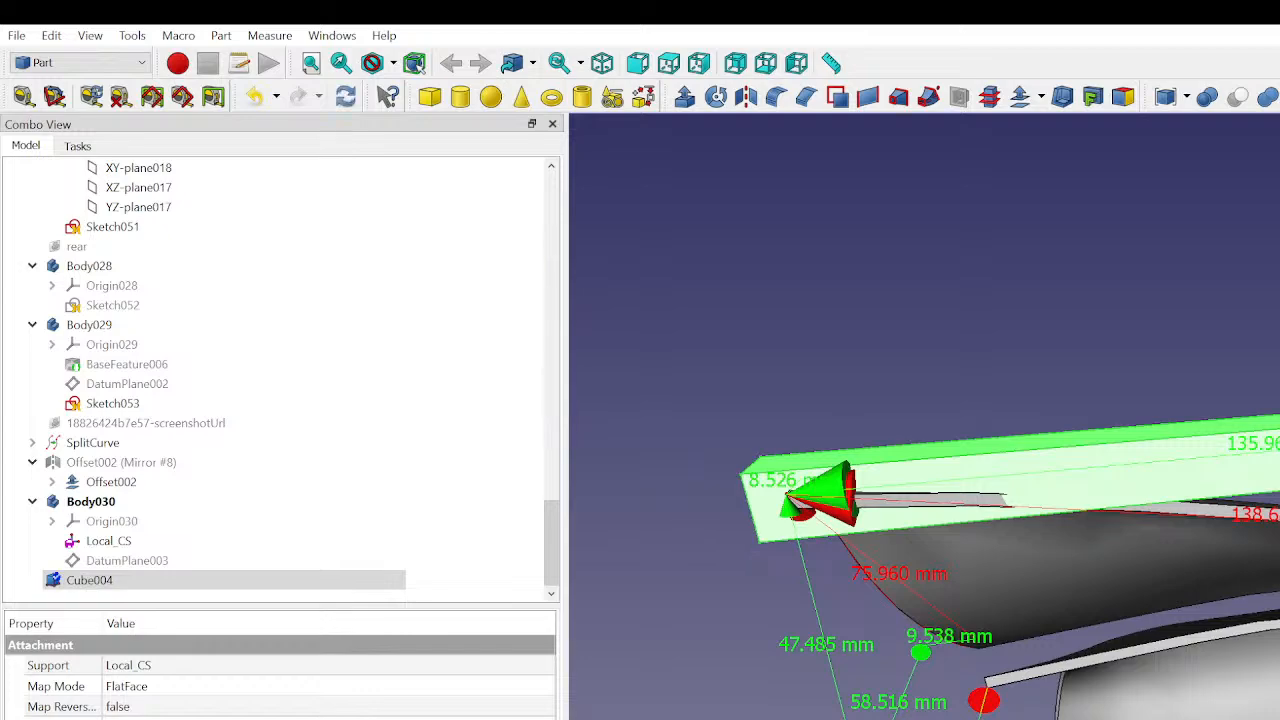
key("Up")
key("Return")
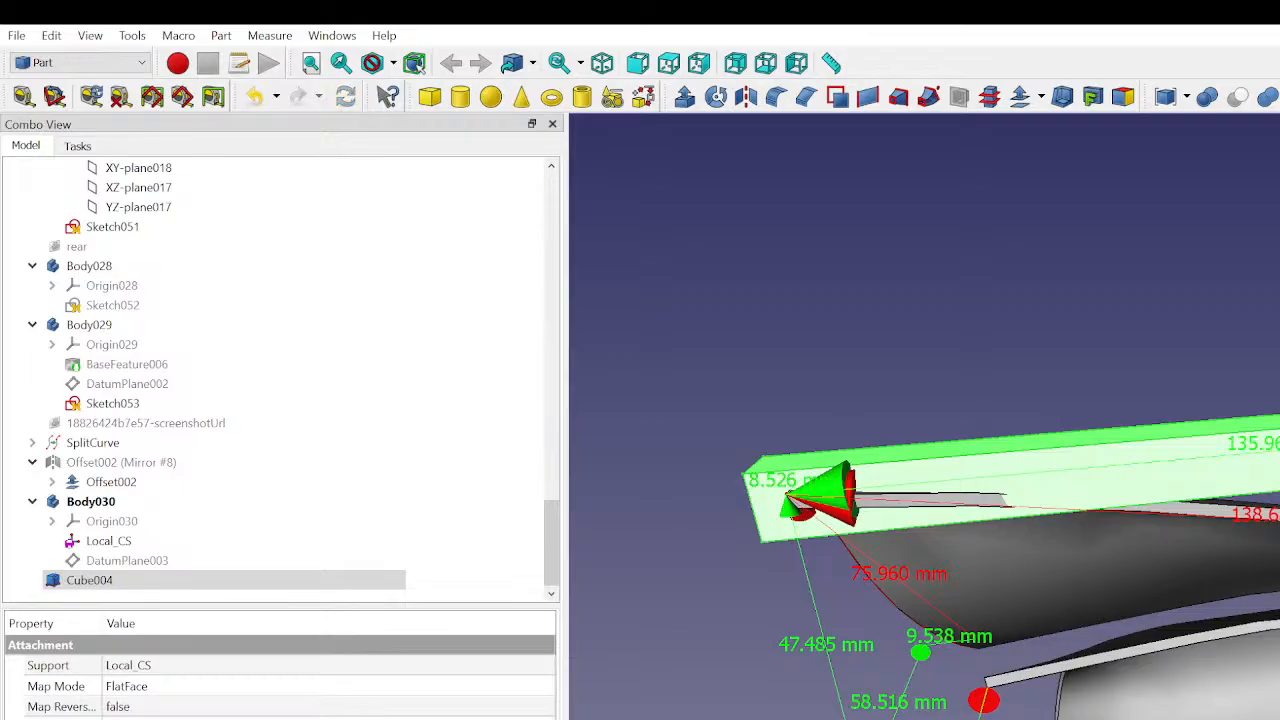
left_click(800, 627)
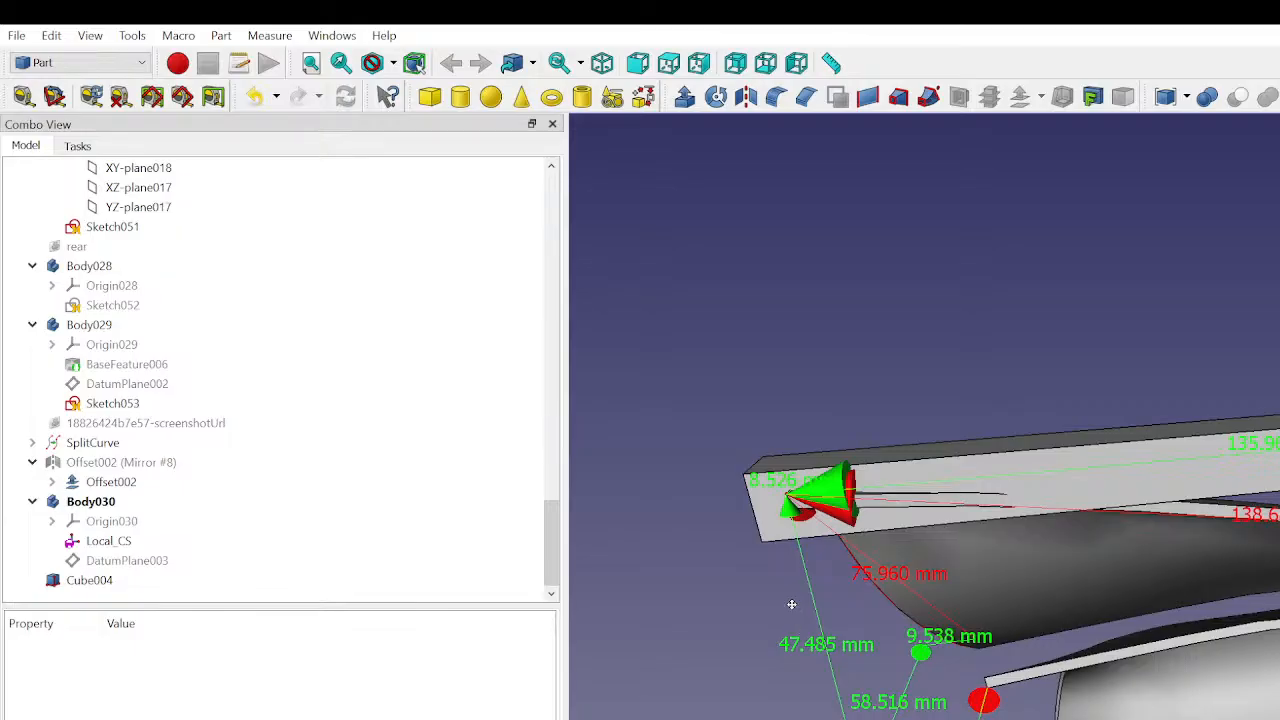
- Adjust the cube's attachment offset to reposition it beside the upper curved panel's edge, and check the placement from the panel's end
middle_click_drag(791, 604, 1279, 600)
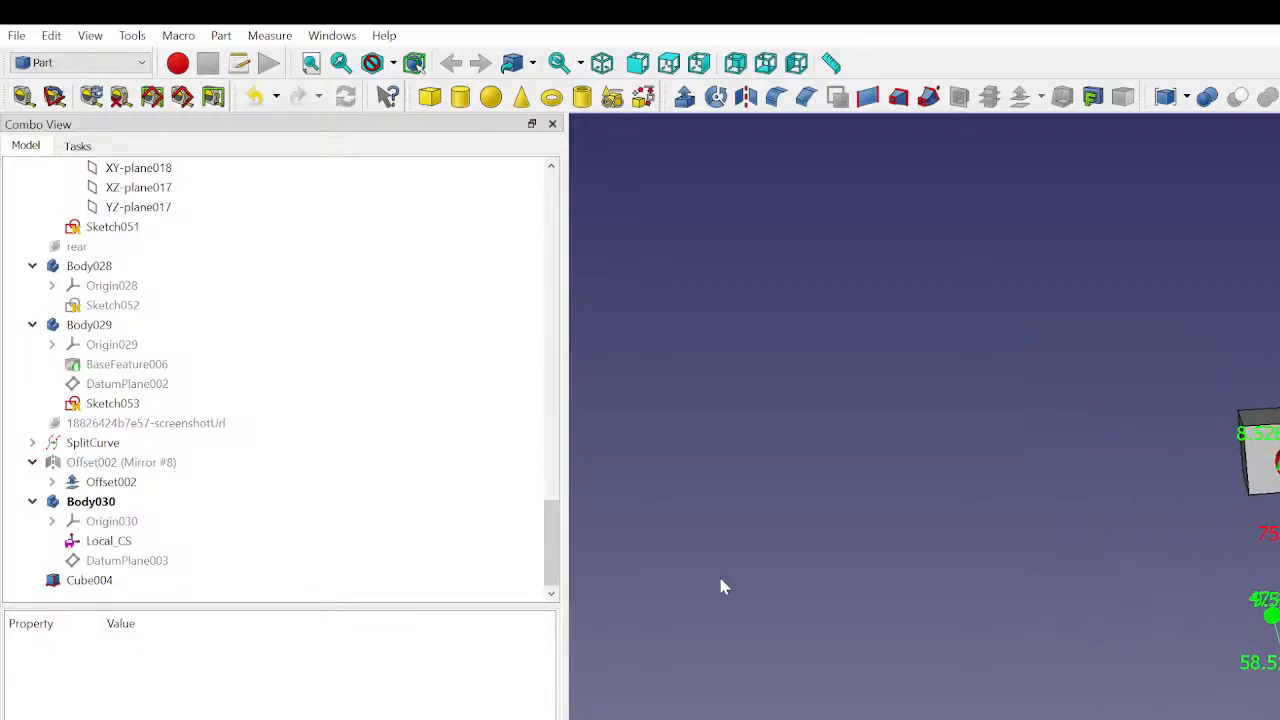
left_click(90, 580)
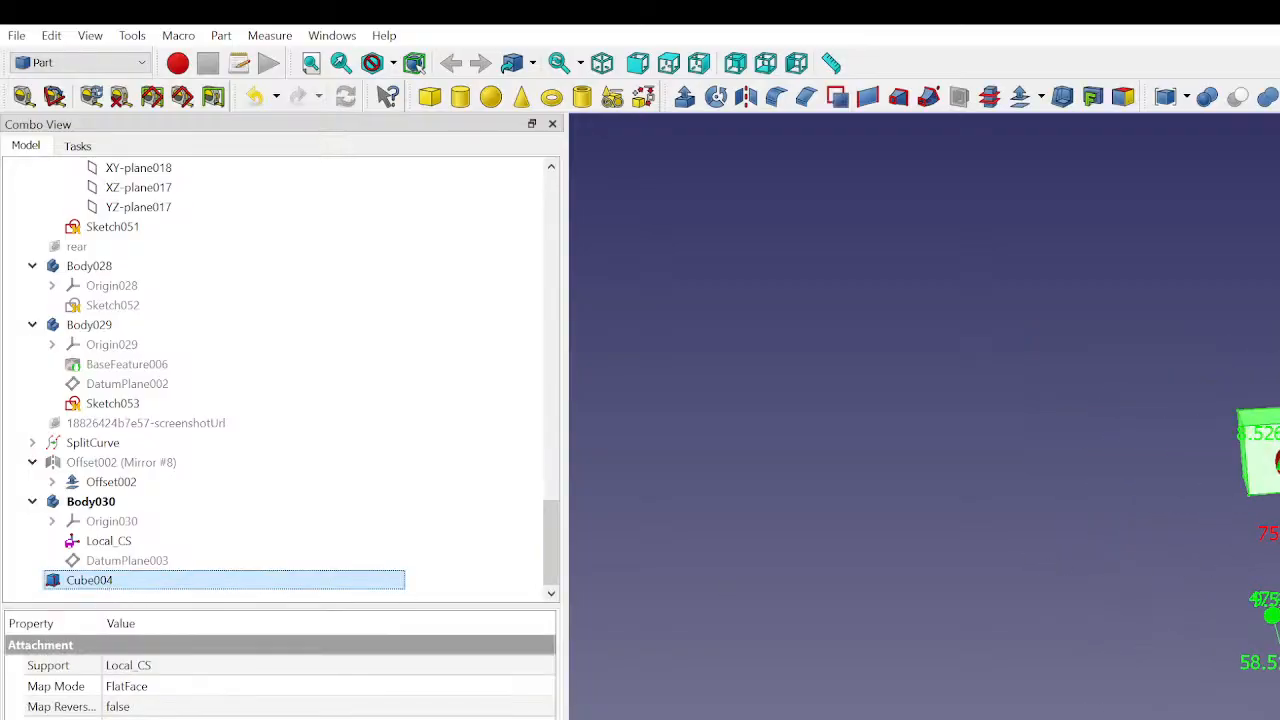
left_click(330, 716)
scroll(330, 716, "up", 4)
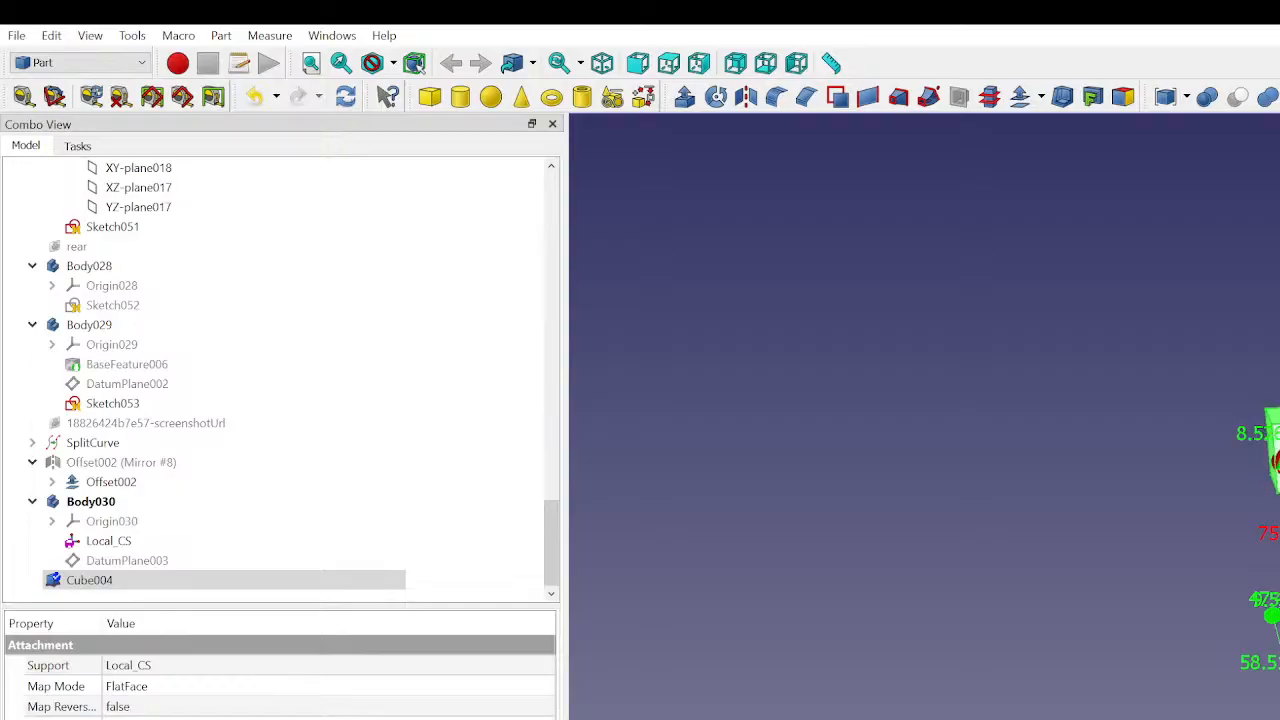
scroll(330, 716, "up", 2)
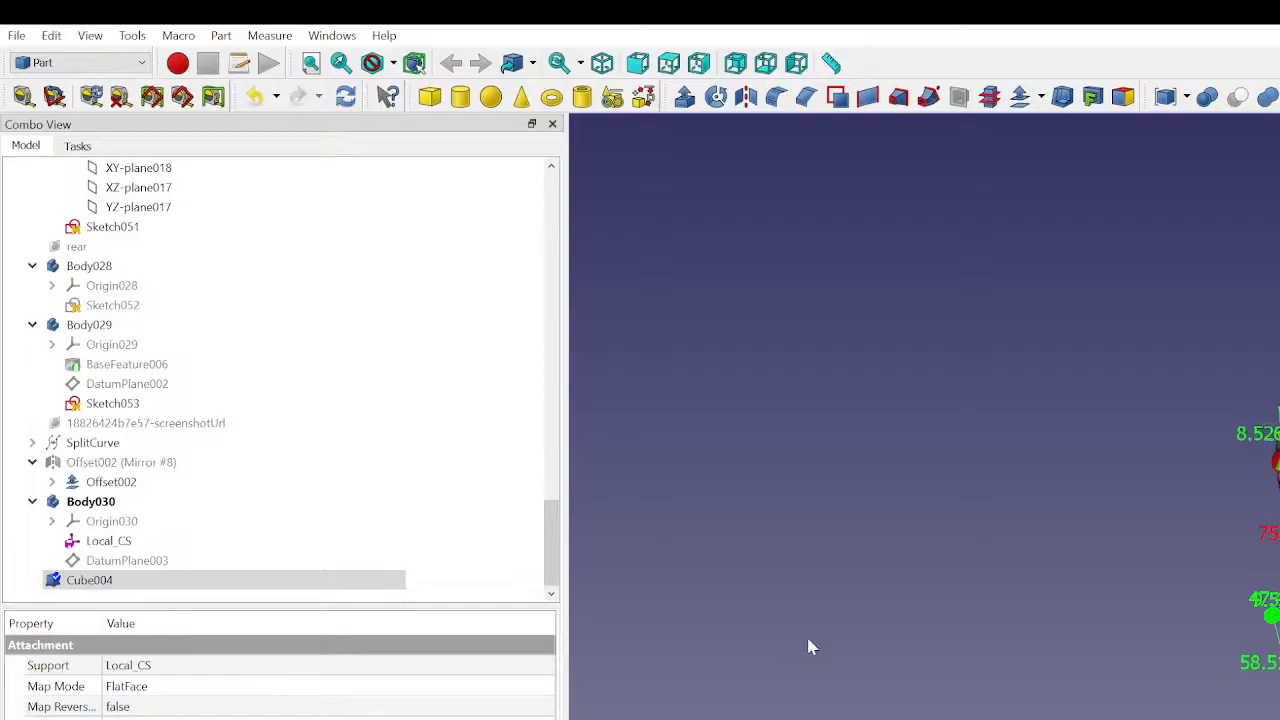
middle_click_drag(1230, 453, 1150, 570)
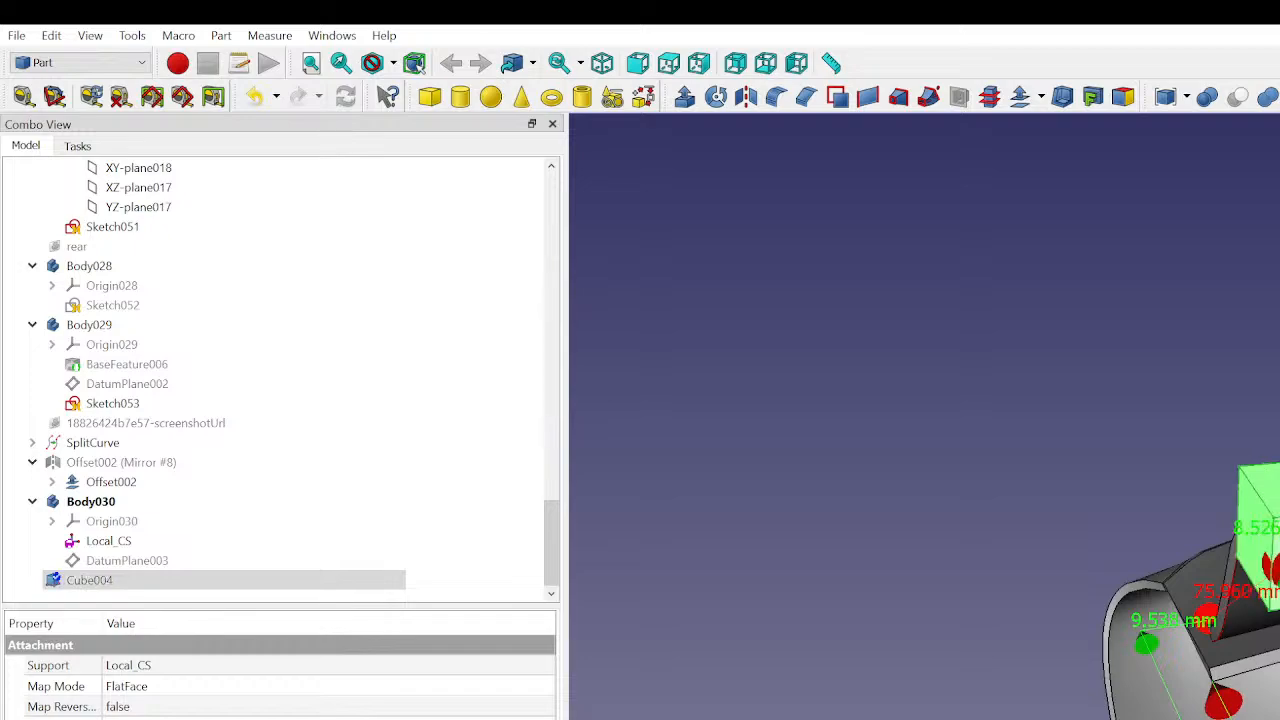
key("Up")
left_click(1079, 358)
middle_click_drag(1250, 560, 1010, 719)
middle_click_drag(830, 719, 976, 657)
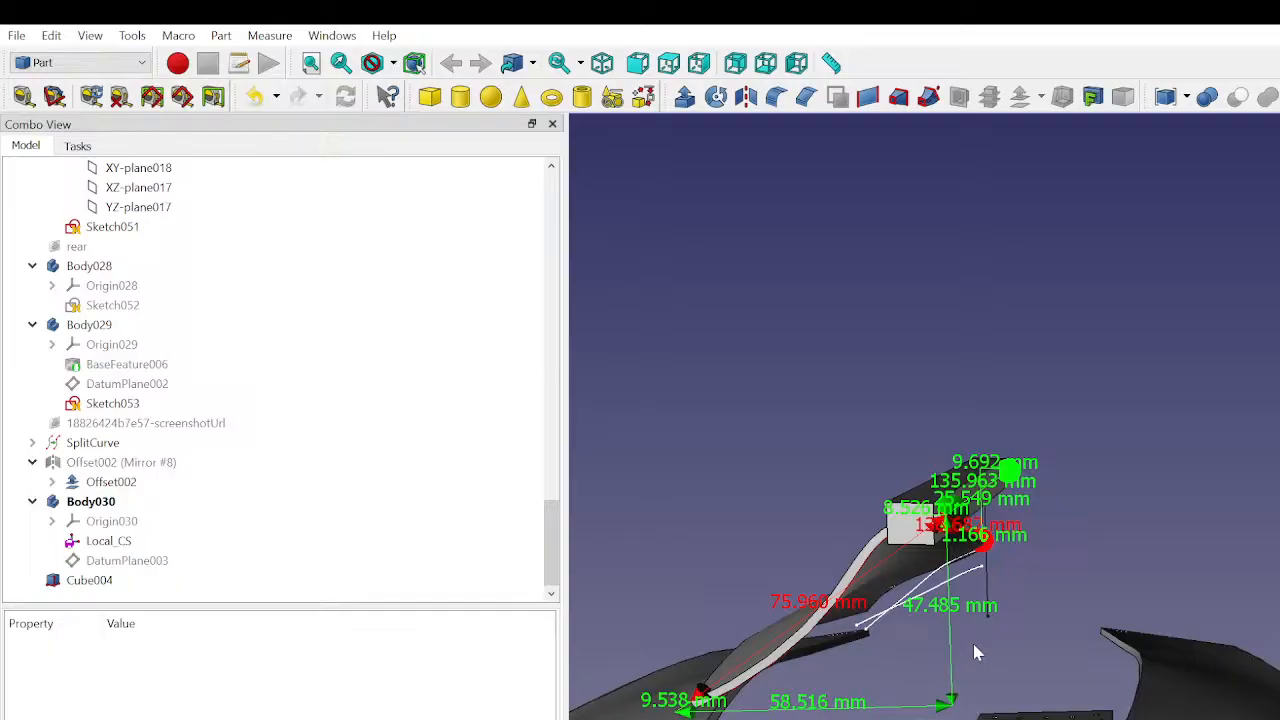
left_click(128, 582)
left_click(126, 687)
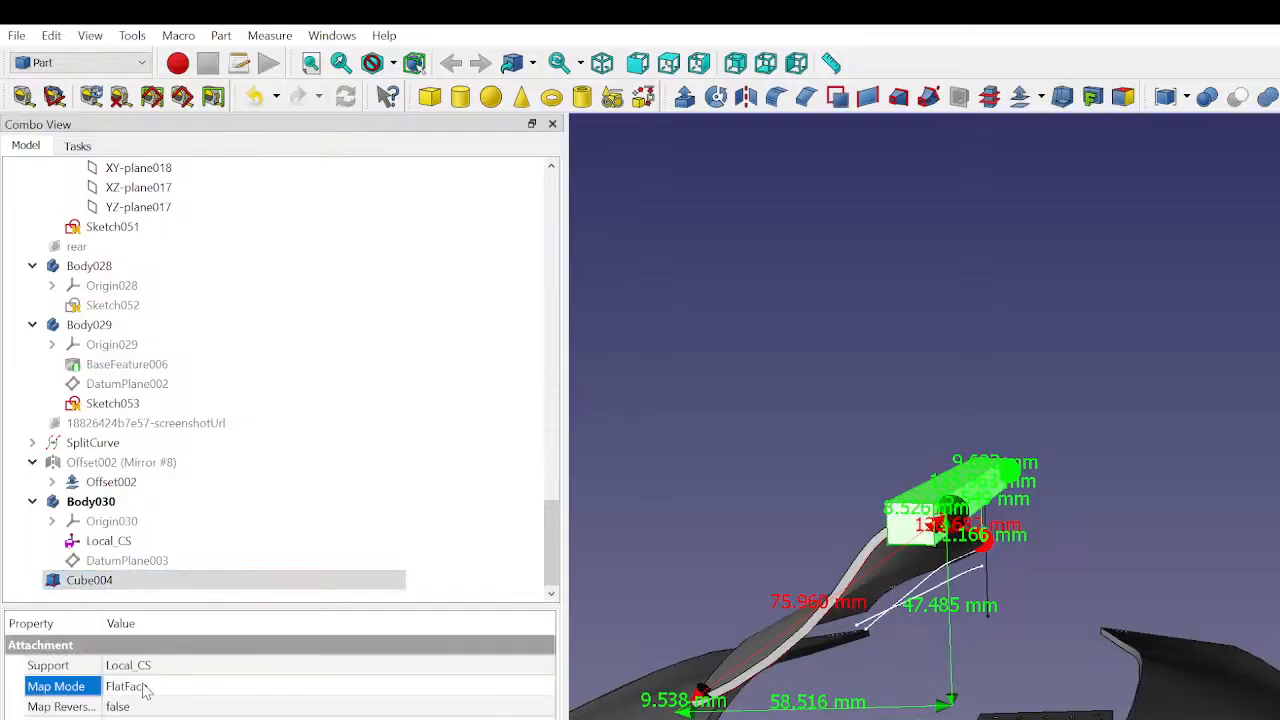
left_click(544, 687)
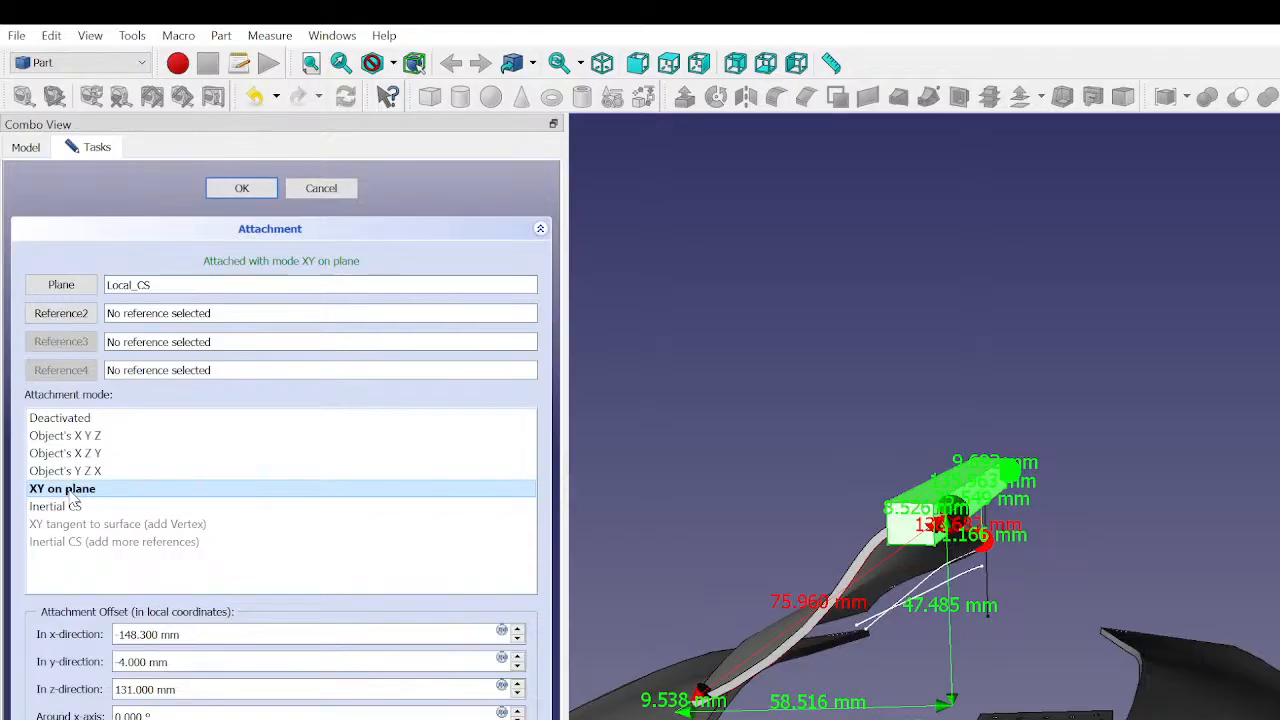
left_click(119, 634)
key("BackSpace")
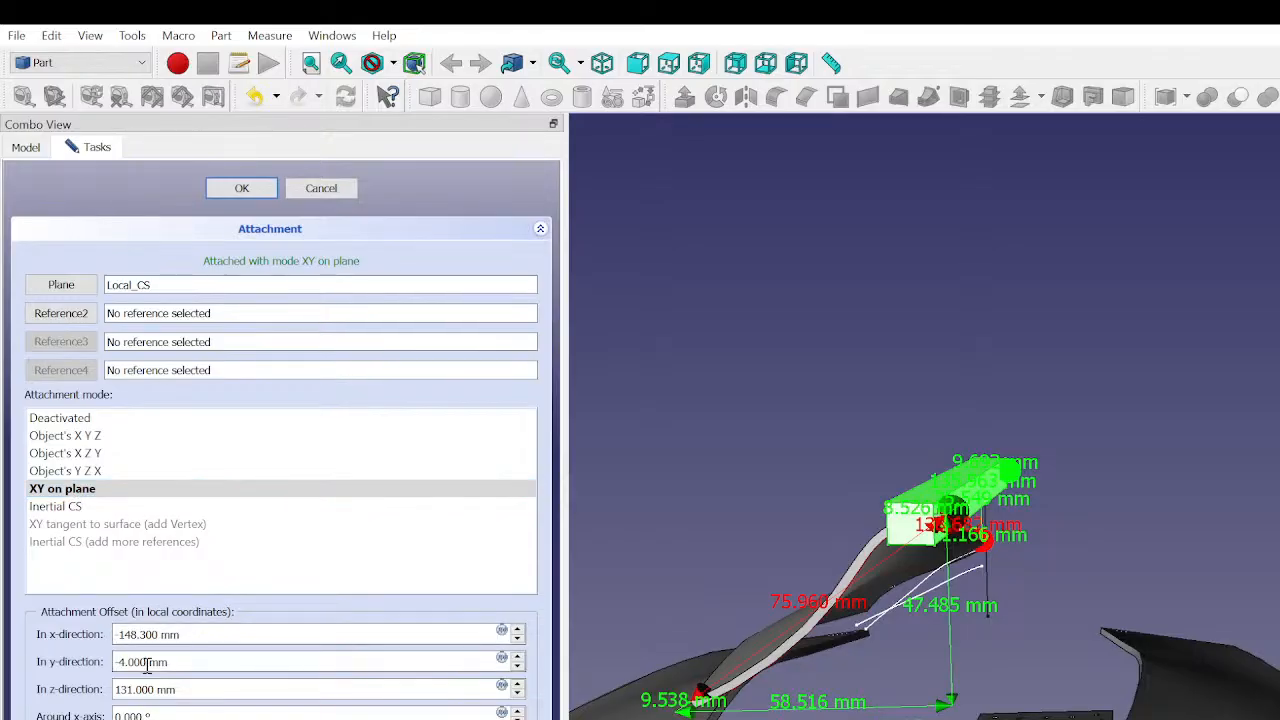
left_click(269, 230)
left_click(269, 232)
left_click(305, 192)
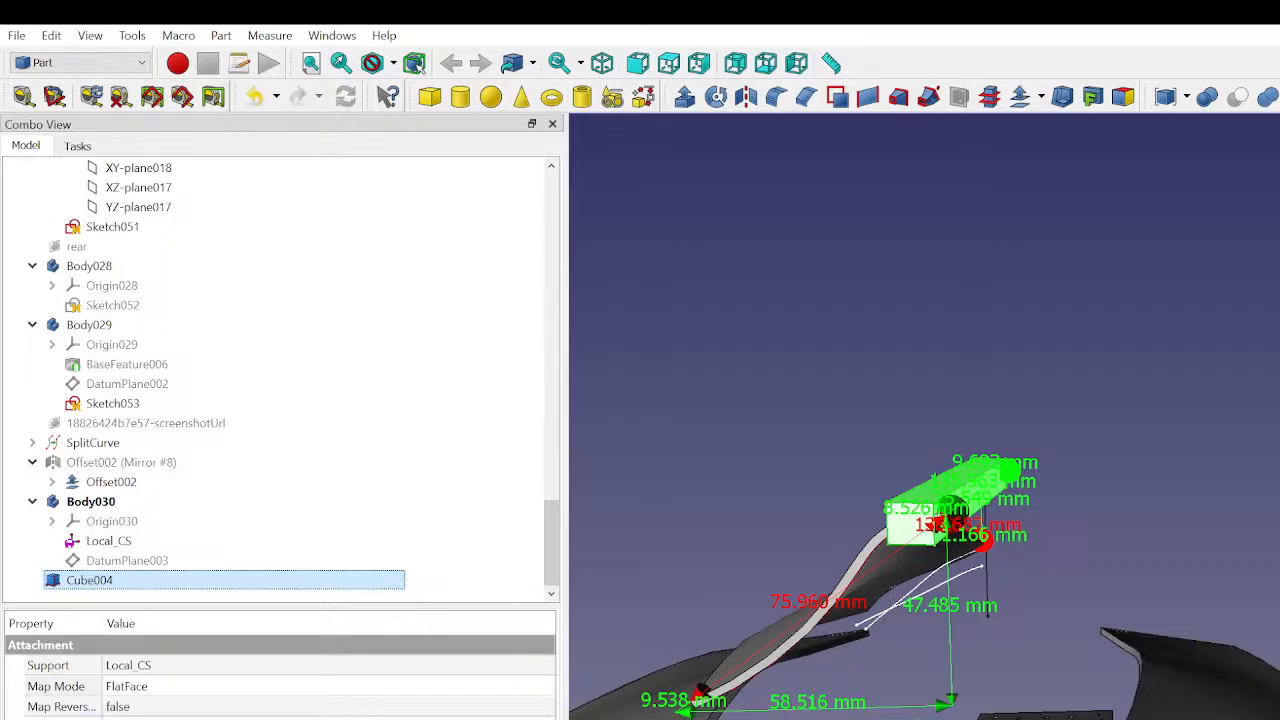
- Increase the attached cube's height so it becomes a tall block rising above the end of the upper curved panel
left_click(170, 715)
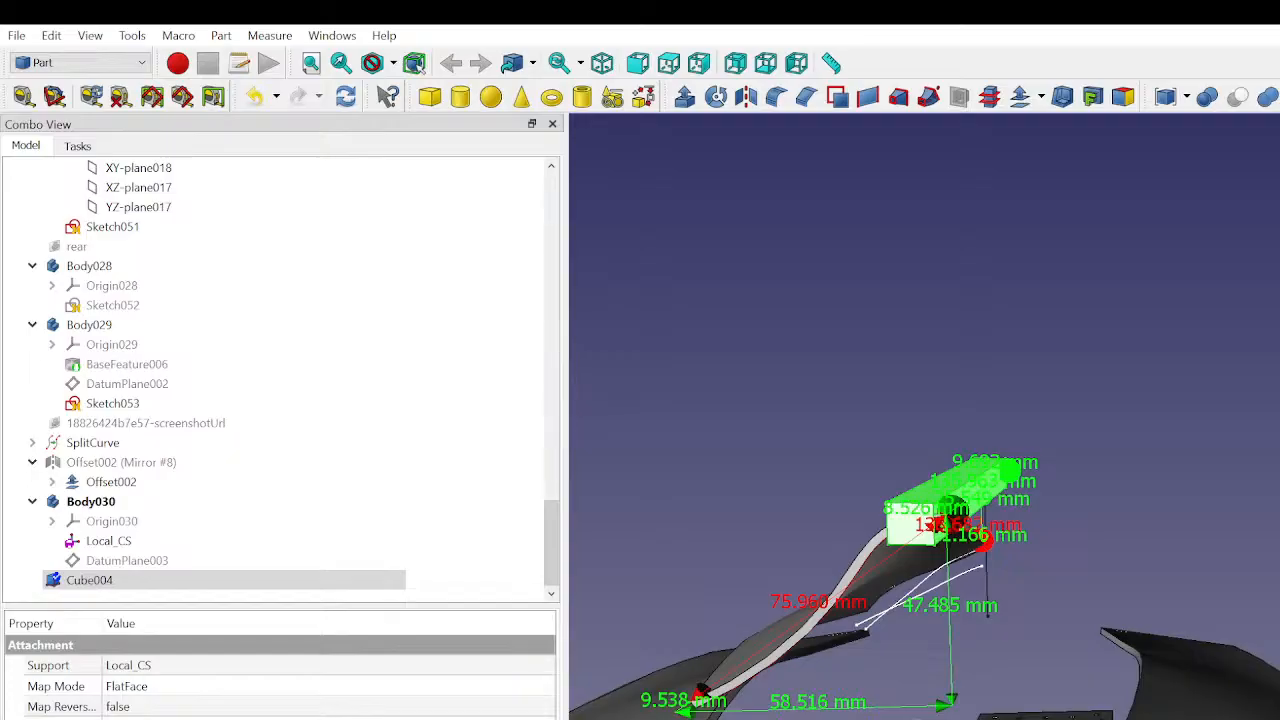
key("Up")
key("Up")
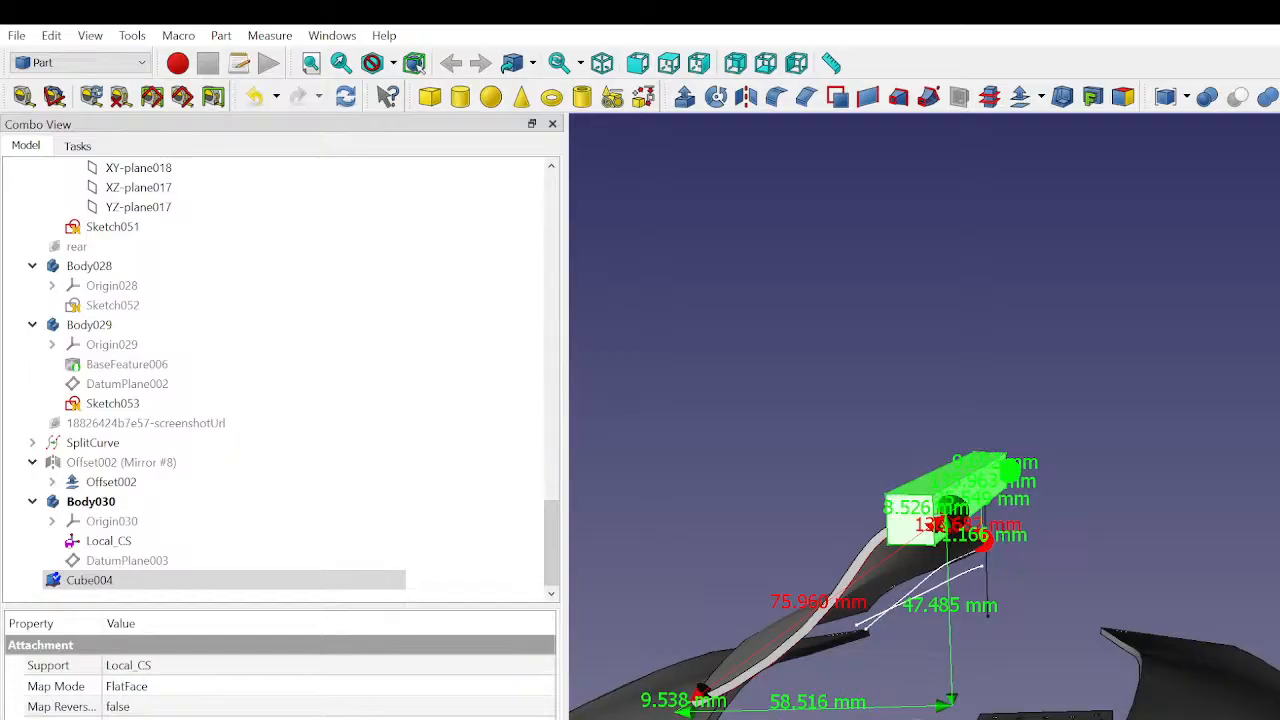
key("Up")
key("Up")
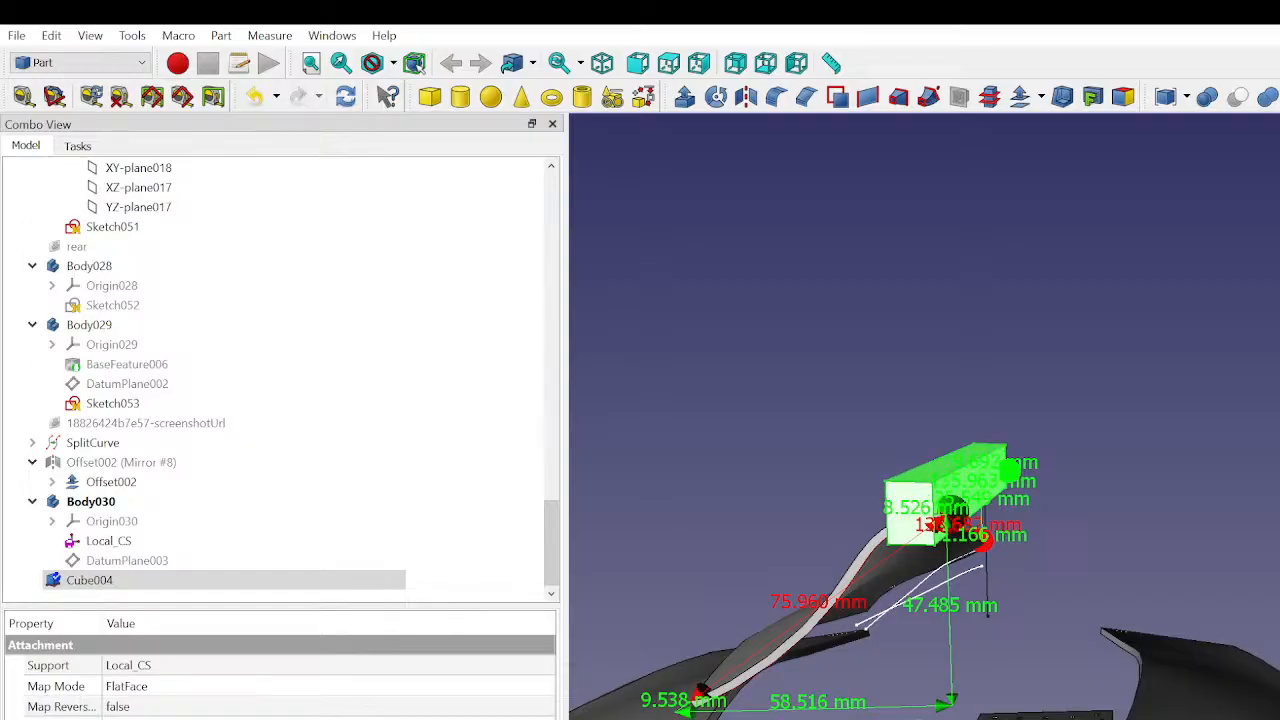
key("Up")
key("Up")
key("Up")
key("Up")
key("Up")
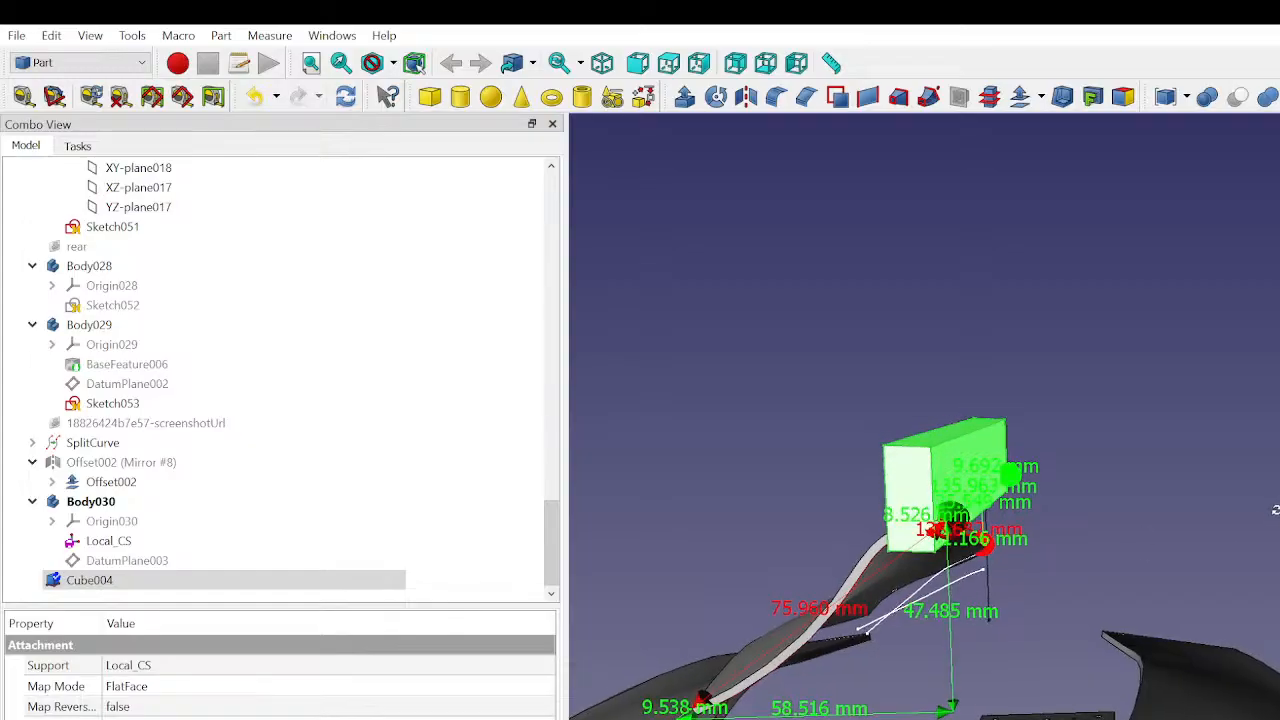
scroll(1120, 529, "up", 8)
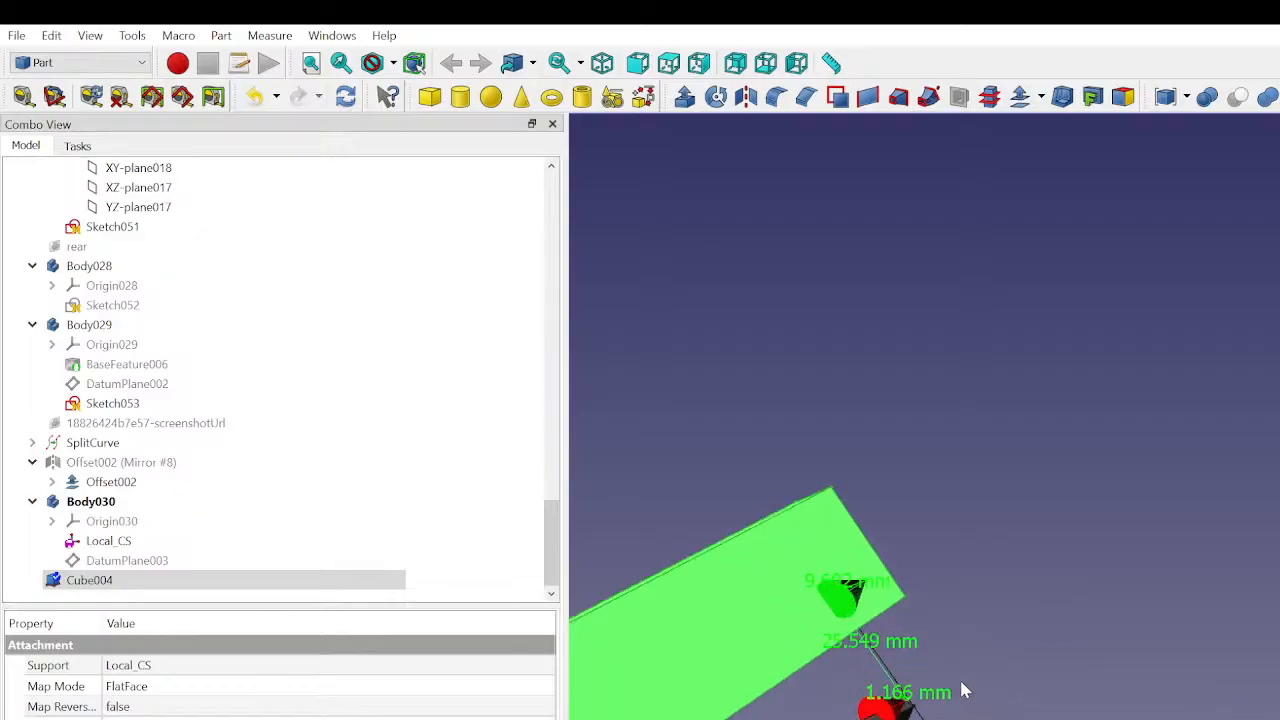
middle_click_drag(946, 682, 924, 709)
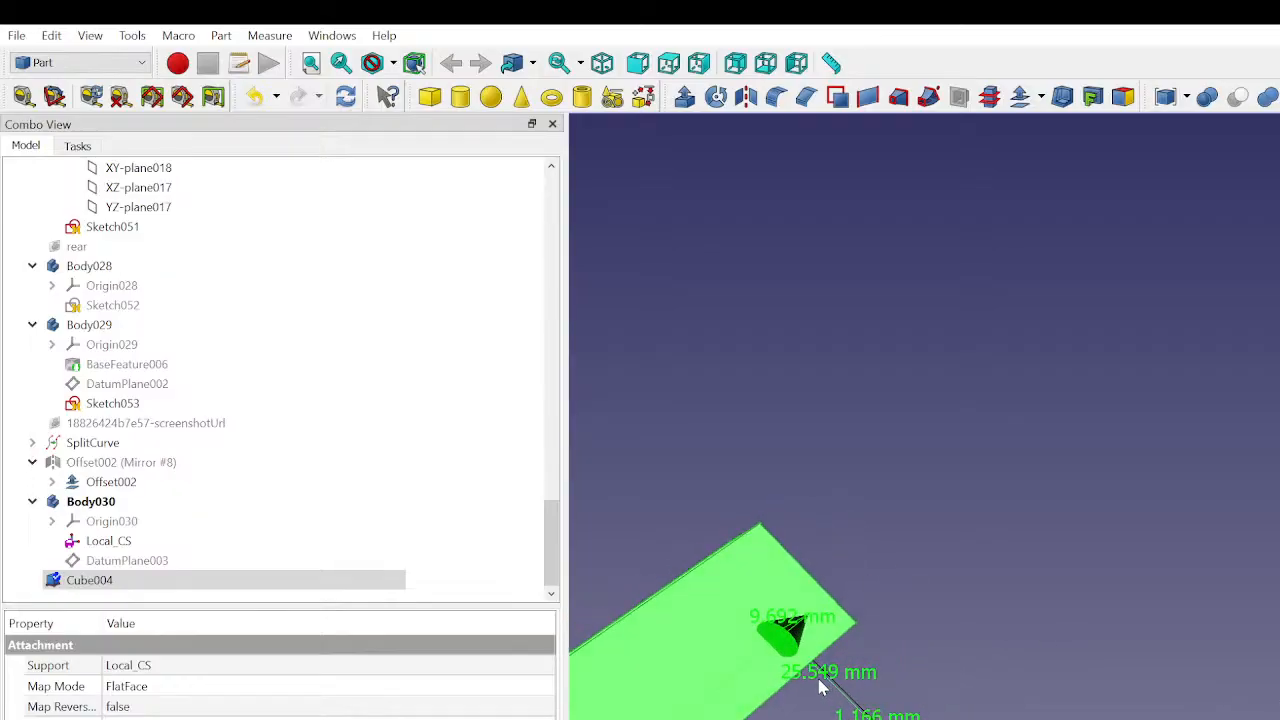
middle_click_drag(823, 689, 880, 620)
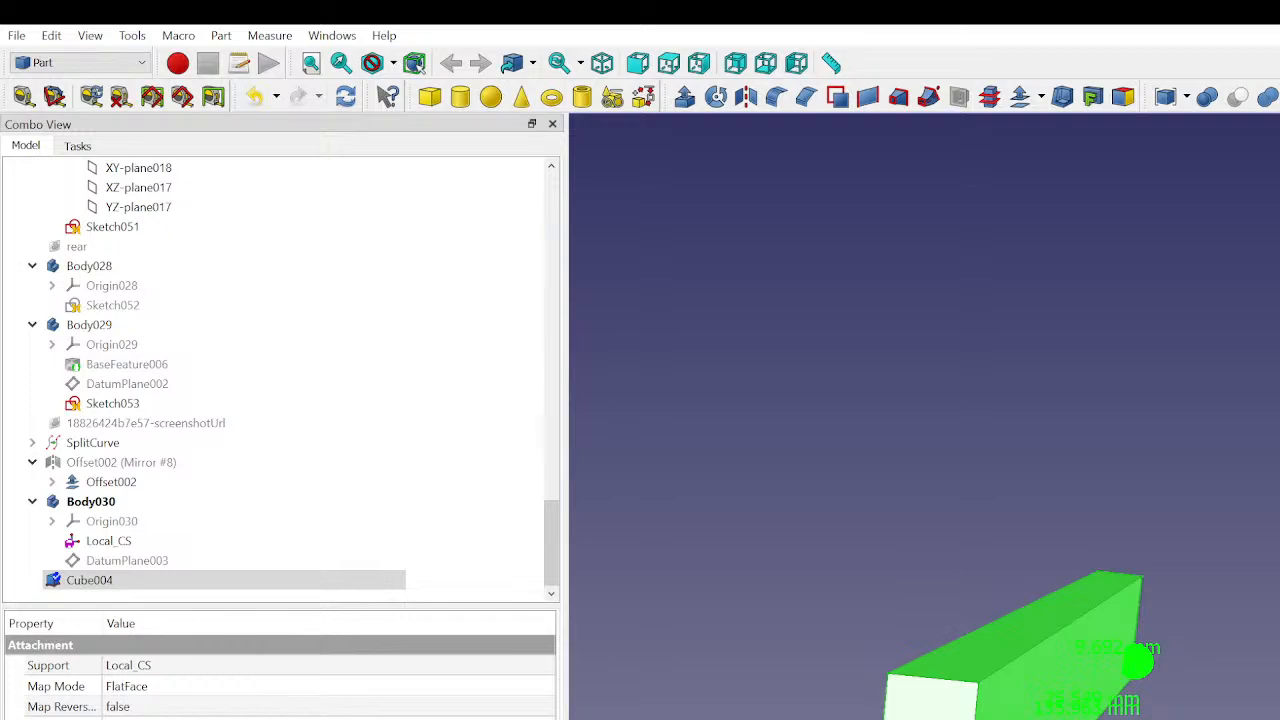
scroll(808, 712, "down", 3)
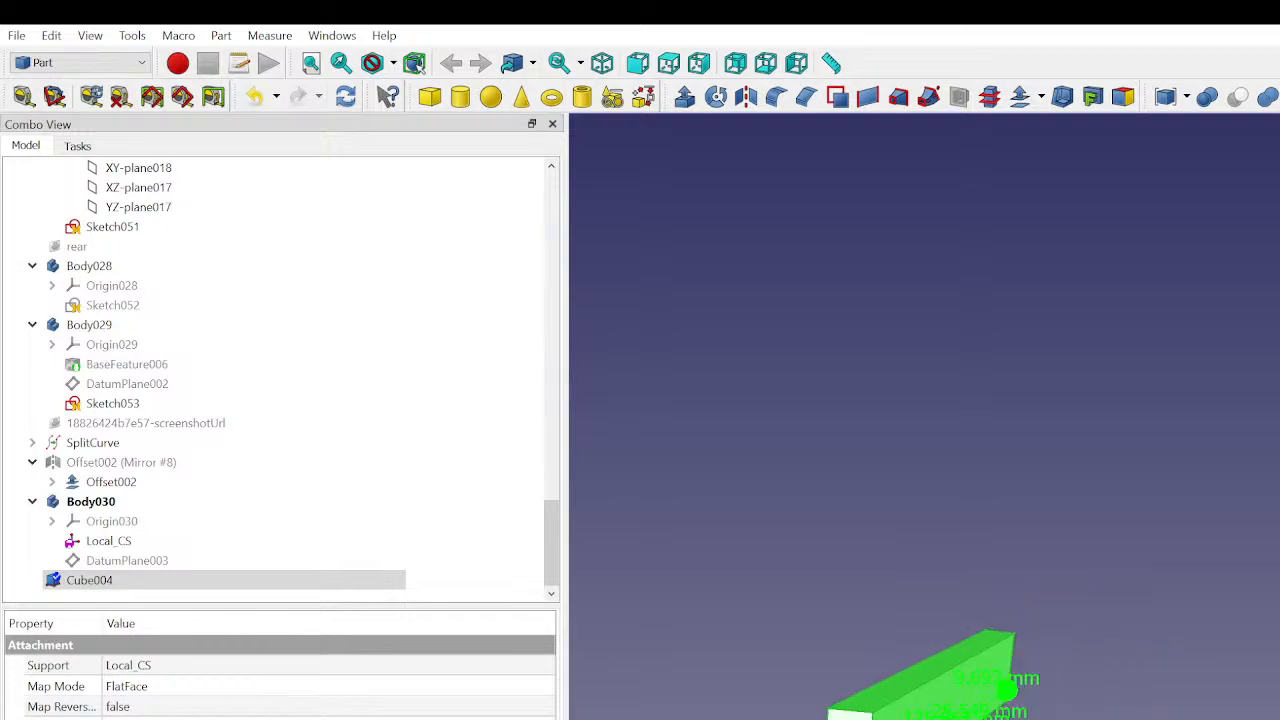
mouse_move(808, 712)
middle_mouse_down()
mouse_move(877, 711)
mouse_move(871, 697)
mouse_move(812, 698)
mouse_move(796, 717)
middle_mouse_up()
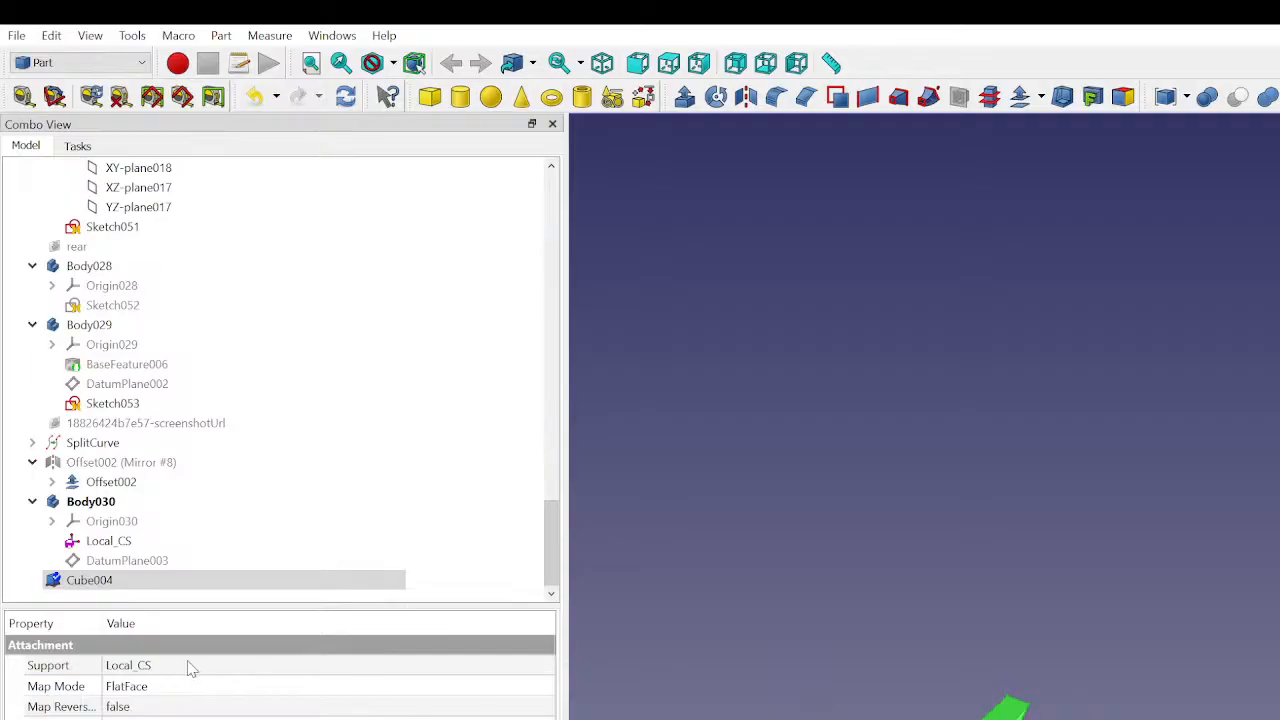
- Lower the cube through its attachment offset so it hangs below the upper curved panel with its top at the panel's edge
left_click(64, 718)
left_click(64, 719)
scroll(328, 718, "down", 8)
key("space")
middle_click_drag(992, 717, 1204, 562)
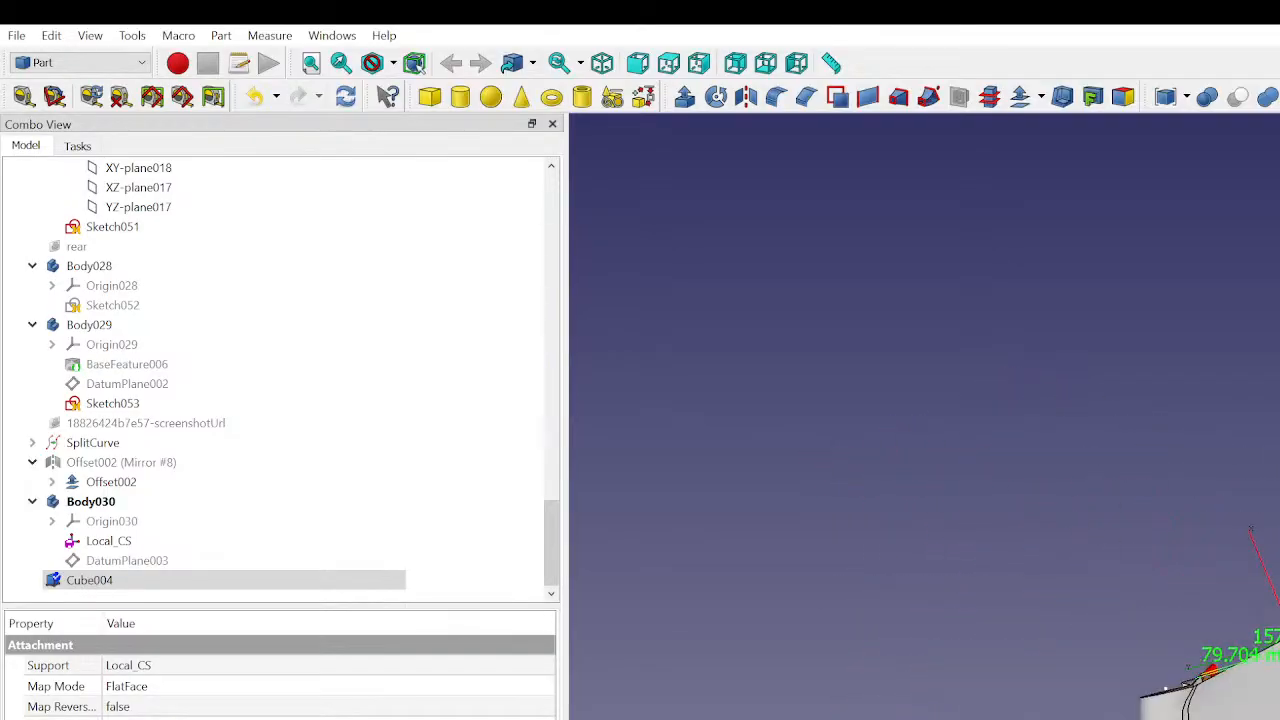
middle_click_drag(1270, 716, 1279, 625)
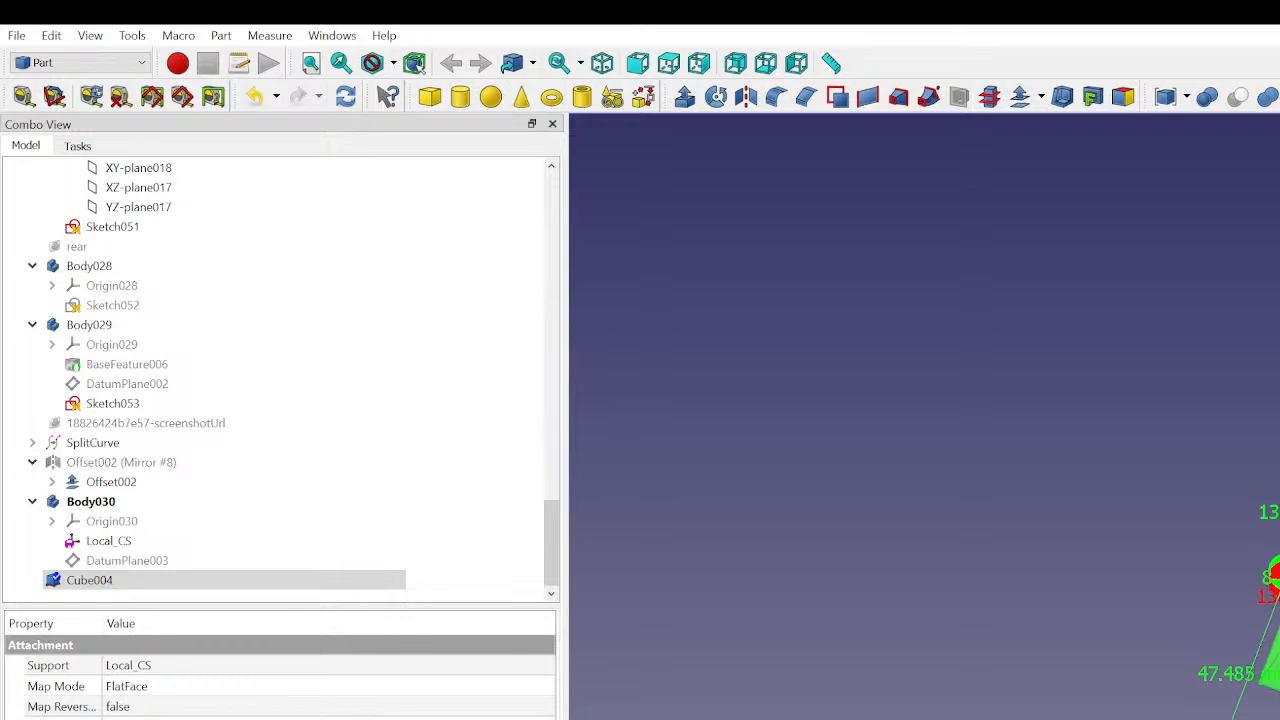
key("Down")
key("Up")
key("Down")
key("Up")
key("Up")
key("Up")
key("Up")
key("Up")
middle_click_drag(924, 498, 1086, 457)
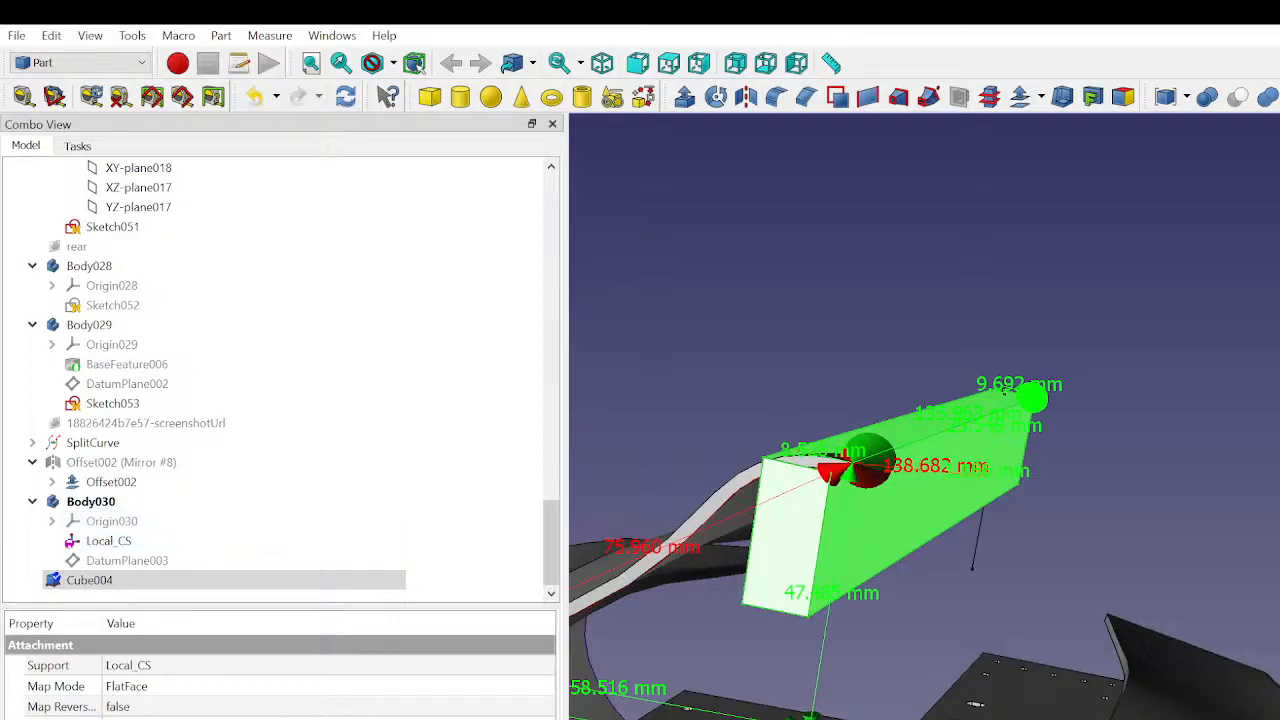
- Reduce the cube's thickness step by step so it becomes a thin upright plate under the panel's end
key("Down")
key("Down")
key("Down")
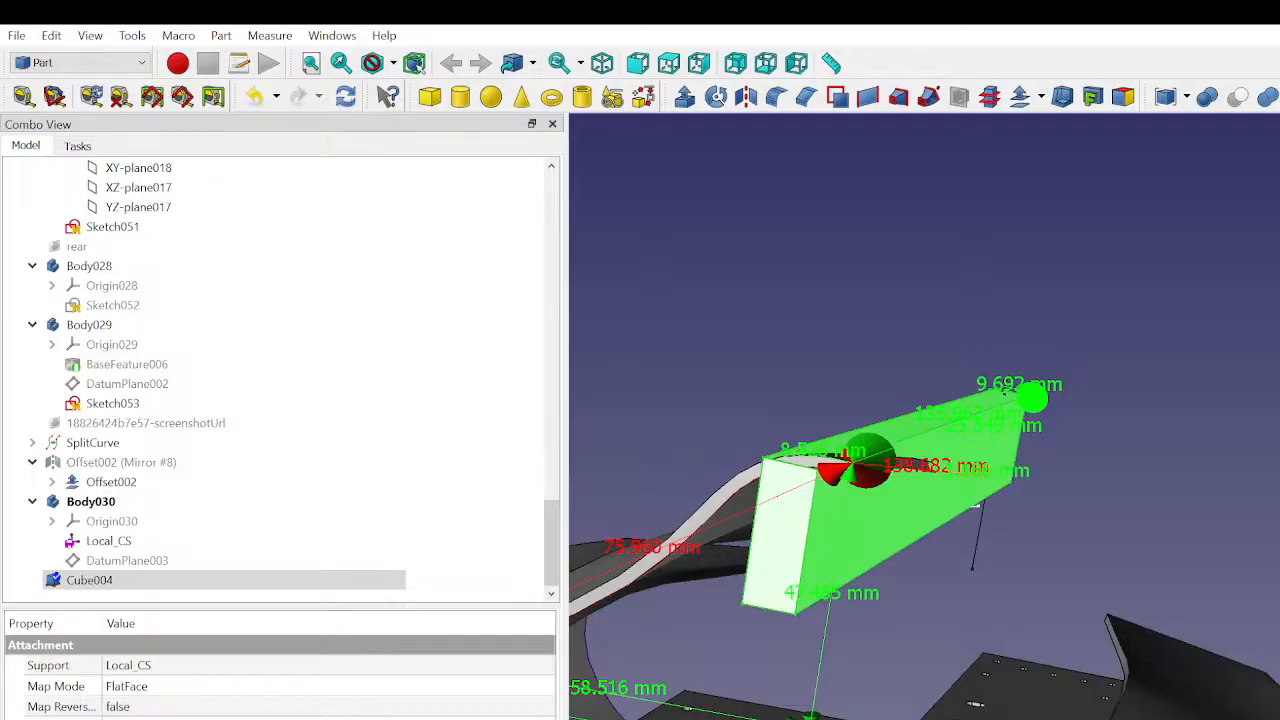
key("Down")
key("Down")
key("Down")
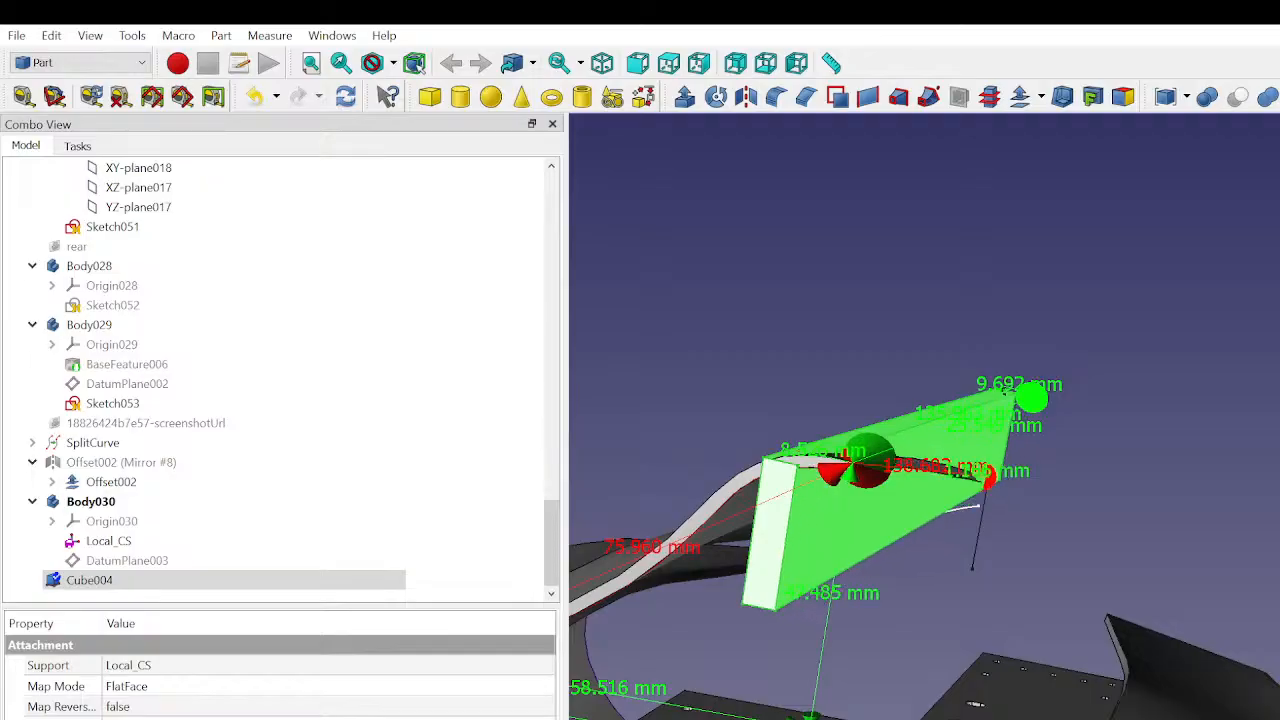
left_click(722, 351)
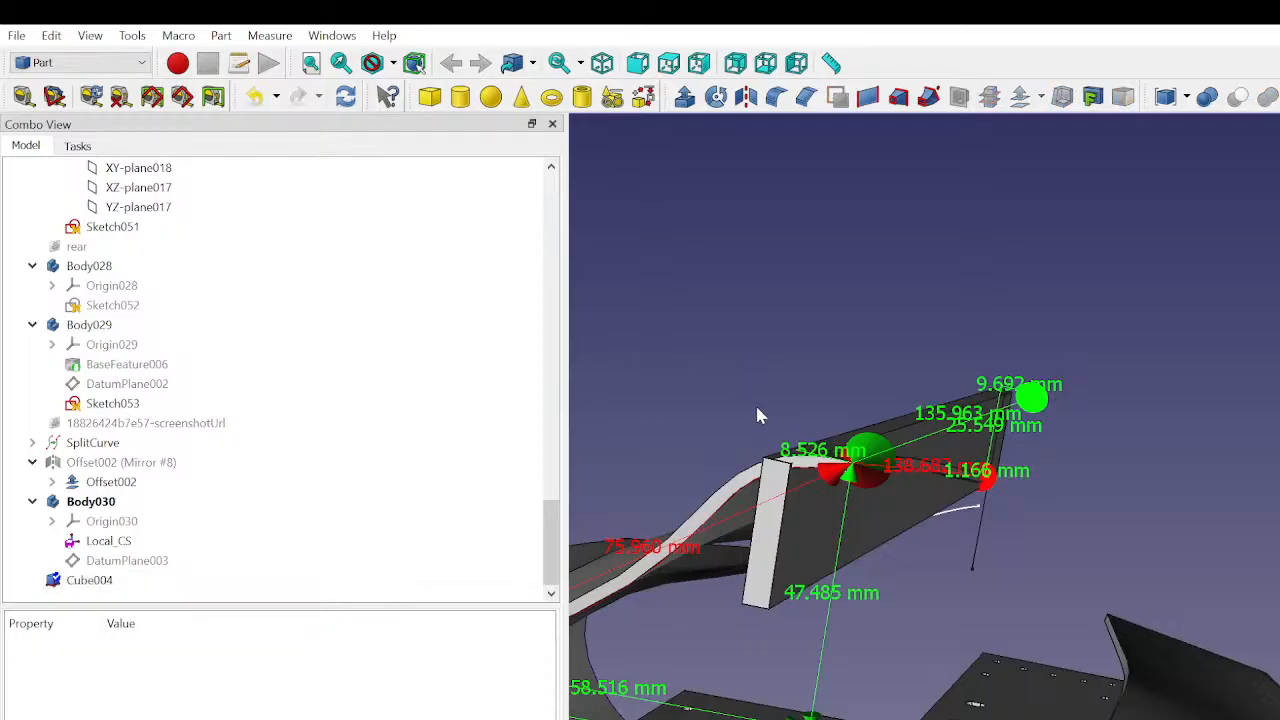
left_click(90, 580)
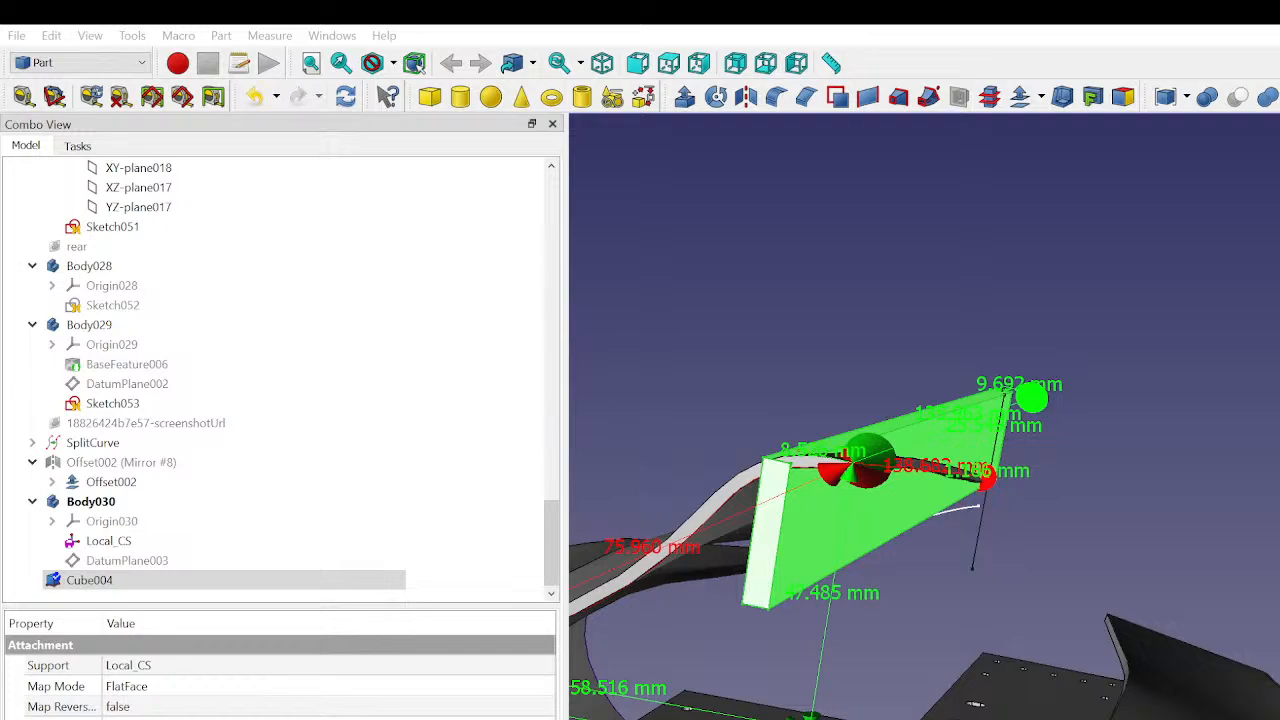
key("alt+Tab")
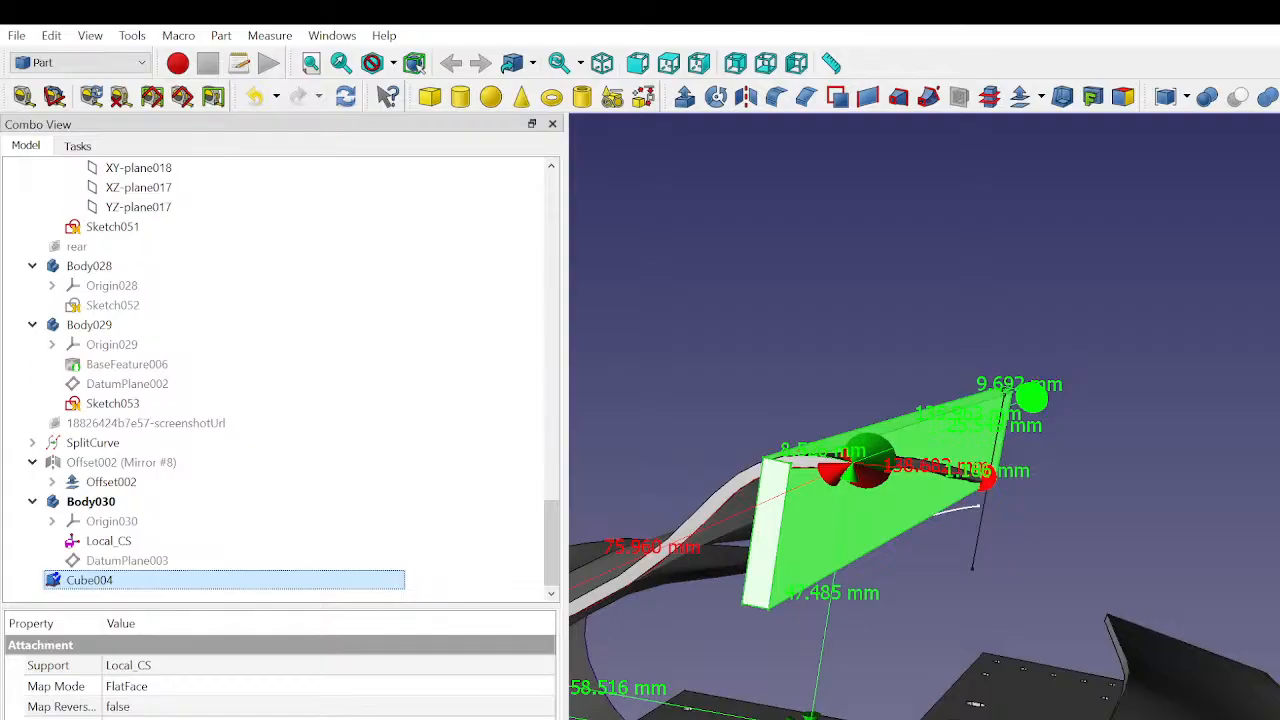
key("alt+Tab")
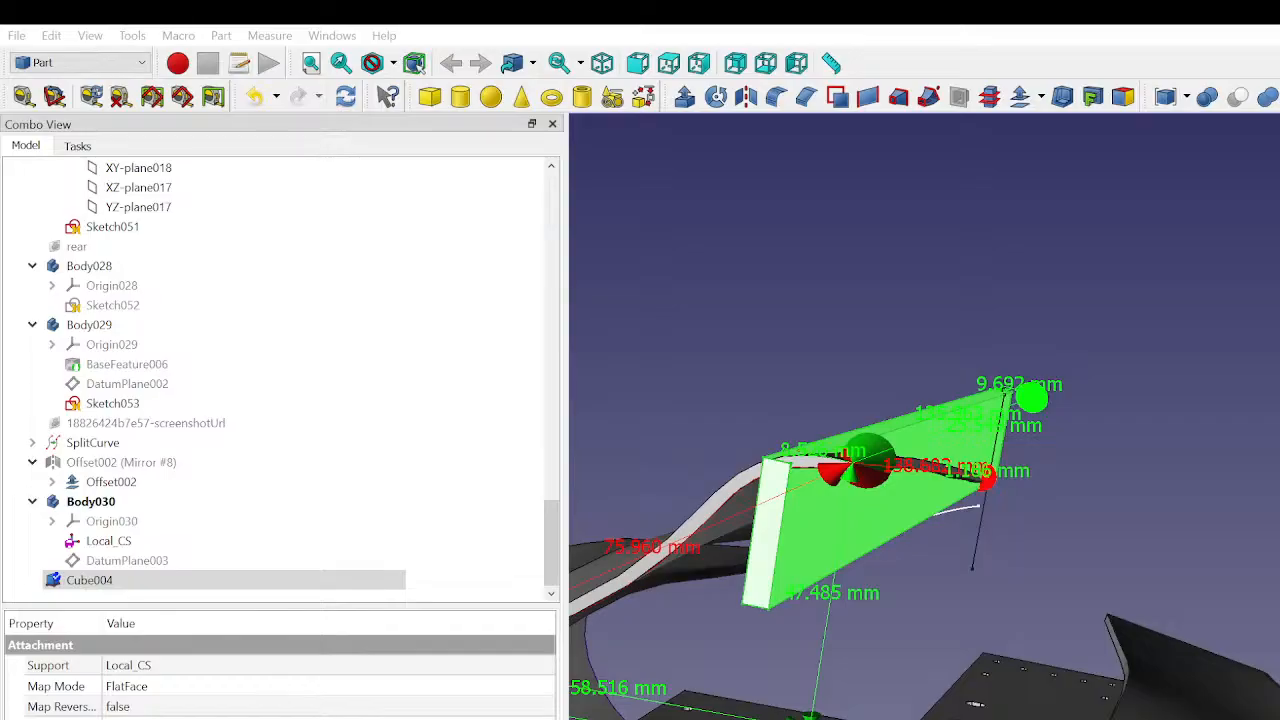
- Reposition the plate-shaped cube slightly farther from the large body shell at the upper curved panel's end
left_click(972, 597)
middle_click_drag(972, 597, 1034, 572)
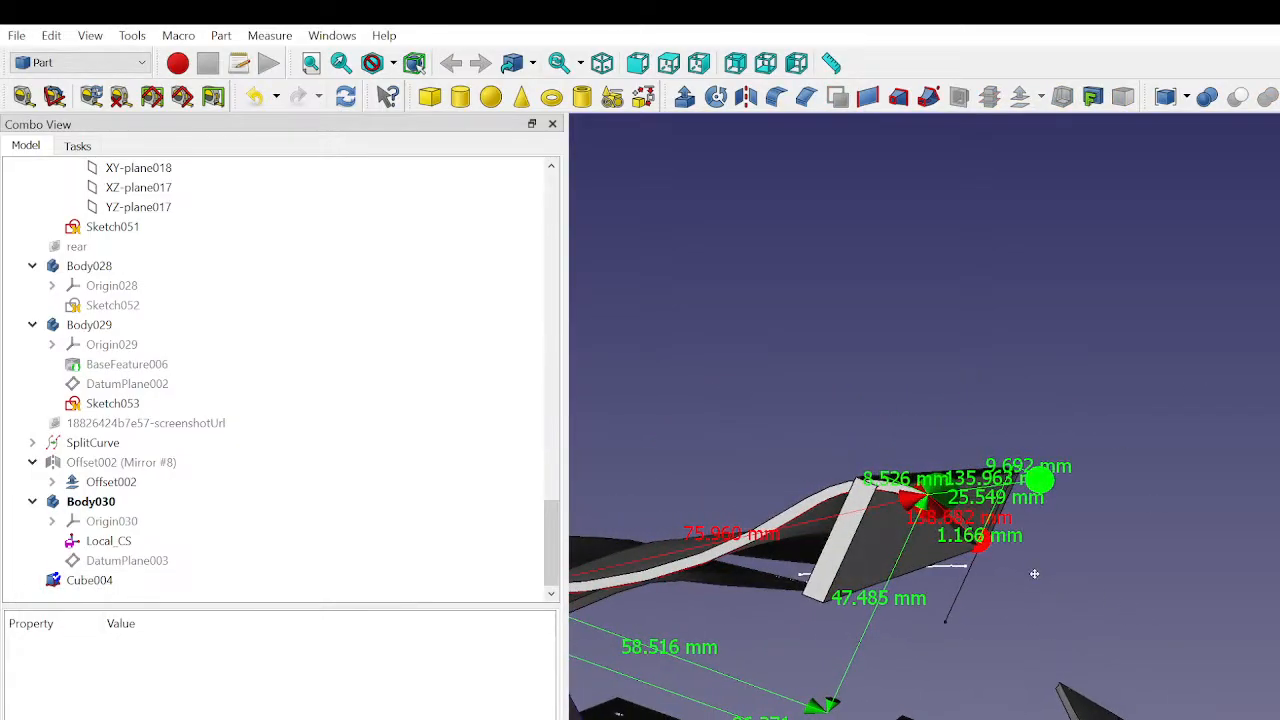
scroll(882, 582, "up", 1)
middle_click_drag(890, 541, 1085, 625)
middle_click_drag(1071, 550, 1200, 716)
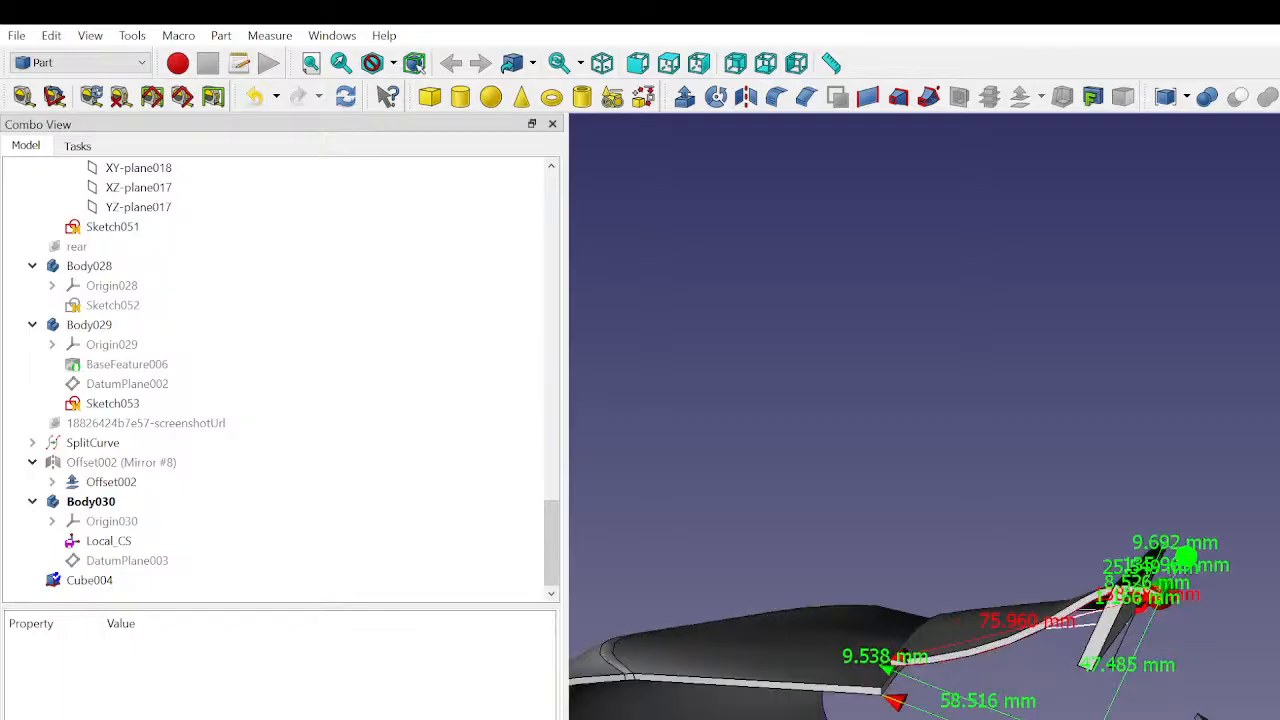
left_click(255, 582)
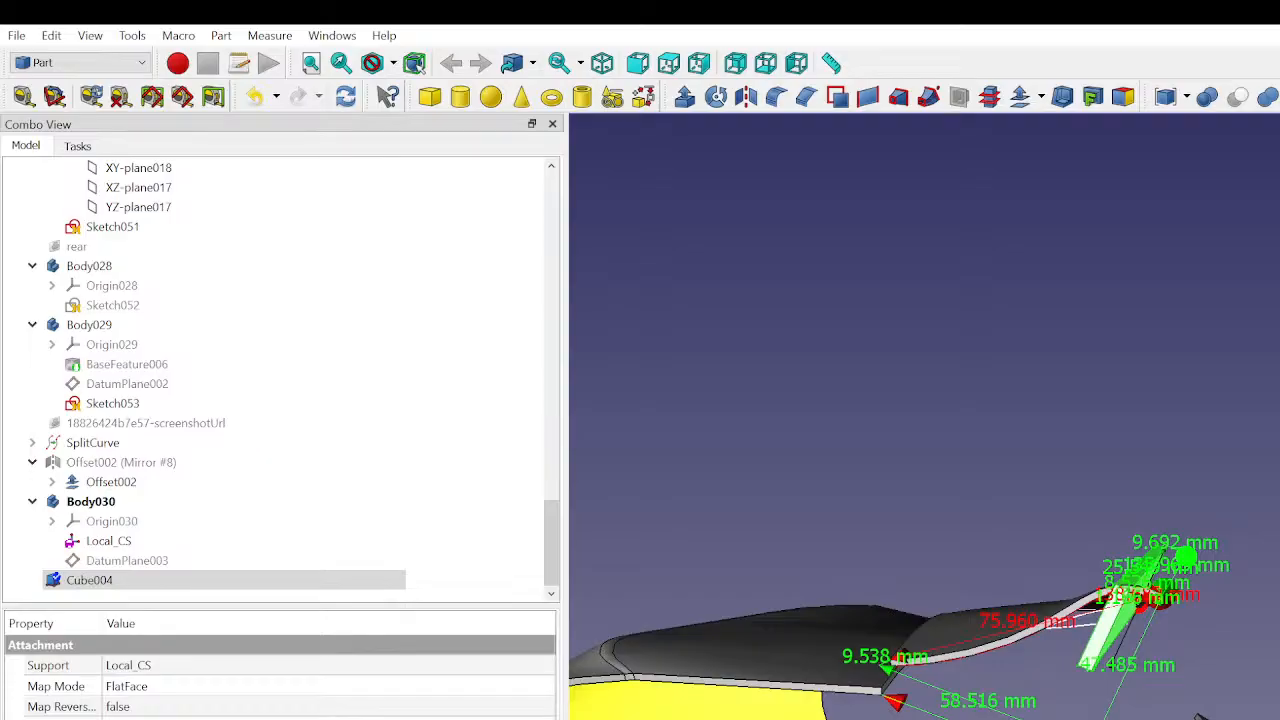
key("Return")
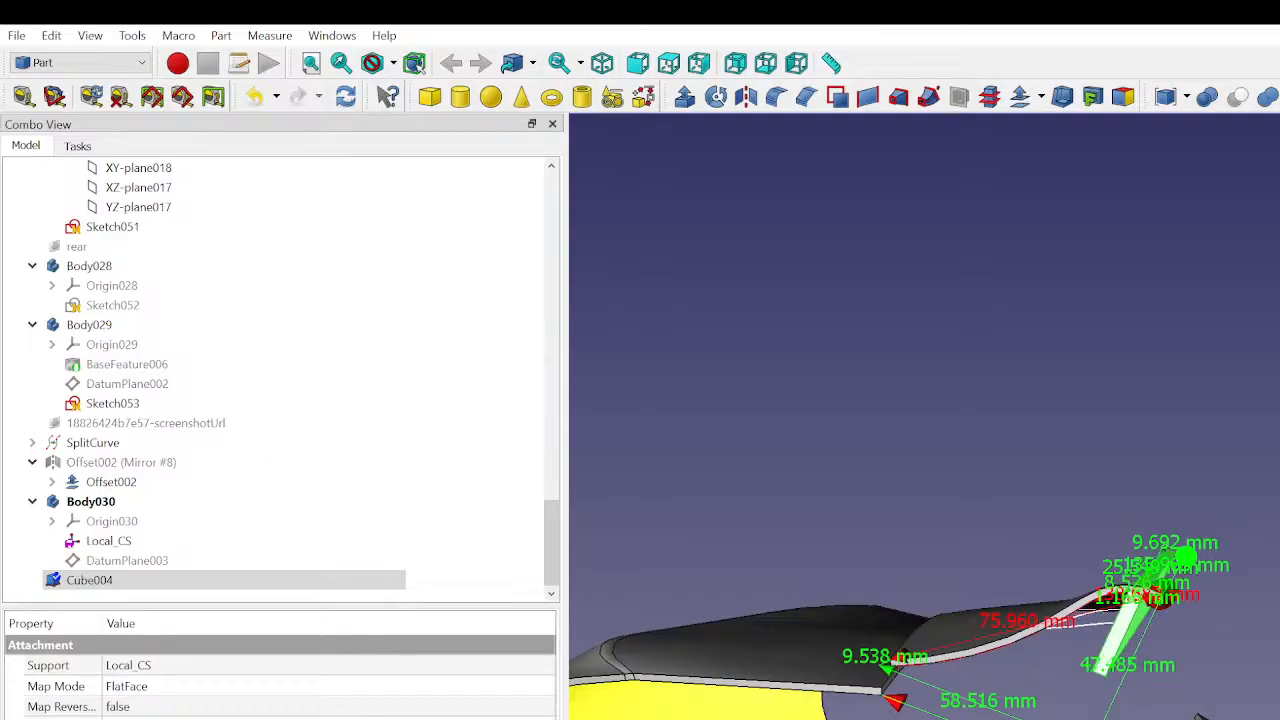
- Fine-tune the thin cube's placement in small increments, bringing its lower edge closer to the body shell, and check its fit under the panel
middle_click_drag(924, 416, 965, 435)
scroll(960, 690, "up", 4)
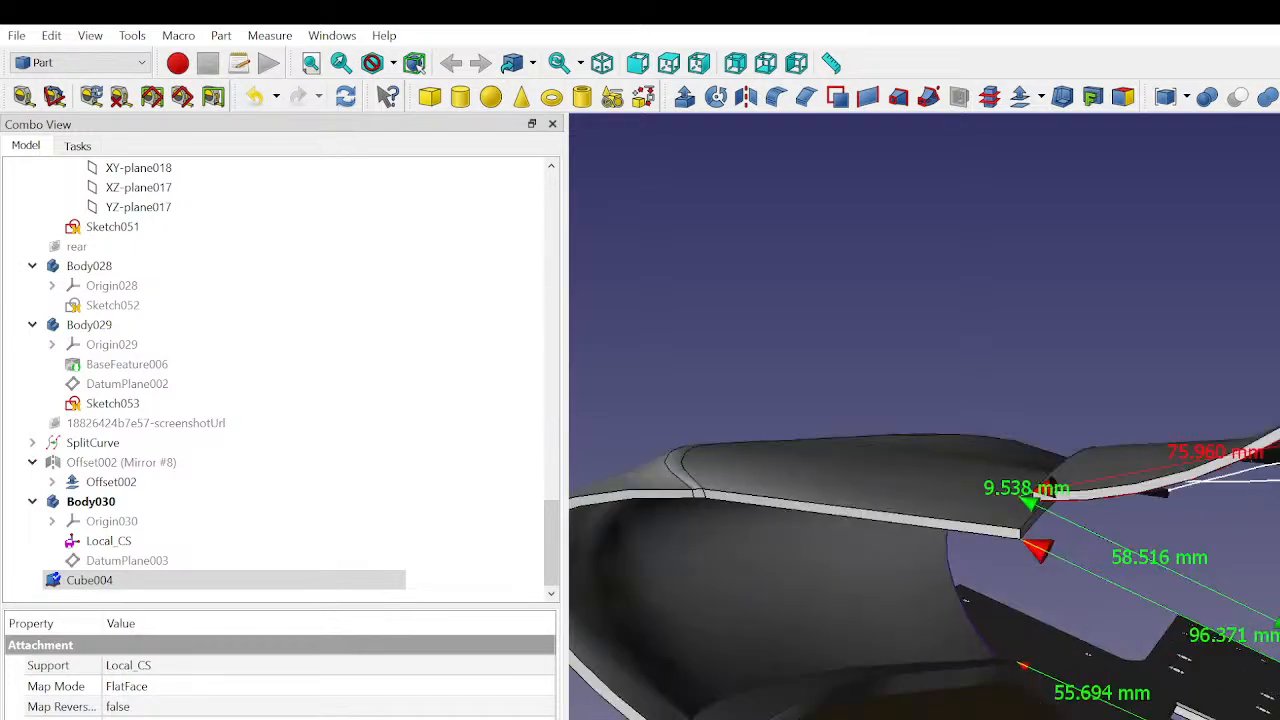
middle_click_drag(1080, 600, 1020, 625)
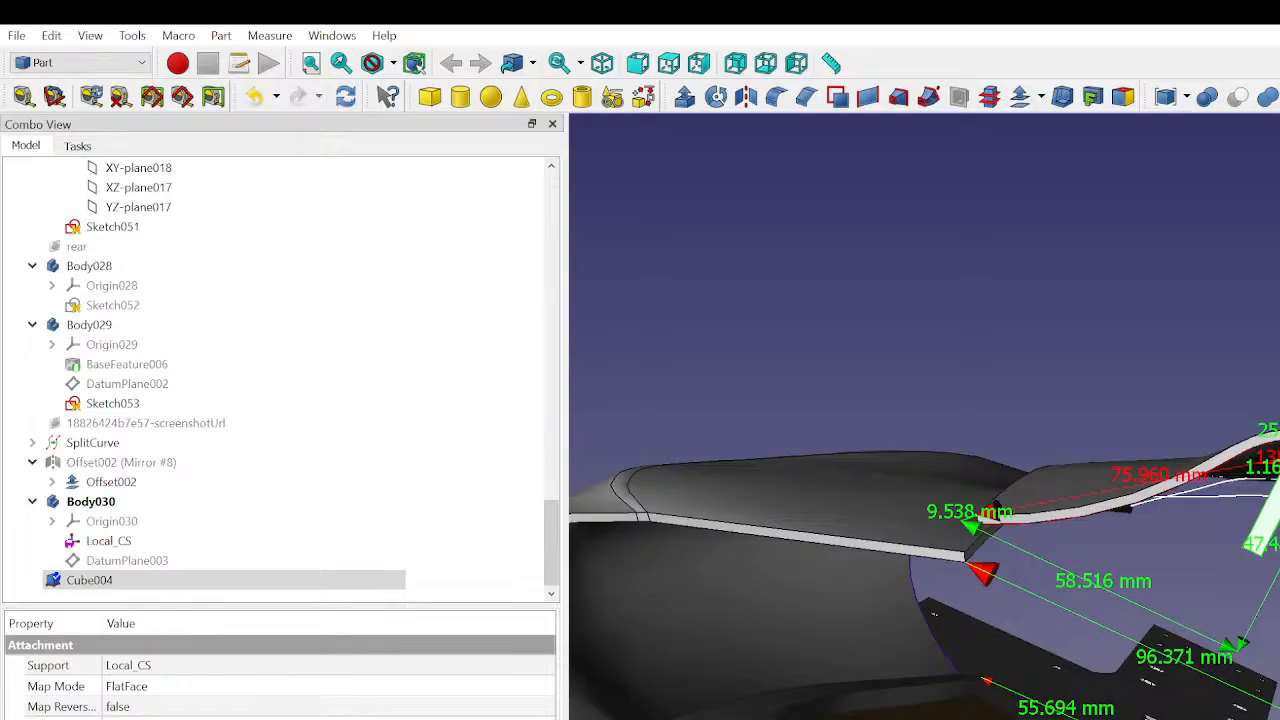
key("Up")
key("Up")
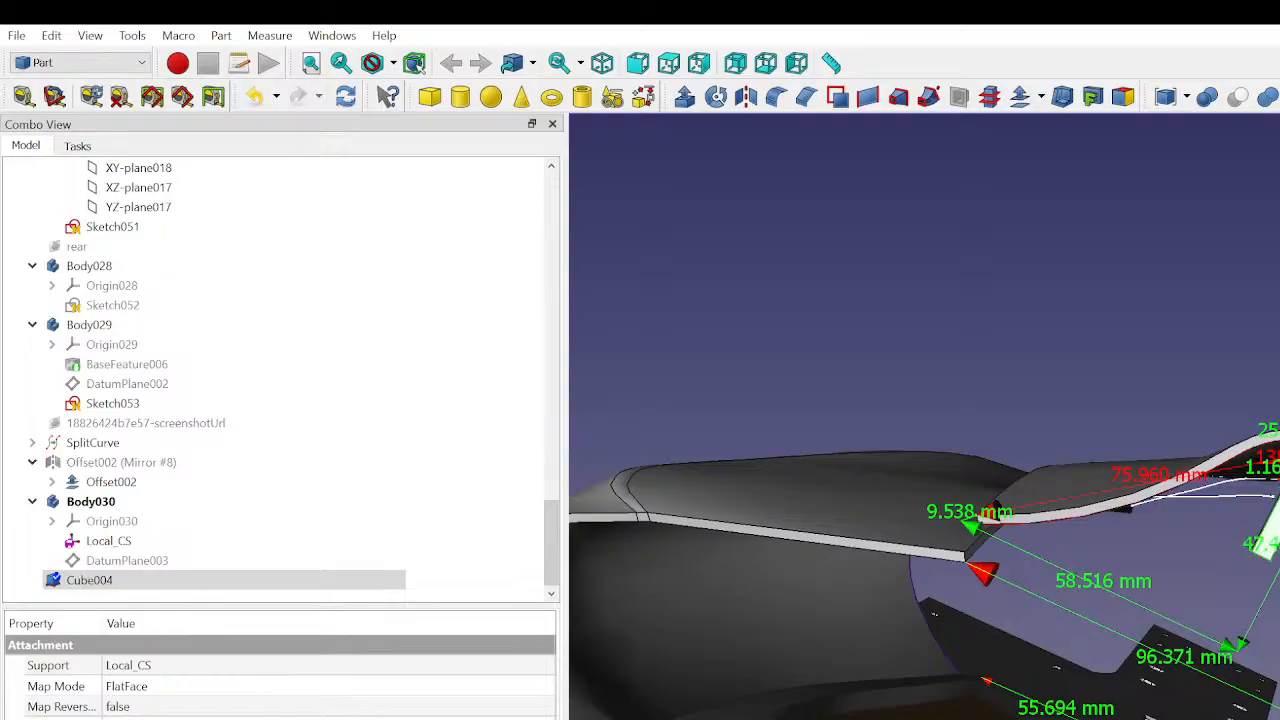
key("Down")
key("Down")
key("Down")
key("Down")
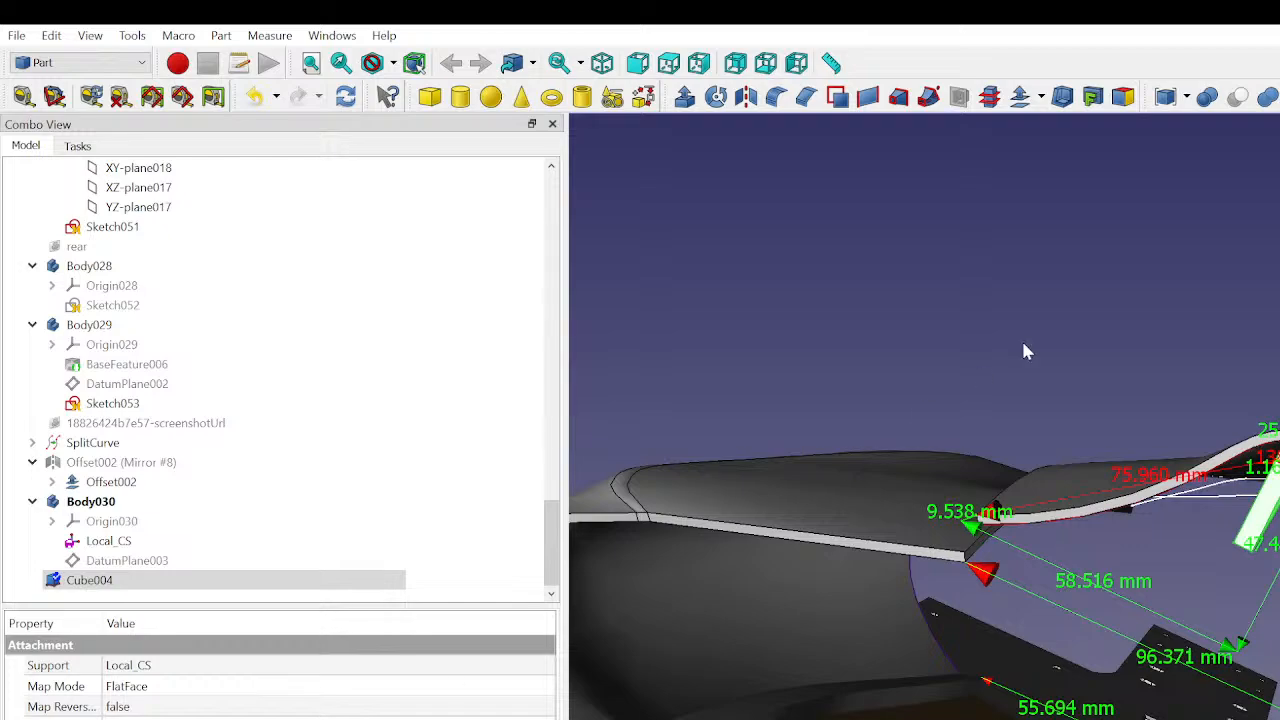
left_click(1218, 363)
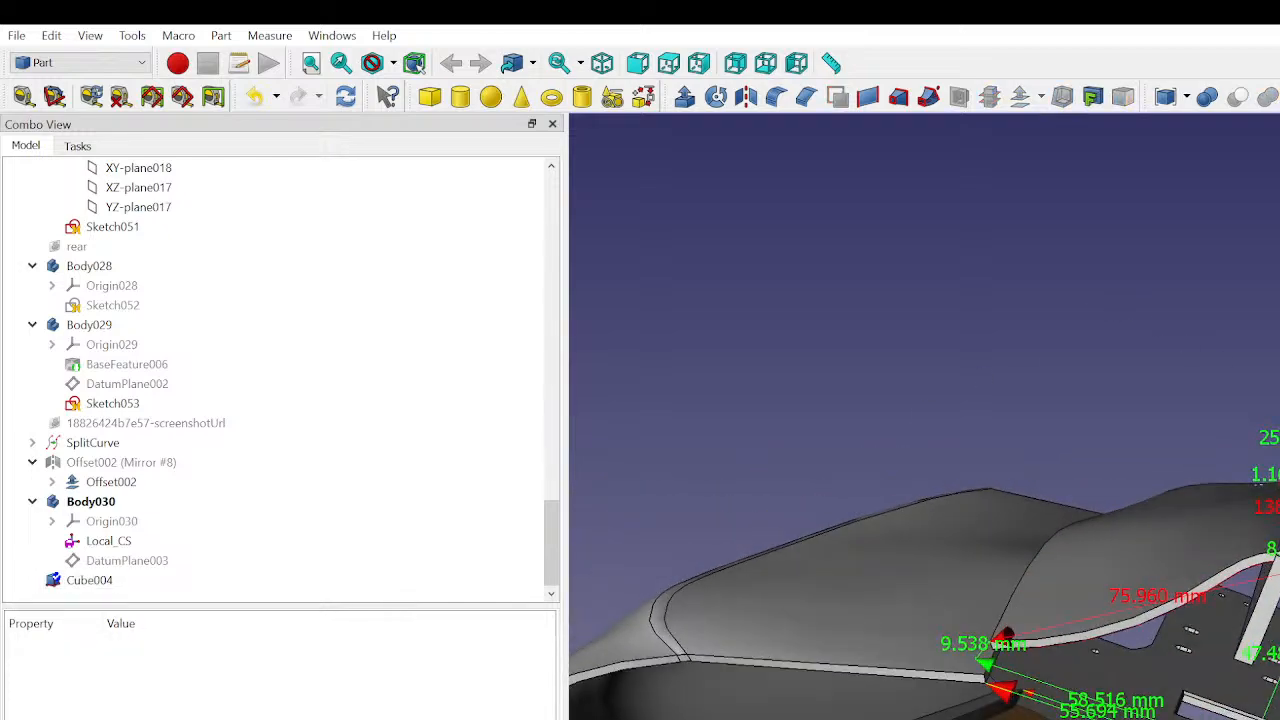
left_click(72, 582)
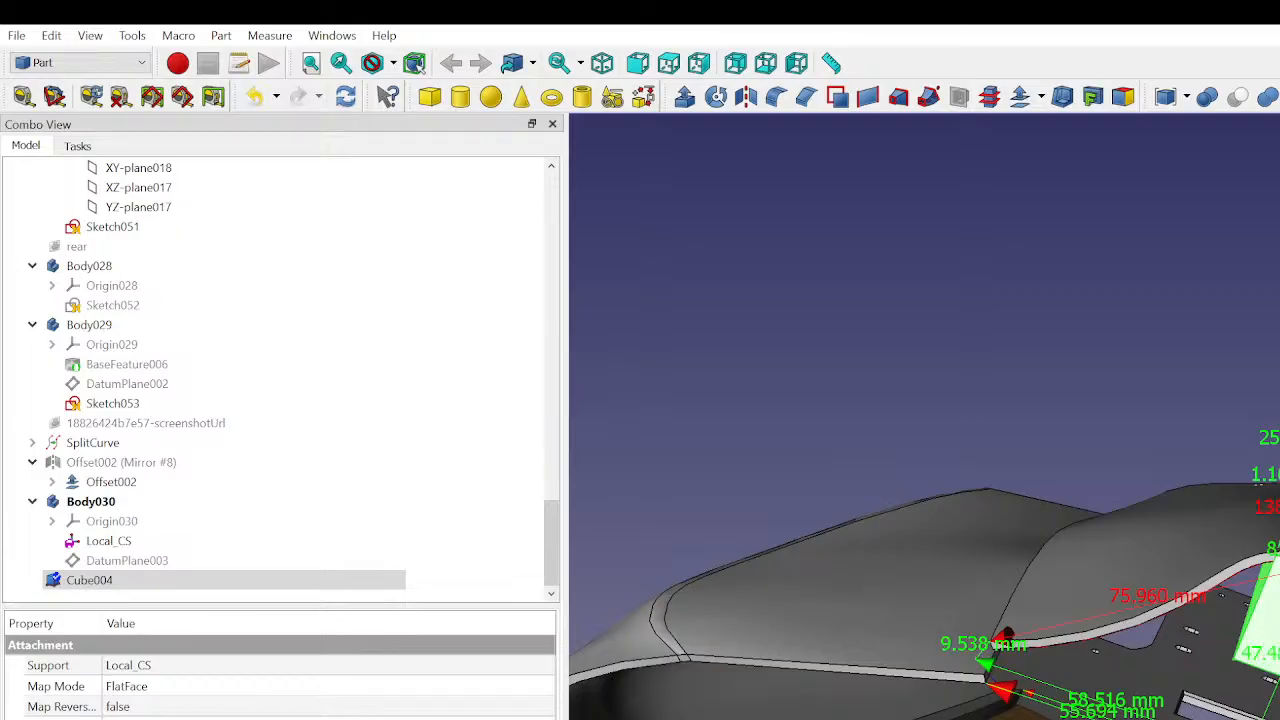
left_click(983, 347)
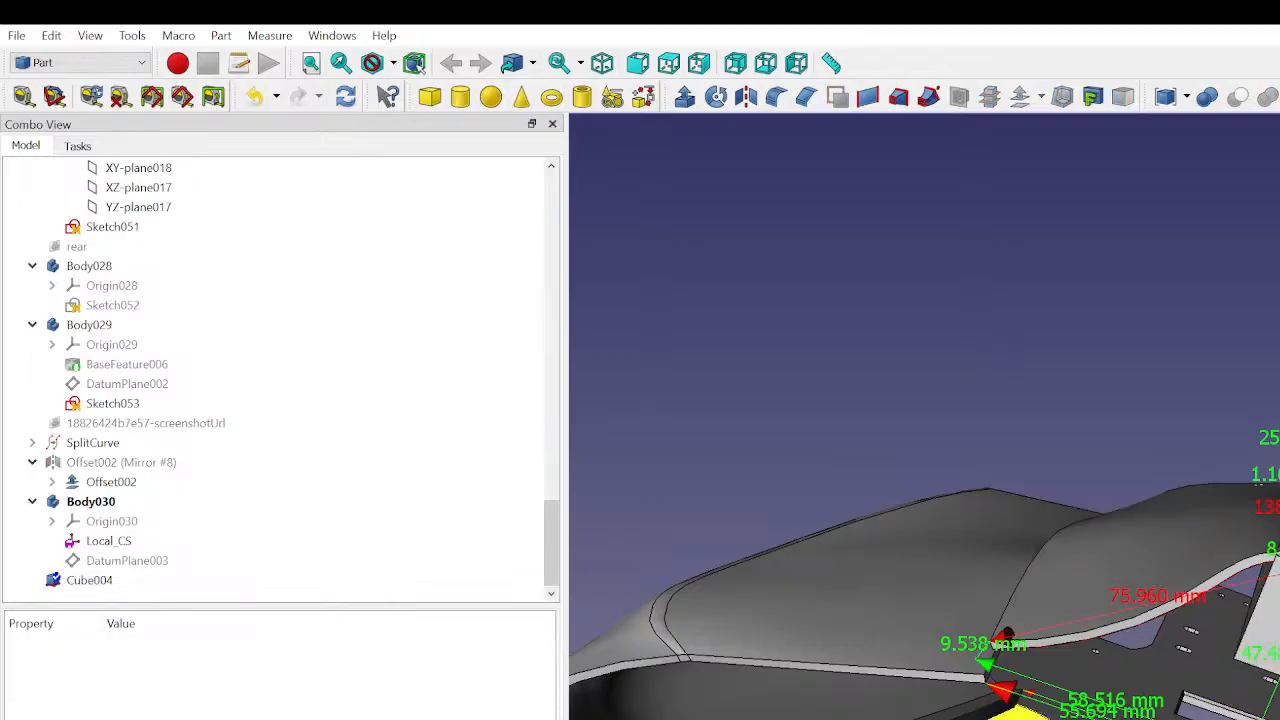
- Measure the distance between the flat mounting plate and the lower edge of the cube under the upper curved panel
left_click(24, 96)
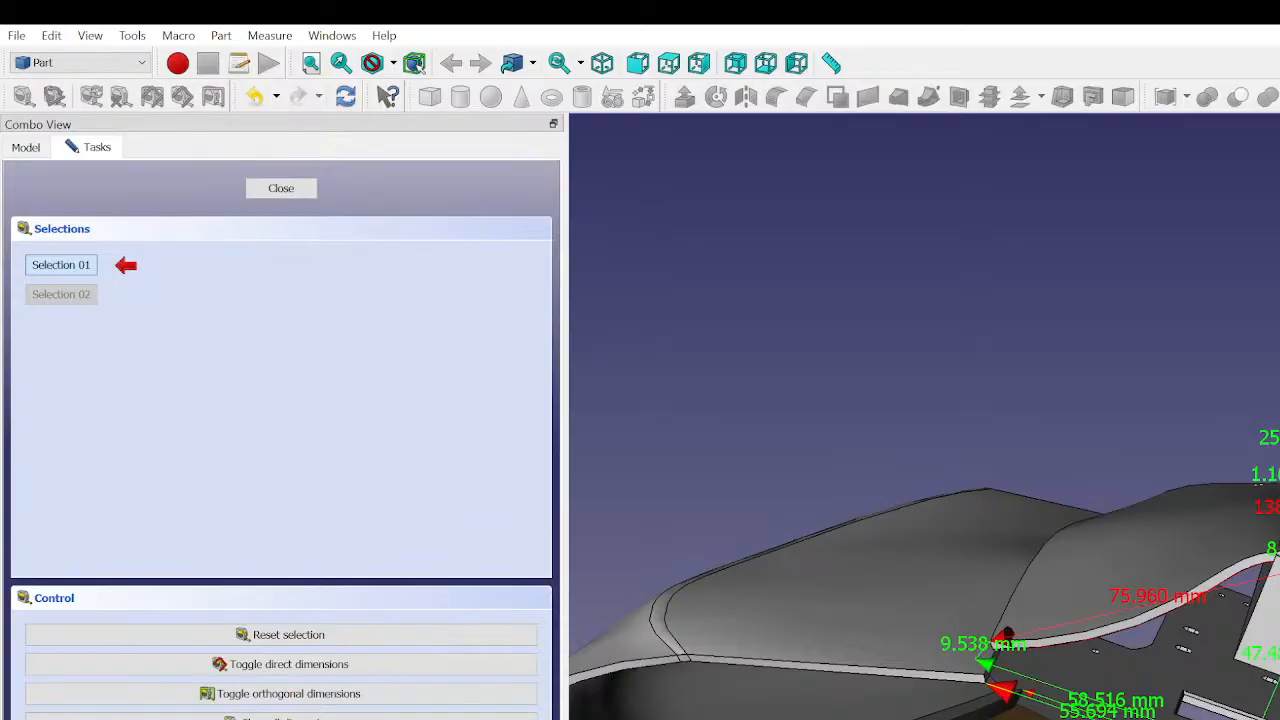
left_click(1012, 715)
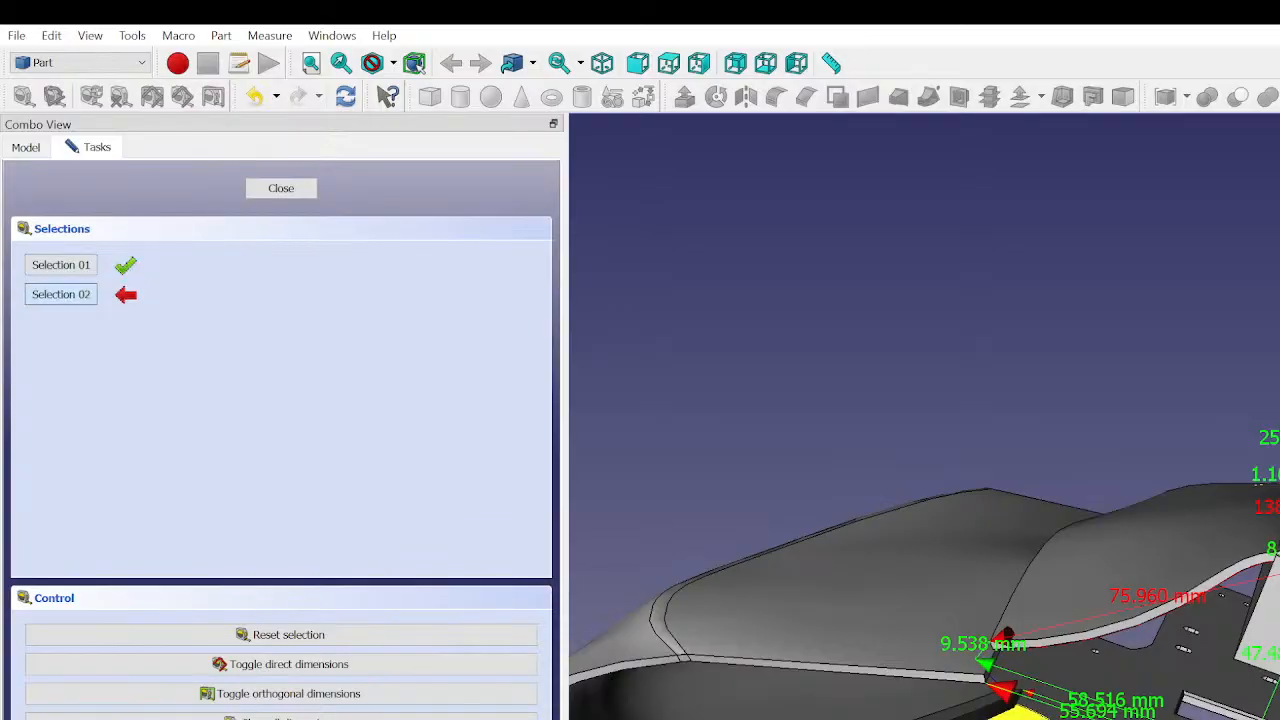
left_click(1237, 668)
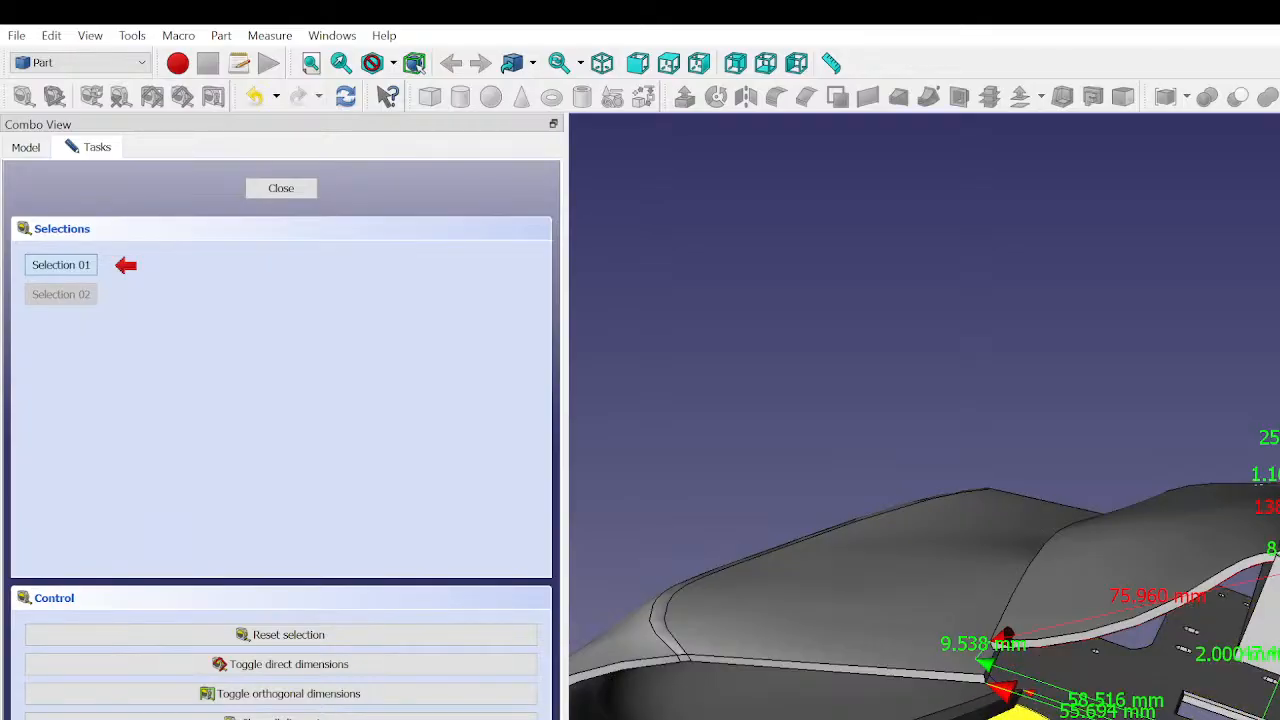
- Examine the new measurement and the gap around the cube's lower edge from several angles, and close the measuring task
scroll(860, 625, "down", 3)
middle_click_drag(960, 640, 1012, 665)
scroll(1014, 664, "up", 8)
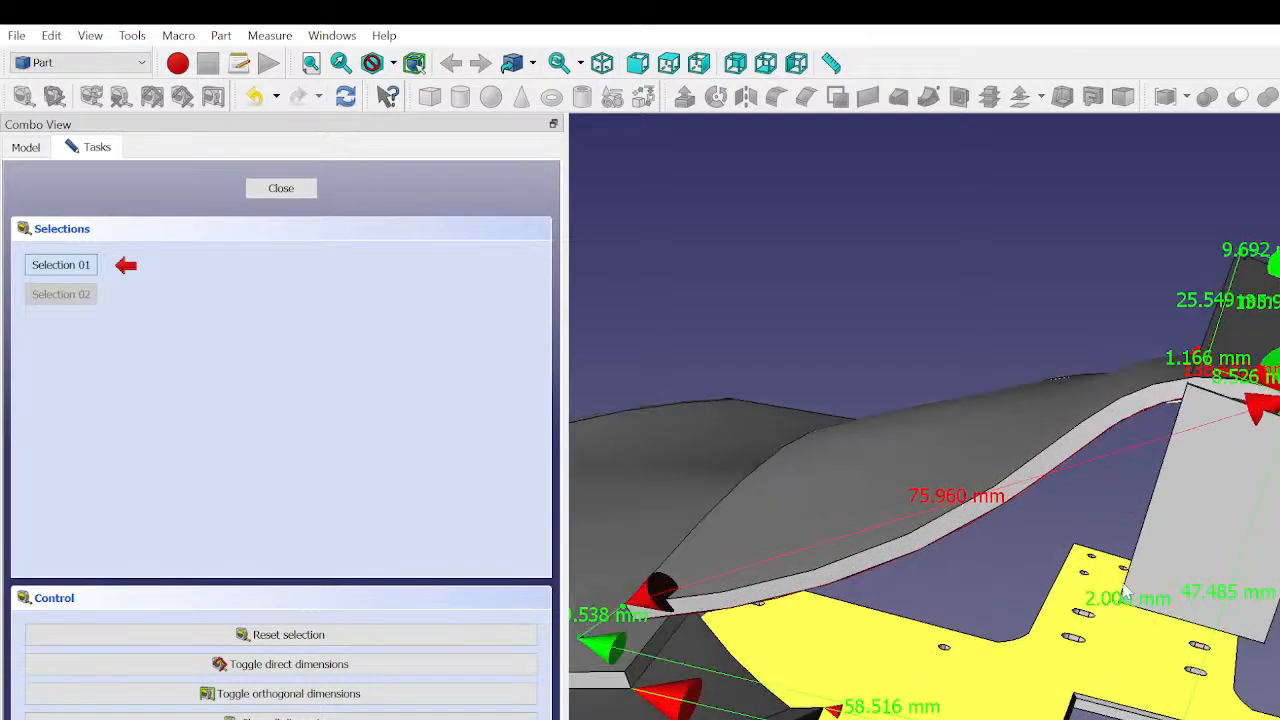
scroll(1150, 620, "up", 3)
scroll(1139, 681, "up", 5)
middle_click_drag(1139, 681, 1126, 636)
scroll(1146, 676, "down", 4)
scroll(1095, 690, "down", 7)
scroll(1093, 708, "up", 6)
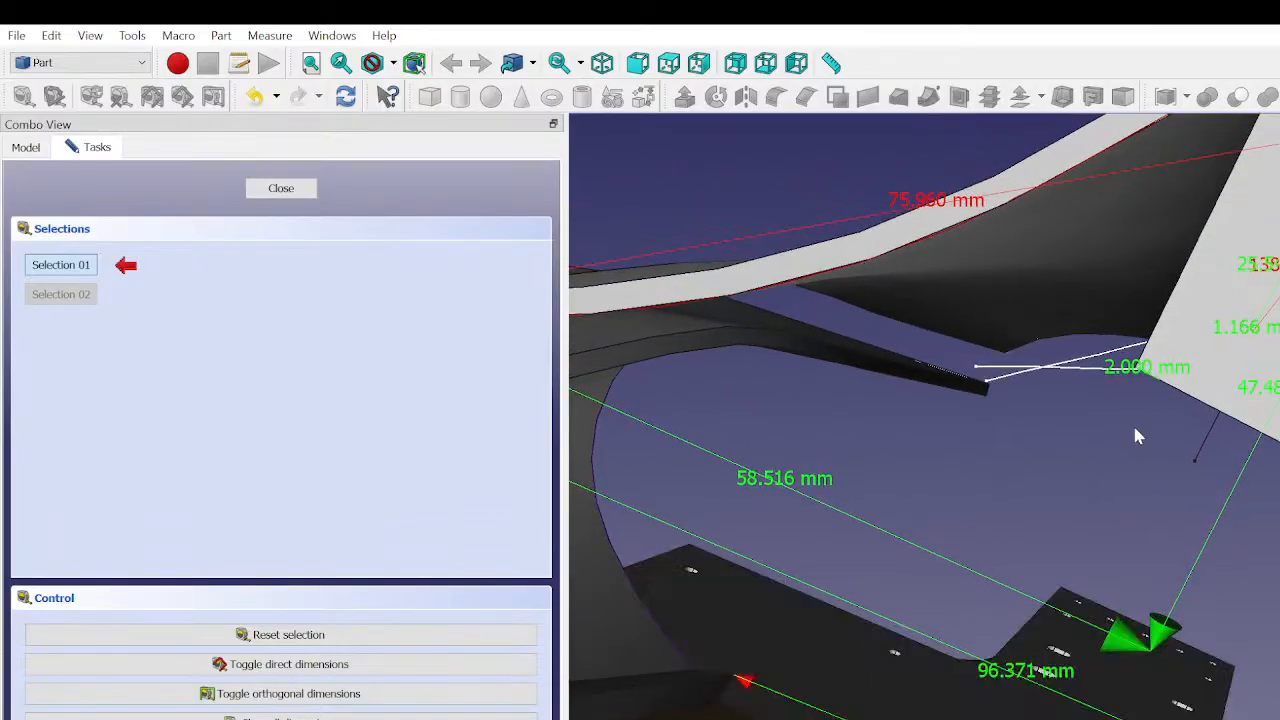
middle_click_drag(1135, 429, 1120, 580)
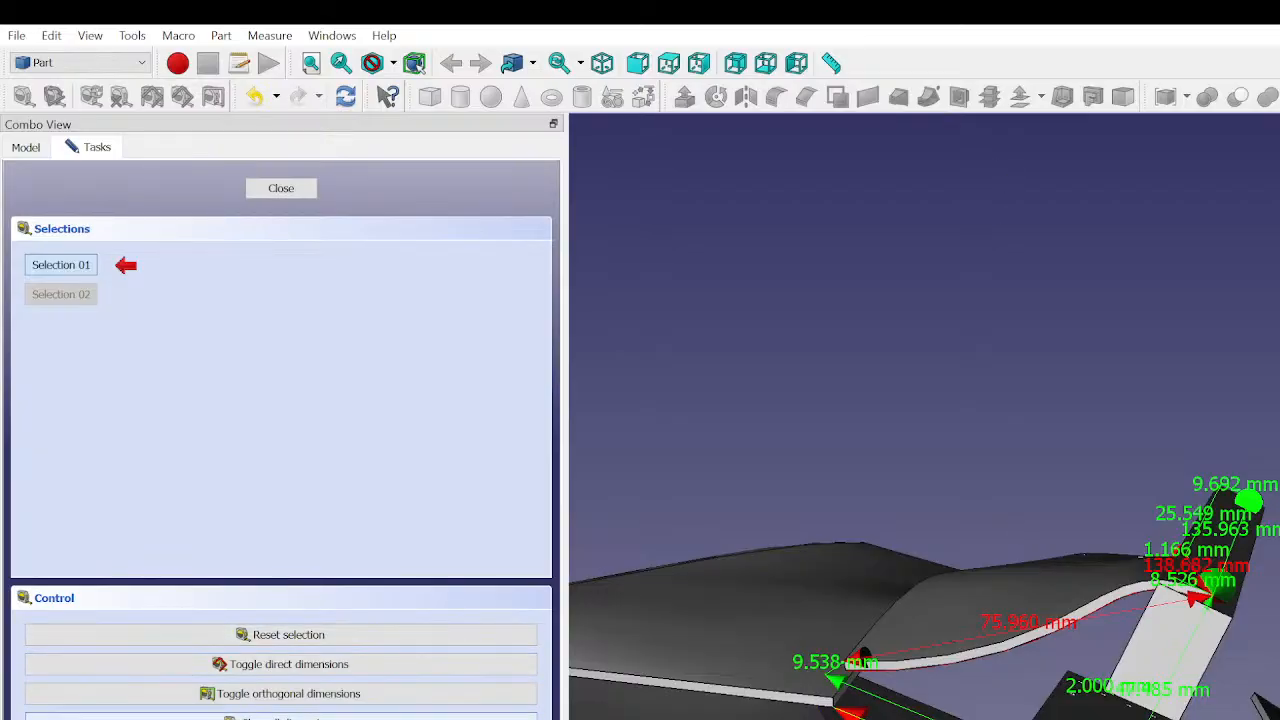
middle_click_drag(831, 437, 863, 491)
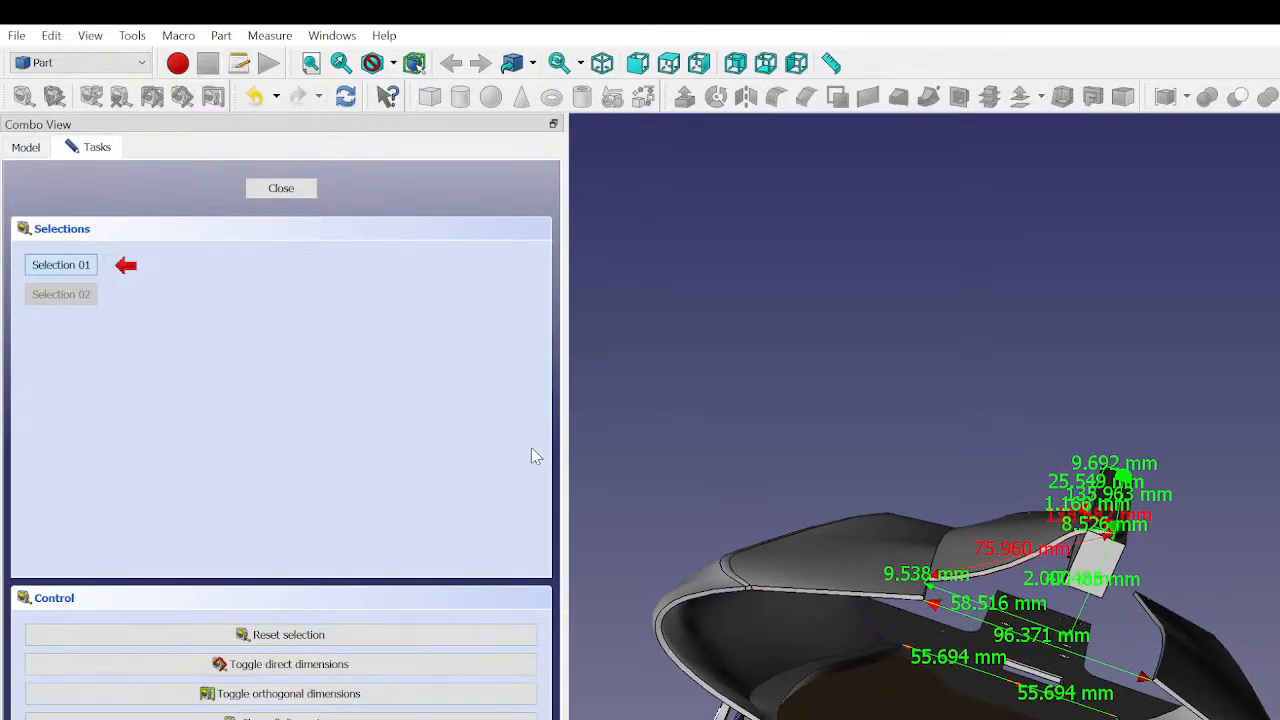
left_click(286, 192)
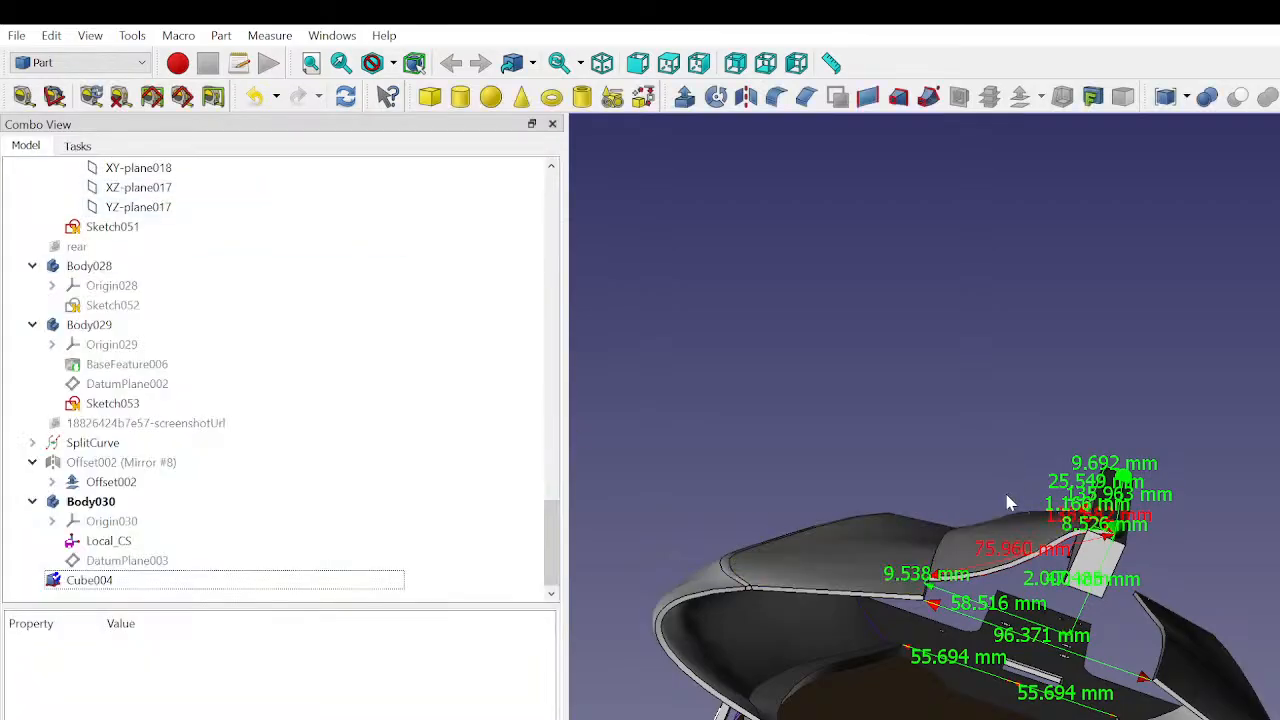
- Hide all measurement dimensions in the 3D view
scroll(1007, 503, "down", 1)
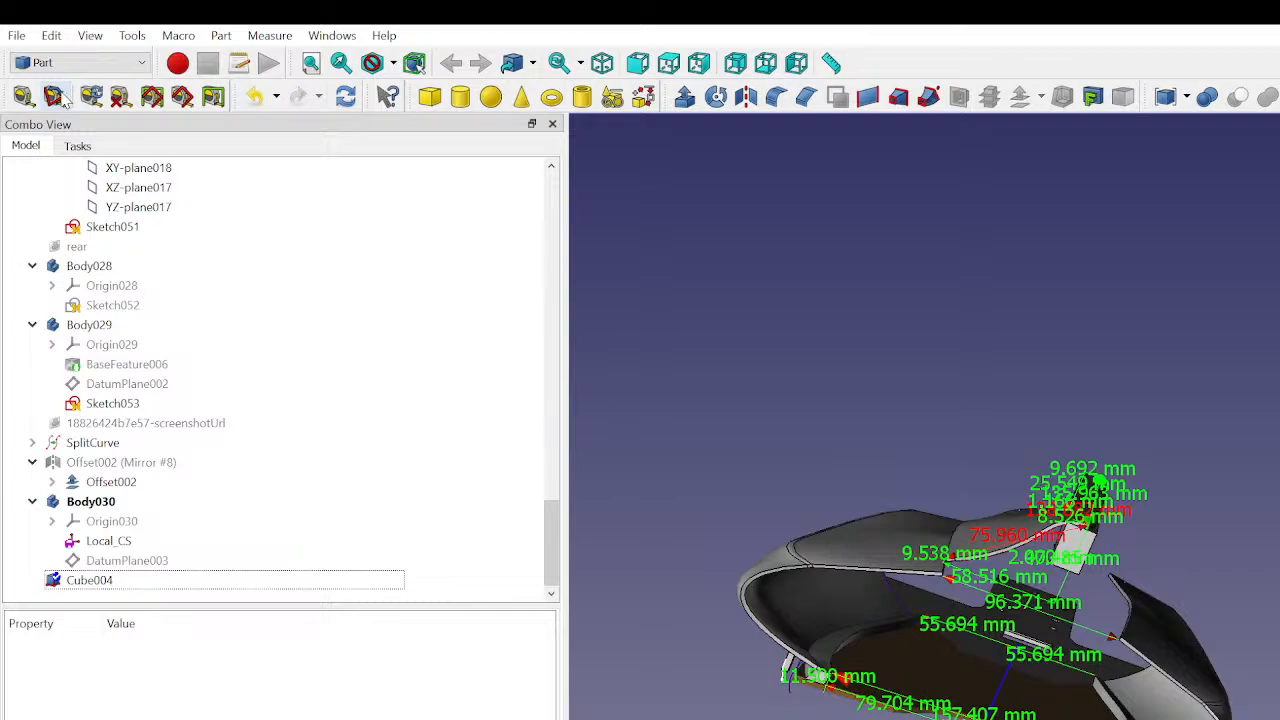
left_click(156, 96)
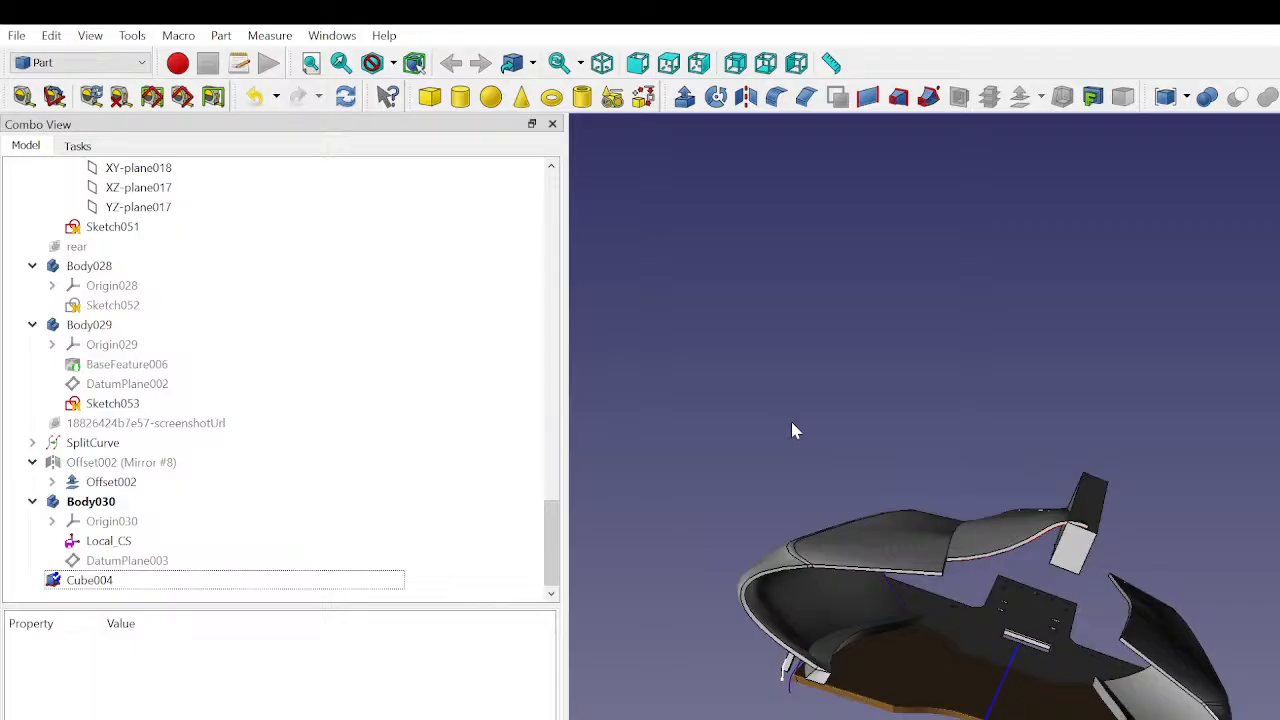
- Enlarge the cube in small increments so its upper side rises slightly past the edge of the upper curved panel's end
scroll(1148, 531, "up", 5)
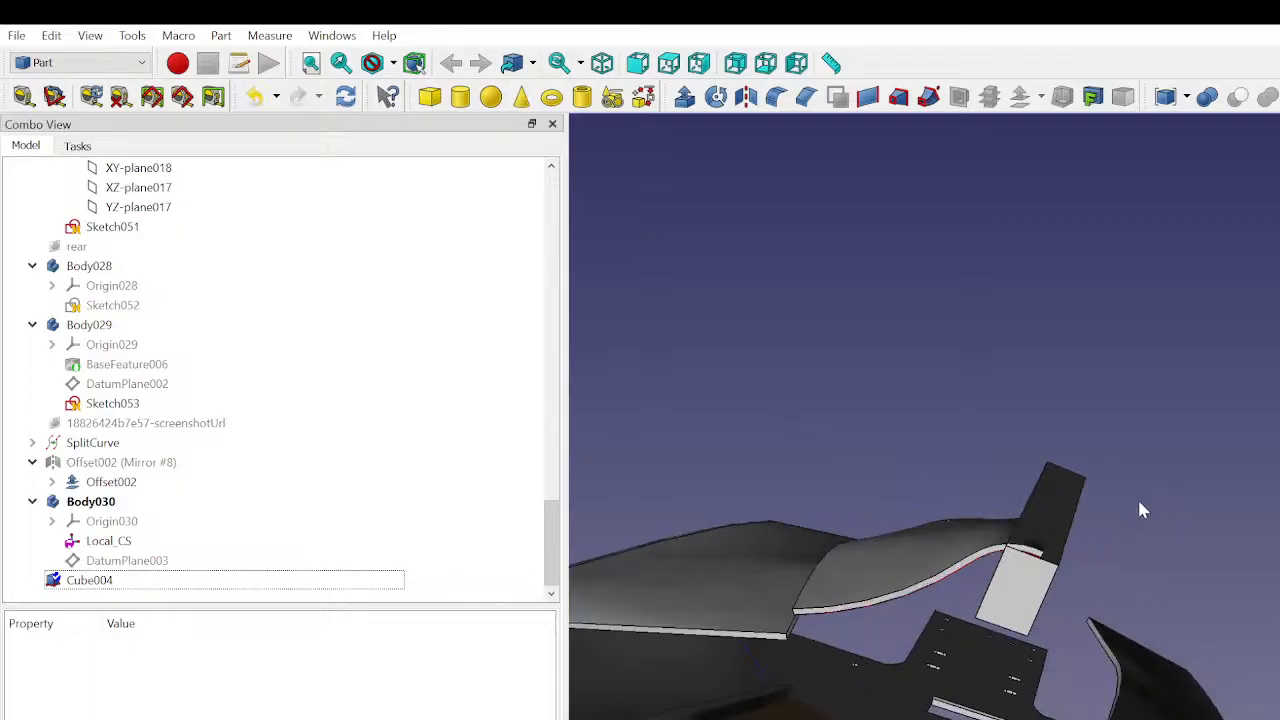
middle_click_drag(1148, 531, 657, 466)
middle_click_drag(1253, 703, 1229, 407)
scroll(1276, 430, "up", 4)
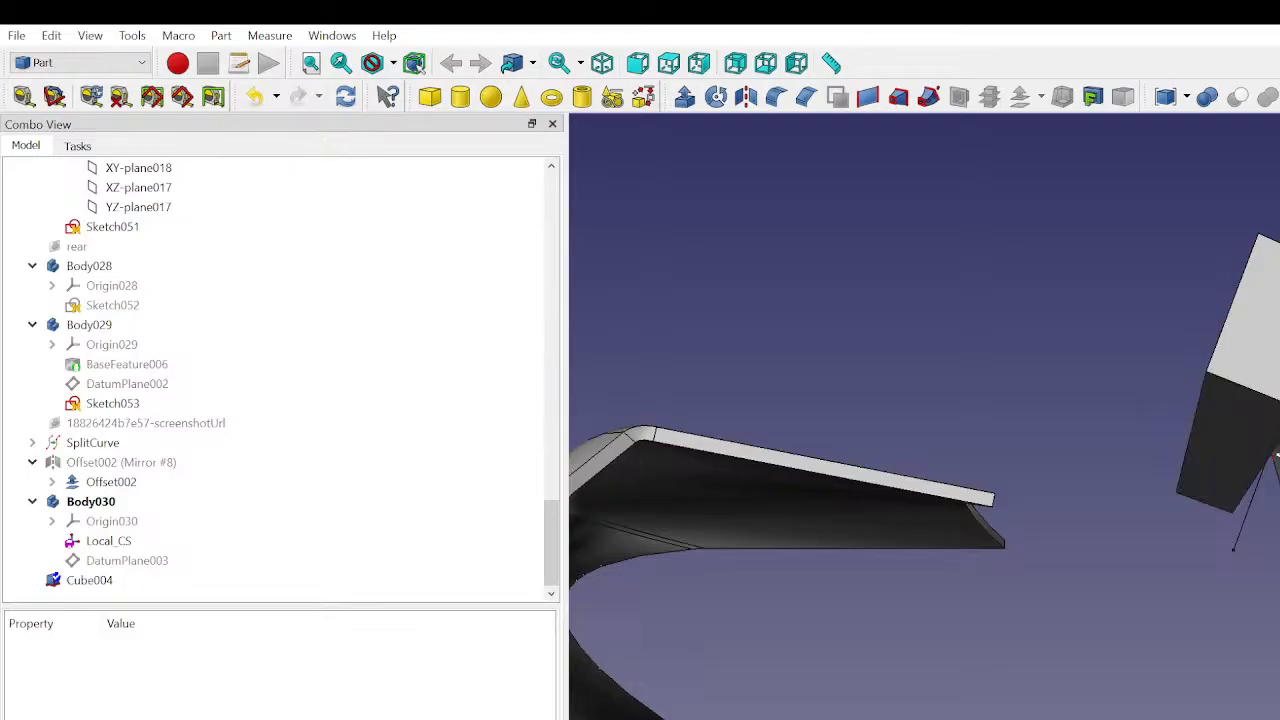
scroll(1248, 422, "down", 4)
middle_click_drag(1248, 422, 1140, 520)
scroll(1250, 490, "up", 2)
left_click(90, 580)
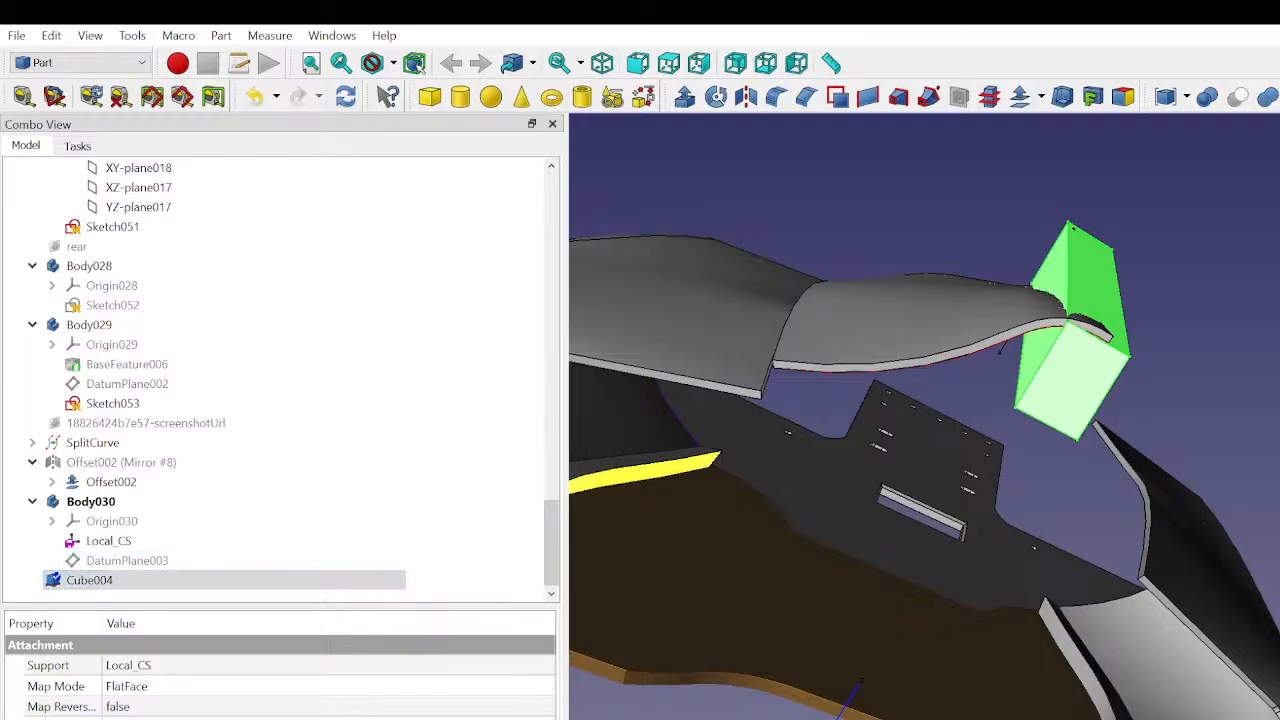
key("Up")
key("Down")
key("Up")
key("Up")
key("Up")
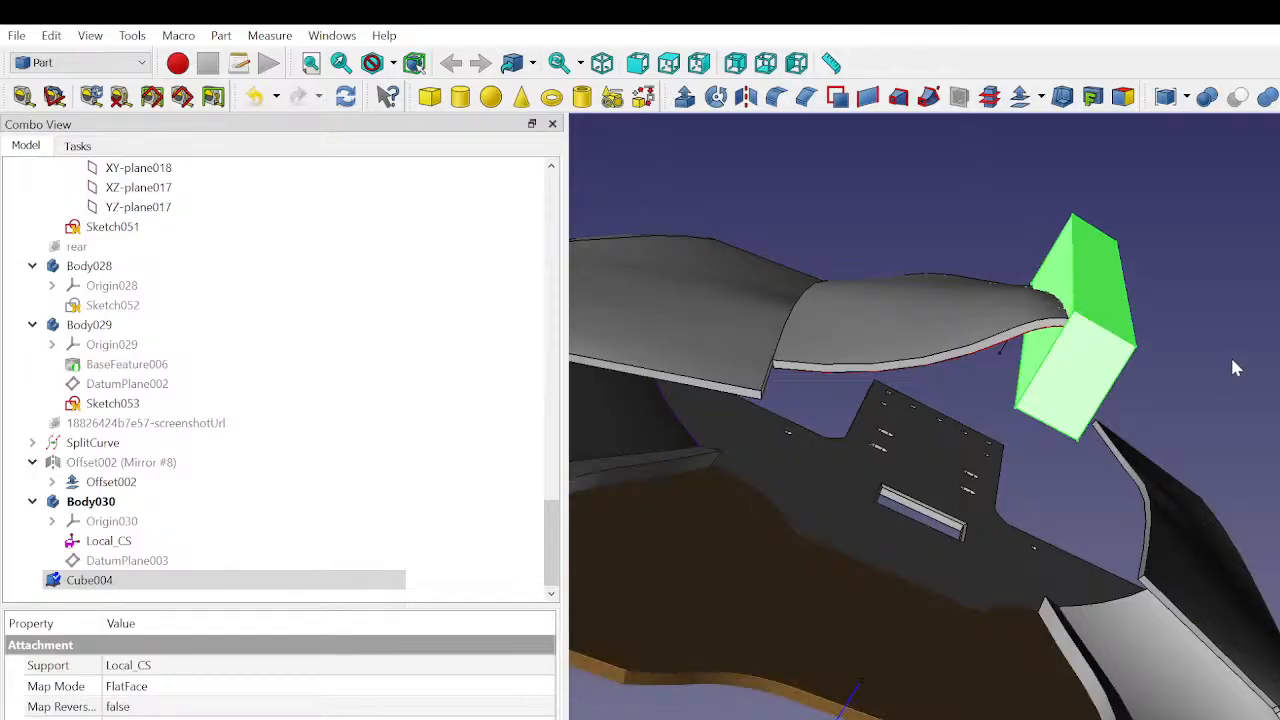
- Bring the cube's upper side back in small increments to fit closely against the tip of the curved panel
left_click(1190, 371)
middle_click_drag(1190, 378, 1020, 548)
scroll(1010, 550, "up", 2)
scroll(969, 649, "up", 2)
scroll(969, 655, "up", 2)
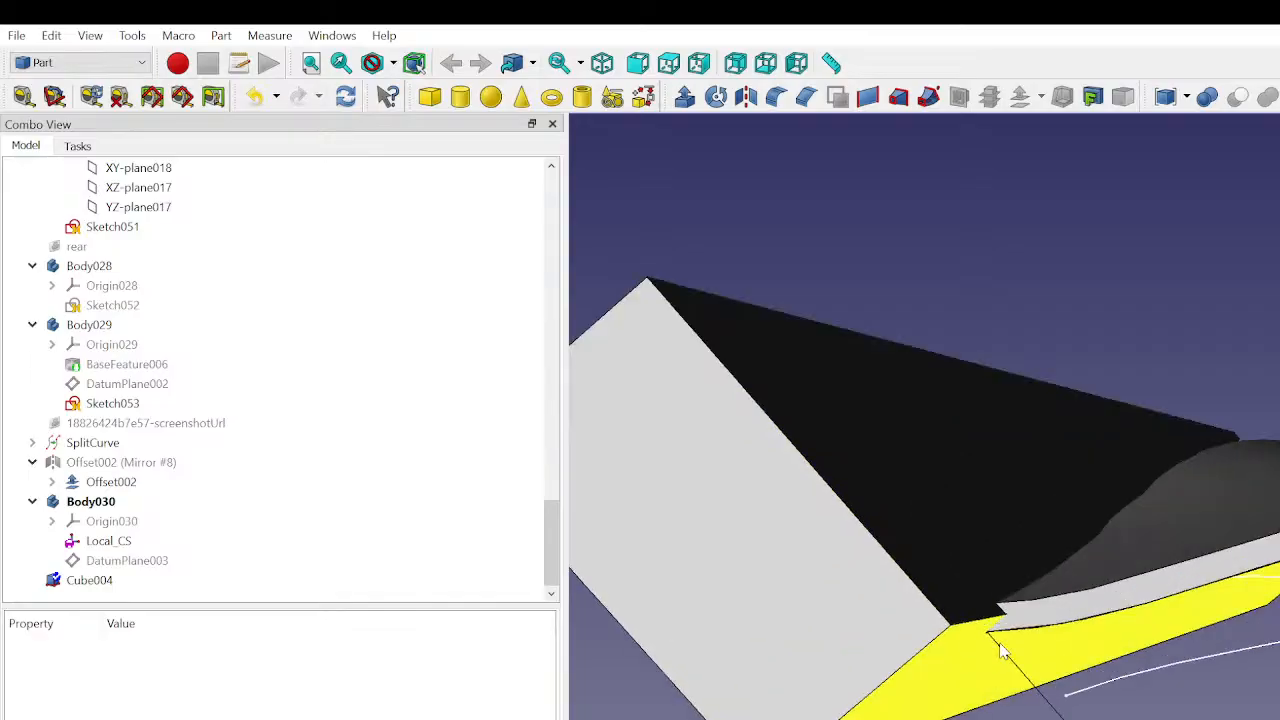
left_click(155, 580)
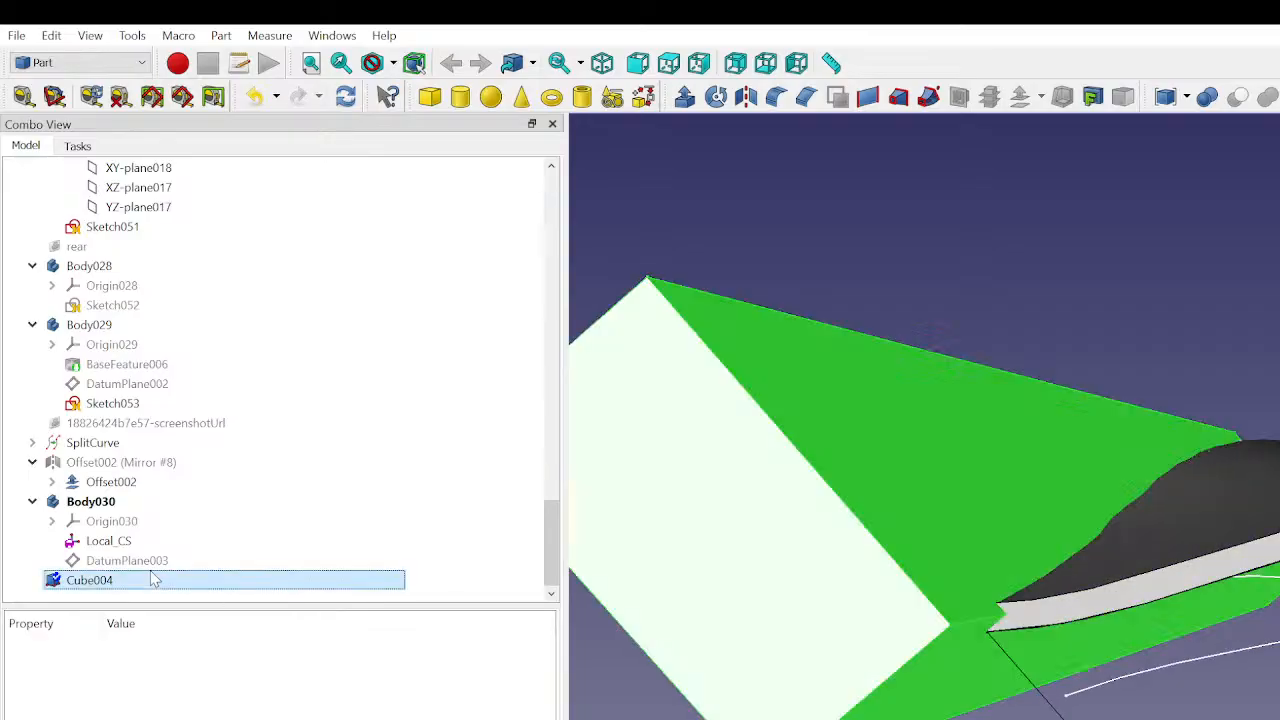
left_click(64, 718)
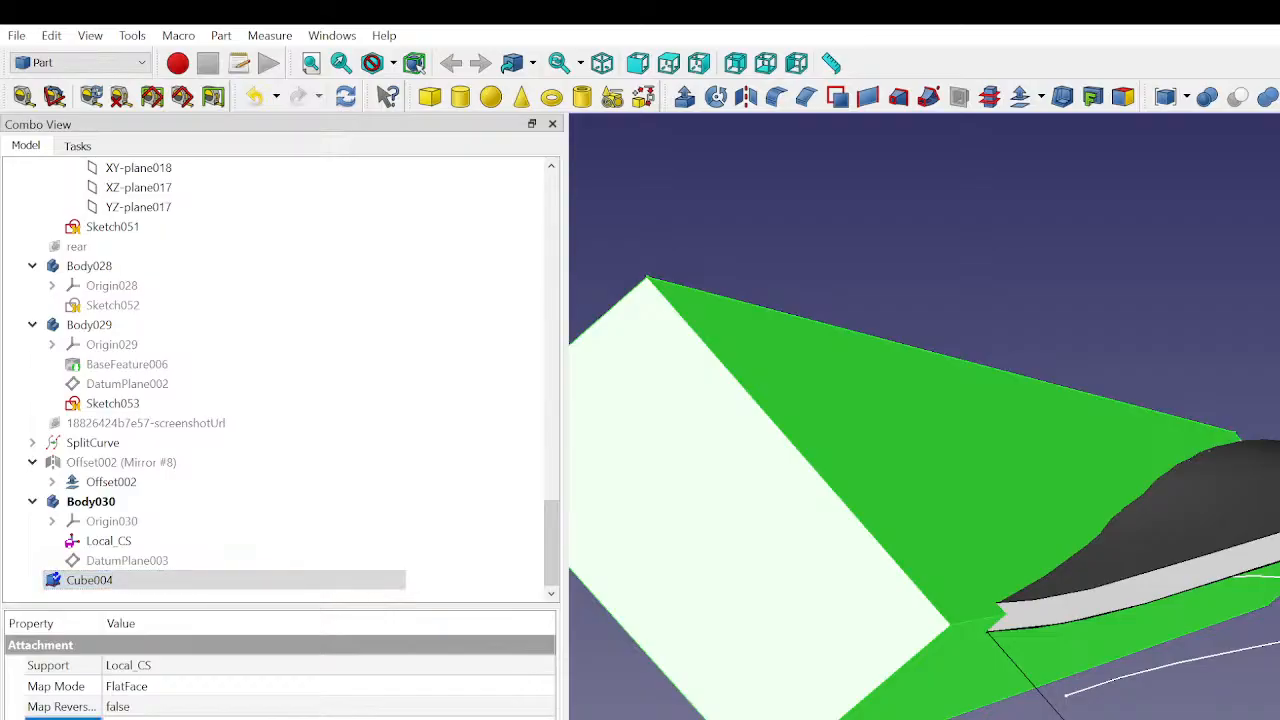
scroll(330, 716, "up", 1)
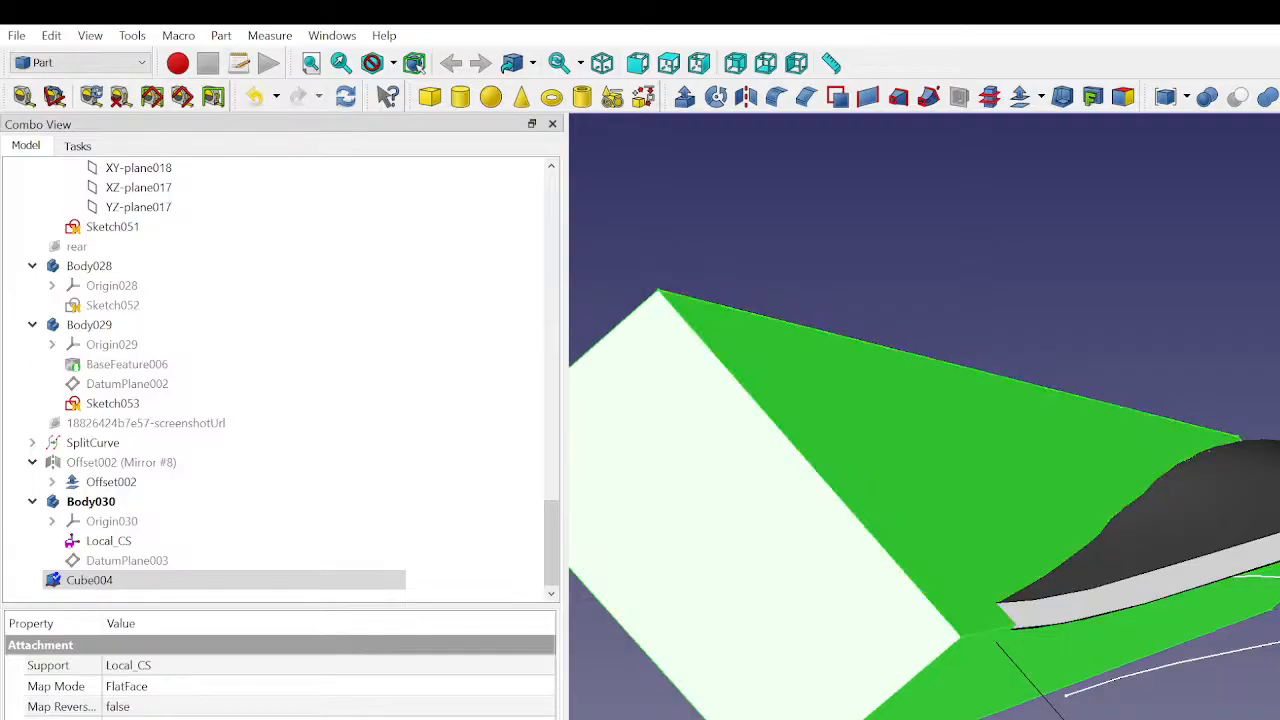
left_click(954, 275)
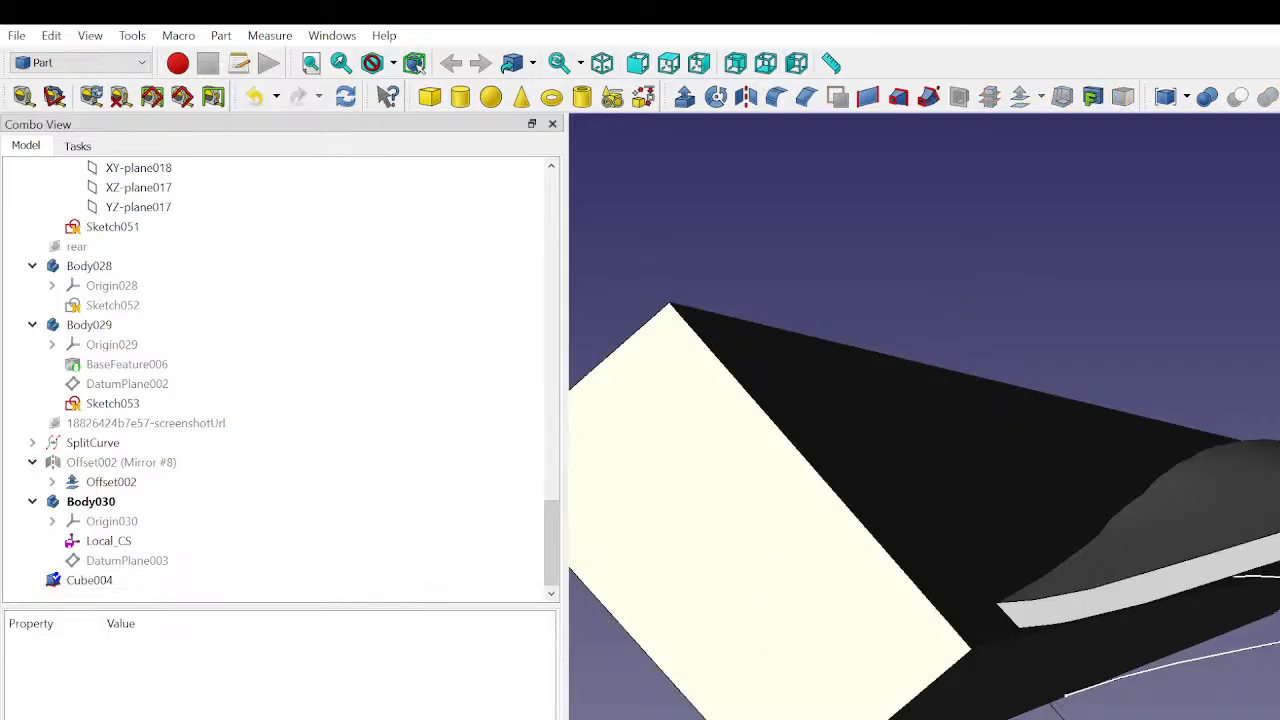
- Adjust the cube in small increments so its outer corner extends slightly farther beyond the curved panel
mouse_move(1080, 712)
middle_mouse_down()
mouse_move(1020, 697)
mouse_move(1060, 718)
middle_mouse_up()
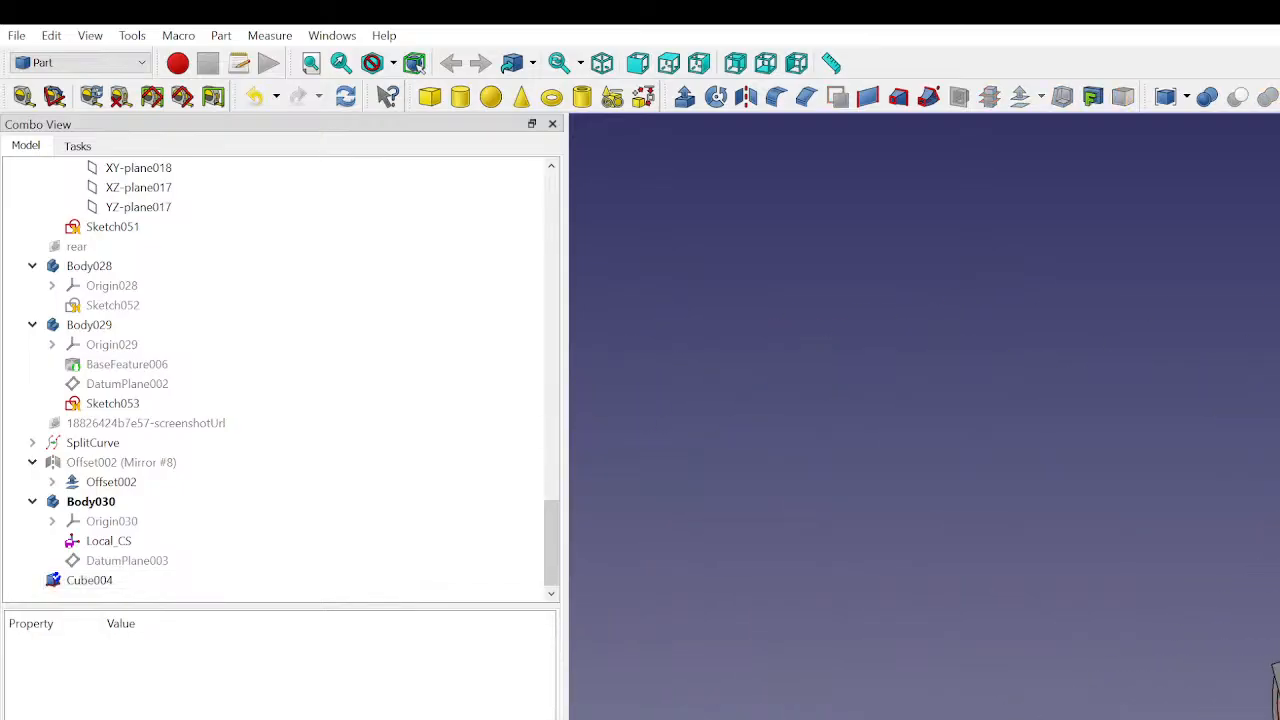
left_click(100, 581)
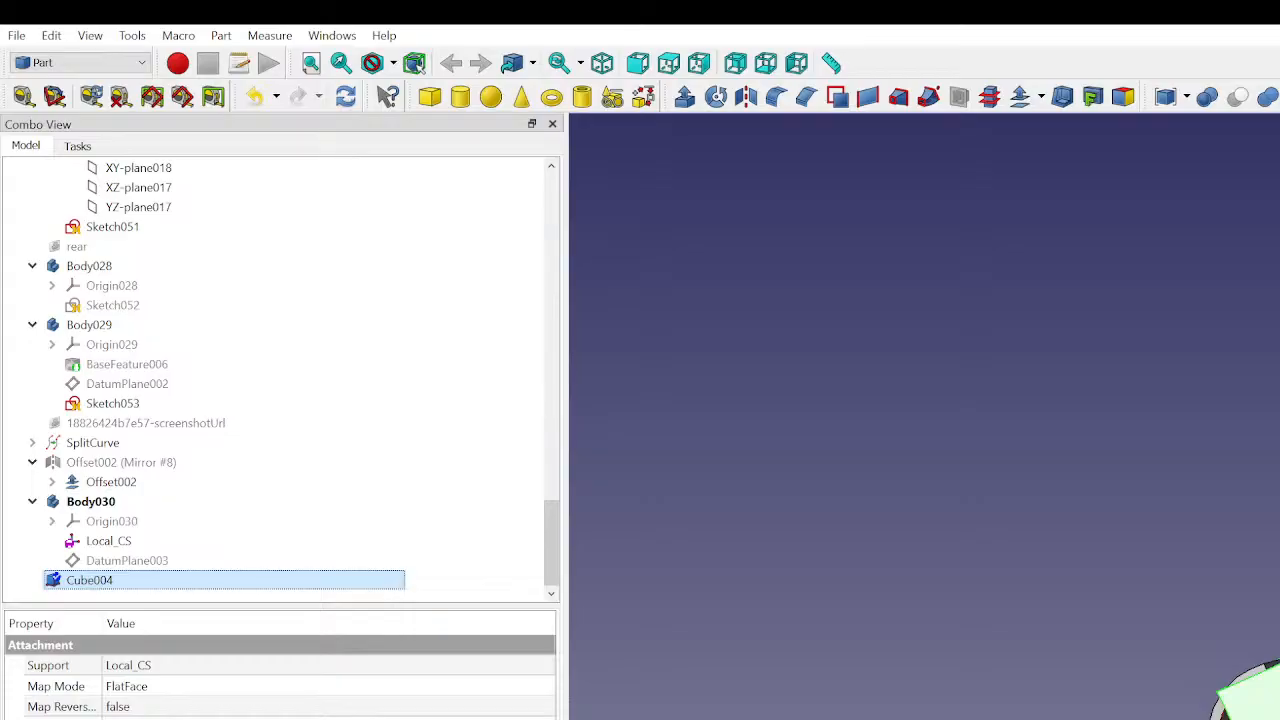
scroll(330, 717, "up", 2)
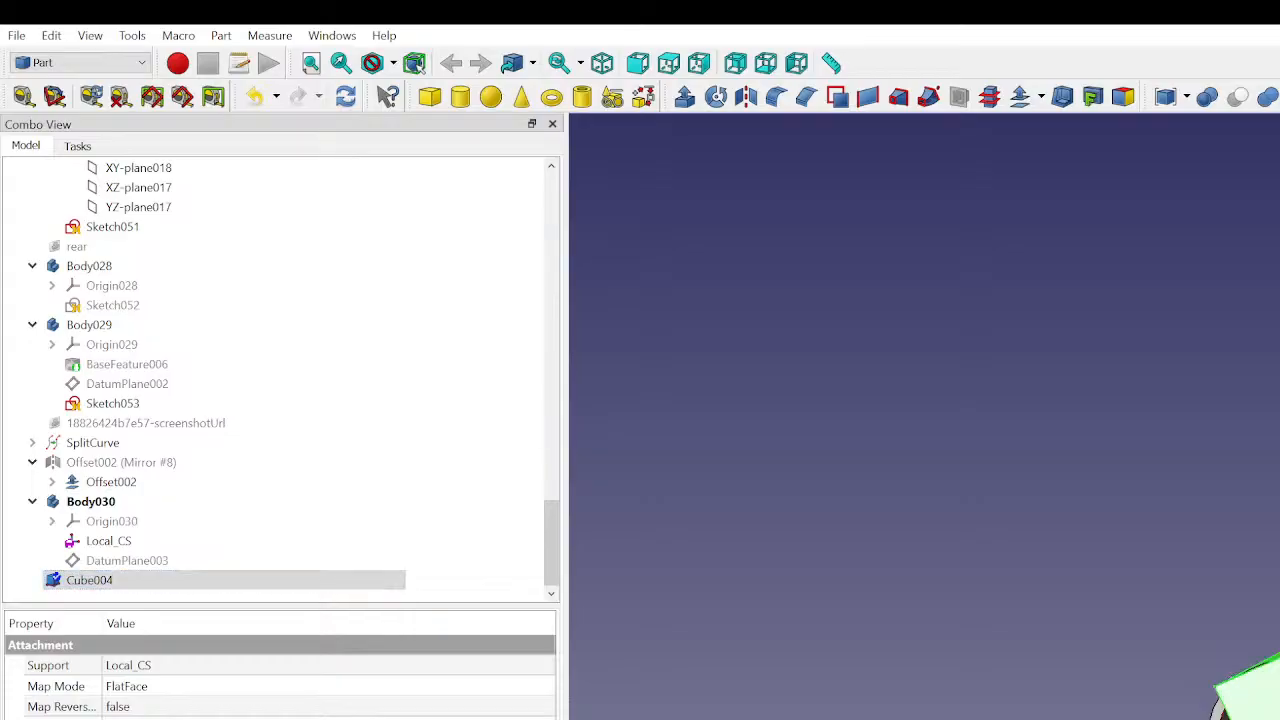
left_click(862, 716)
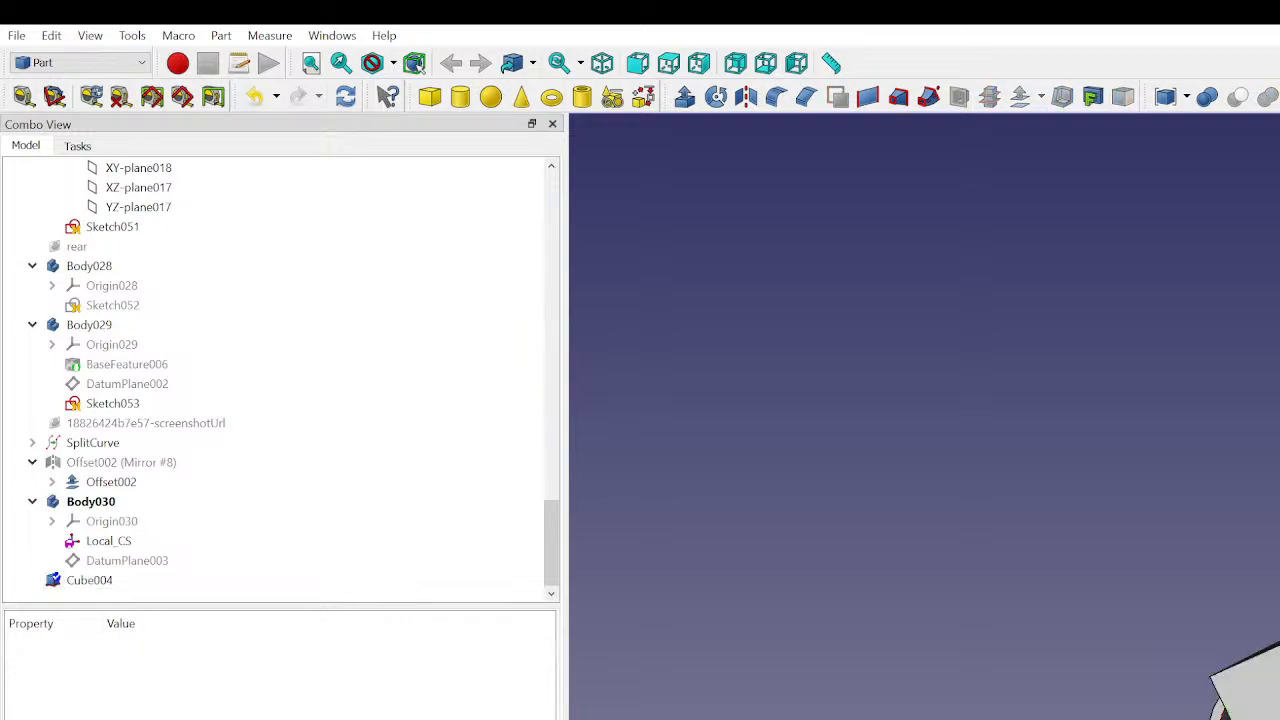
- Check the cube's alignment with the curved panel and save the document
middle_click_drag(864, 708, 1040, 620)
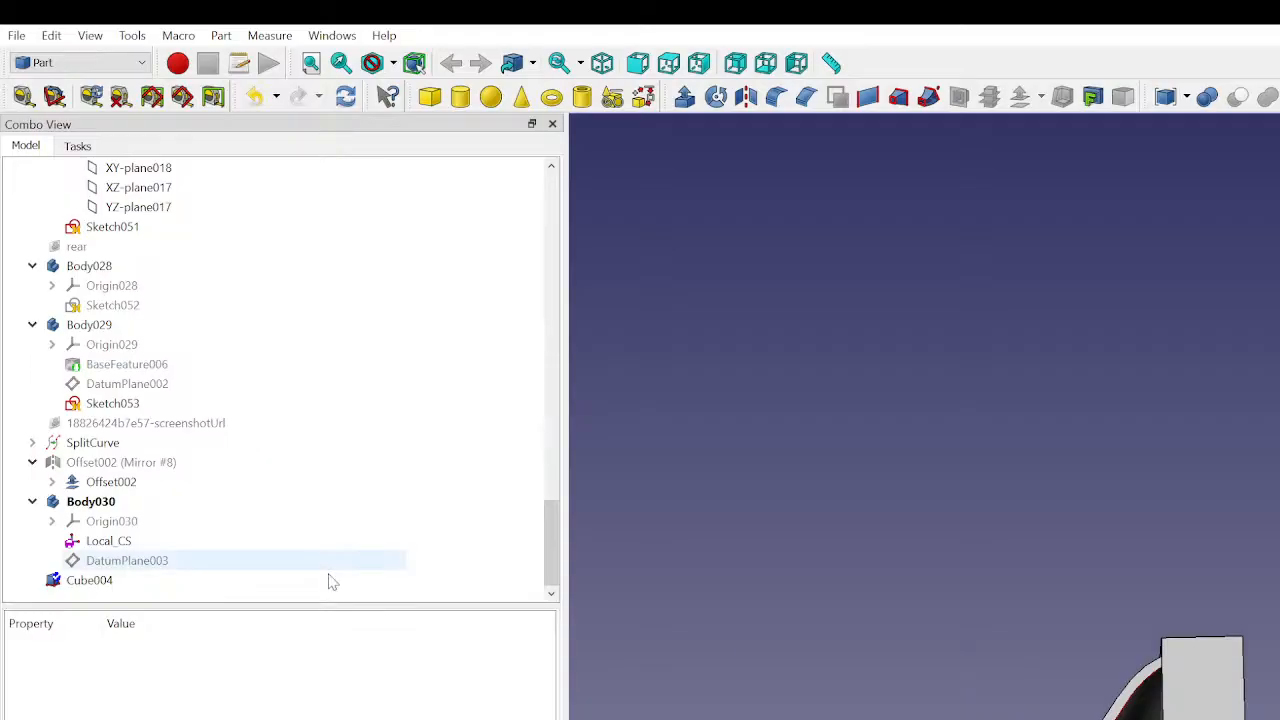
left_click(77, 189)
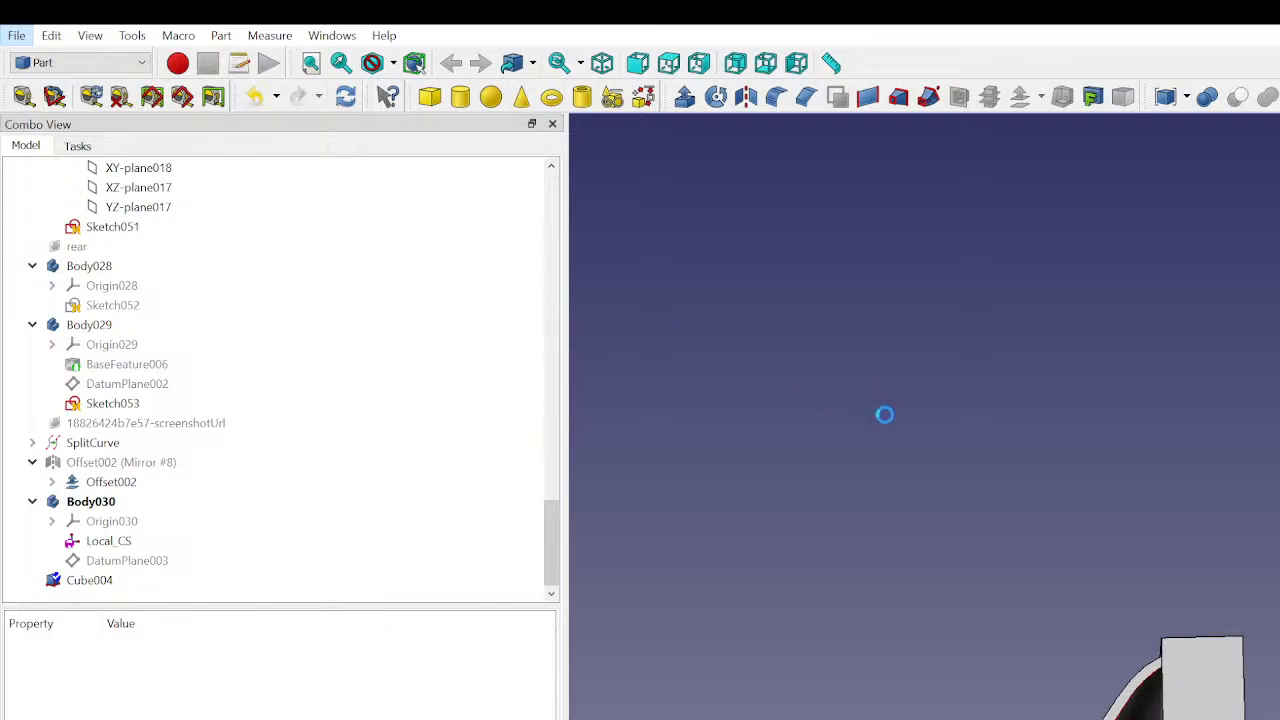
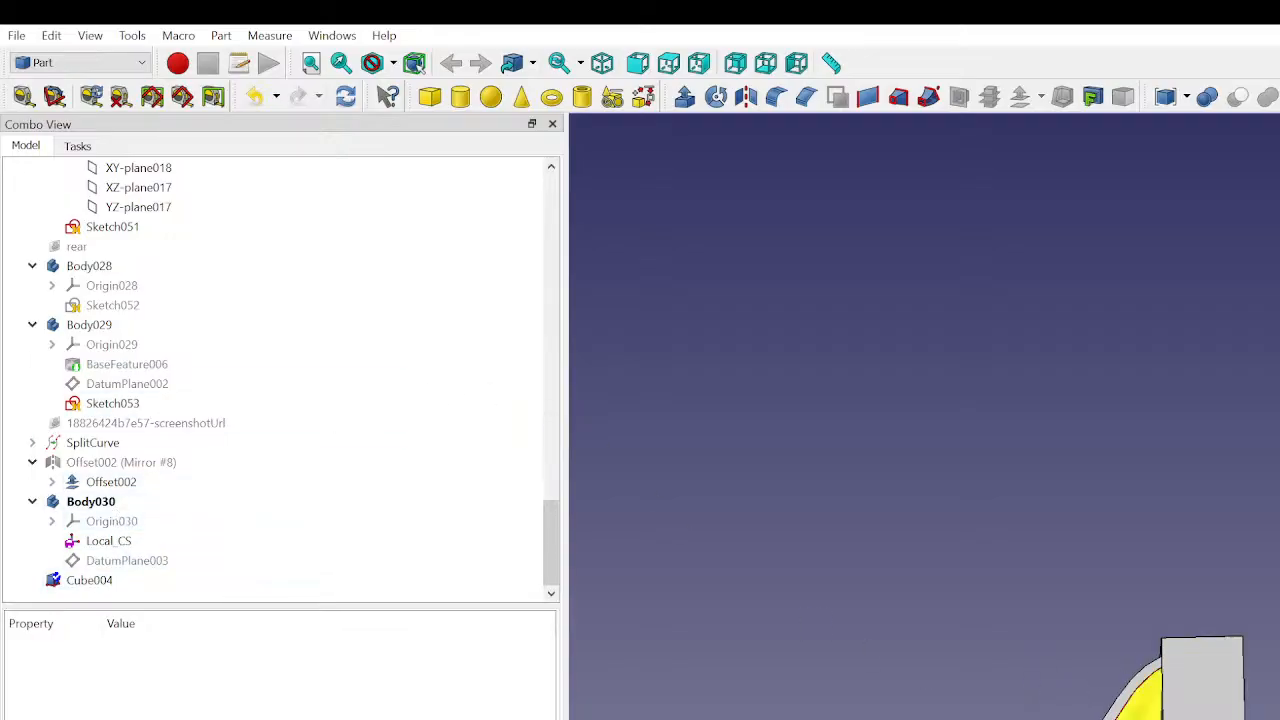
- Try a Boolean cut that subtracts the offset curved panel from the cube, and undo it
left_click(118, 540)
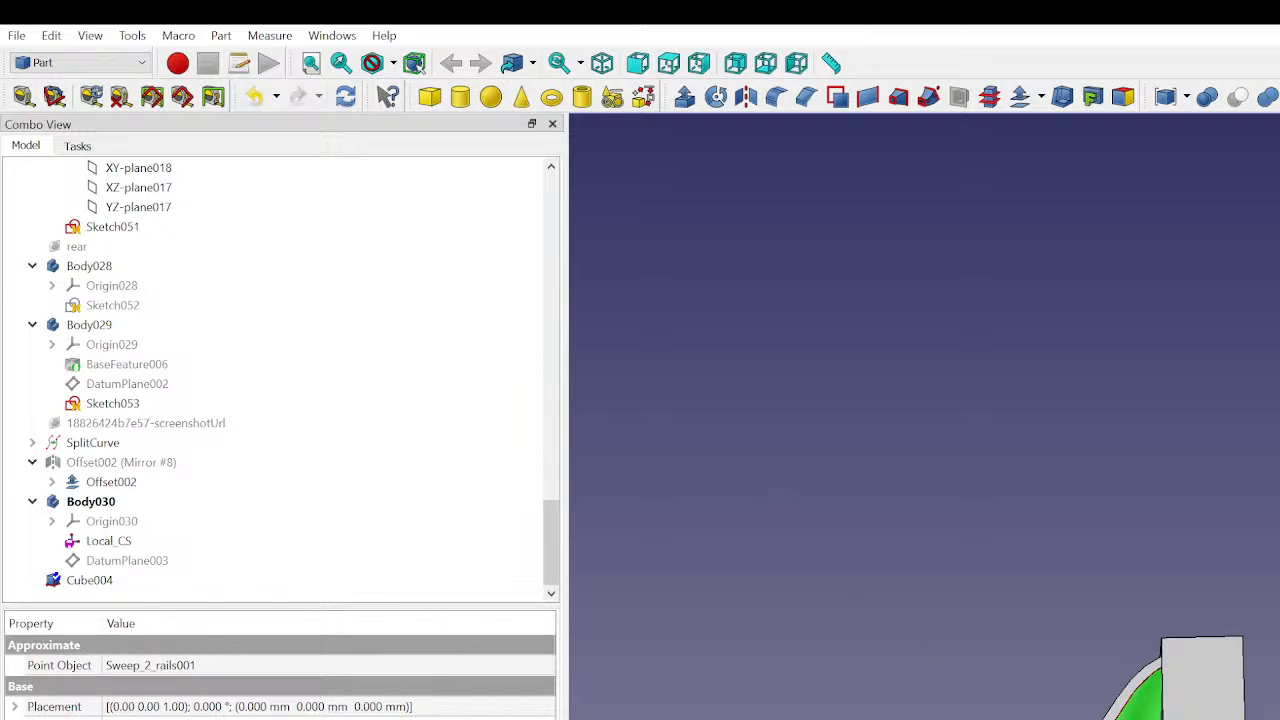
left_click(1142, 703)
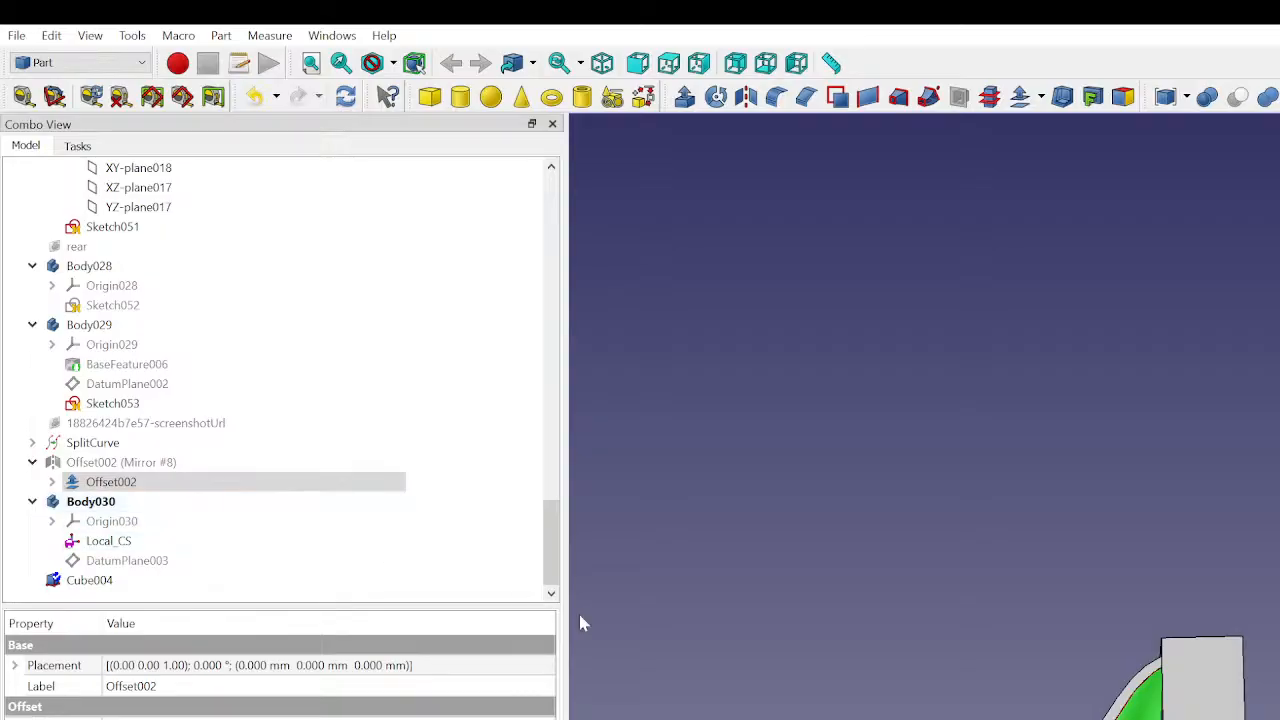
middle_click_drag(950, 708, 1010, 718)
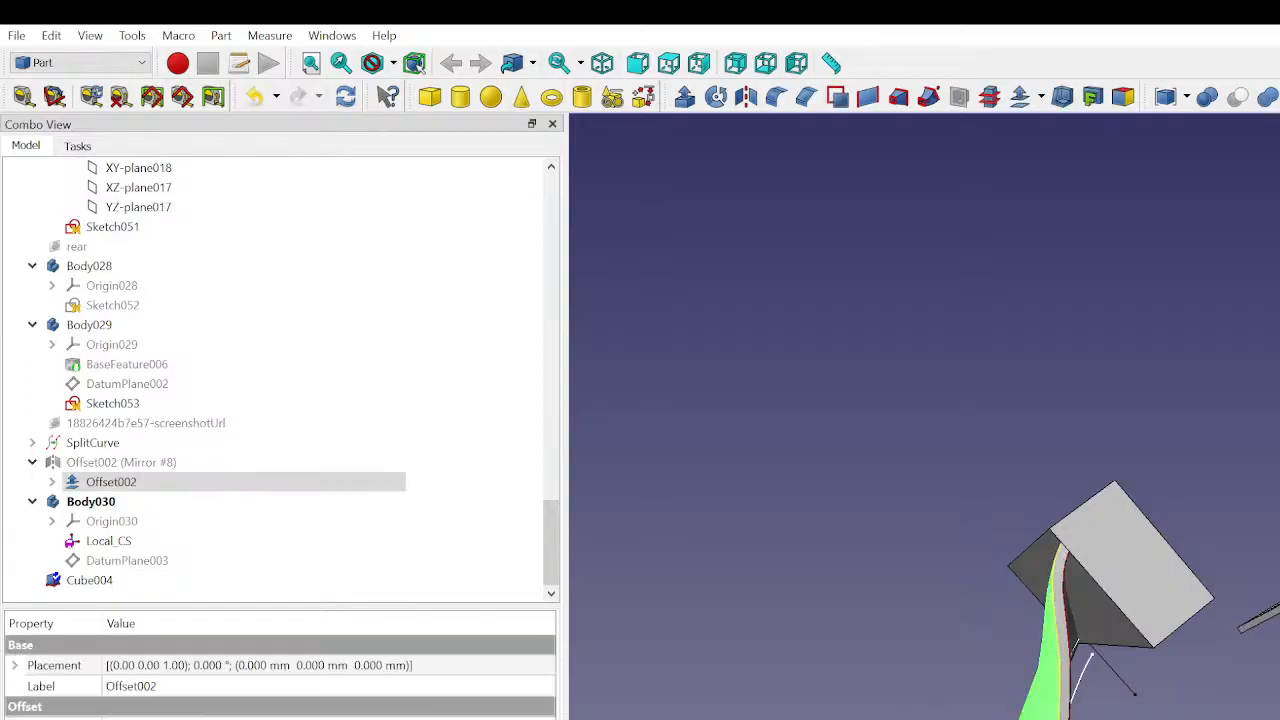
middle_click_drag(950, 703, 932, 684)
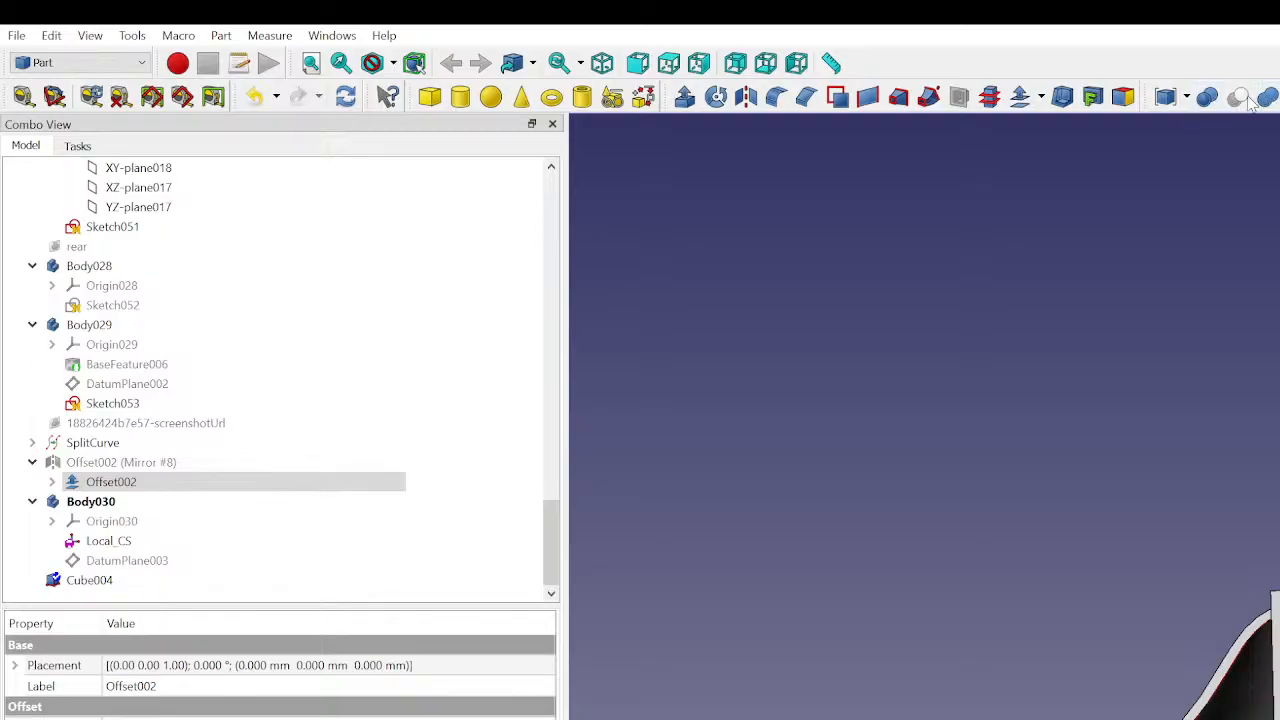
left_click(1277, 716)
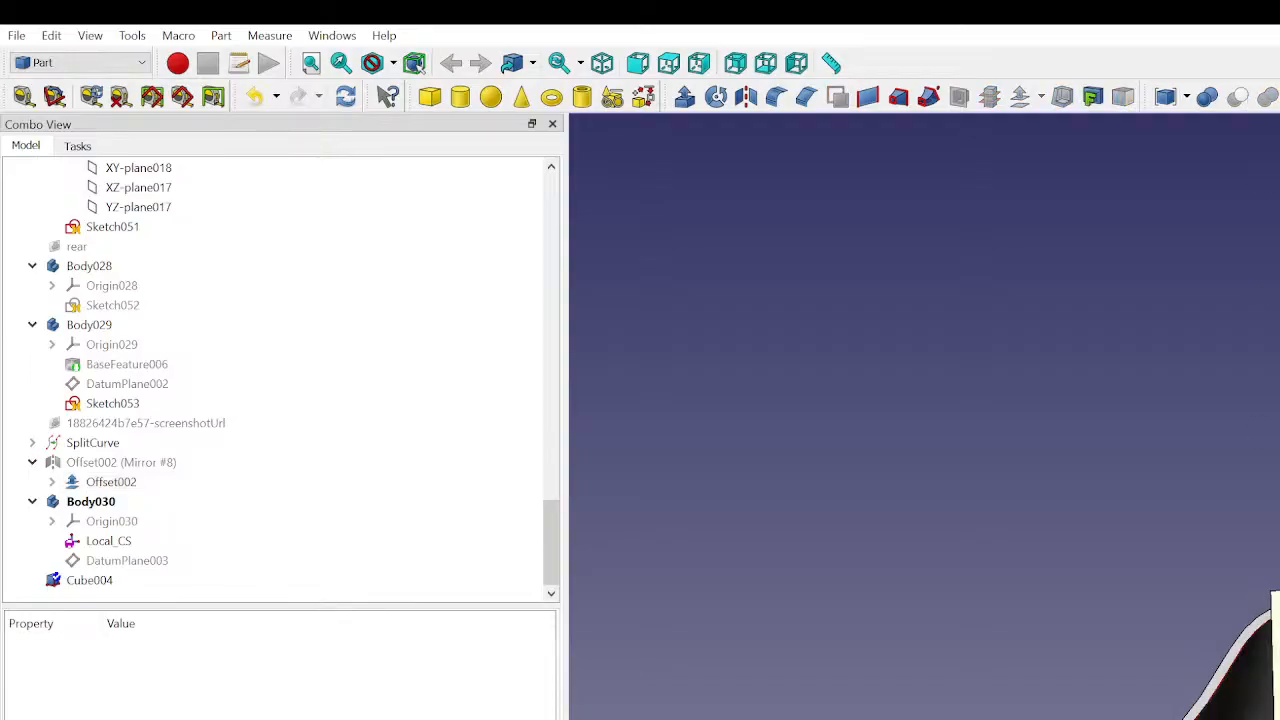
left_click(1248, 710)
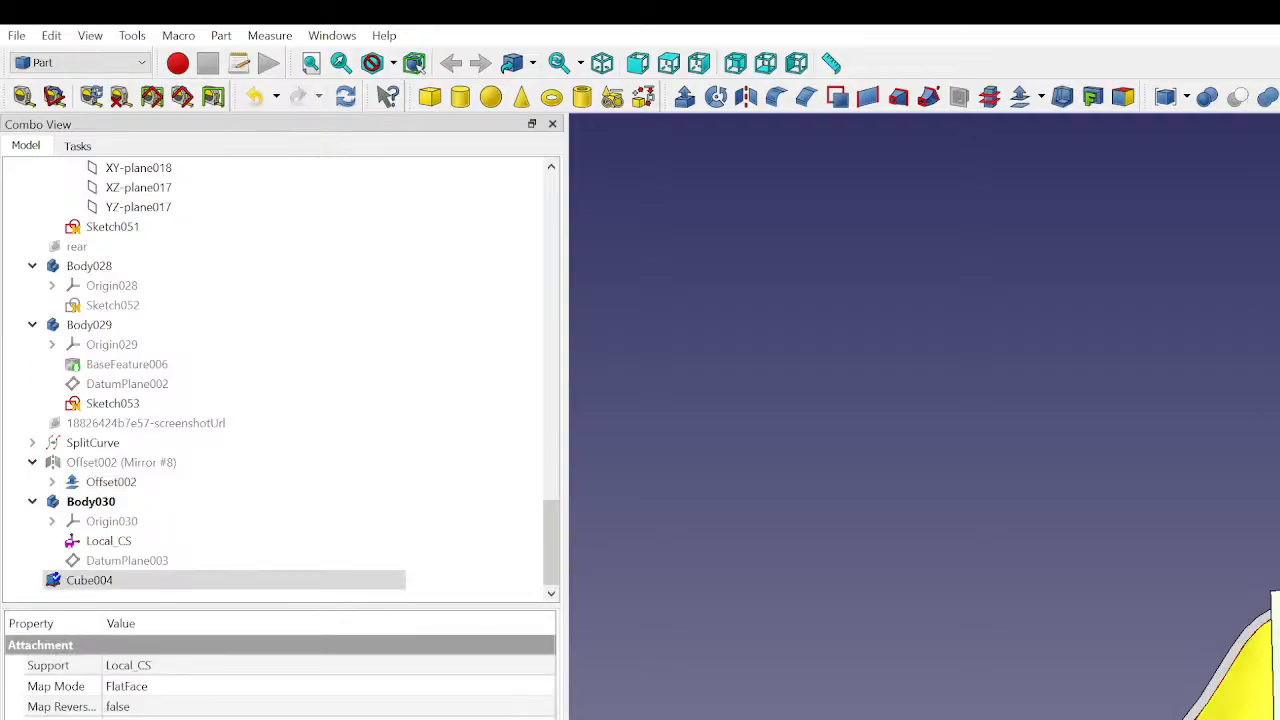
left_click(1275, 640, "ctrl")
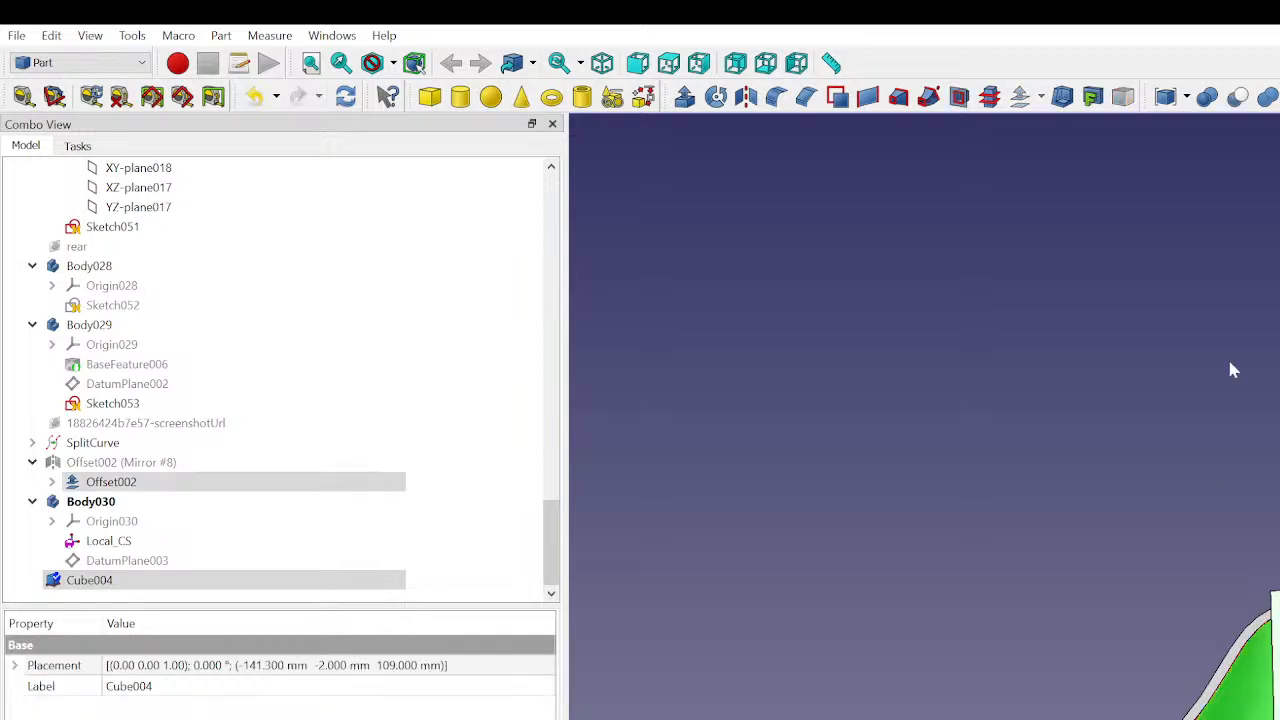
left_click(1237, 97)
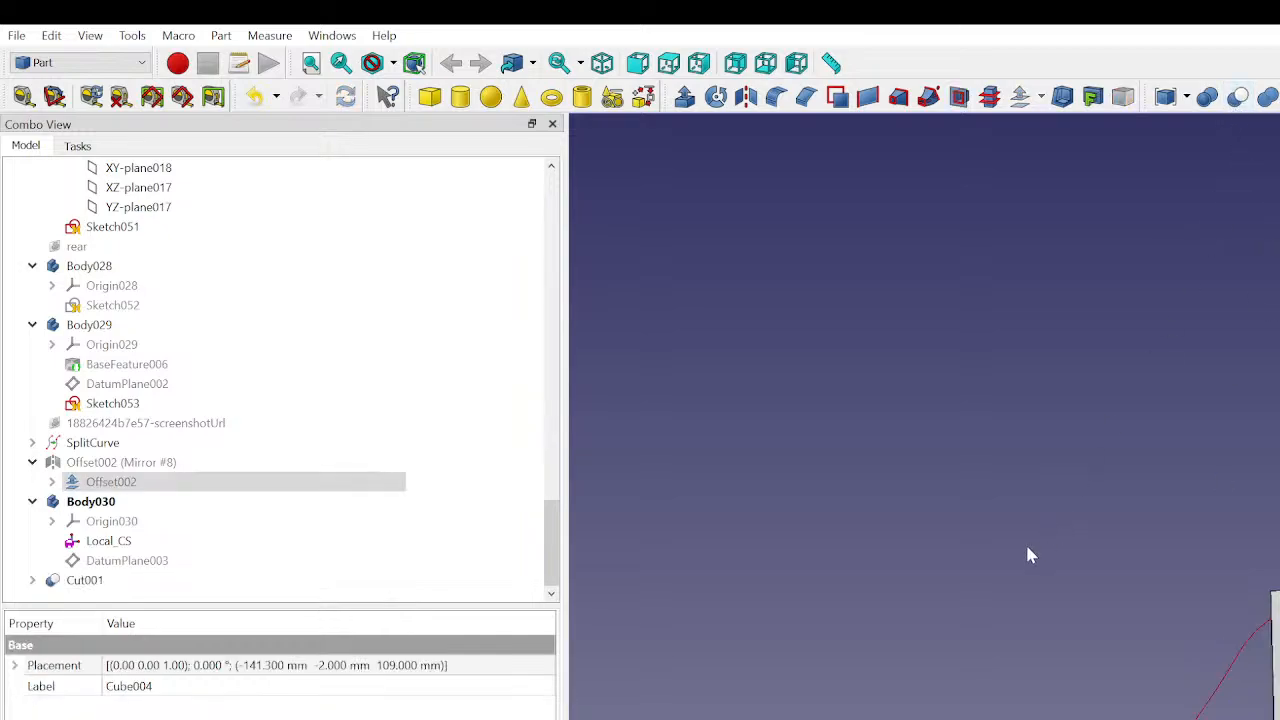
left_click(144, 582)
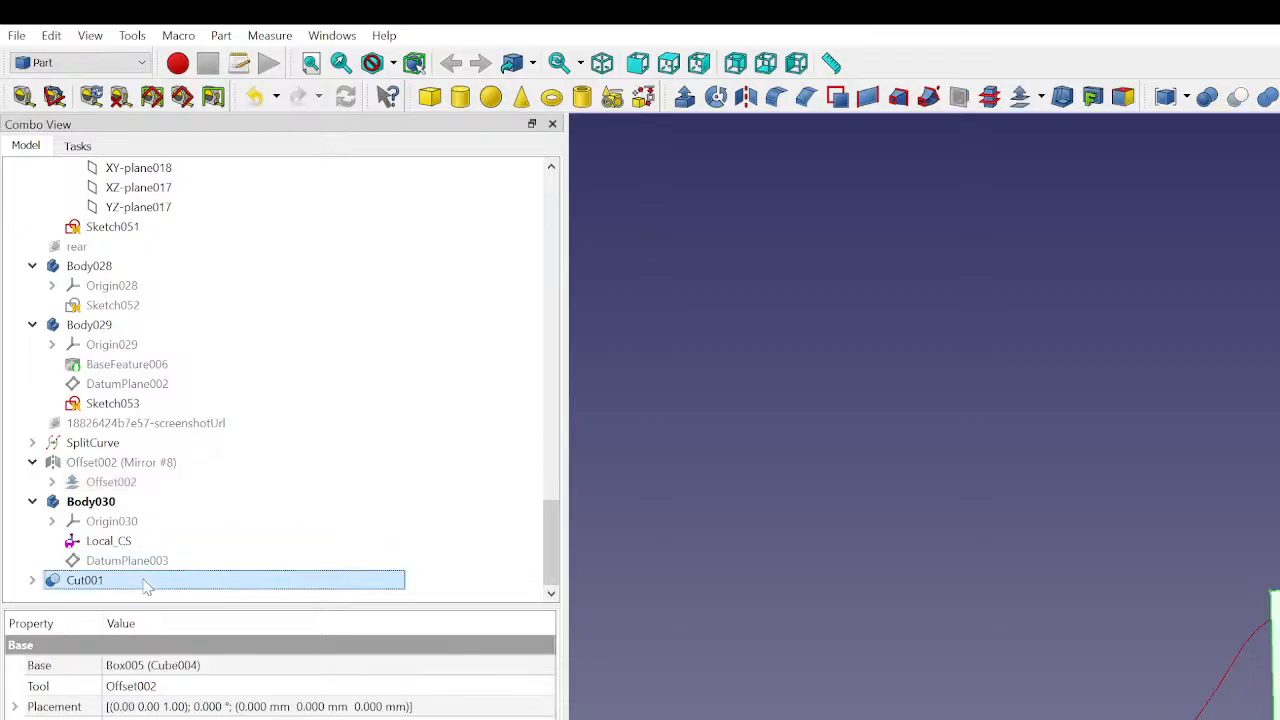
left_click(847, 521)
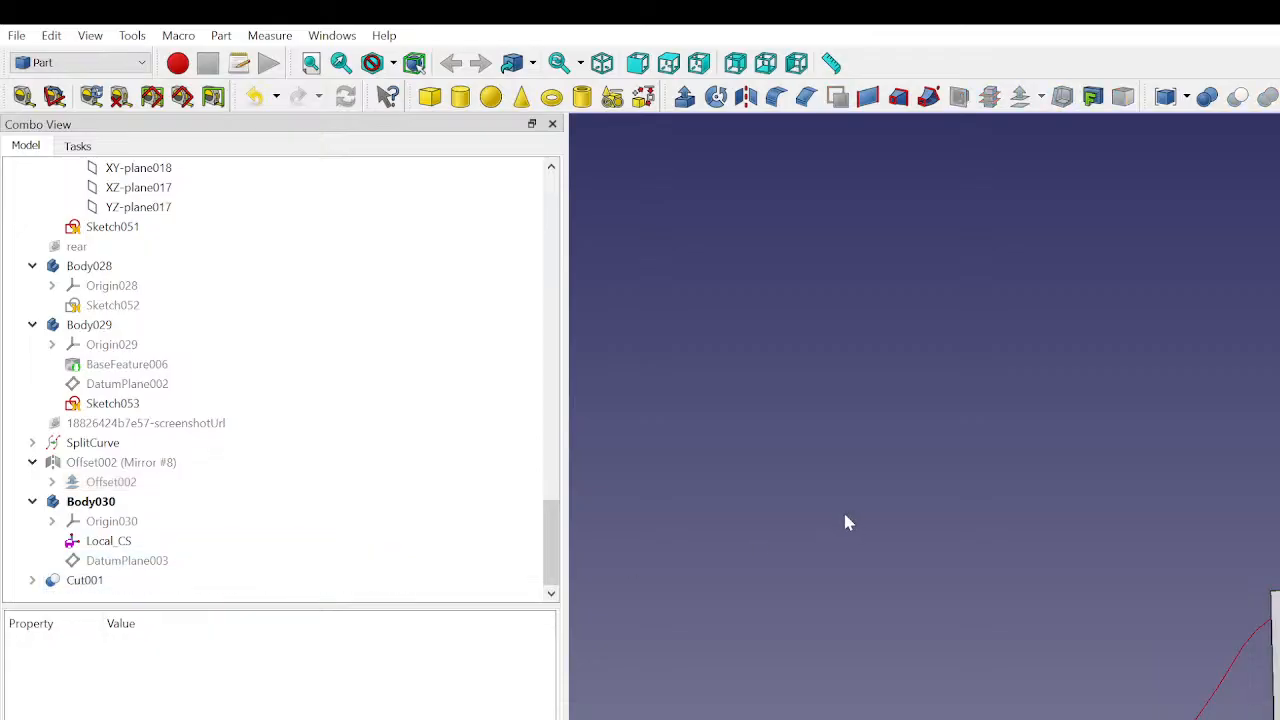
key("ctrl+z")
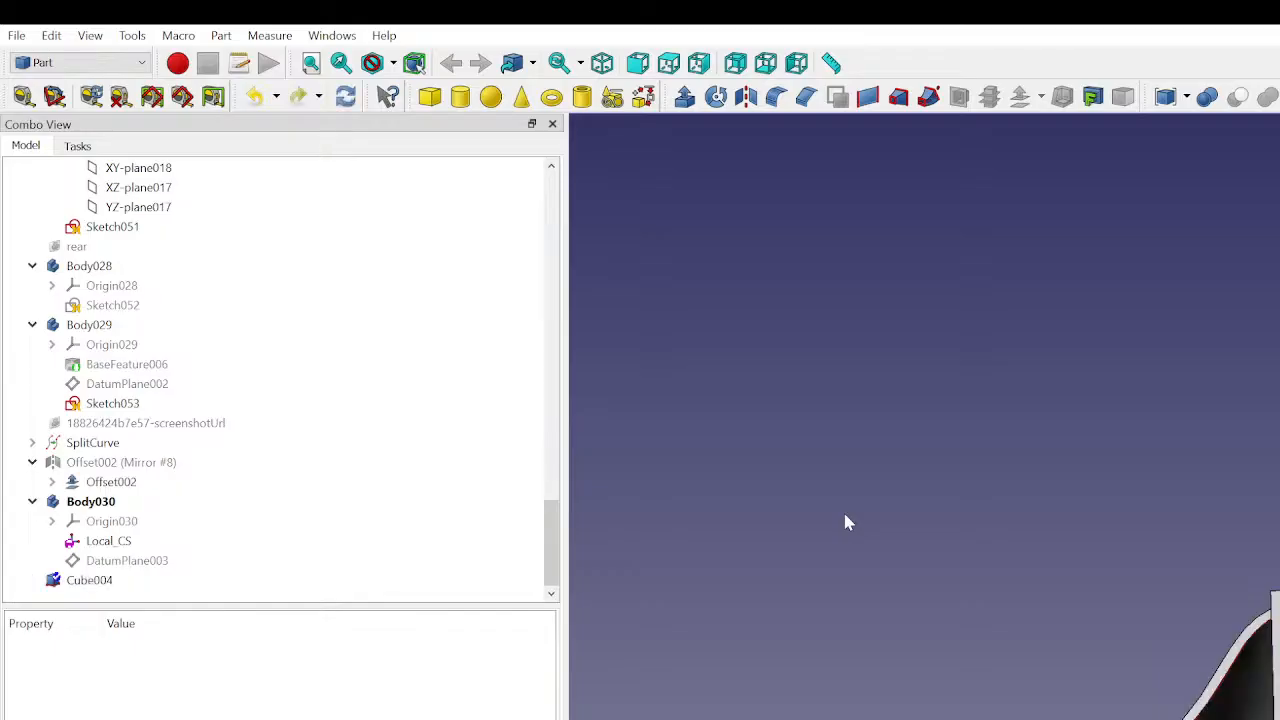
- Subtract the cube from the offset curved panel with a Boolean cut, using Offset002 as base and Cube004 as tool
left_click(1250, 690)
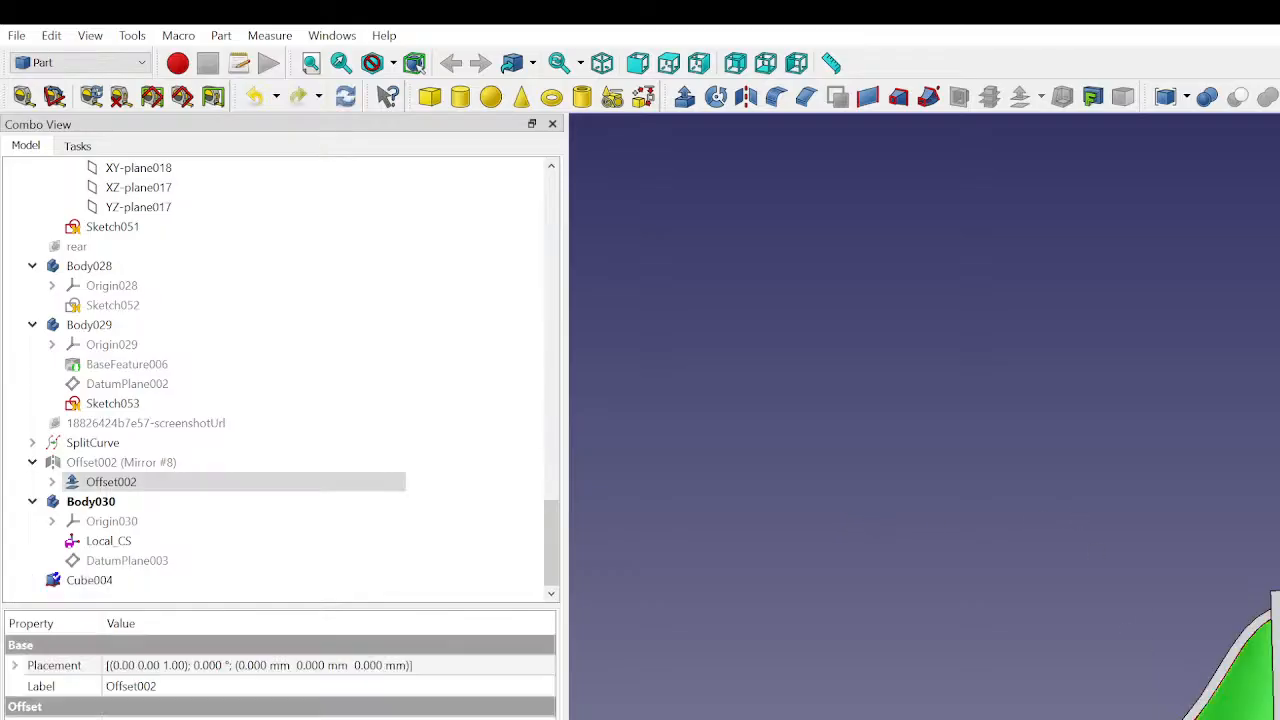
left_click(1276, 650, "ctrl")
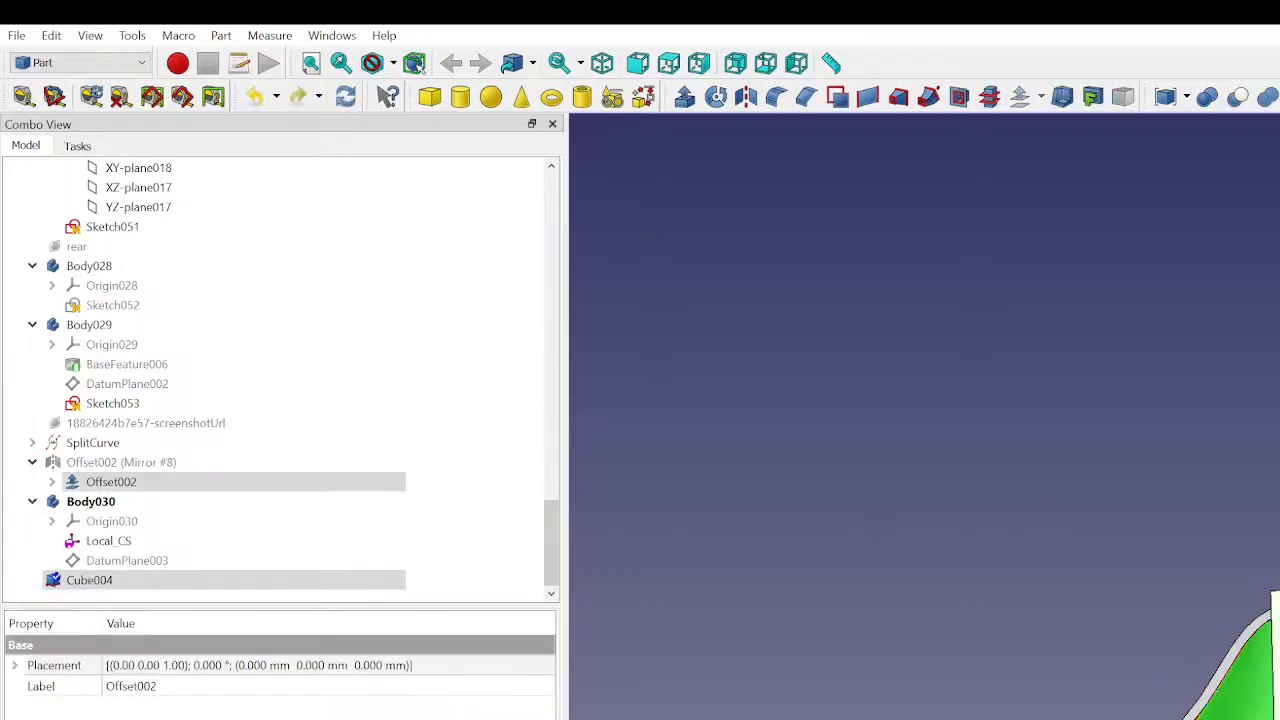
left_click(1240, 96)
middle_click_drag(1180, 584, 1161, 534)
middle_click_drag(1238, 549, 1274, 620)
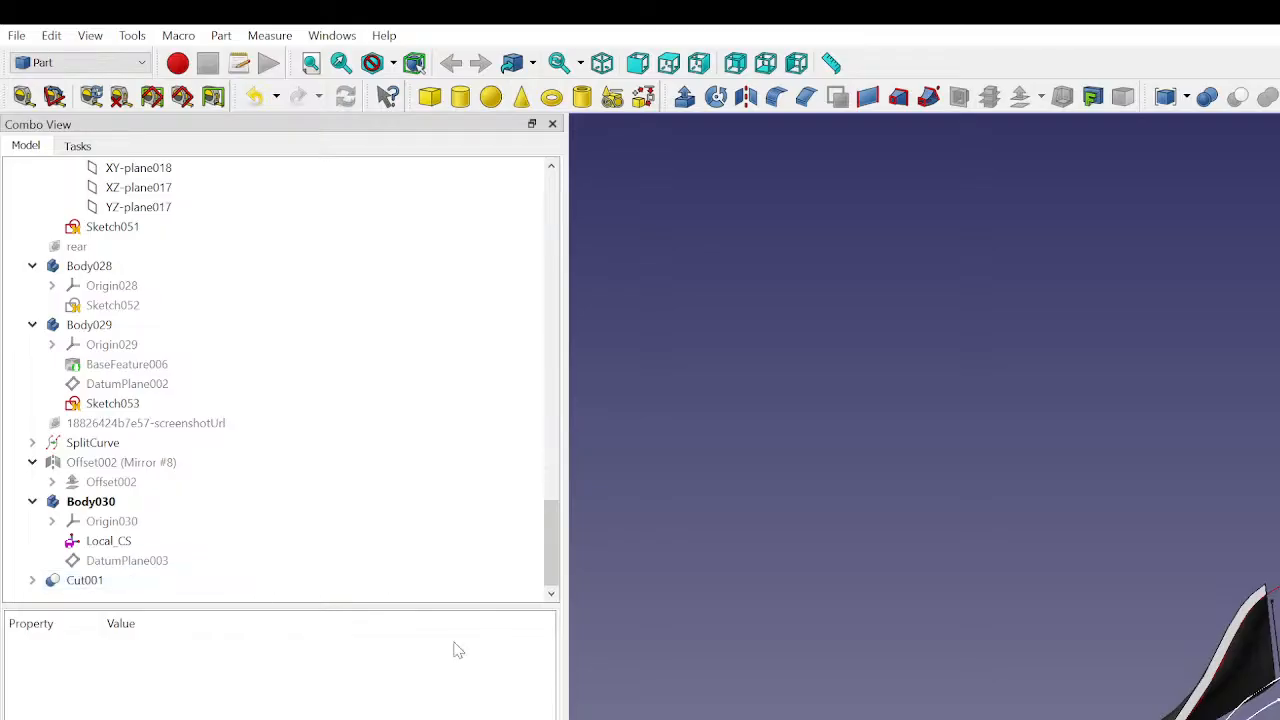
- Mirror the trimmed curved panel across the XZ plane with the base point at 0, 0, 0 mm
middle_click_drag(1195, 625, 1166, 322)
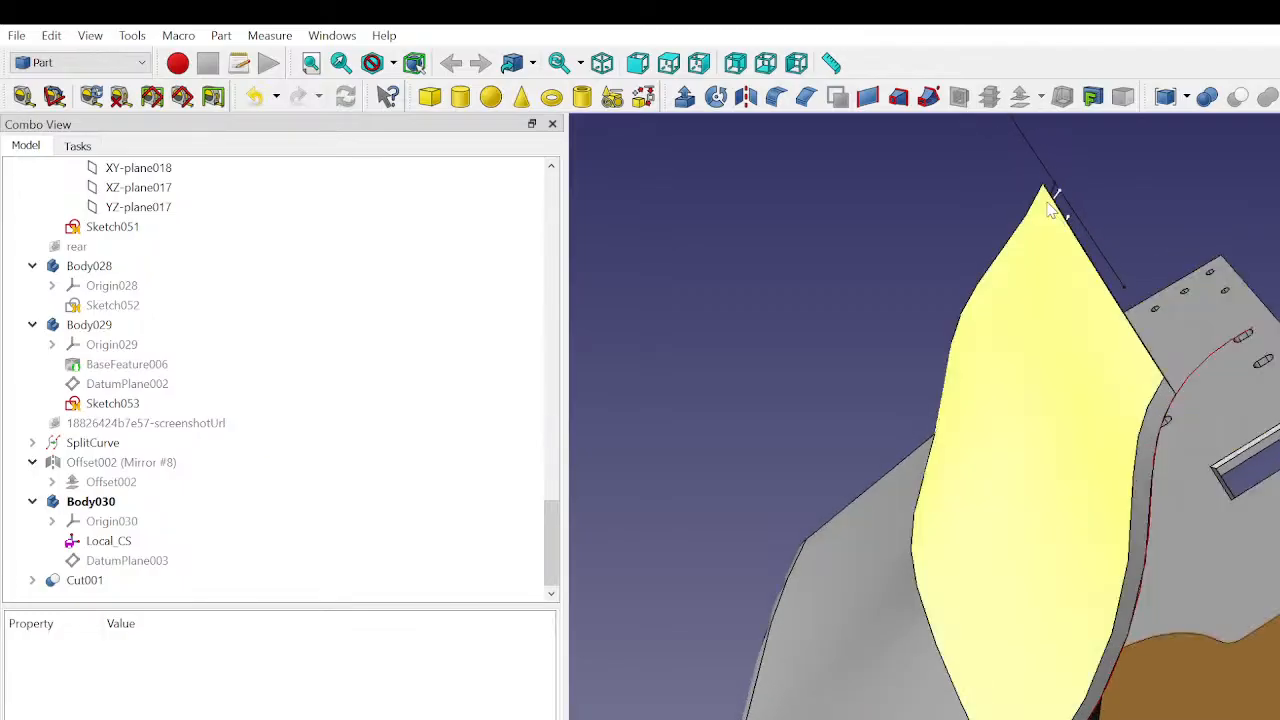
left_click(1037, 354)
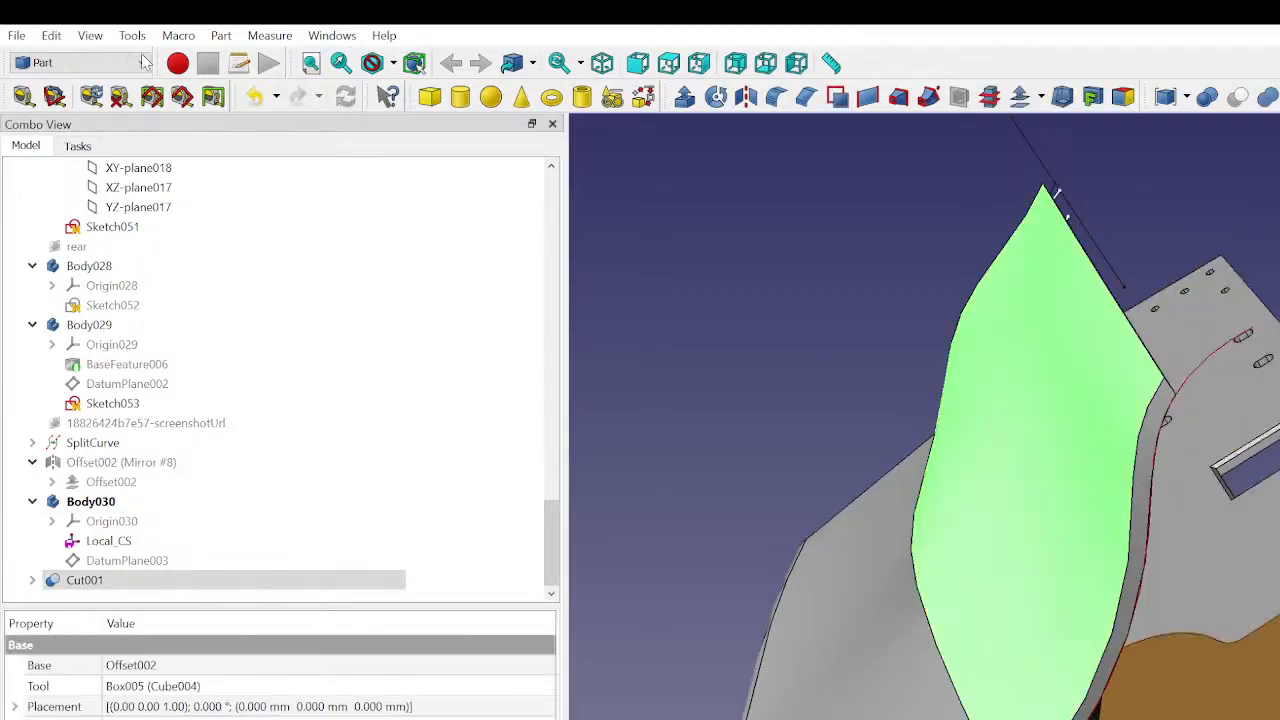
left_click(745, 96)
left_click(371, 527)
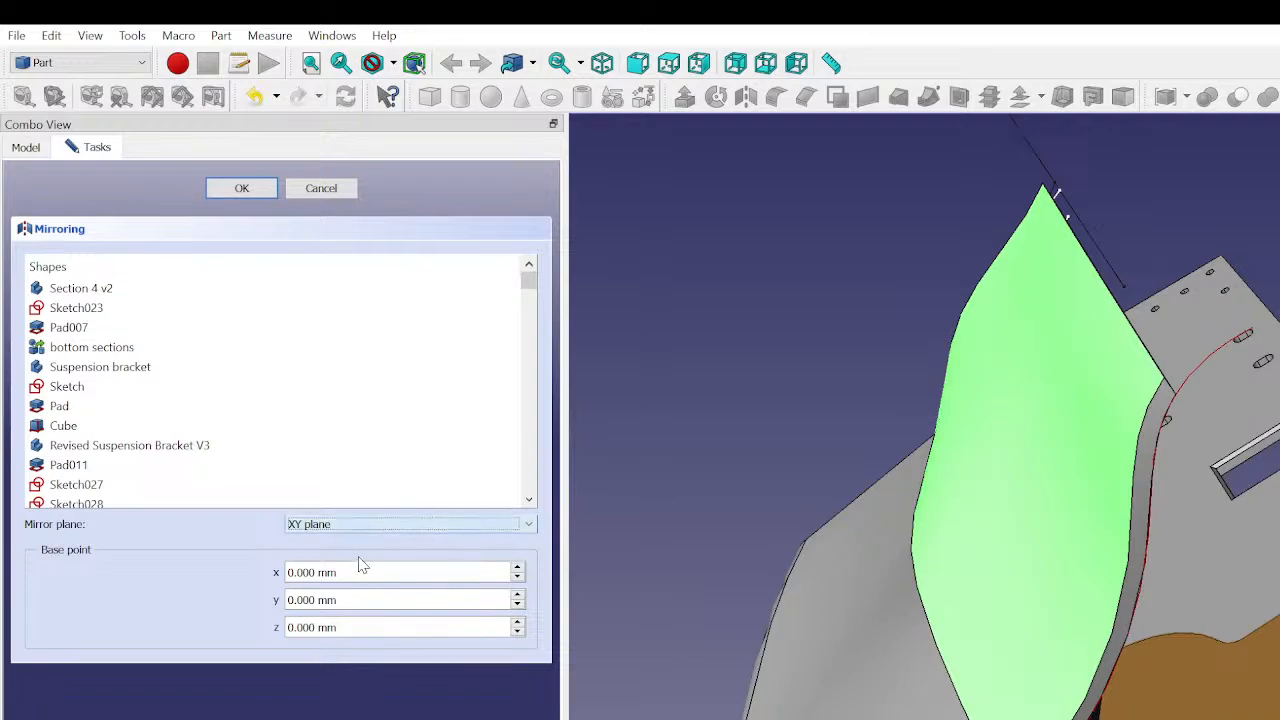
left_click(360, 563)
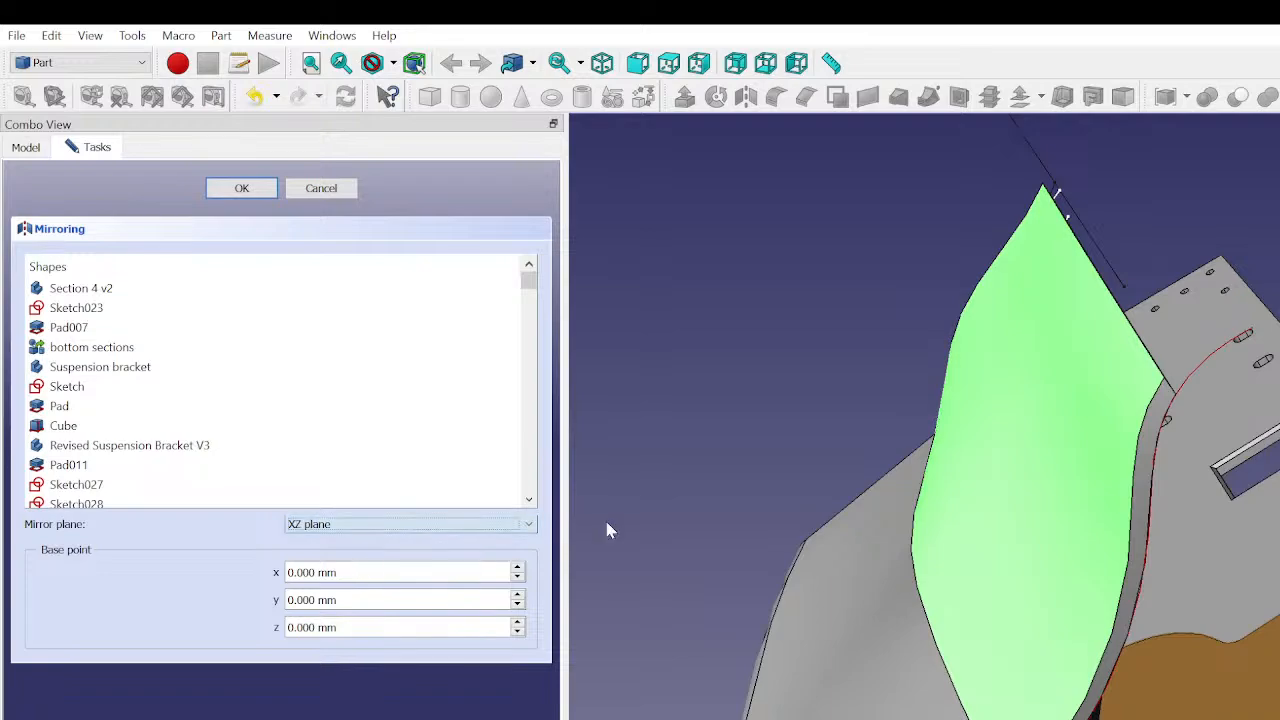
left_click(262, 190)
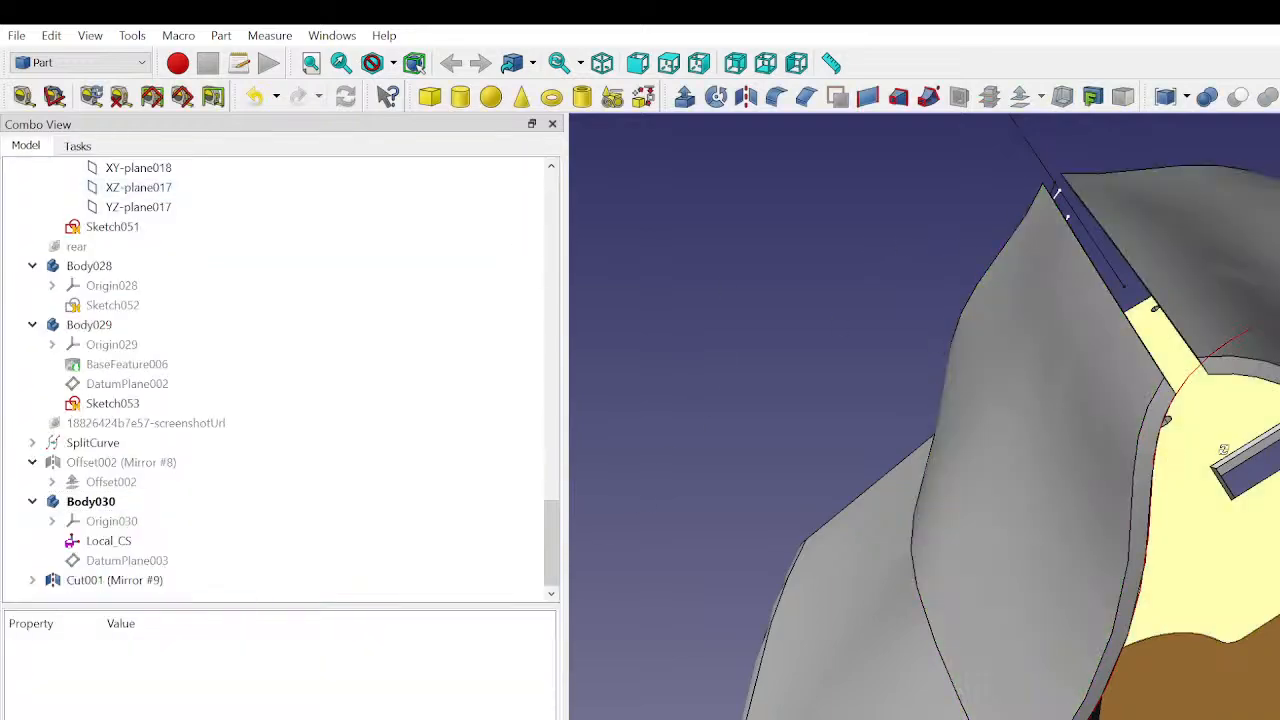
- Examine the mirrored upper panels from several angles, including their front edges and the gap between them
middle_click_drag(1215, 432, 1168, 391)
scroll(1168, 391, "down", 6)
middle_click_drag(1156, 328, 1260, 440)
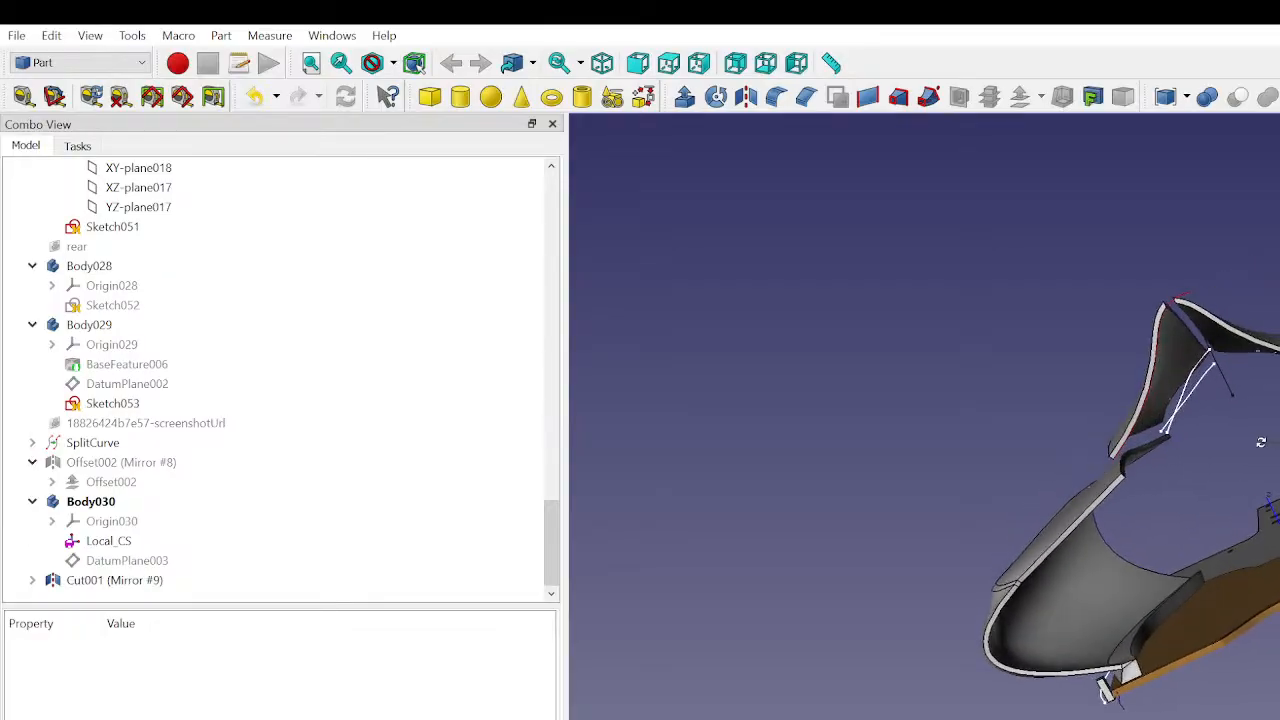
scroll(1208, 451, "up", 3)
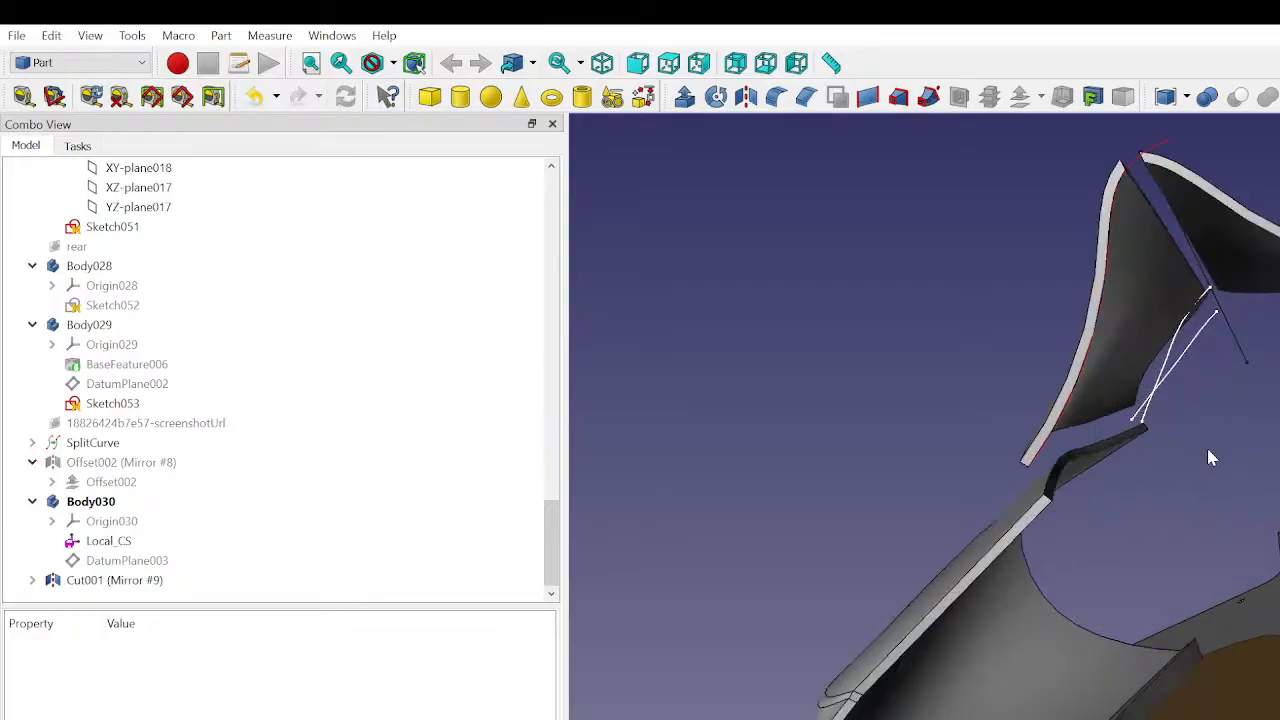
left_click(1140, 162)
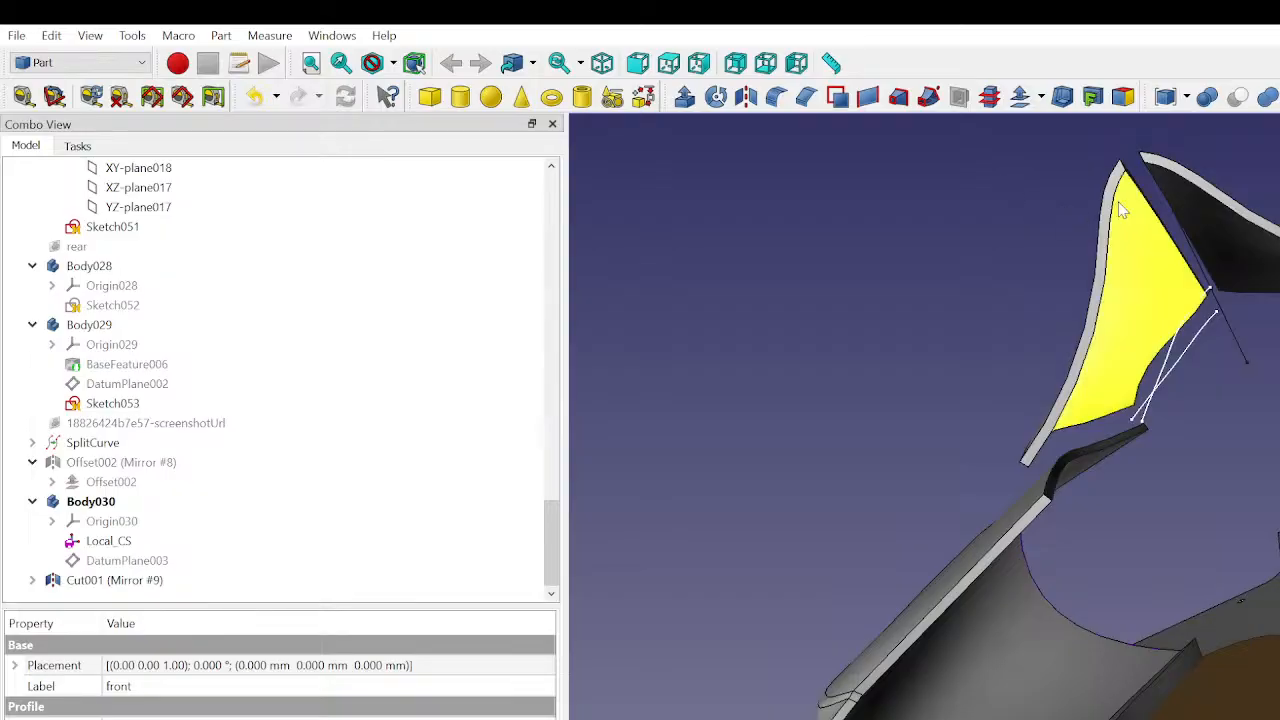
middle_click_drag(1126, 198, 1189, 231)
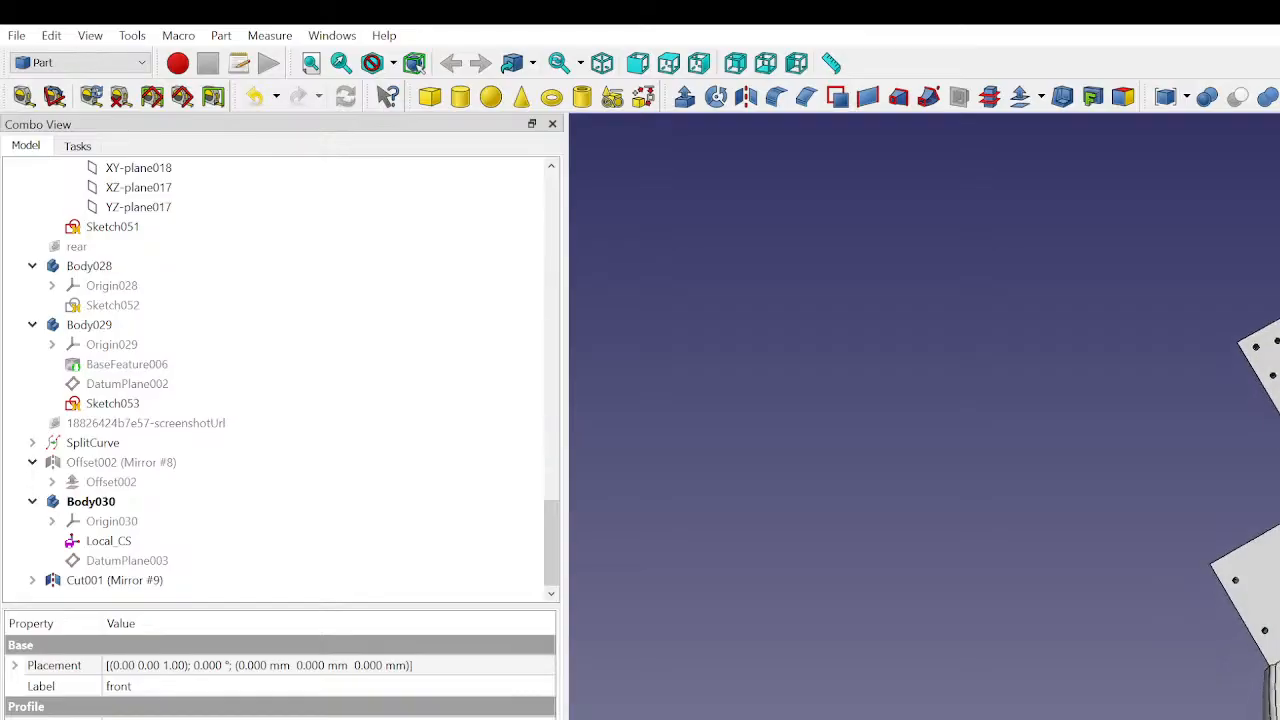
middle_click_drag(1238, 343, 1269, 487)
middle_click_drag(1240, 669, 1268, 647)
scroll(1168, 537, "up", 3)
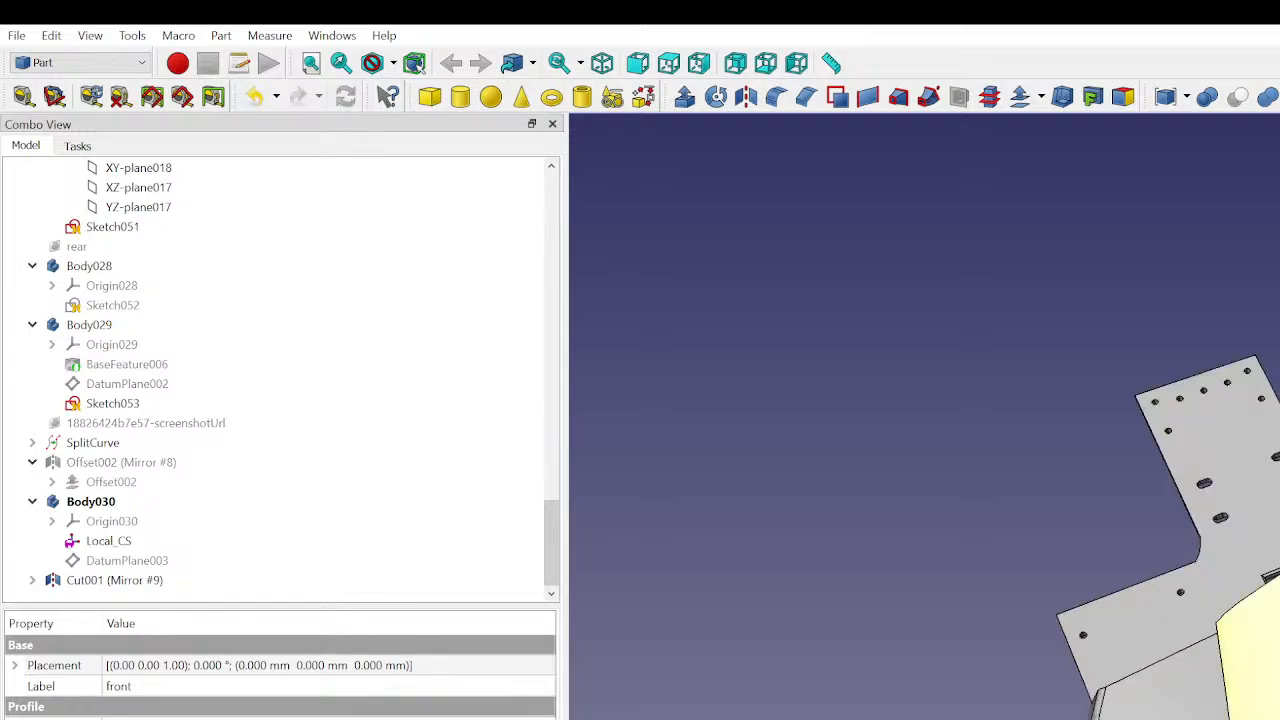
scroll(1136, 496, "up", 1)
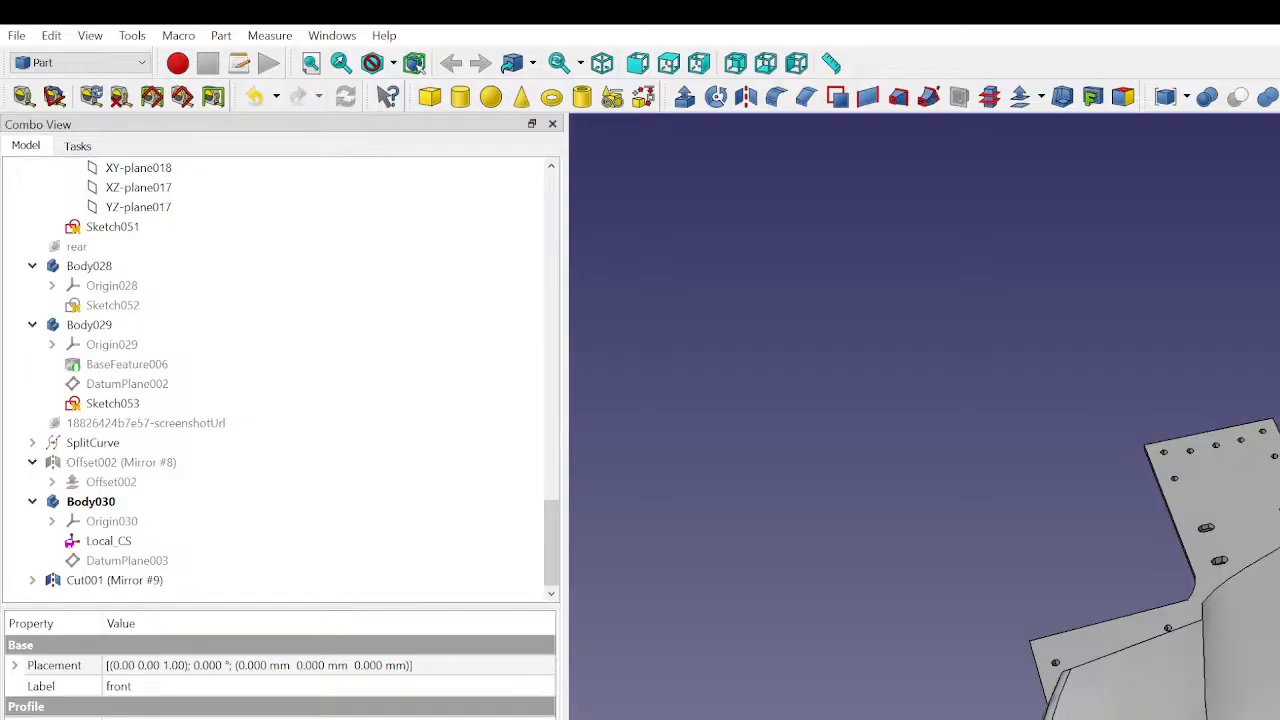
middle_click_drag(1150, 520, 1065, 560)
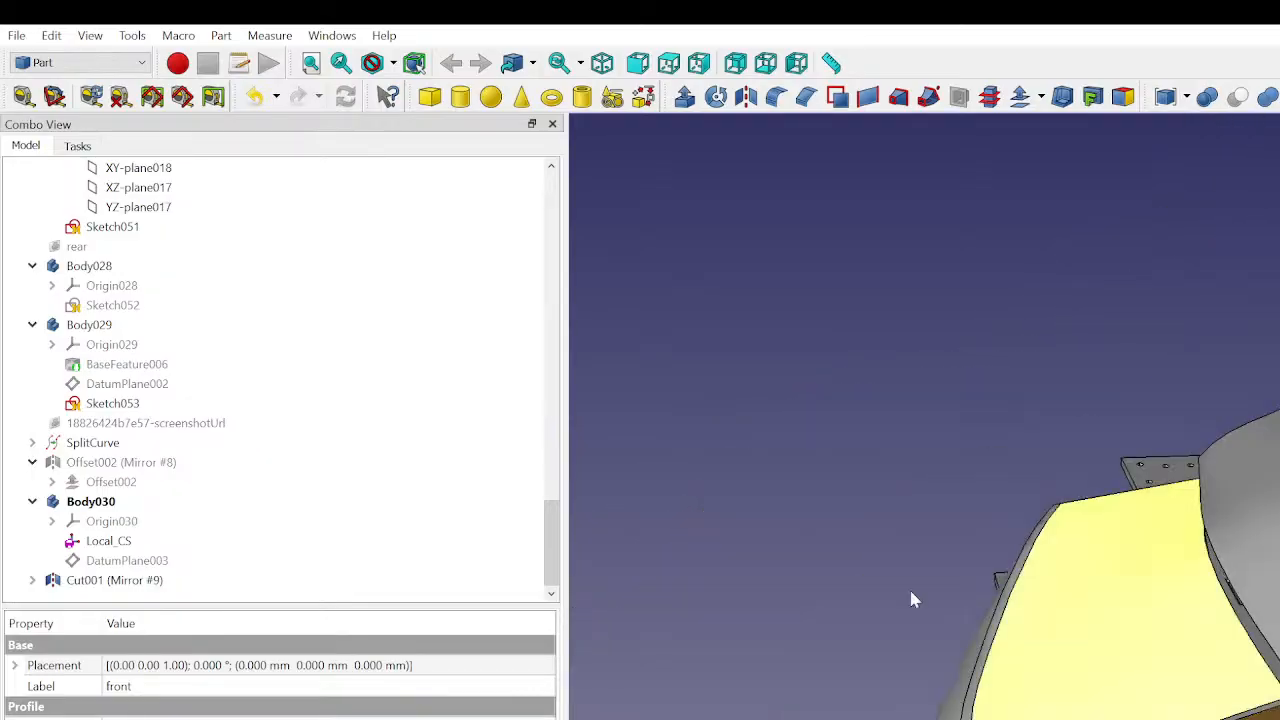
- Make the side view reference image visible behind the car body
scroll(153, 568, "up", 20)
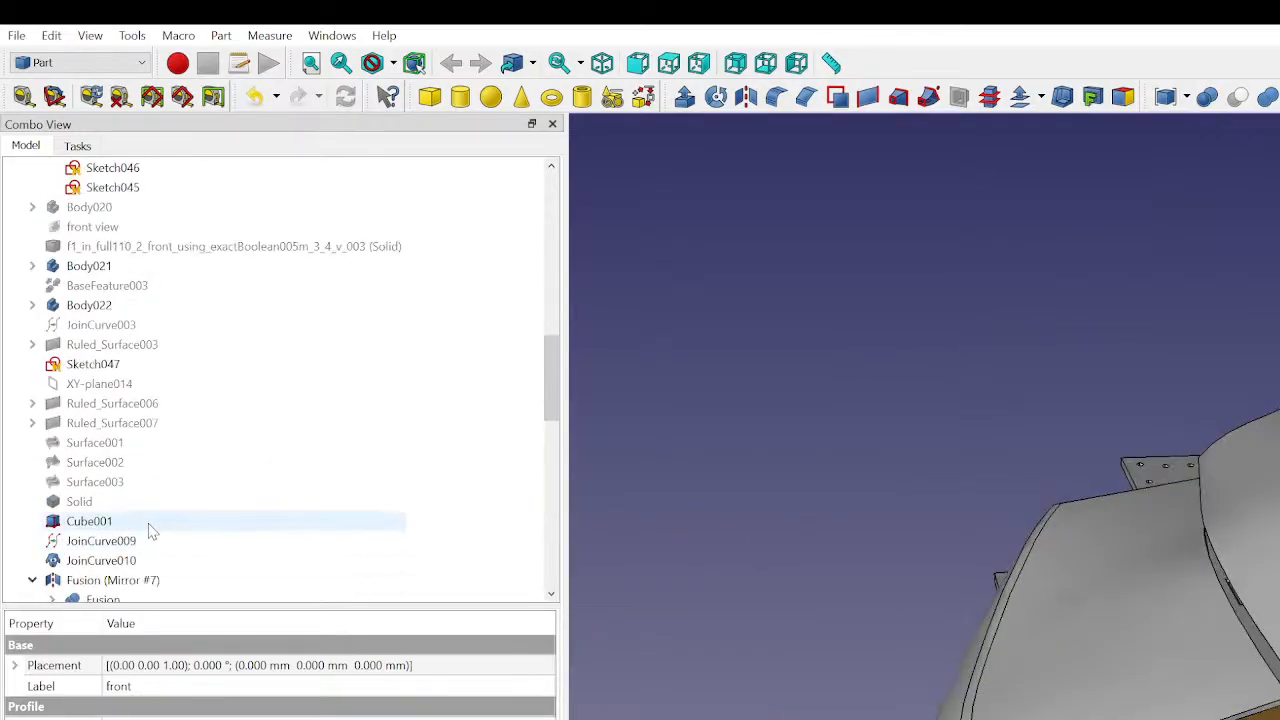
left_click(150, 209)
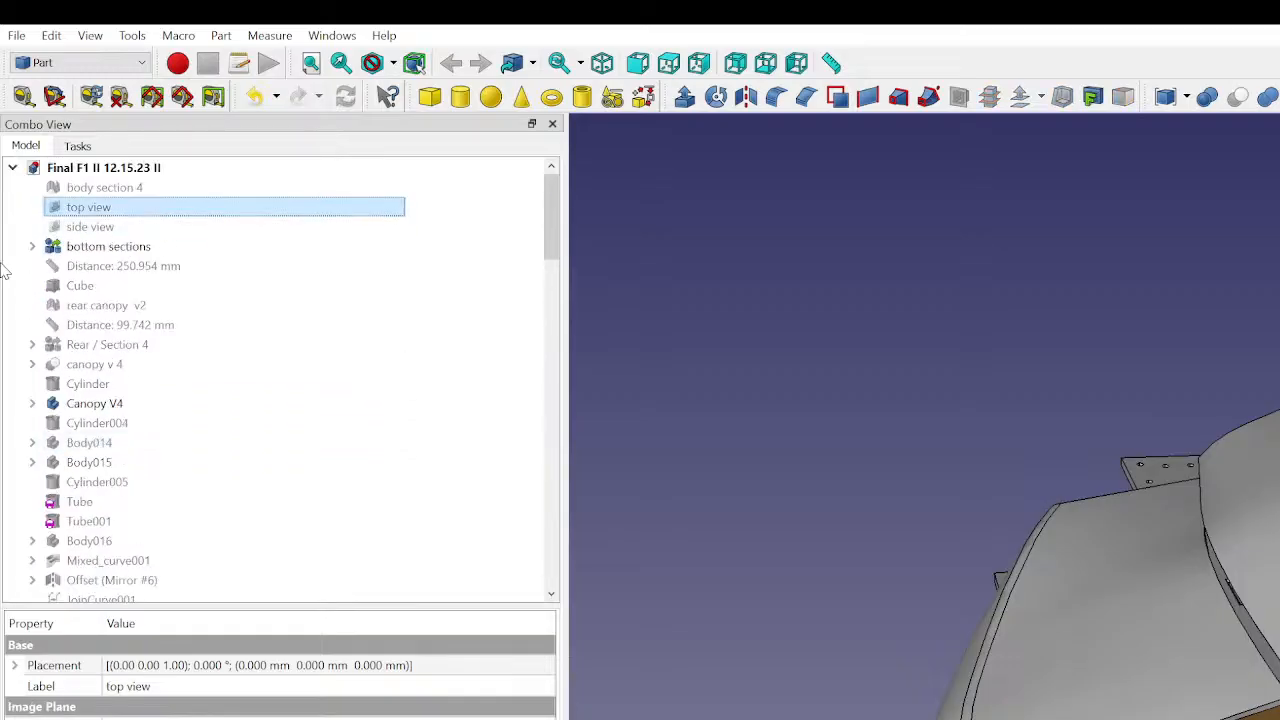
left_click(122, 228)
key("space")
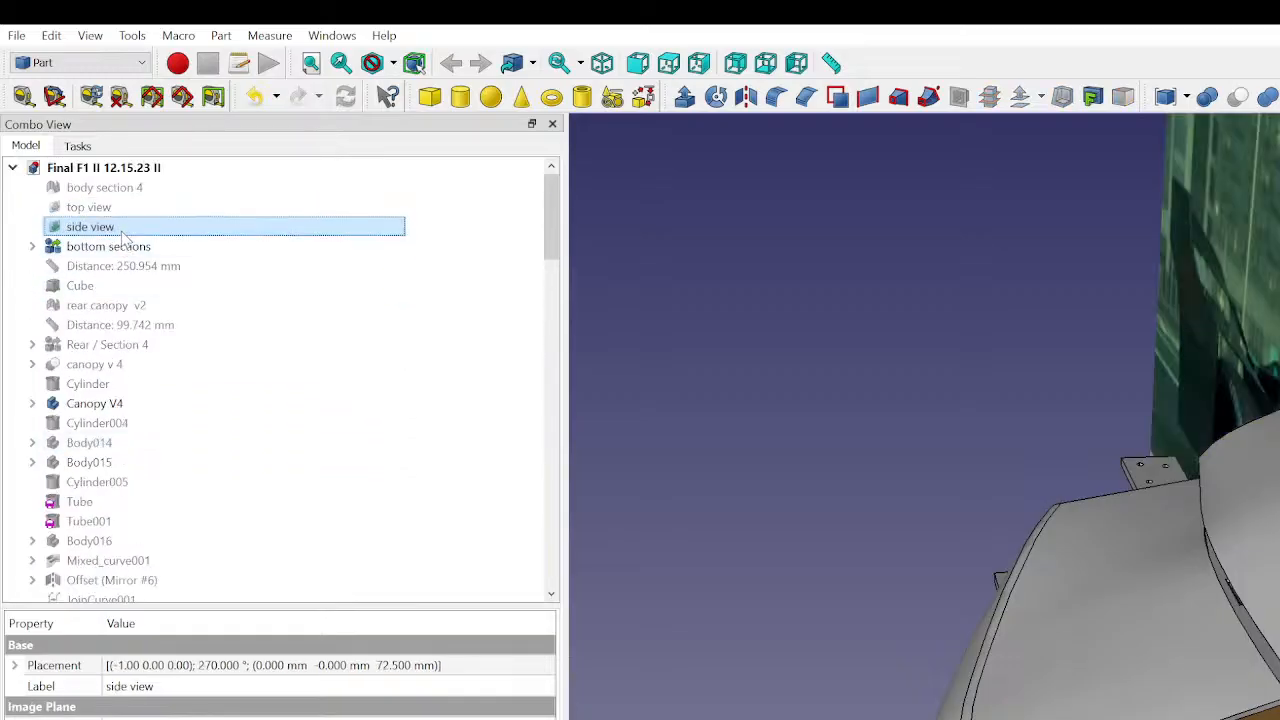
- Hide and reshow the trimmed curved panel (Cut001) to compare its shape with the side view reference image
left_click(1266, 508)
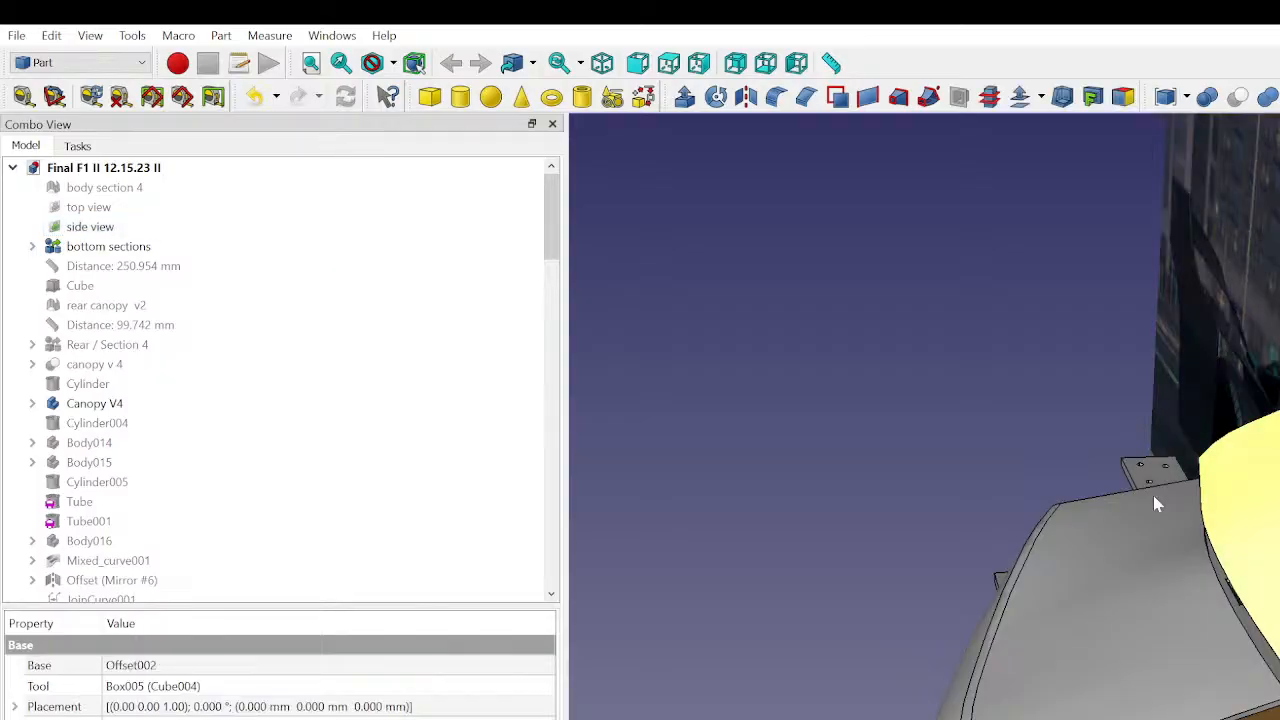
key("space")
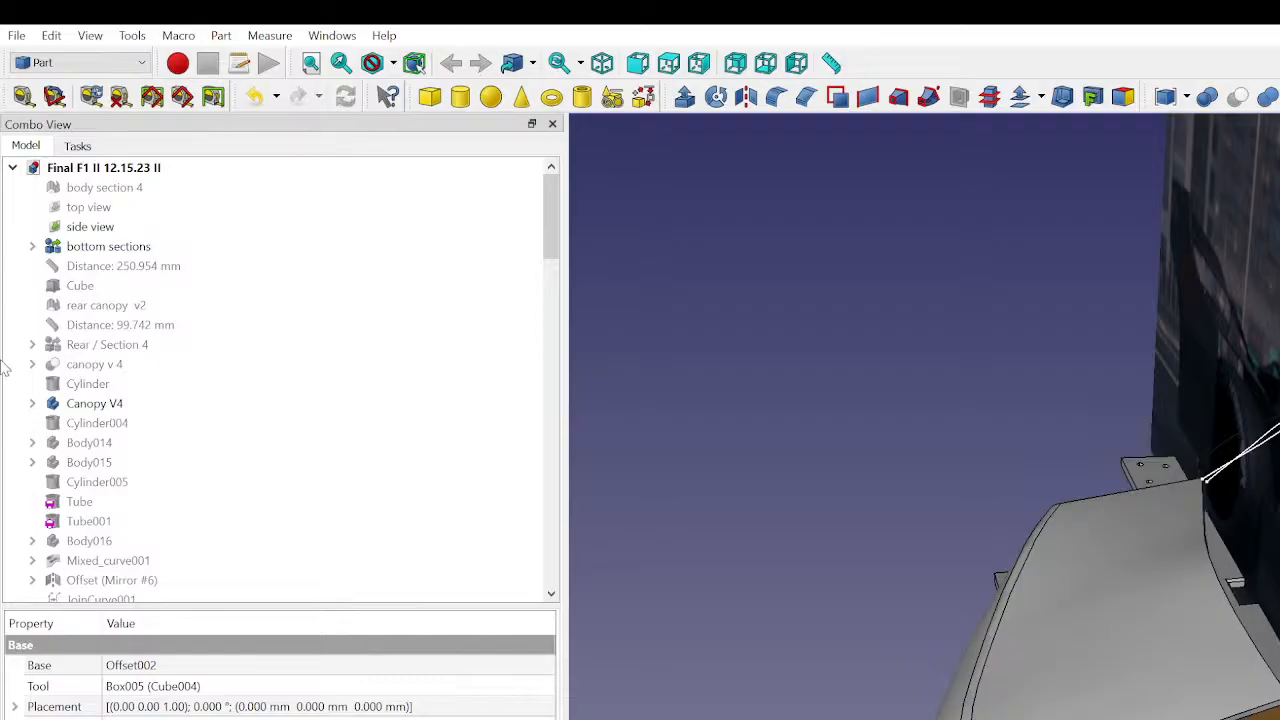
scroll(100, 500, "down", 15)
left_click(112, 582)
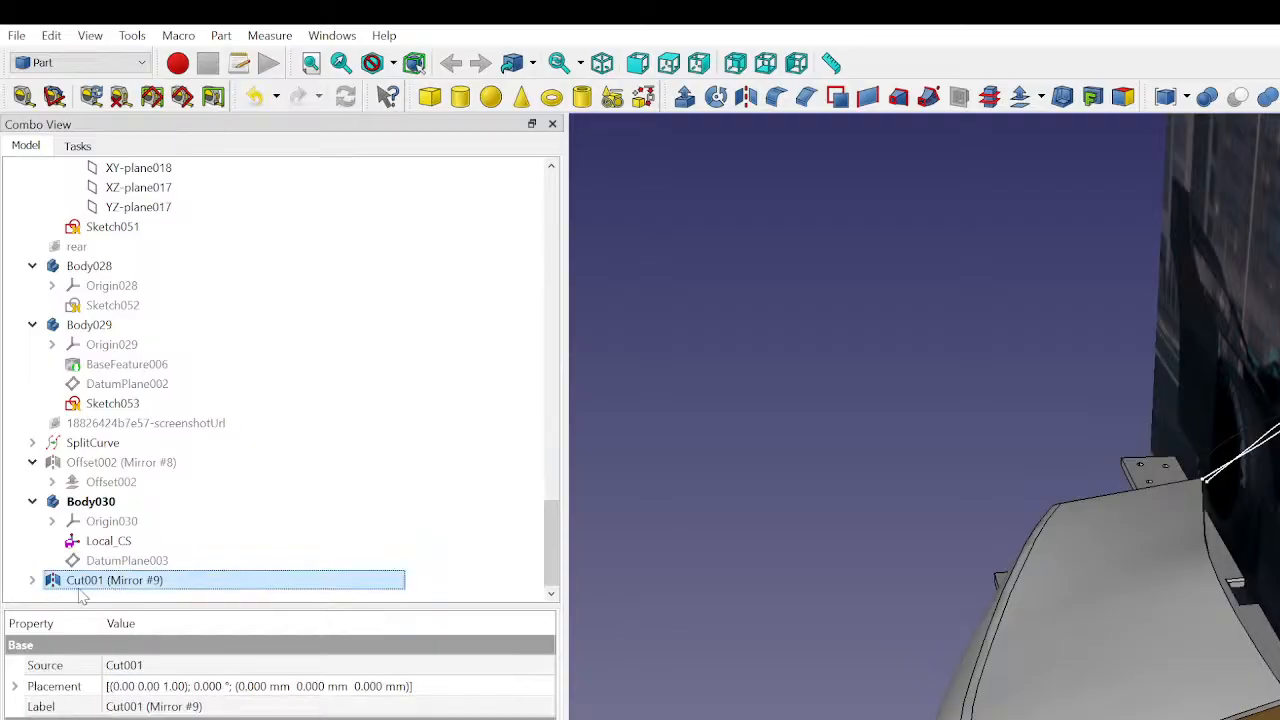
left_click(31, 581)
left_click(90, 580)
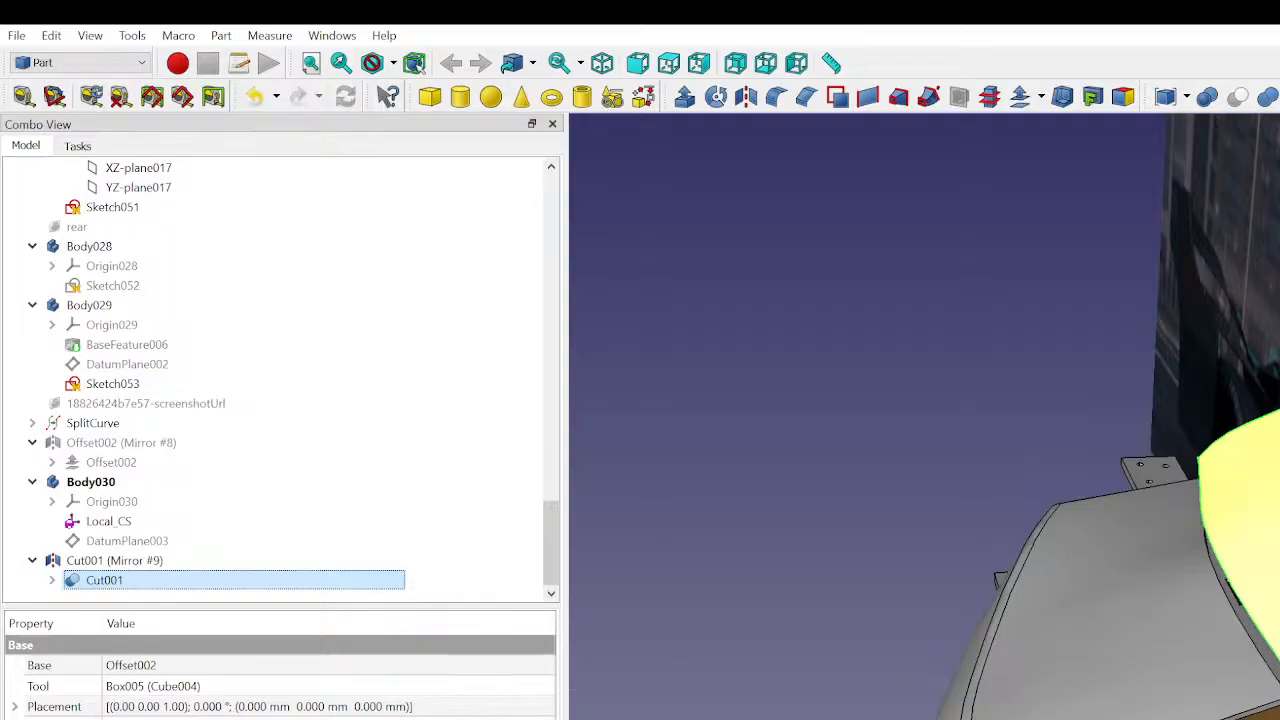
middle_click_drag(1279, 530, 956, 712)
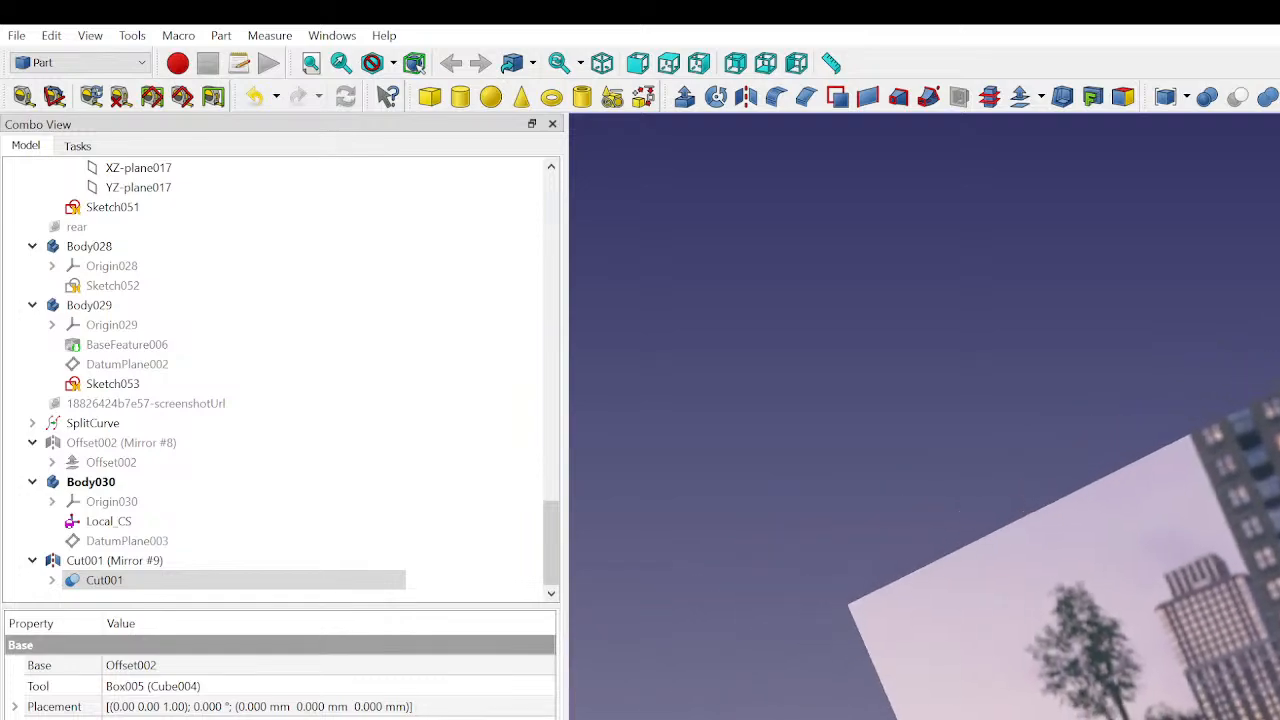
middle_click_drag(956, 712, 918, 697)
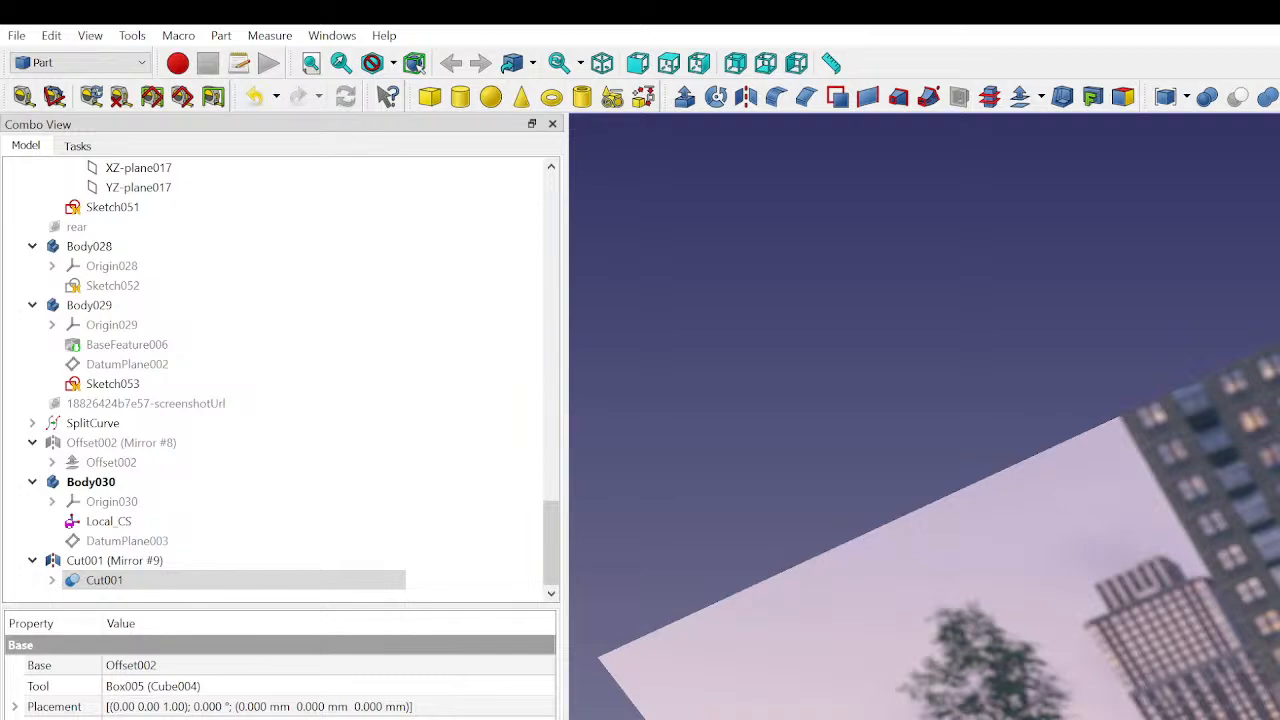
- Switch to the Curves workbench
scroll(924, 416, "up", 5)
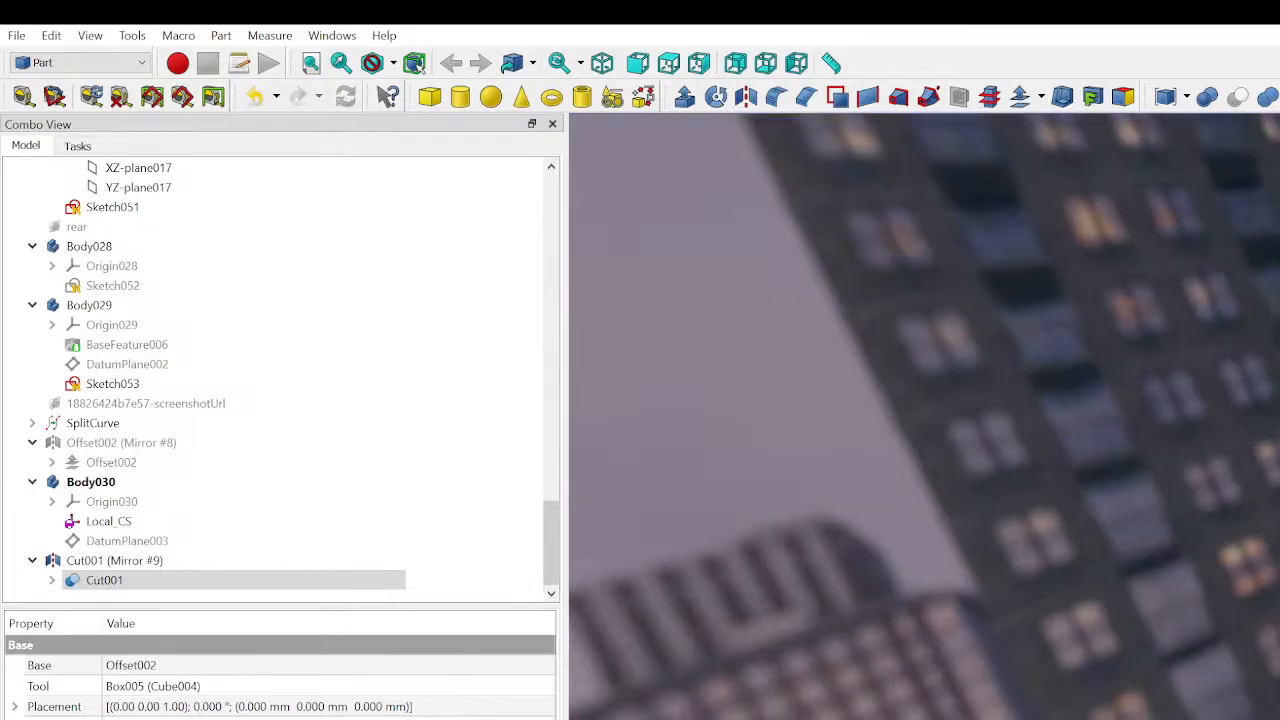
middle_click_drag(924, 416, 1084, 421)
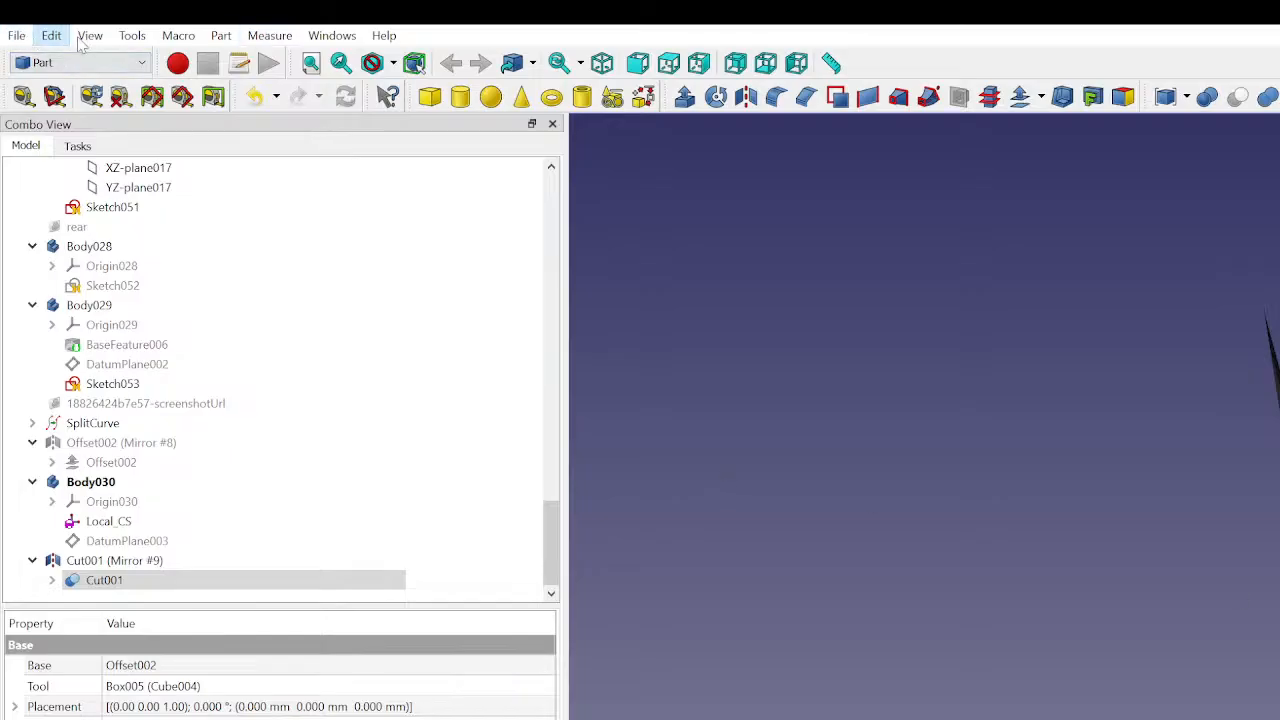
left_click(680, 417)
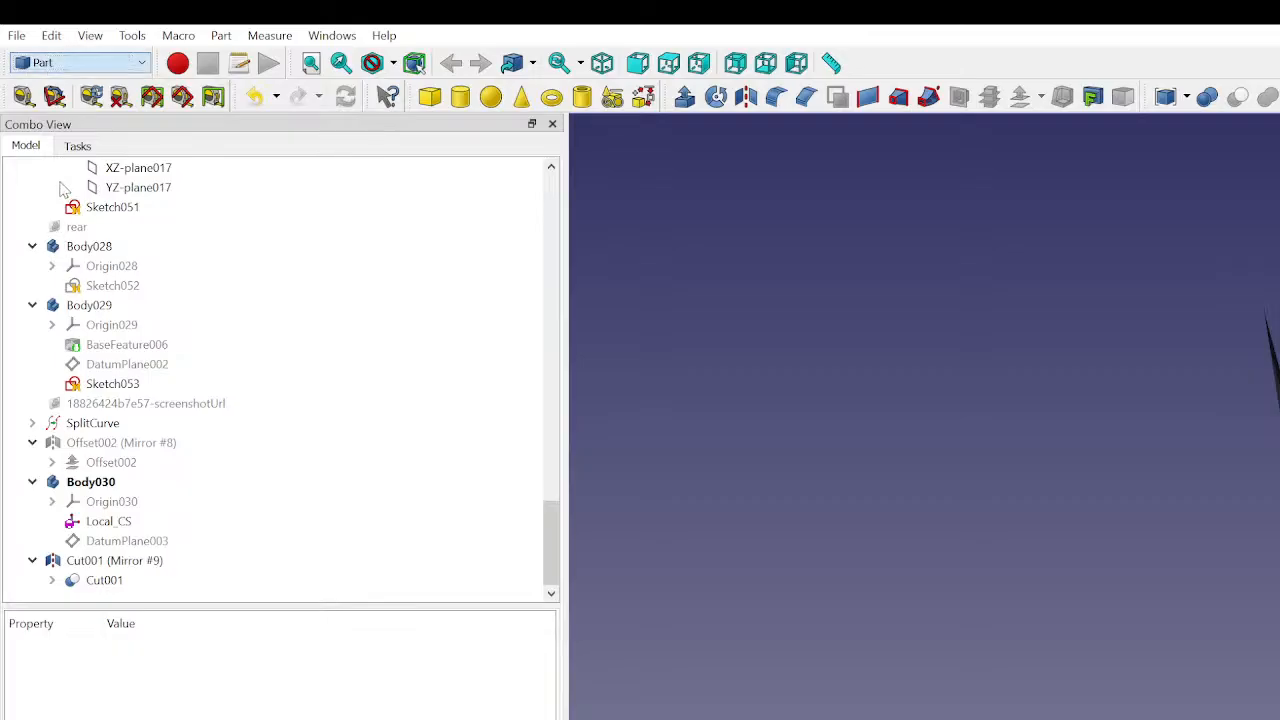
left_click(49, 95)
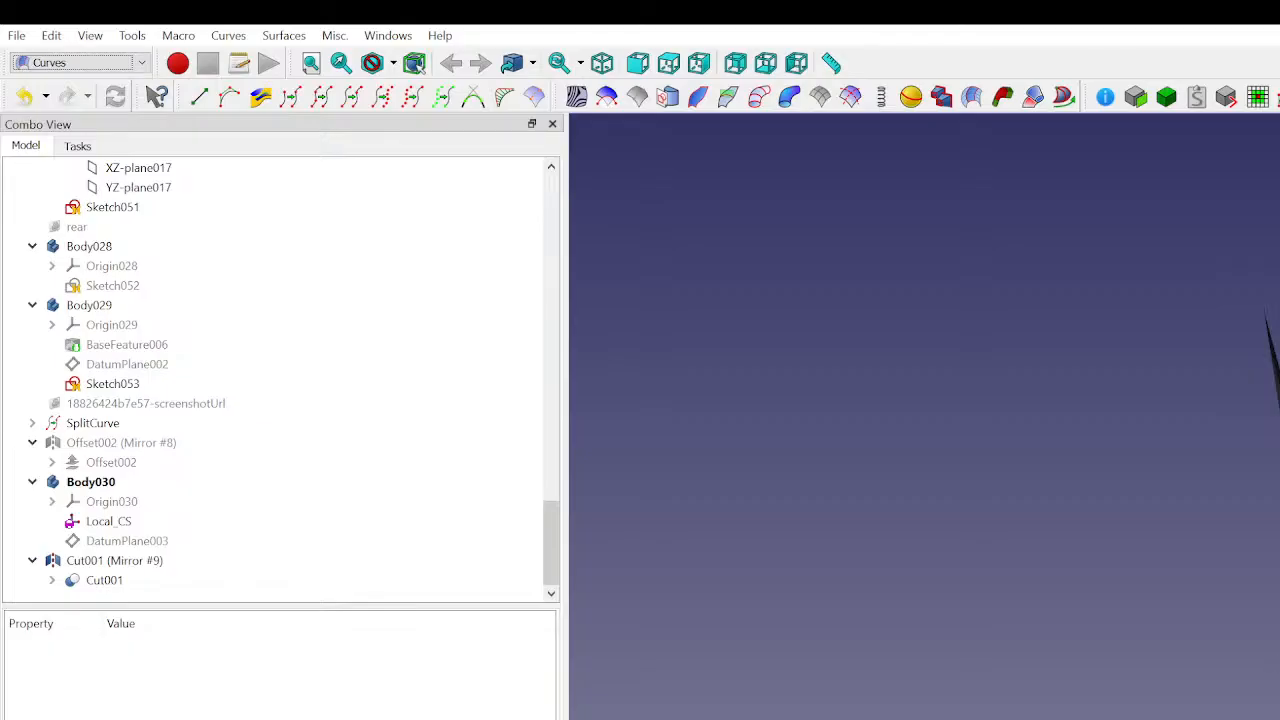
- Examine the mirrored upper panels and their edges up close from several angles
middle_click_drag(1270, 440, 1080, 420)
left_click(1114, 531)
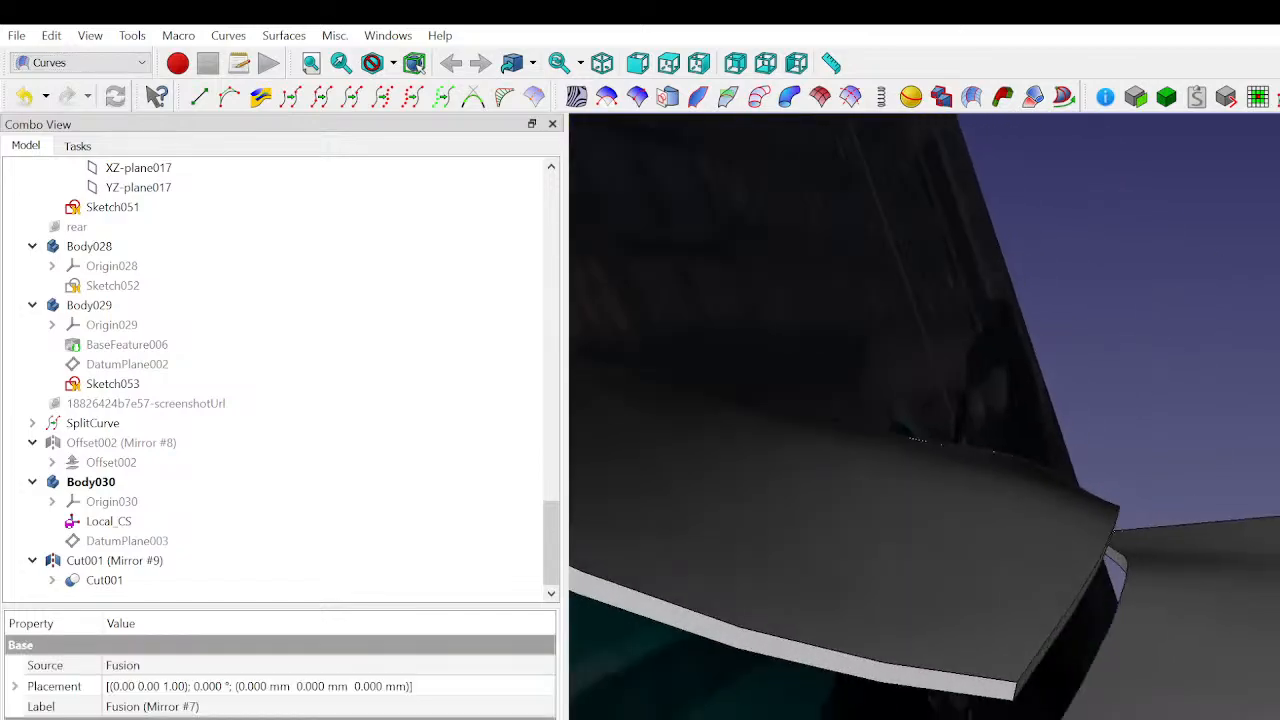
left_click(60, 150)
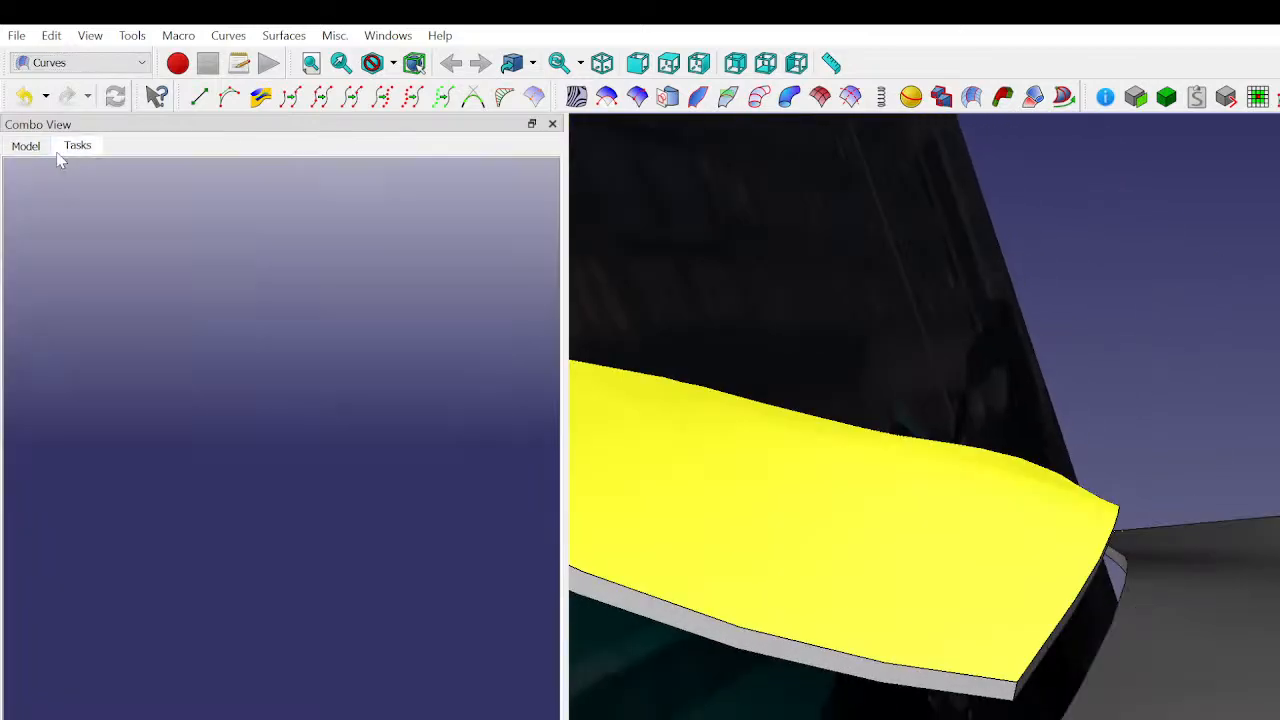
left_click(34, 150)
left_click(1263, 266)
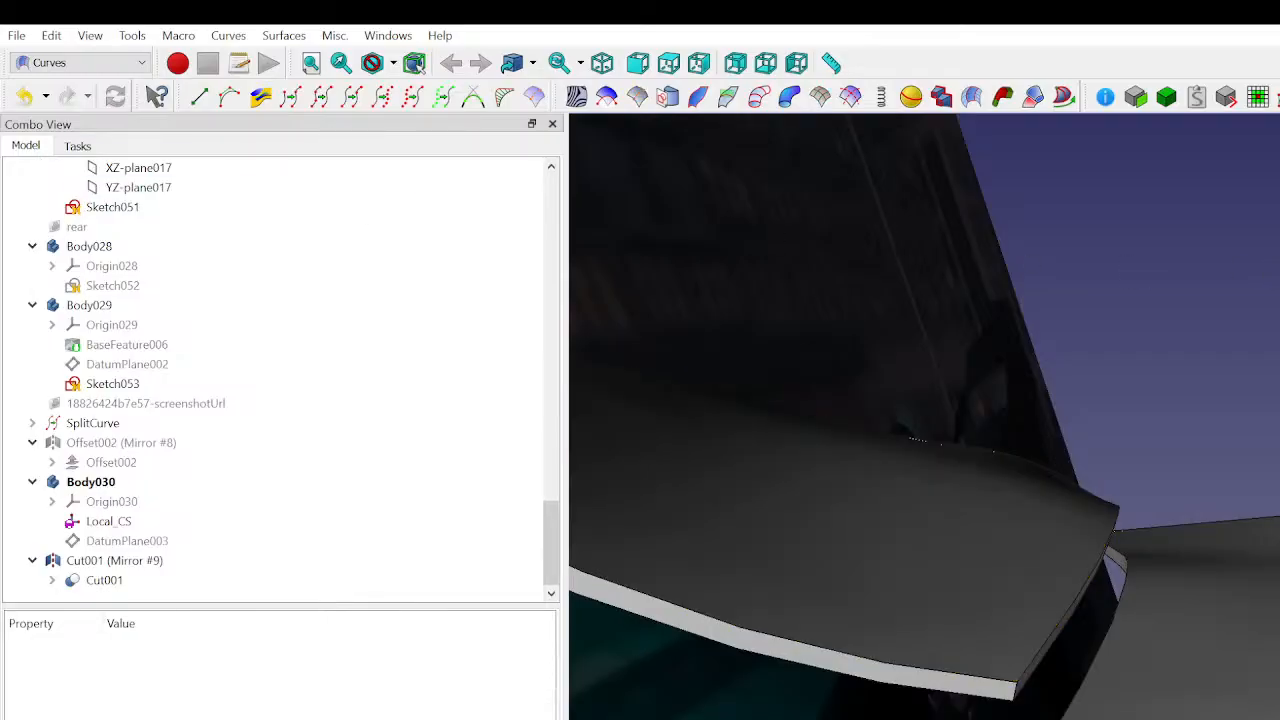
middle_click_drag(860, 420, 1140, 412)
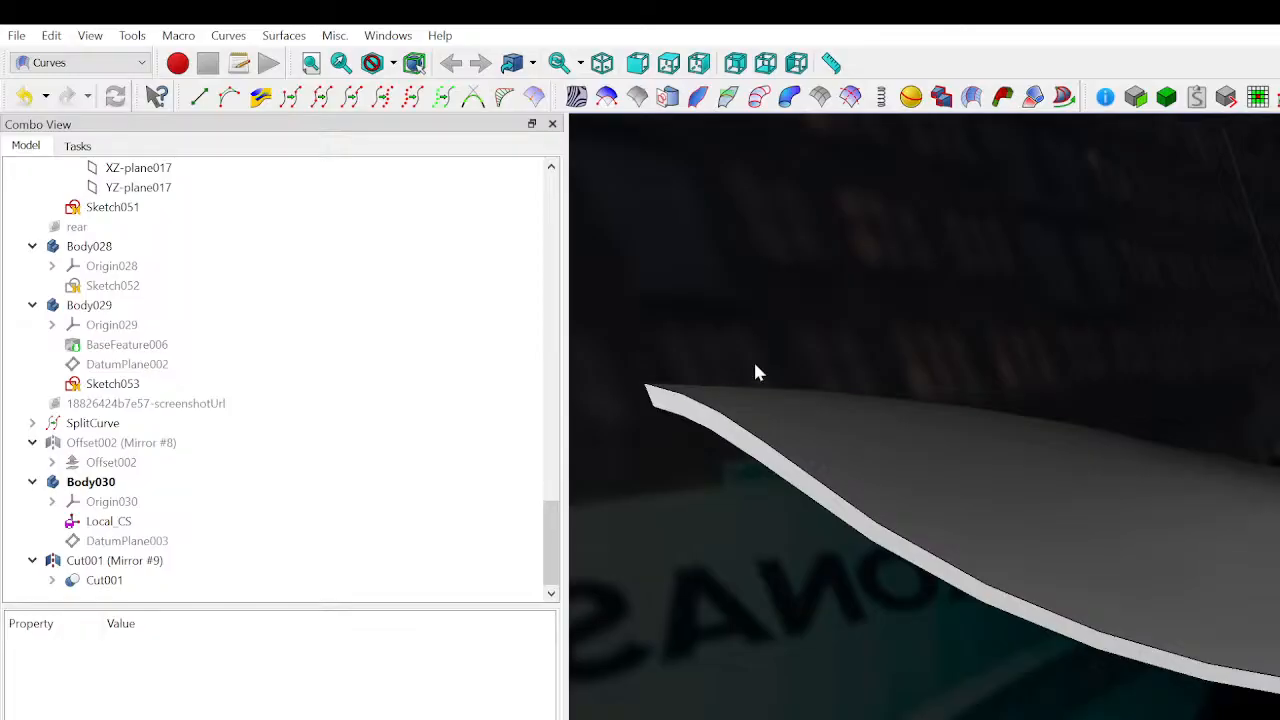
left_click(1032, 437)
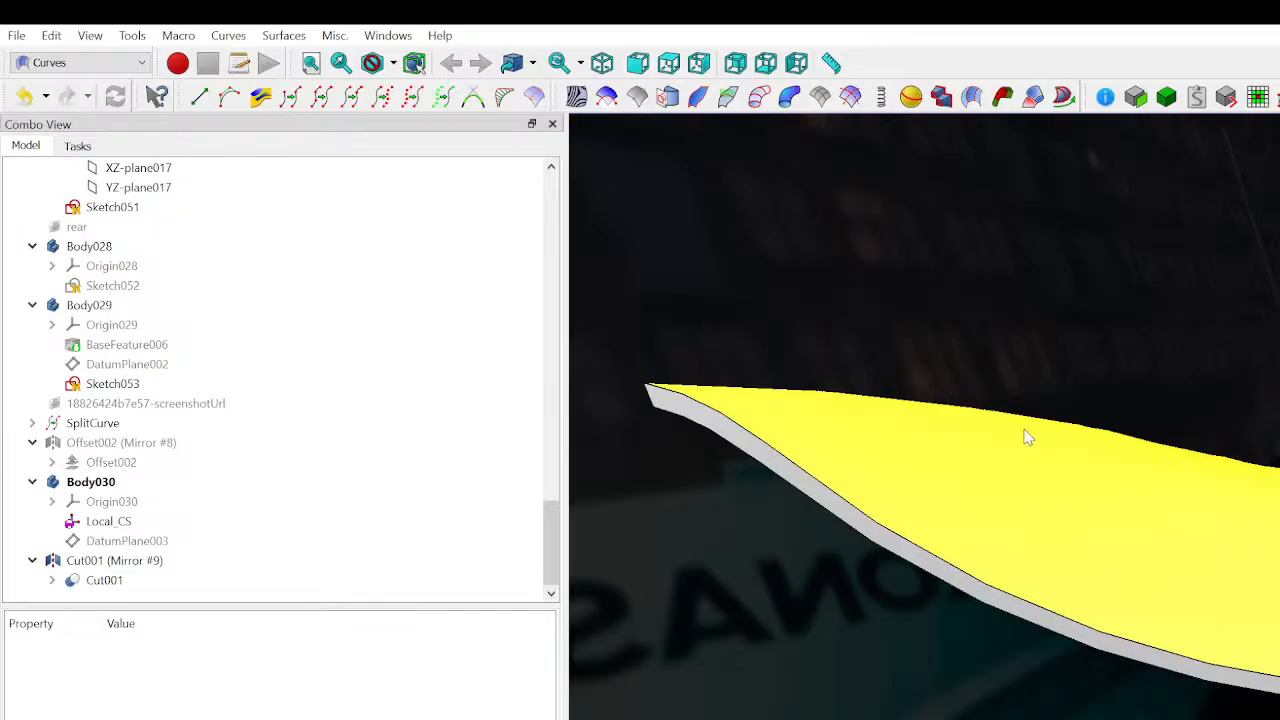
left_click(1000, 406)
middle_click_drag(629, 486, 1200, 600)
left_click(1105, 485)
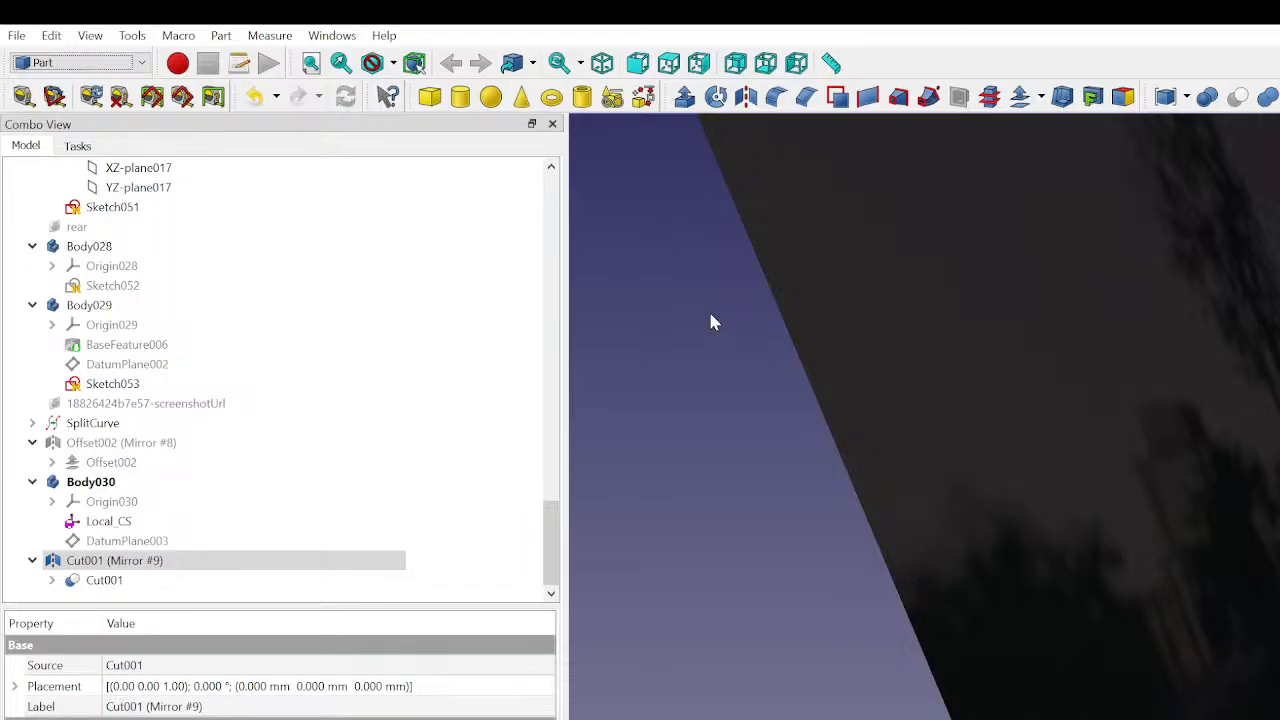
- Hide the side view reference image behind the car body
scroll(773, 459, "down", 5)
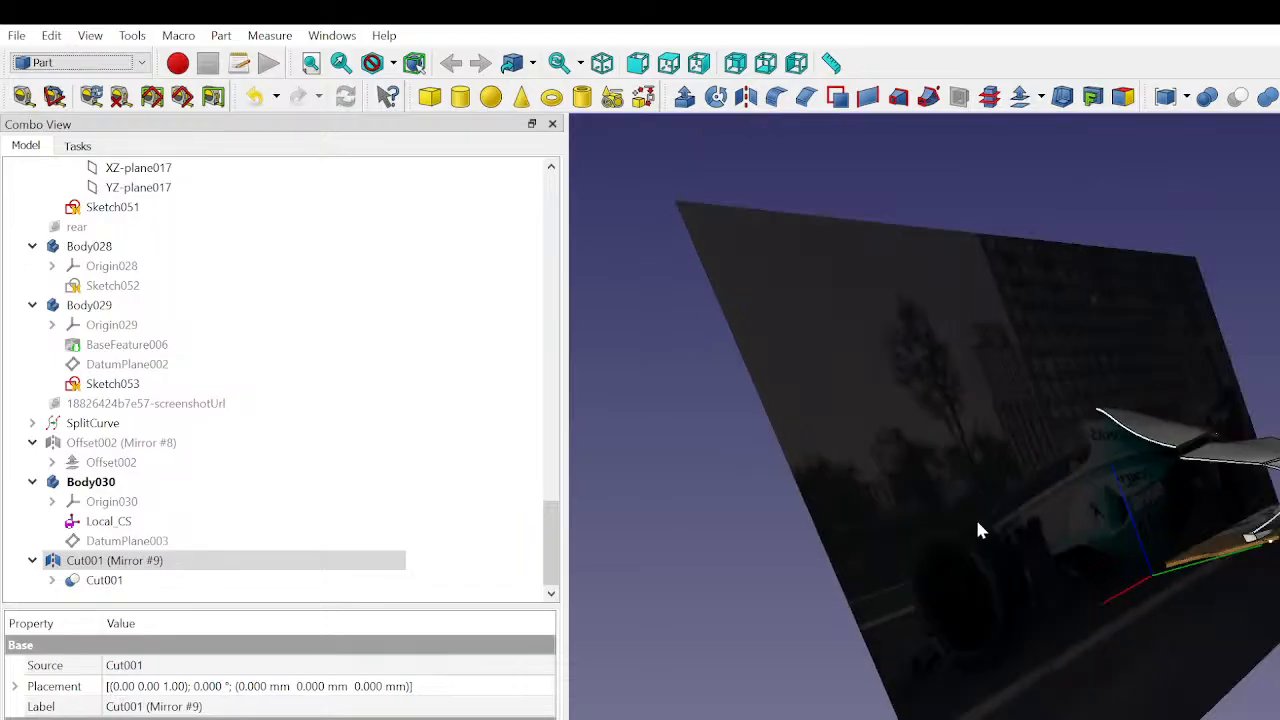
left_click(1002, 495)
key("space")
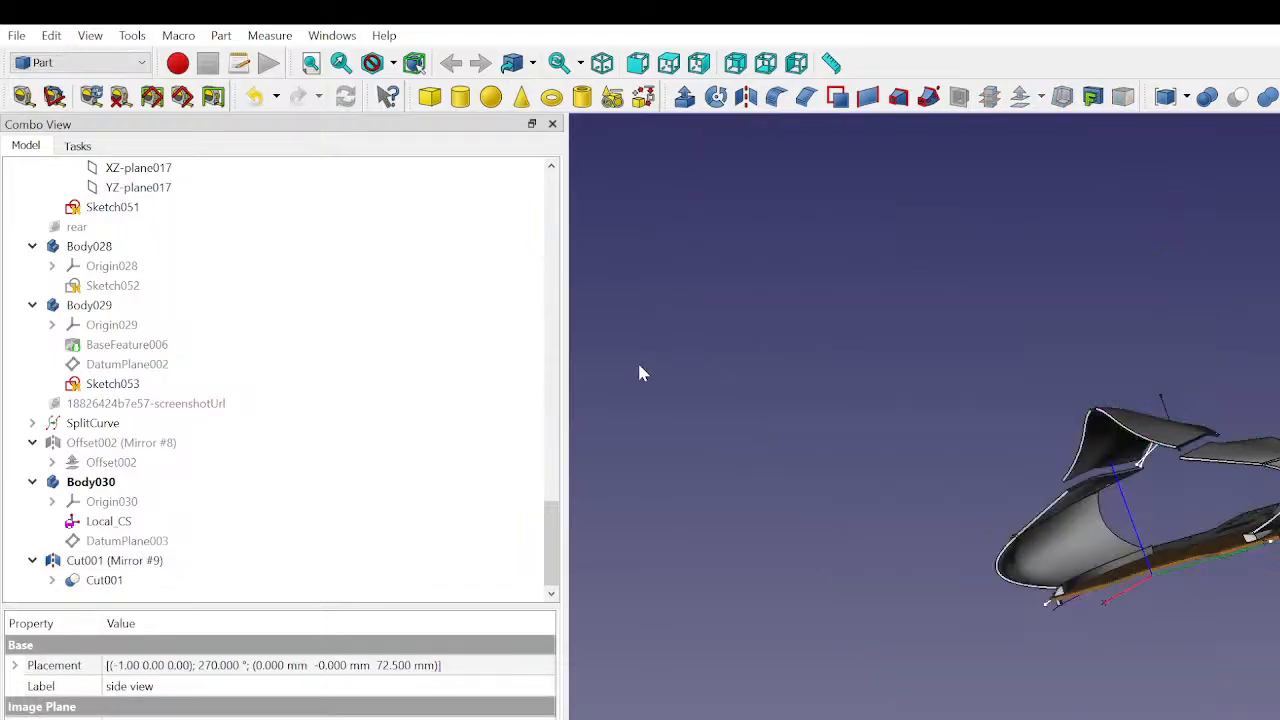
- Change the attachment mode of DatumPlane003 on the local coordinate system to Object's XZ
scroll(920, 697, "up", 5)
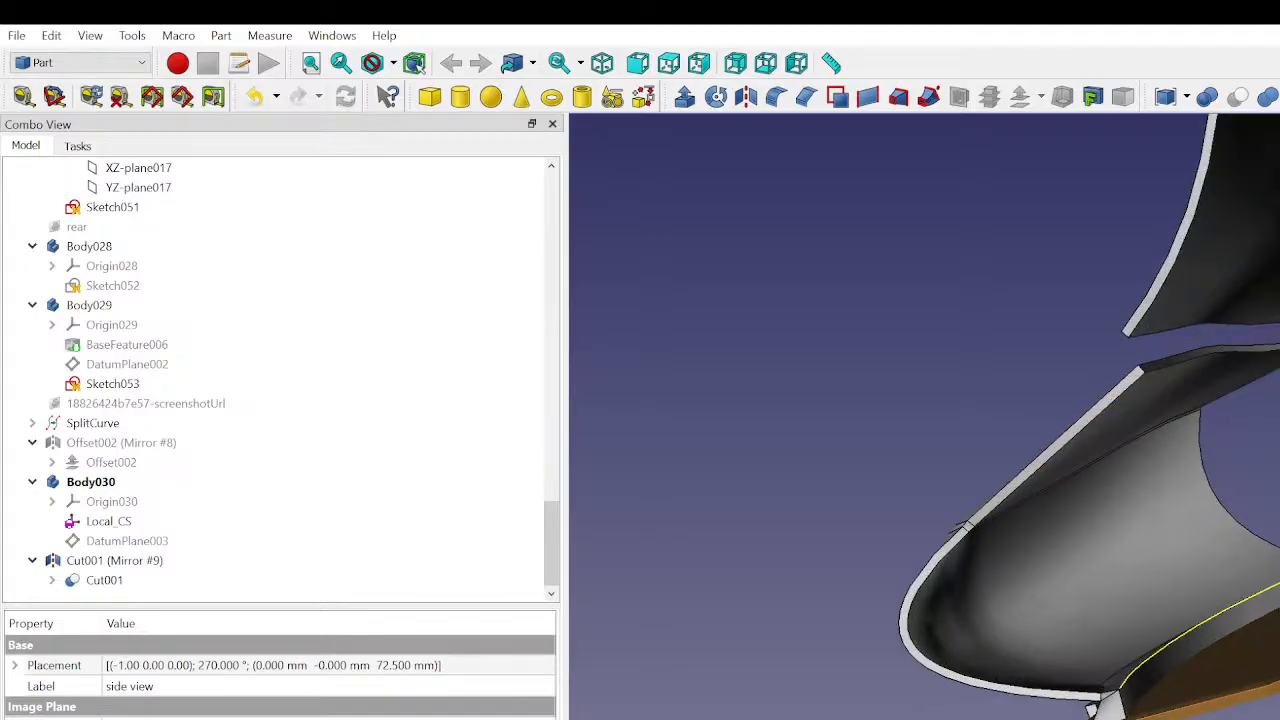
middle_click_drag(920, 697, 990, 718)
left_click(167, 541)
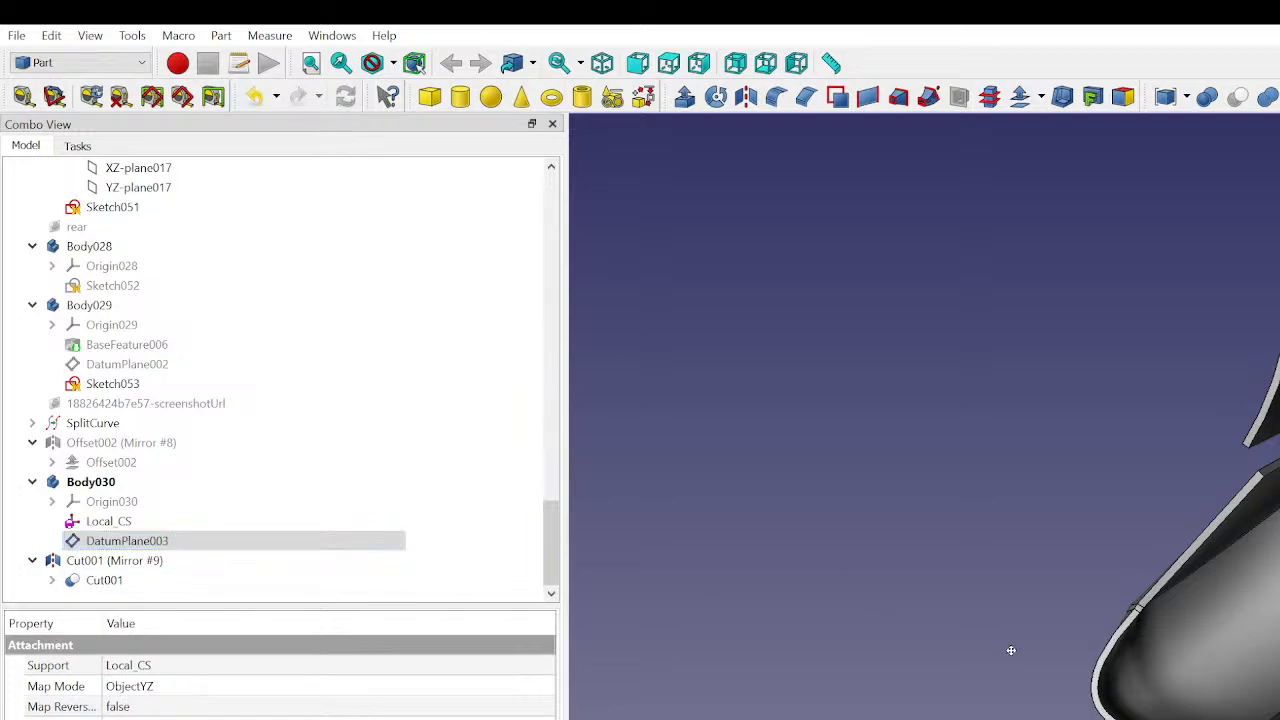
middle_click_drag(1009, 649, 1023, 677)
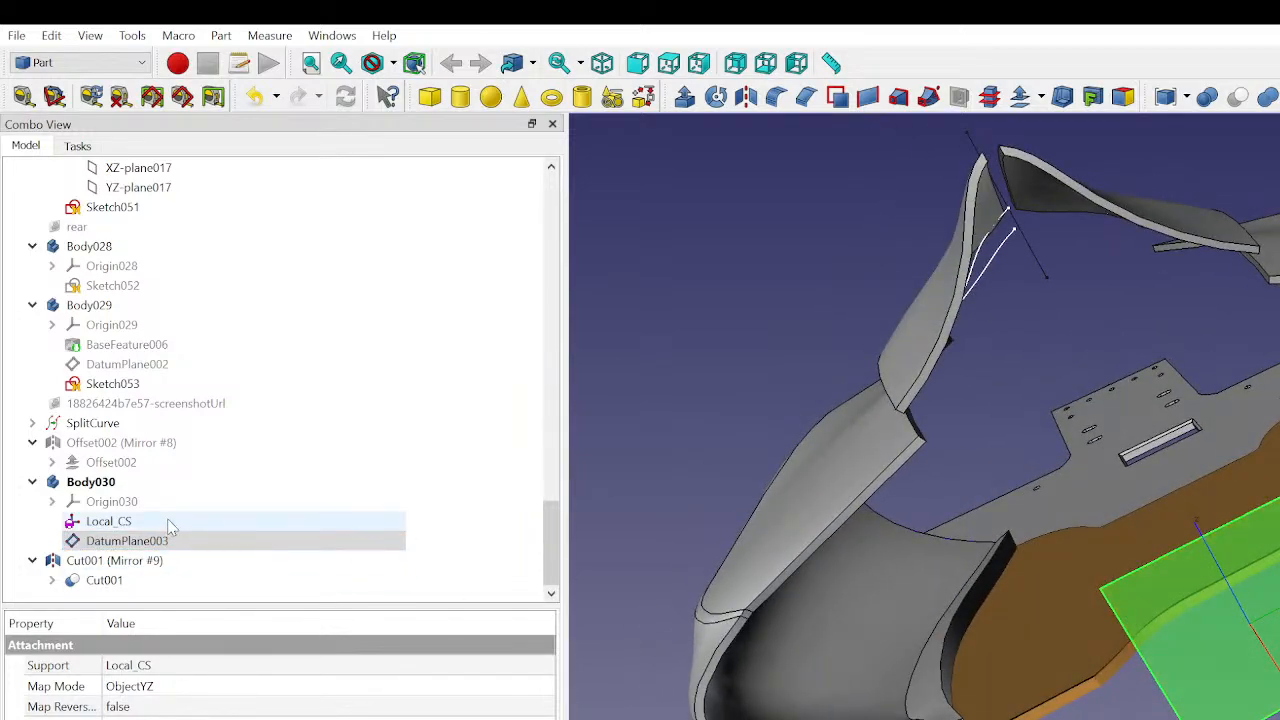
left_click(150, 688)
left_click(542, 688)
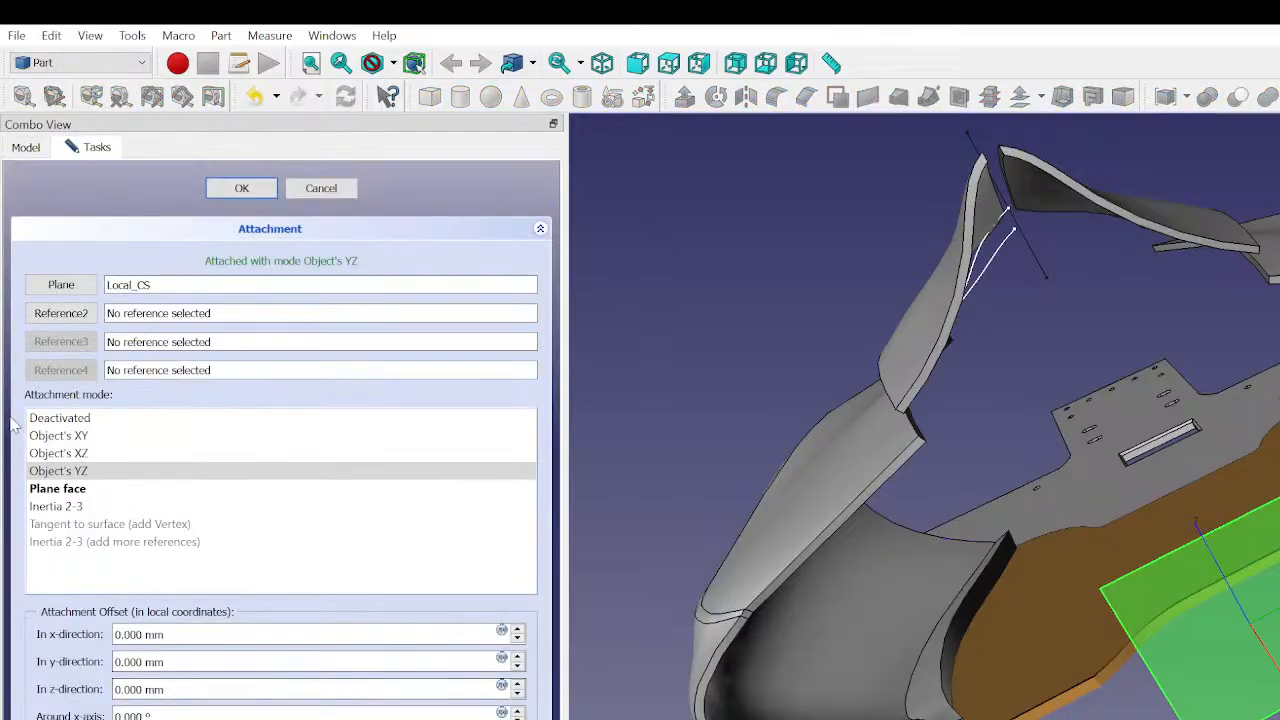
left_click(90, 453)
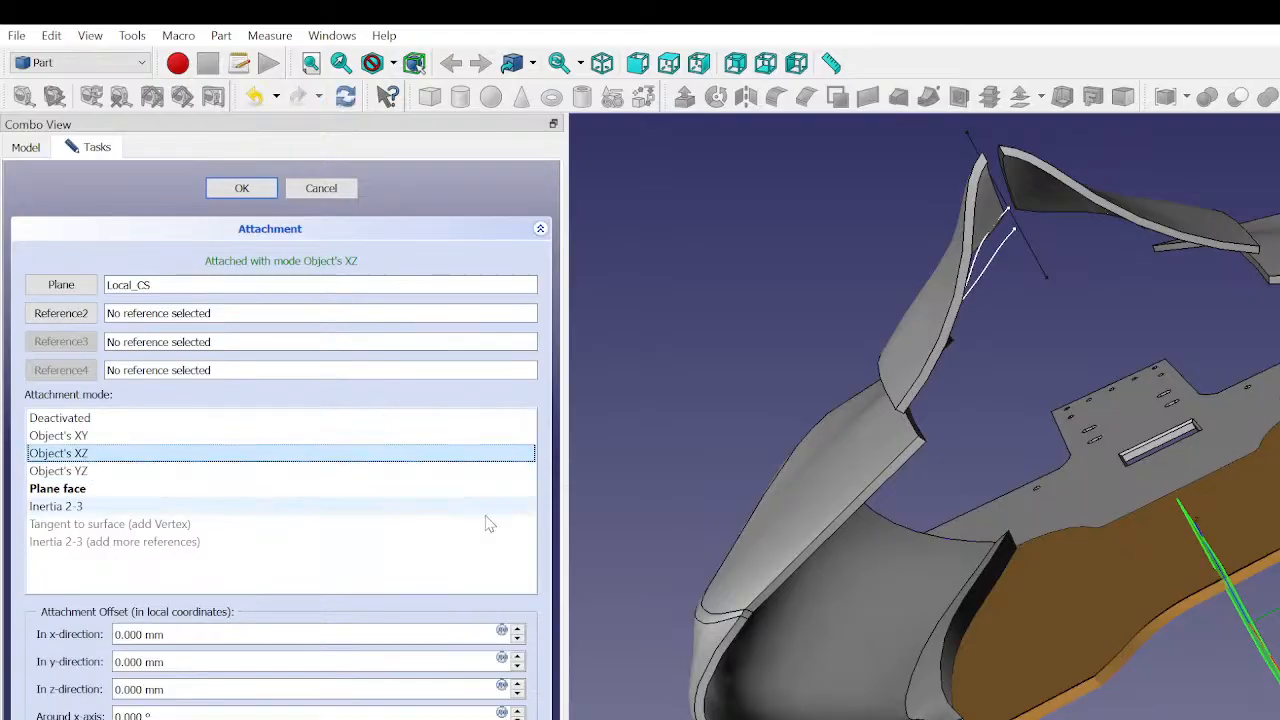
left_click(245, 189)
- Create a new sketch on DatumPlane003 in the Part Design workbench
middle_click_drag(960, 560, 1279, 719)
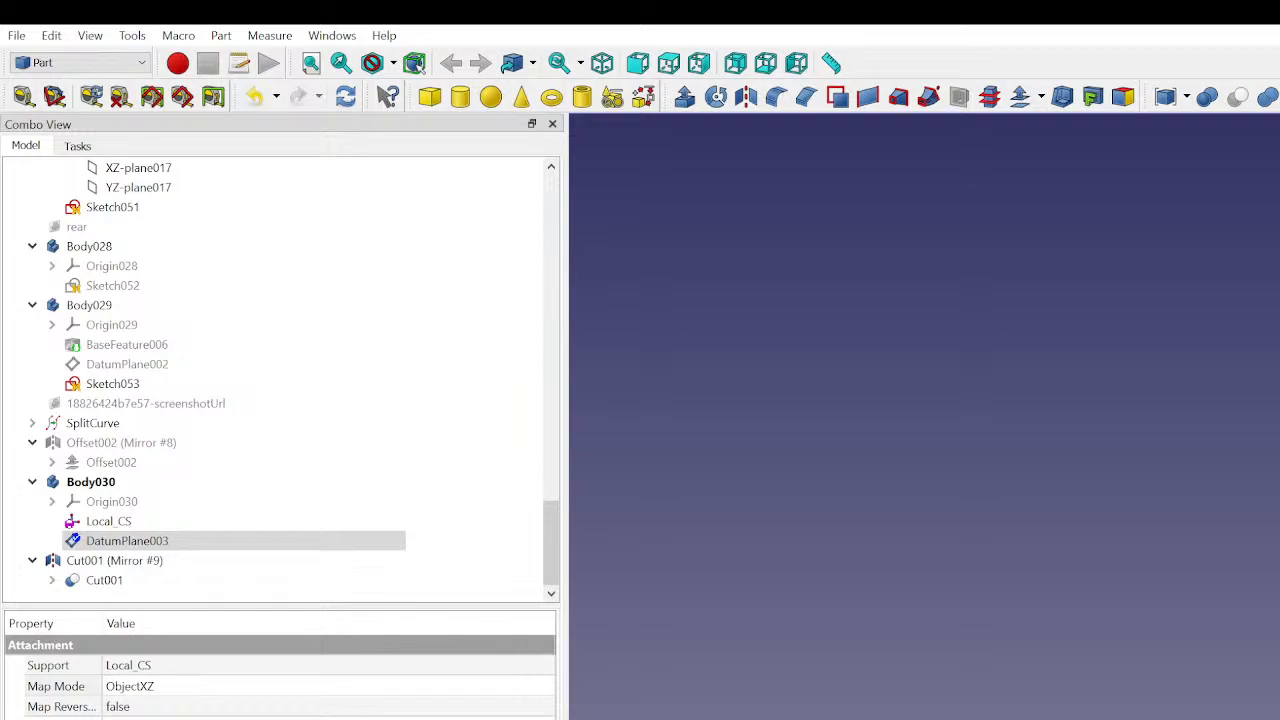
key("Up")
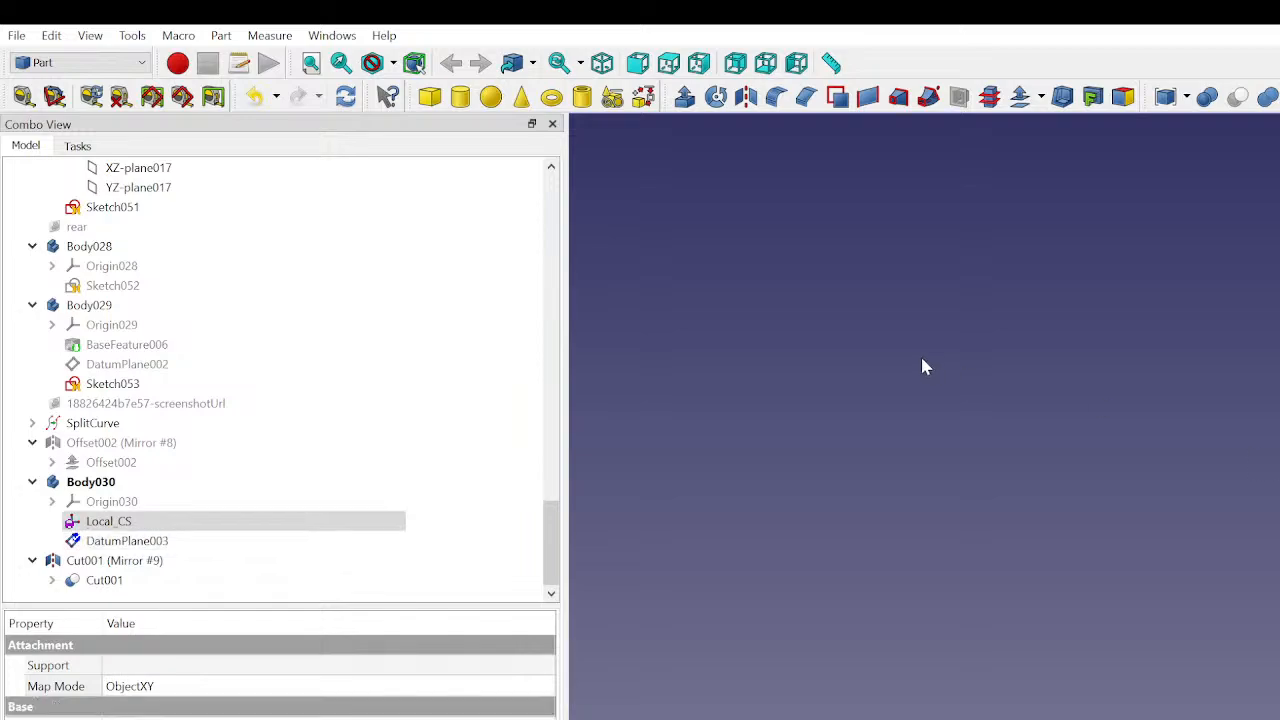
key("Down")
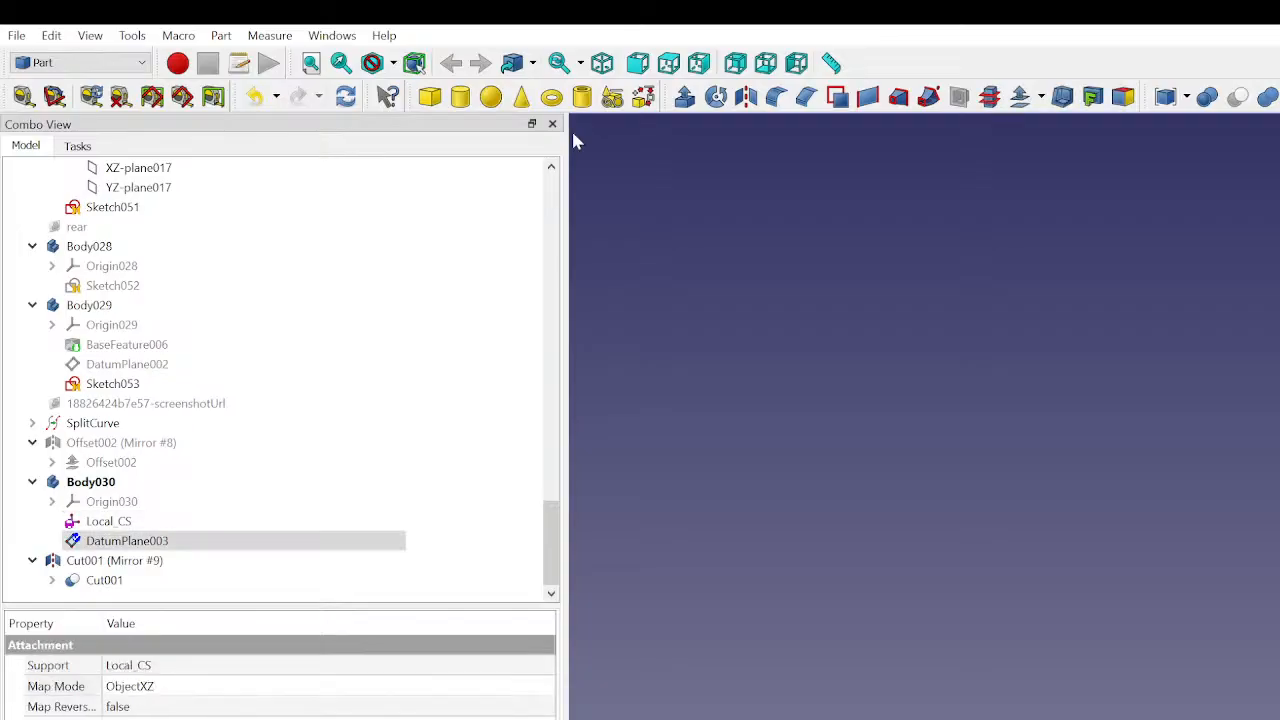
left_click(89, 206)
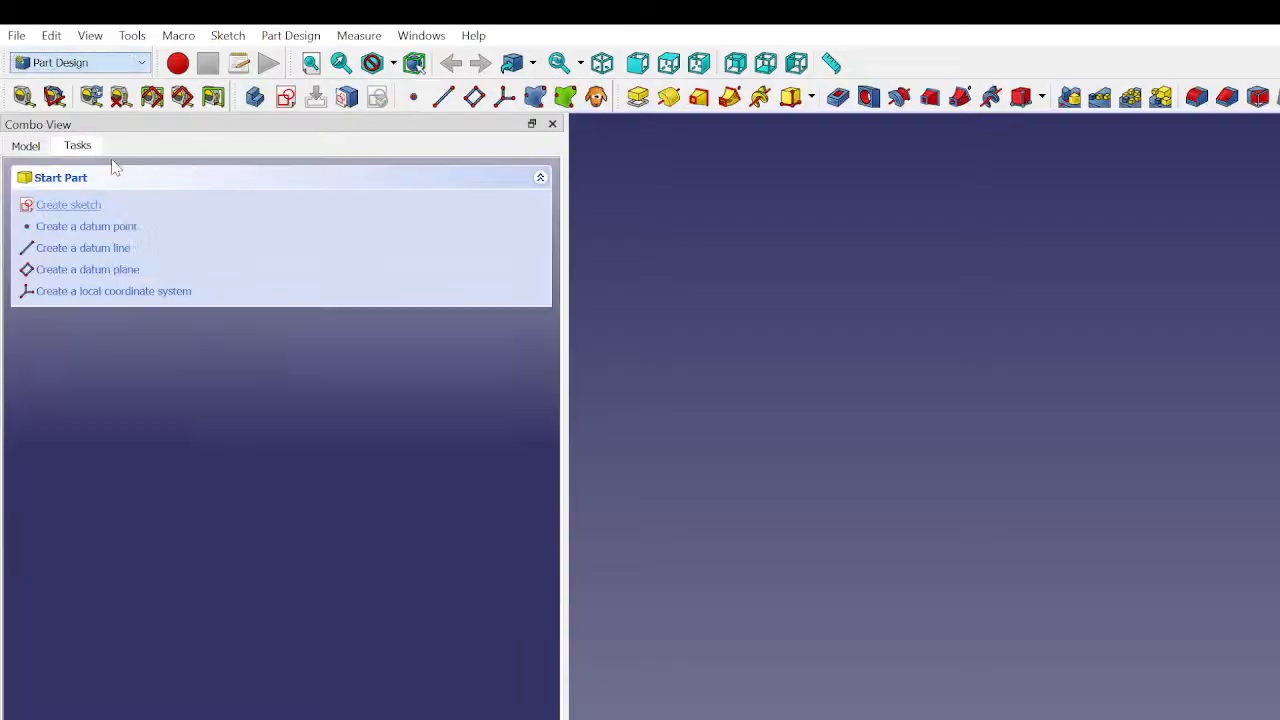
left_click(80, 206)
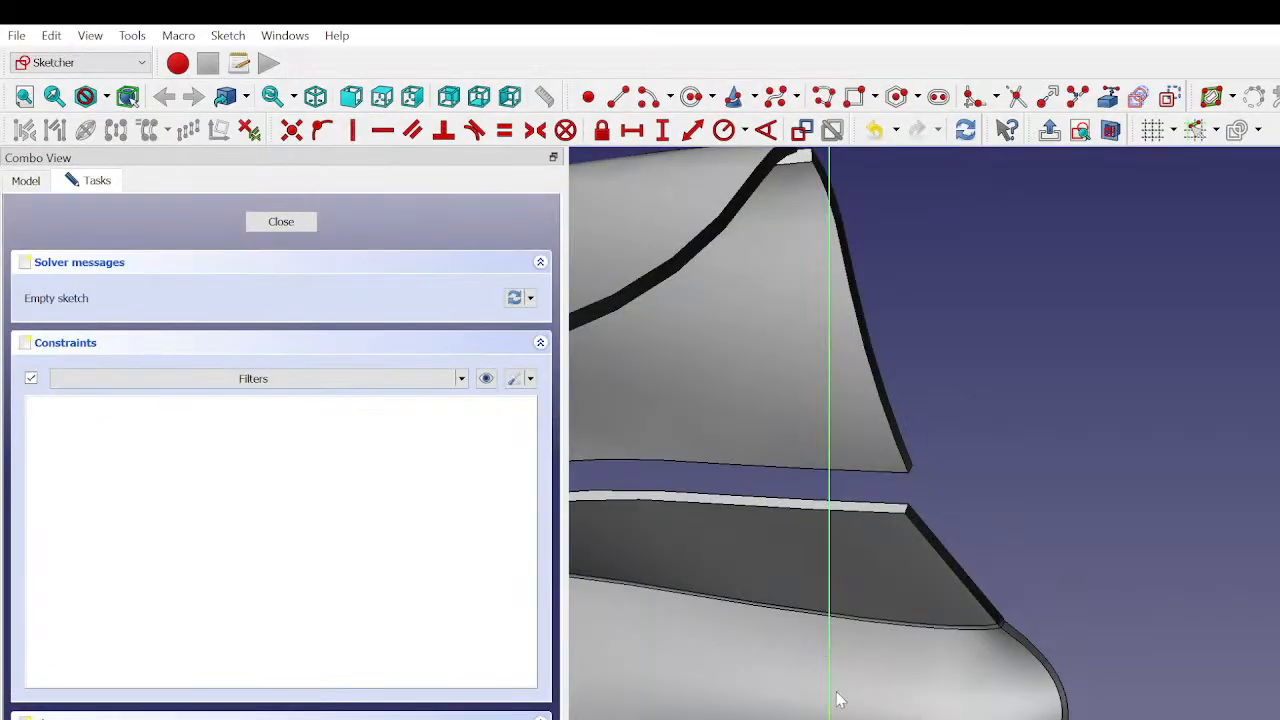
- Turn on the section view so the body panels are cut at the sketch plane
mouse_move(840, 700)
middle_mouse_down()
mouse_move(858, 668)
mouse_move(968, 663)
mouse_move(826, 657)
mouse_move(879, 653)
mouse_move(858, 646)
middle_mouse_up()
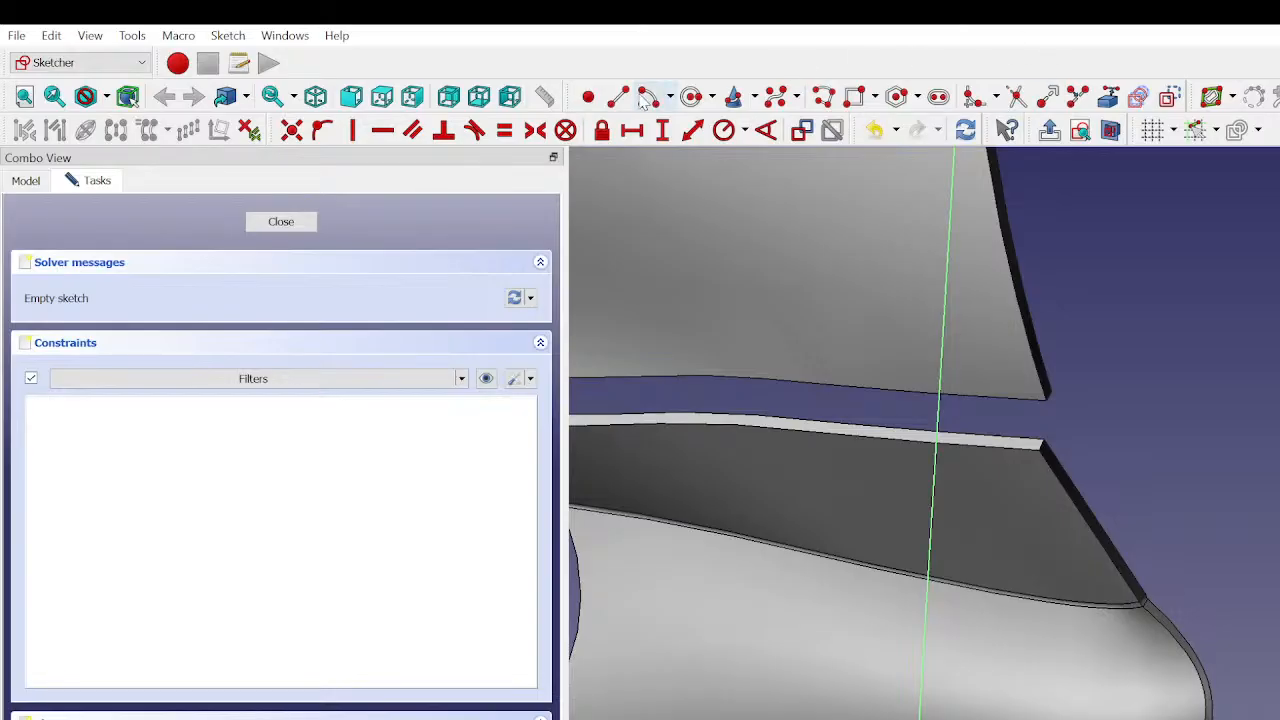
middle_click_drag(737, 466, 1072, 622)
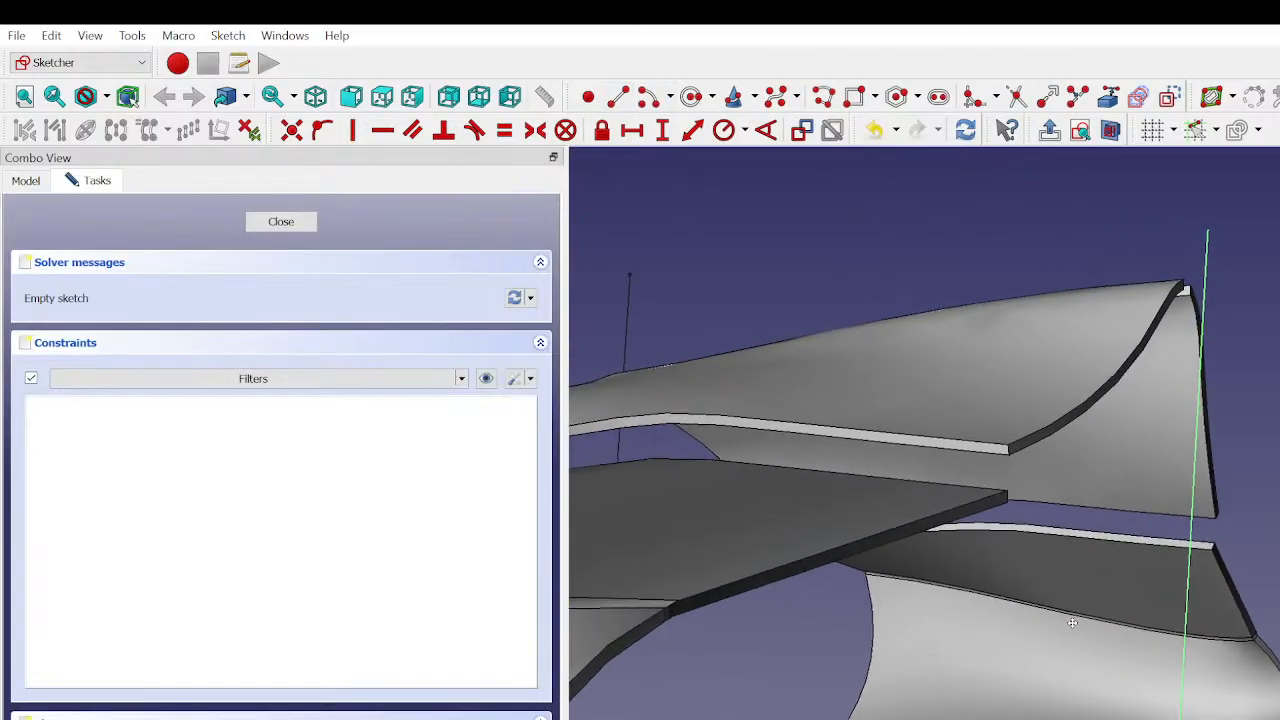
left_click(1110, 130)
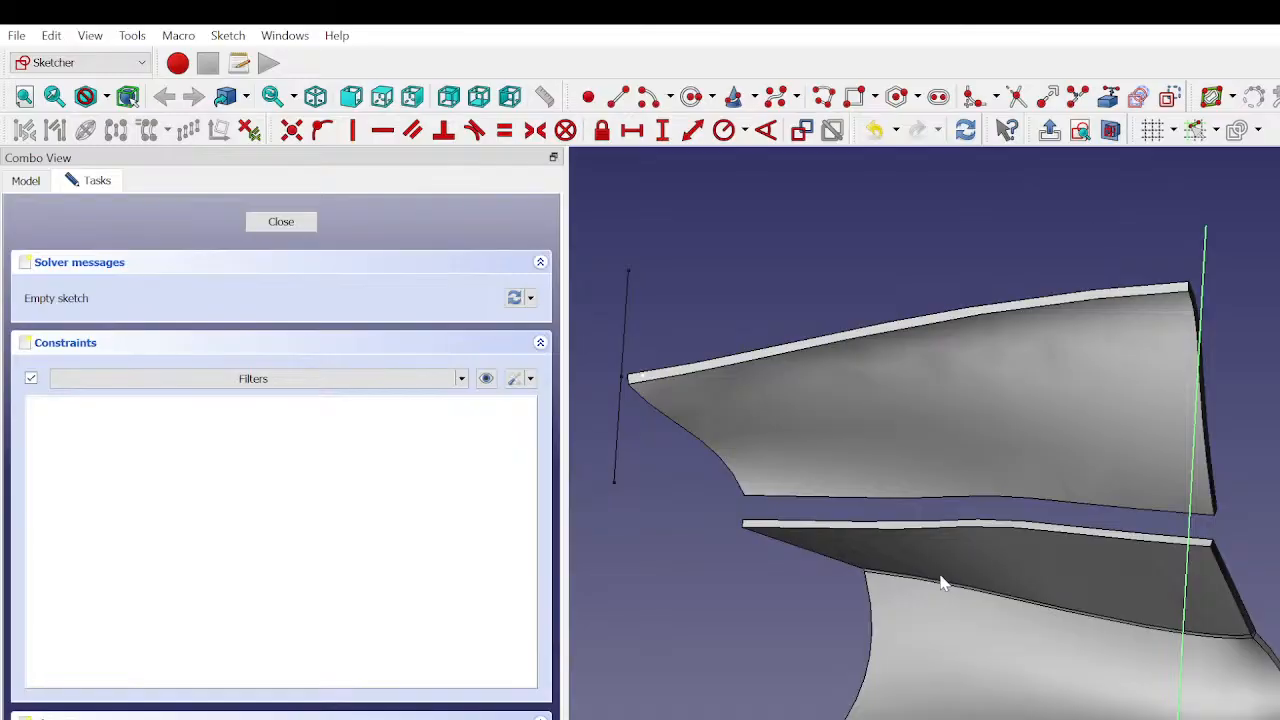
- Draw a line from the sketch's vertical axis across the space above the upper panel and constrain it horizontal
middle_click_drag(941, 583, 1158, 590)
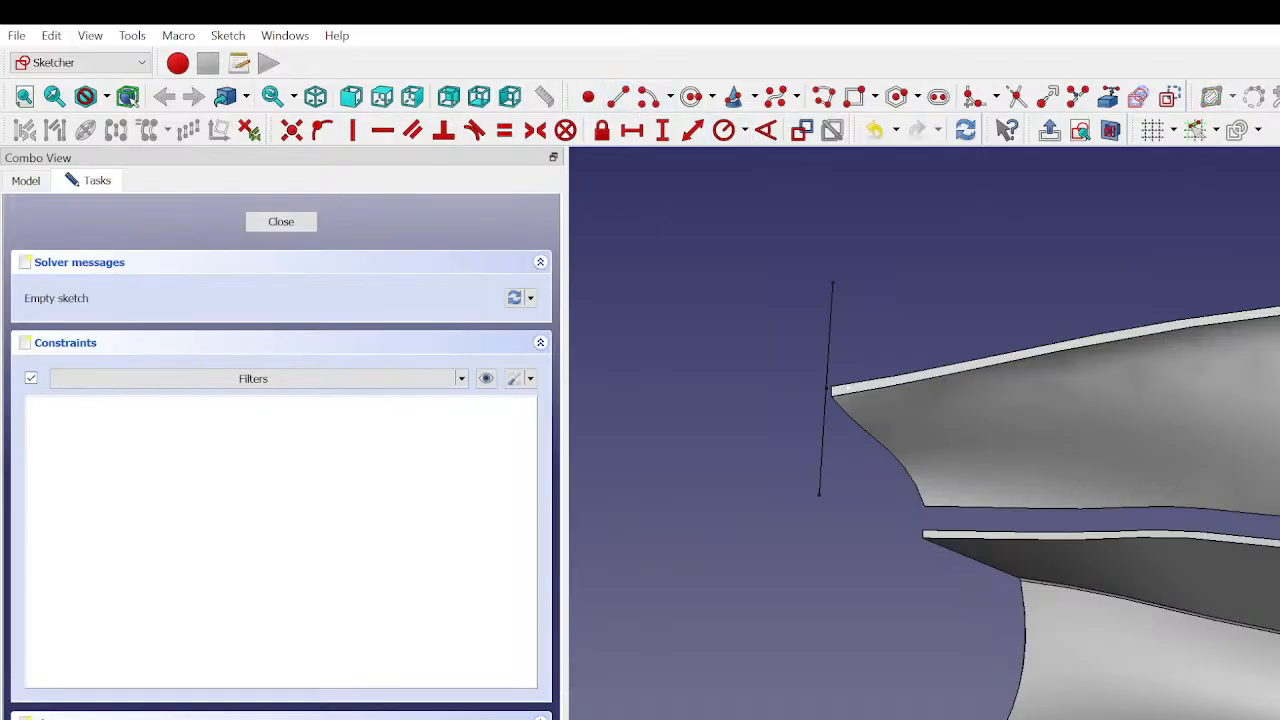
left_click(834, 281)
mouse_move(1000, 333)
middle_mouse_down()
mouse_move(1157, 501)
mouse_move(1207, 505)
middle_mouse_up()
left_click(1203, 502)
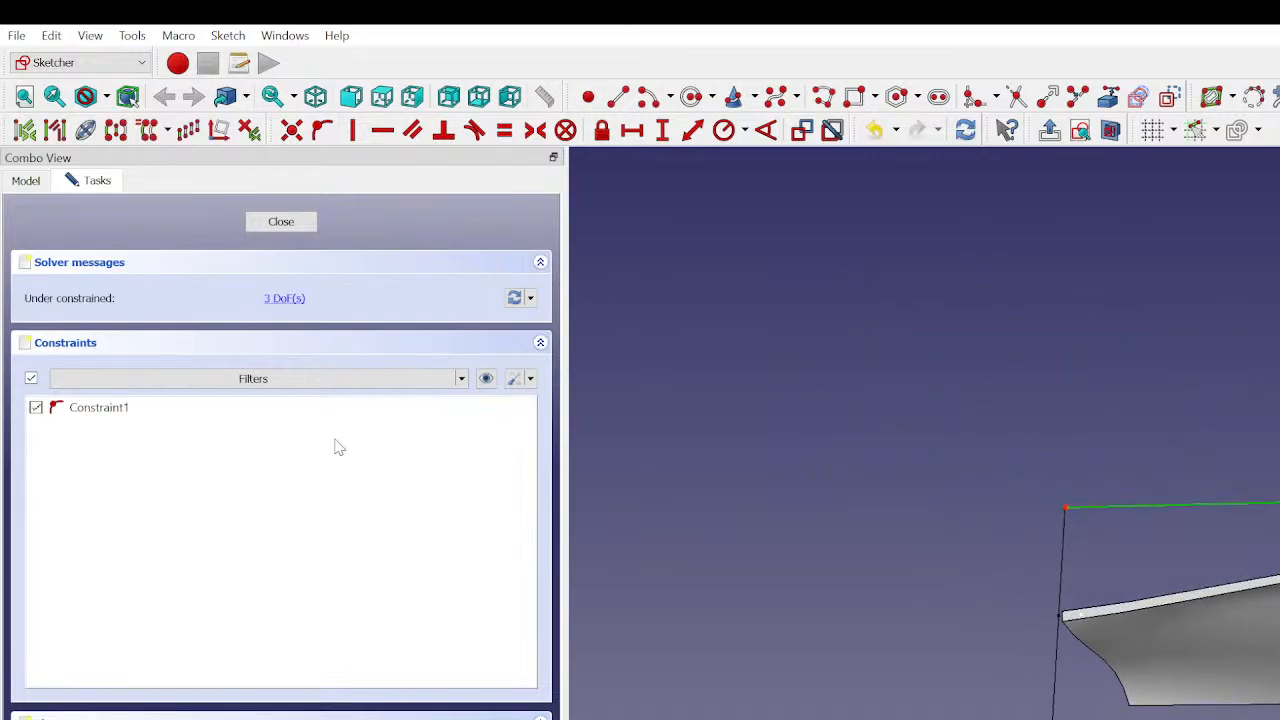
key("h")
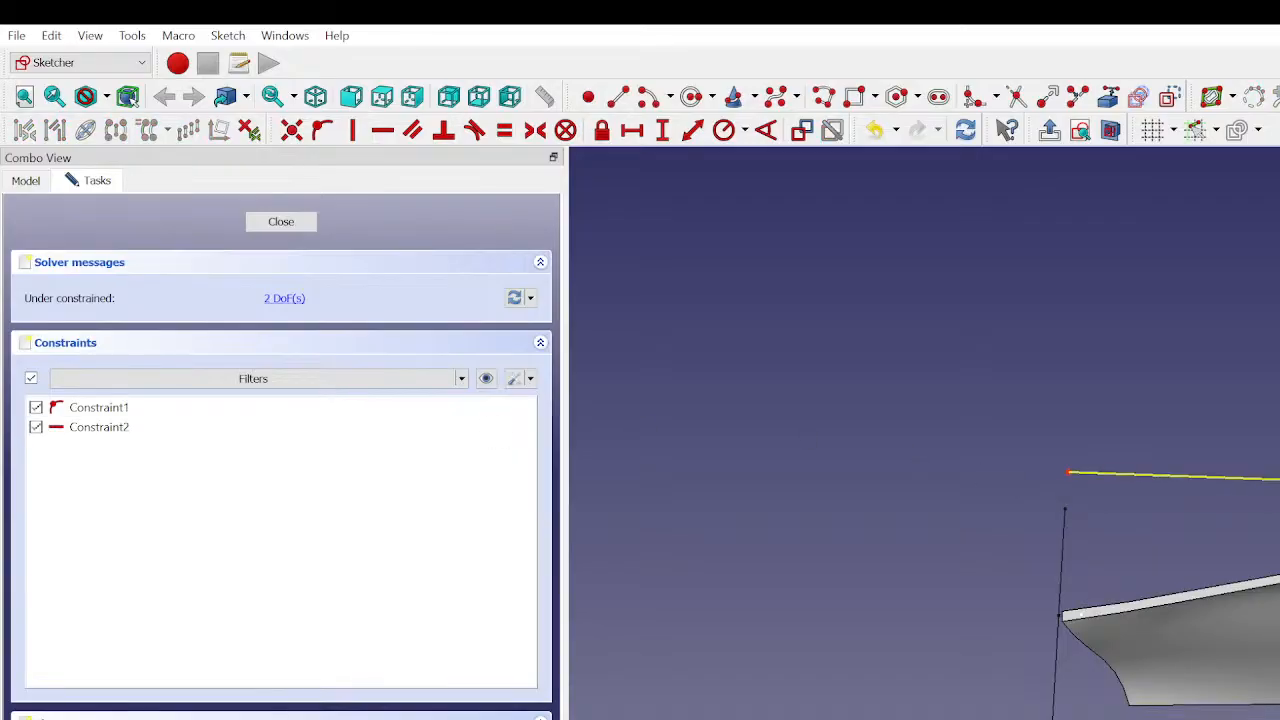
- Move the horizontal line higher above the upper panel and stretch its free end past the panel tip, about 144 mm long
left_click_drag(1203, 477, 1211, 485)
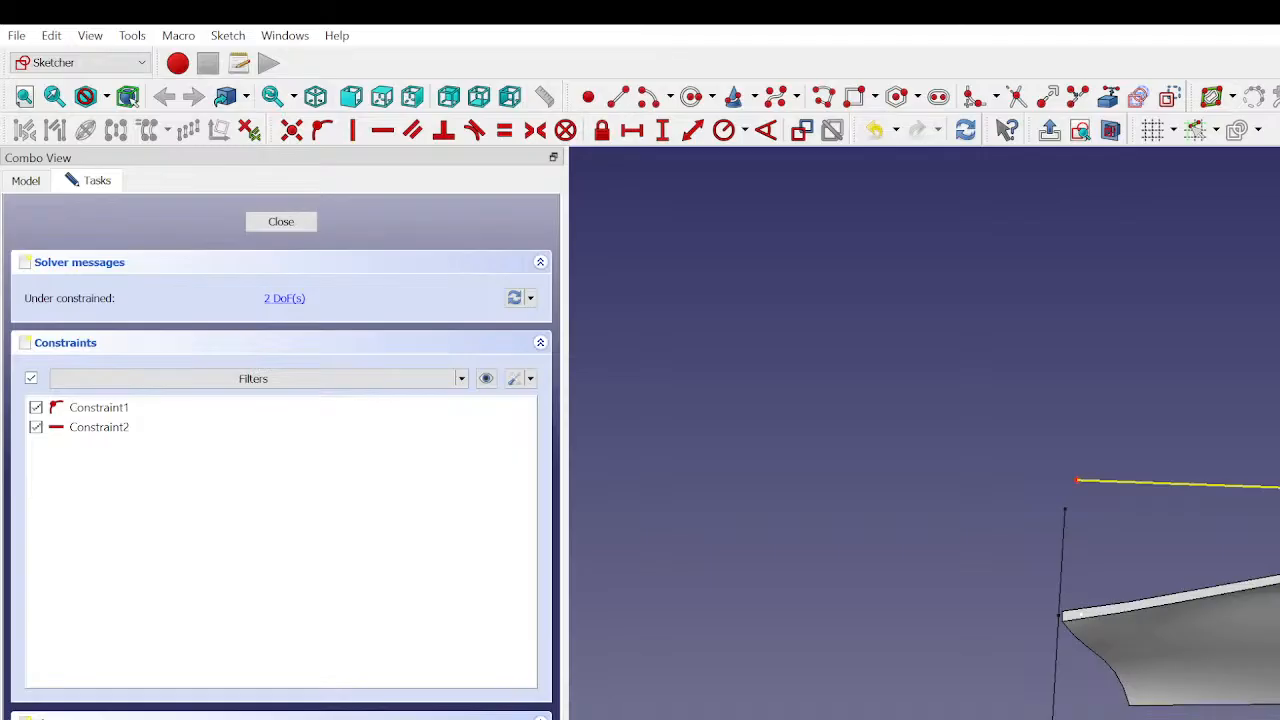
left_click_drag(1077, 481, 1052, 482)
mouse_move(1071, 620)
middle_mouse_down()
mouse_move(1085, 694)
mouse_move(1277, 708)
mouse_move(1210, 697)
middle_mouse_up()
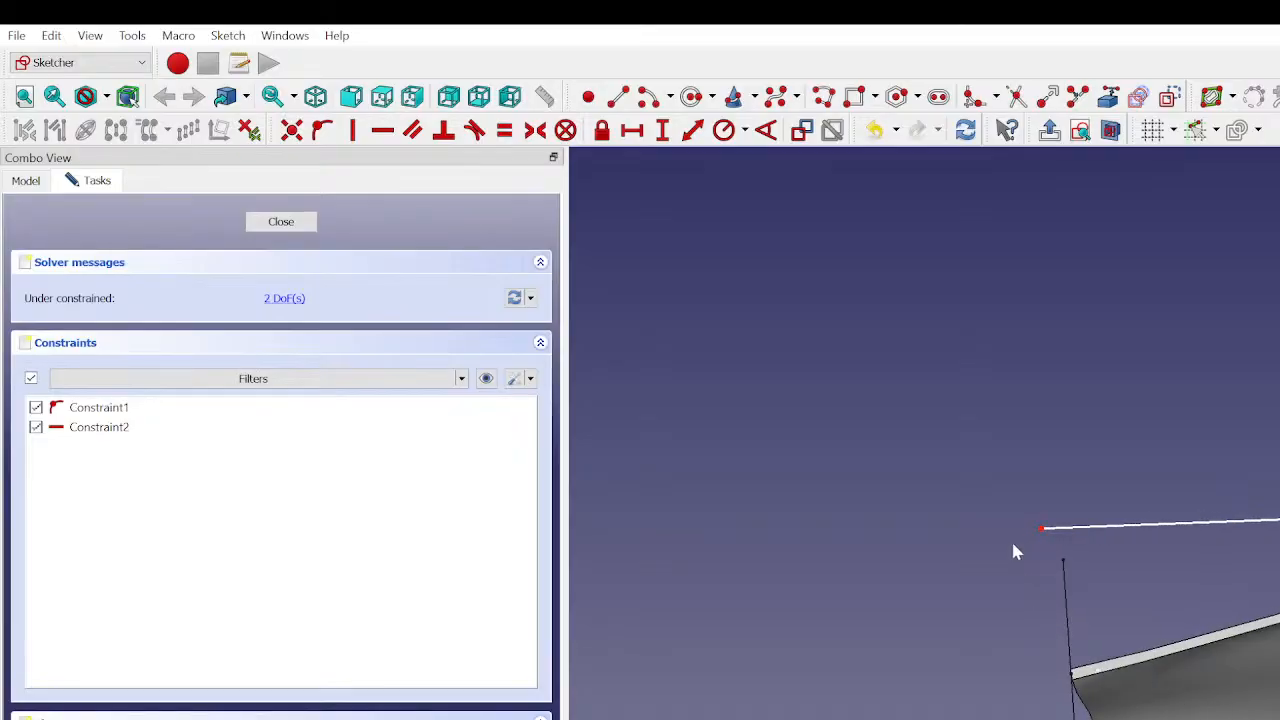
- Add a horizontal distance constraint of 144 mm to the line above the upper panel
left_click(1123, 526)
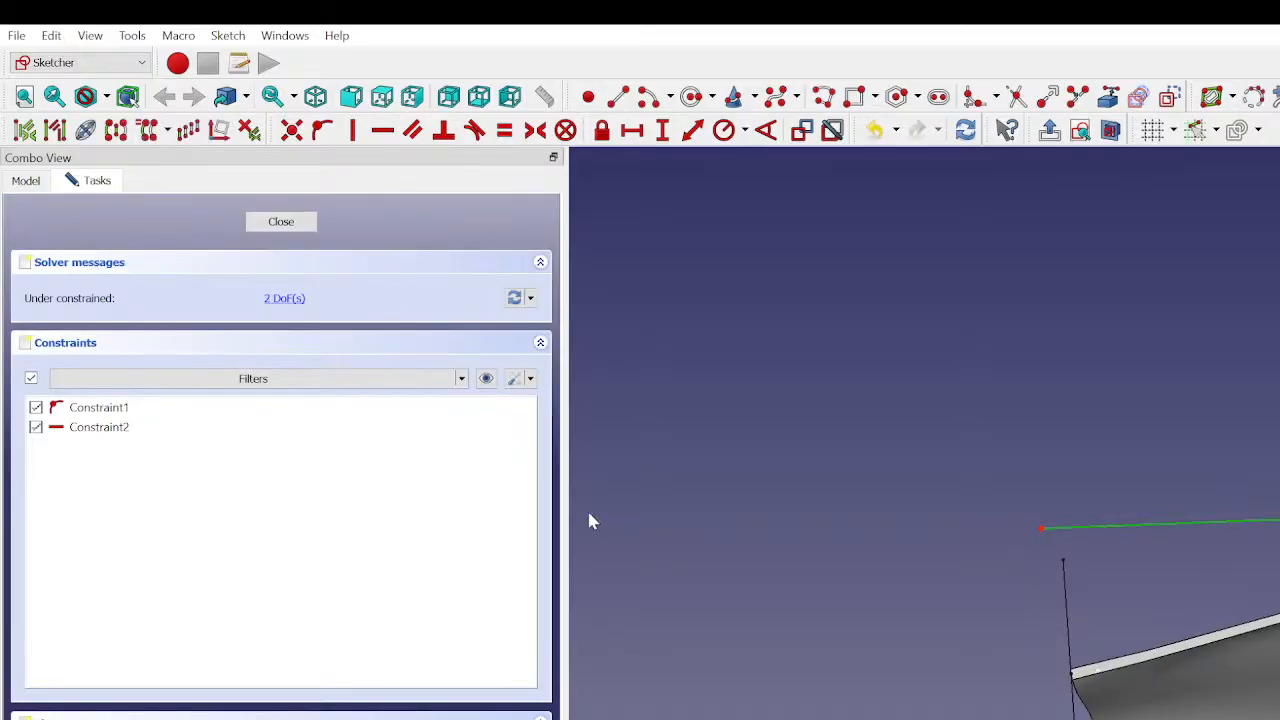
key("Escape")
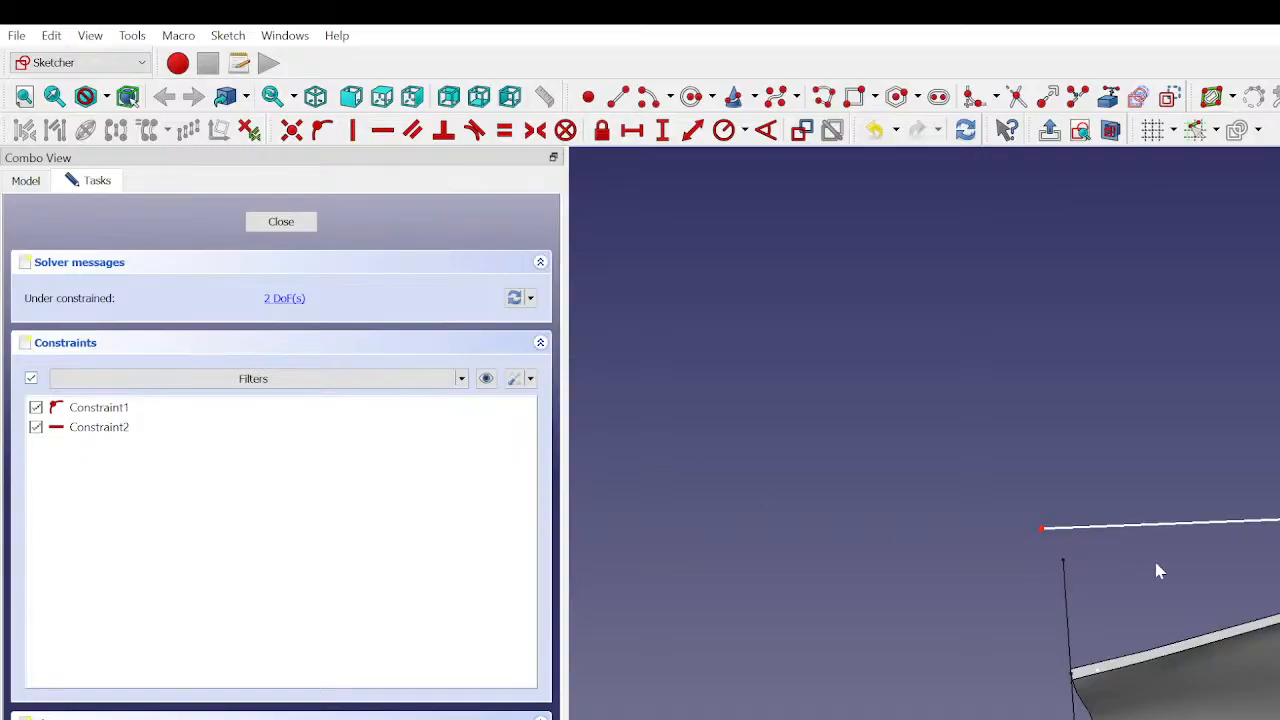
left_click(1224, 527)
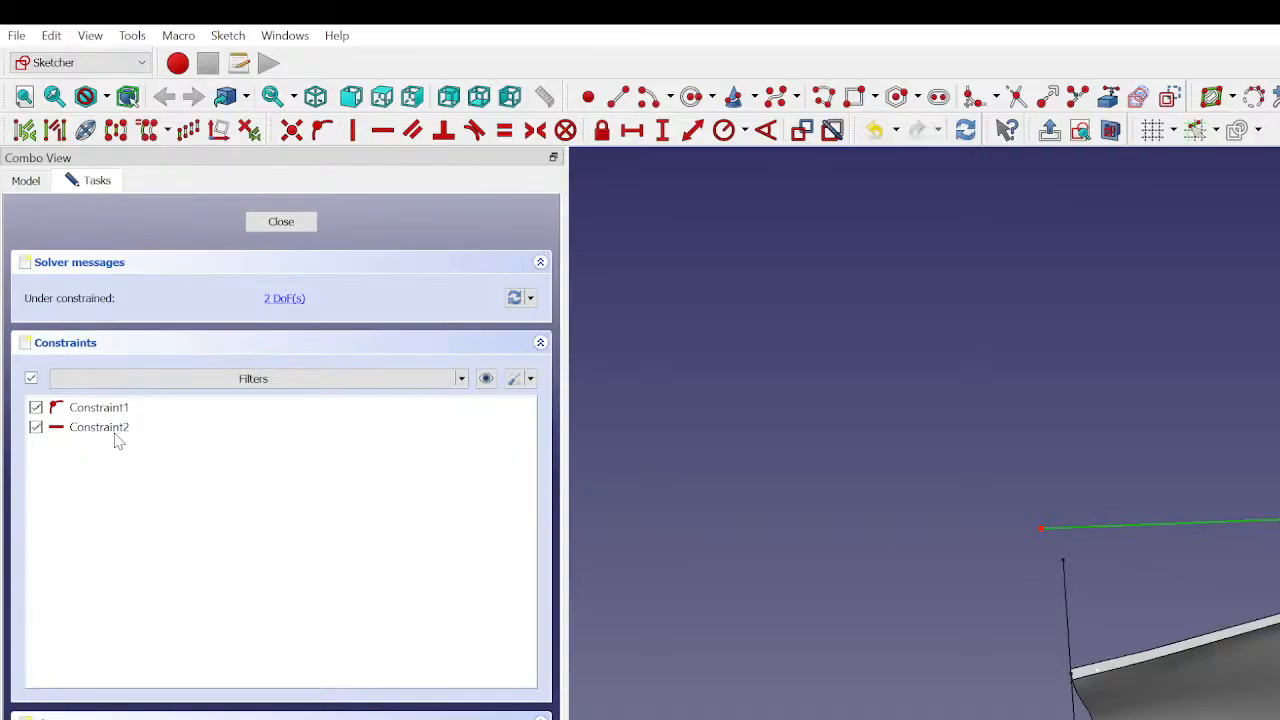
key("l")
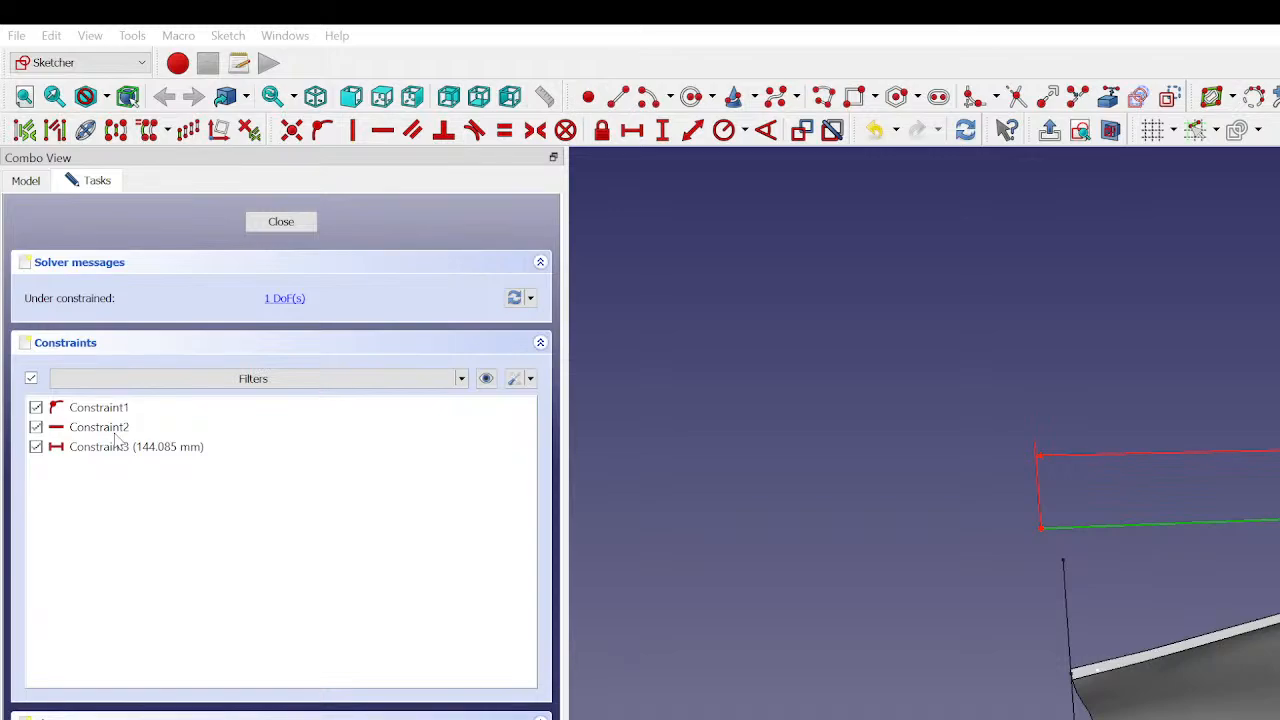
left_click(239, 556)
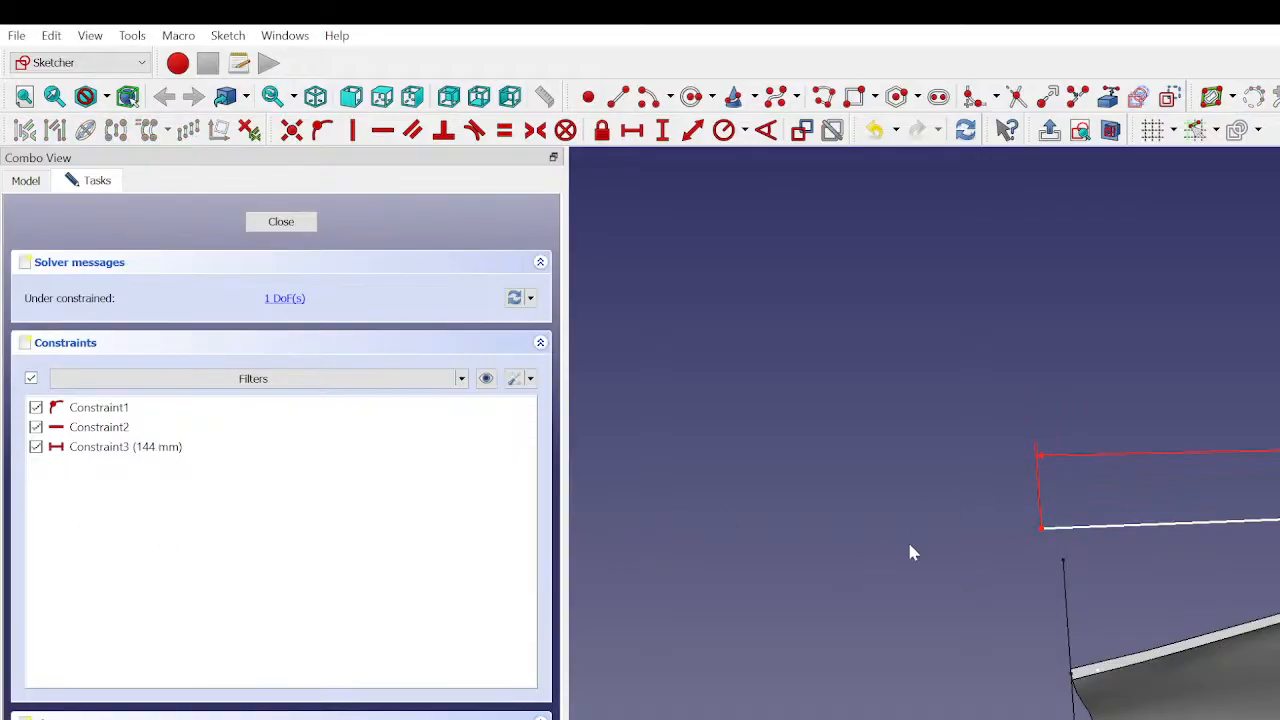
- Add a vertical distance constraint to the line above the upper panel and close the sketch
scroll(903, 558, "down", 2)
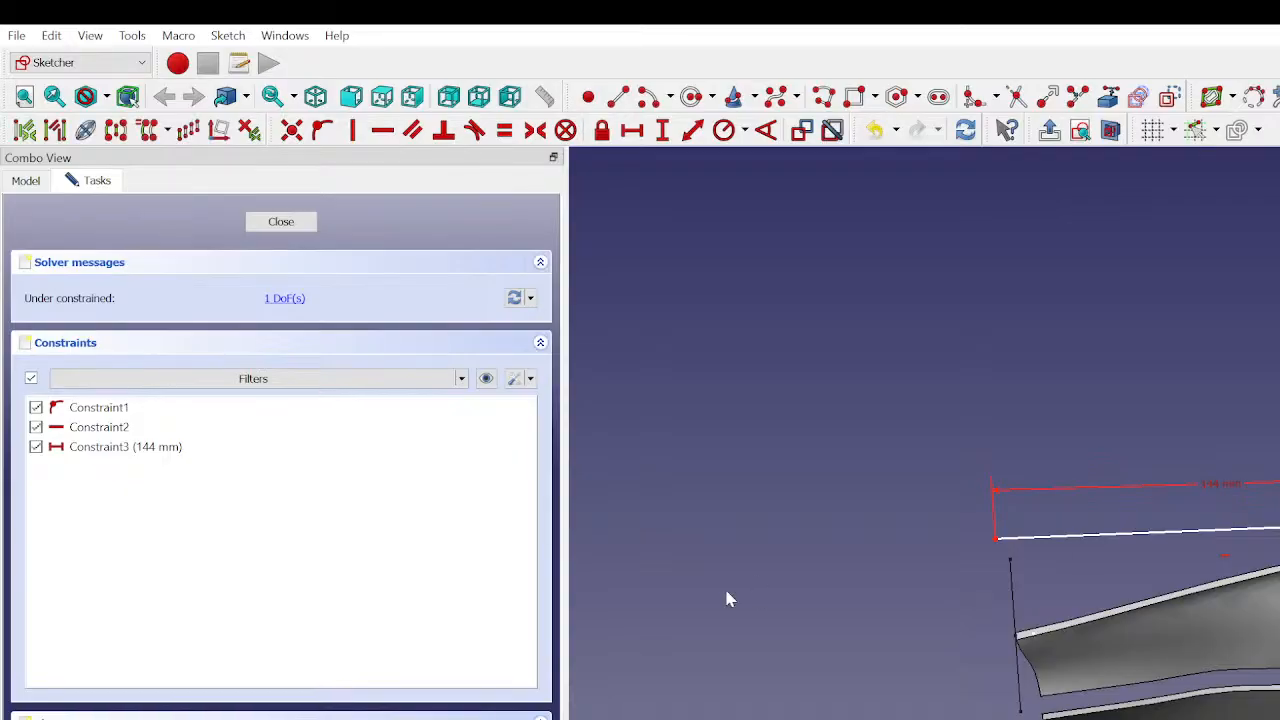
key("i")
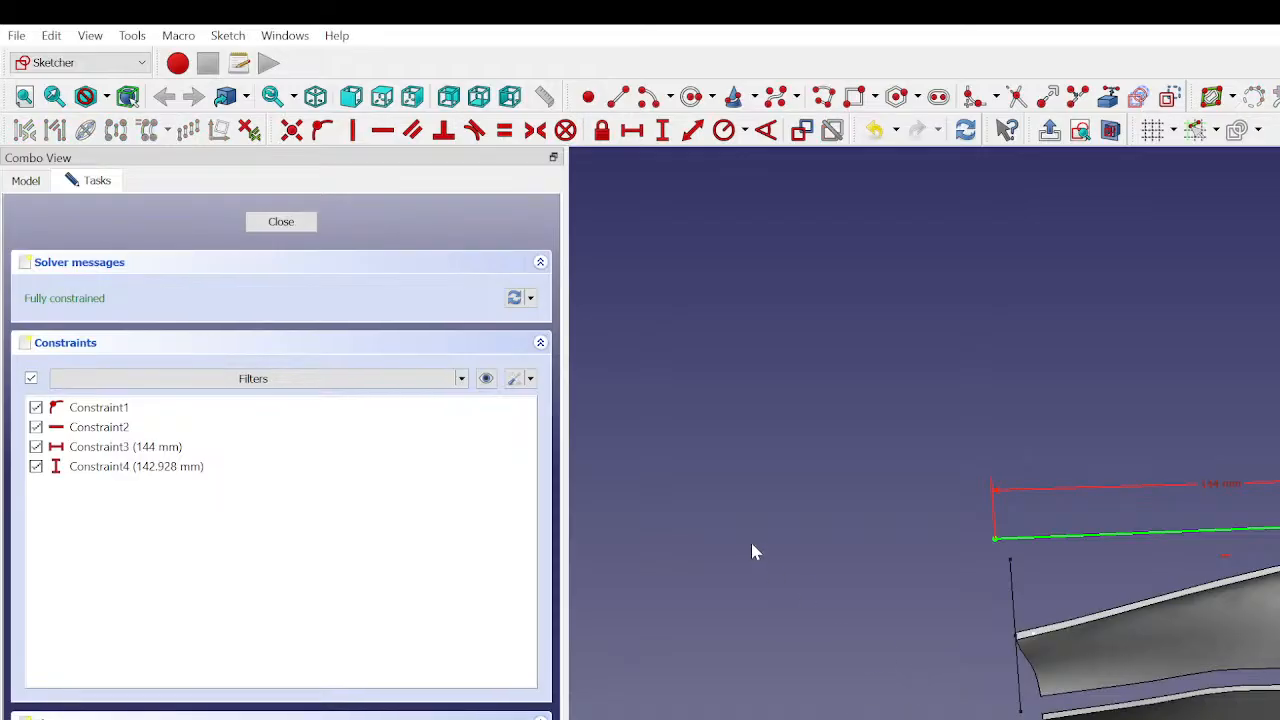
left_click(270, 228)
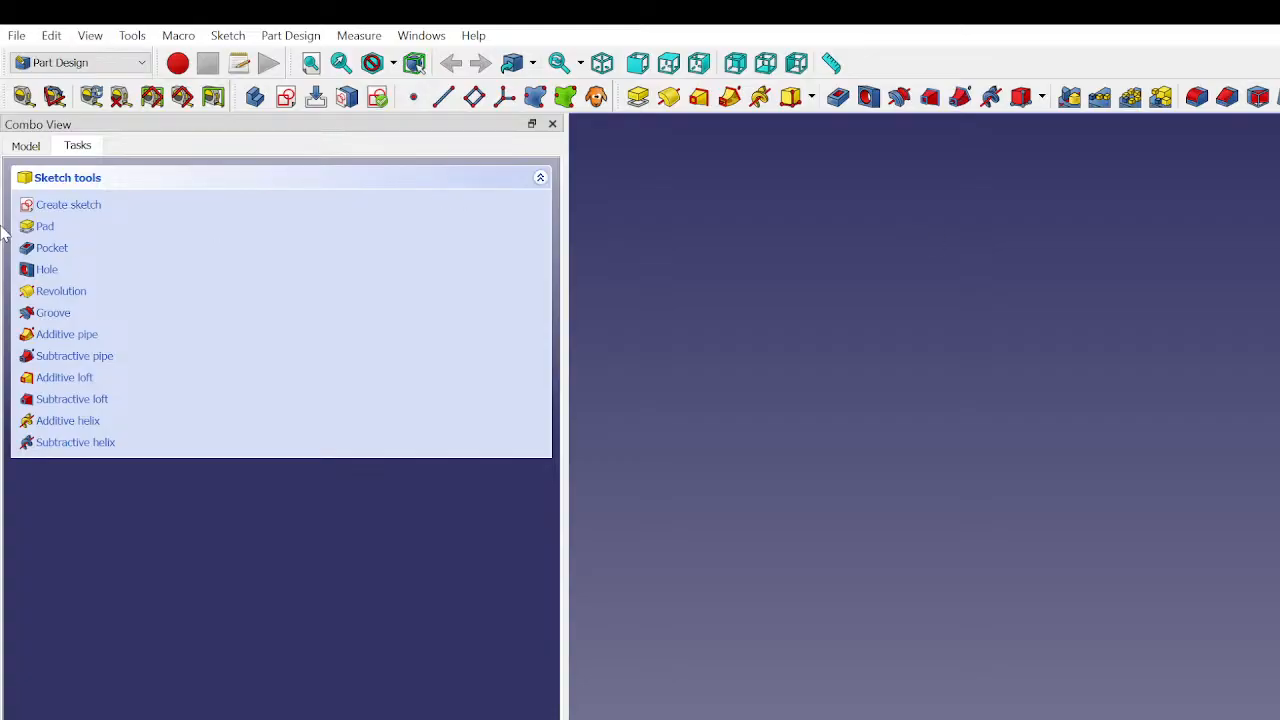
- Open the attachment settings of Sketch054, the sketch holding the horizontal line
left_click(26, 146)
scroll(84, 565, "down", 1)
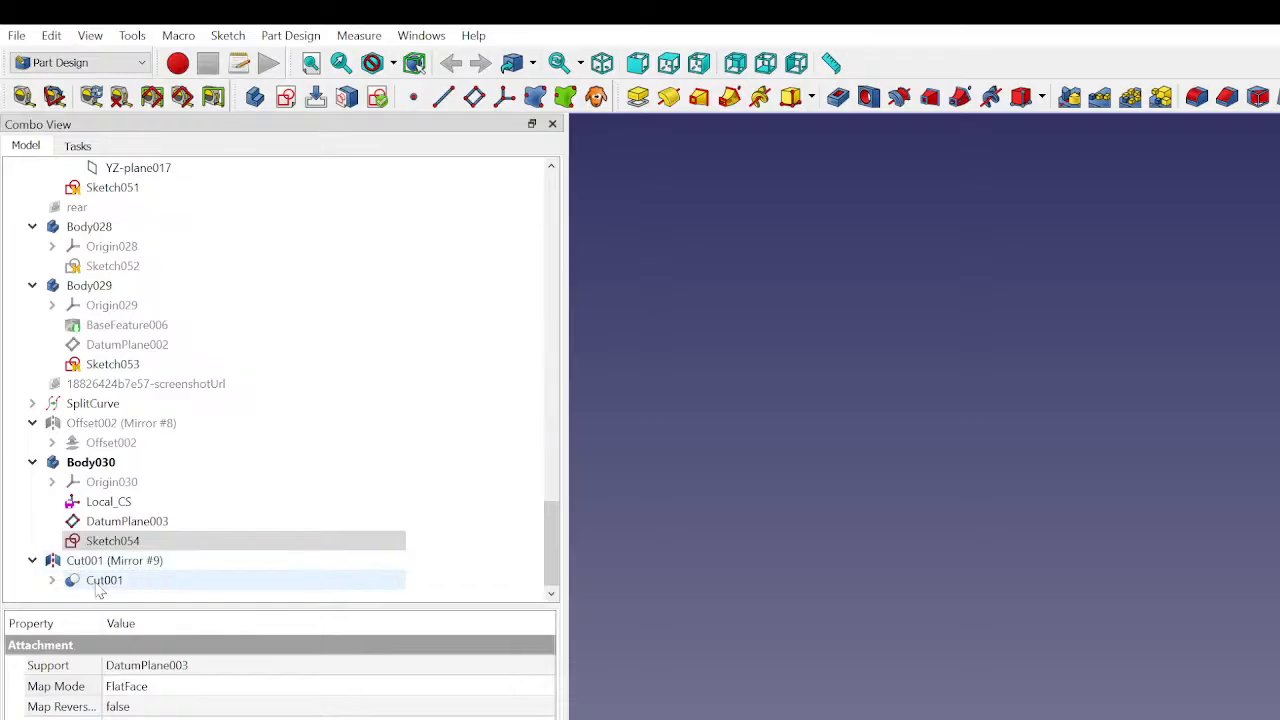
left_click(99, 580)
left_click(99, 561)
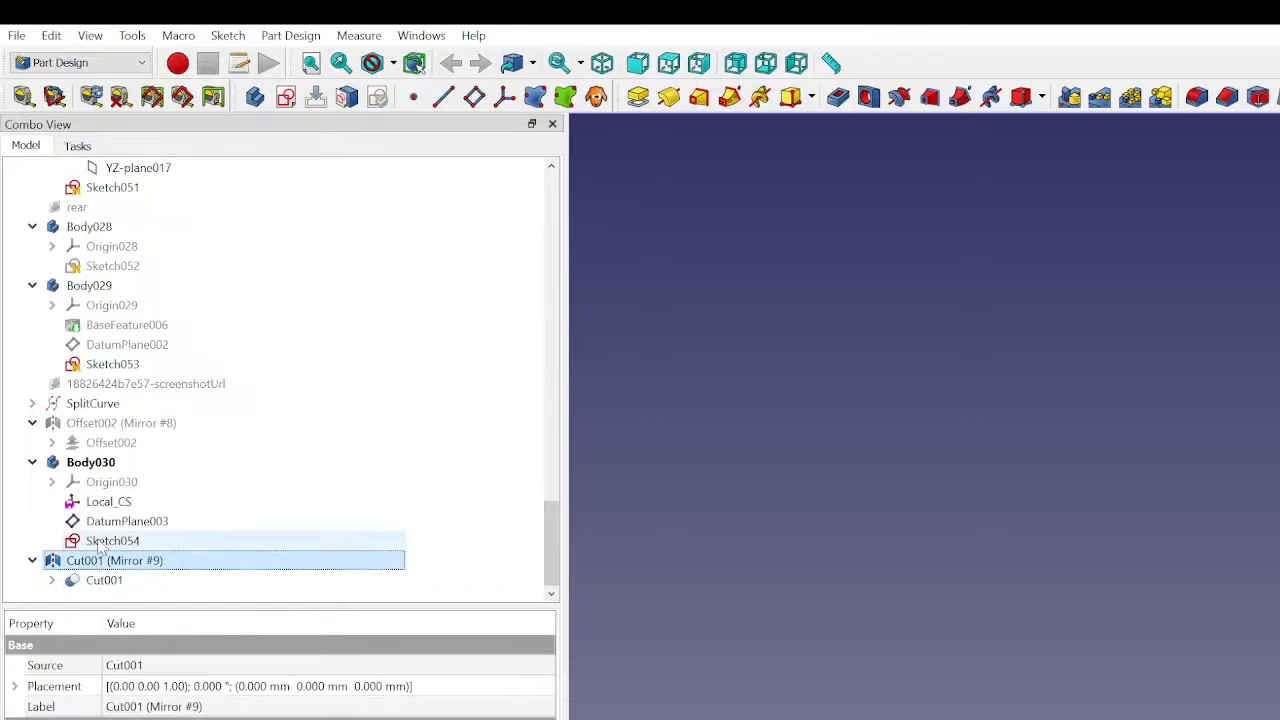
left_click(100, 543)
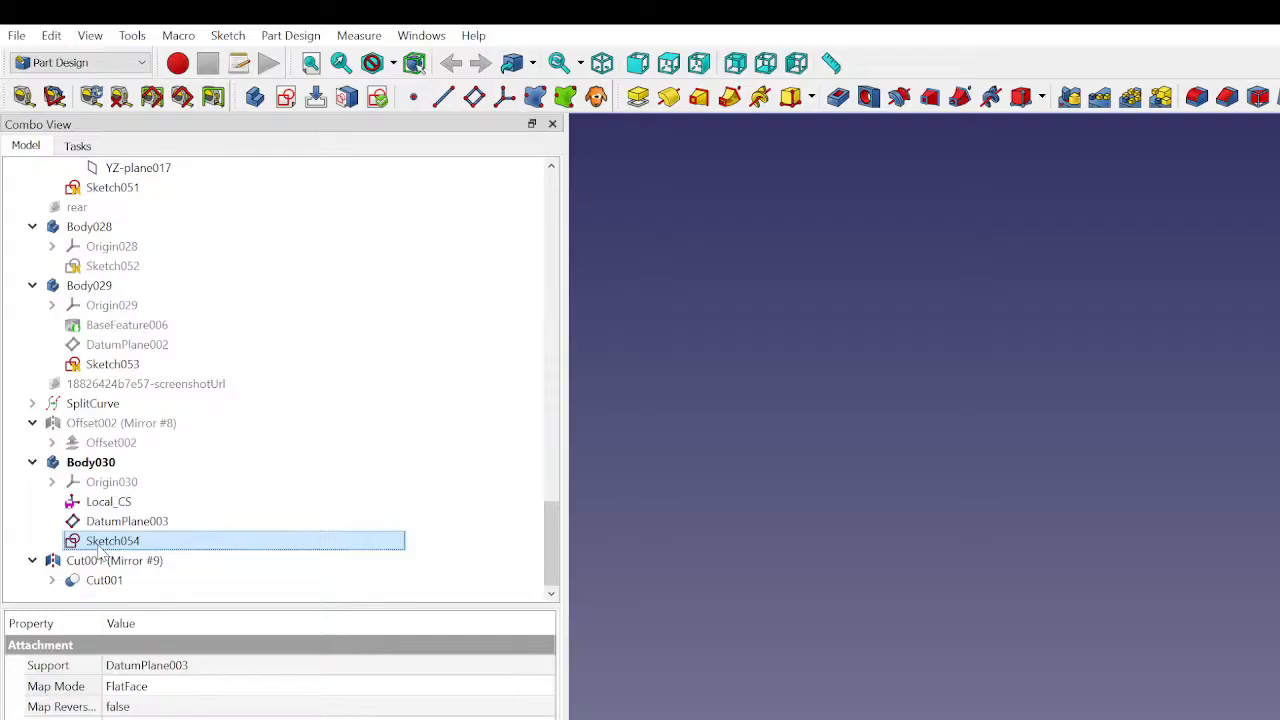
right_click(98, 546)
left_click(132, 573)
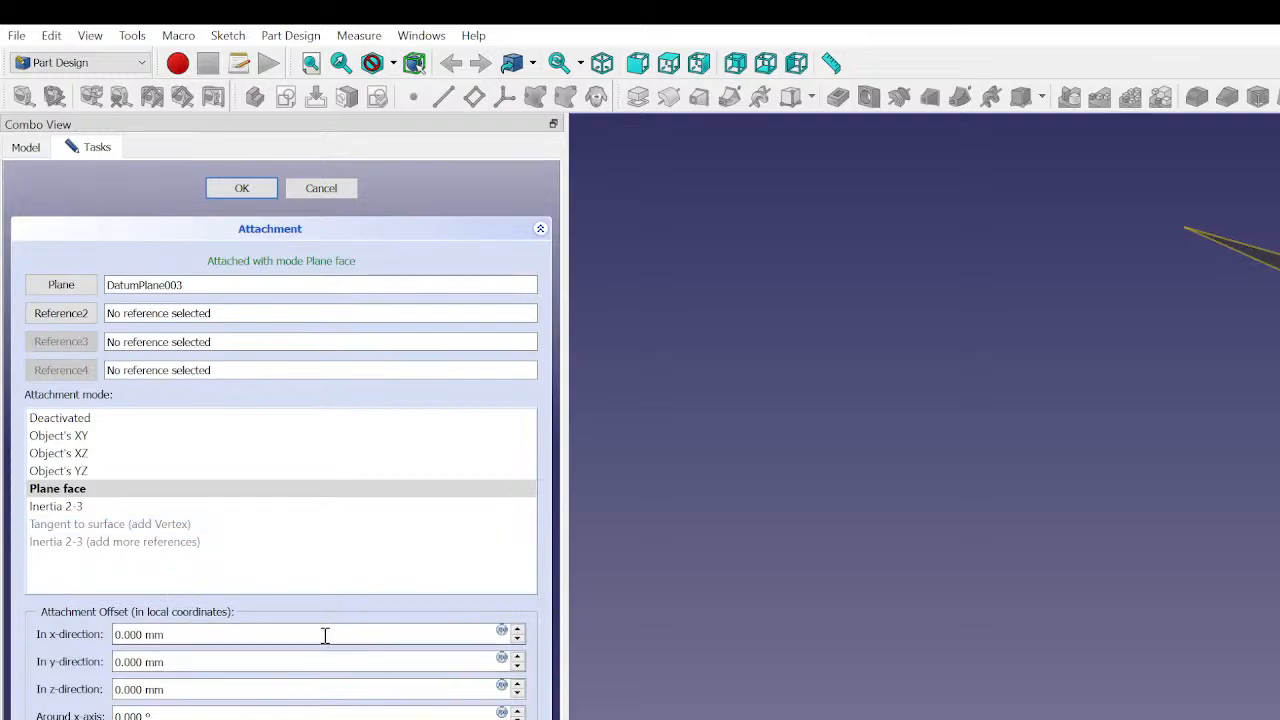
- Try attachment offsets for the sketch in its local y and x directions
left_click(200, 663)
scroll(200, 663, "up", 1)
scroll(200, 663, "down", 1)
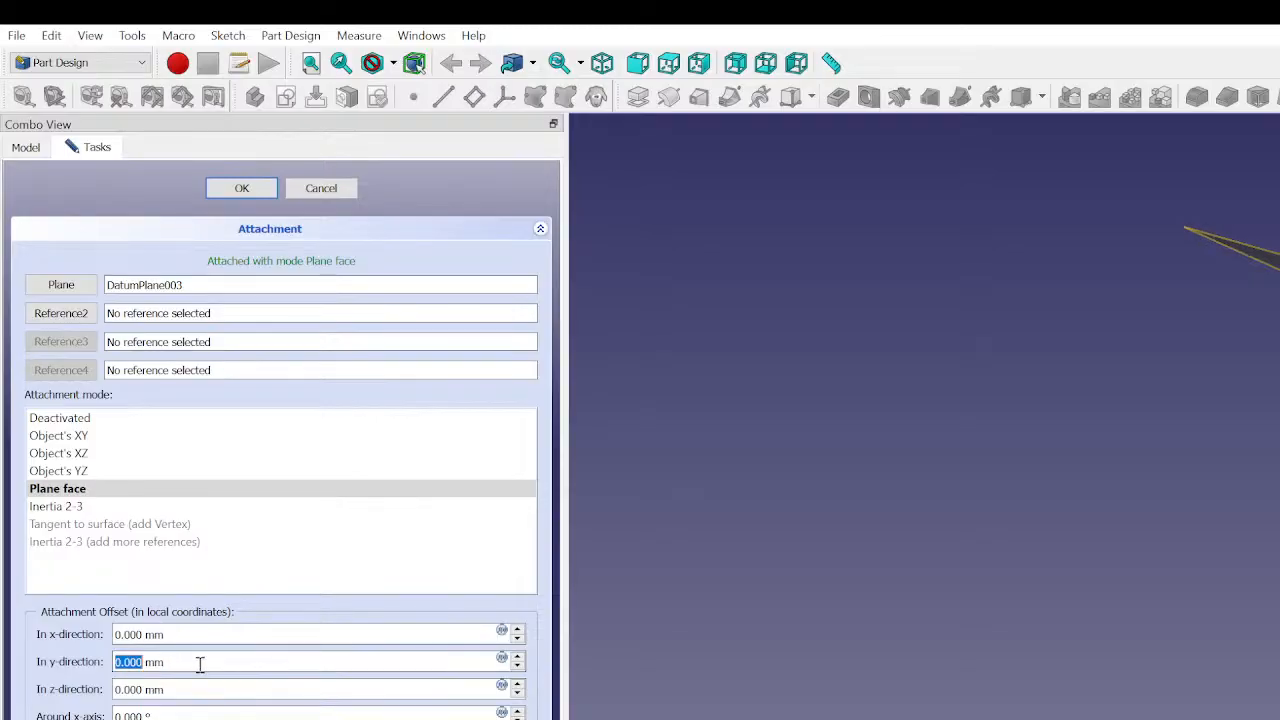
left_click(197, 635)
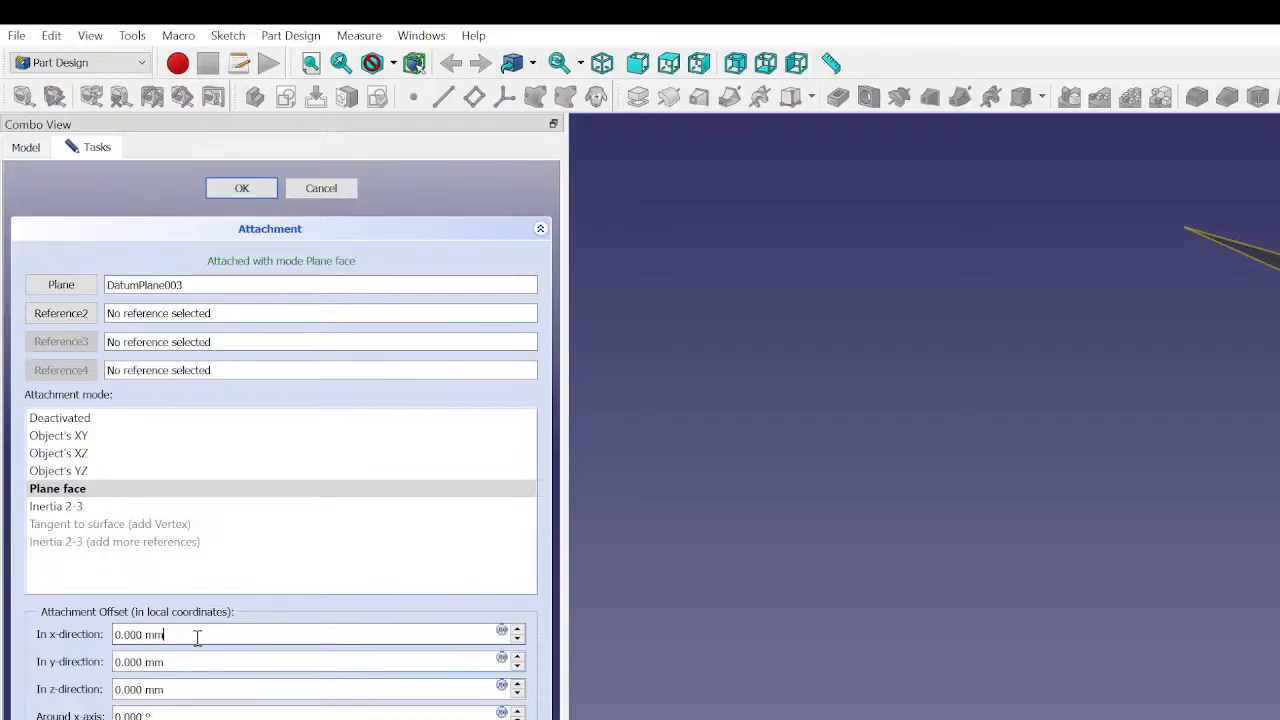
scroll(197, 636, "down", 1)
scroll(197, 635, "up", 1)
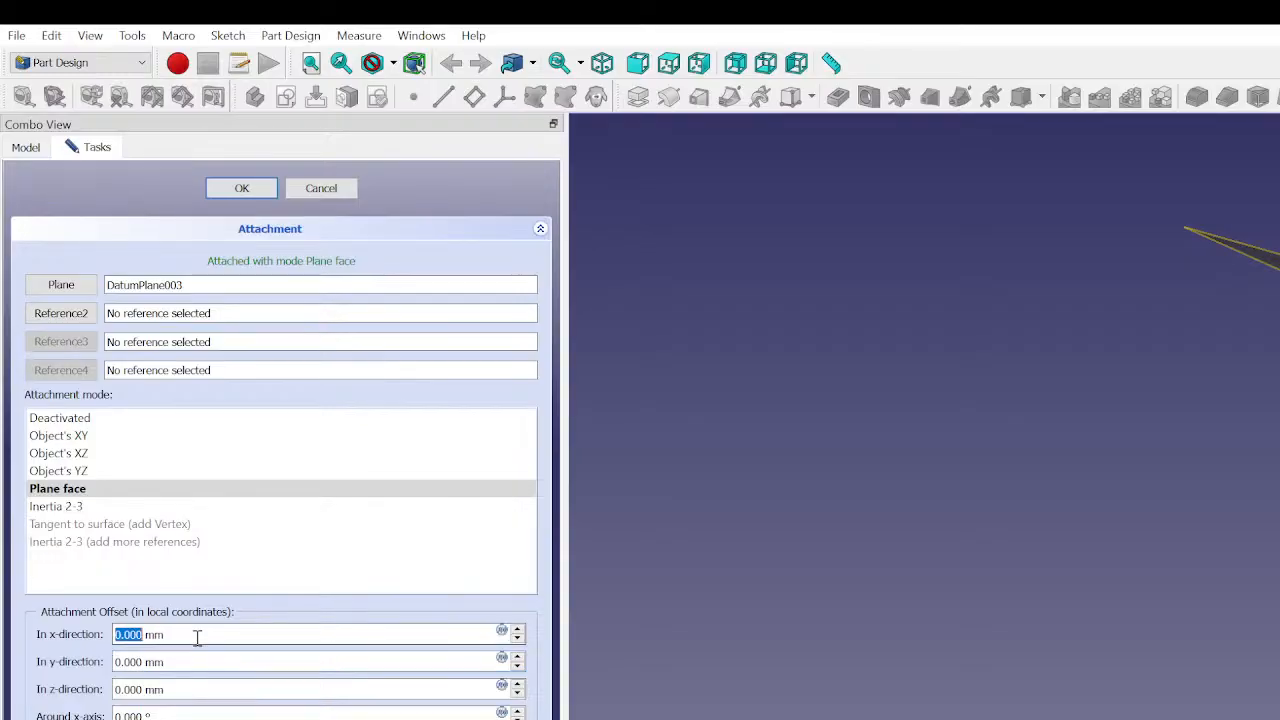
- Set the sketch's attachment offset in the z-direction to -2 mm and apply it
left_click(190, 690)
scroll(190, 690, "down", 1)
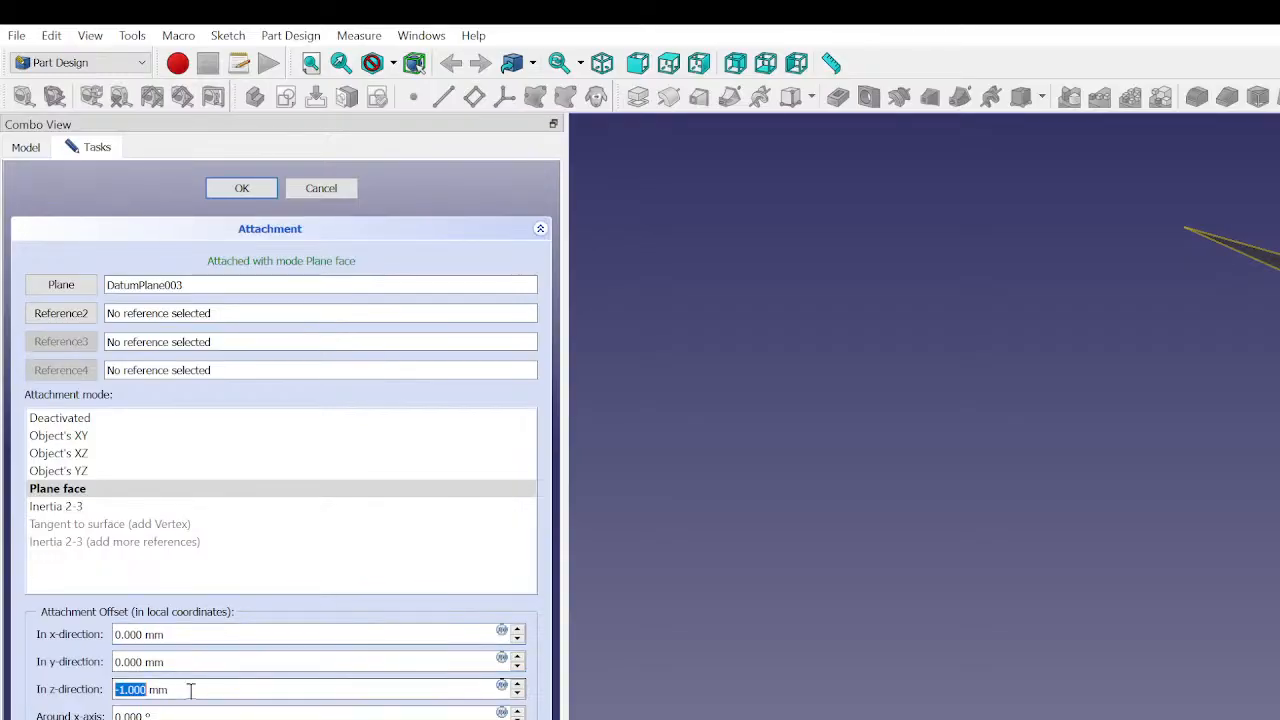
scroll(190, 690, "down", 1)
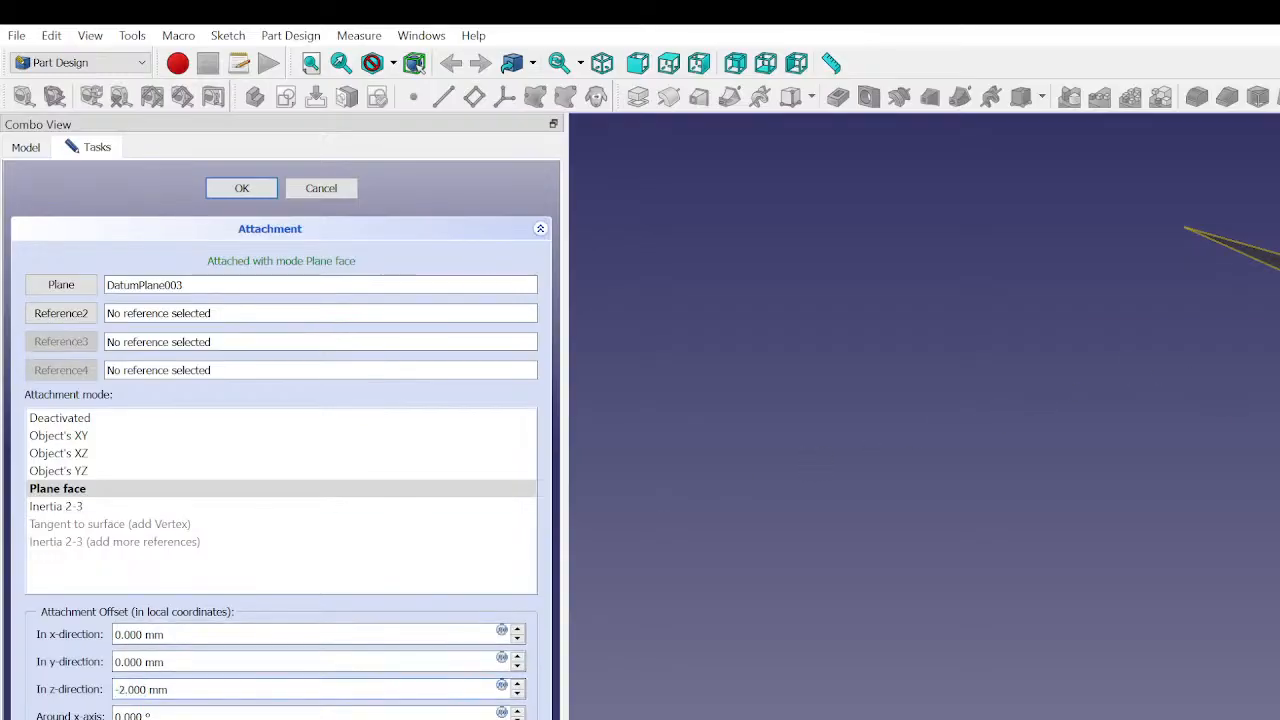
middle_click_drag(1180, 340, 1130, 400)
middle_click_drag(1240, 400, 1240, 537)
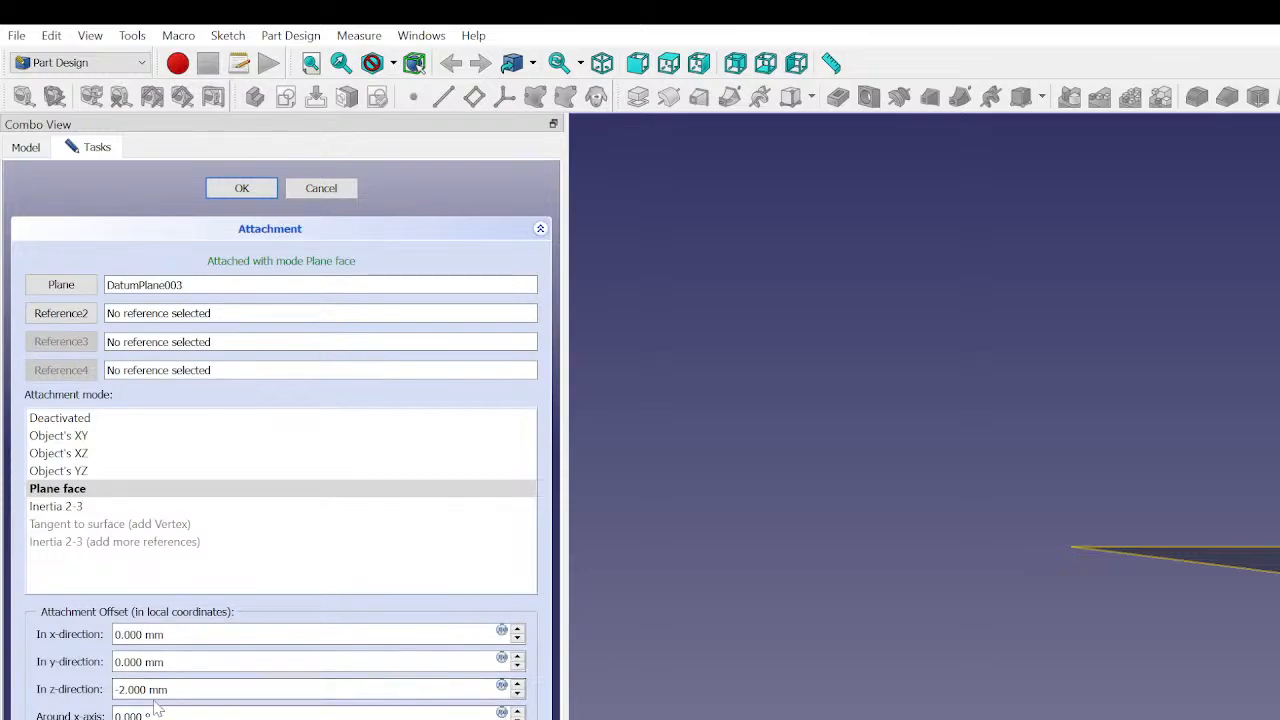
left_click(518, 694)
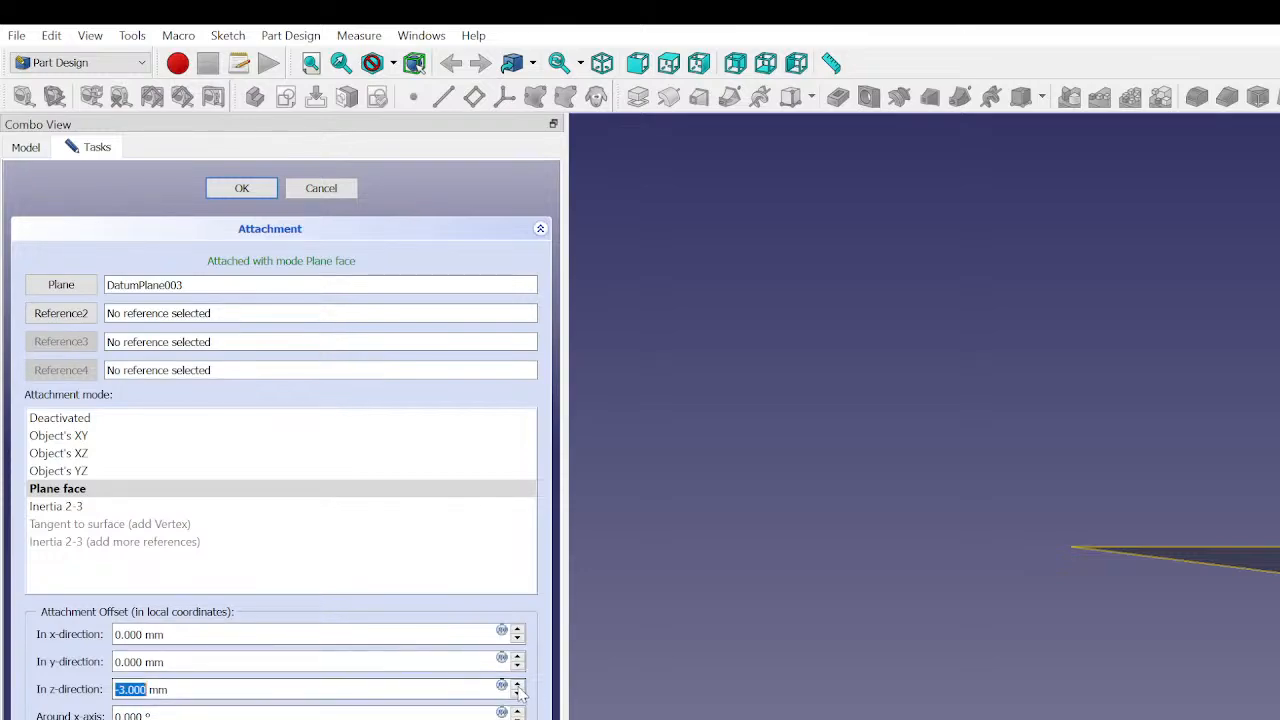
left_click(518, 687)
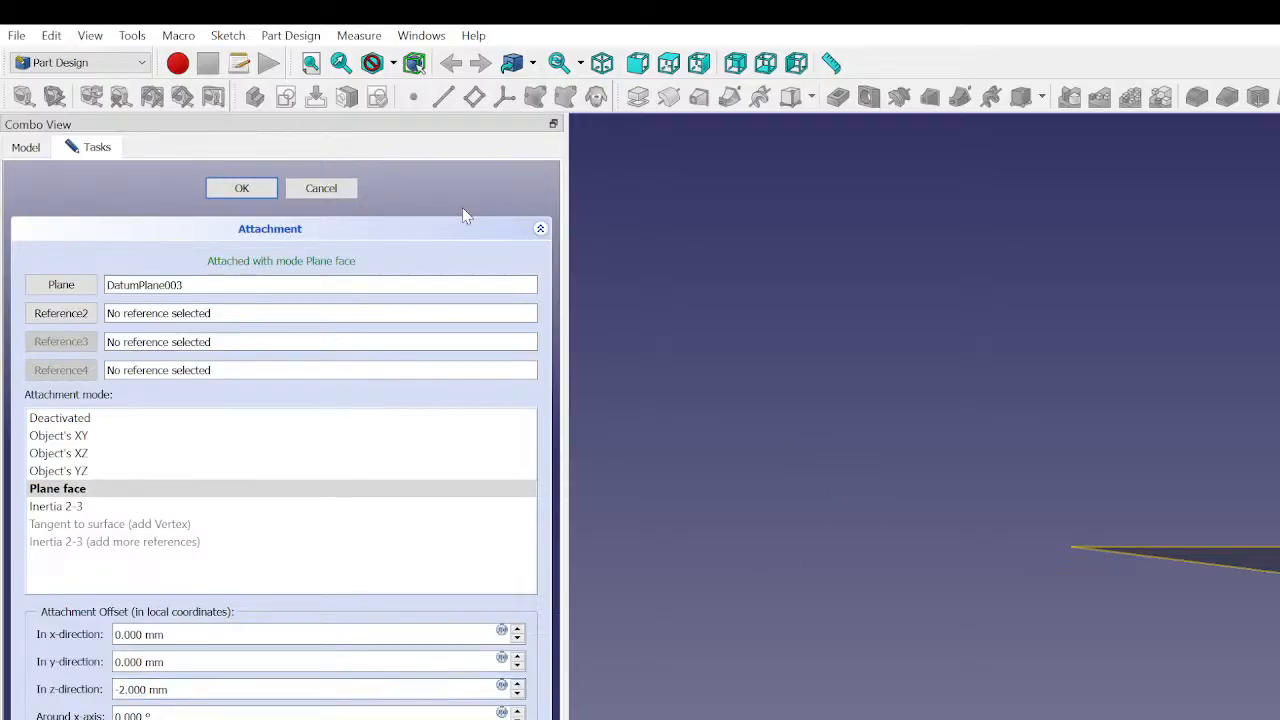
left_click(255, 192)
- Hide DatumPlane003, the datum plane that supports the line's sketch
middle_click_drag(1276, 340, 1276, 487)
left_click(1271, 488)
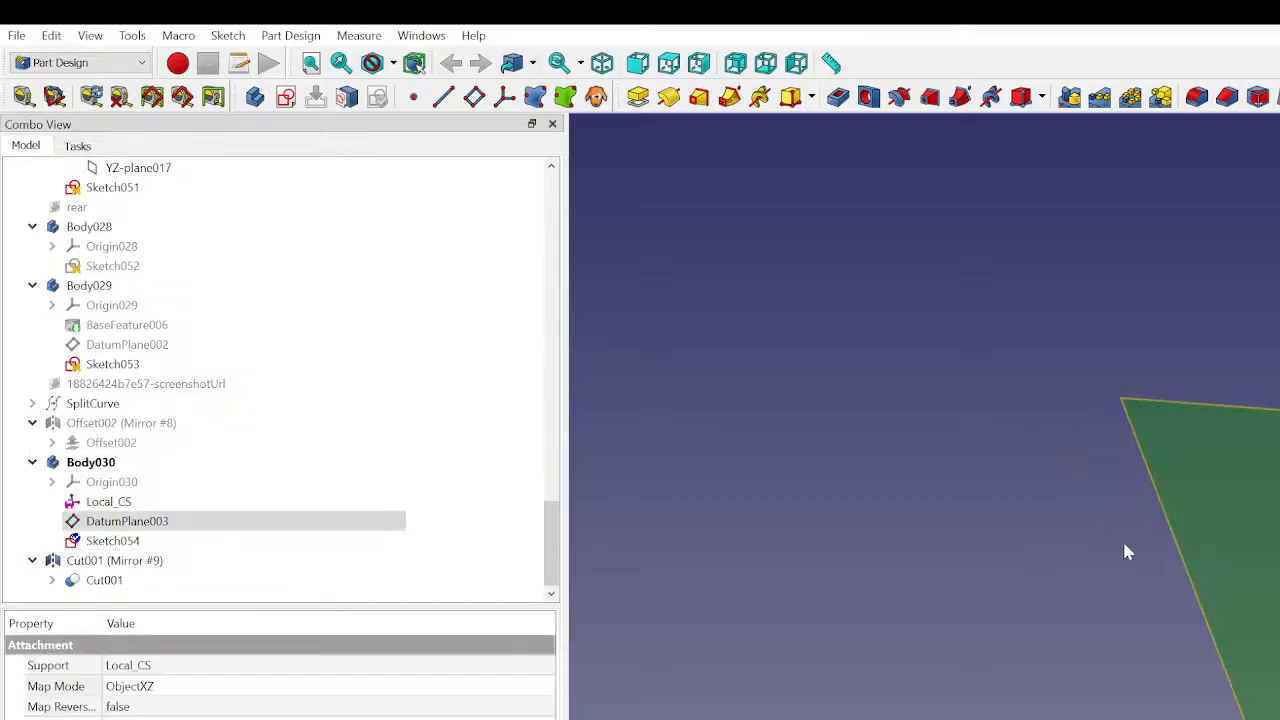
key("space")
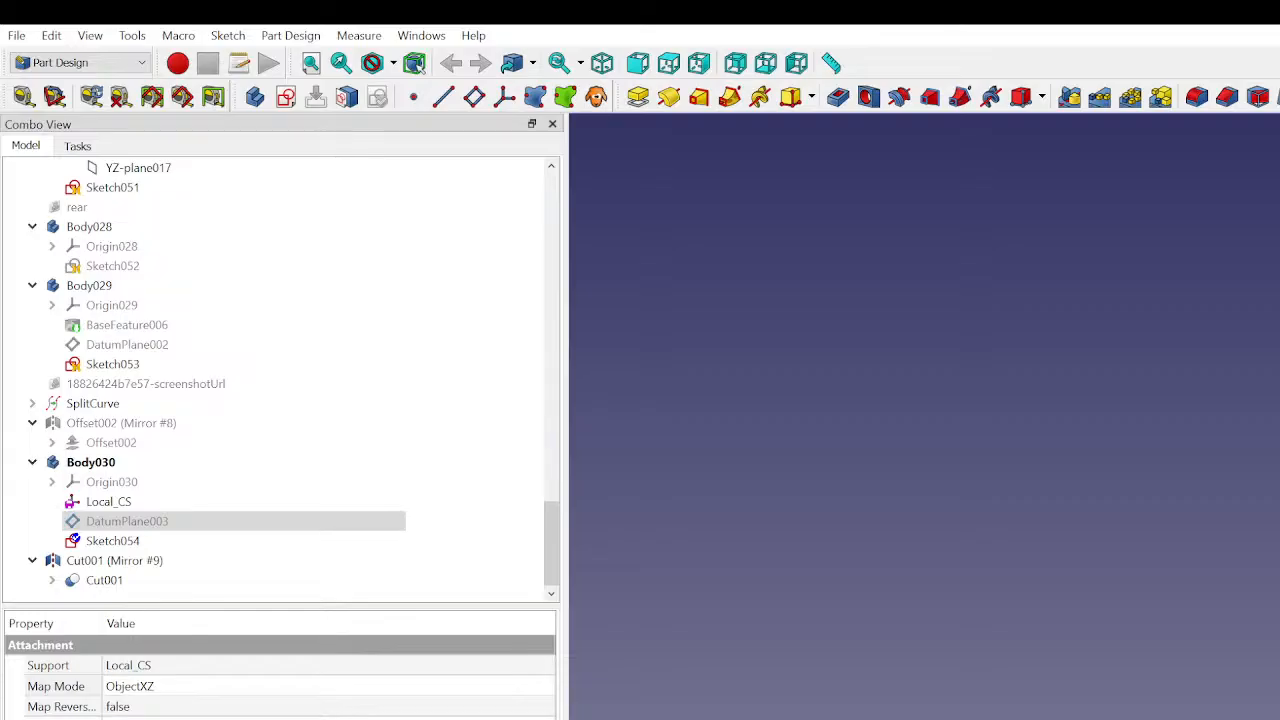
- Create a ruled surface in the Part workbench between an edge of the mirrored Cut001 panel and the line in Sketch054
left_click(114, 561)
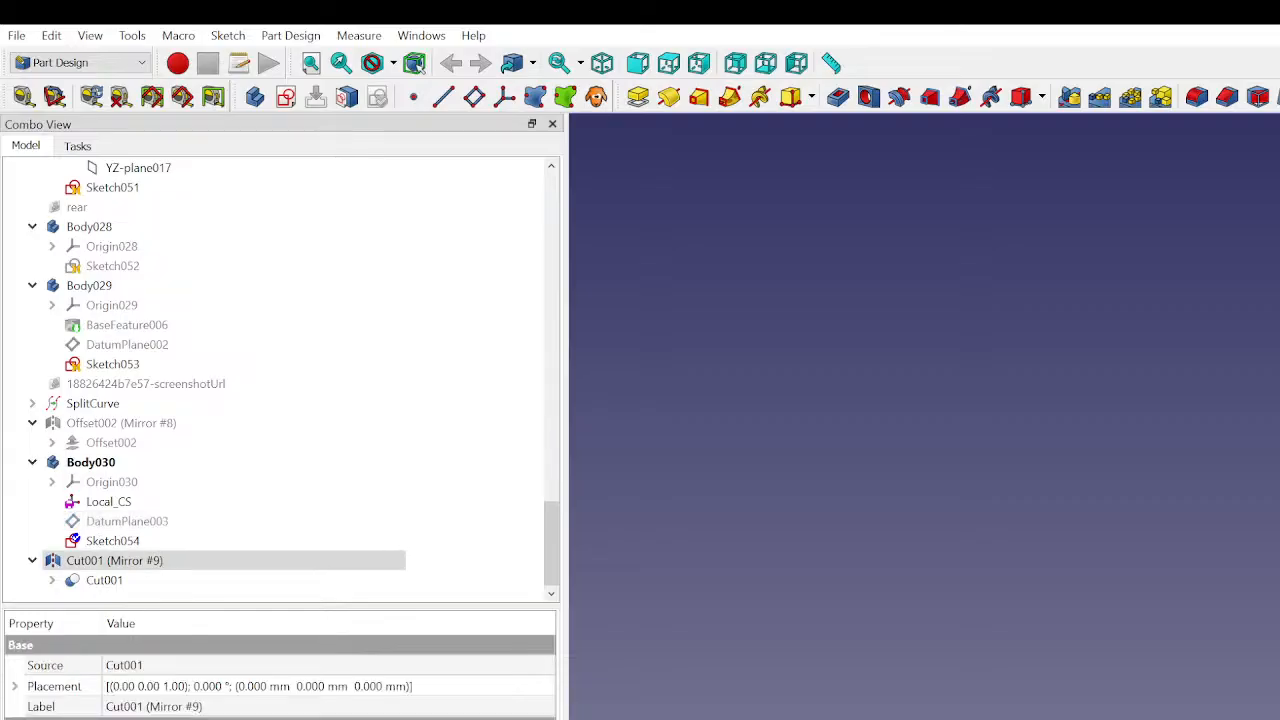
left_click(112, 541, "ctrl")
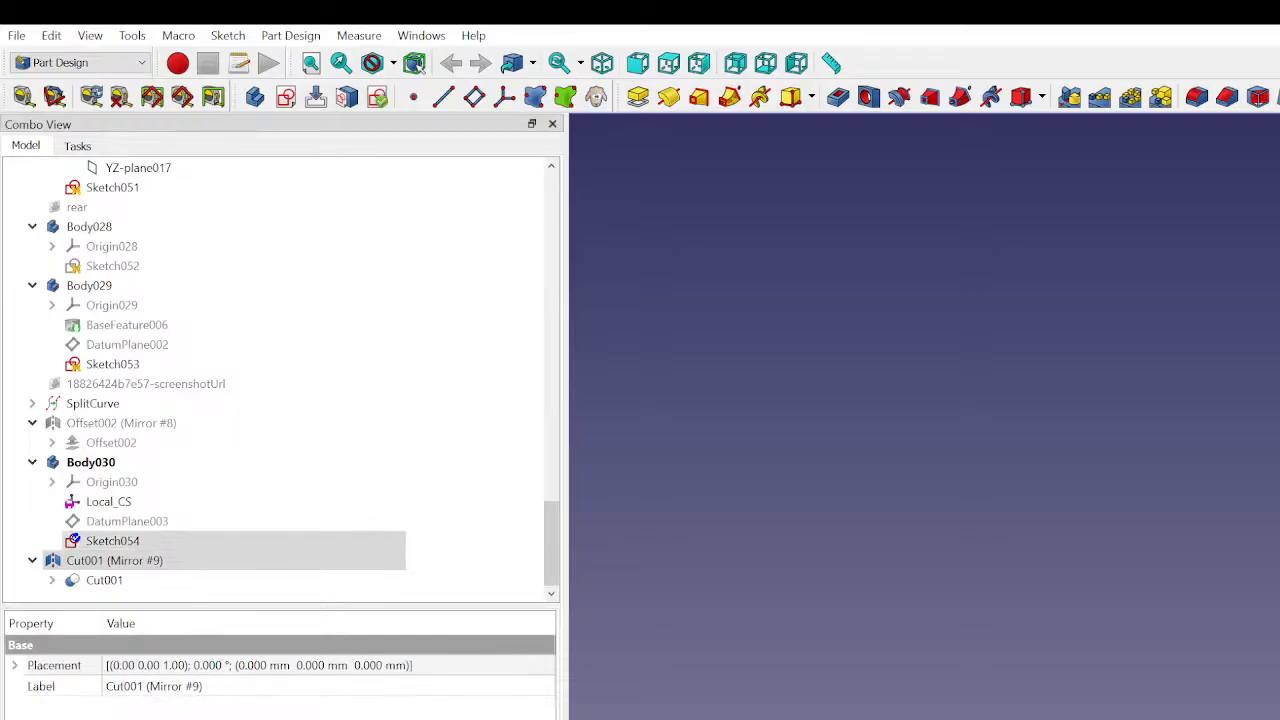
left_click(143, 62)
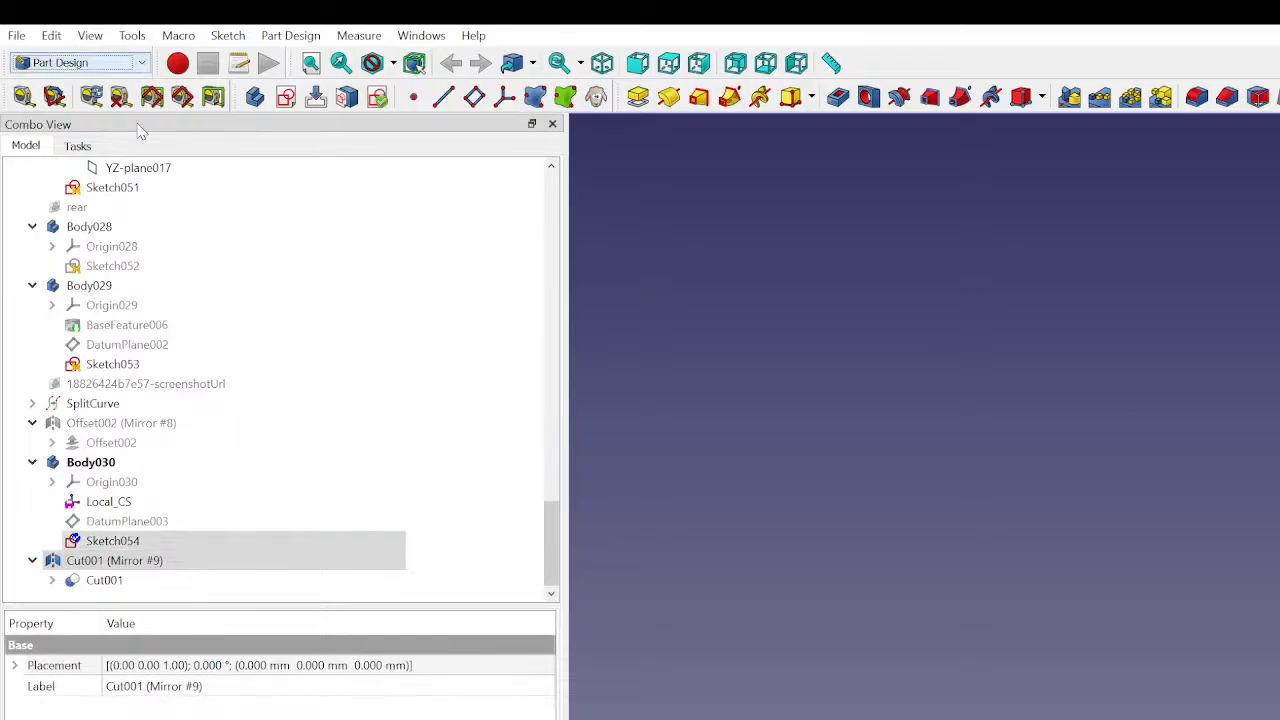
left_click(86, 225)
left_click(867, 97)
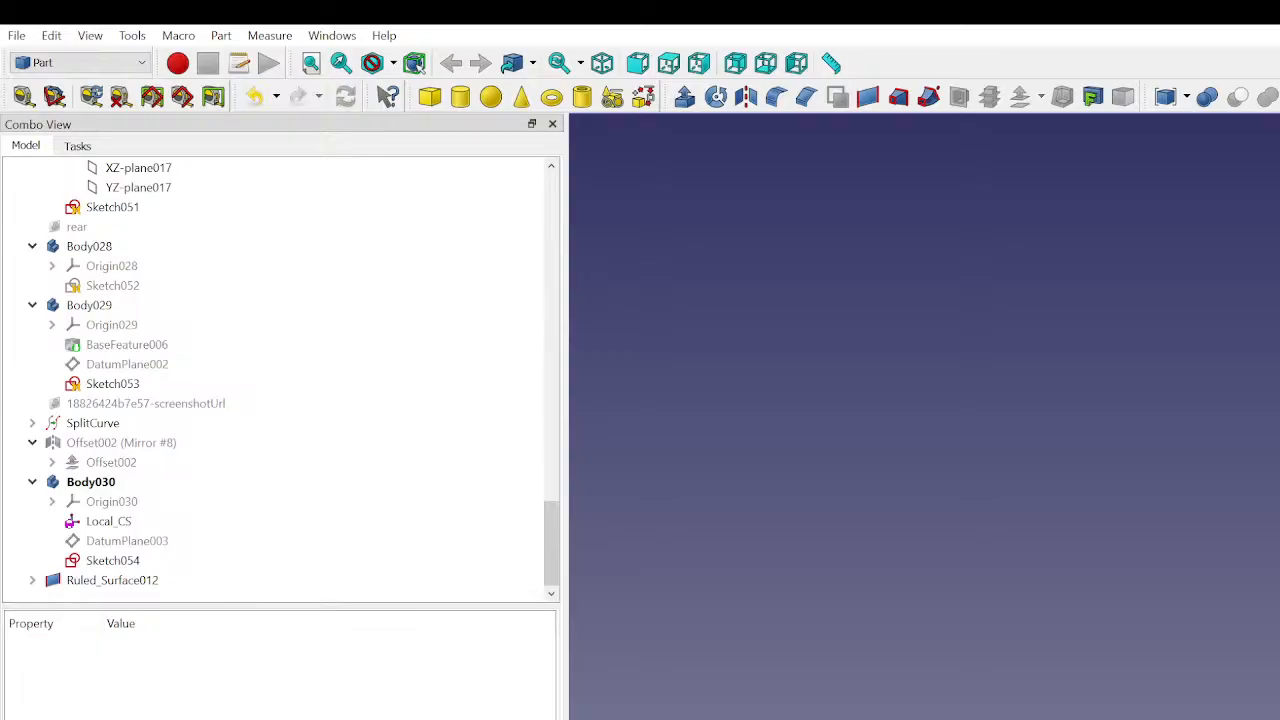
- Start a 3D offset of the new ruled surface and set its distance to -4 mm in Skin mode
left_click(108, 581)
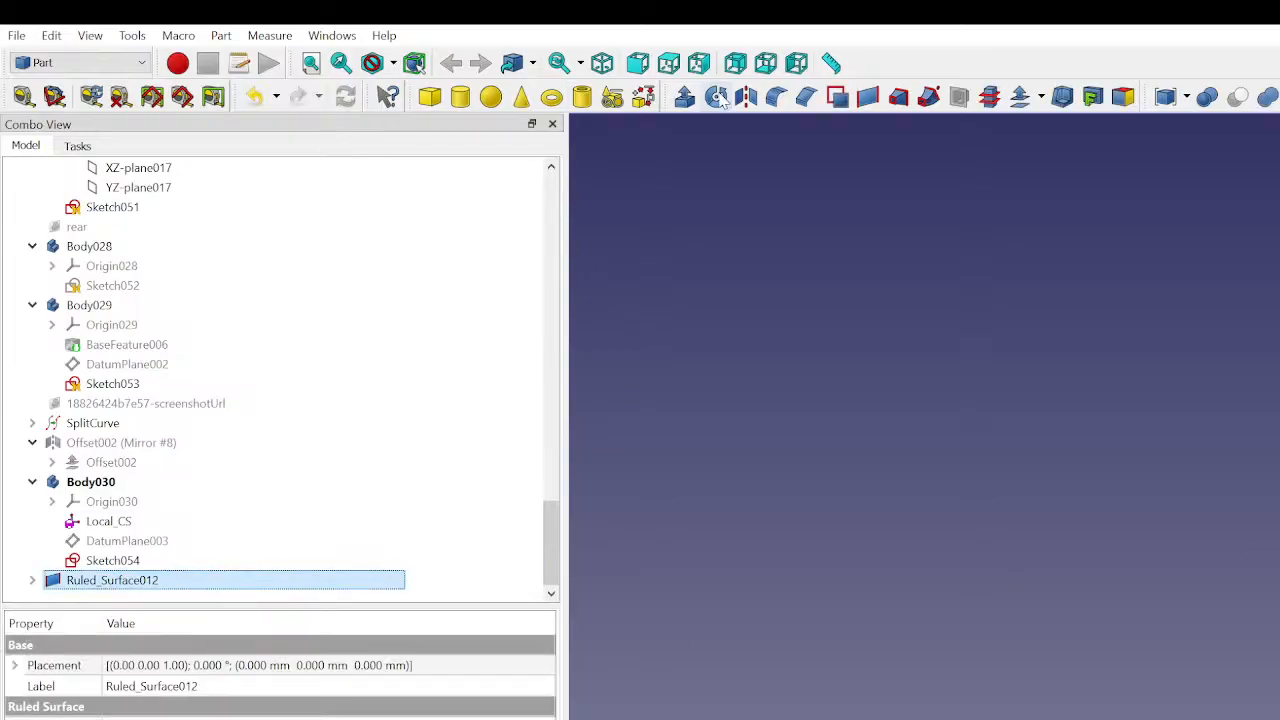
left_click(1018, 99)
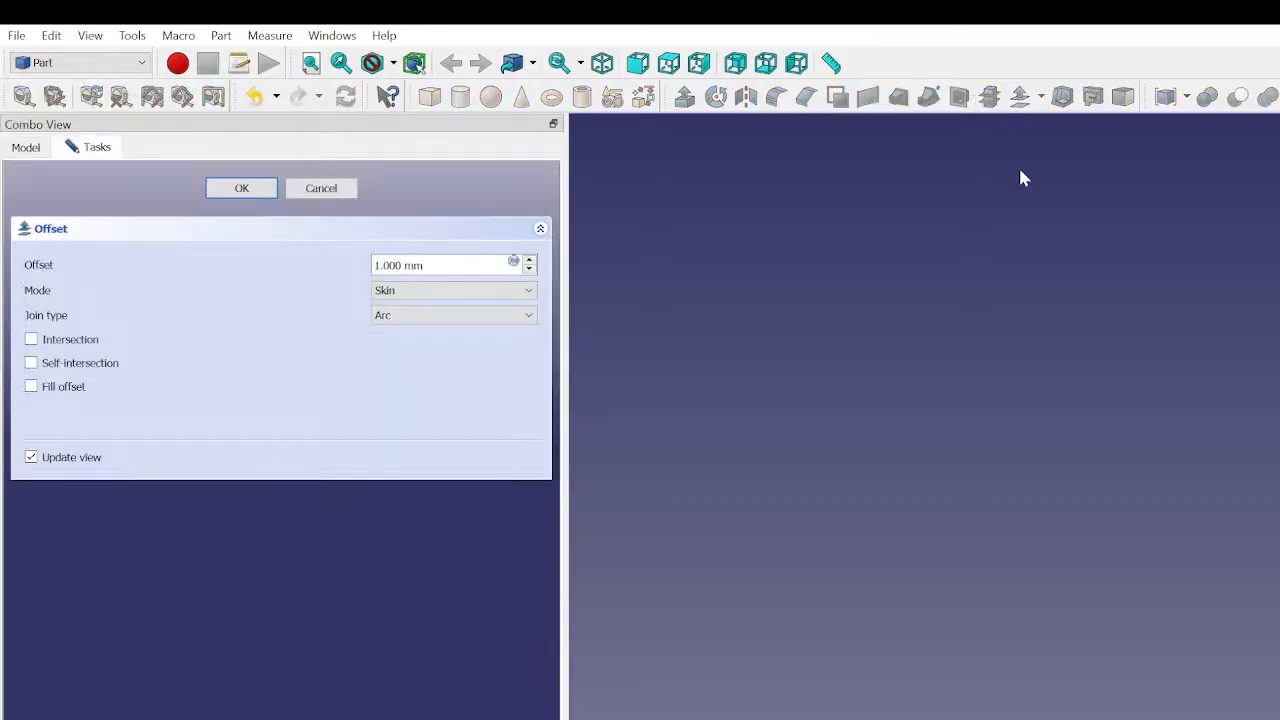
left_click(530, 268)
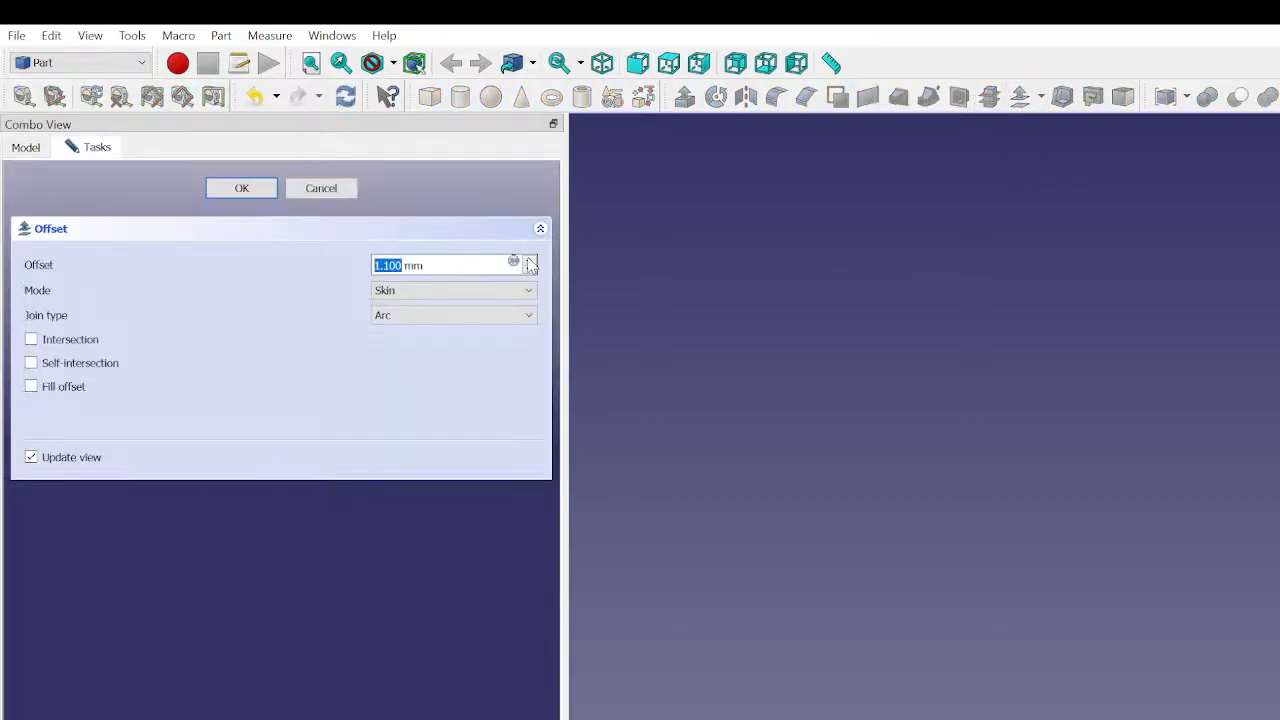
left_click(530, 268)
scroll(530, 260, "down", 7)
scroll(531, 264, "up", 9)
scroll(531, 264, "down", 20)
scroll(531, 264, "down", 12)
scroll(531, 264, "down", 2)
scroll(531, 264, "down", 2)
scroll(531, 264, "down", 1)
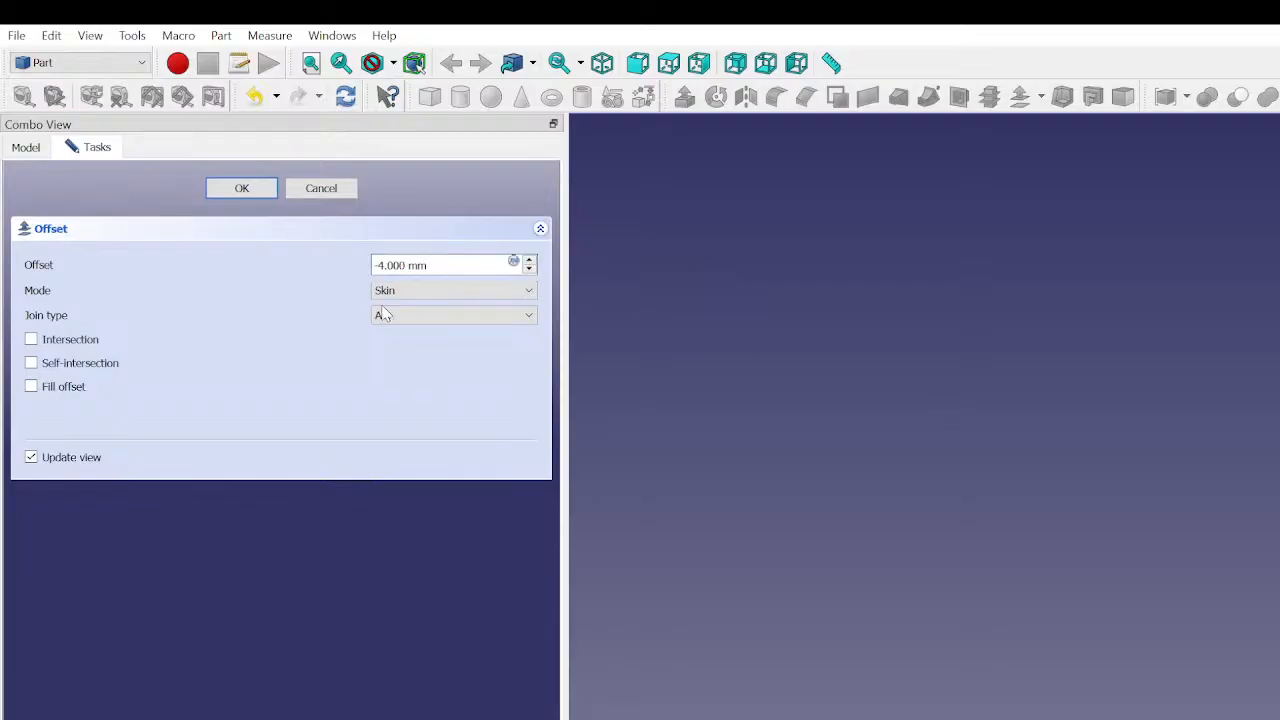
- Enable Fill offset and Intersection for the -4 mm offset and create it
left_click(33, 388)
scroll(388, 266, "up", 1)
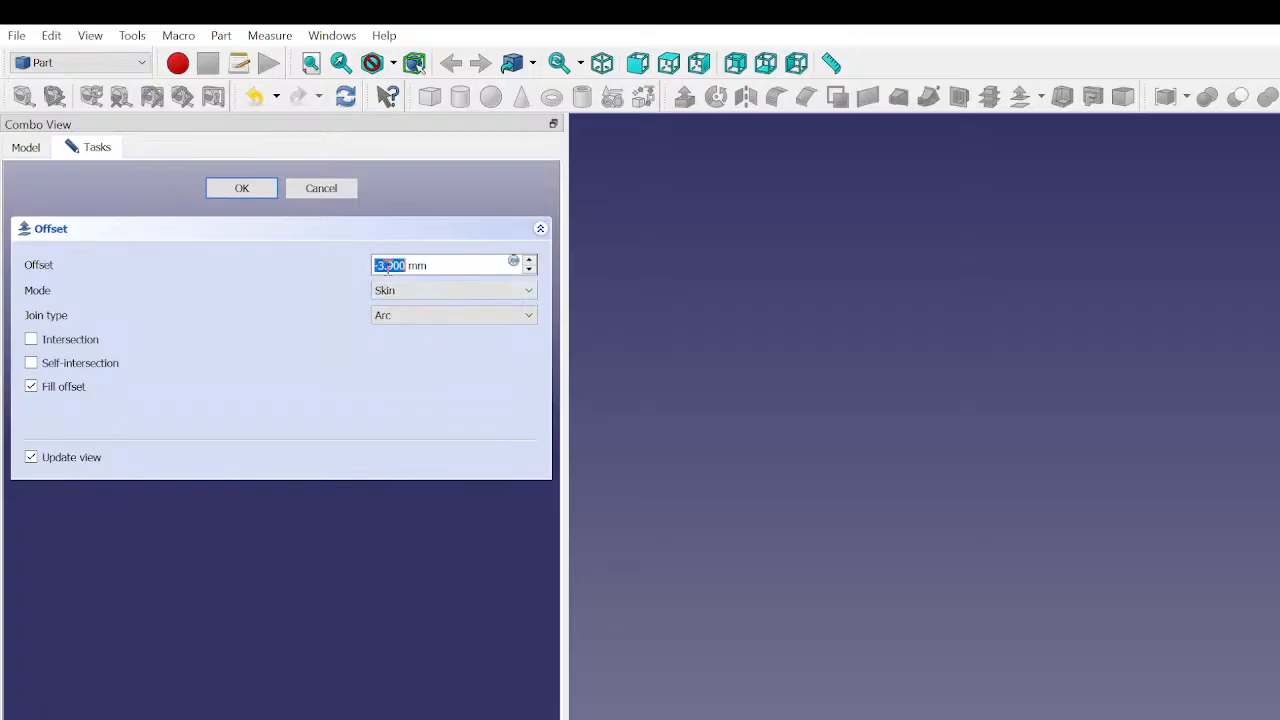
scroll(388, 266, "down", 2)
left_click(31, 340)
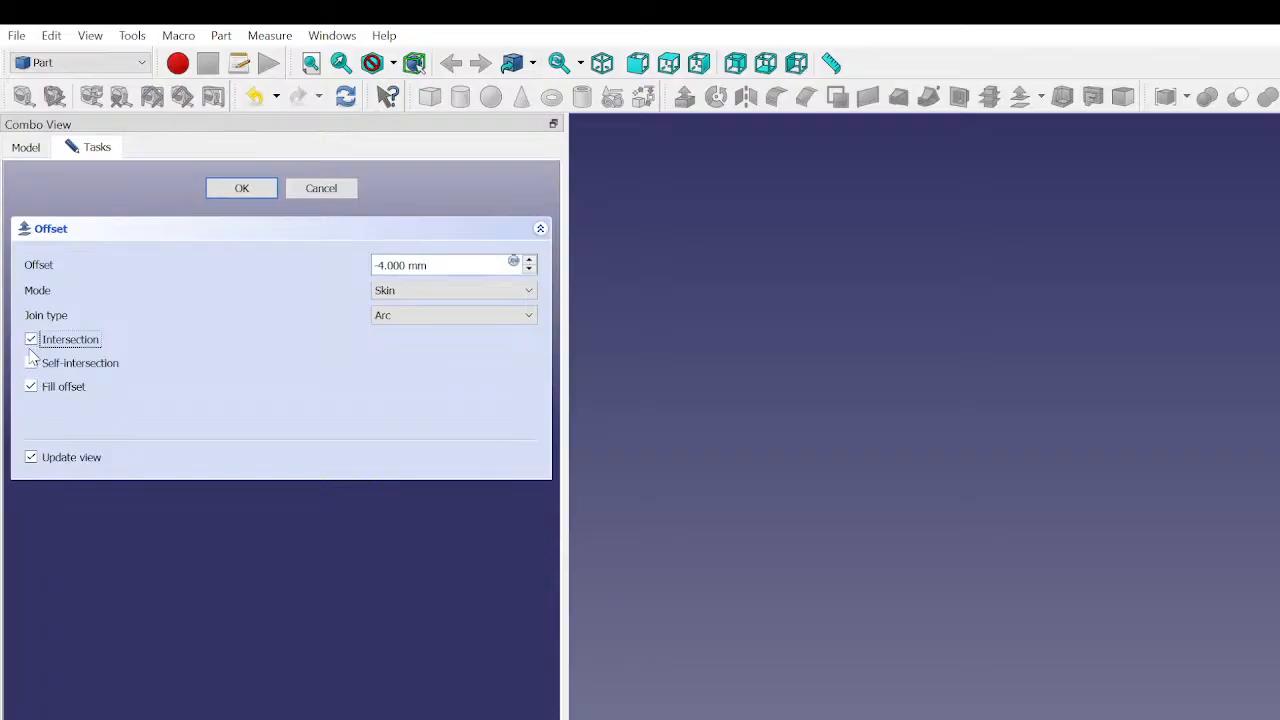
left_click(30, 339)
left_click(31, 340)
left_click(255, 190)
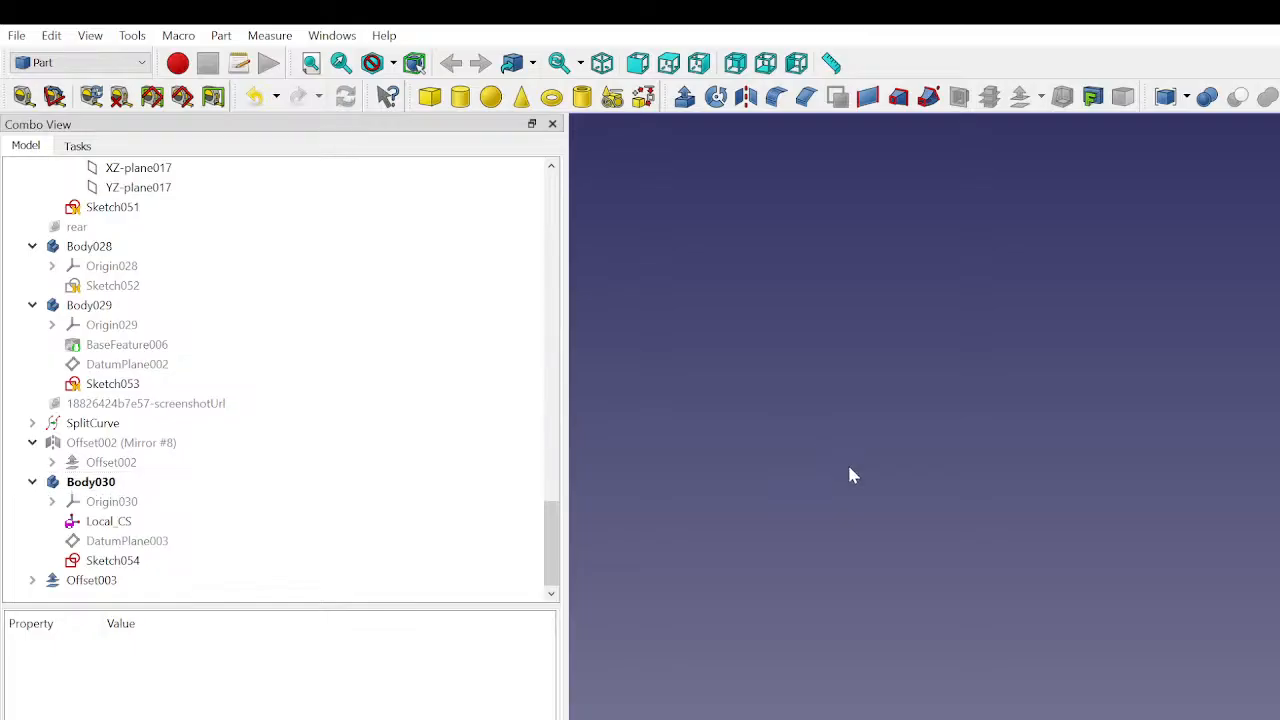
- Reopen the ruled surface's offset for editing and change its distance to -3.9 mm
left_click(158, 585)
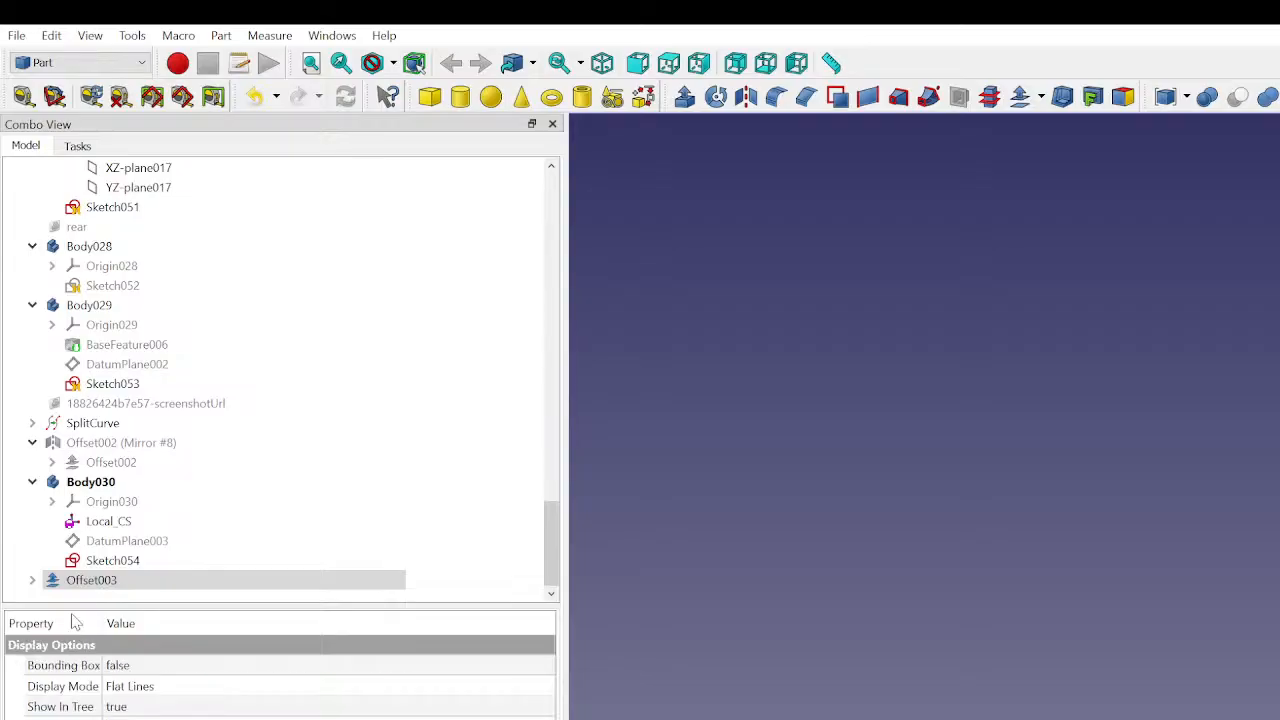
left_click(84, 586)
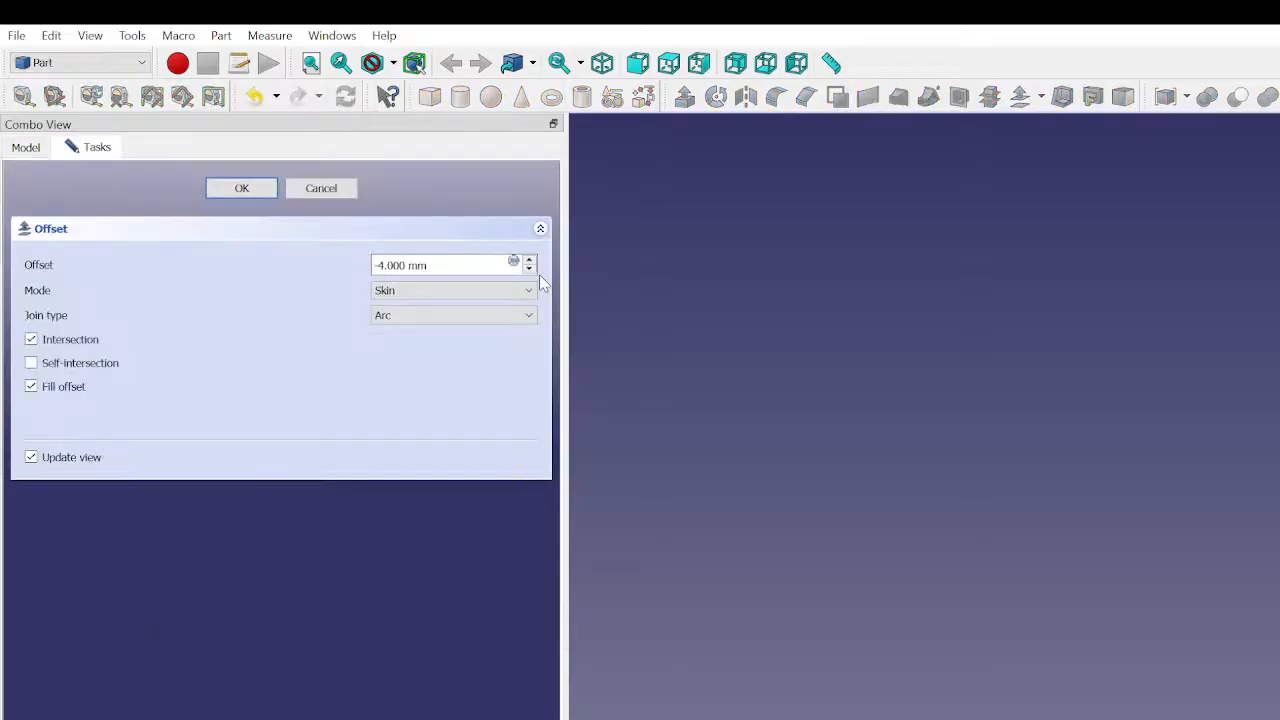
scroll(539, 274, "up", 1)
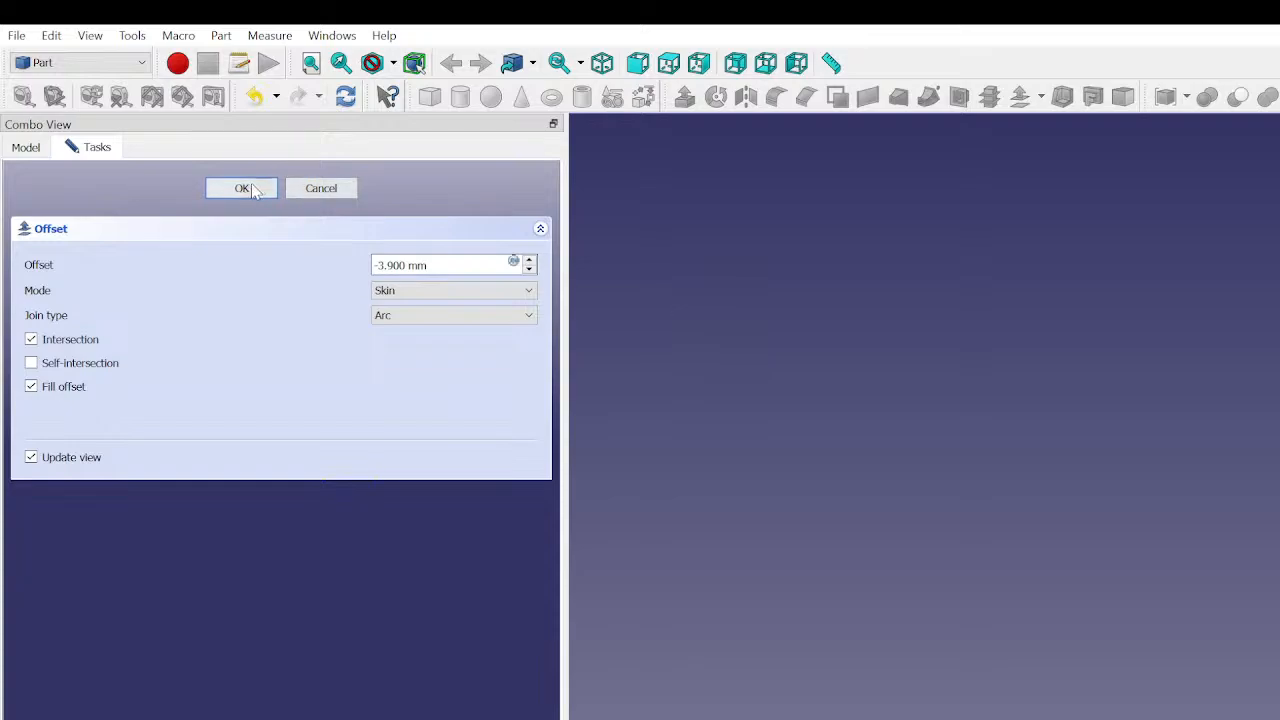
left_click(241, 188)
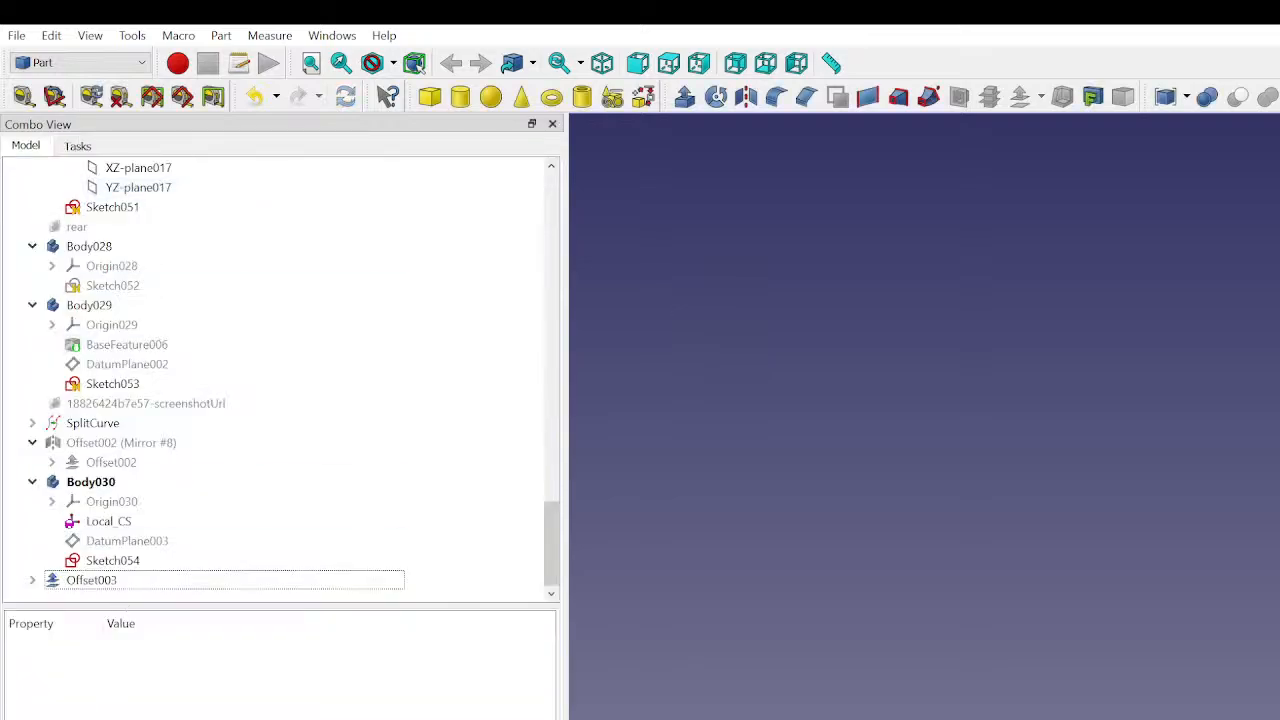
left_click(108, 581)
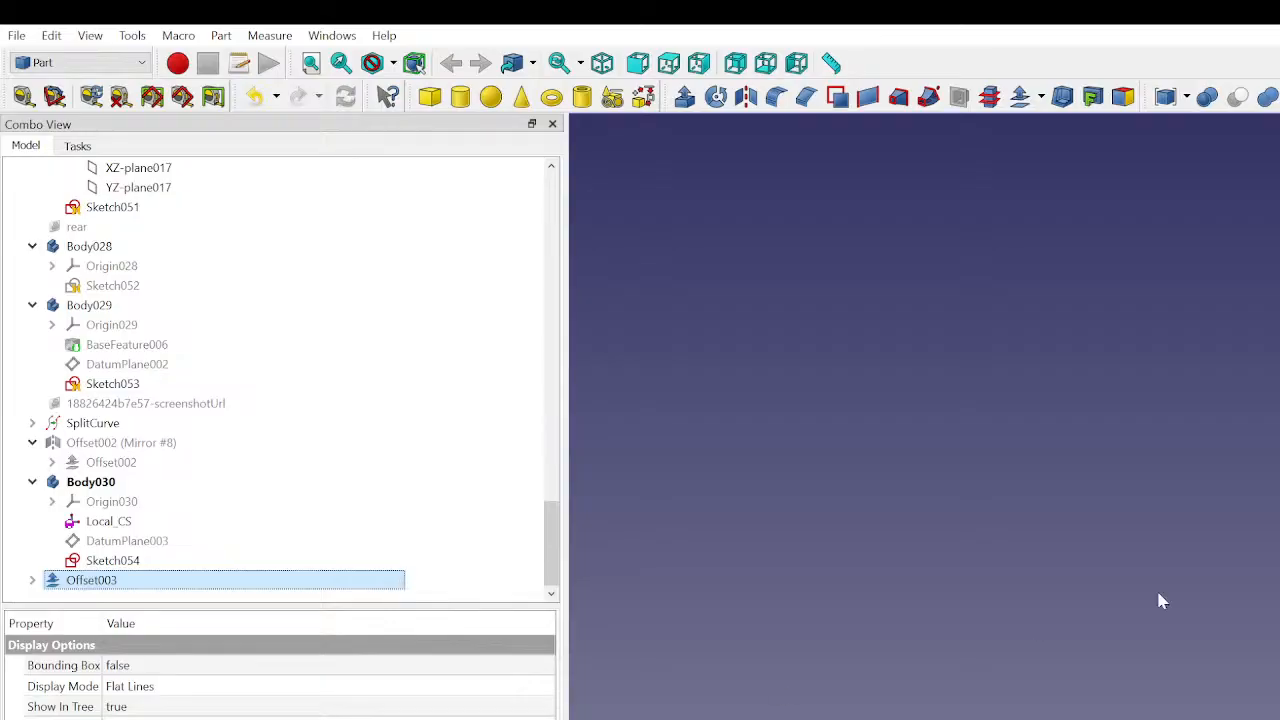
scroll(1256, 698, "up", 3)
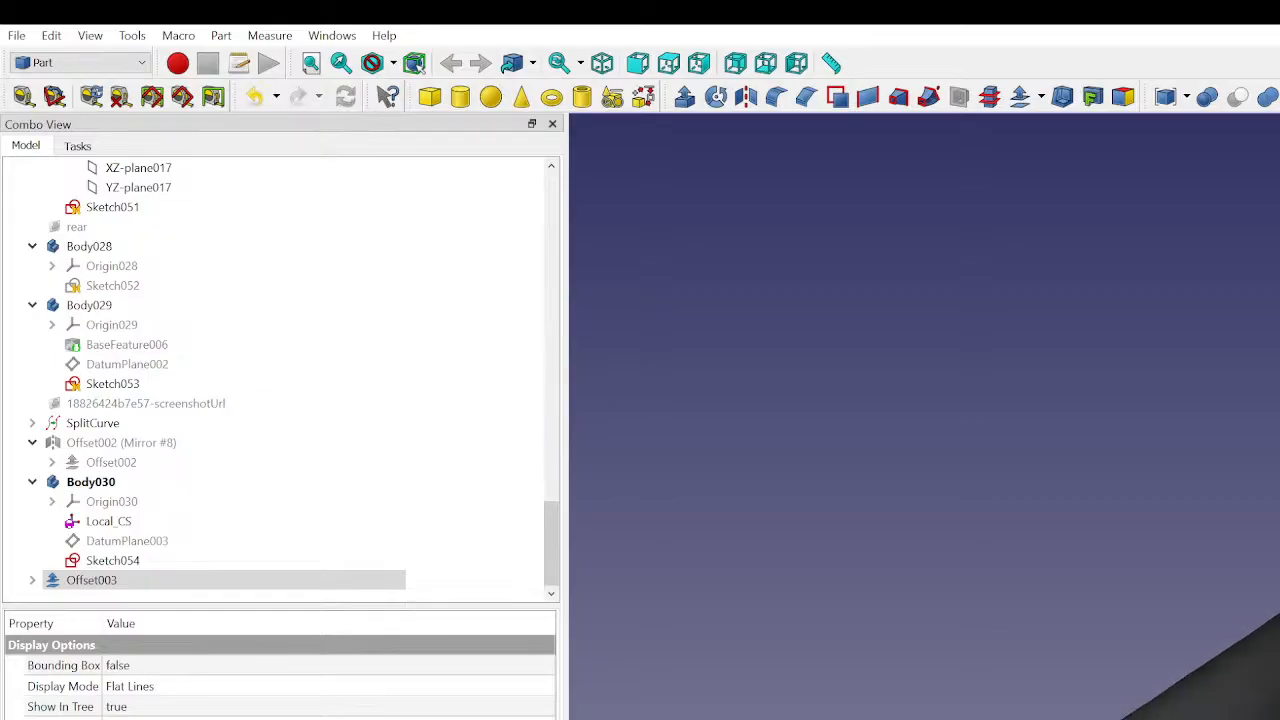
left_click(155, 582)
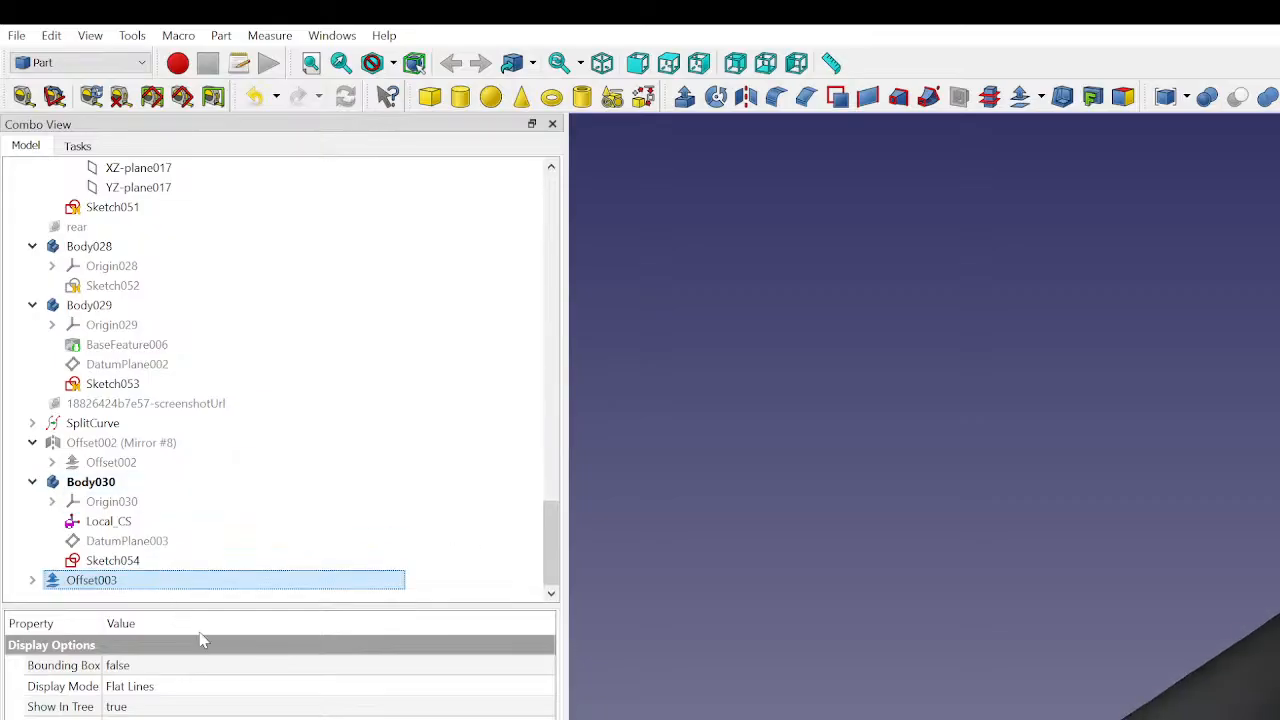
left_click(928, 398)
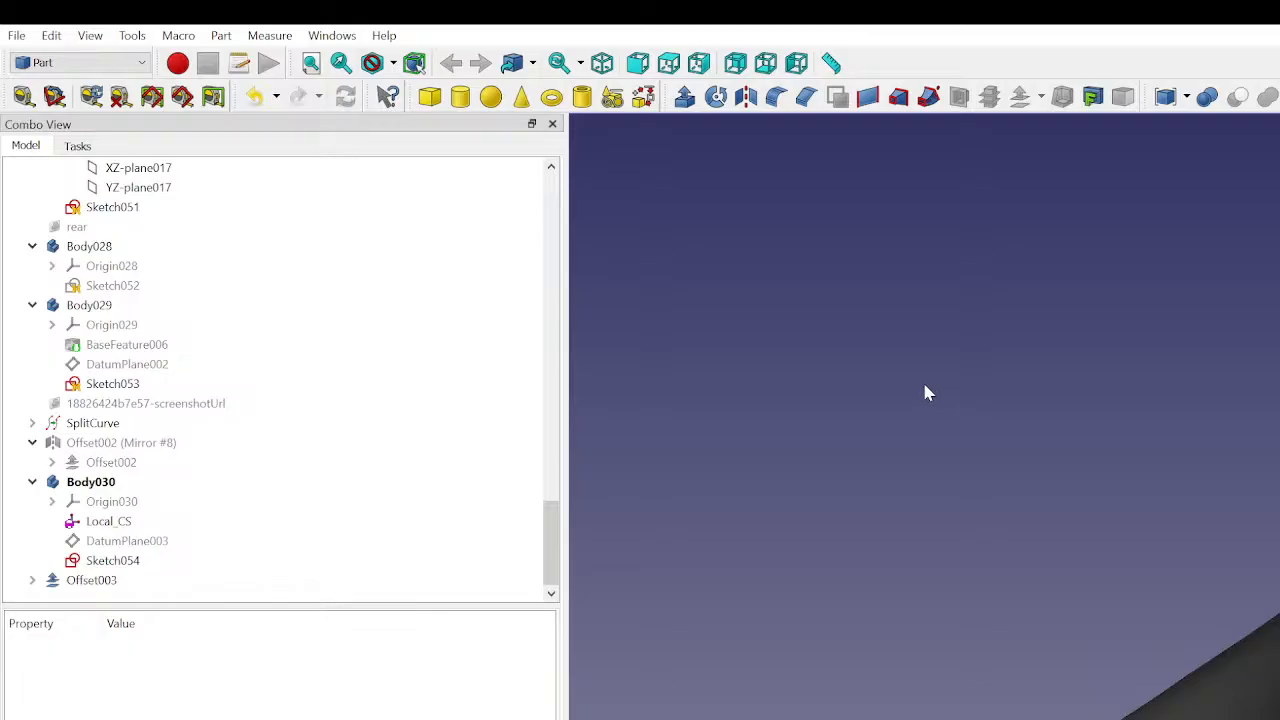
- Reopen Offset003 for editing, disable Intersection, enable Self-intersection, and set the distance to -4 mm
left_click(115, 582)
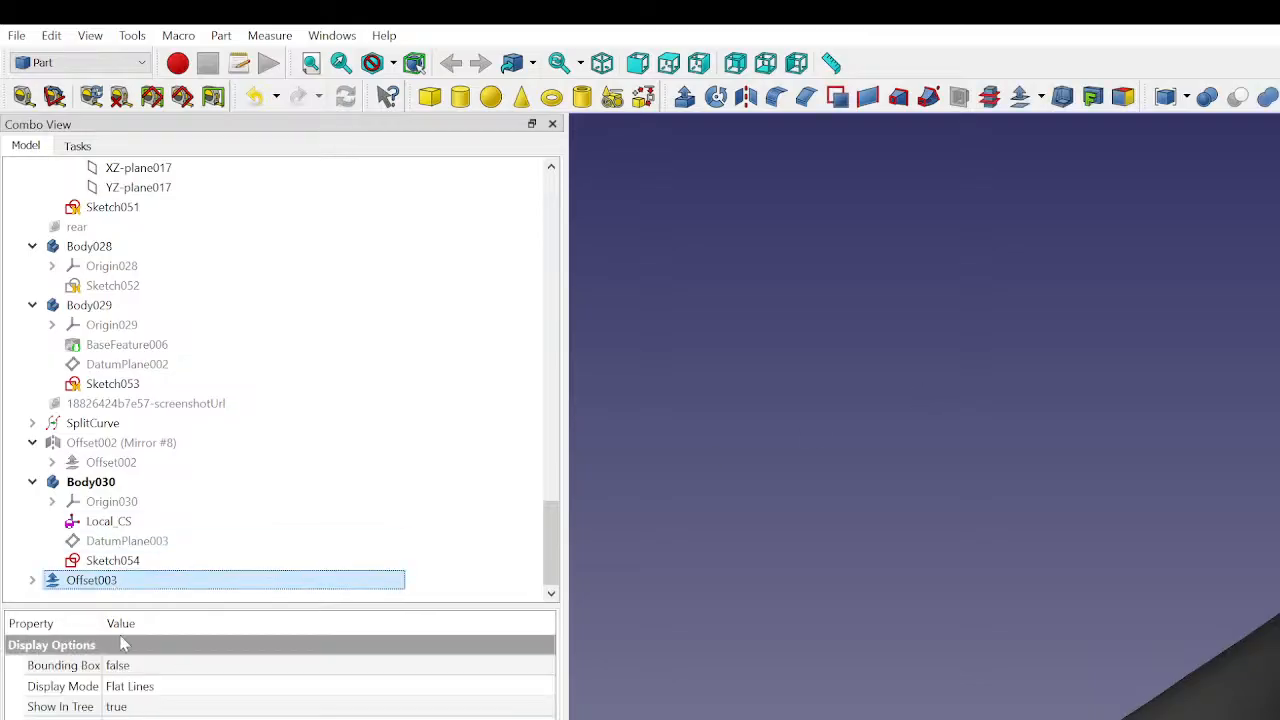
double_click(100, 580)
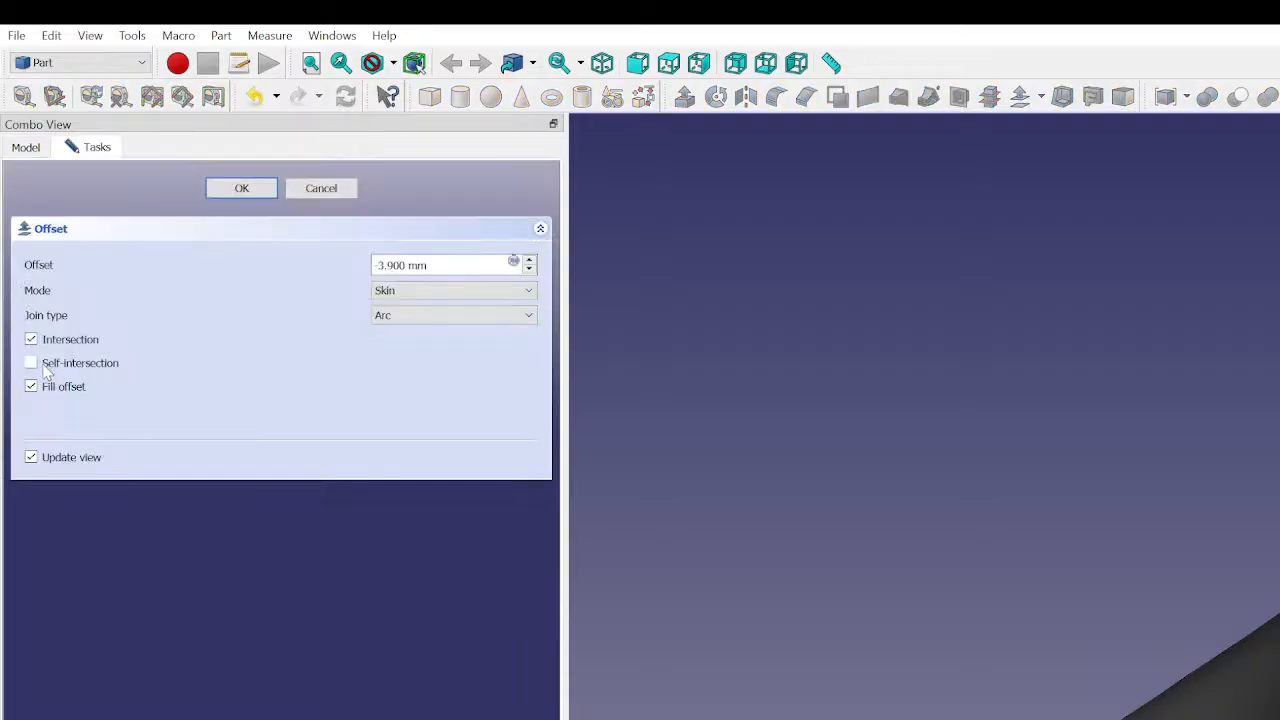
left_click(31, 340)
left_click(31, 363)
scroll(425, 262, "up", 1)
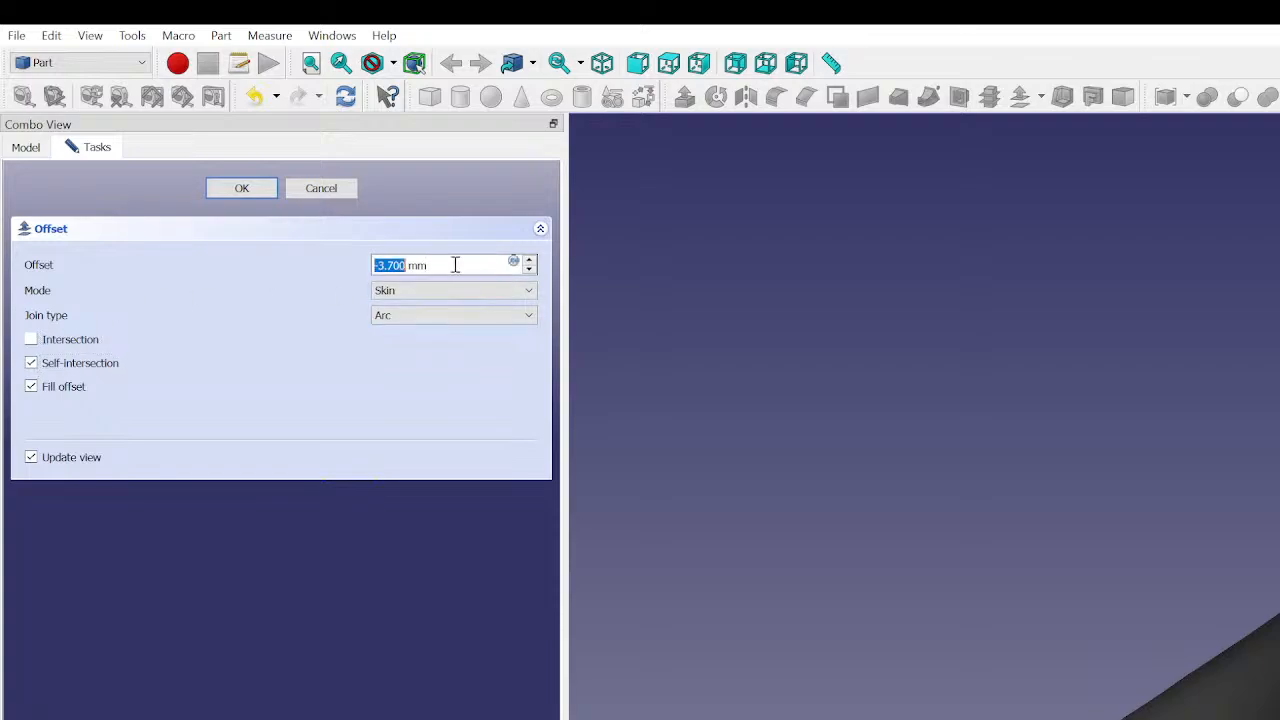
scroll(455, 264, "down", 1)
left_click(241, 188)
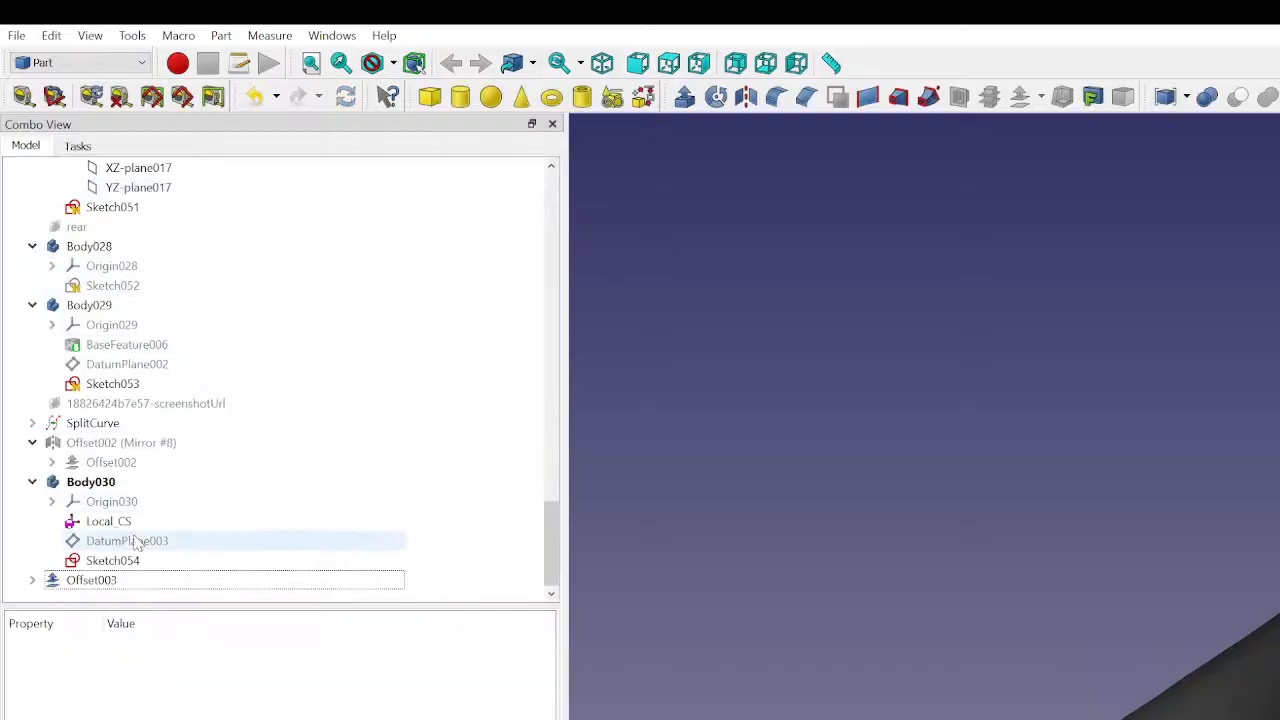
- Reopen Offset003 for editing and try a different offset distance with Self-intersection and Fill offset kept on
left_click(129, 580)
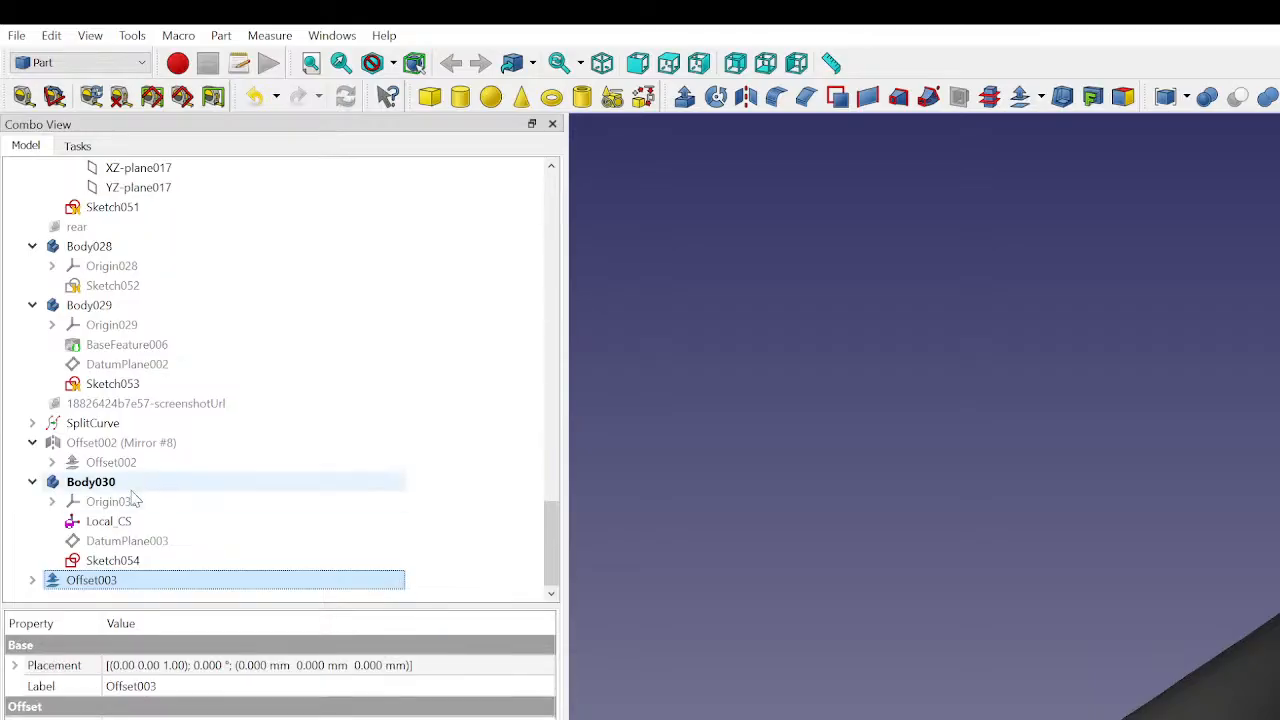
double_click(135, 582)
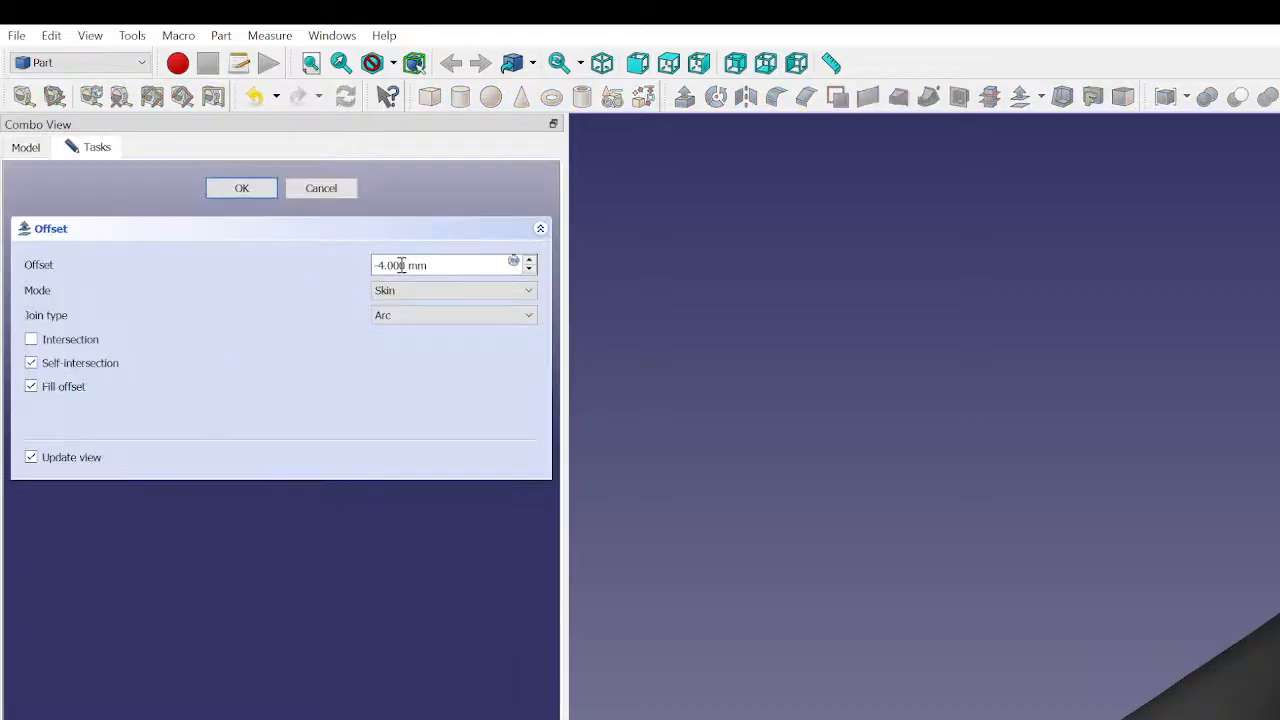
scroll(401, 265, "down", 2)
left_click(241, 189)
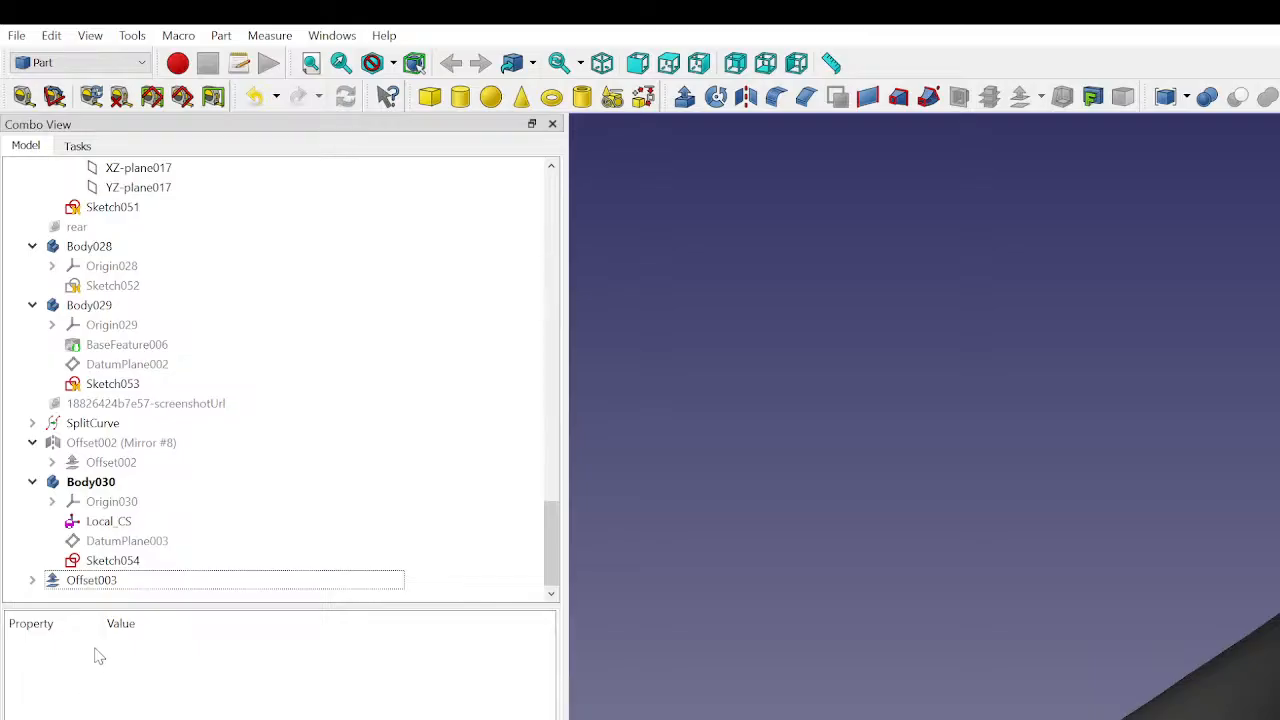
- Examine the properties of Offset003, the cut panel based on Offset002, and Offset002 itself to compare their settings
left_click(112, 584)
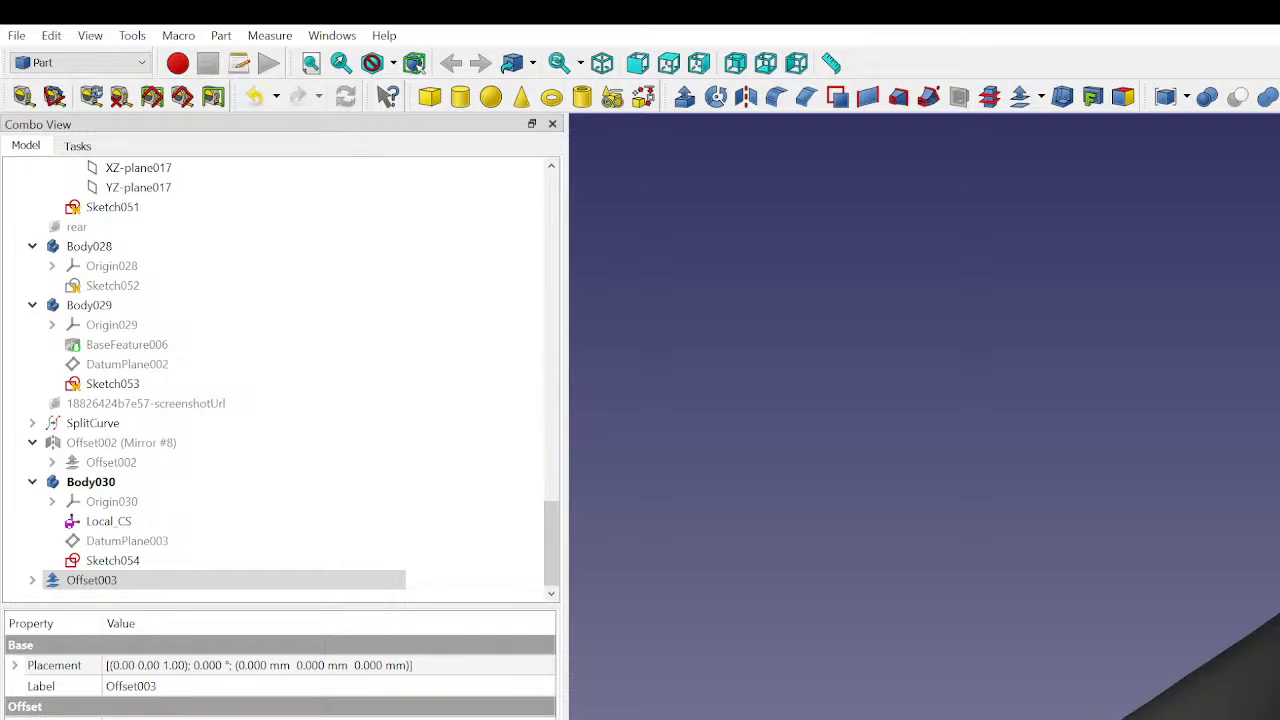
left_click(986, 461)
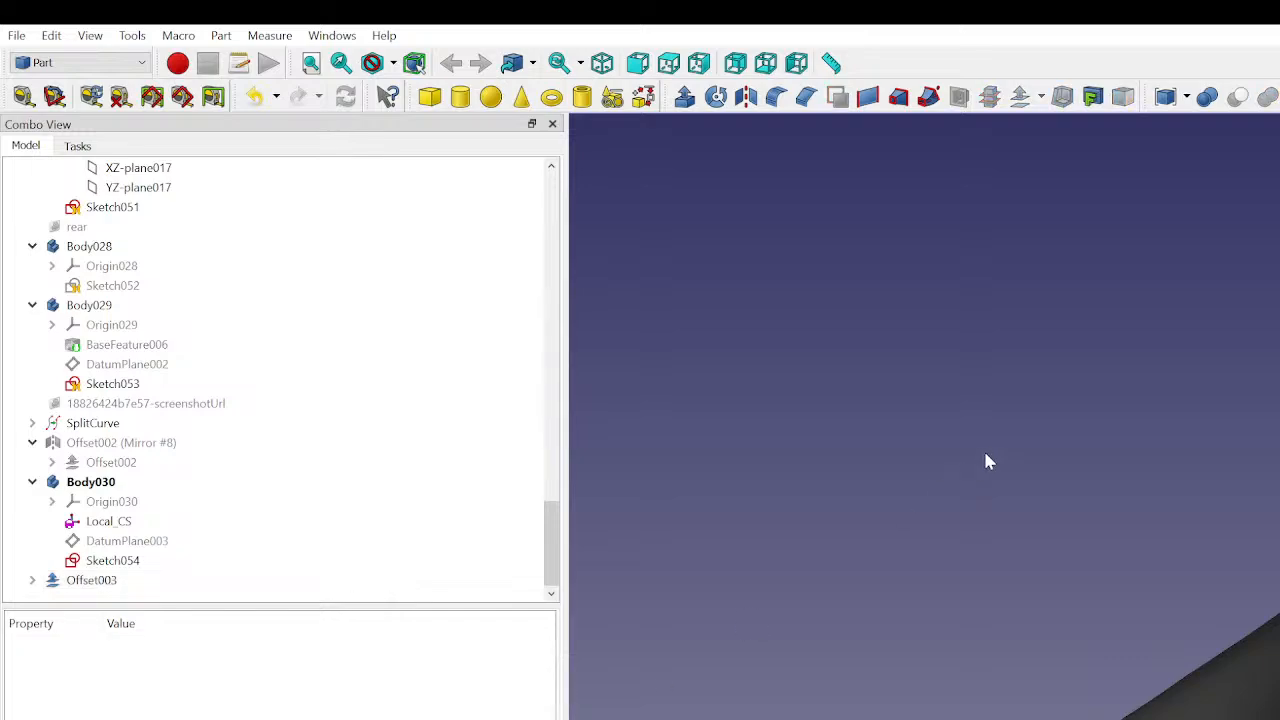
left_click(91, 580)
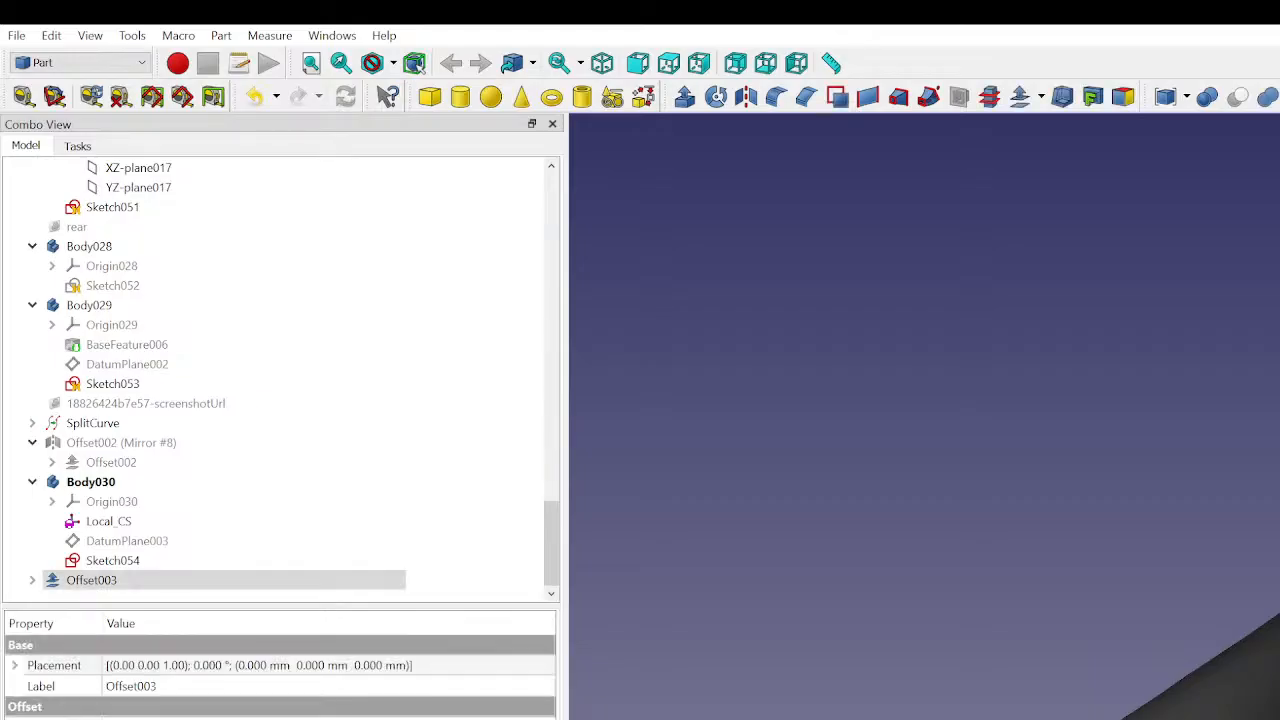
left_click(1240, 680)
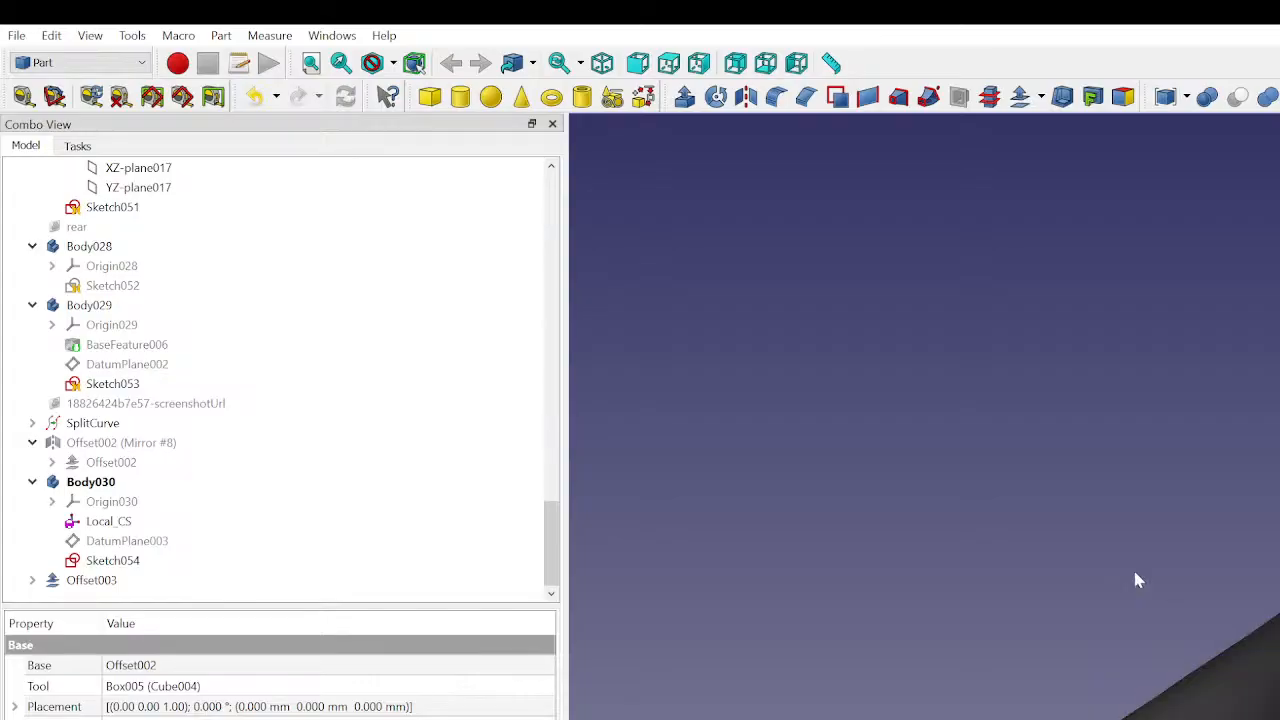
scroll(80, 395, "up", 5)
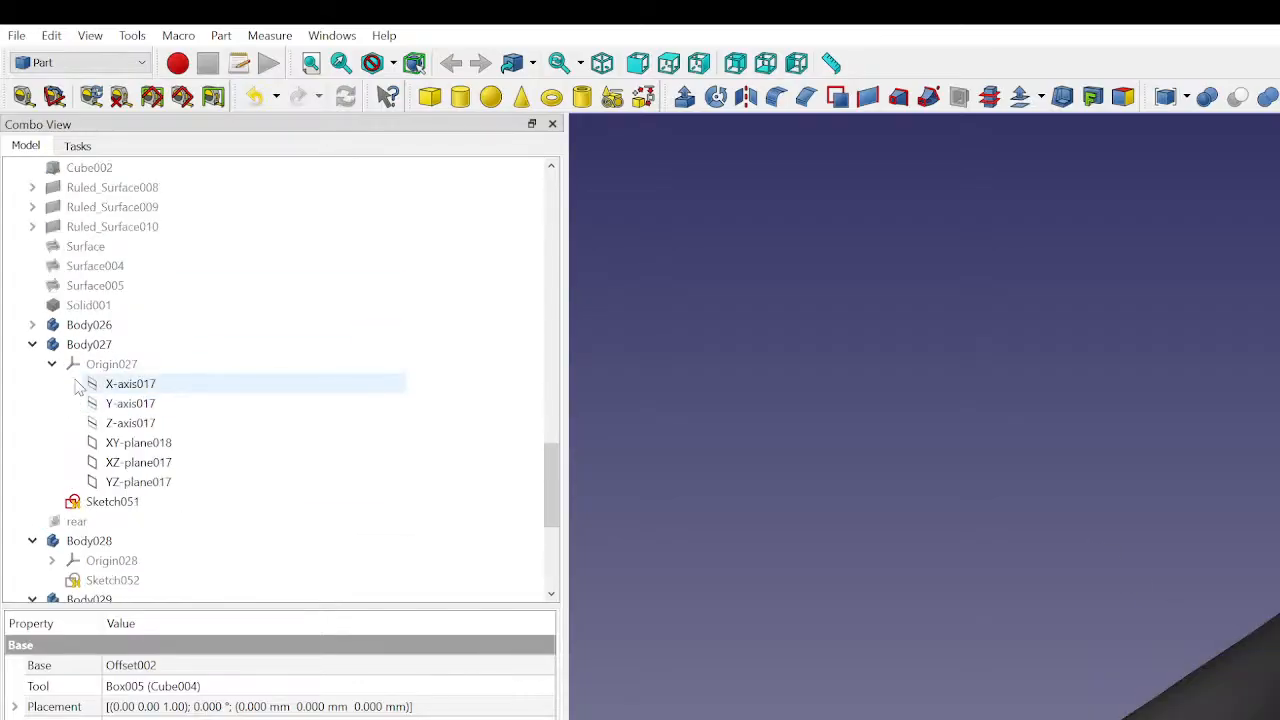
scroll(80, 390, "up", 7)
scroll(94, 403, "down", 8)
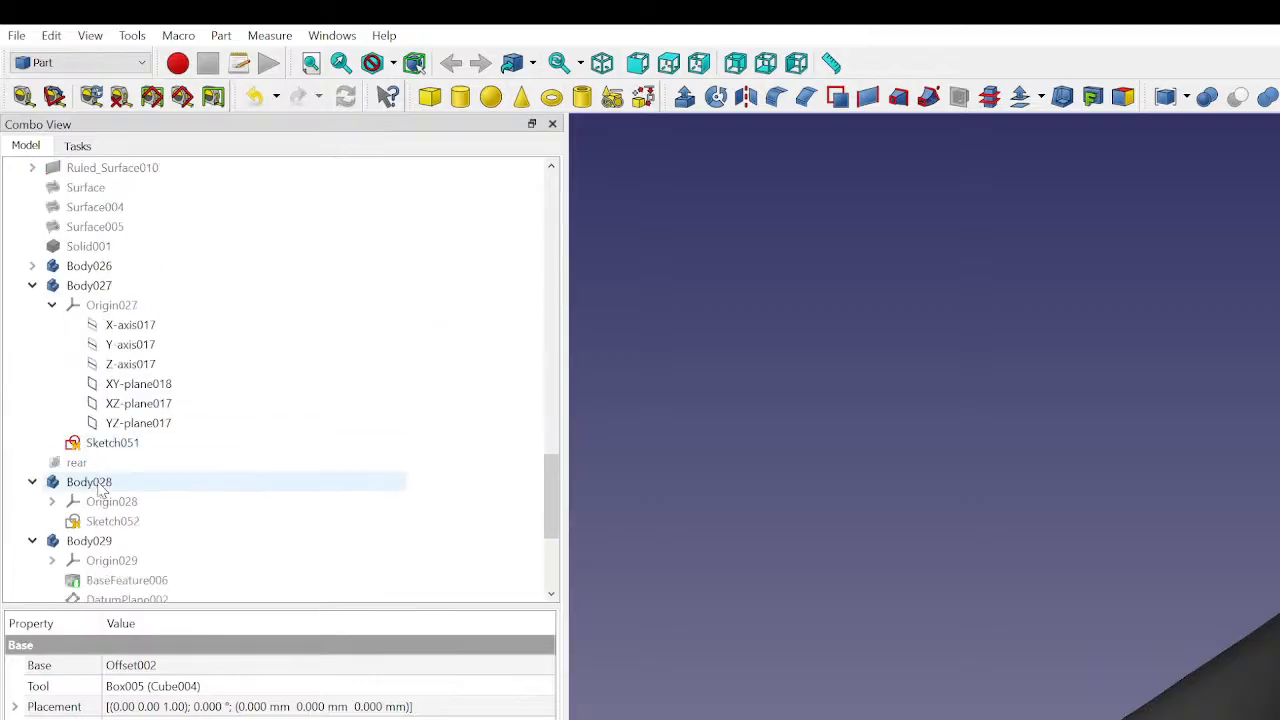
scroll(100, 488, "down", 4)
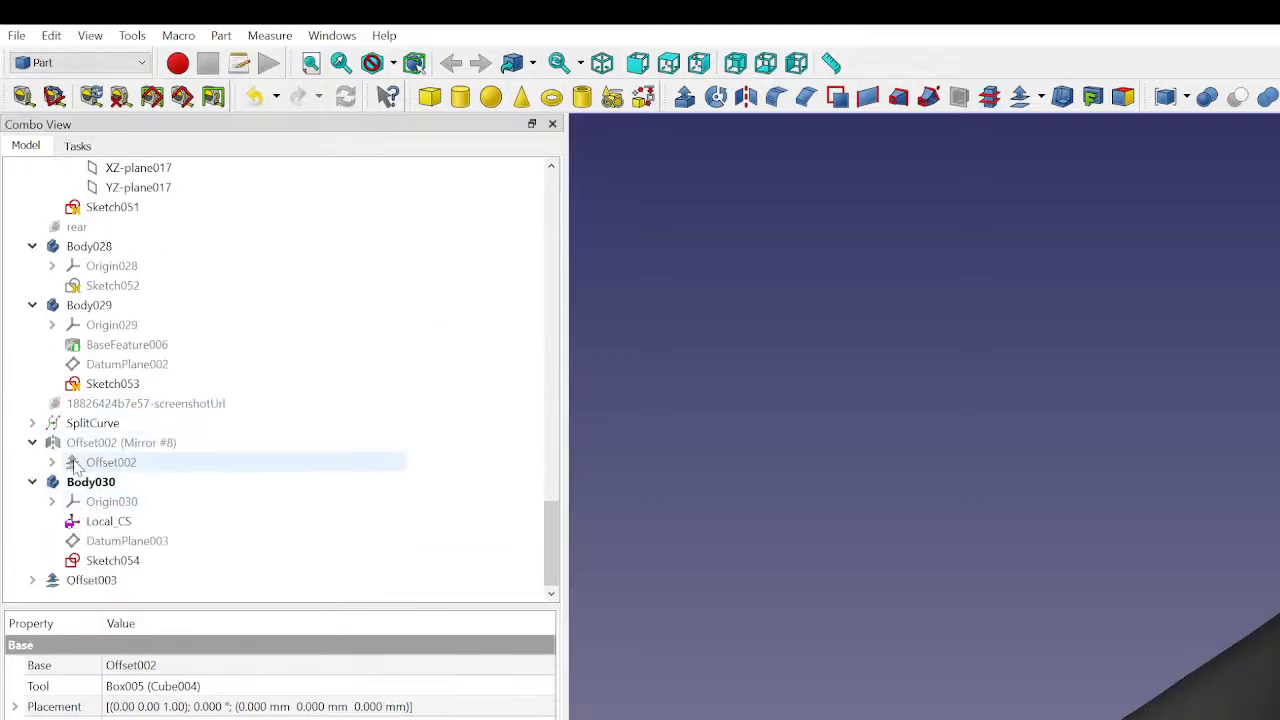
left_click(75, 465)
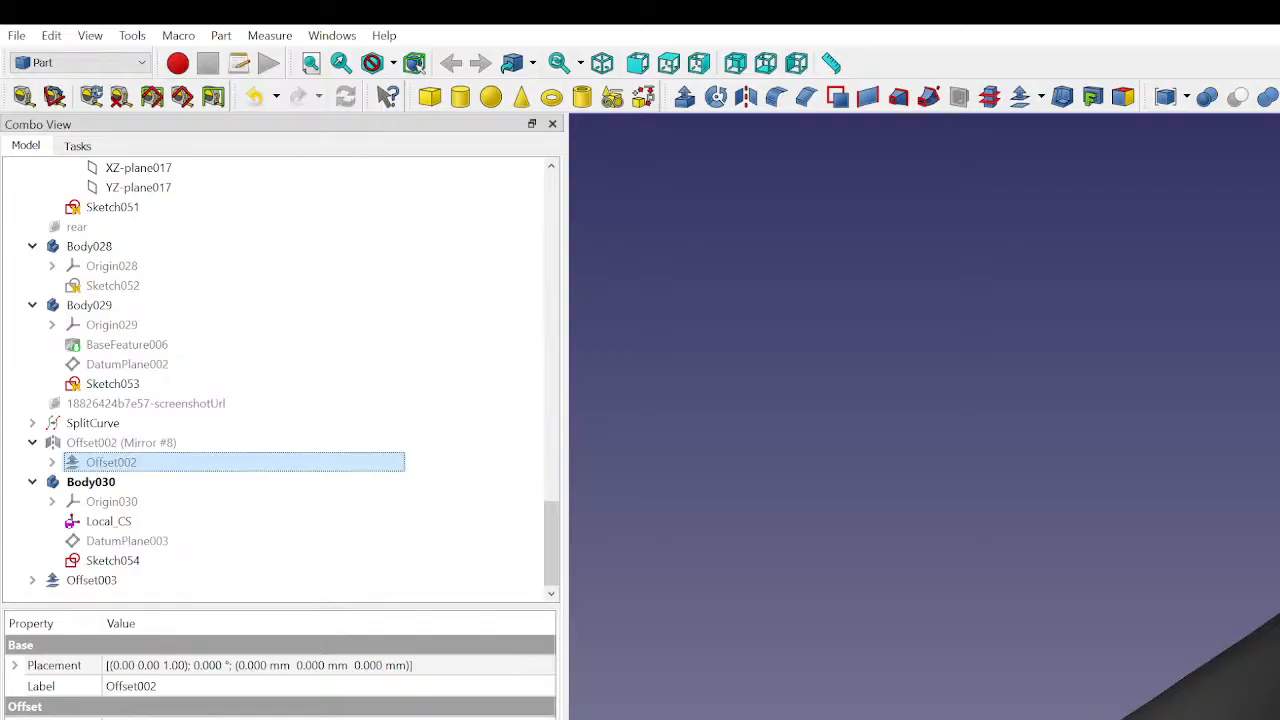
left_click(24, 719)
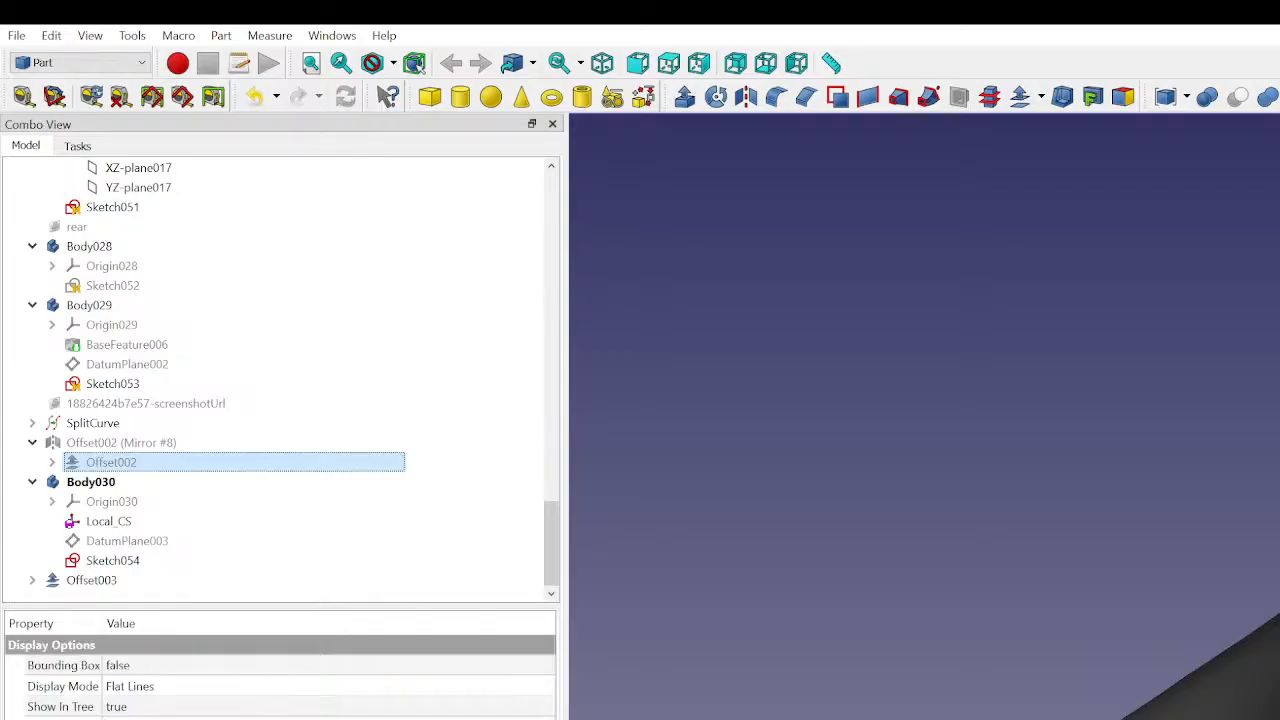
left_click(62, 719)
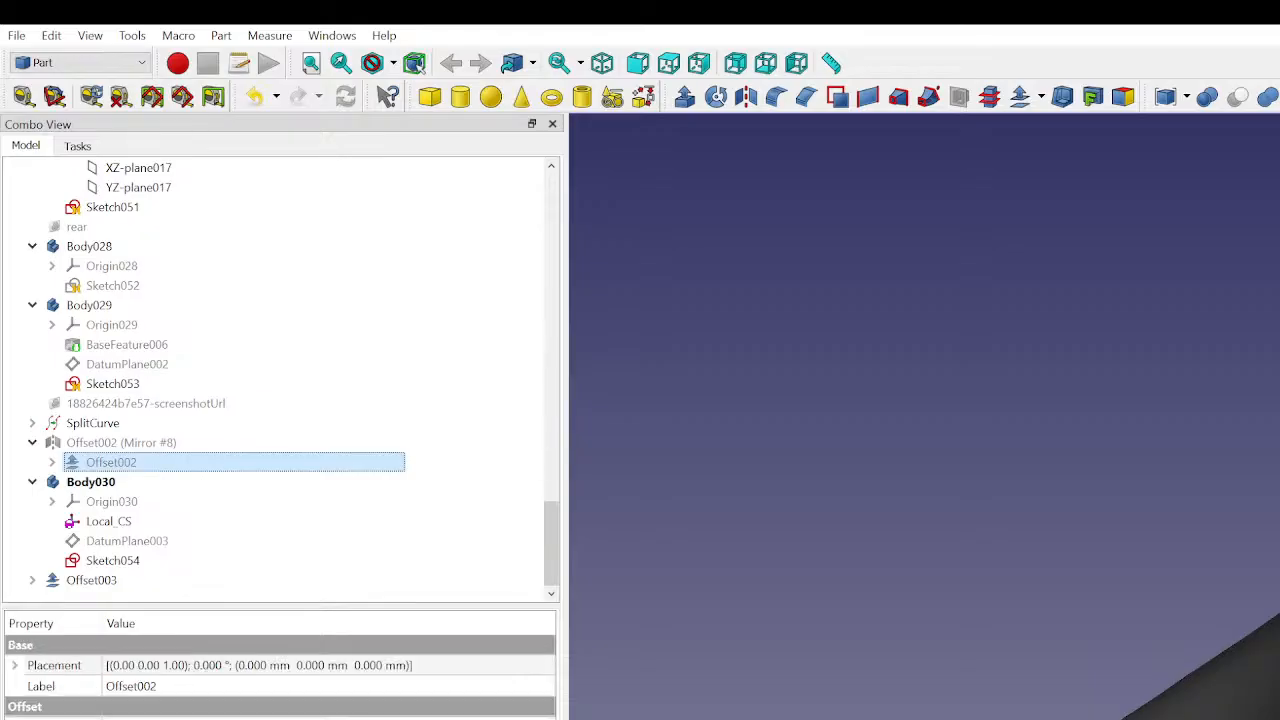
left_click(891, 451)
scroll(1035, 453, "down", 1)
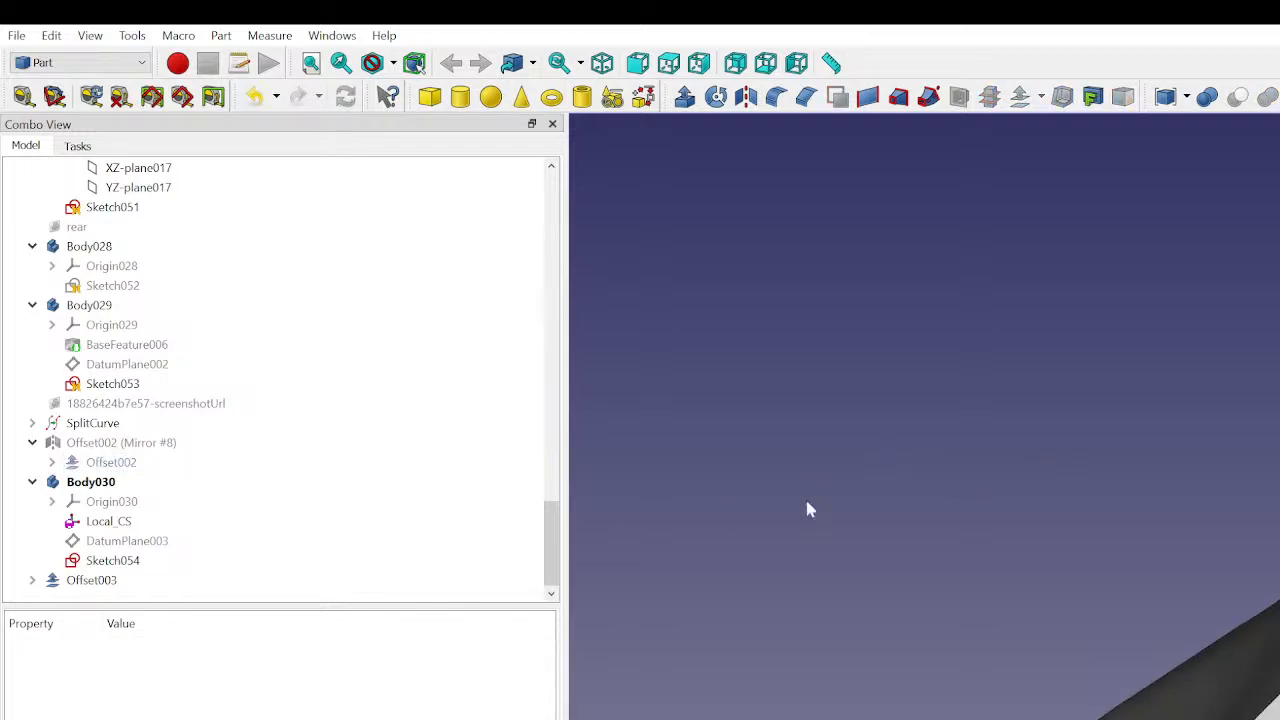
- Edit Offset003 again and fine-tune its offset distance in Skin mode
left_click(229, 580)
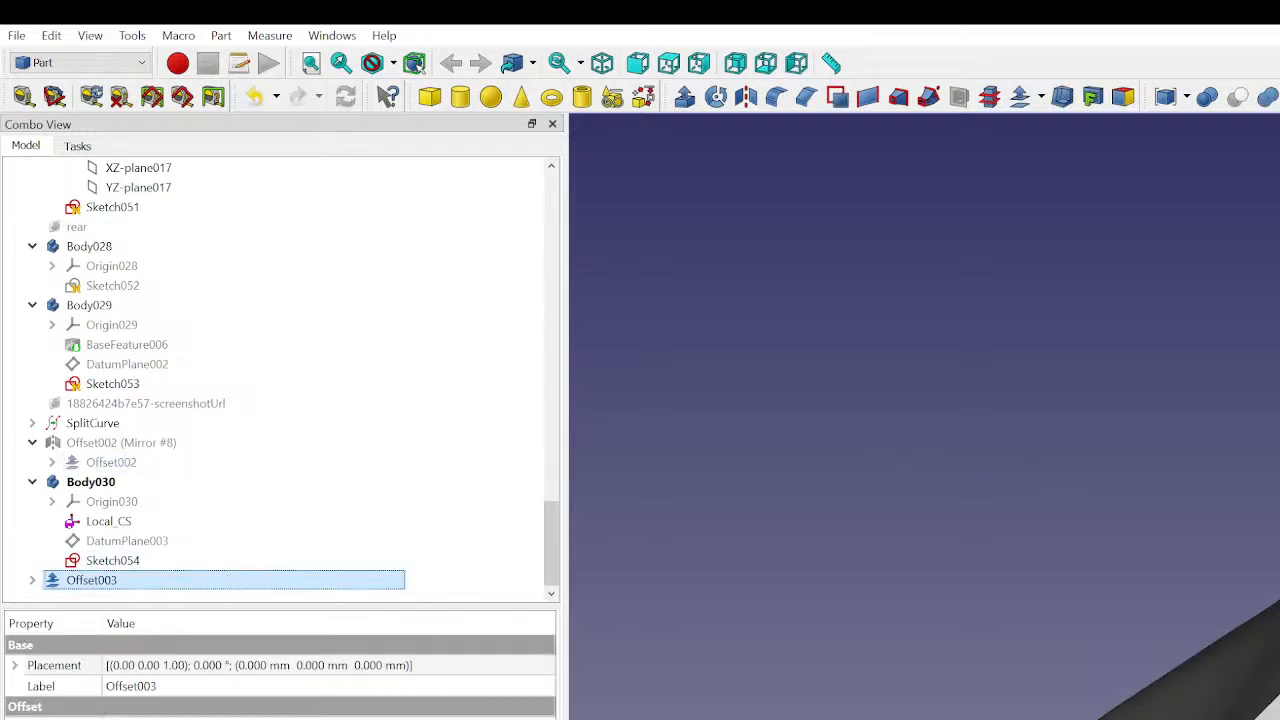
left_click(24, 718)
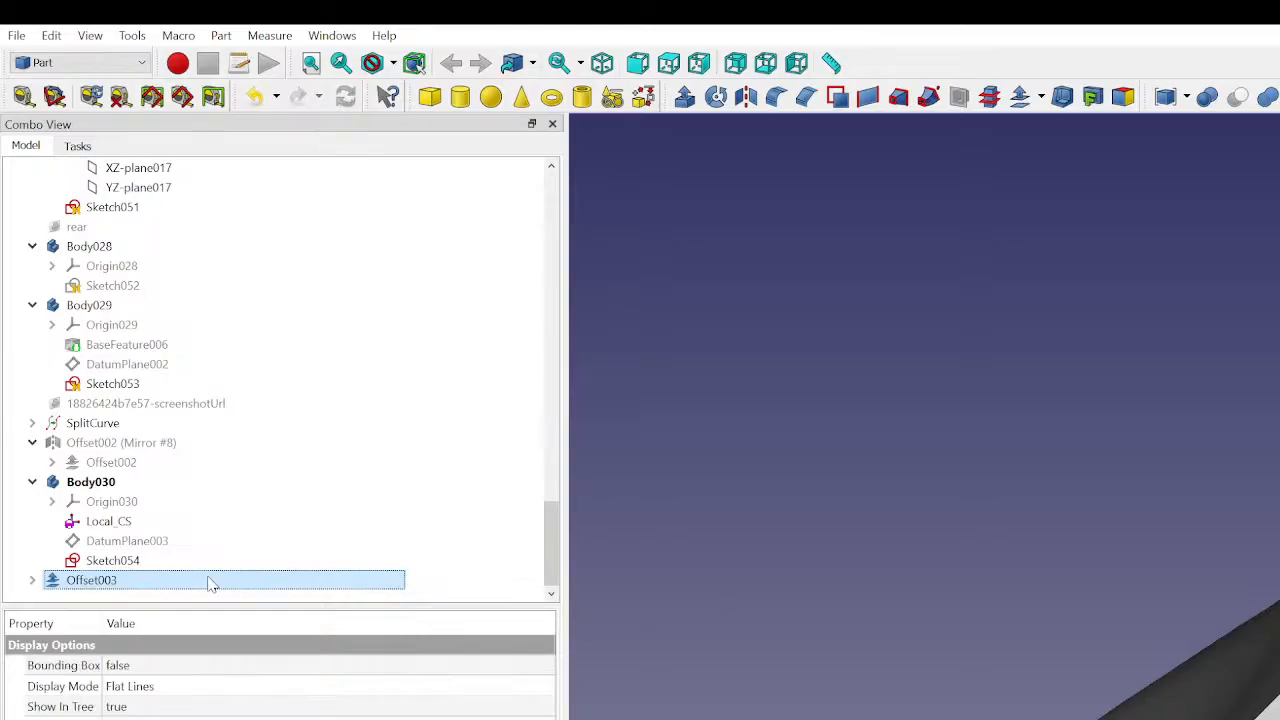
double_click(258, 584)
left_click(450, 264)
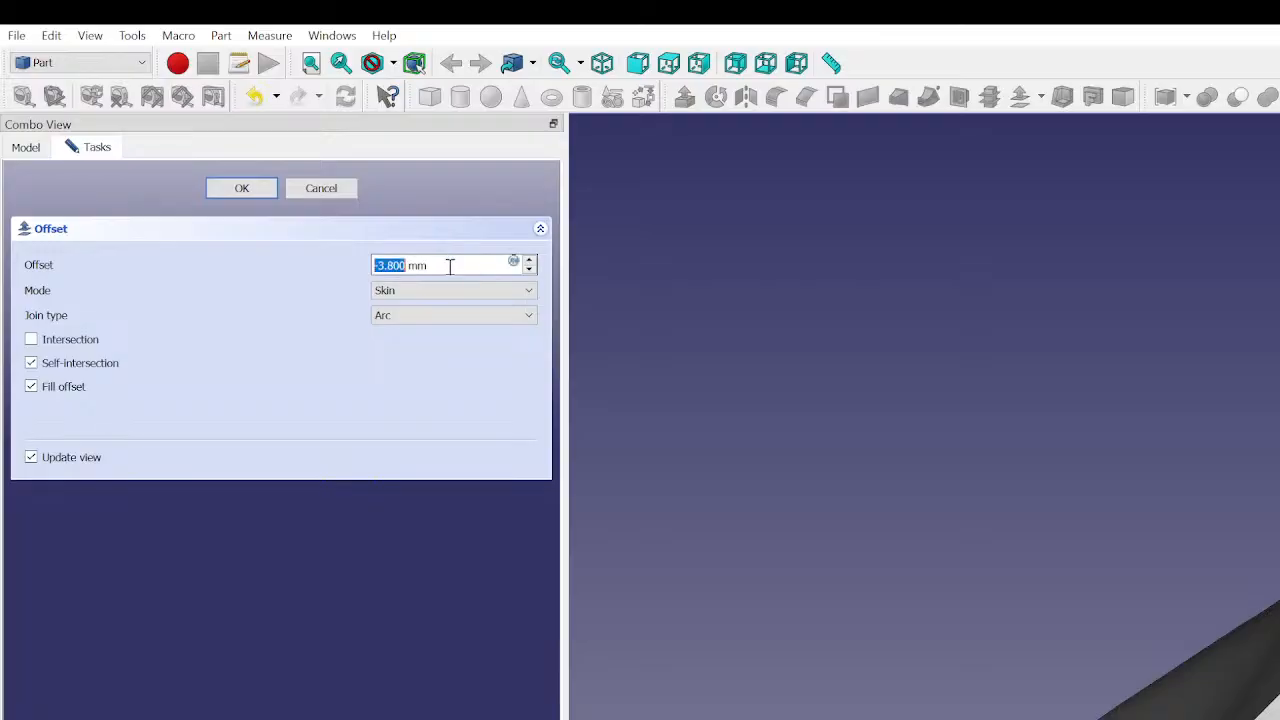
scroll(450, 264, "down", 1)
left_click(243, 188)
left_click(60, 581)
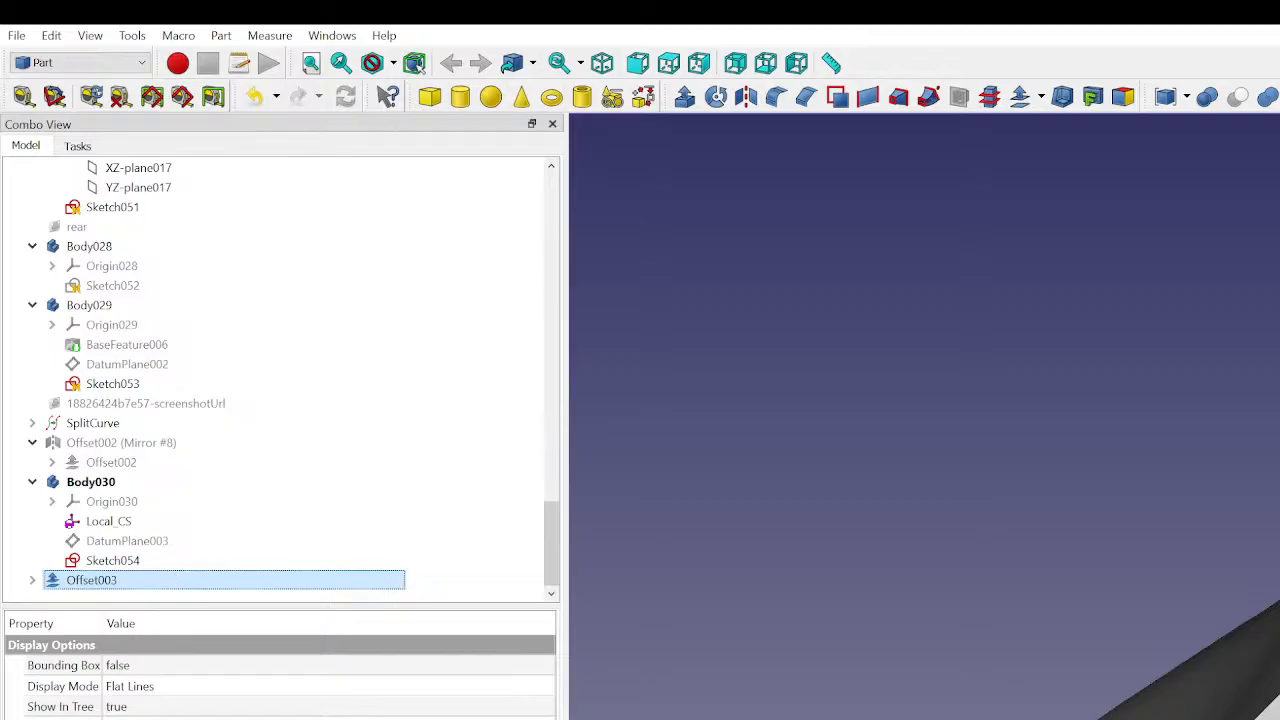
- Examine how the thickened Offset003 surface meets the neighbouring body panels from several angles
left_click(1003, 403)
middle_click_drag(1276, 420, 1279, 372)
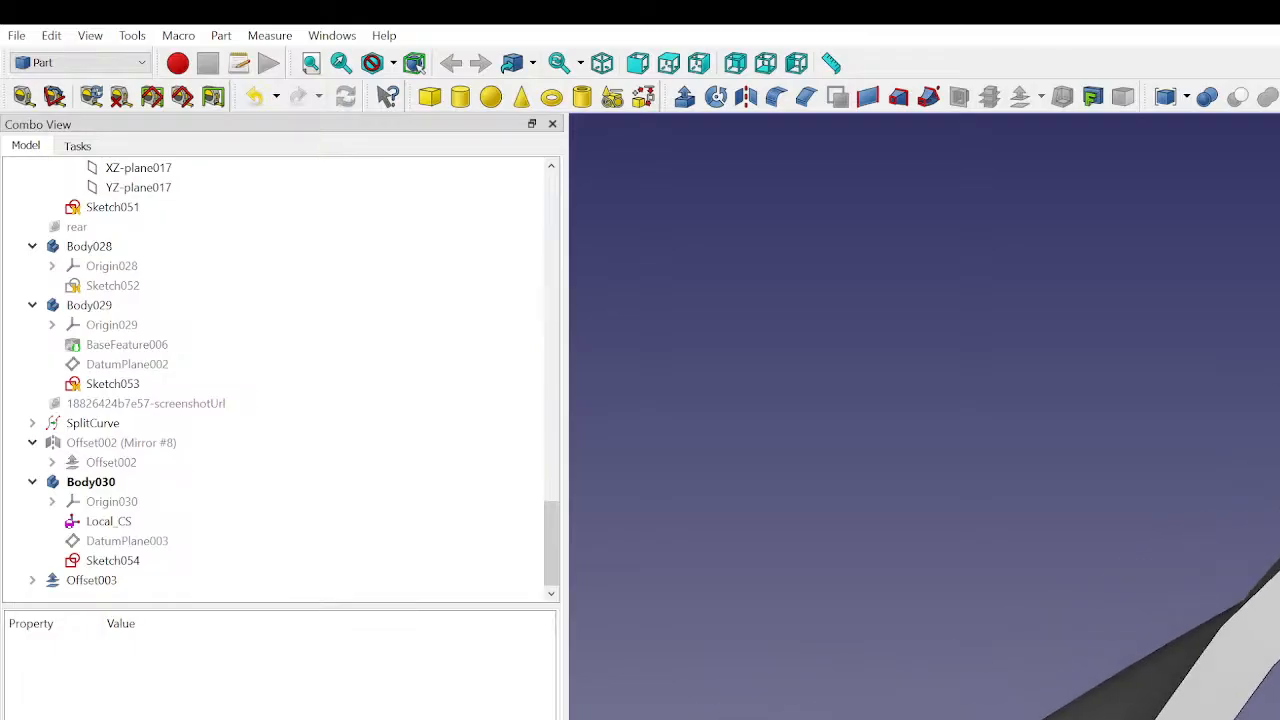
left_click(1279, 480)
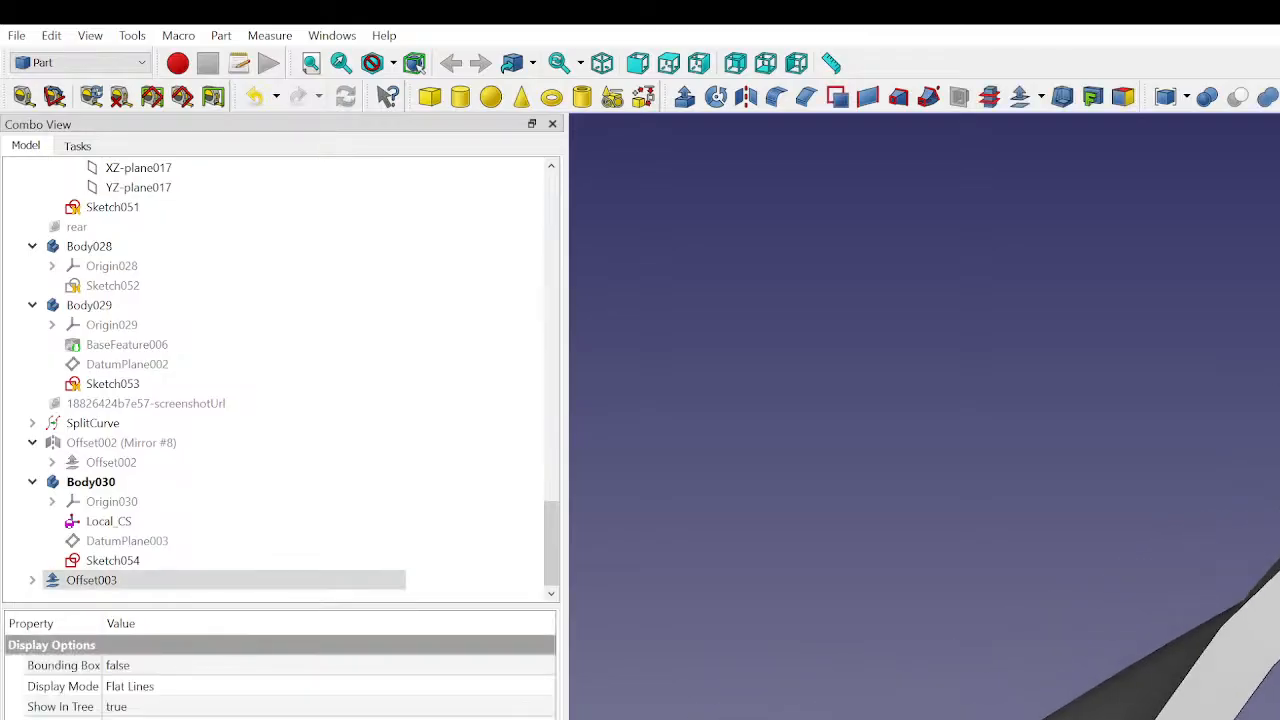
key("Escape")
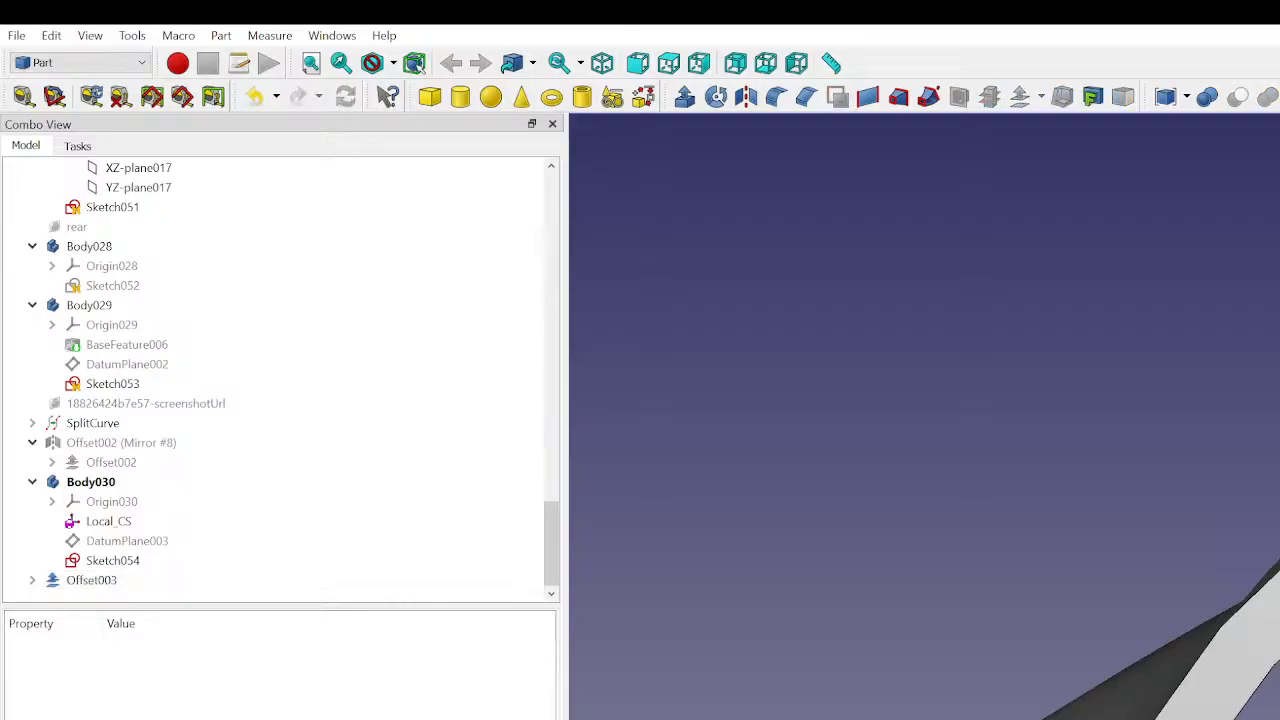
mouse_move(1220, 640)
middle_mouse_down()
mouse_move(1185, 560)
mouse_move(1225, 655)
mouse_move(1180, 575)
mouse_move(1210, 640)
middle_mouse_up()
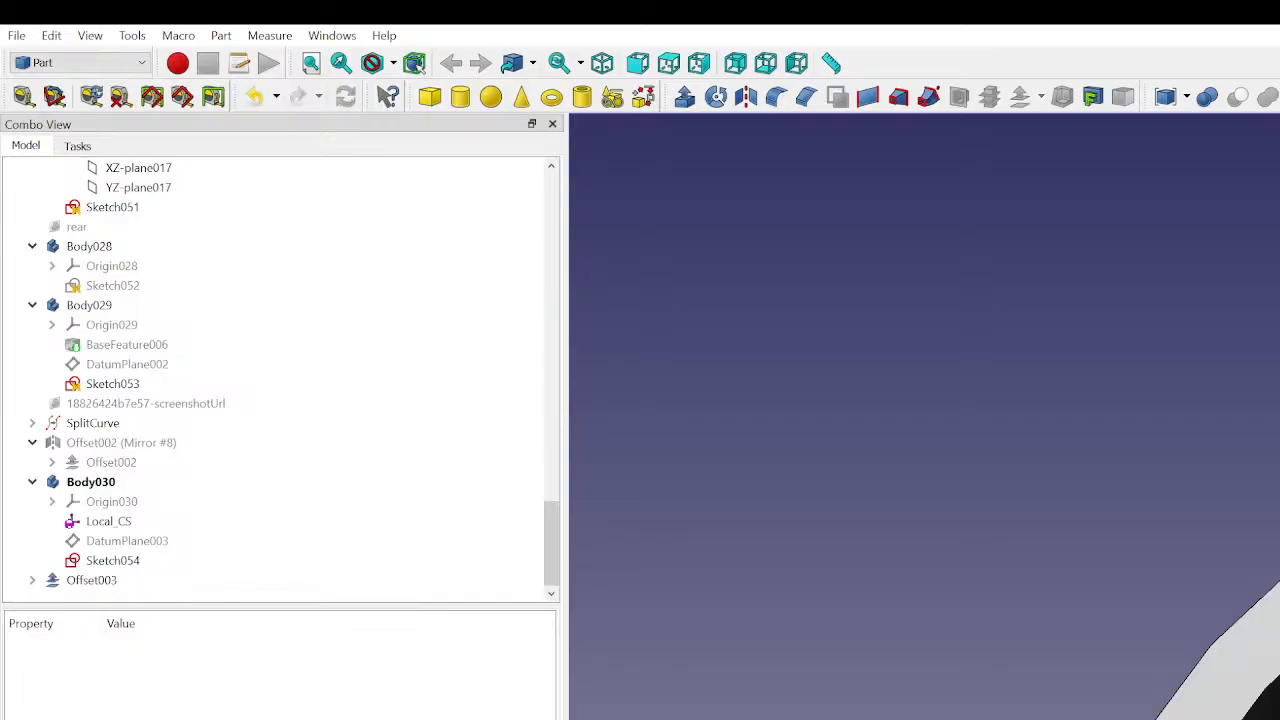
middle_click_drag(1277, 560, 1279, 635)
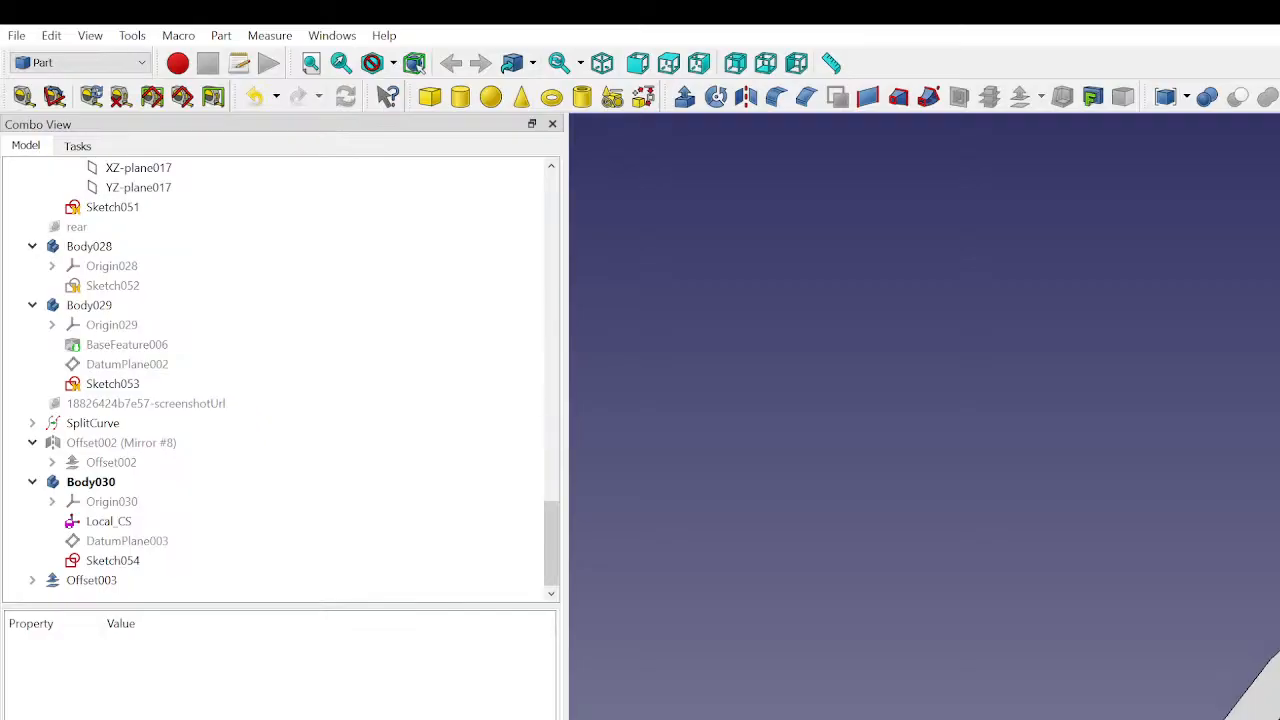
middle_click_drag(1279, 652, 1279, 715)
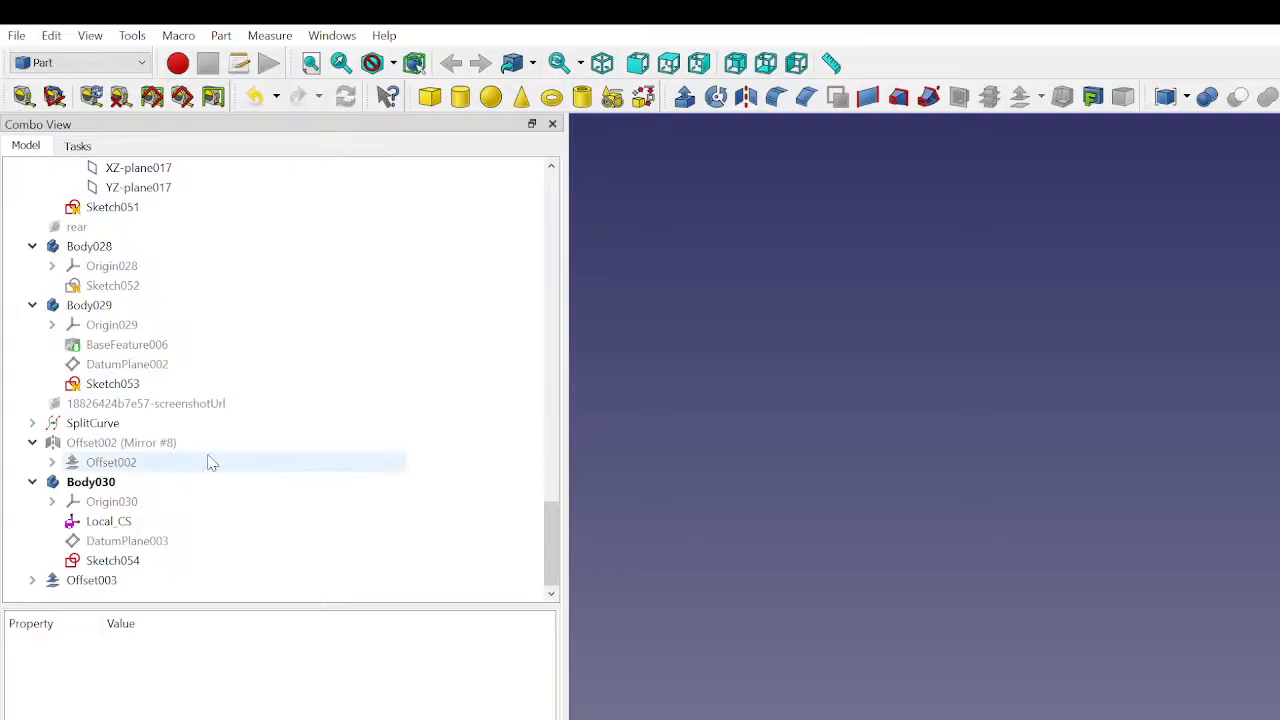
- Fuse Cut001 and Offset003 into one shape with a Part union
left_click(100, 586)
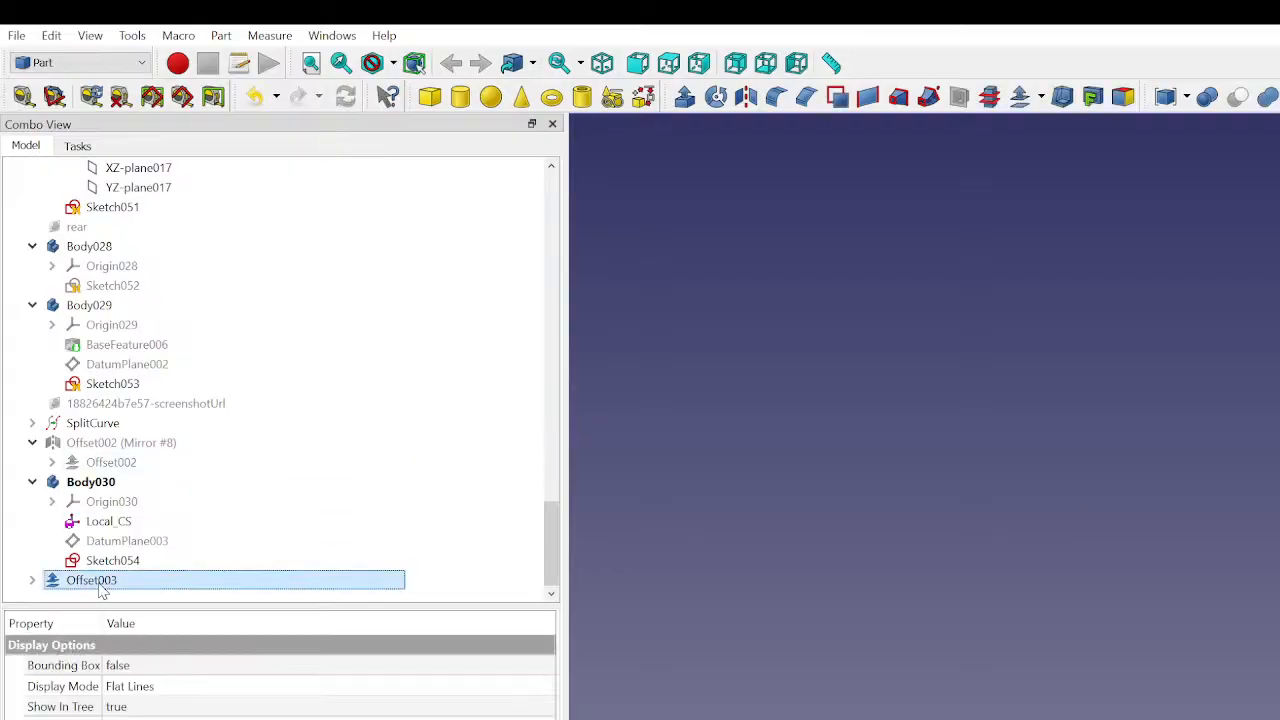
left_click(97, 487)
left_click(786, 477)
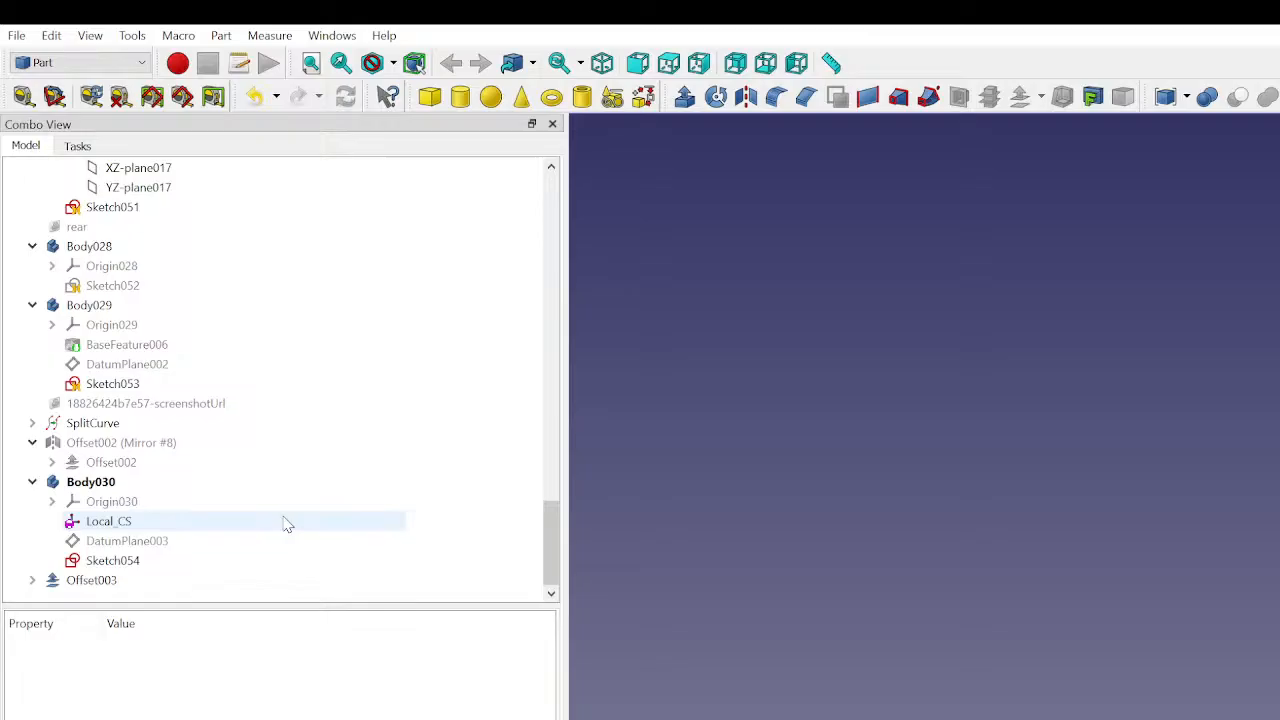
left_click(199, 579)
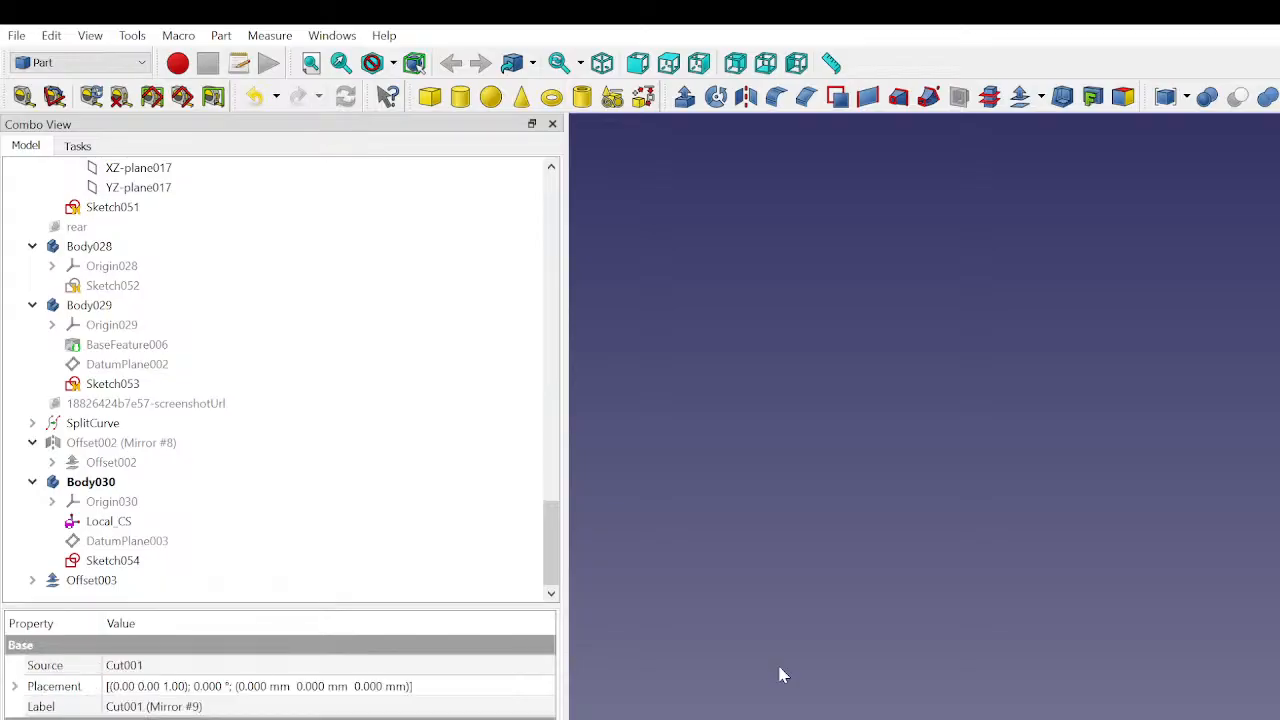
left_click(1044, 466)
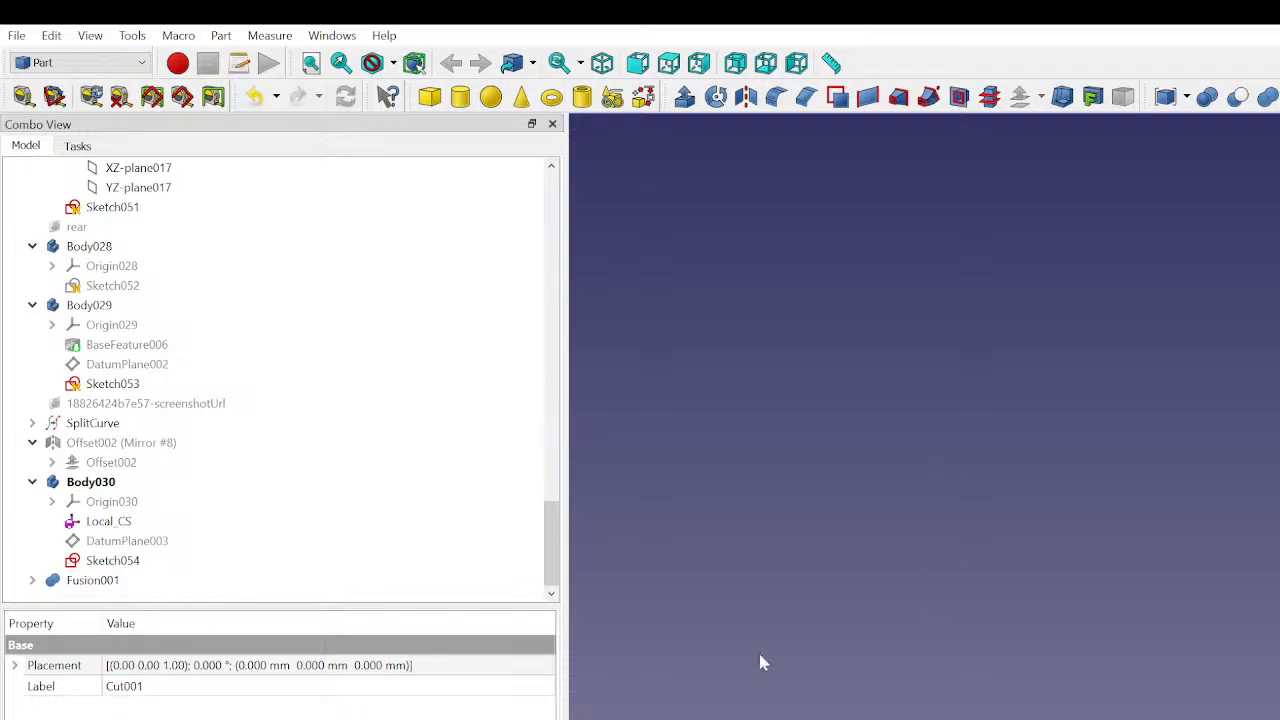
- Highlight Fusion001 to examine which parts of the bodywork the union covers
left_click(135, 582)
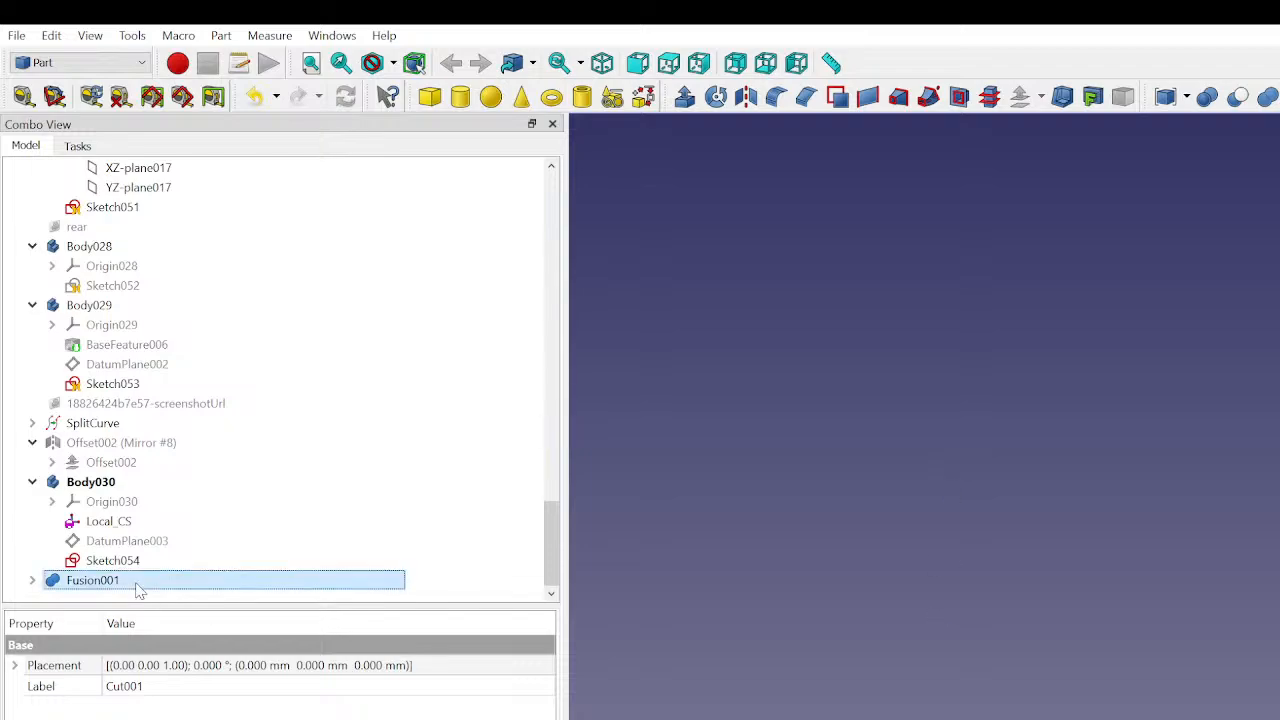
left_click(1213, 578)
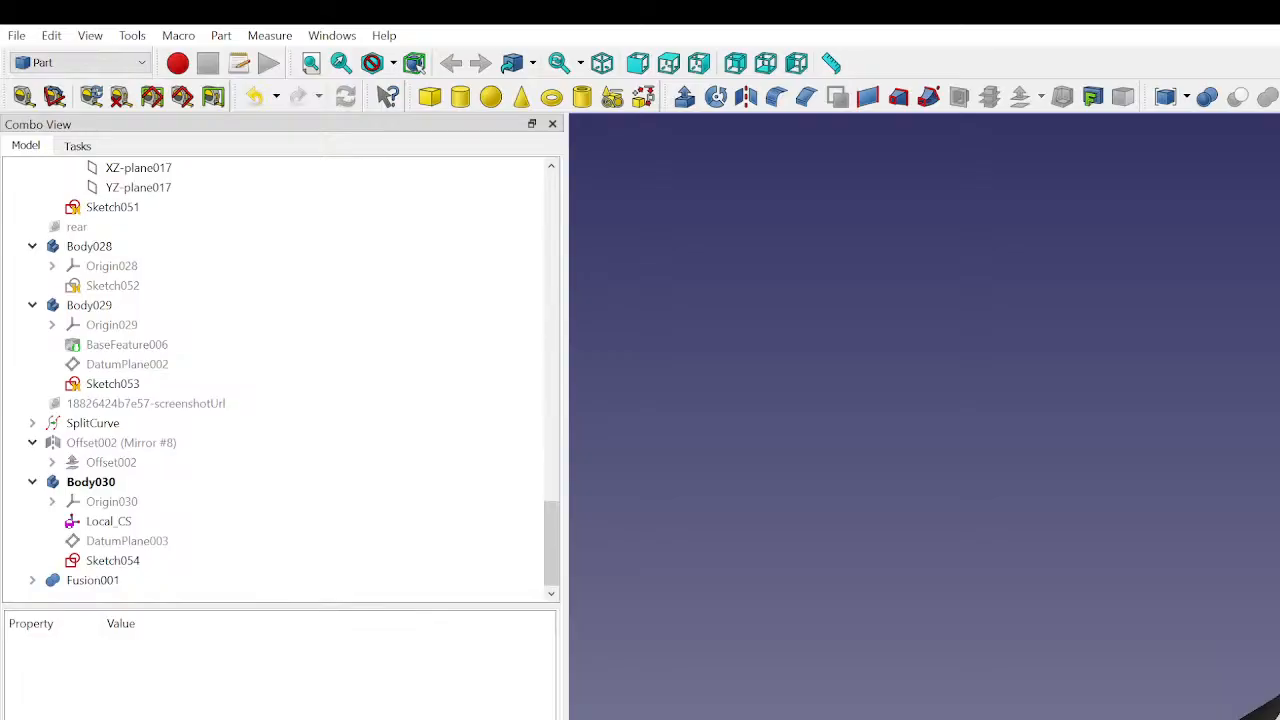
left_click(65, 581)
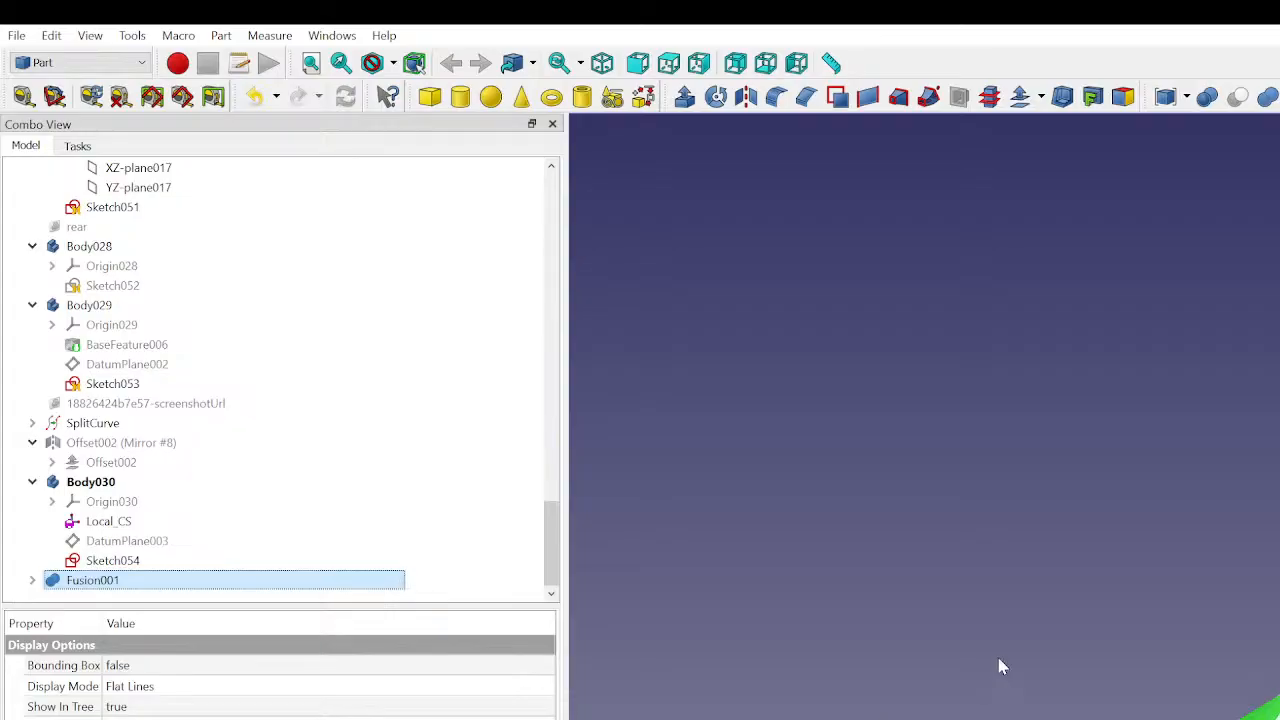
- Delete Fusion001, Offset003 and Ruled_Surface012 so that the fin can be rebuilt from the remaining panel and sketch
left_click(999, 627)
middle_click_drag(1052, 605, 1073, 570)
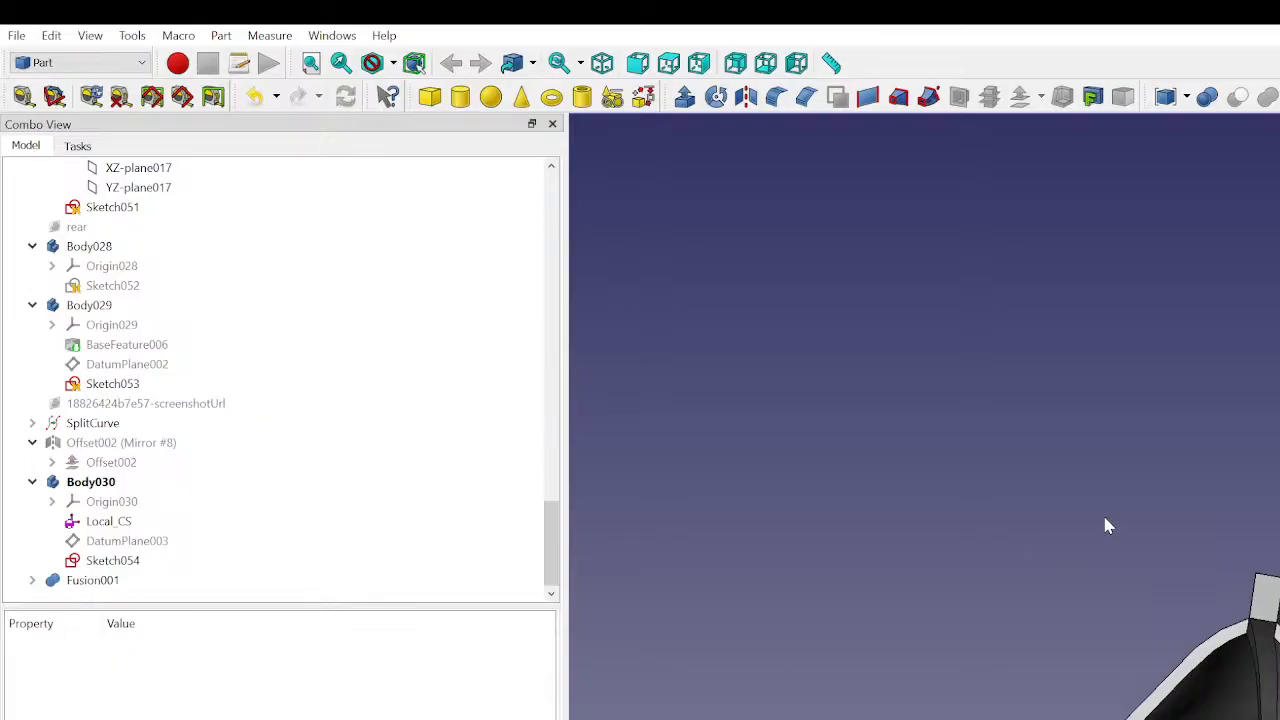
left_click(173, 588)
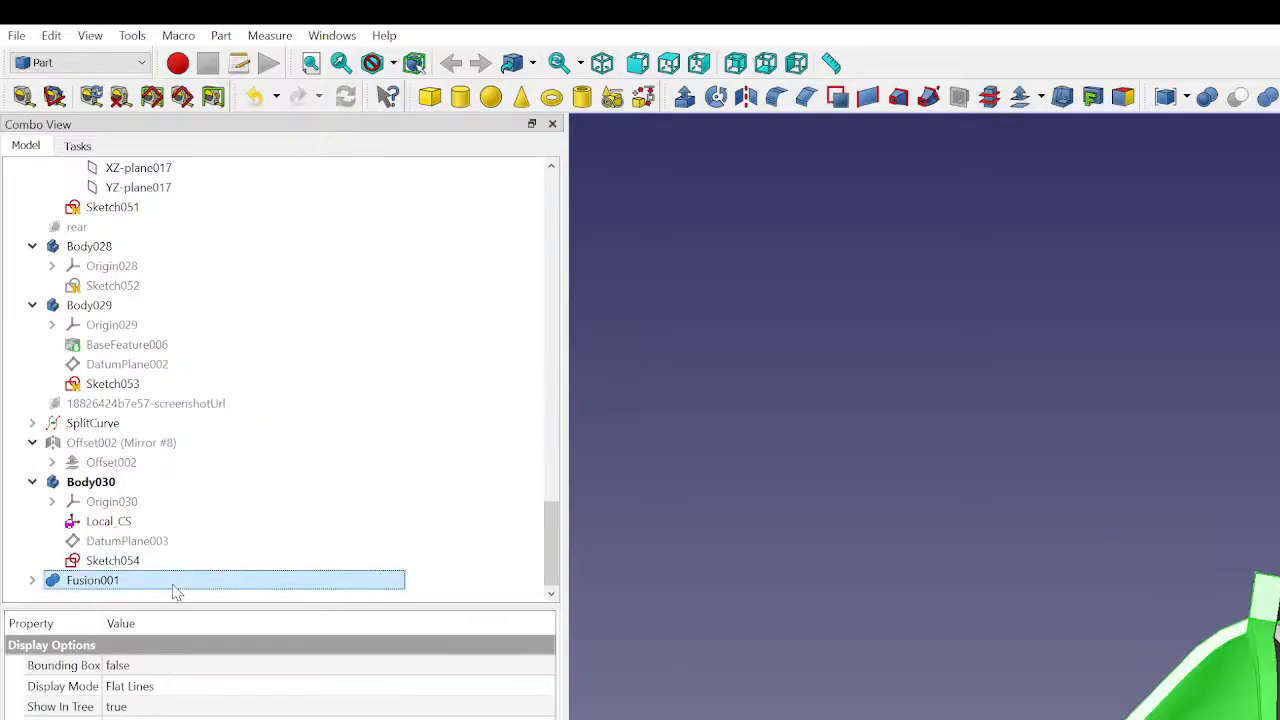
key("Delete")
left_click(139, 580)
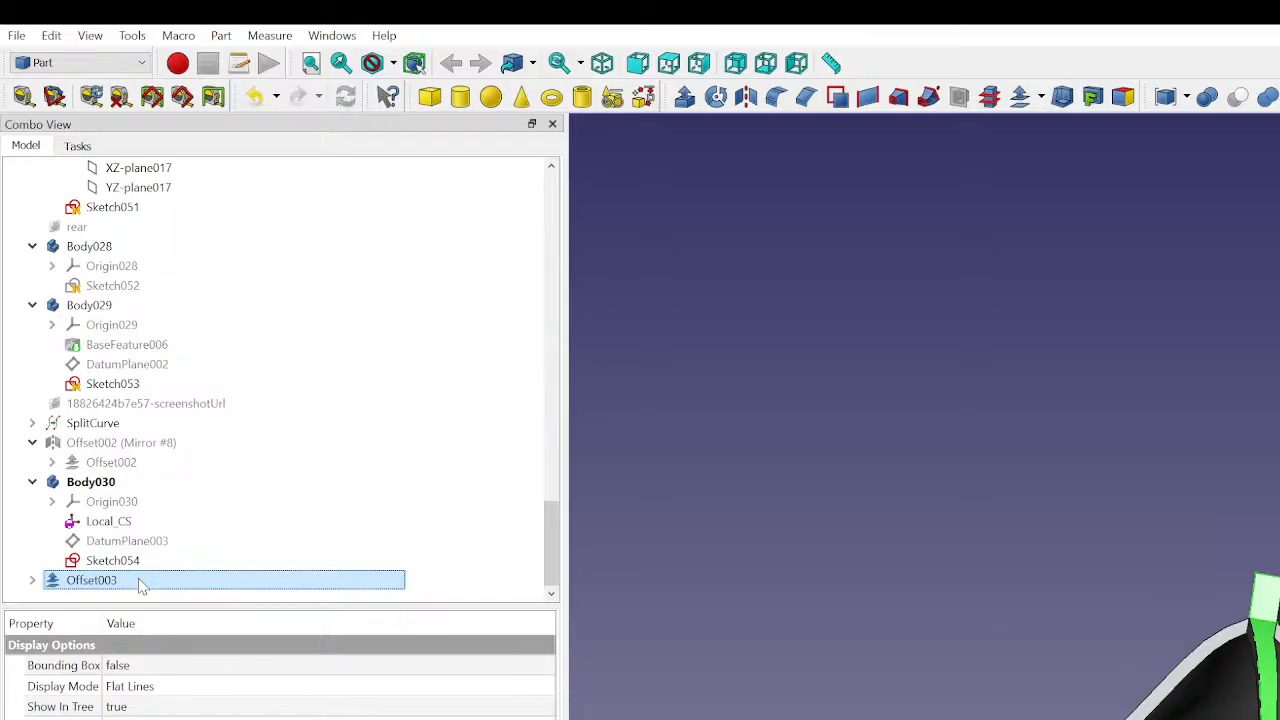
key("Delete")
left_click(123, 585)
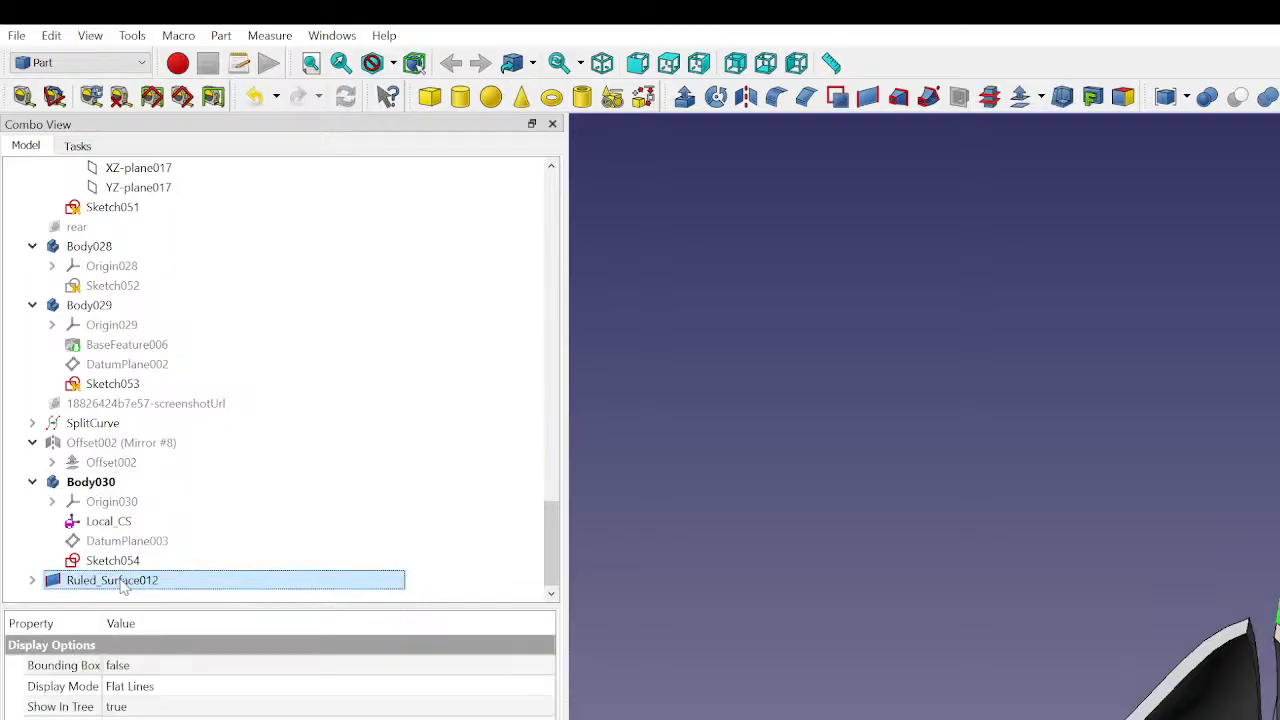
key("Delete")
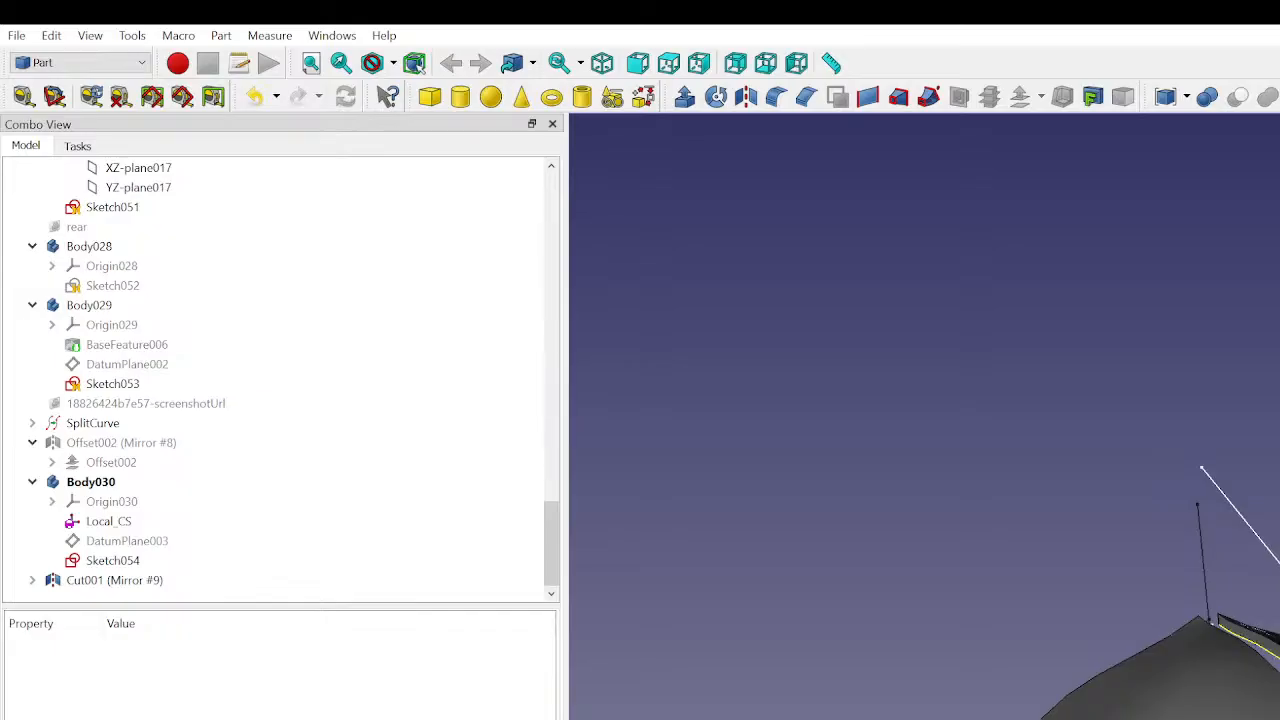
- Create a ruled surface between the upper panel's top edge and the line of Sketch054
left_click(1273, 654)
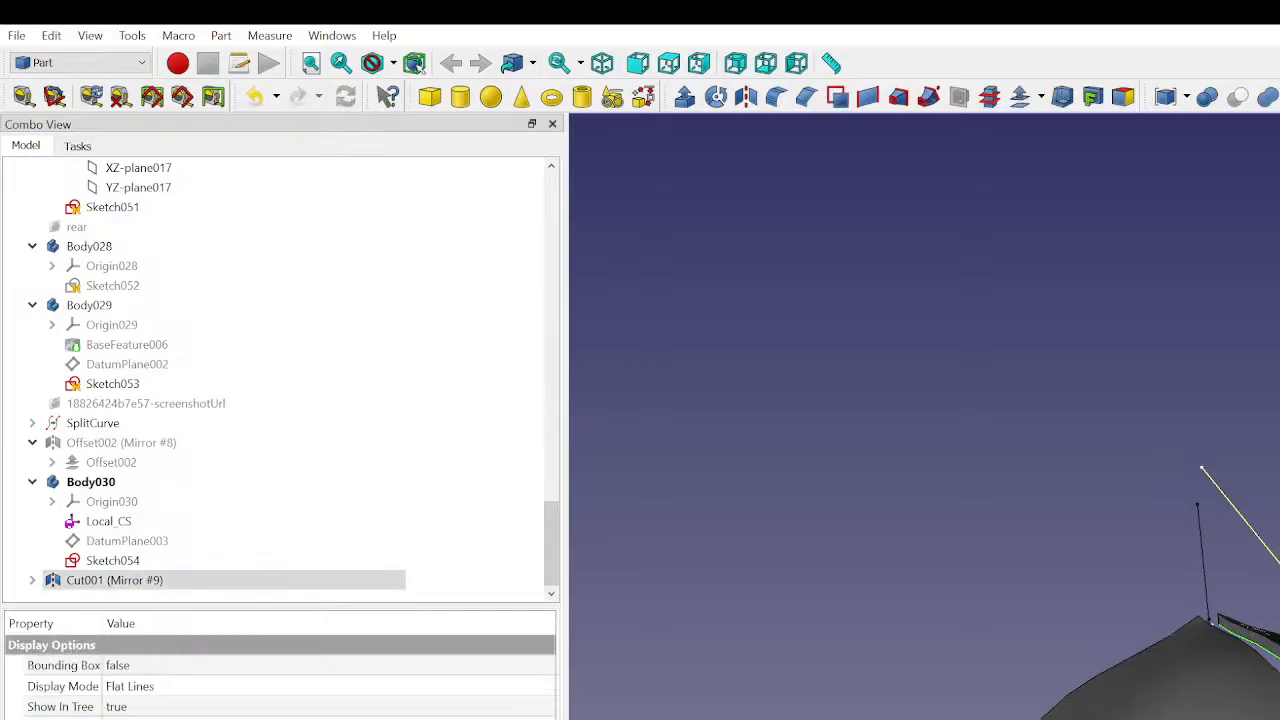
left_click(1250, 525, "ctrl")
left_click(868, 96)
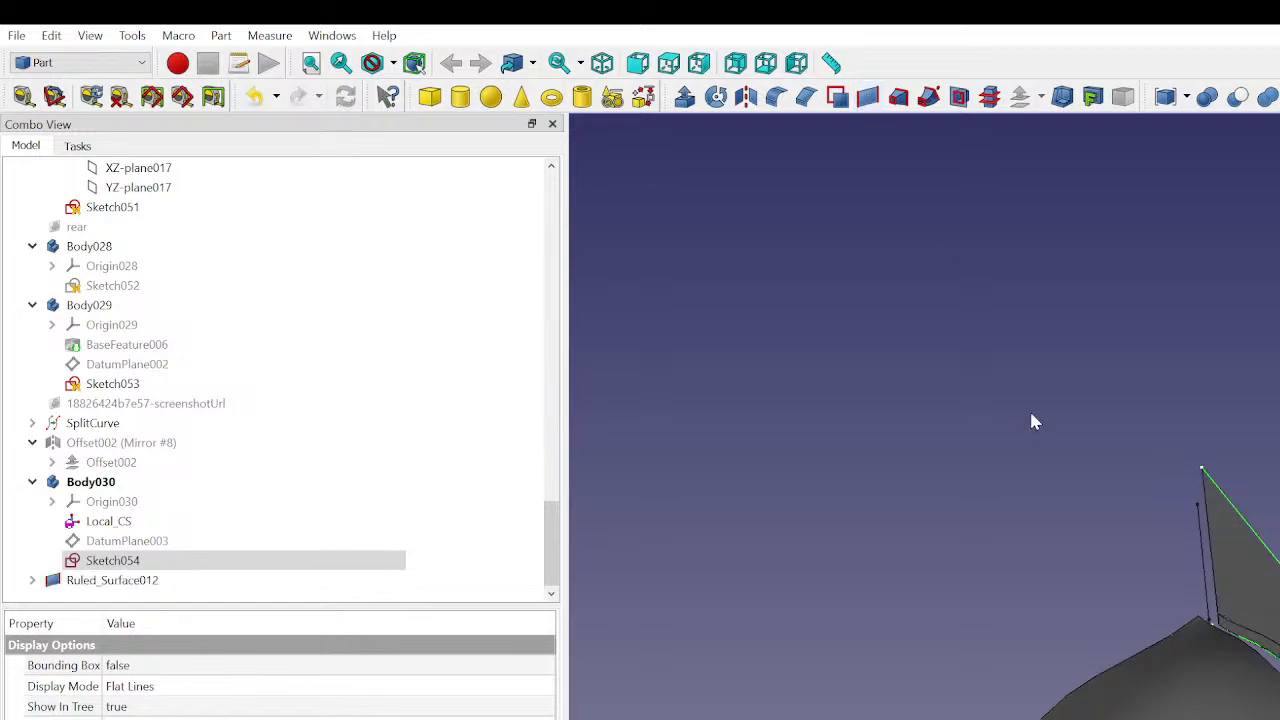
- Thicken Ruled_Surface012 with a 3D offset of -4 mm in Skin mode, toggling on Fill offset and Intersection
left_click(1245, 545)
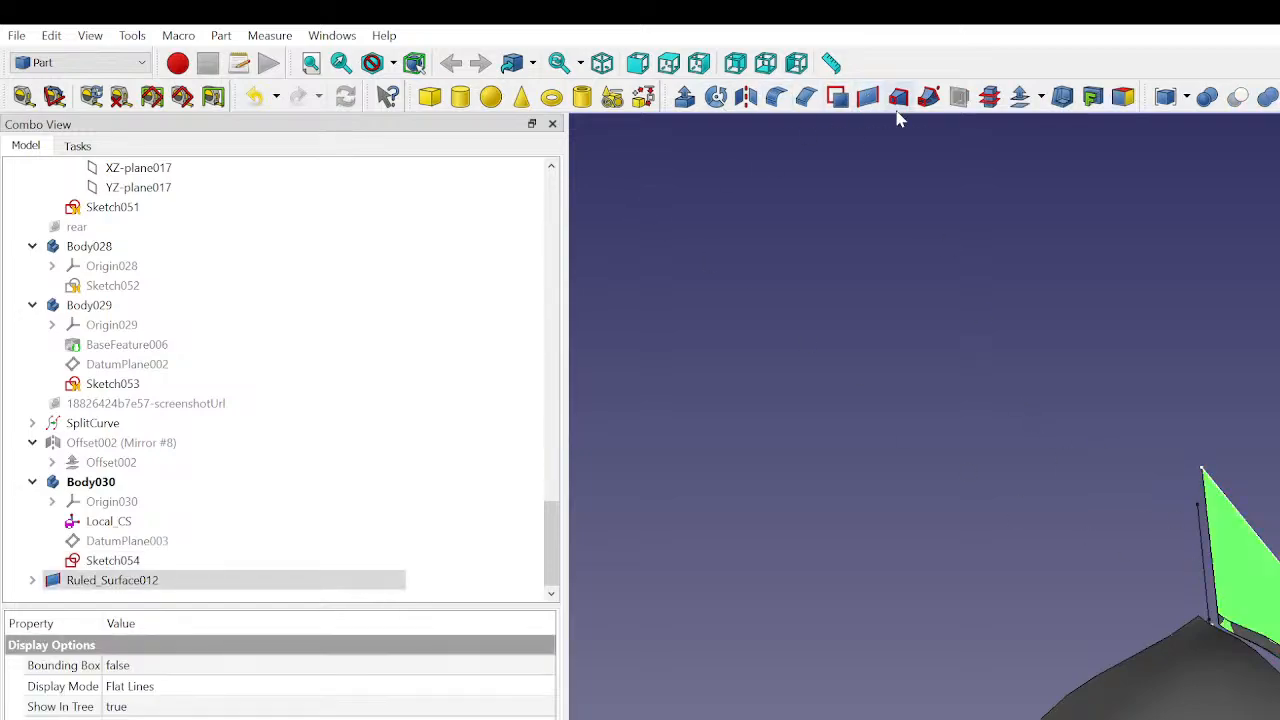
left_click(1020, 96)
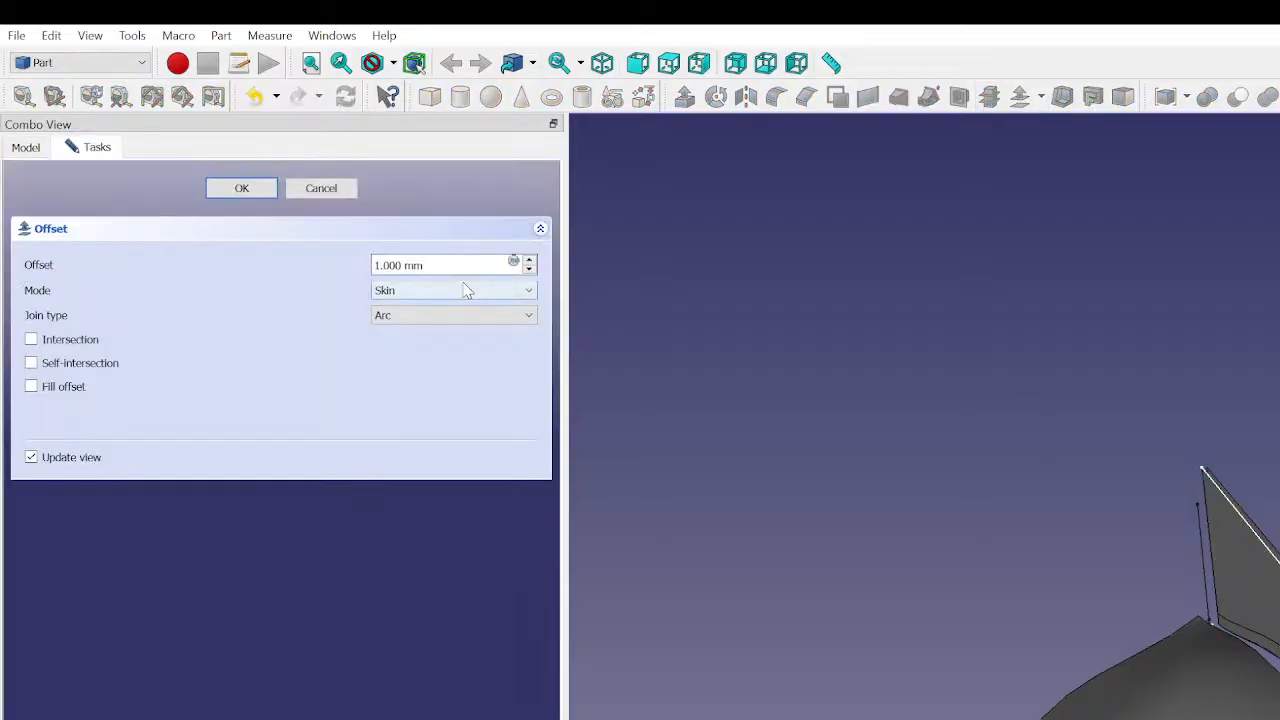
type("-")
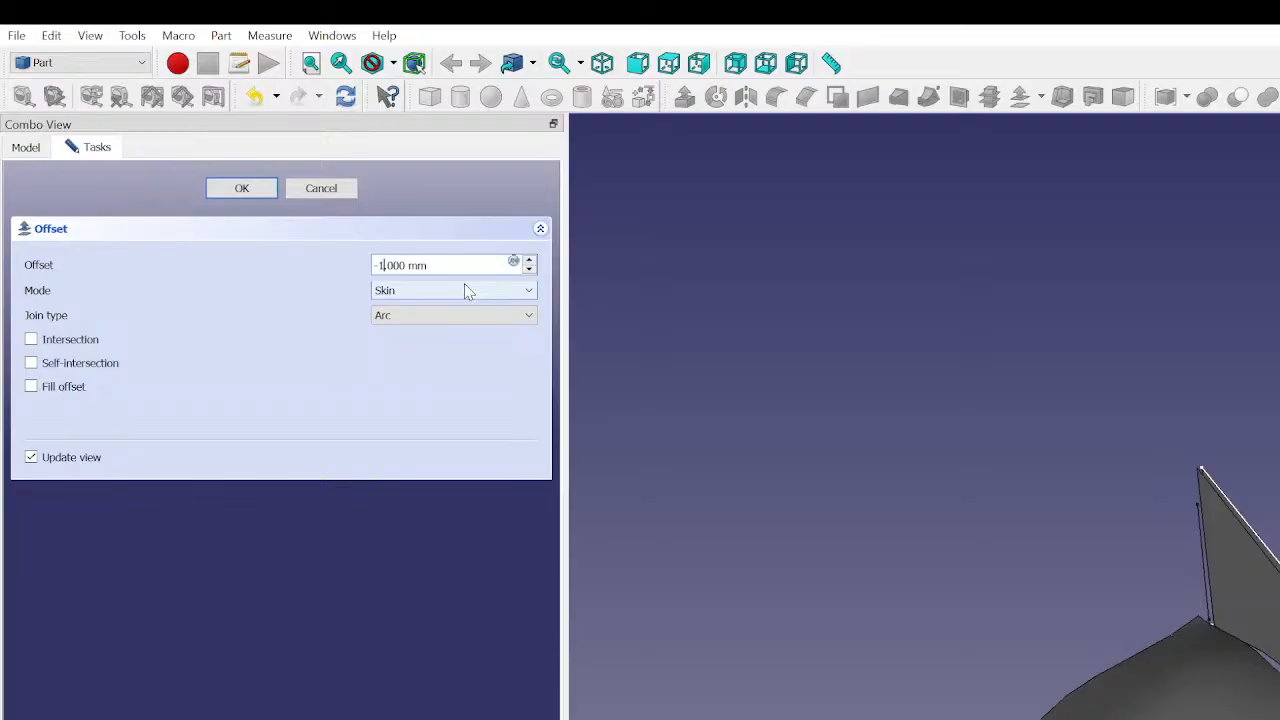
key("Delete")
type("4")
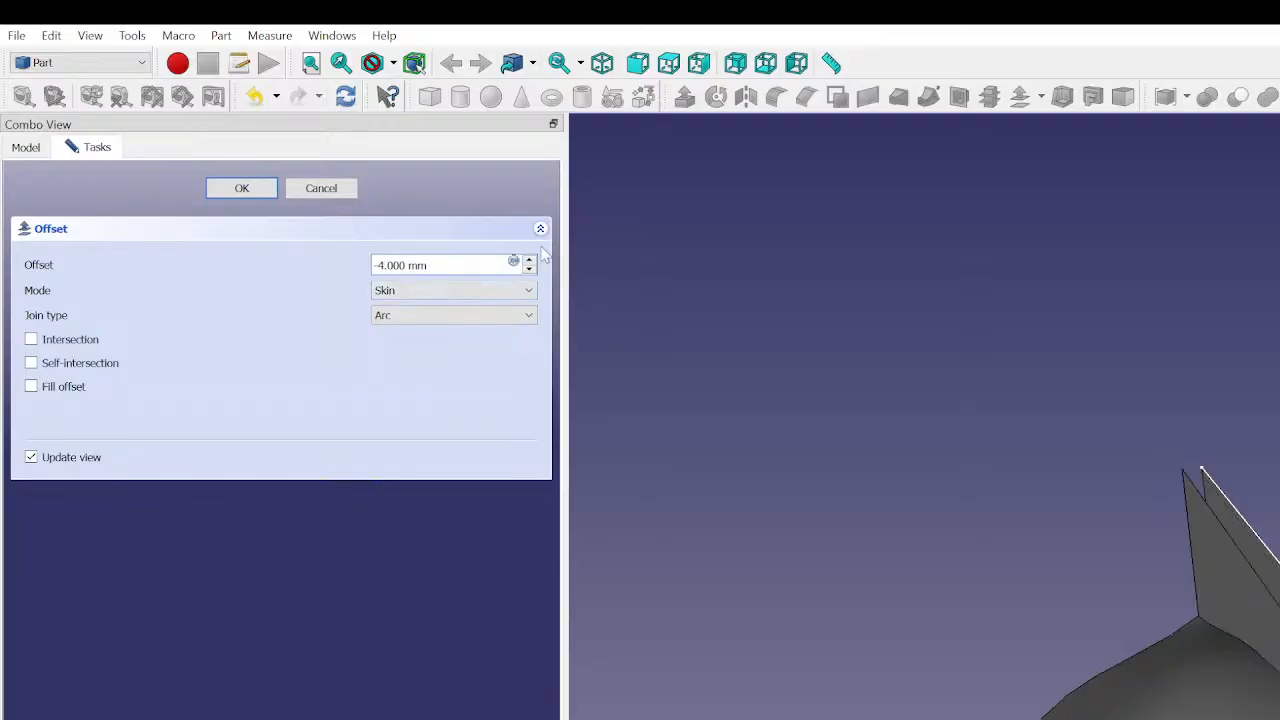
left_click(31, 386)
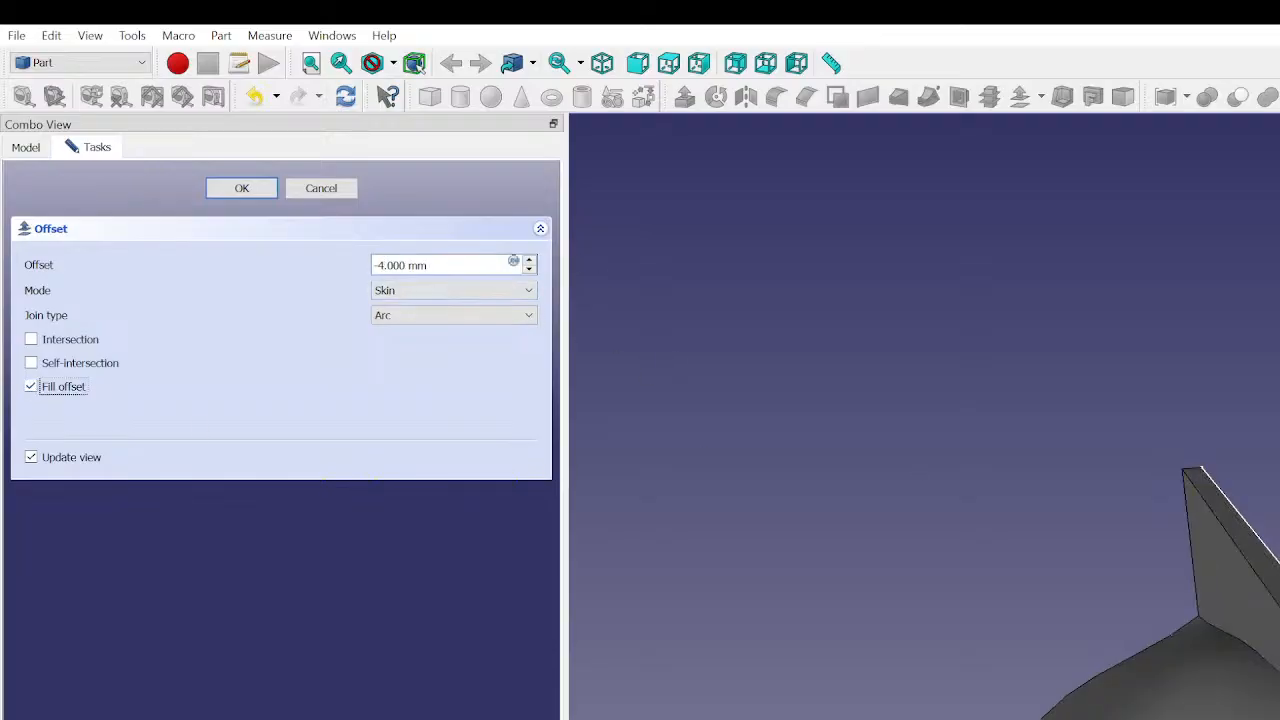
middle_click_drag(1279, 400, 1238, 522)
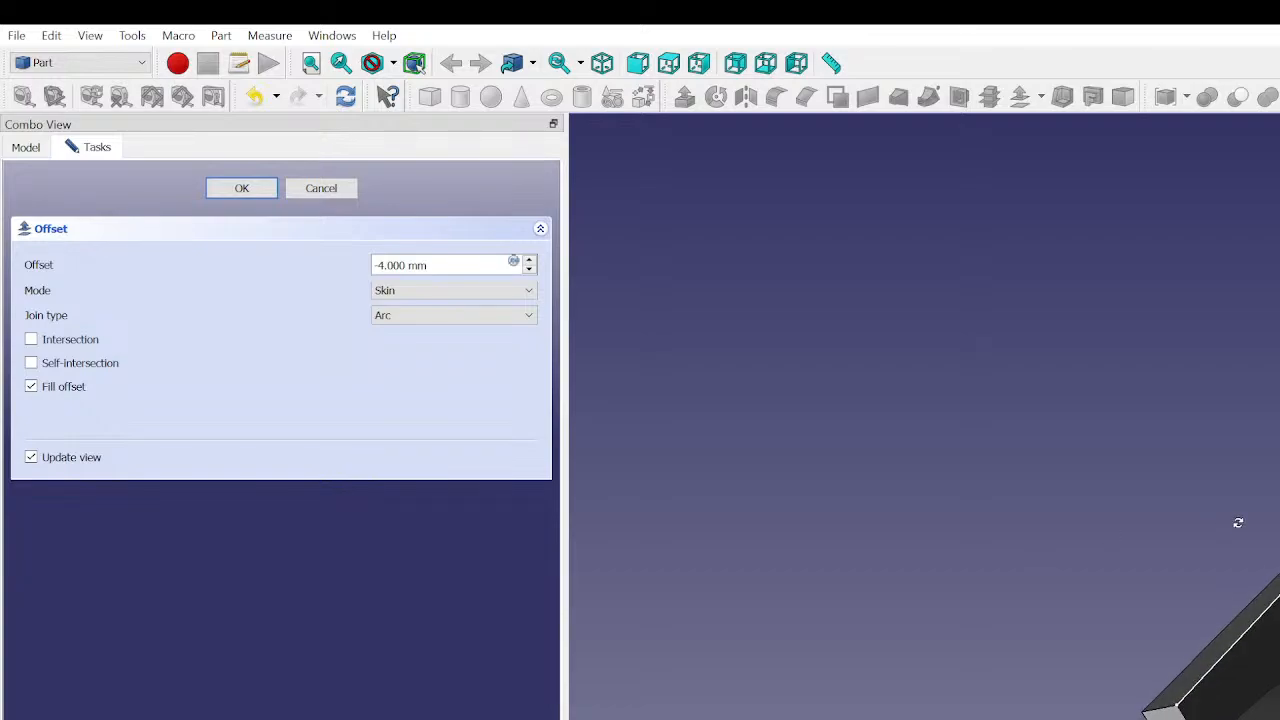
left_click(32, 341)
left_click(242, 188)
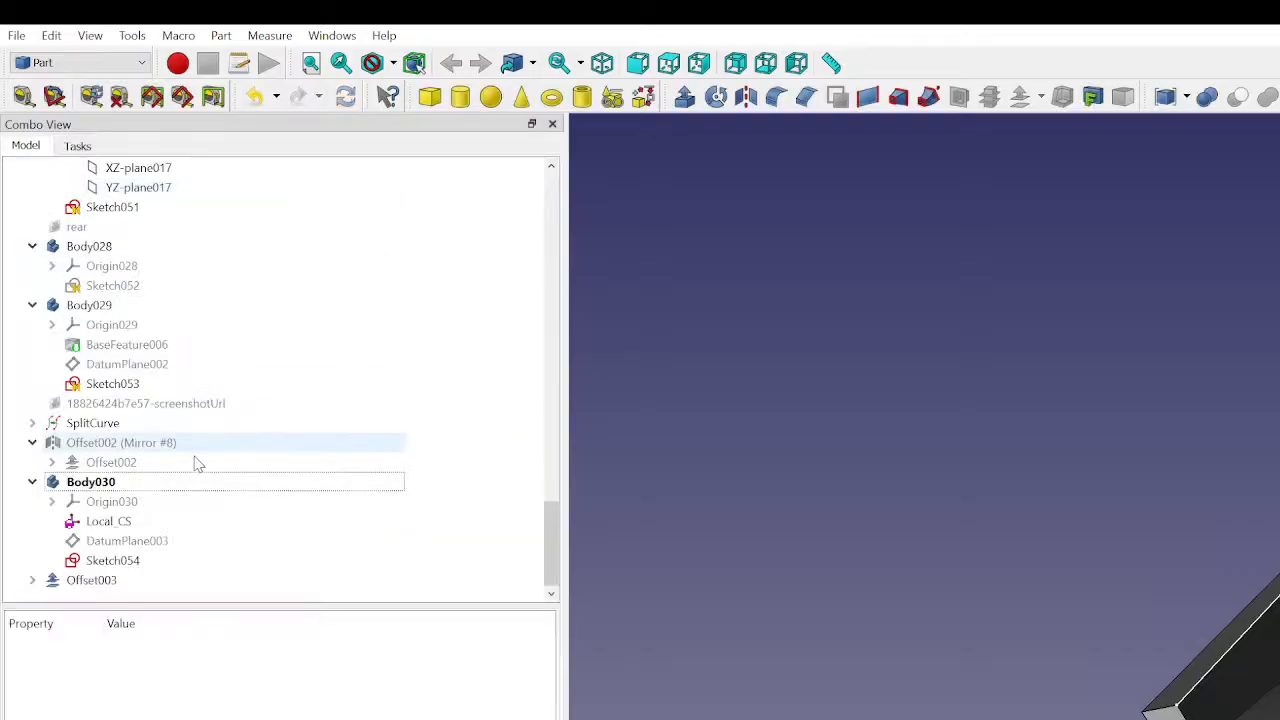
- Examine how the thickened Offset003 fin meets the neighbouring body panels, highlighting it and viewing it from several angles
left_click(133, 581)
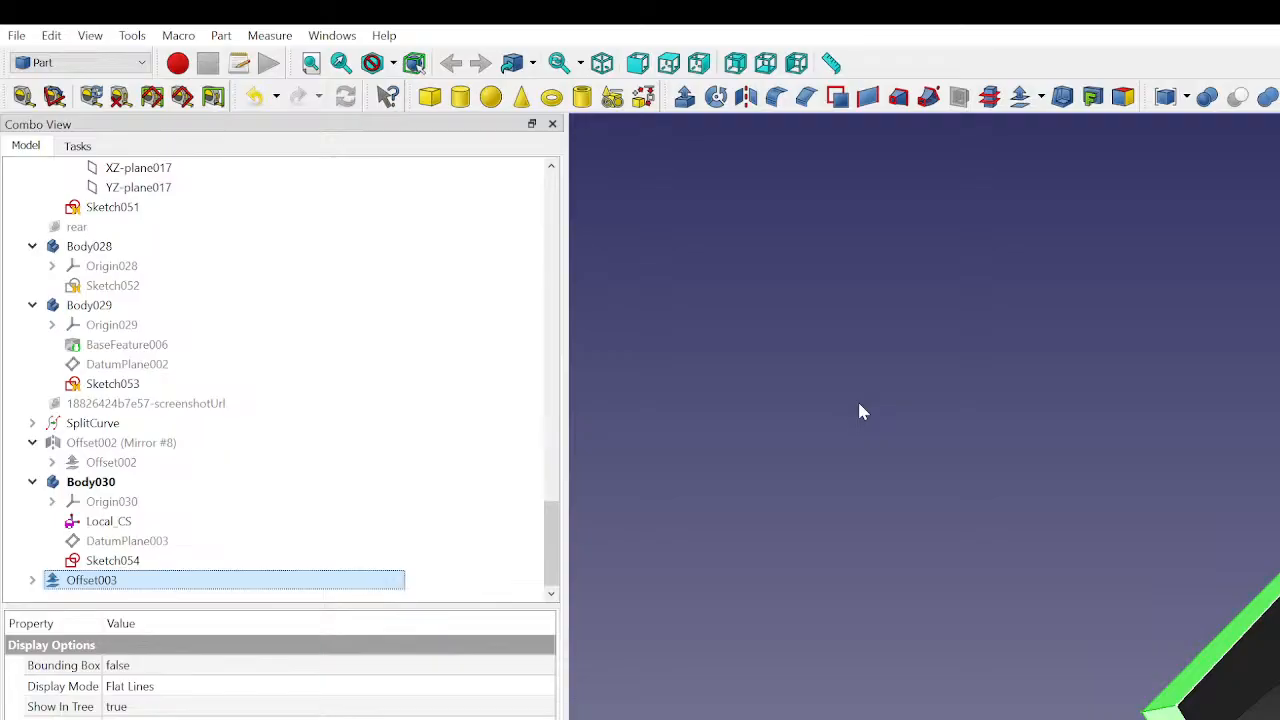
left_click(1064, 597)
left_click(171, 582)
left_click(963, 595)
middle_click_drag(1092, 690, 1153, 625)
left_click(1272, 712)
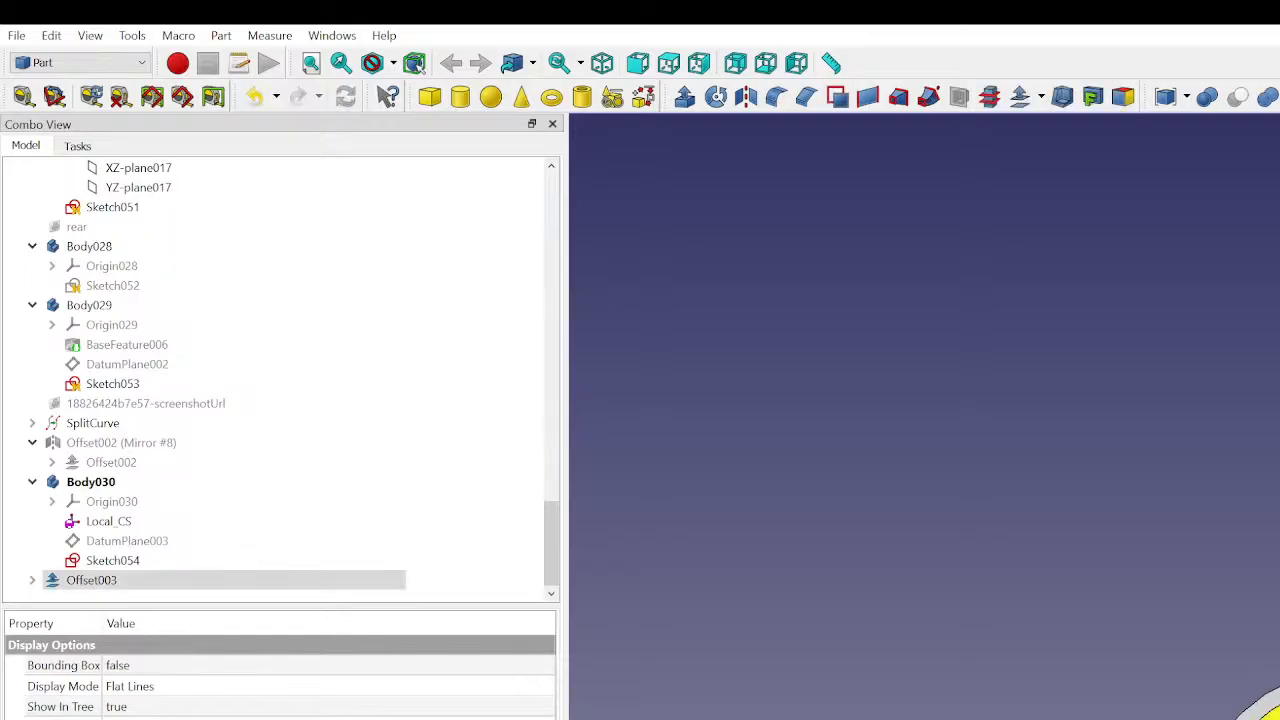
left_click(1237, 615)
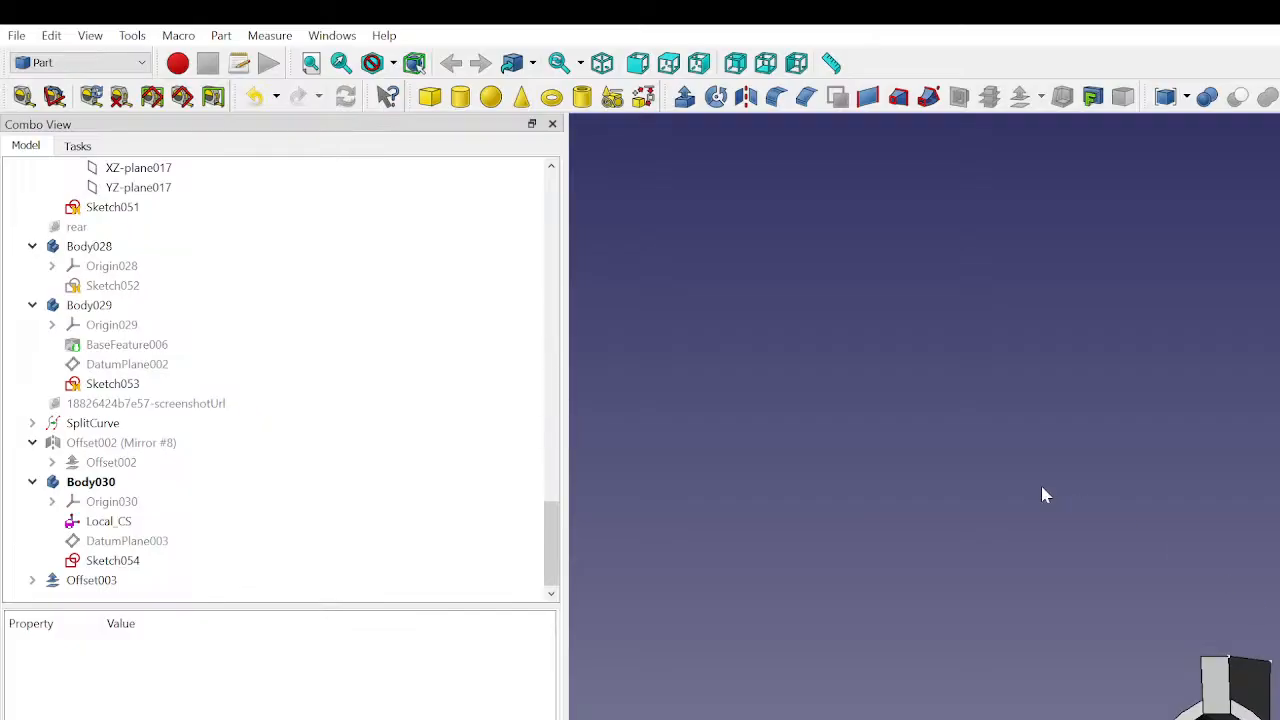
middle_click_drag(1219, 601, 1265, 712)
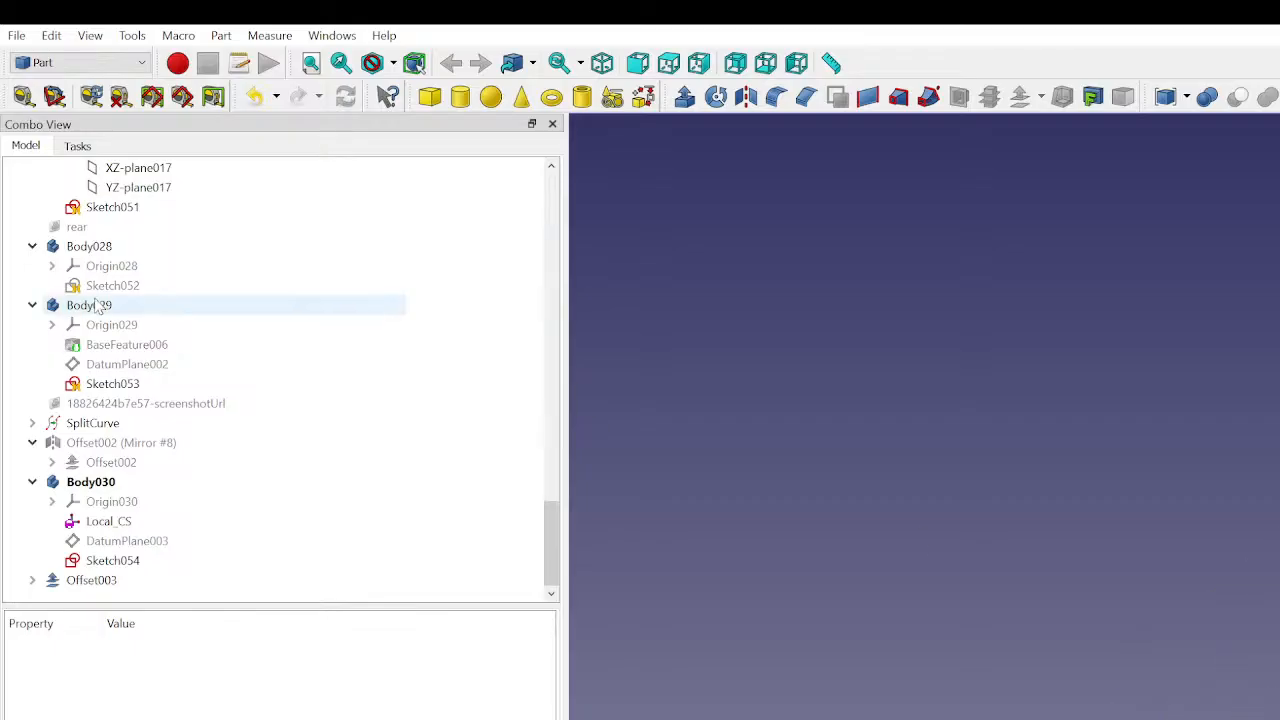
- Display the side view reference image briefly to compare it with the model, and hide it again
scroll(70, 232, "up", 15)
scroll(70, 232, "up", 10)
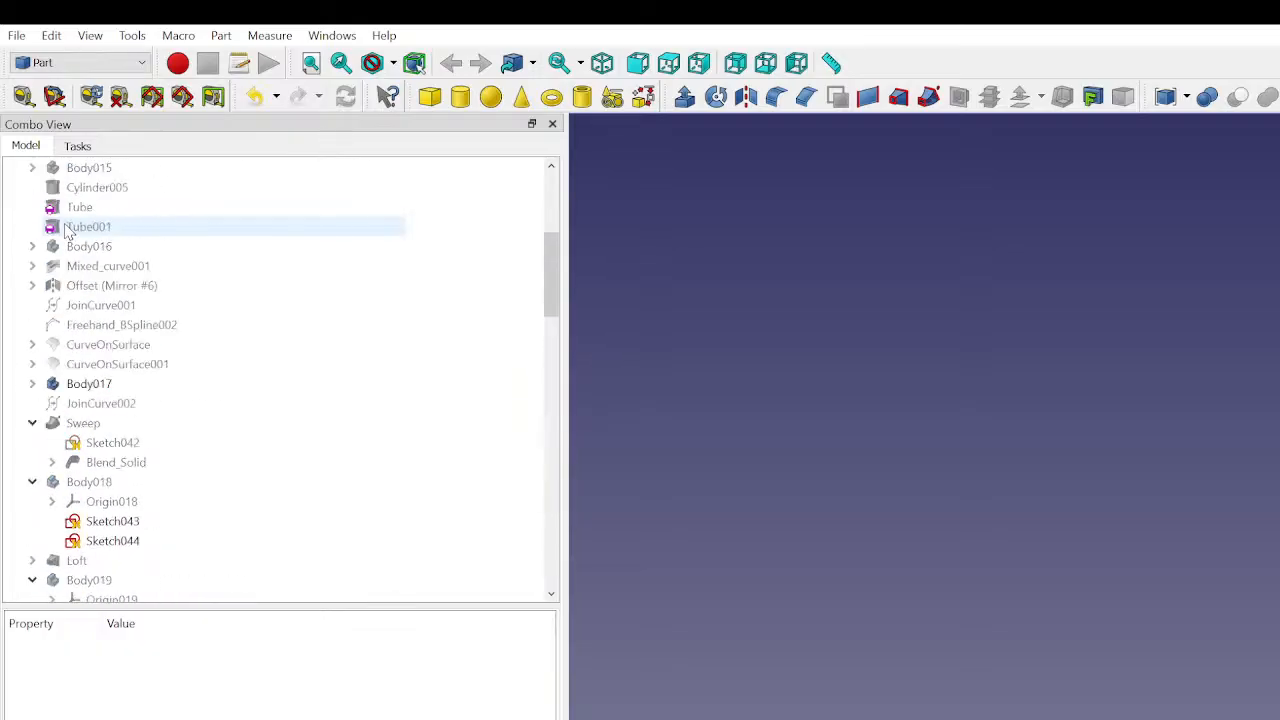
left_click(68, 210)
left_click(68, 227)
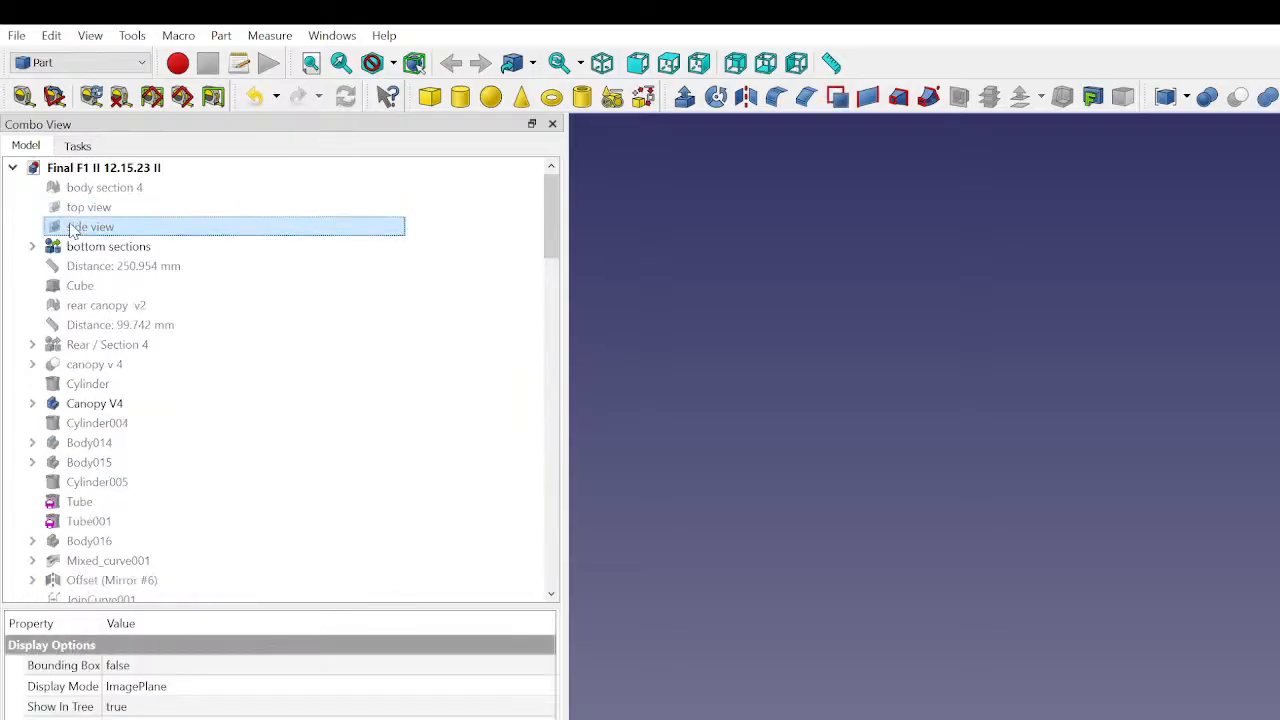
key("space")
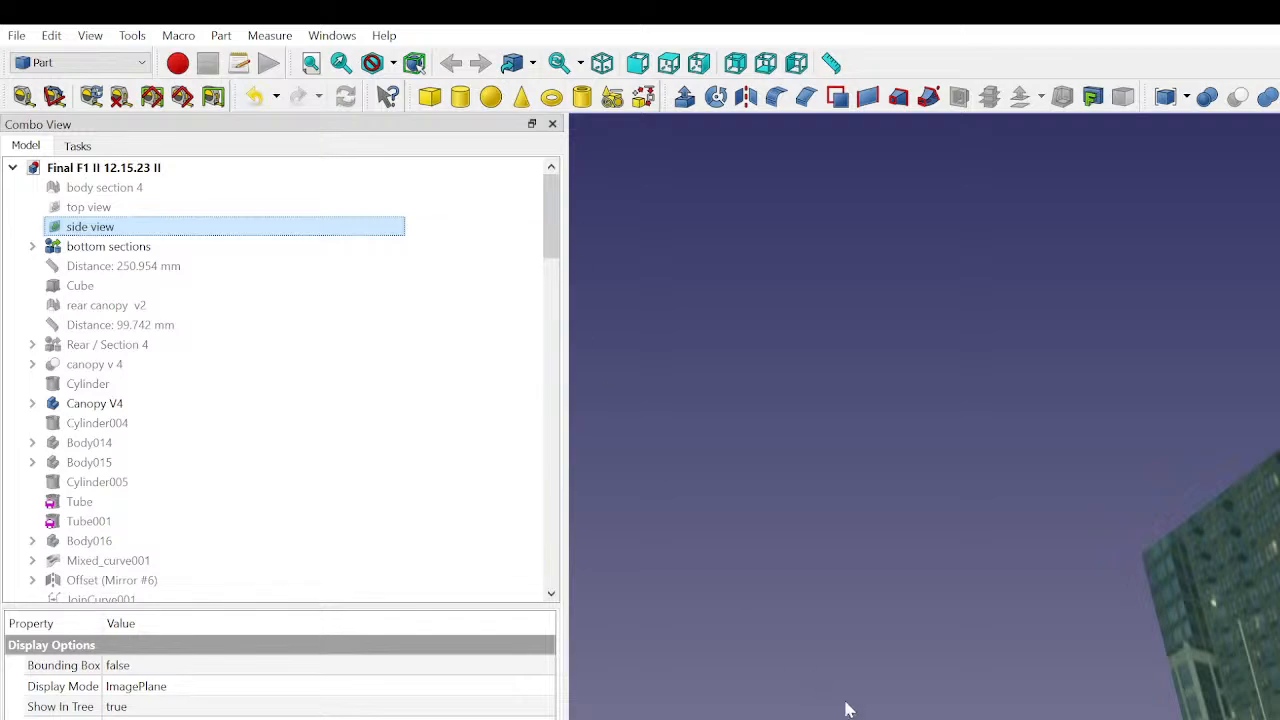
key("space")
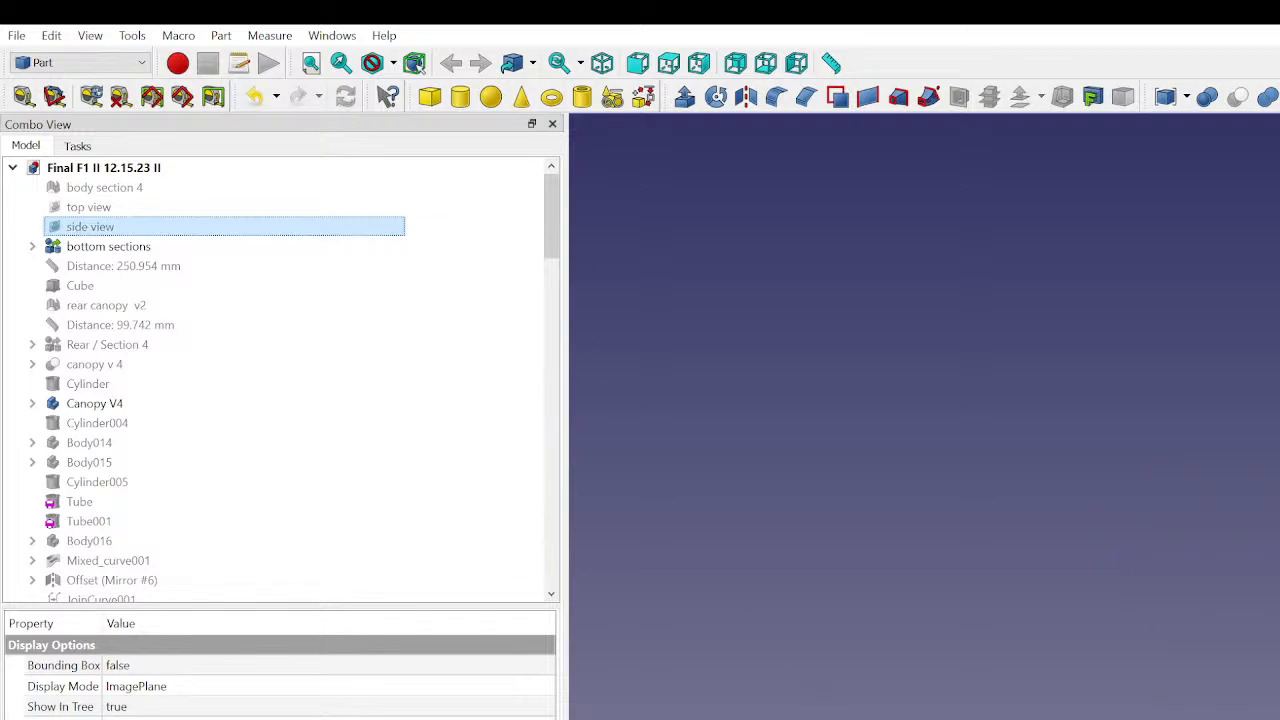
- Fuse the Offset003 fin with one half of the upper panel using a Part union
scroll(1200, 640, "up", 3)
middle_click_drag(1200, 640, 1260, 660)
left_click(1264, 680)
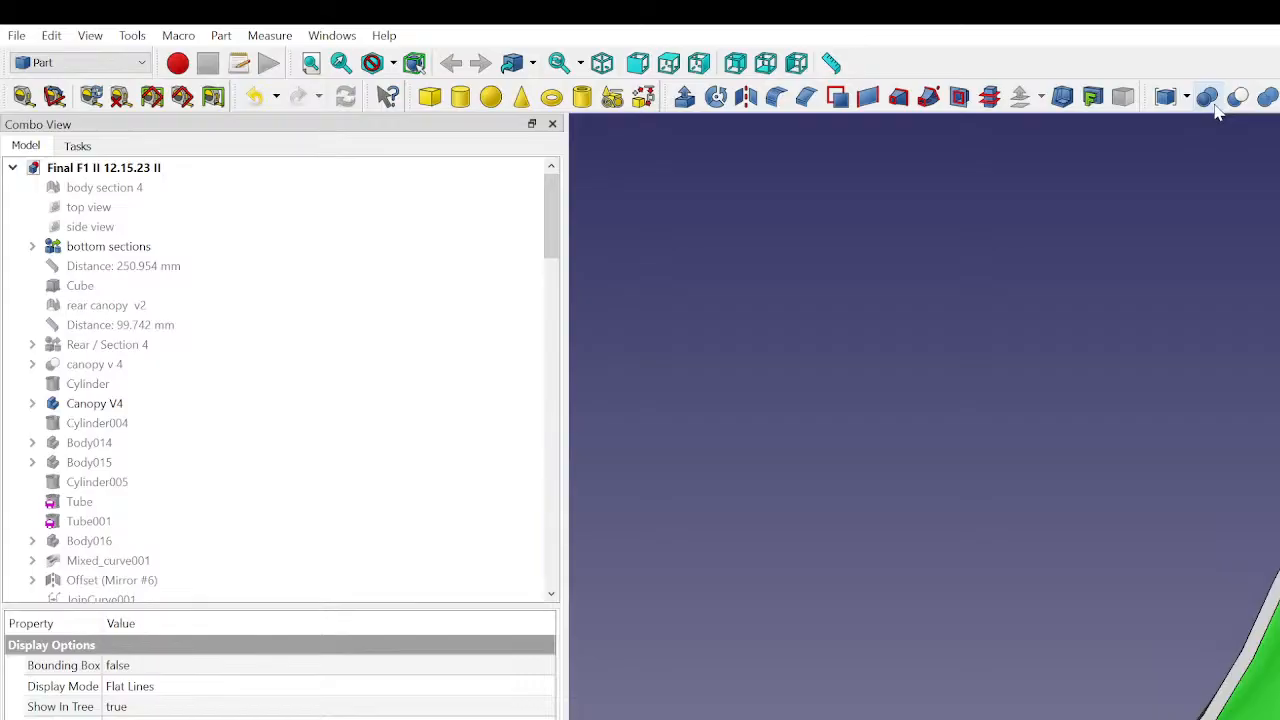
left_click(1267, 106)
scroll(166, 580, "down", 20)
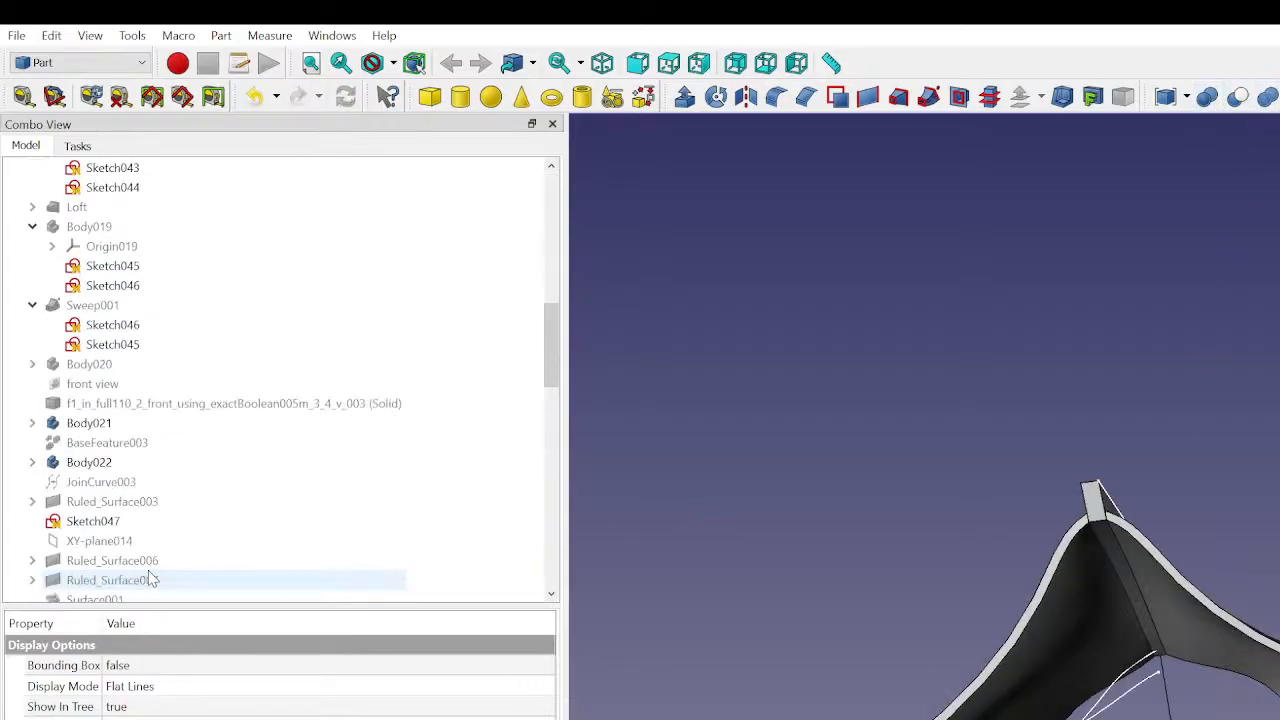
scroll(121, 541, "down", 8)
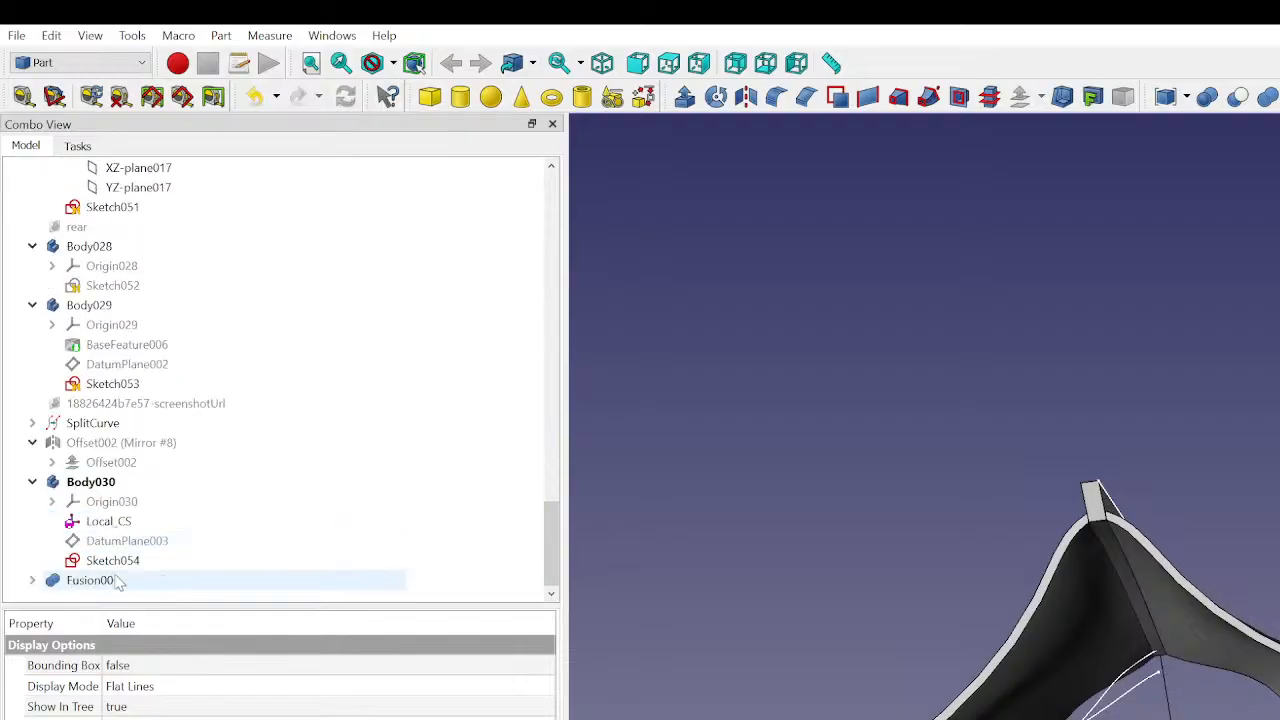
- Fuse Fusion001 with the opposite half of the upper panel in a second Part union
left_click(121, 582)
left_click(941, 512)
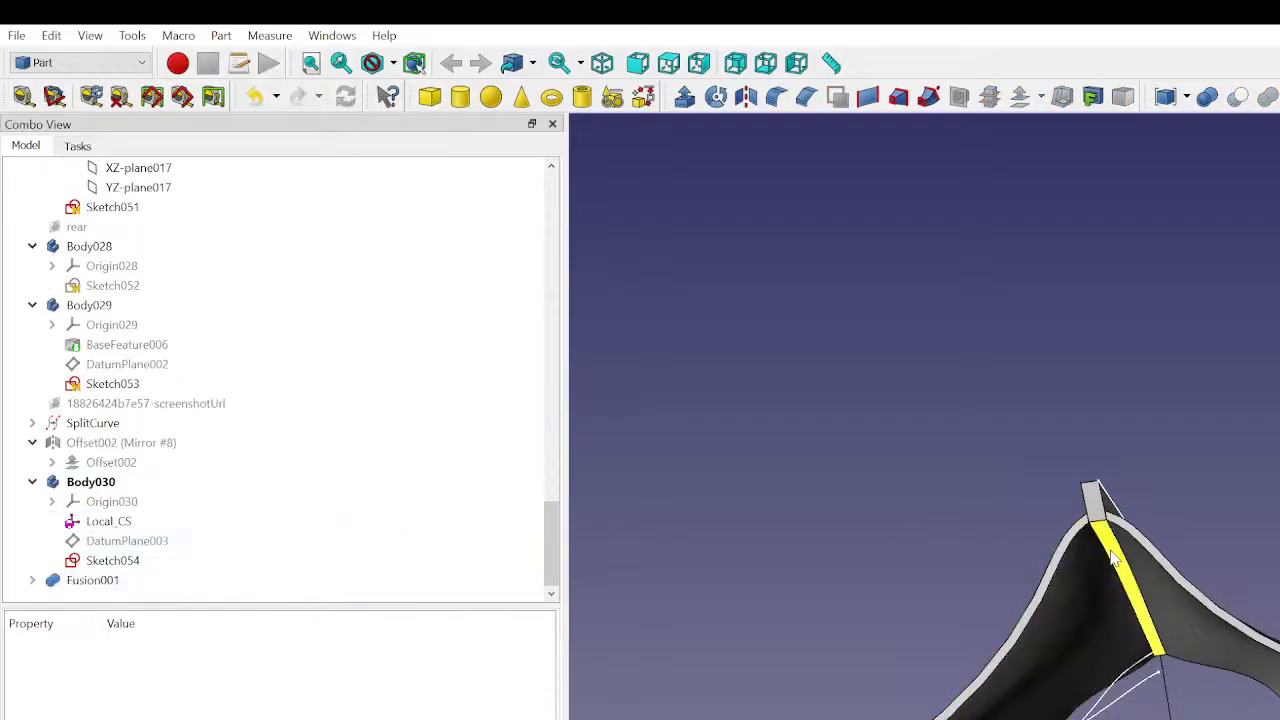
left_click(115, 582)
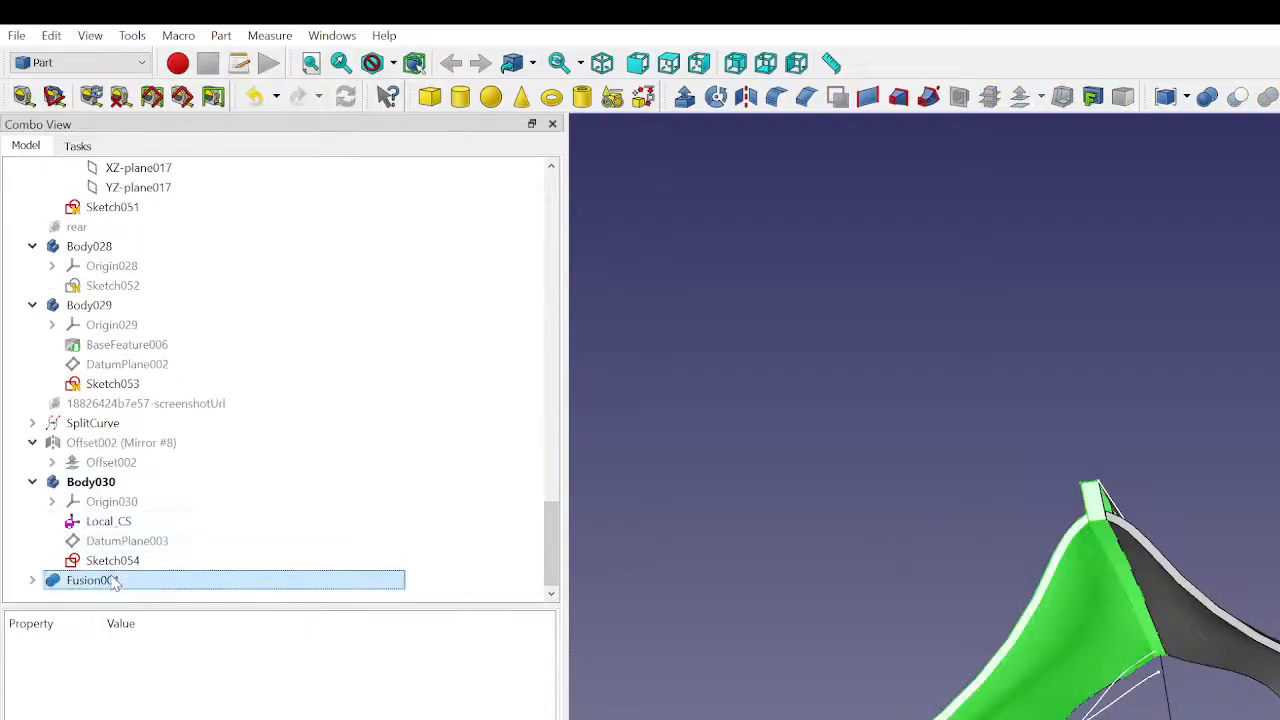
left_click(1183, 601)
left_click(1267, 97)
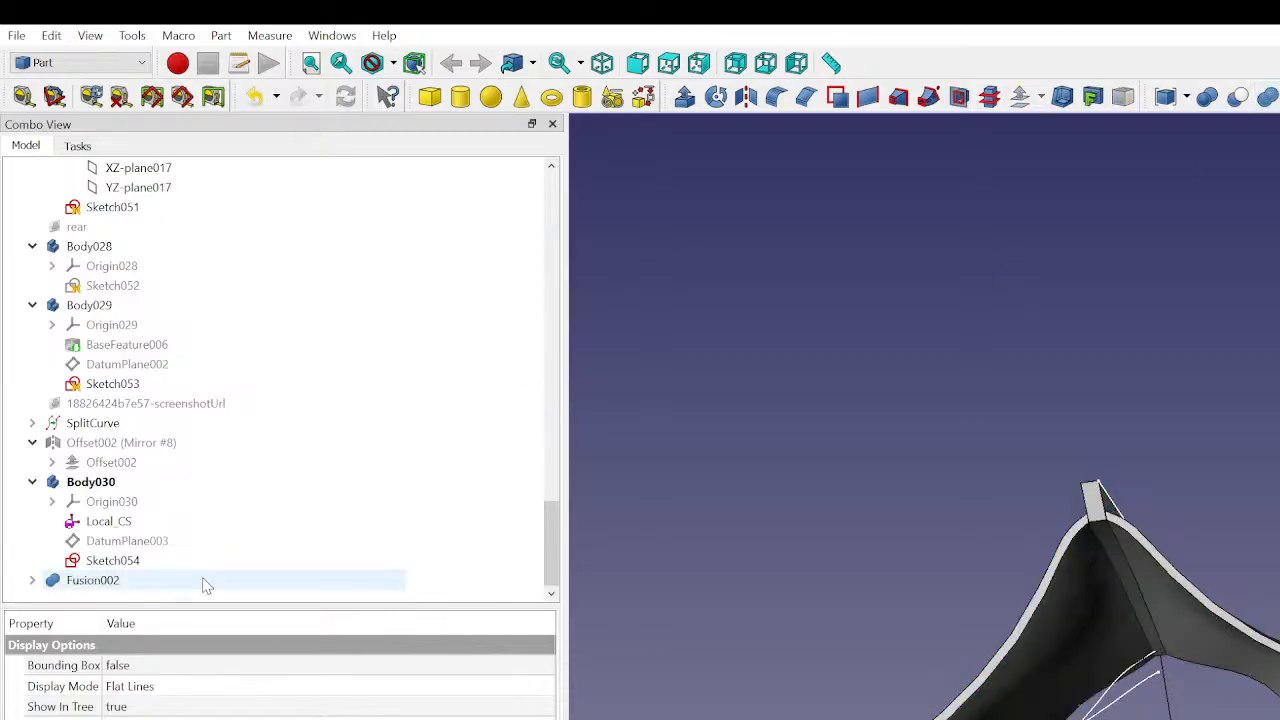
- Examine the fused upper panel and fin from the side, rear and front of the car body
middle_click_drag(1176, 690, 1275, 712)
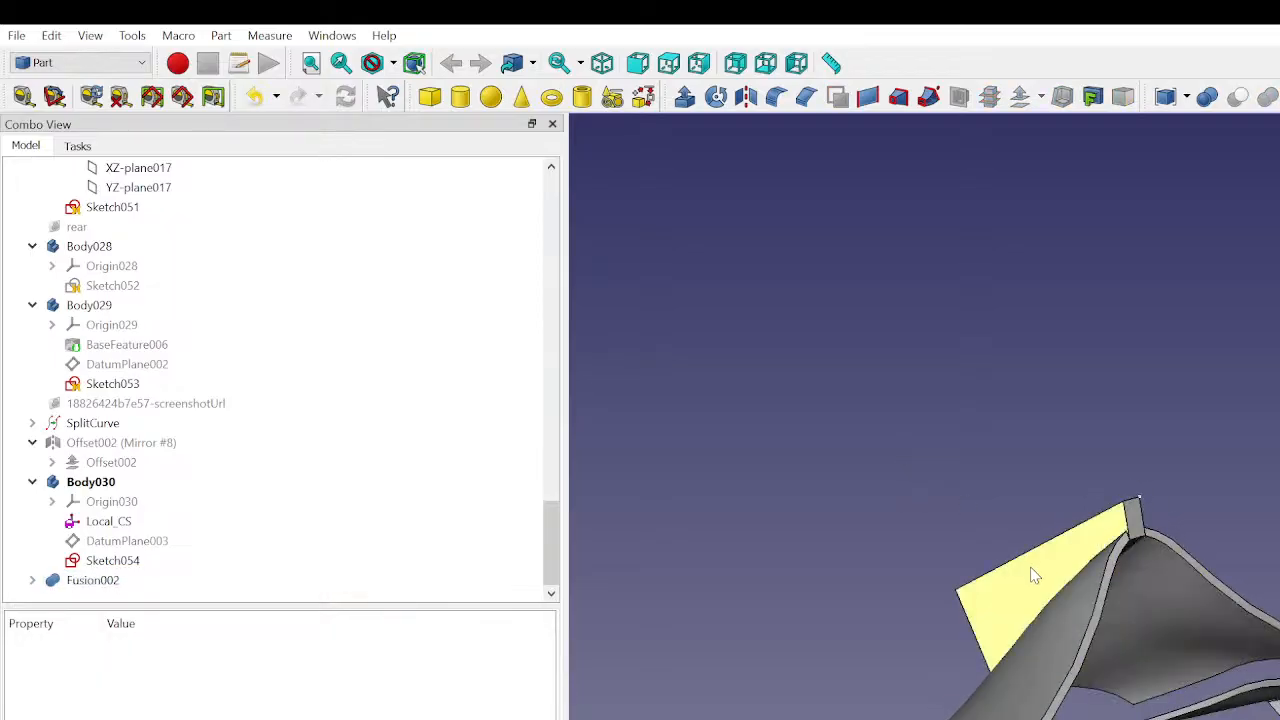
middle_click_drag(1031, 571, 1274, 652)
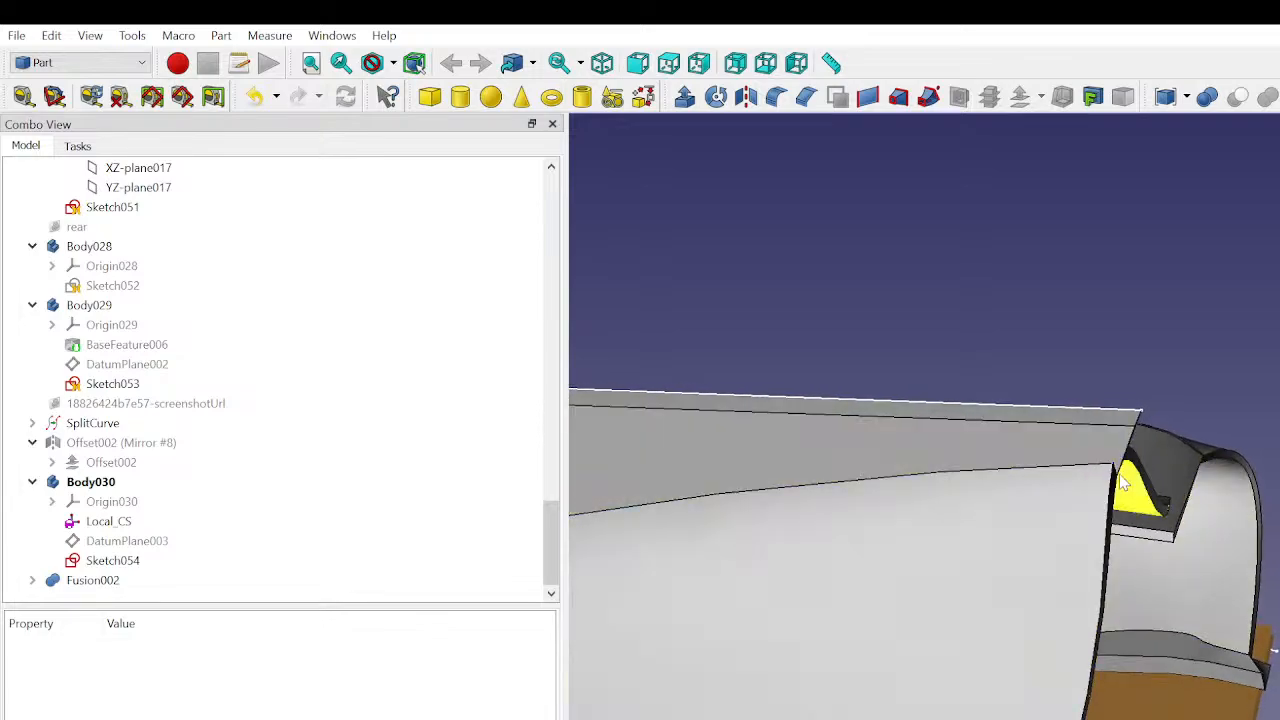
middle_click_drag(1092, 532, 1172, 552)
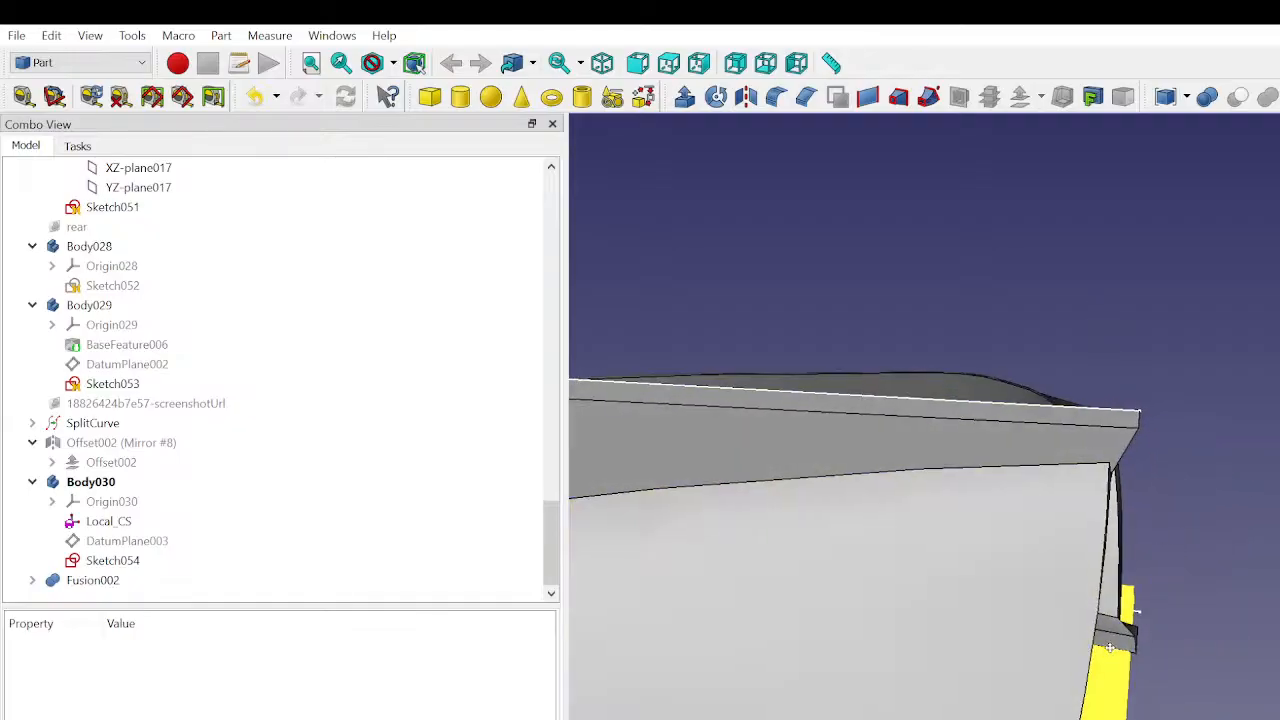
middle_click_drag(1097, 642, 633, 466)
middle_click_drag(633, 466, 618, 460)
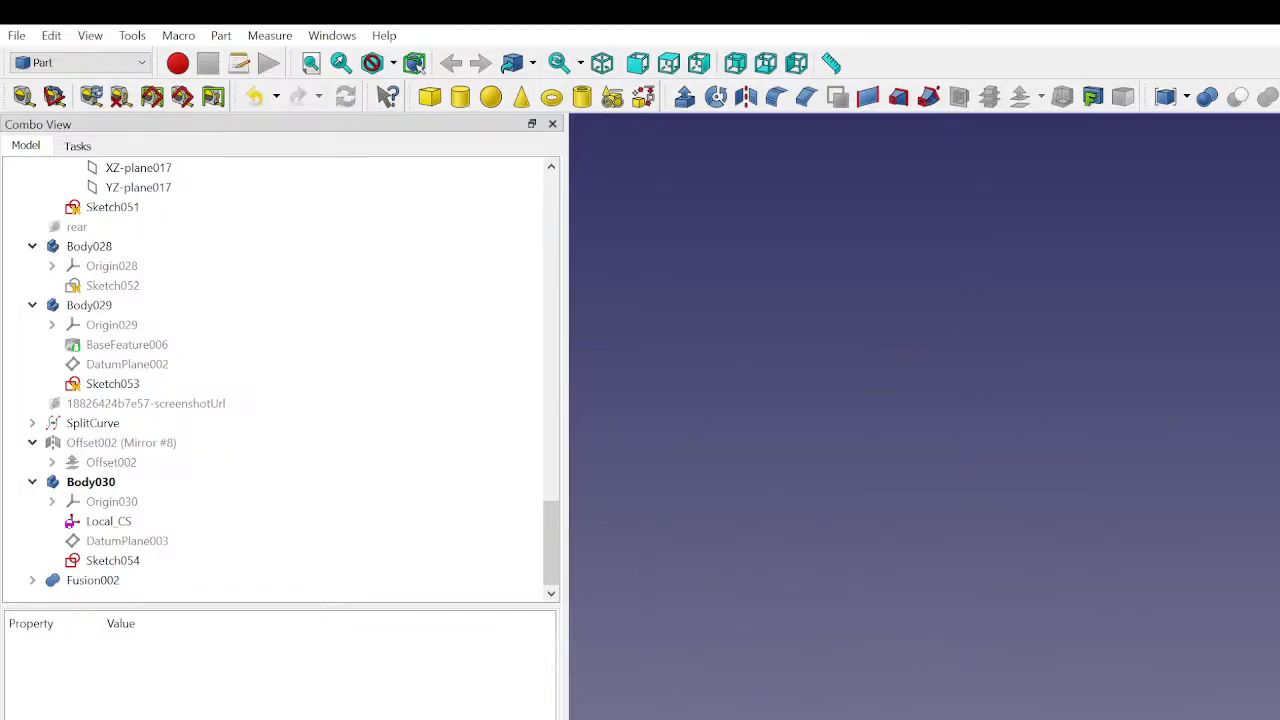
middle_click_drag(1275, 460, 1240, 425)
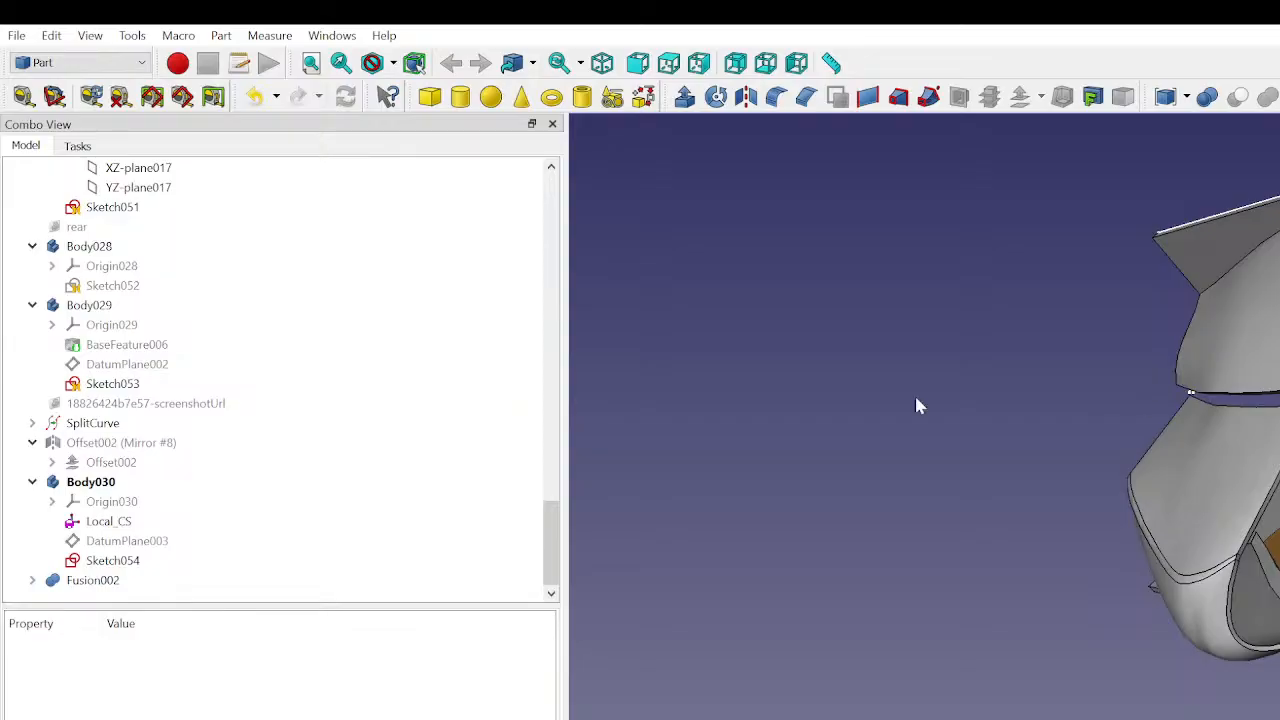
- Display the side view reference image behind the car body
scroll(95, 270, "up", 10)
scroll(93, 262, "up", 10)
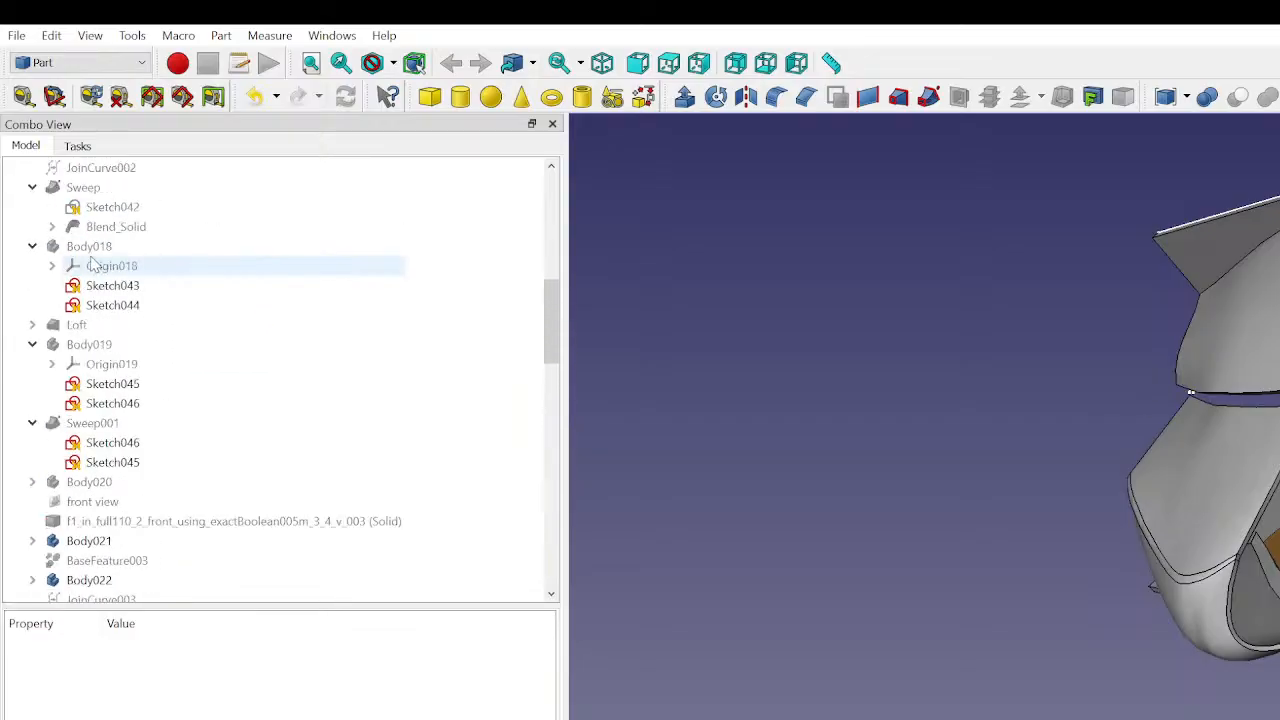
left_click(86, 230)
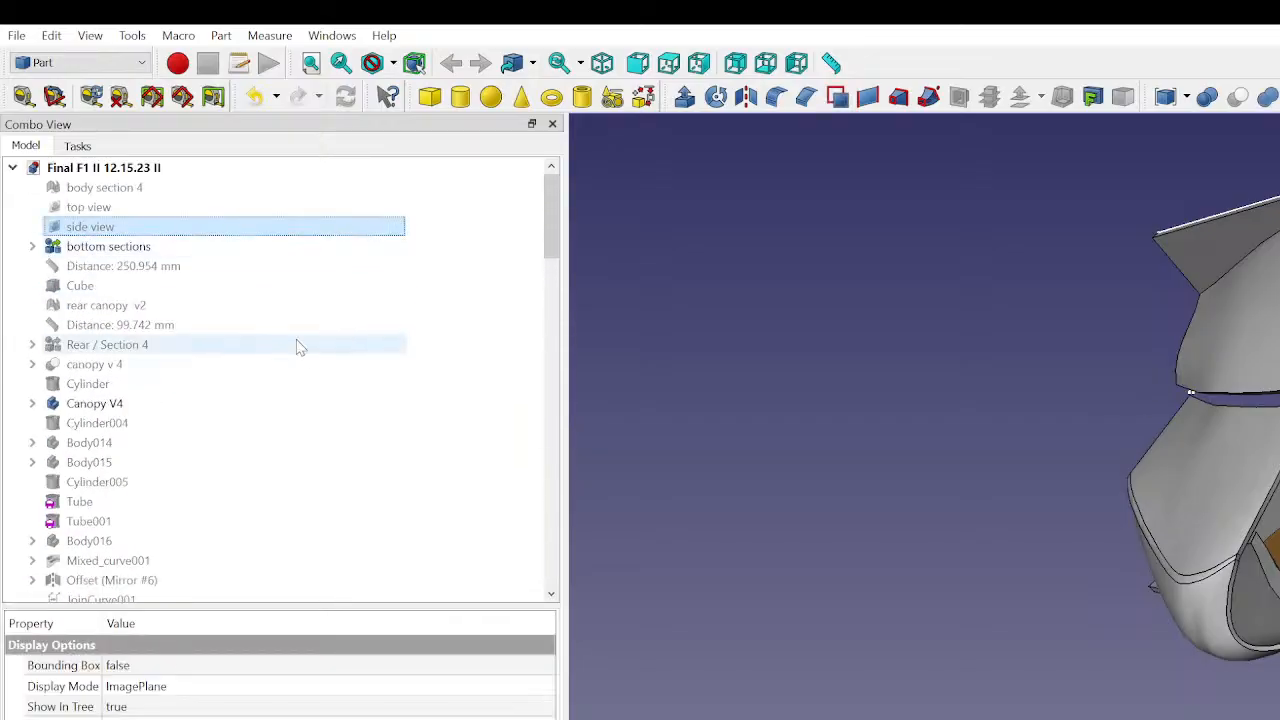
key("space")
scroll(1190, 392, "up", 5)
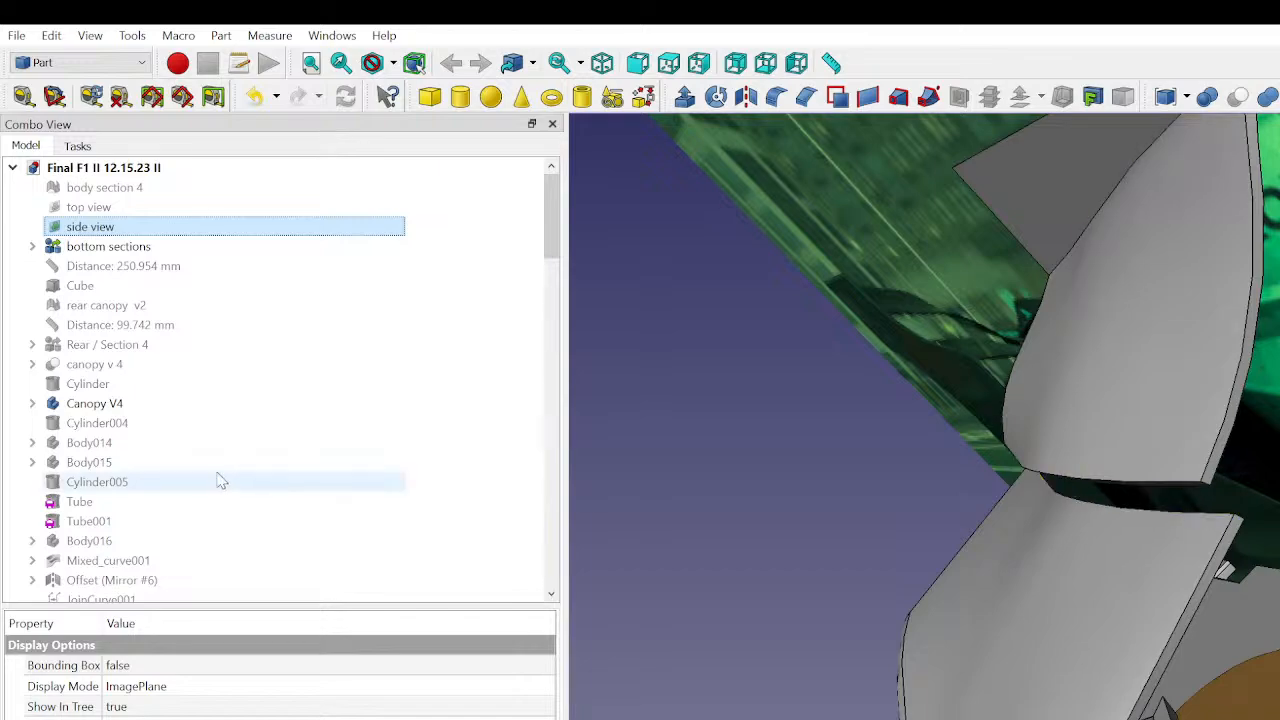
- Display the mirrored Offset002 copy briefly to inspect it against the fused fin and upper panel, and hide it again
scroll(149, 477, "down", 20)
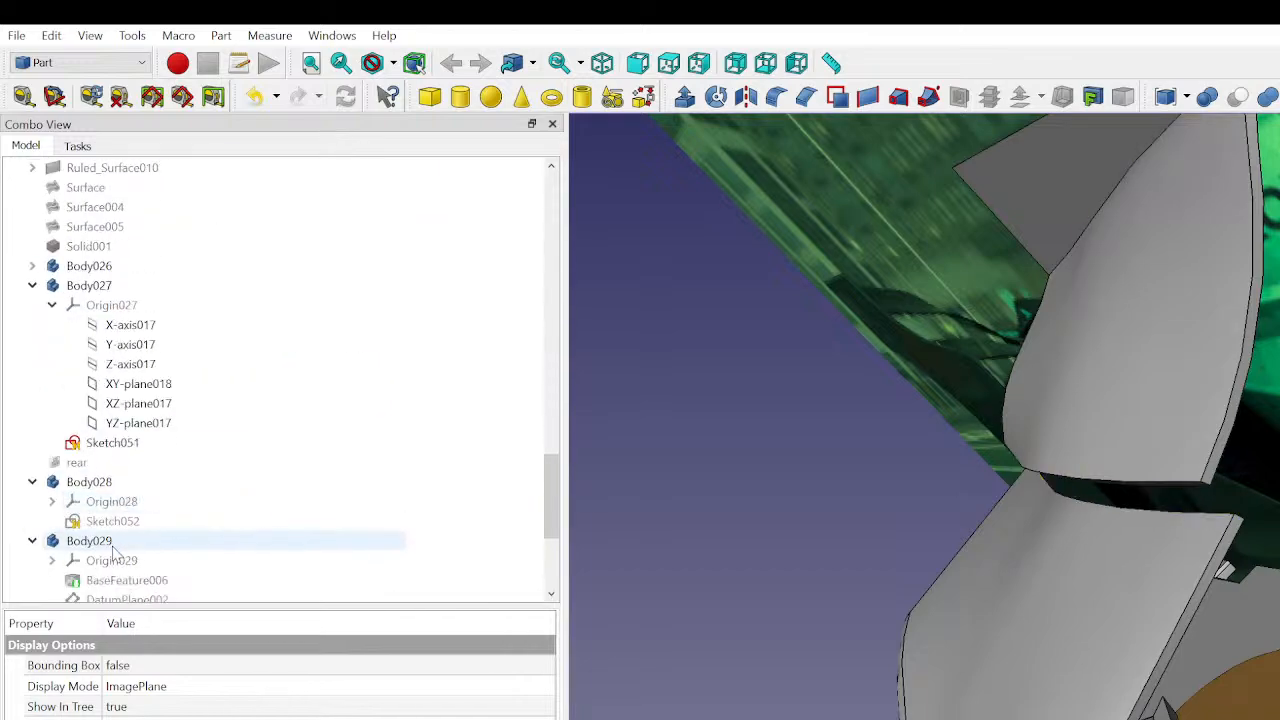
scroll(110, 520, "down", 4)
left_click(105, 462)
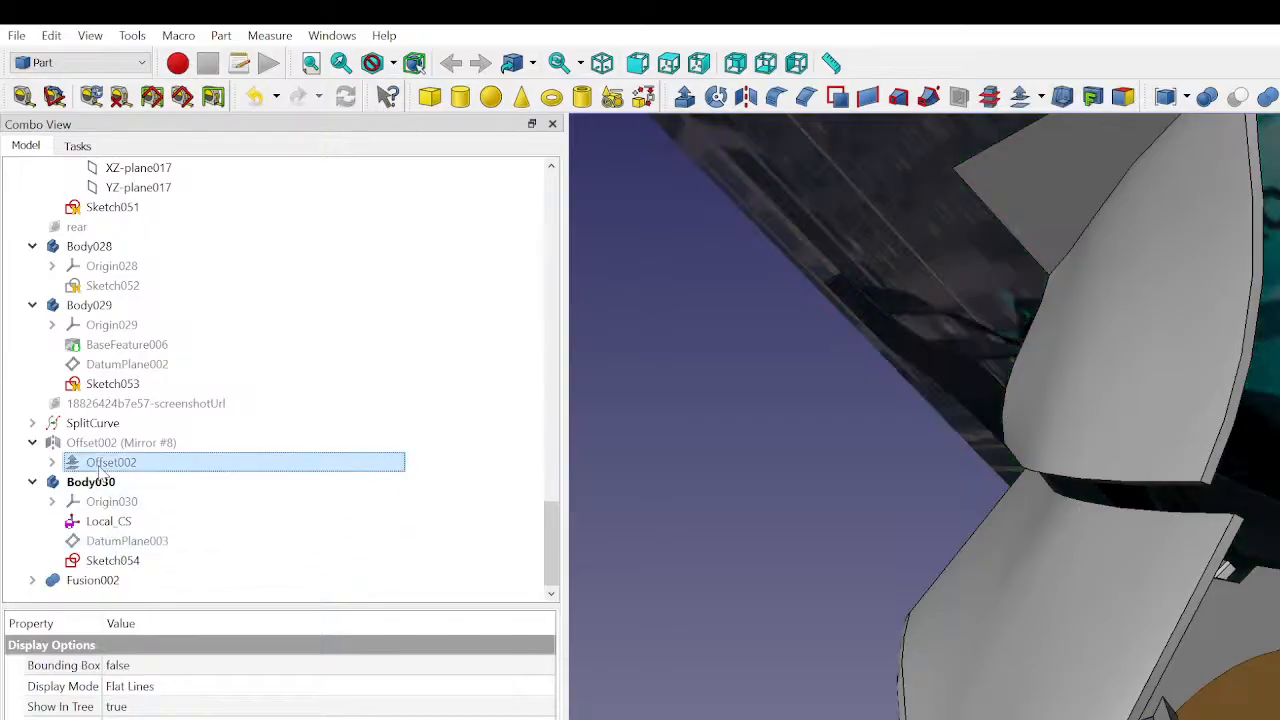
left_click(97, 446)
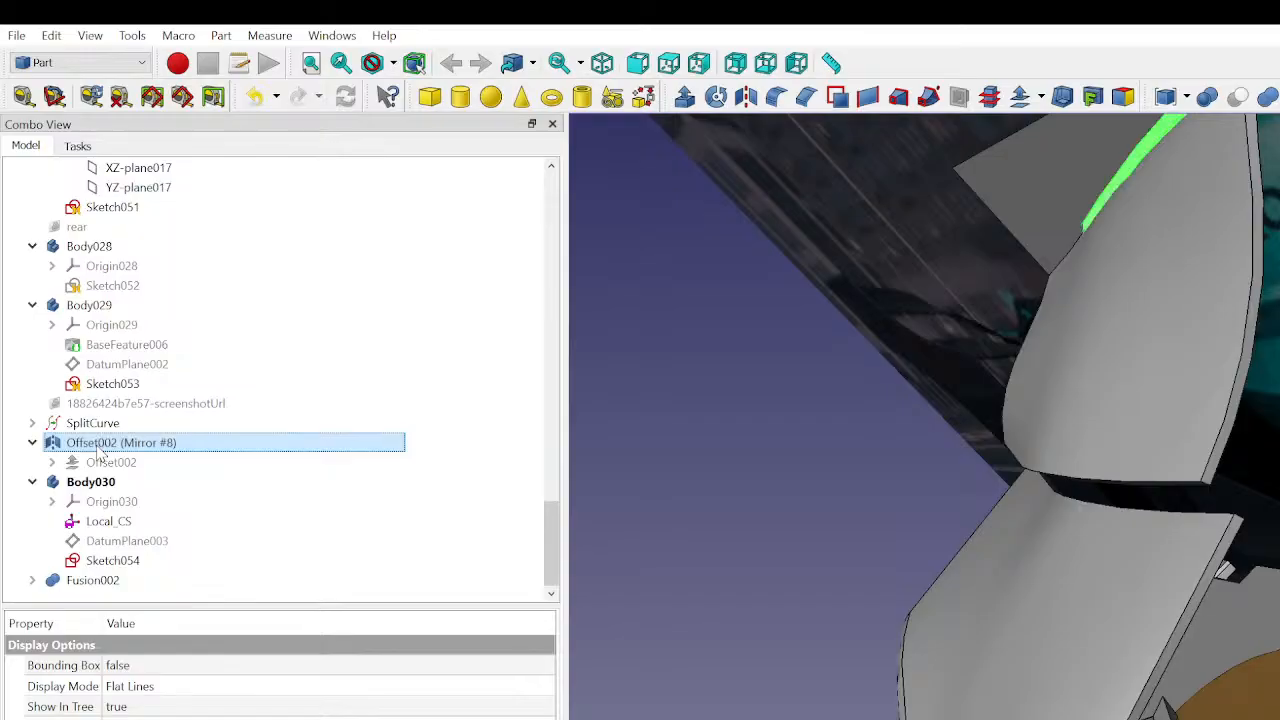
scroll(843, 362, "down", 5)
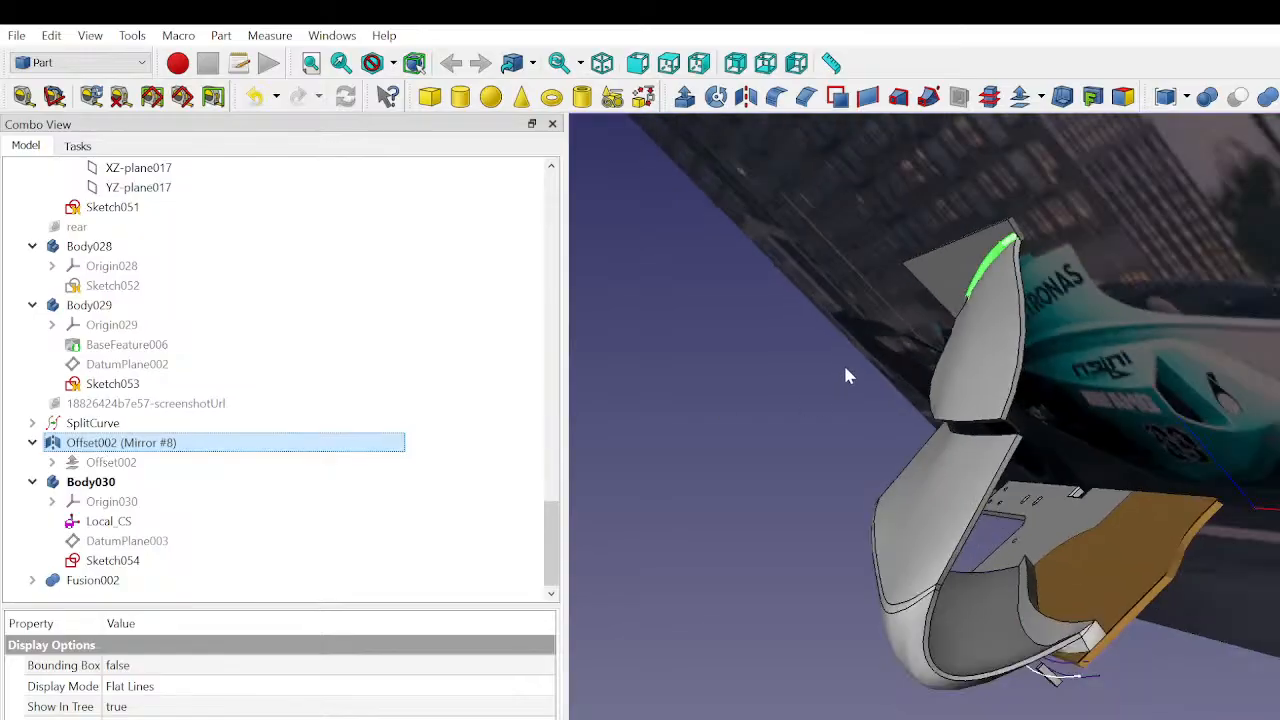
middle_click_drag(943, 302, 1124, 306)
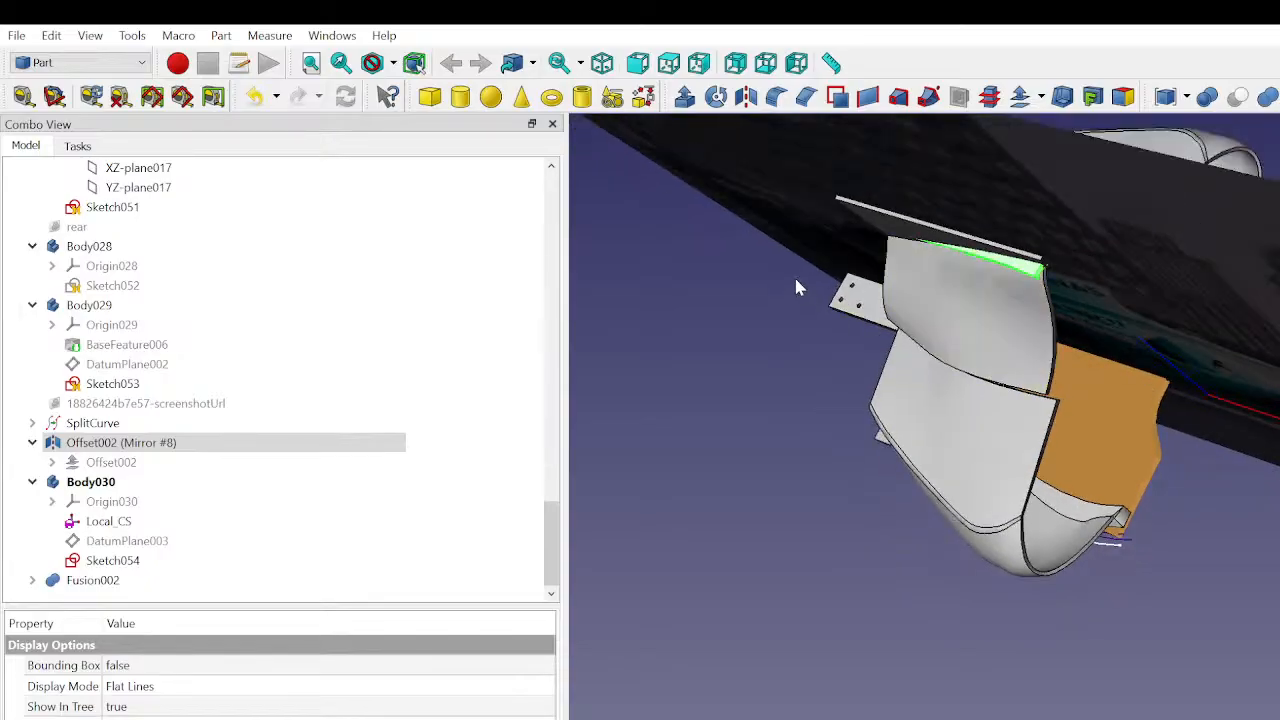
middle_click_drag(793, 274, 1162, 591)
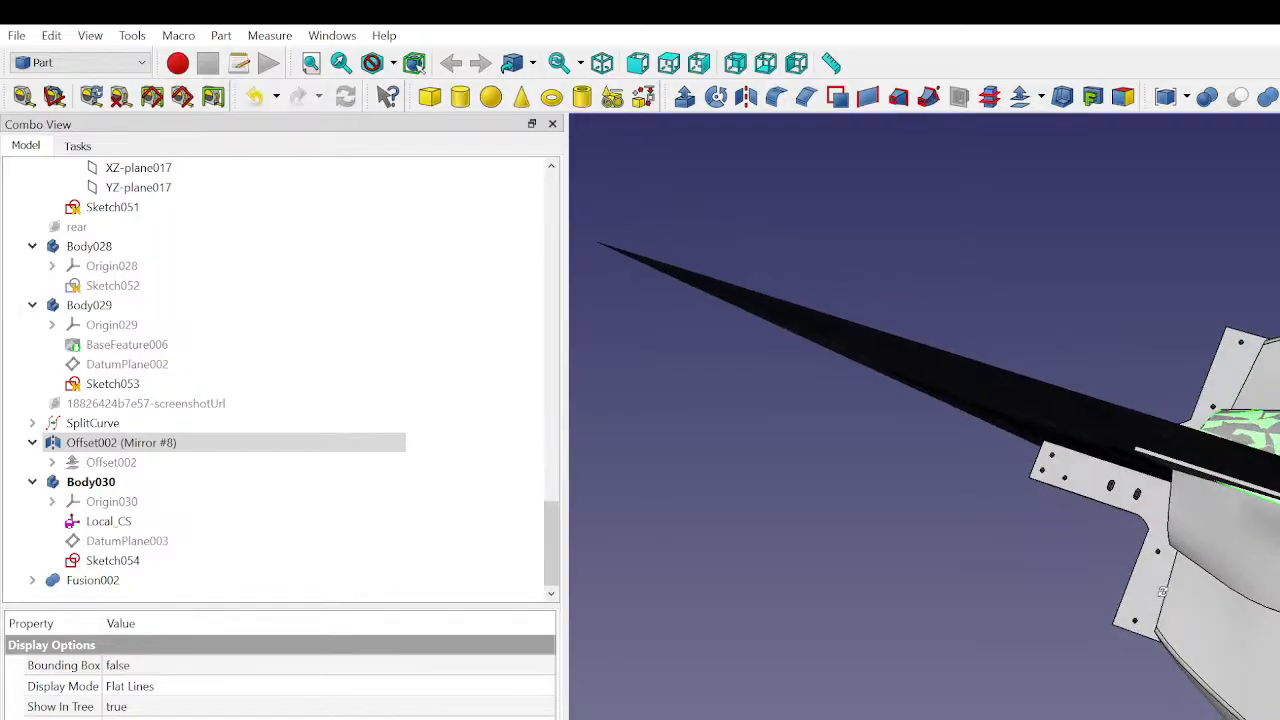
left_click(33, 443)
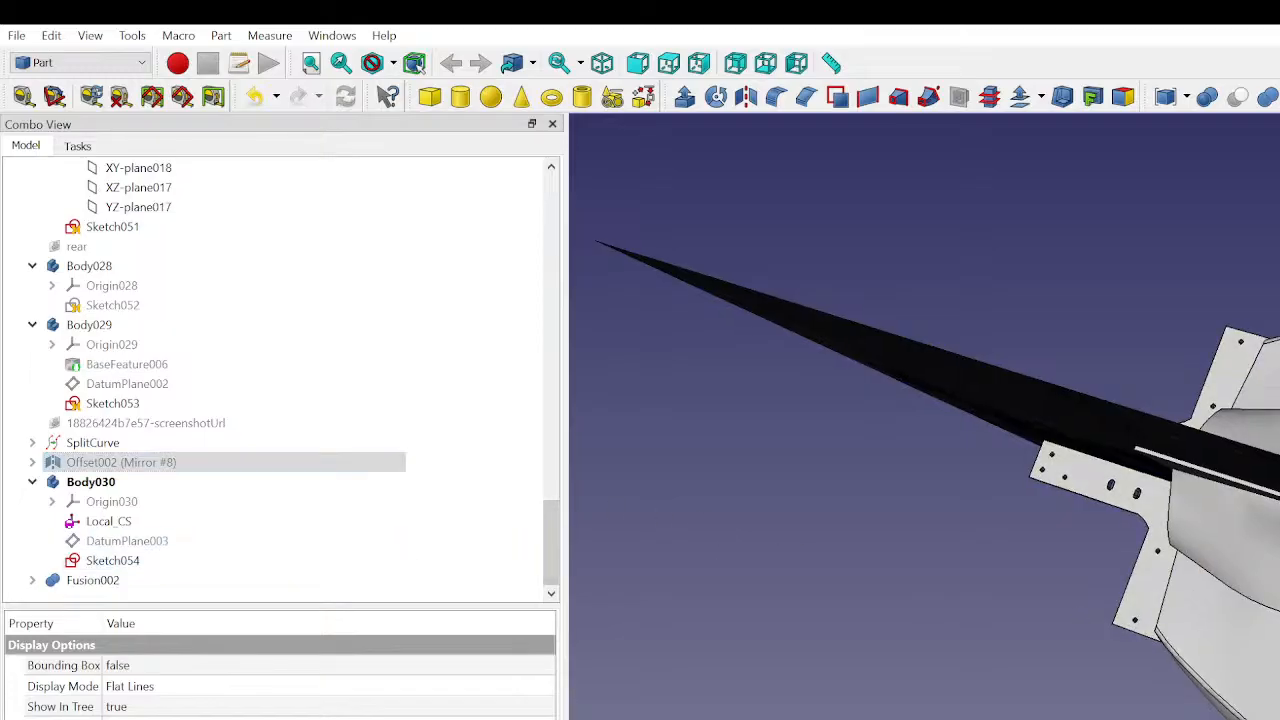
- Find the hidden Solid001 part in the model and make it visible
scroll(1220, 480, "up", 3)
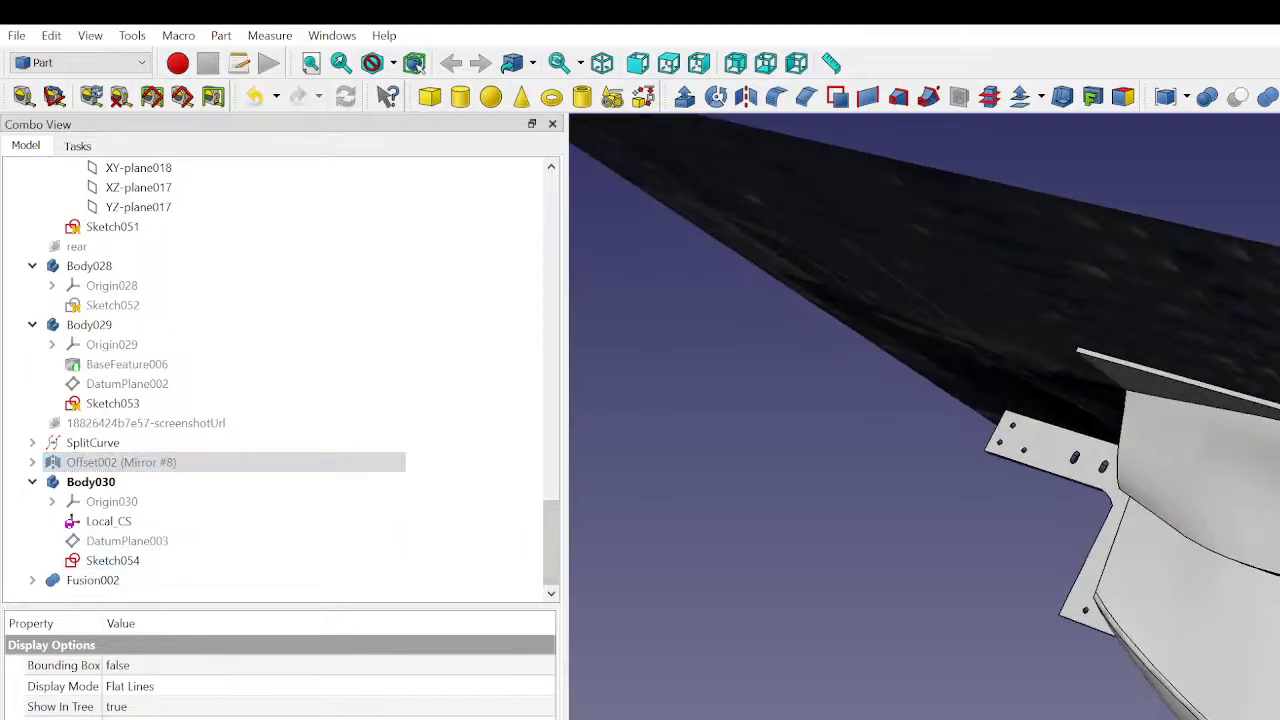
left_click(91, 483)
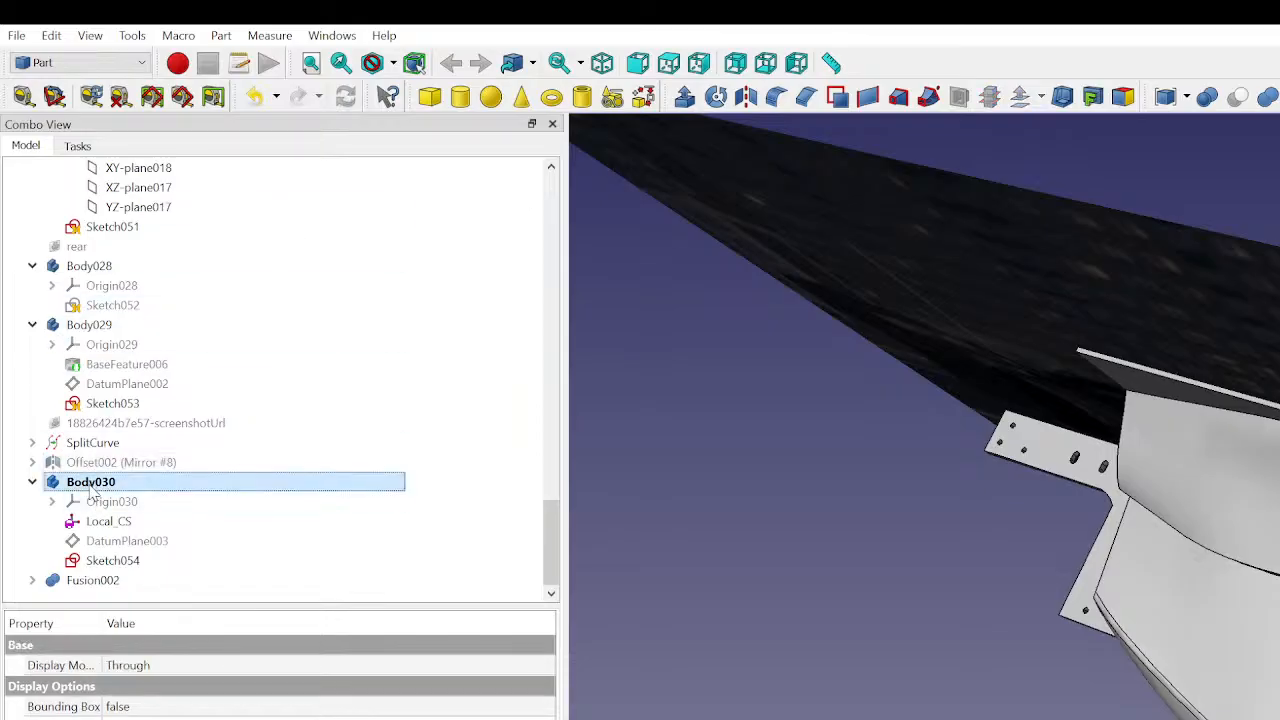
left_click(90, 463)
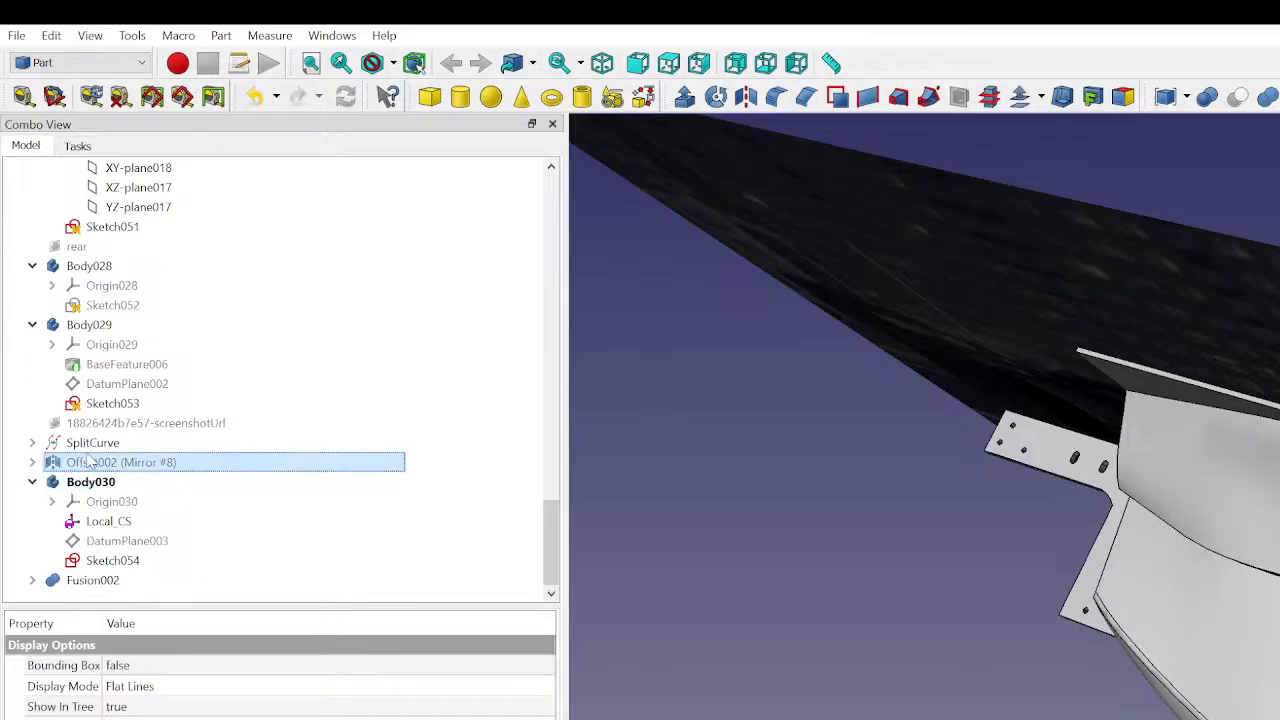
left_click(100, 327)
left_click(100, 266)
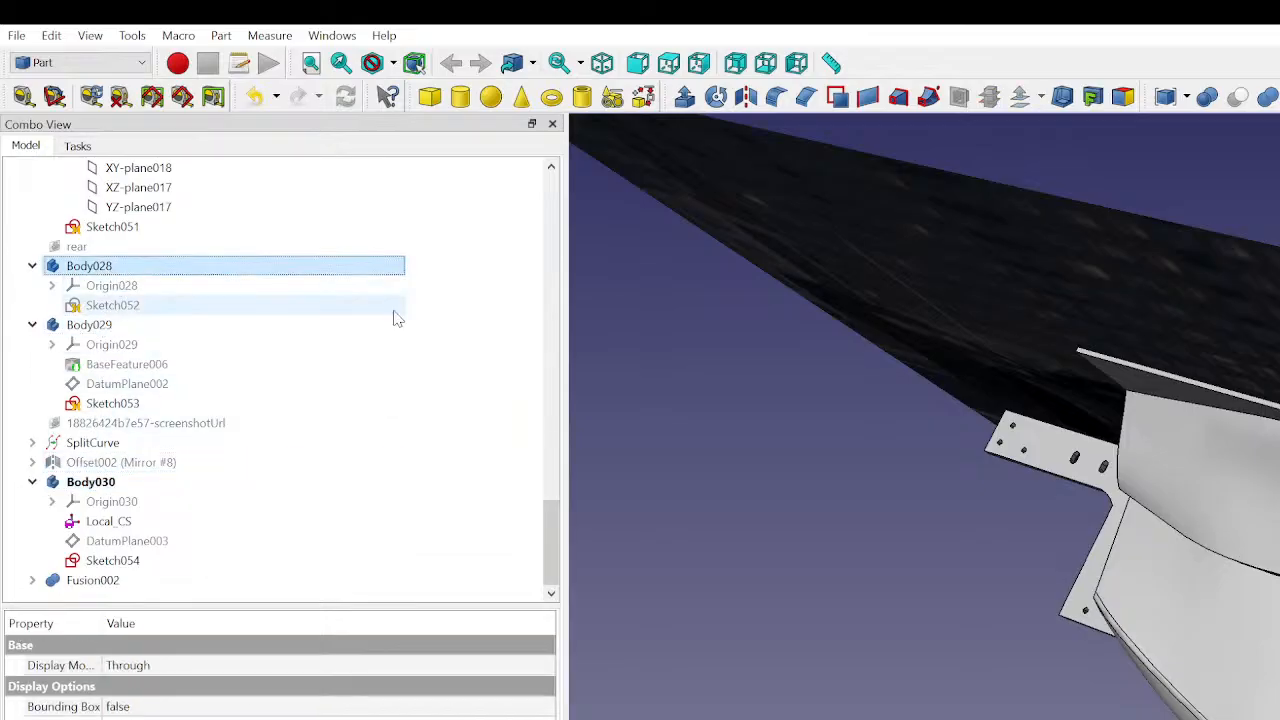
scroll(229, 350, "up", 6)
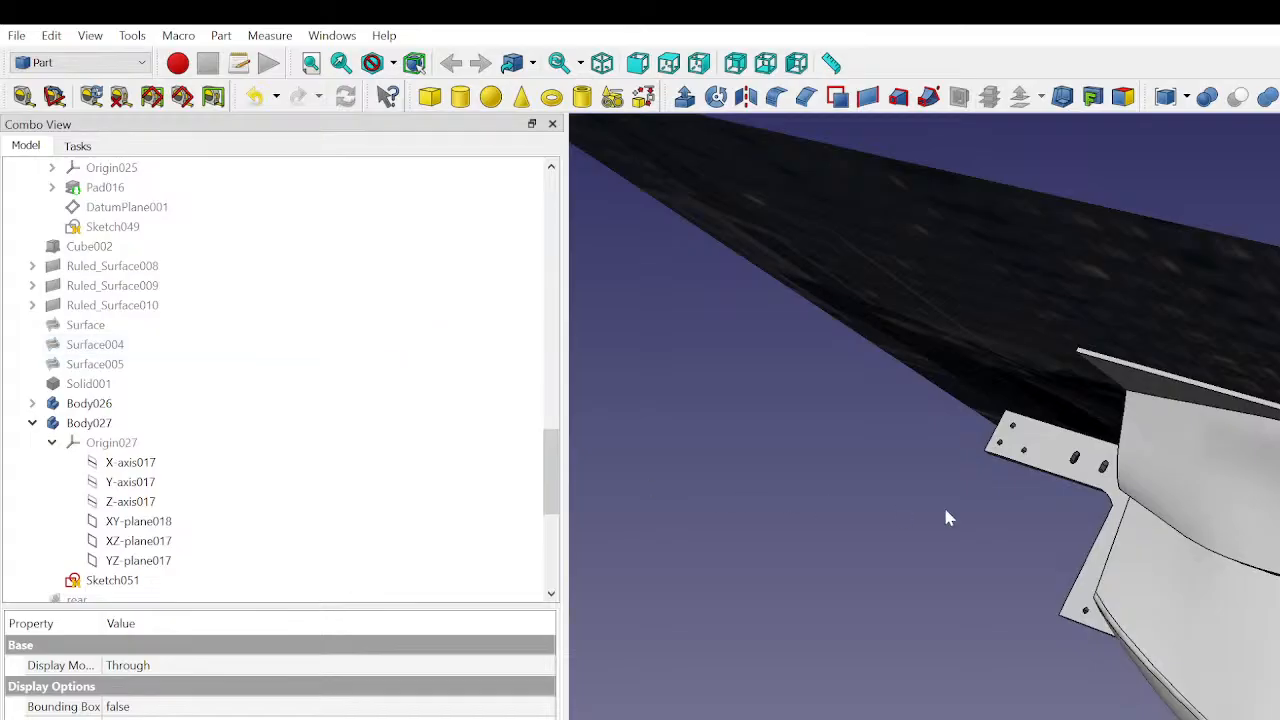
middle_click_drag(1023, 506, 1175, 335)
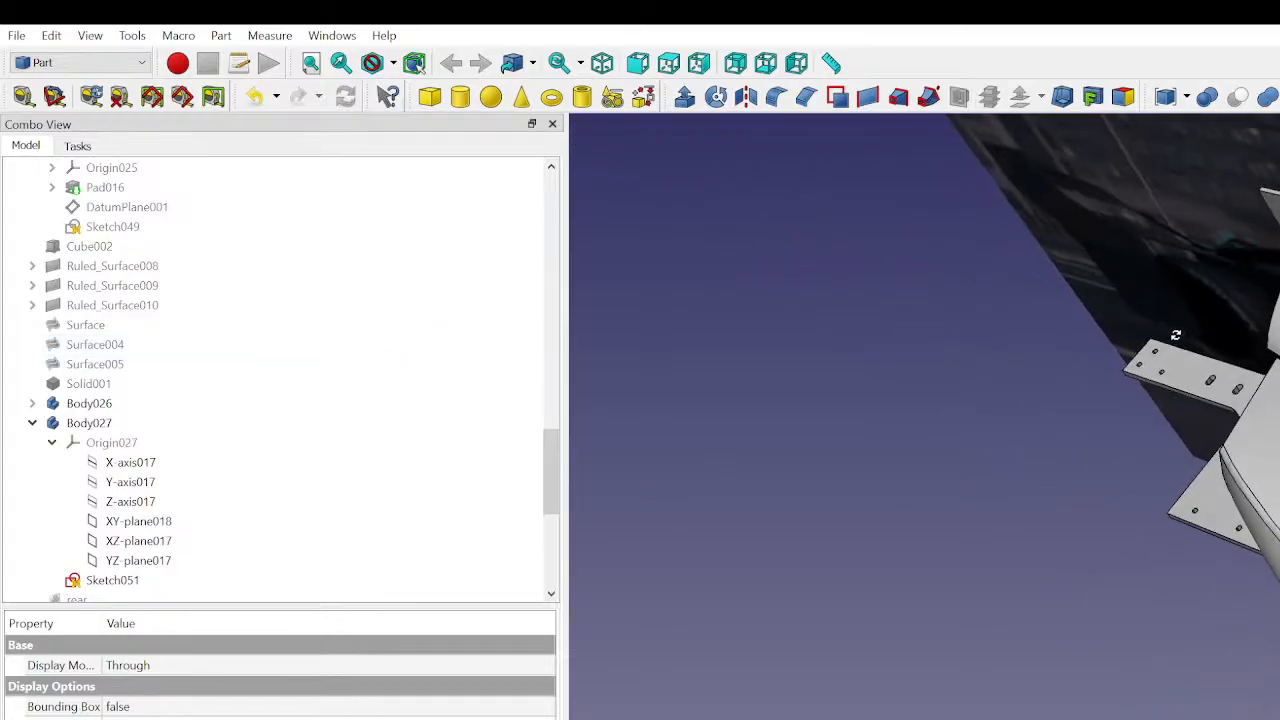
left_click(84, 386)
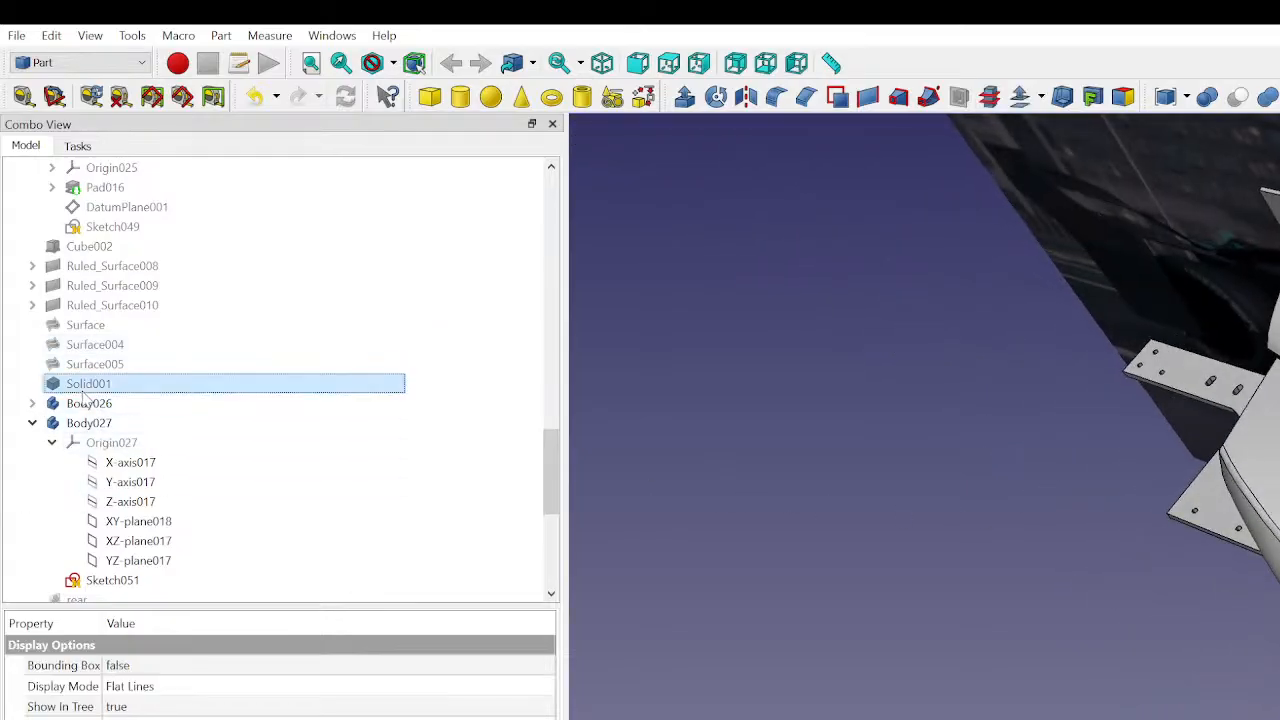
key("space")
left_click(727, 480)
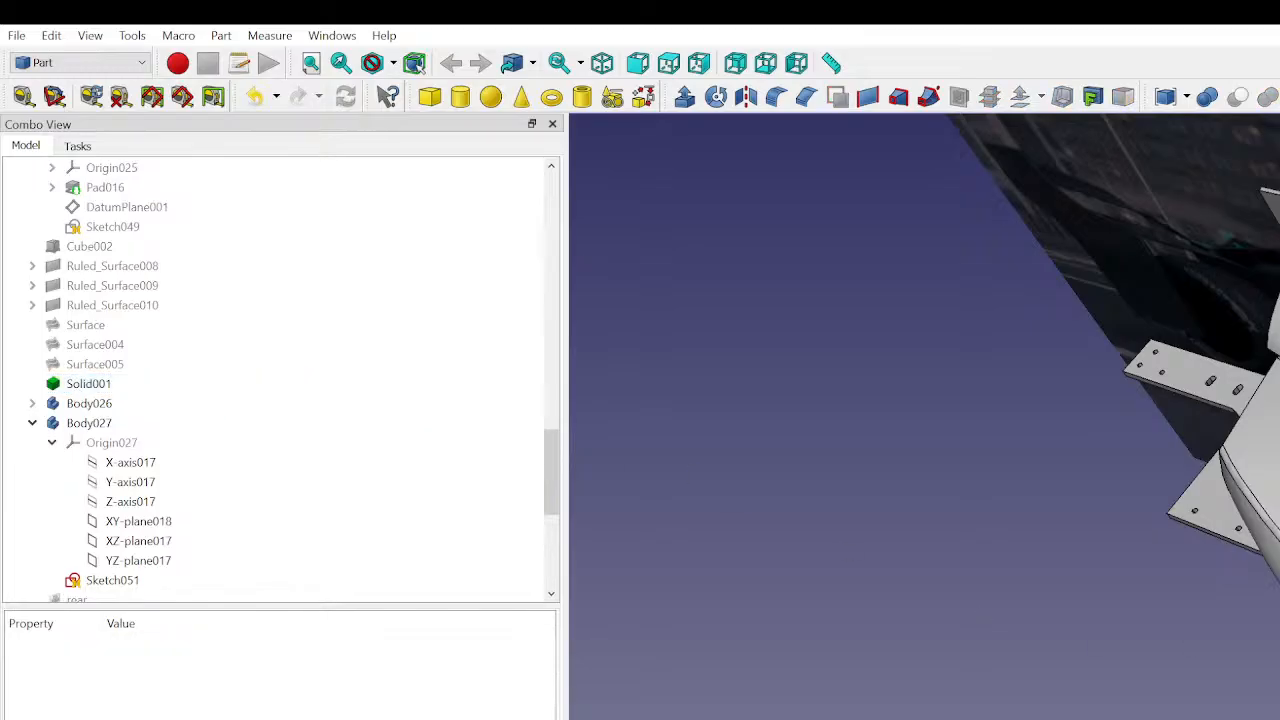
- Examine the gap between the upper panel's lower edge and the lower panel near the rear of the car body
scroll(1270, 485, "up", 3)
scroll(1270, 485, "down", 3)
middle_click_drag(1180, 440, 1060, 450)
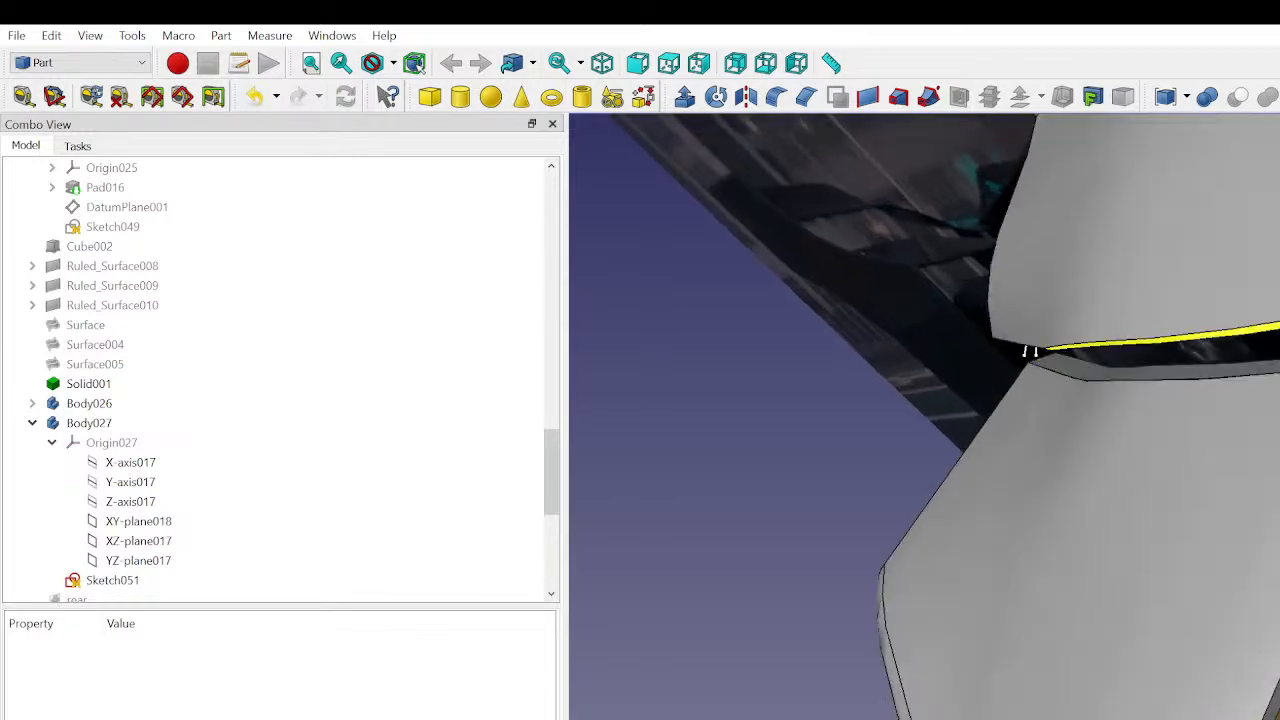
middle_click_drag(1030, 350, 1125, 397)
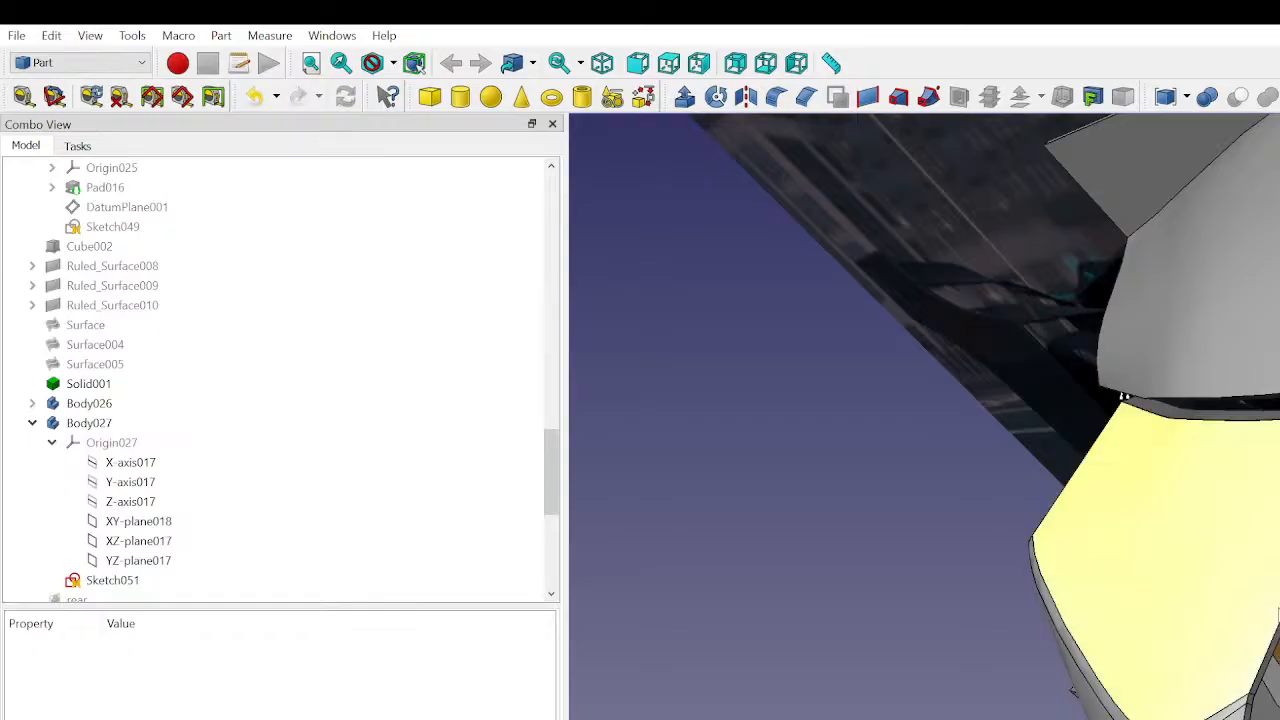
left_click(1124, 397)
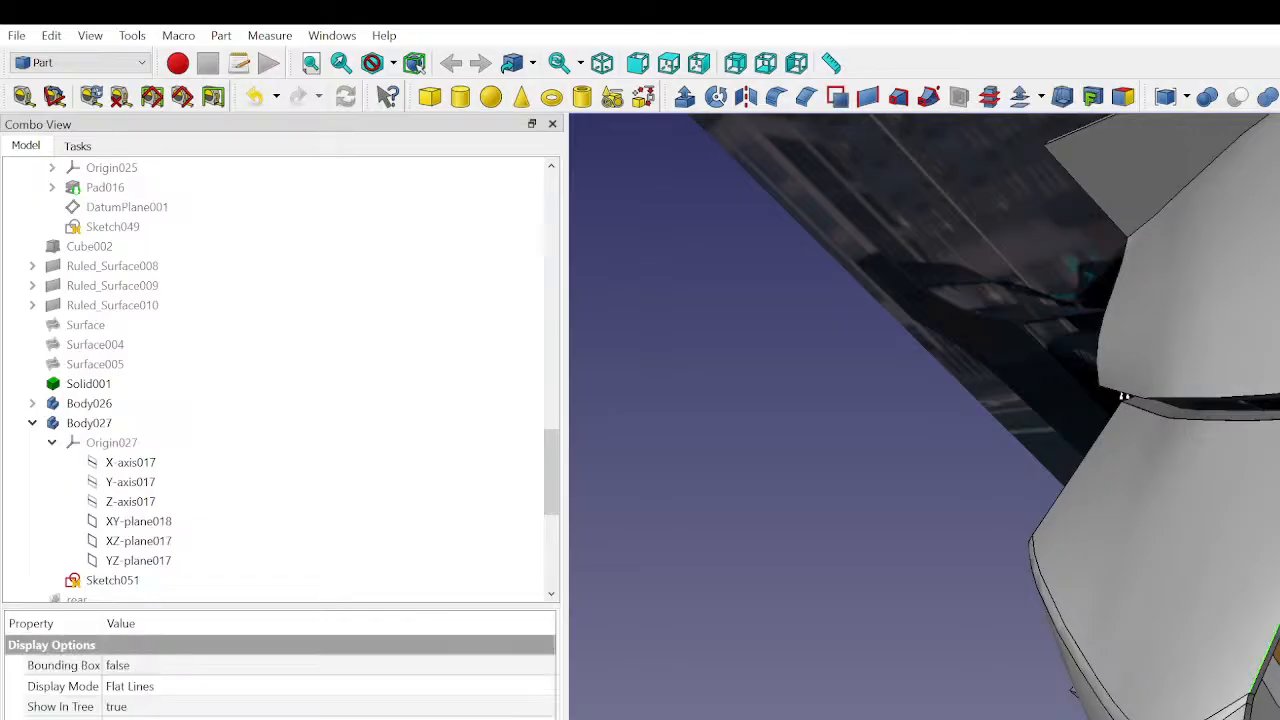
left_click(1011, 647)
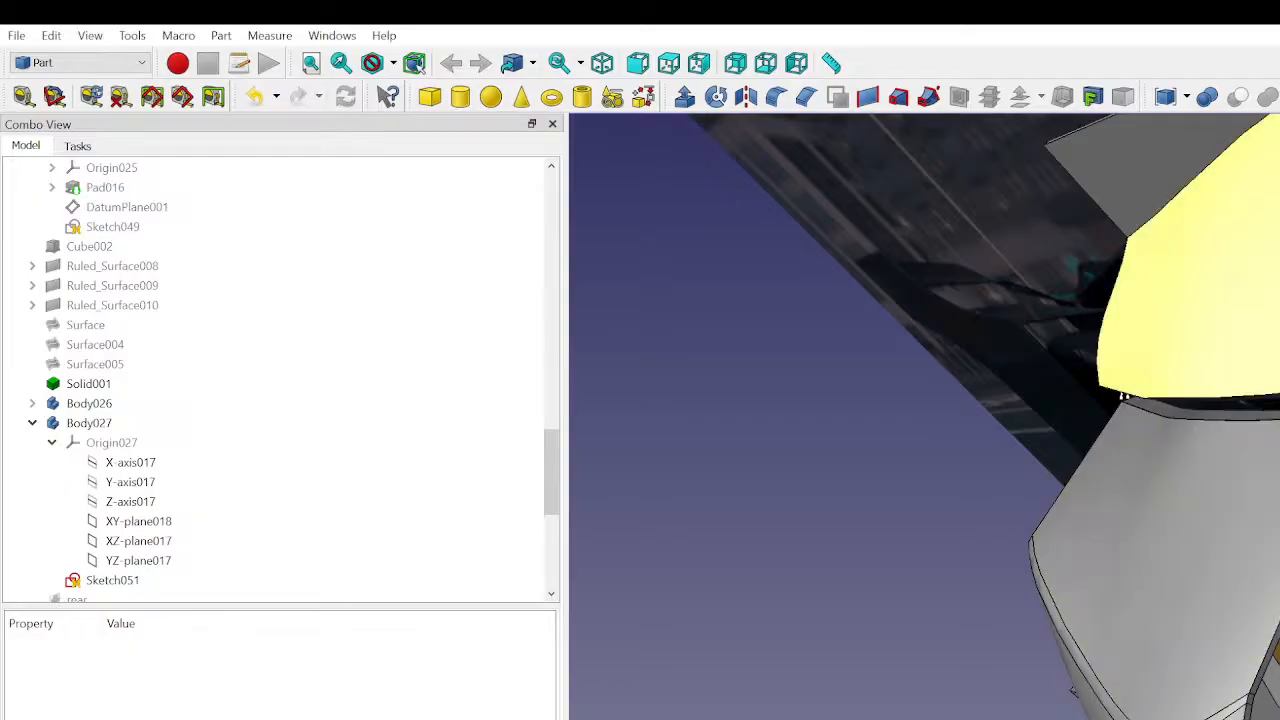
scroll(1278, 443, "up", 1)
scroll(1092, 388, "up", 5)
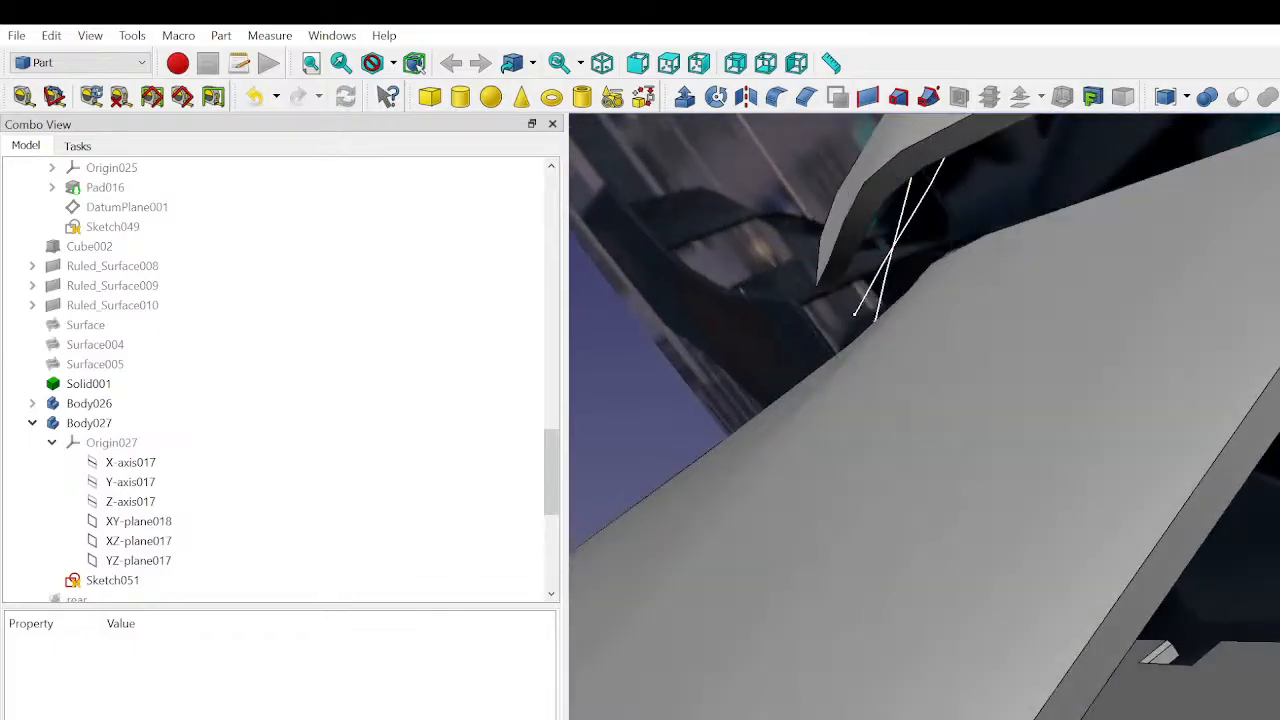
- Create a ruled surface between Solid001's upper edge and the lower edge of the fused upper panel
middle_click_drag(1092, 388, 1046, 532)
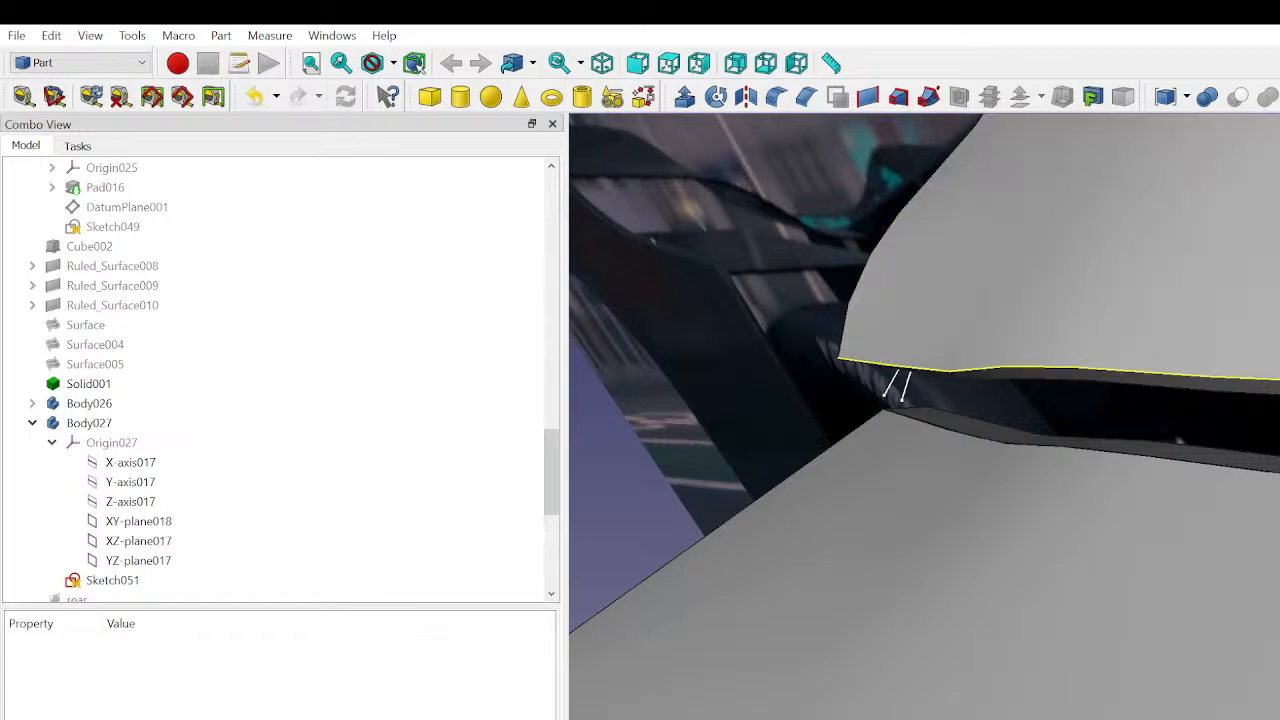
left_click(900, 367)
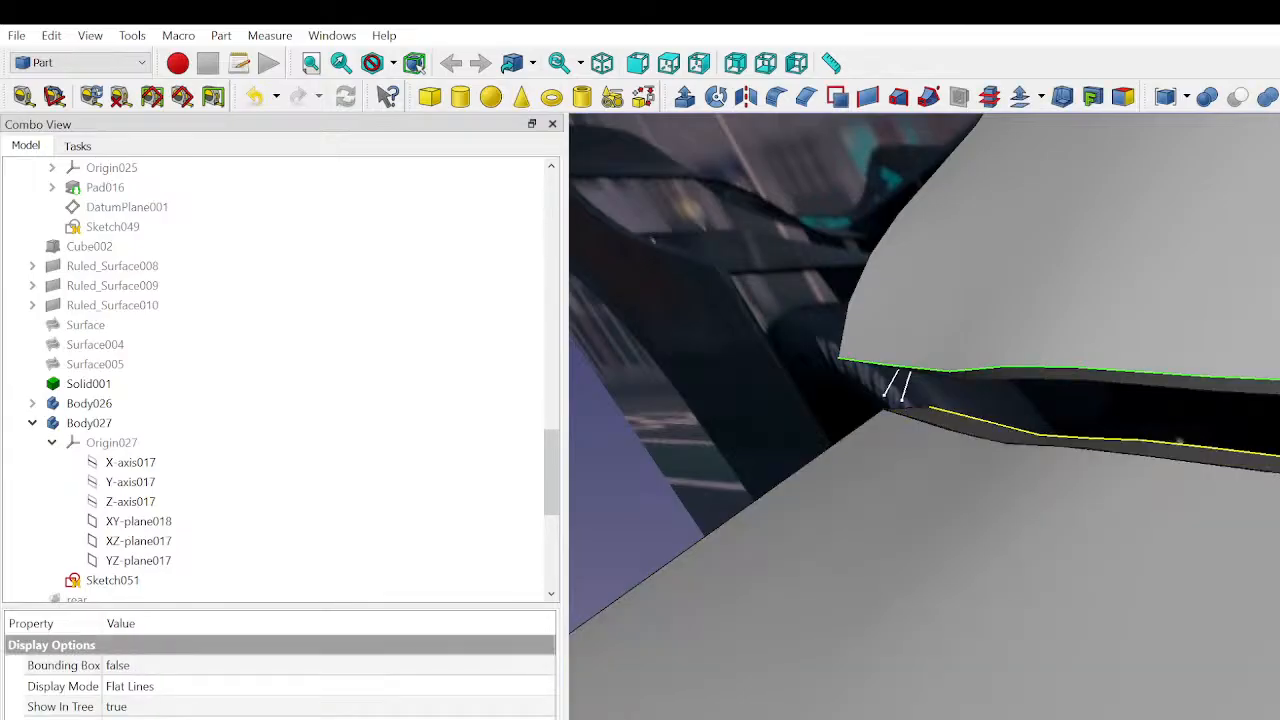
left_click(985, 421)
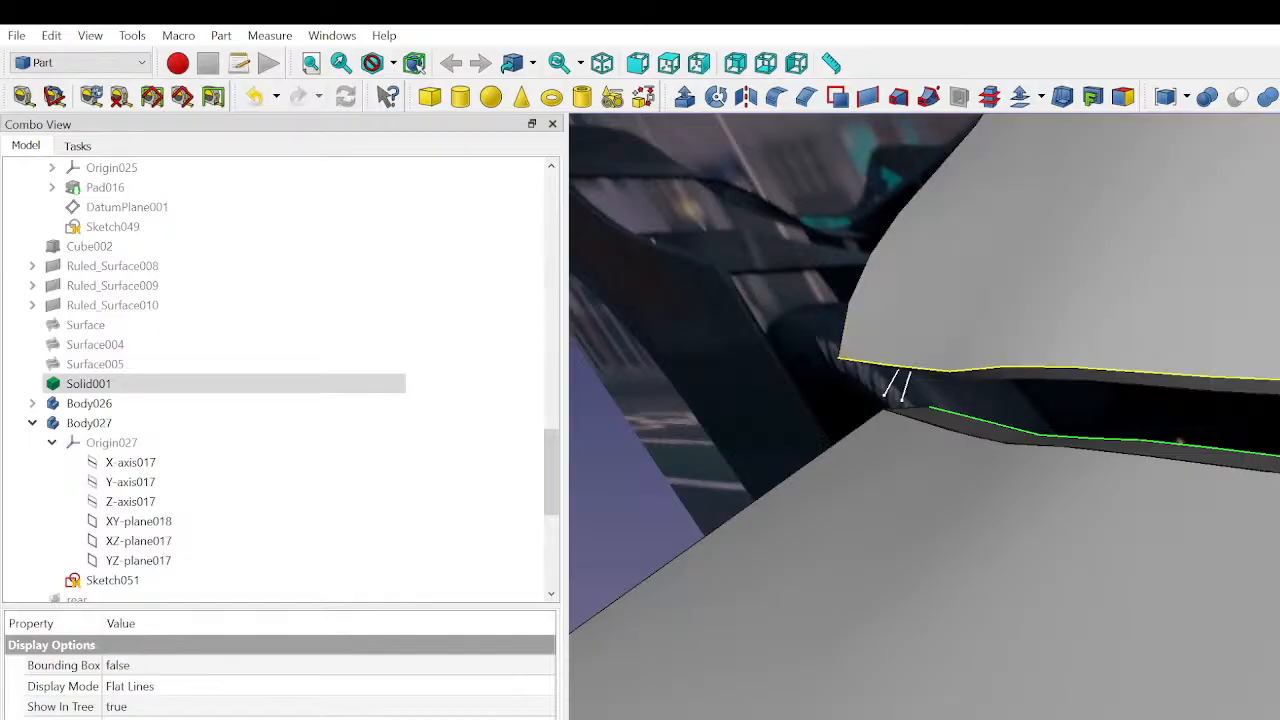
left_click(962, 370, "ctrl")
left_click(868, 97)
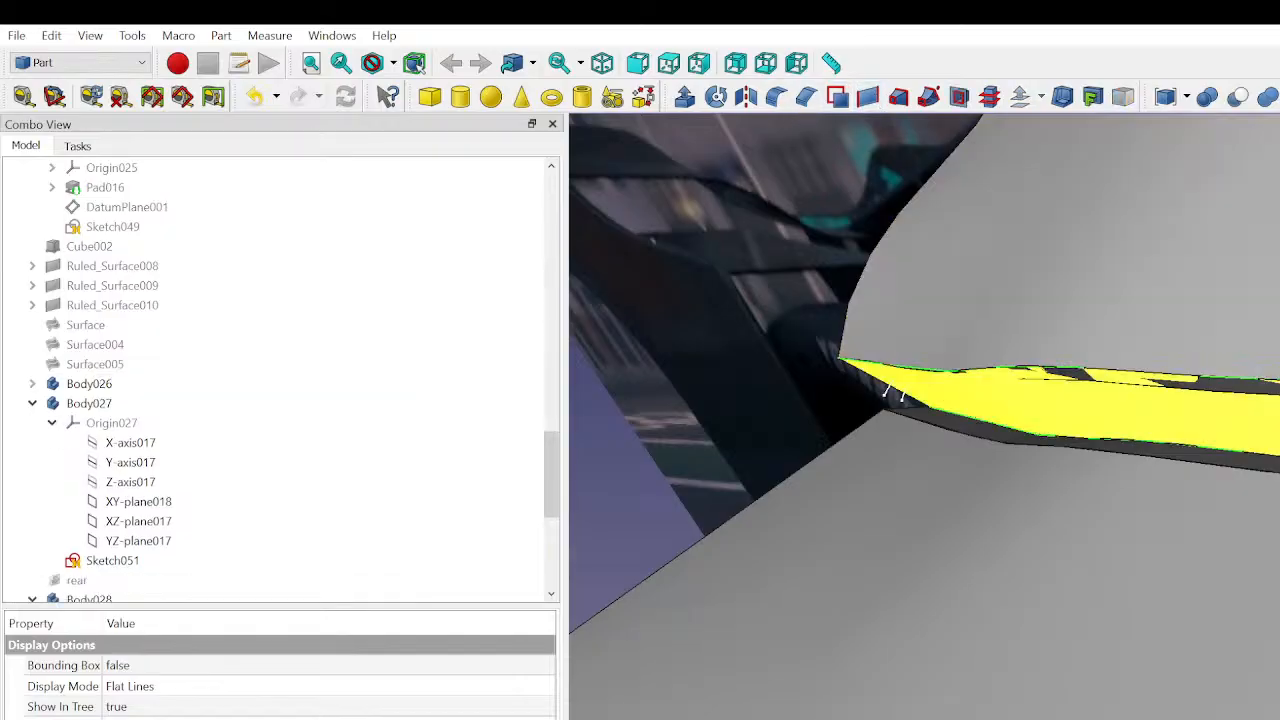
- Delete the ruled surface spanning the gap between the upper and lower panels
scroll(924, 416, "down", 3)
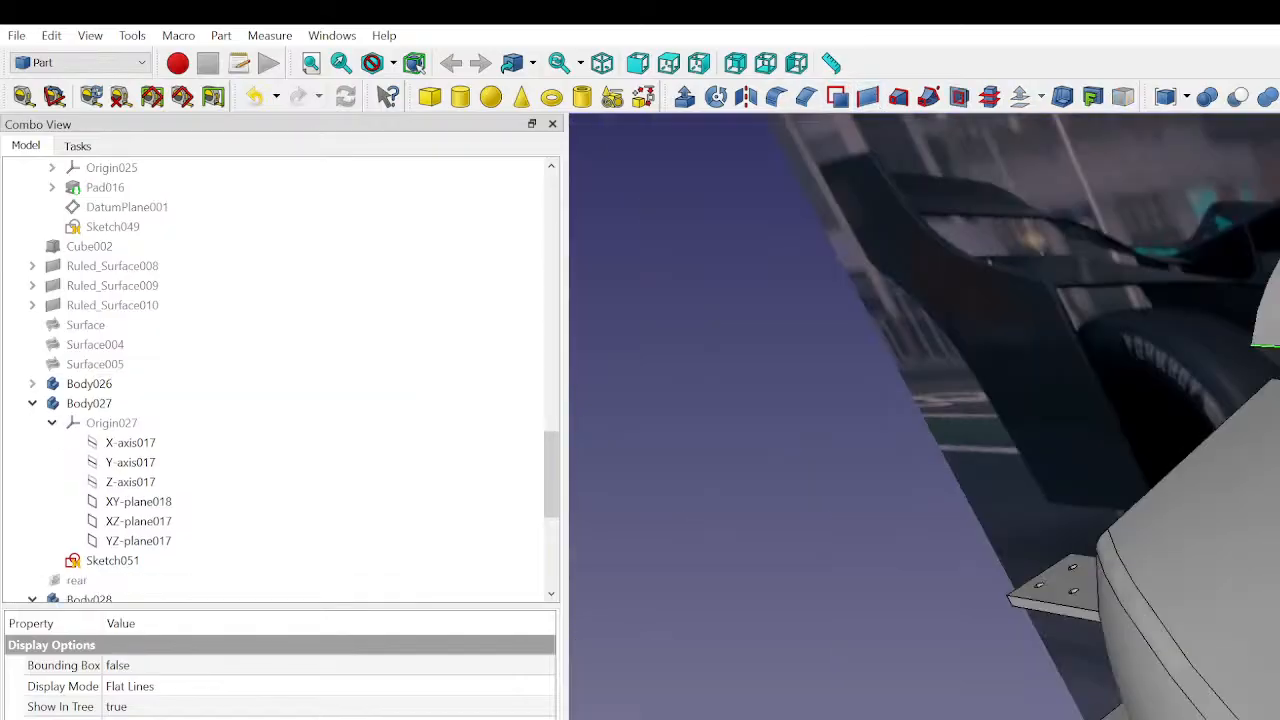
left_click(1272, 356)
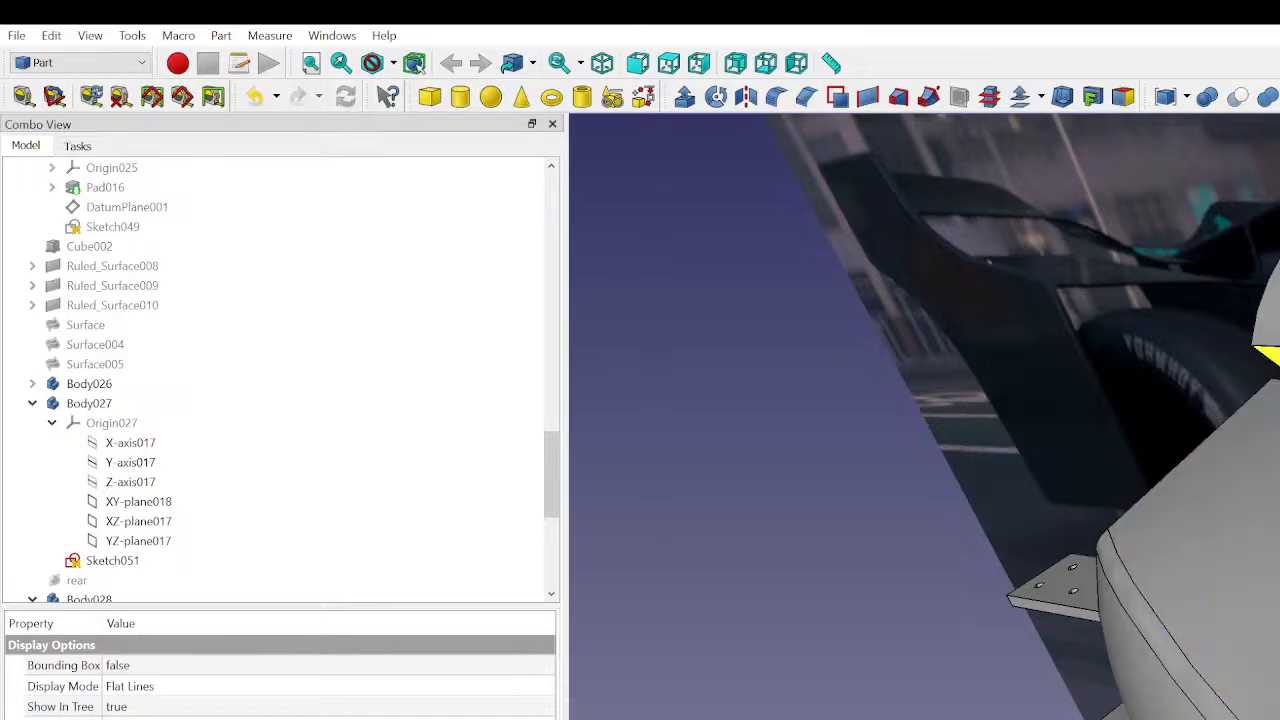
key("Delete")
- Select the Local_CS coordinate system of Body030 and switch to the Part Design workbench
scroll(171, 563, "down", 6)
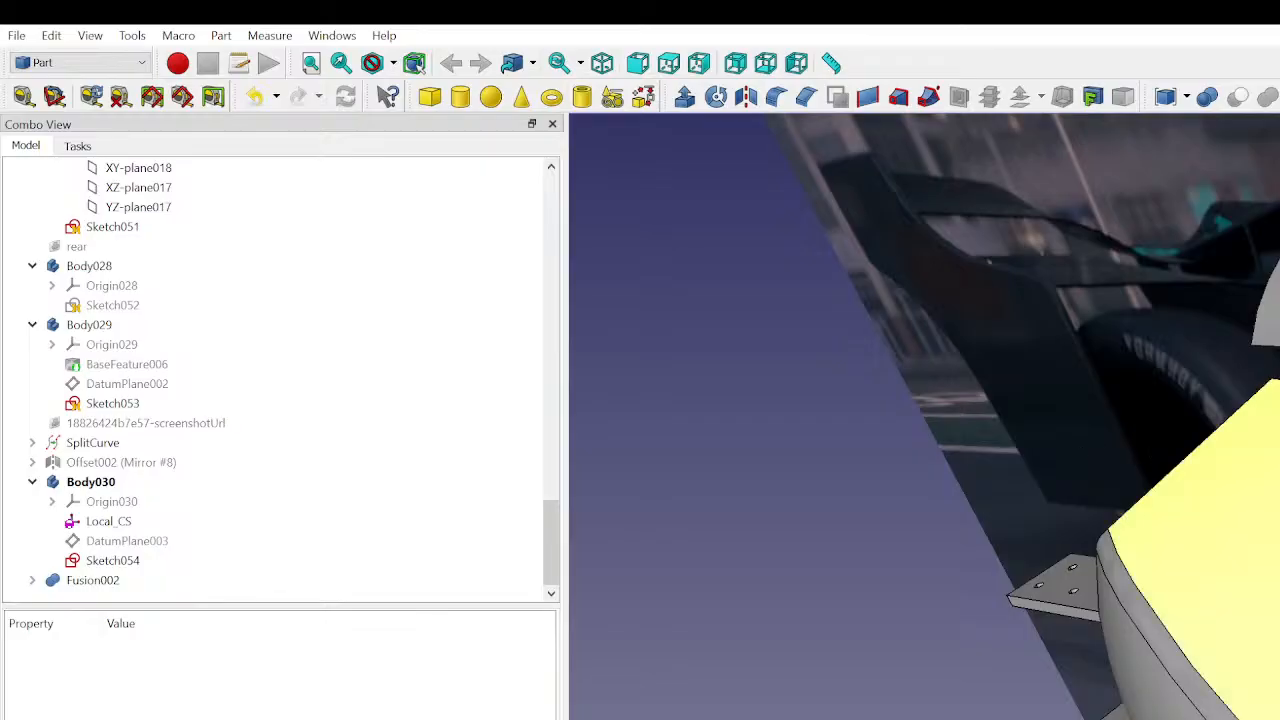
middle_click_drag(1180, 480, 1265, 510)
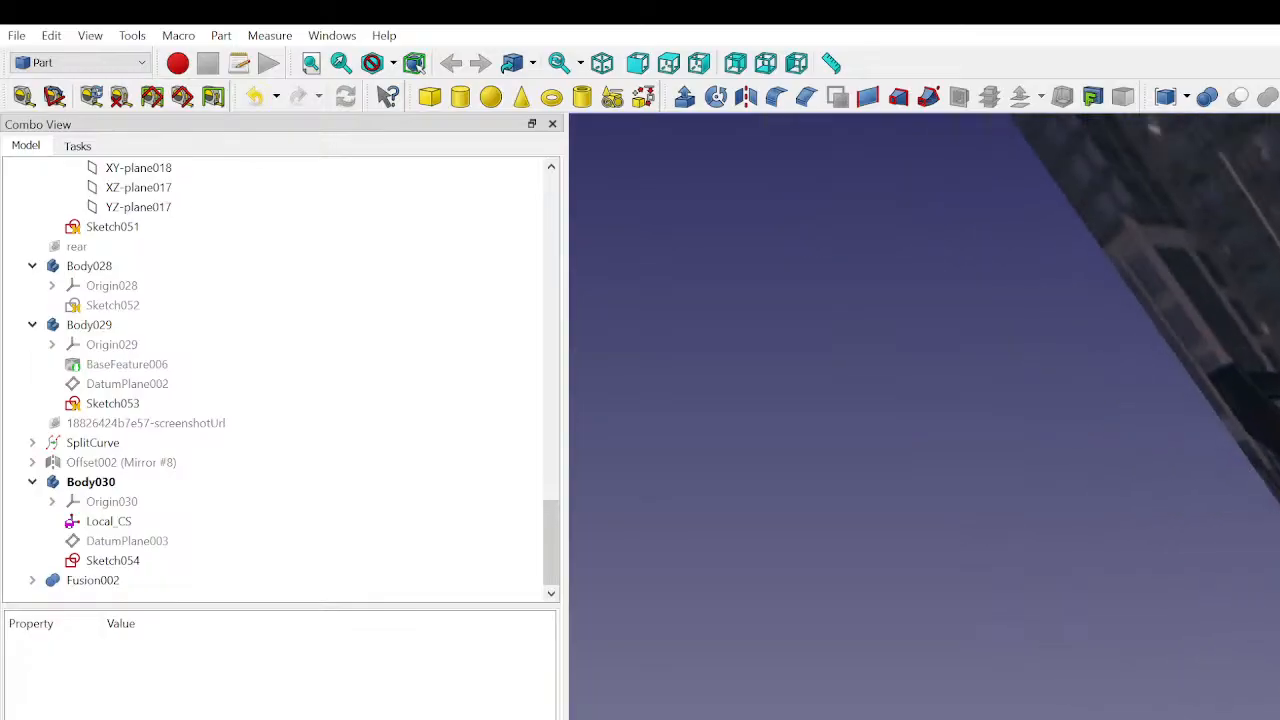
scroll(1200, 310, "down", 4)
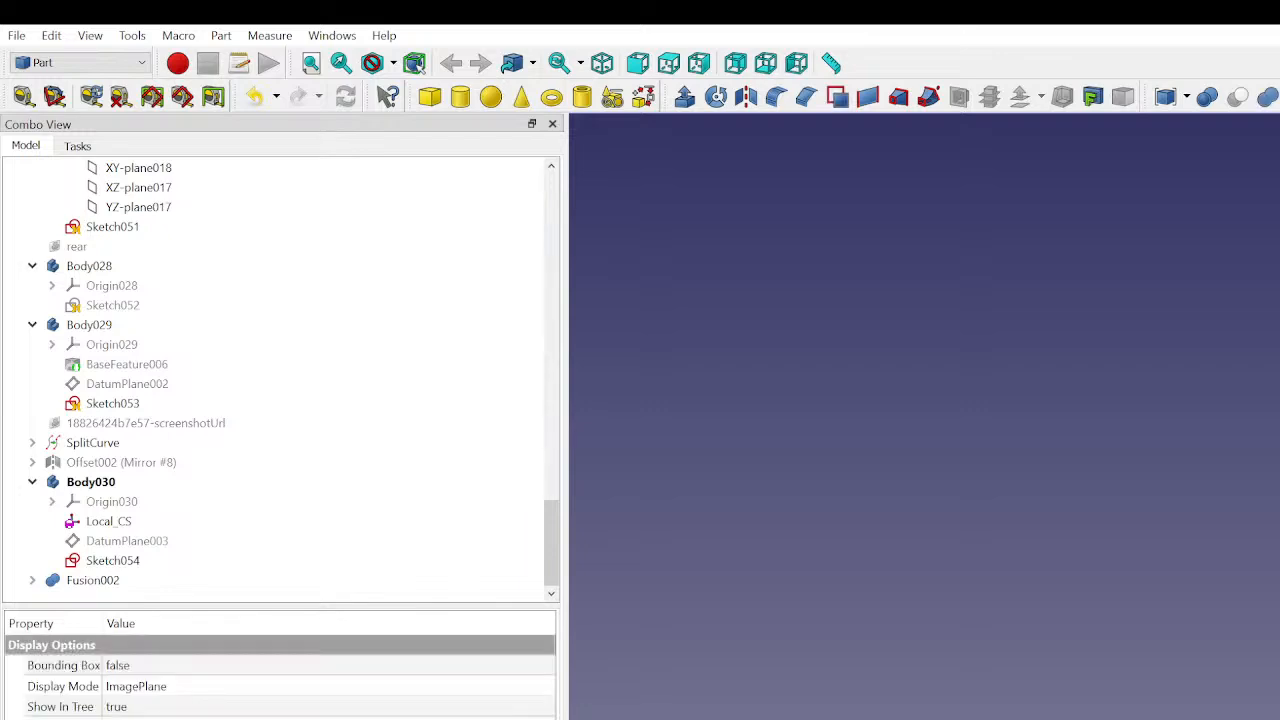
scroll(1026, 357, "up", 3)
key("1")
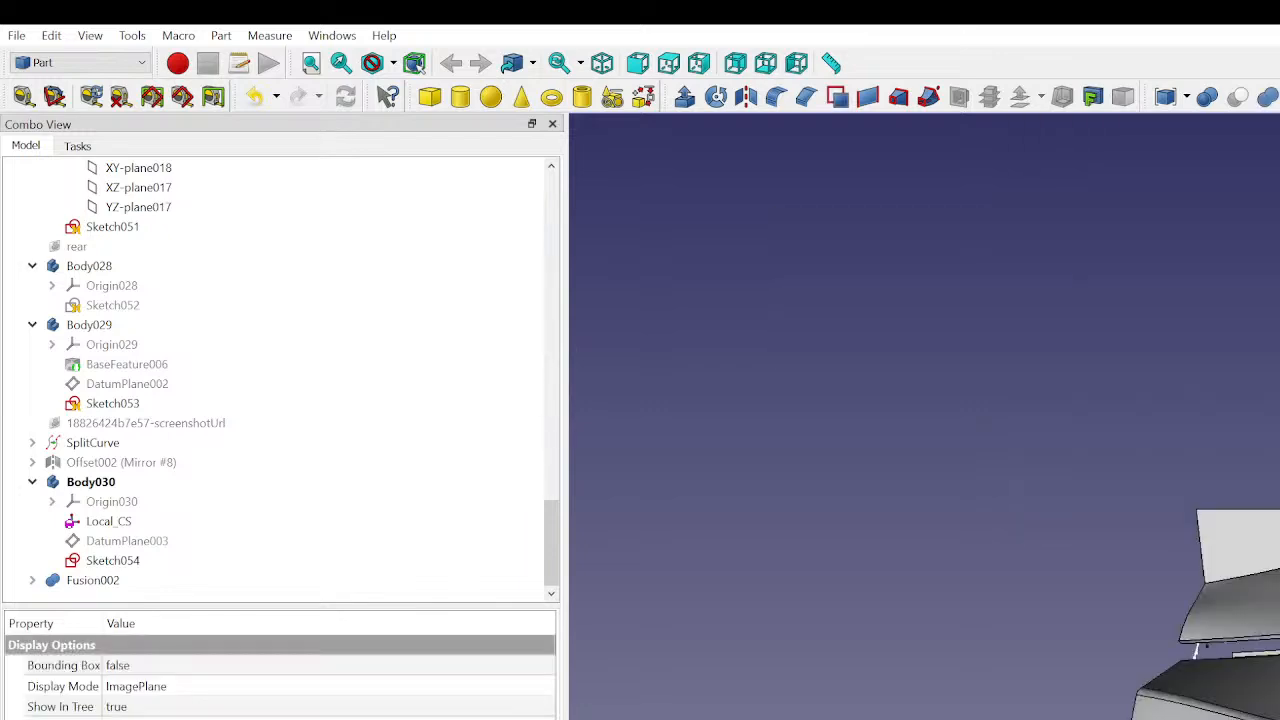
scroll(1205, 614, "down", 3)
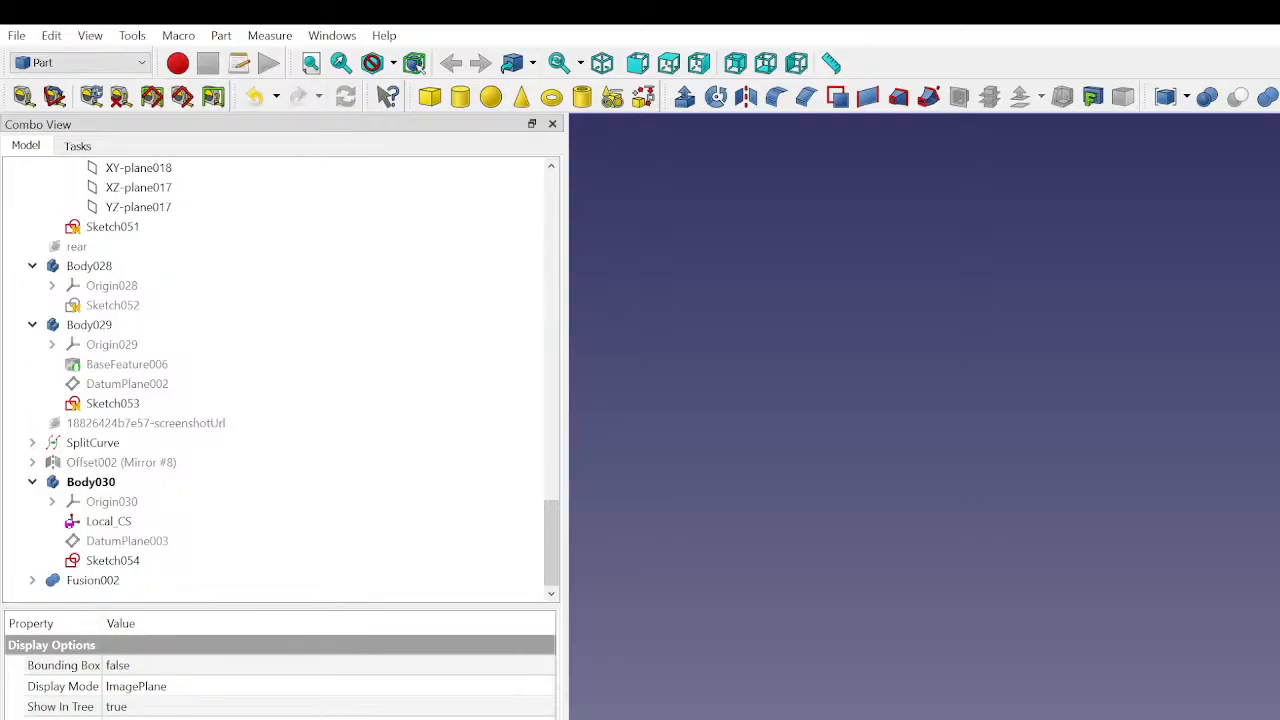
left_click(1120, 700)
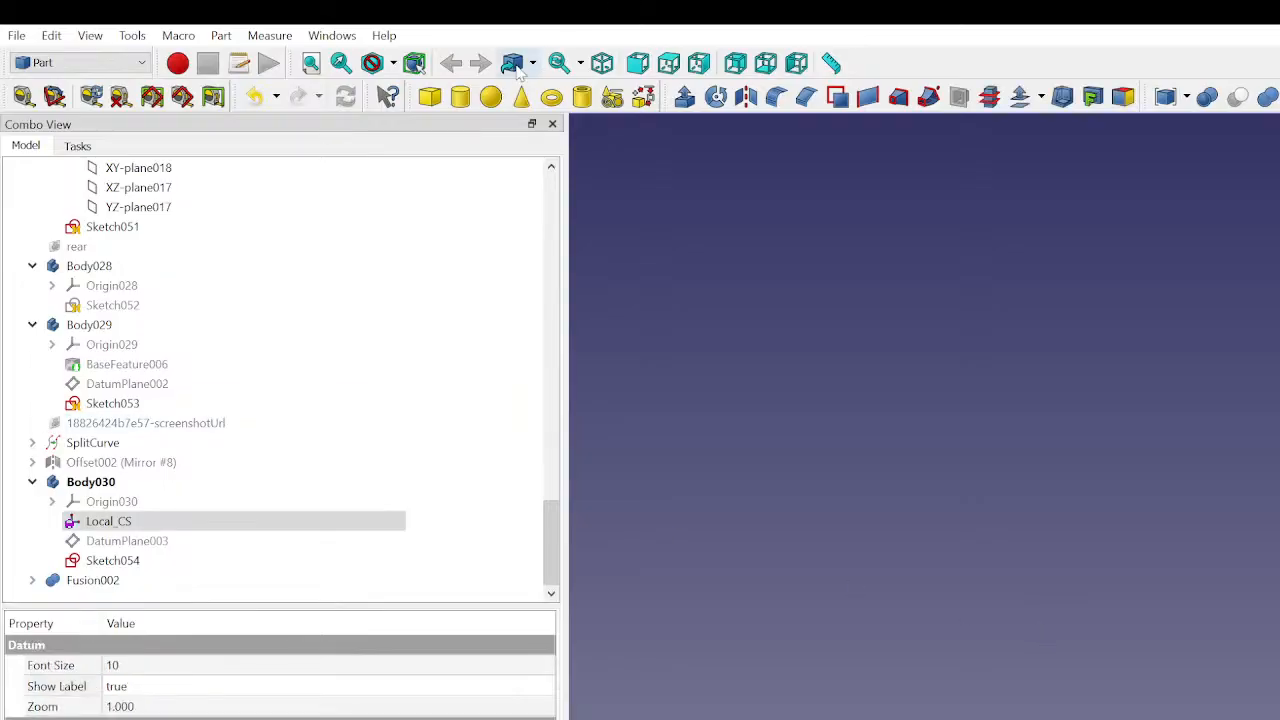
left_click(77, 200)
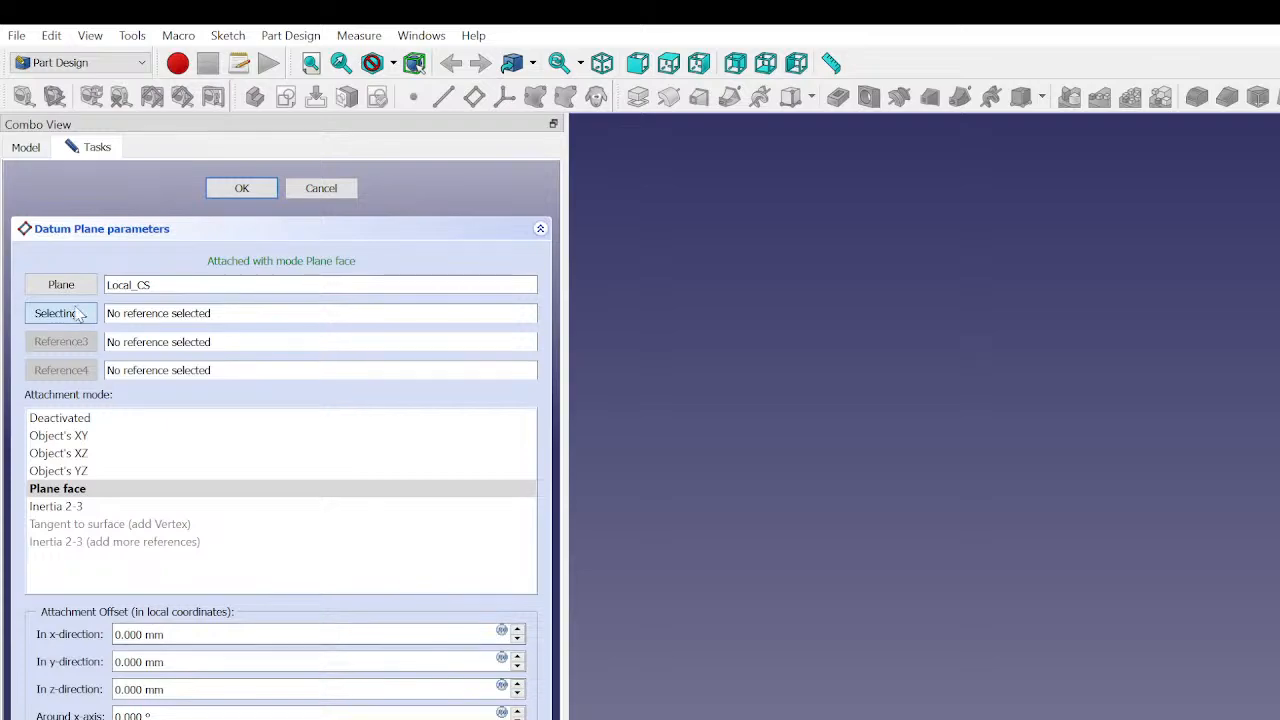
left_click(104, 474)
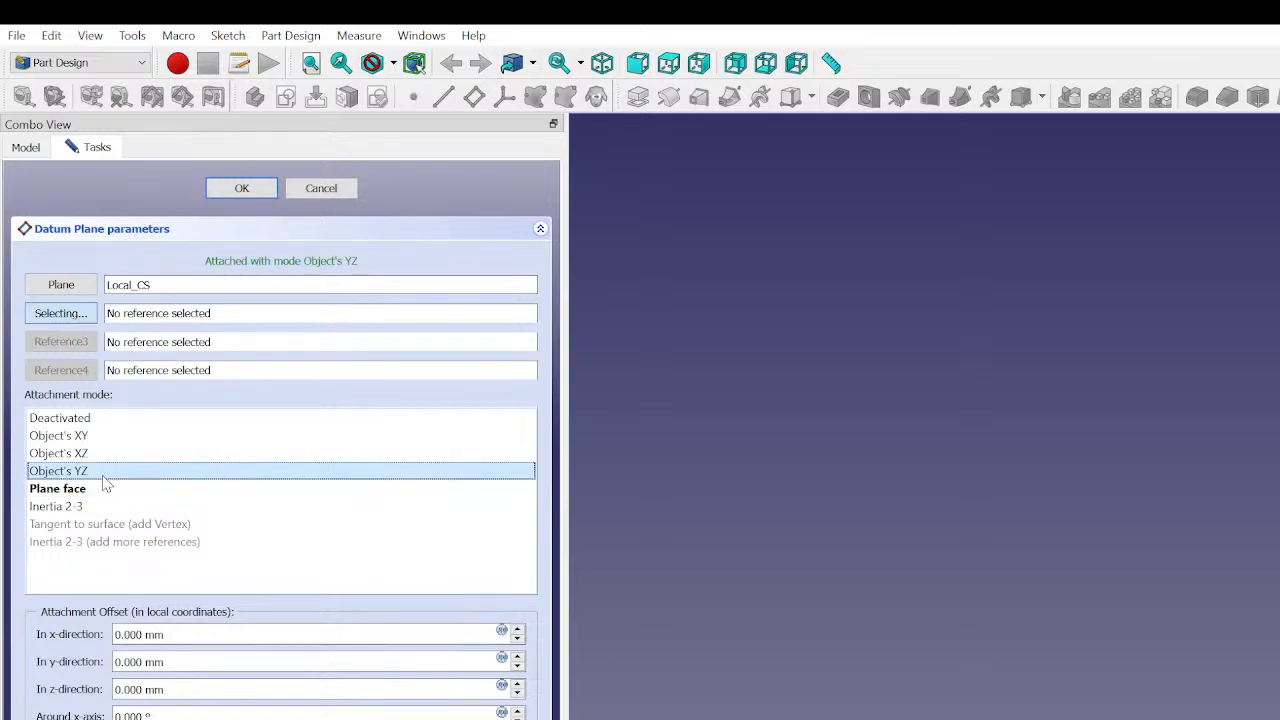
left_click(101, 461)
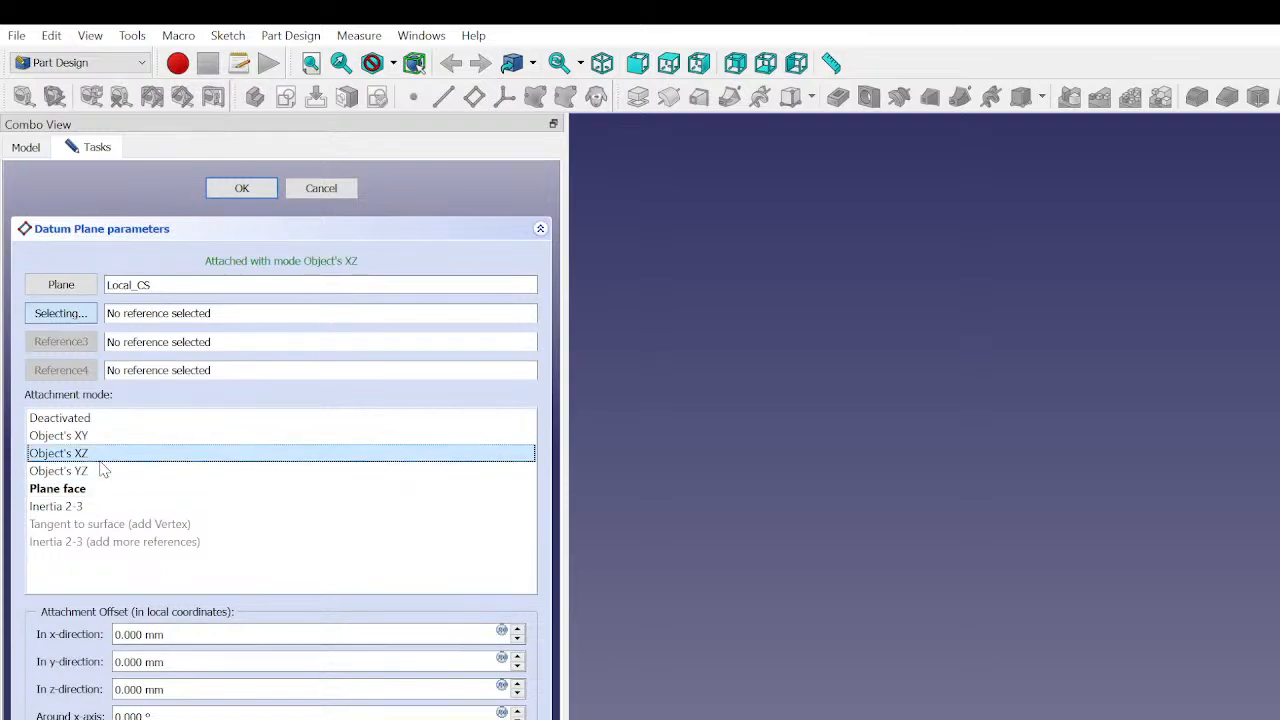
left_click(318, 188)
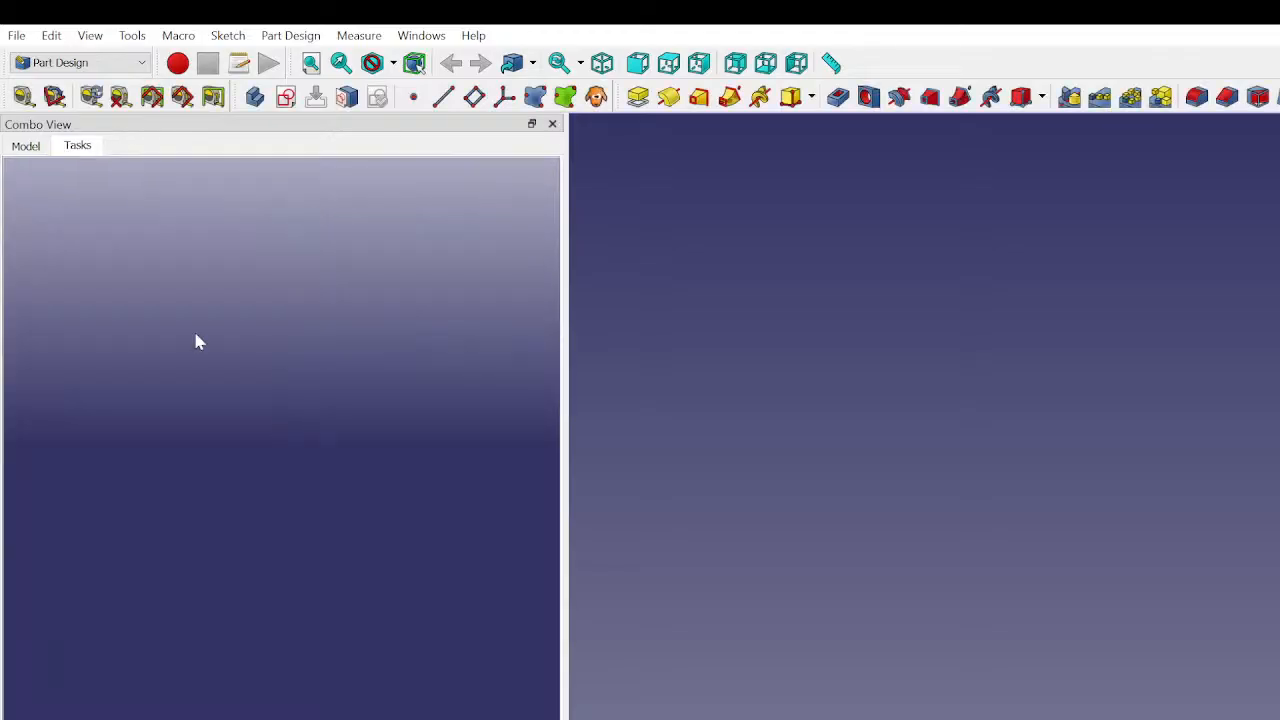
- Make DatumPlane003 in Body030 visible and check its position against the car body
left_click(26, 146)
left_click(112, 560)
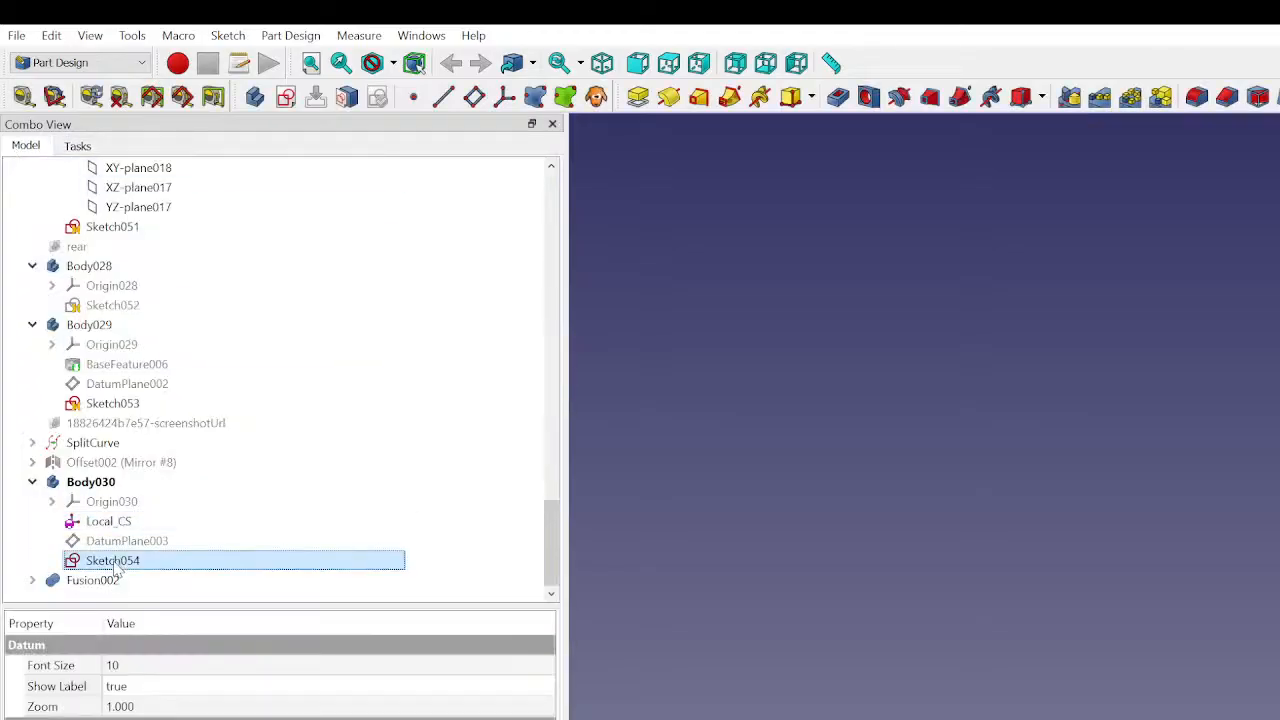
left_click(118, 540)
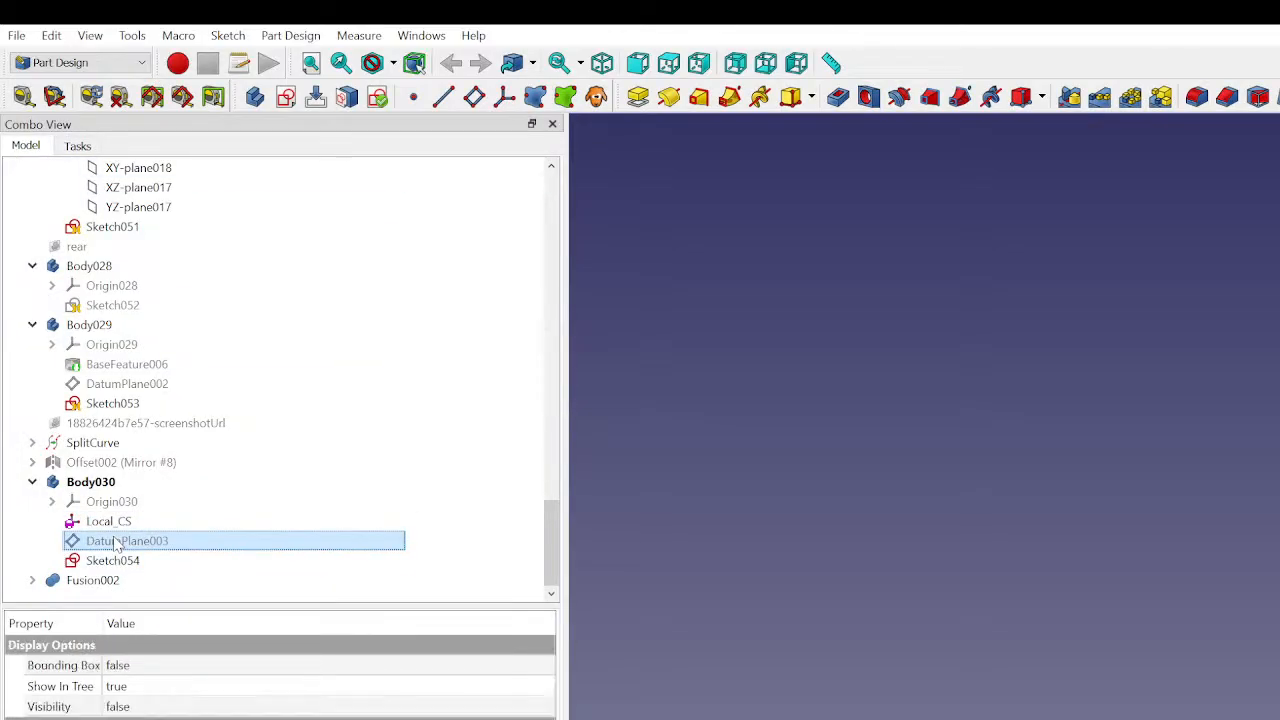
left_click(1160, 716)
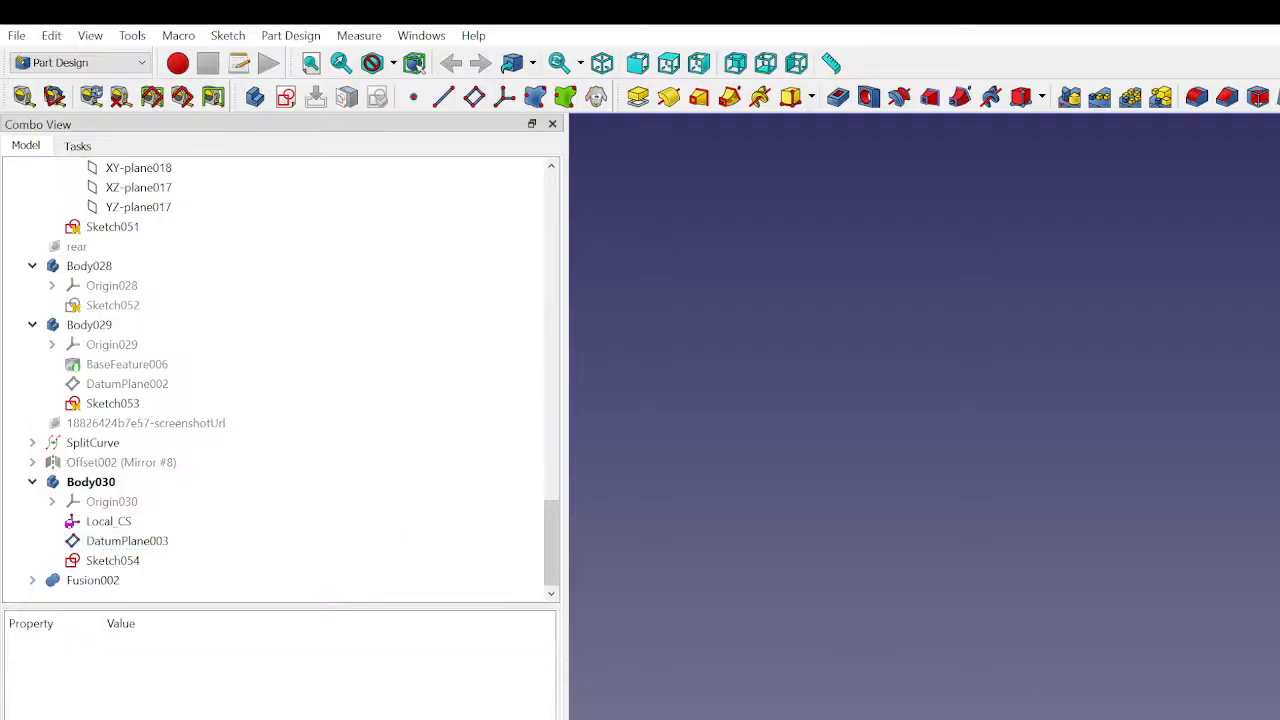
scroll(1265, 700, "up", 2)
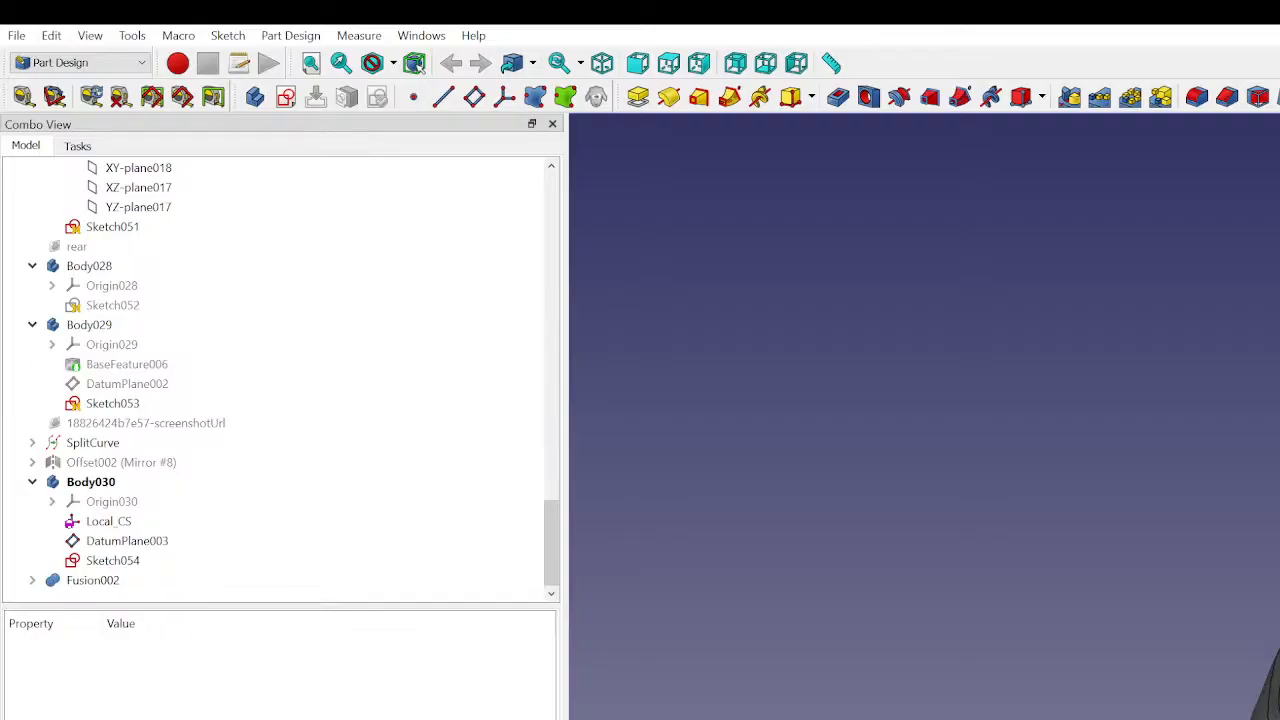
left_click(127, 541)
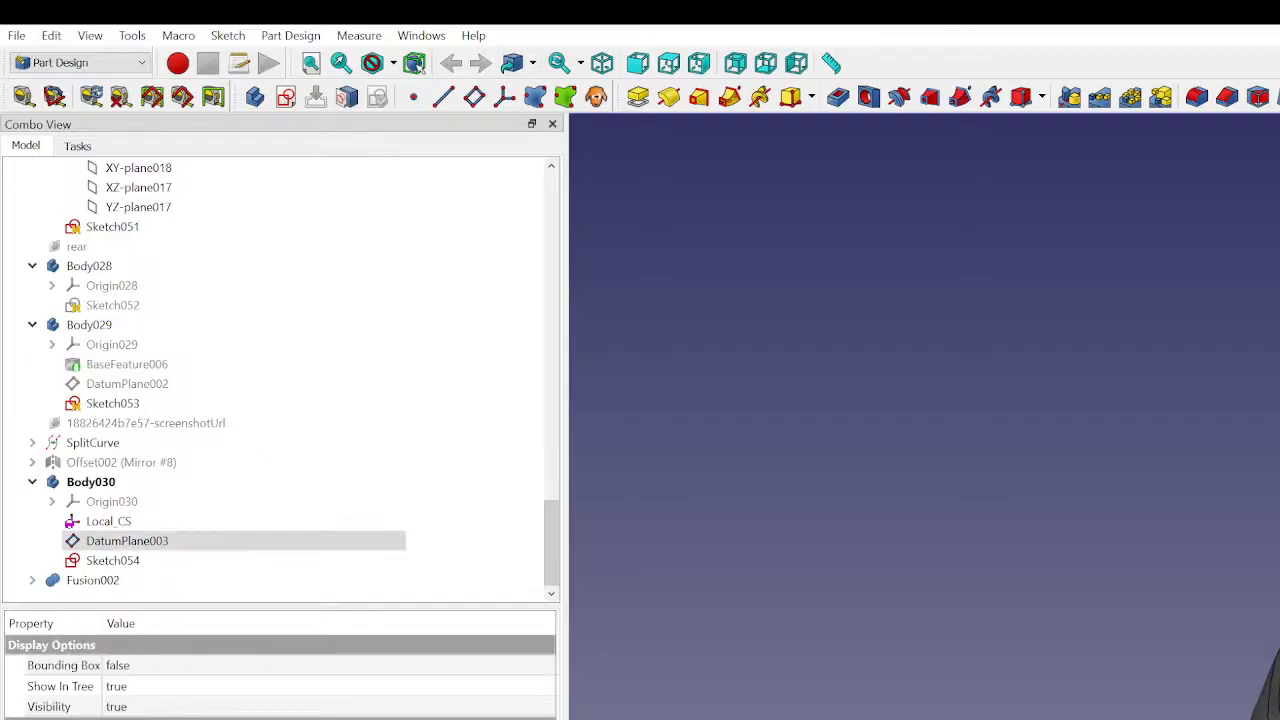
key("Escape")
left_click(127, 541)
key("Escape")
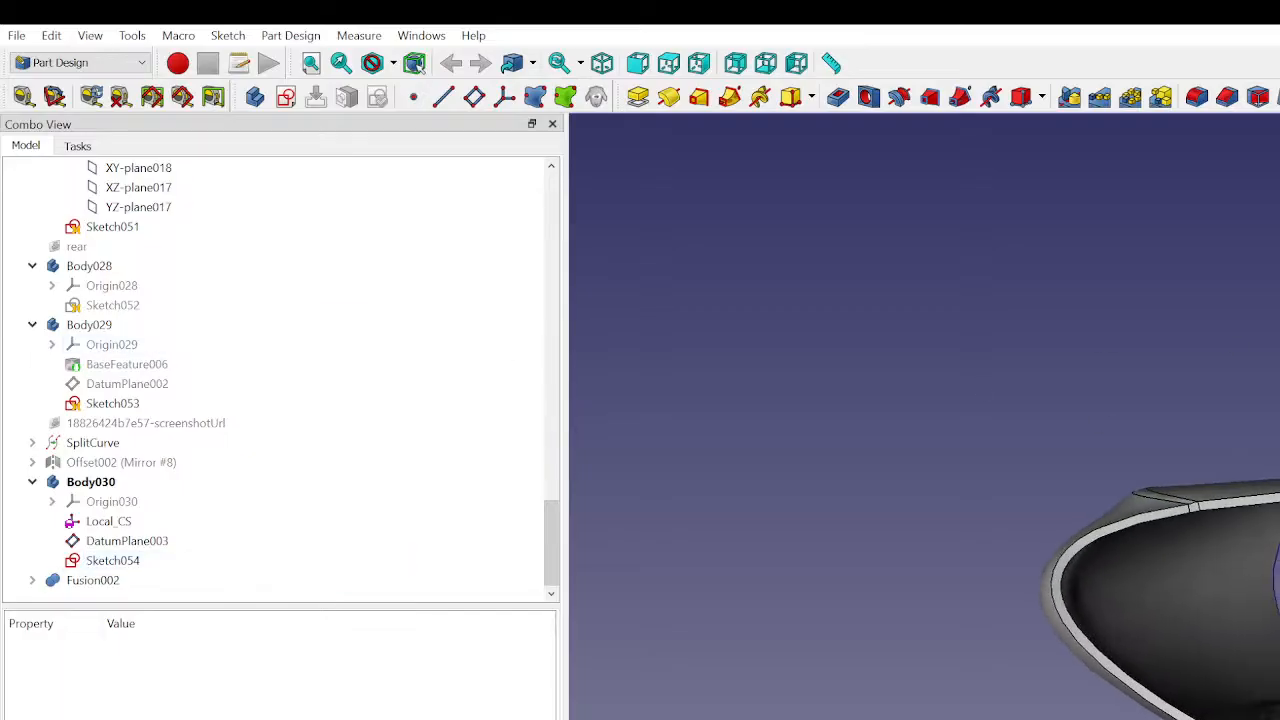
- Create a datum plane in Body030 attached to Local_CS with the Object's YZ mode and zero offsets
left_click(108, 521)
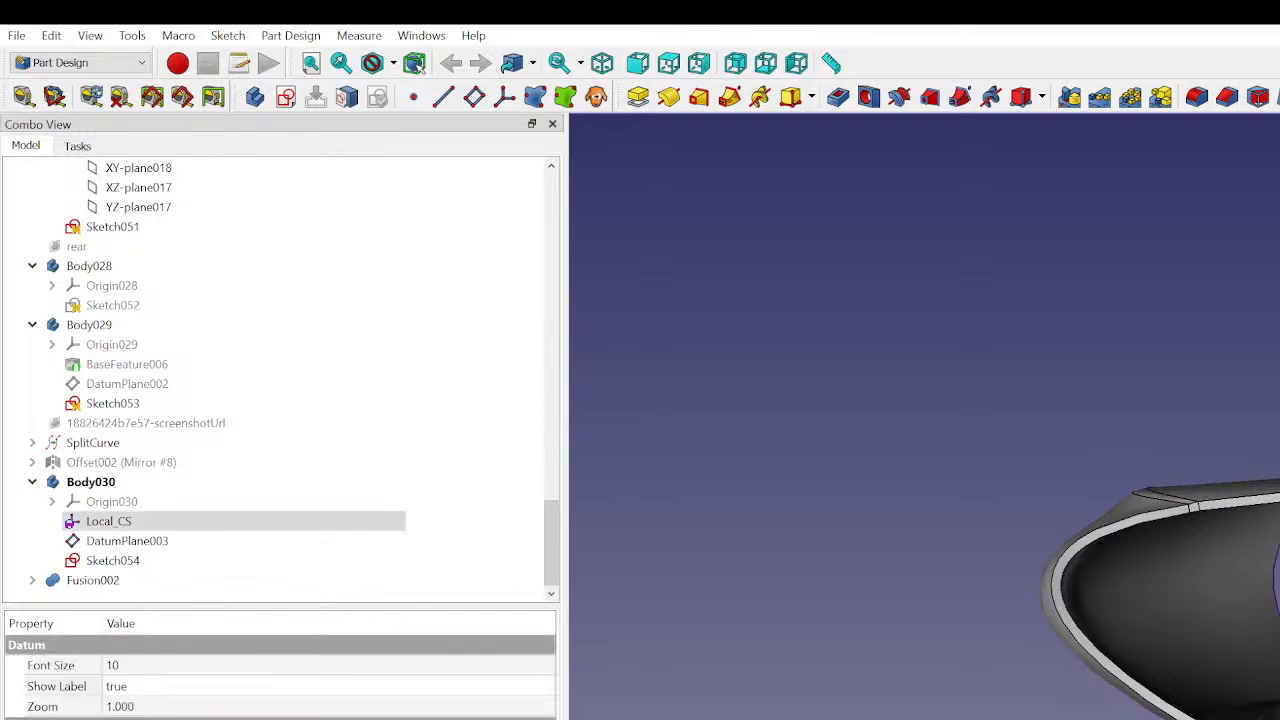
left_click(474, 96)
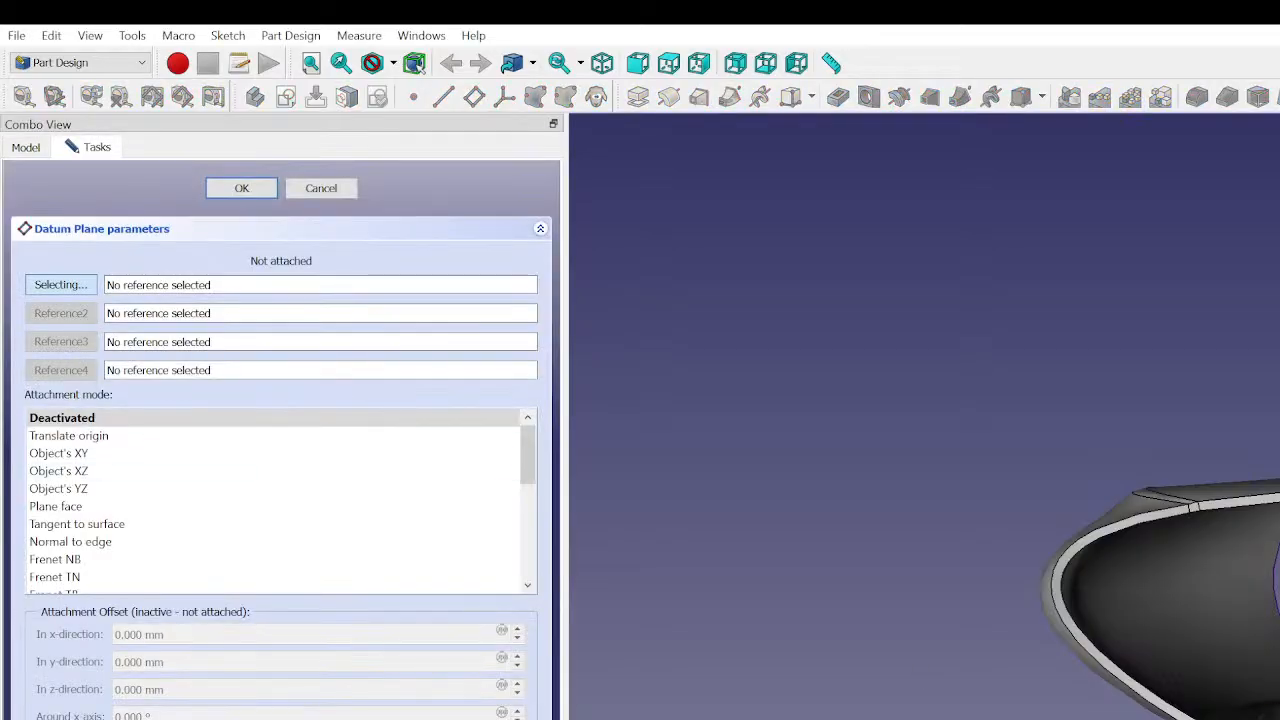
middle_click_drag(1200, 560, 1215, 465)
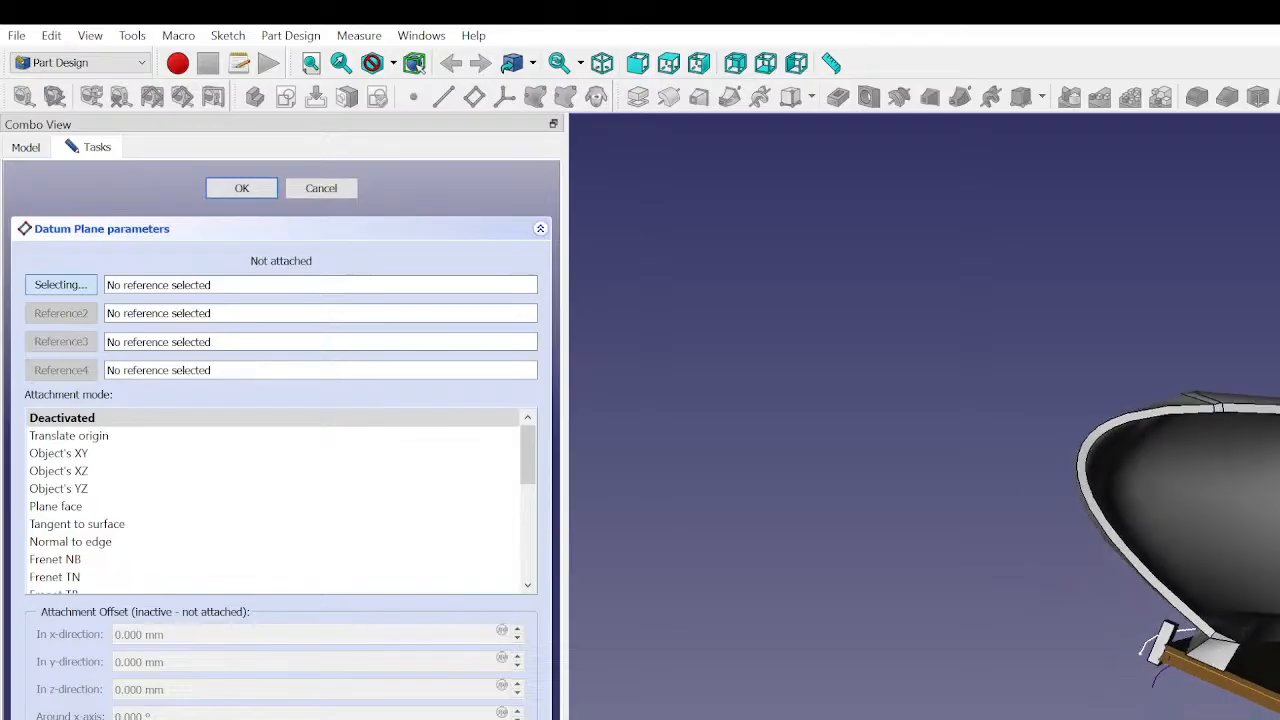
left_click(1268, 700)
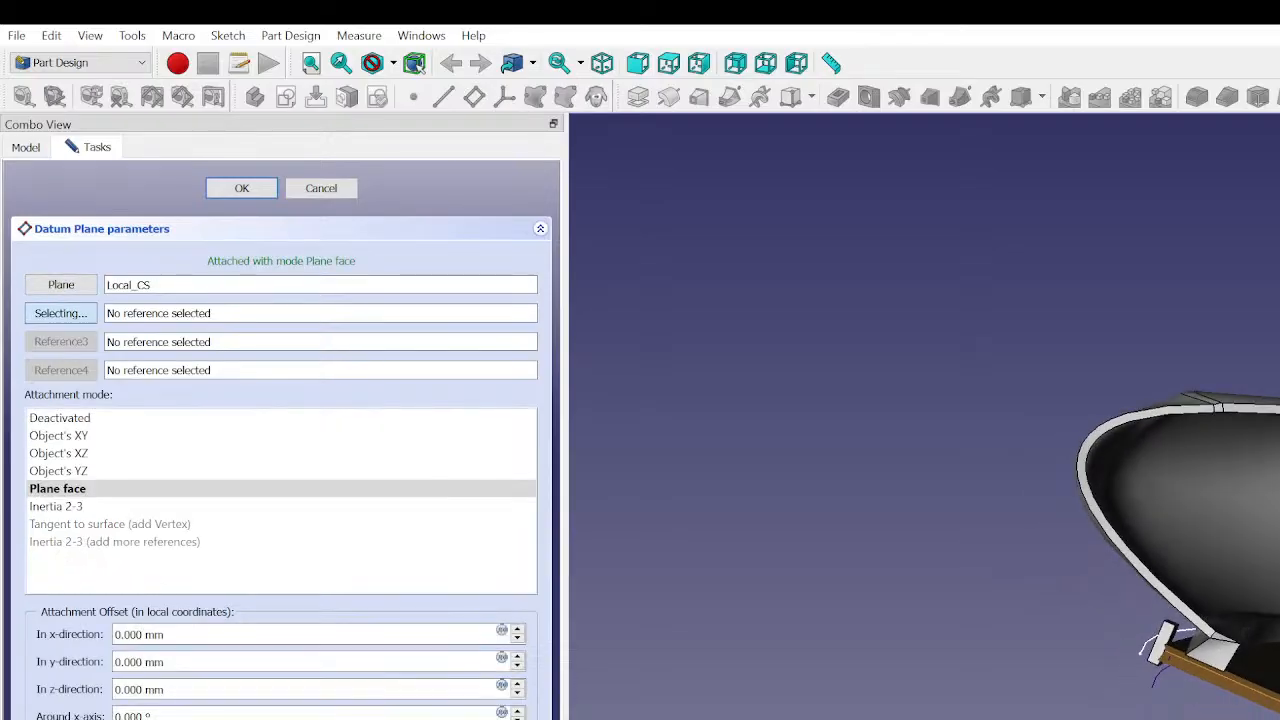
left_click(151, 455)
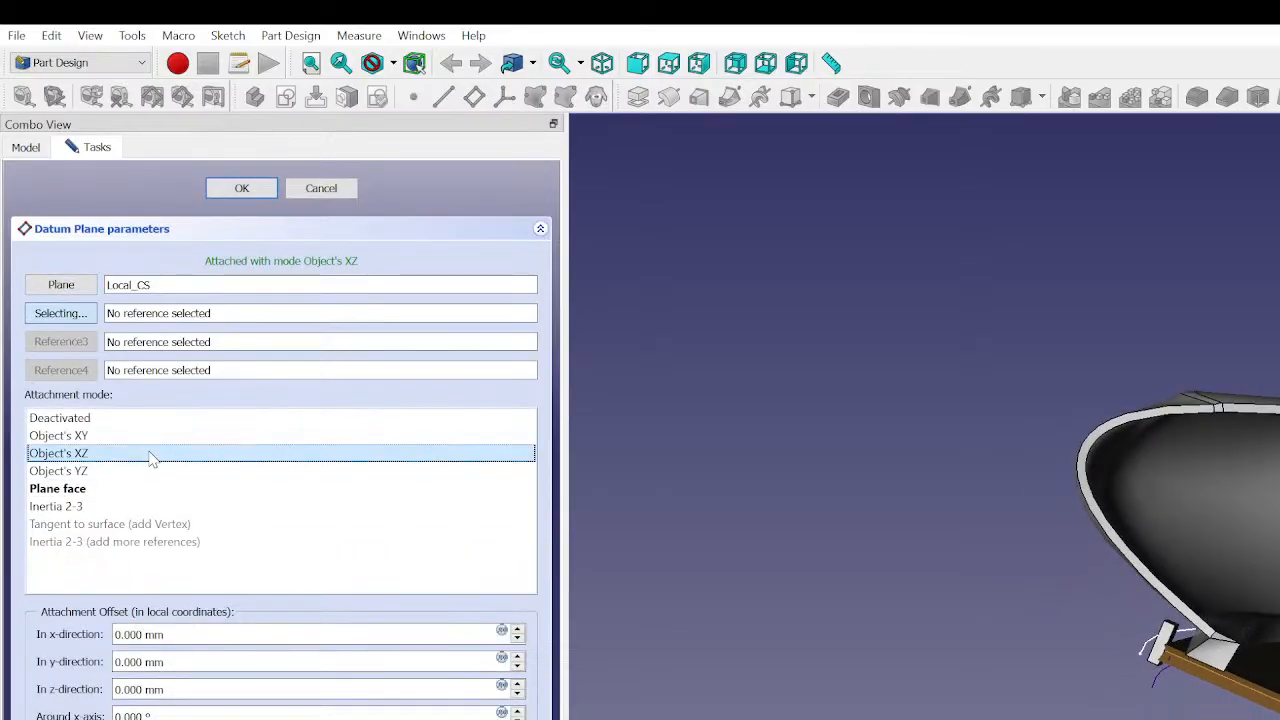
left_click(143, 472)
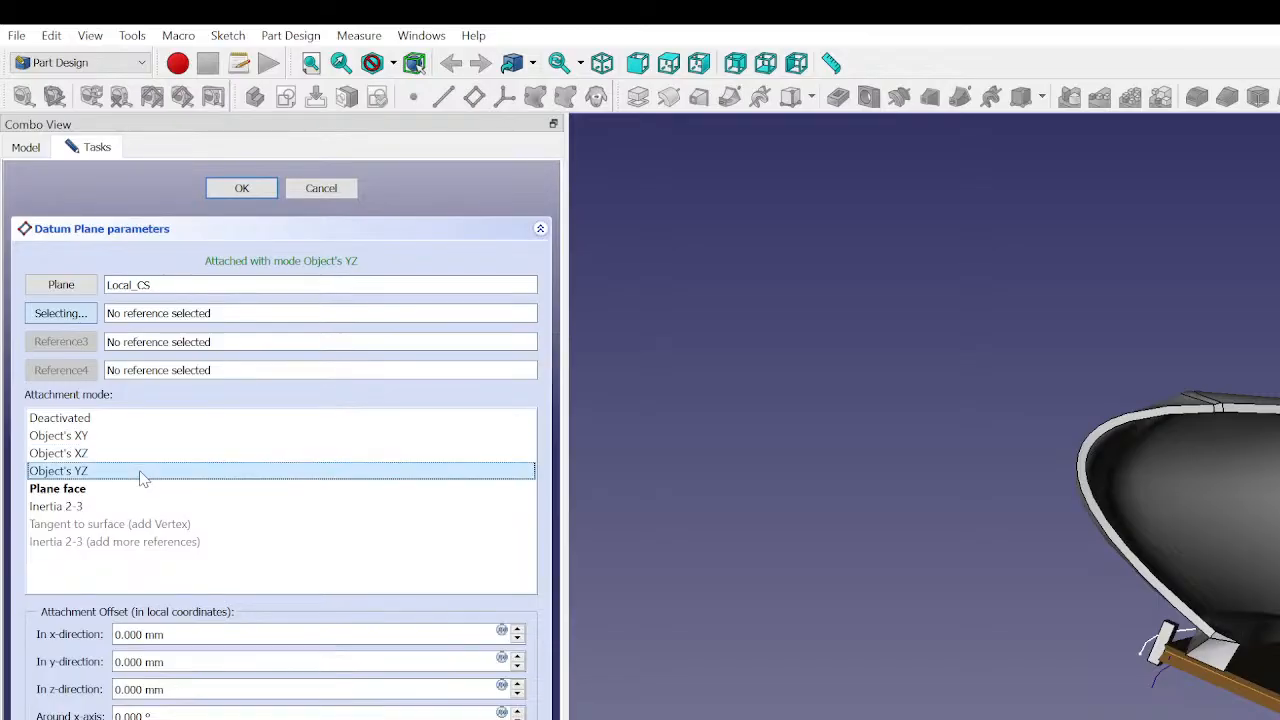
left_click(239, 190)
scroll(150, 565, "down", 1)
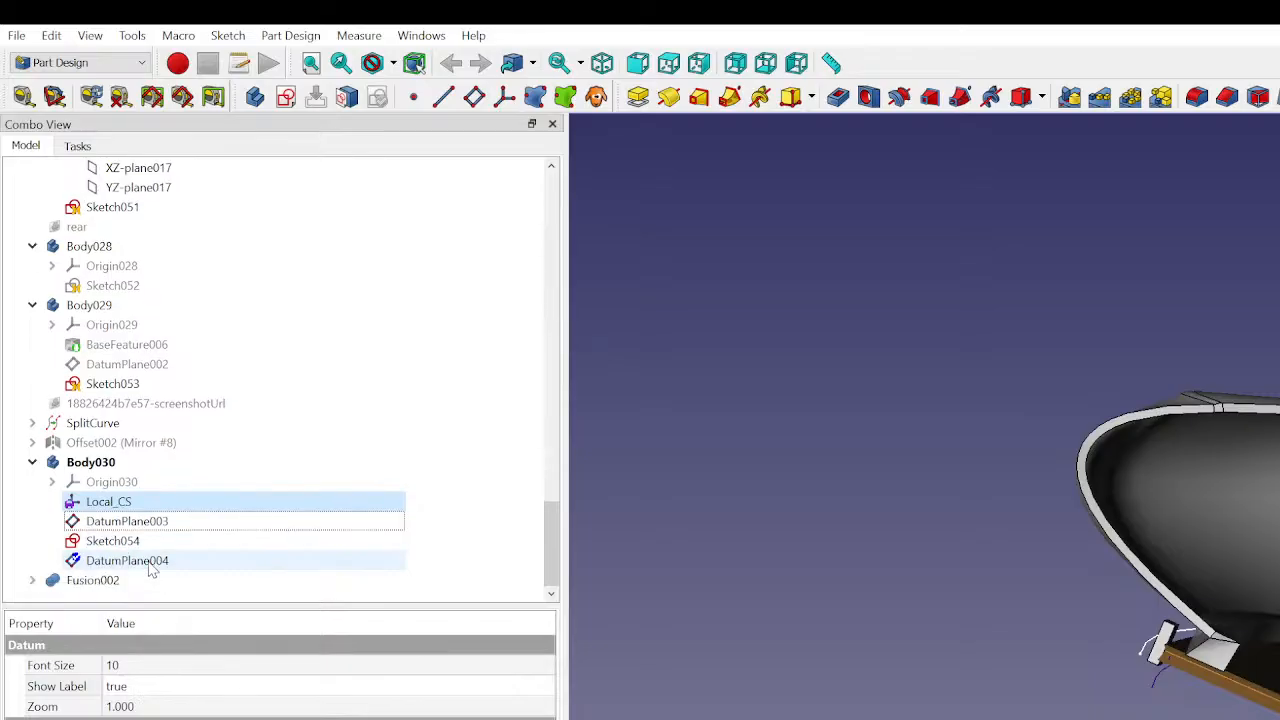
left_click(168, 562)
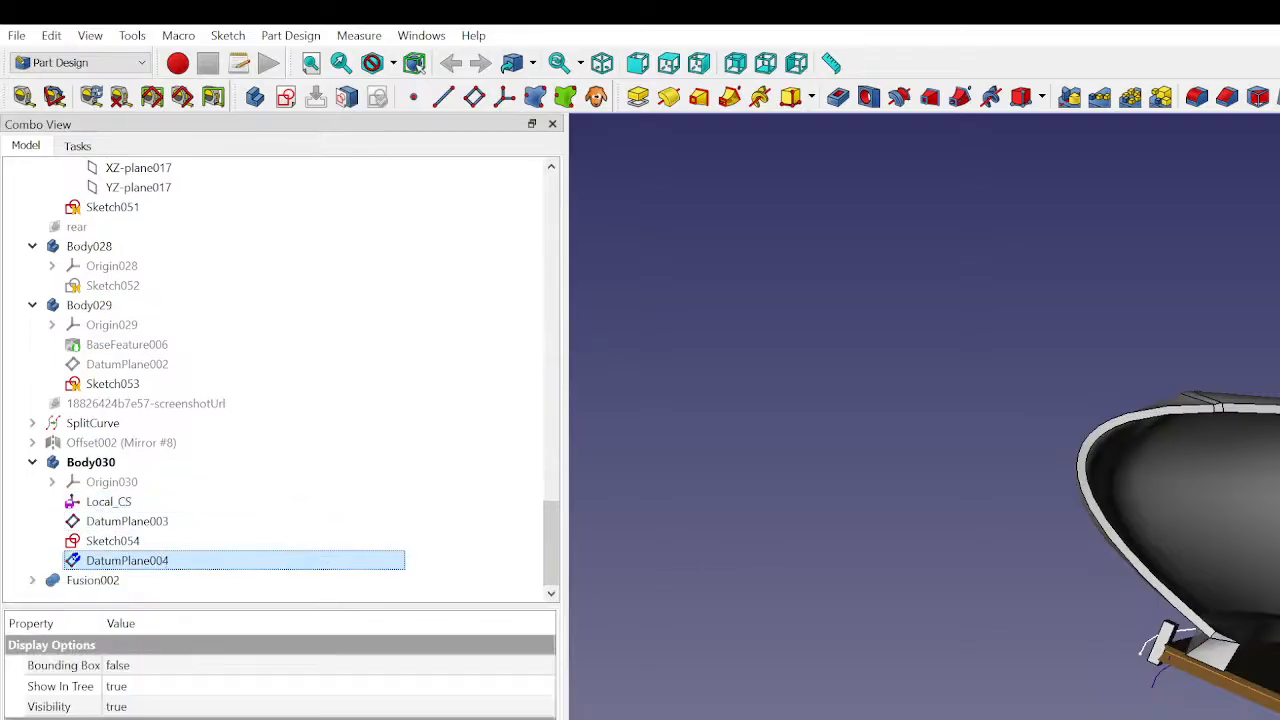
left_click(91, 462)
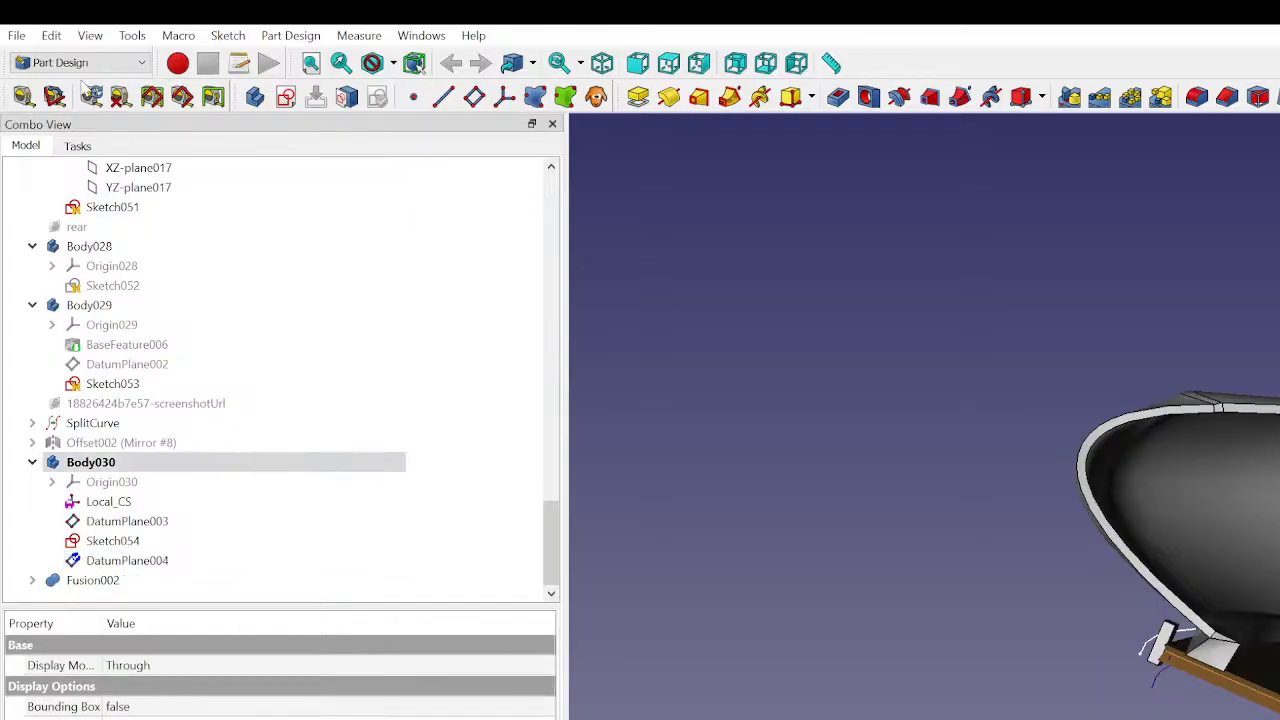
left_click(287, 99)
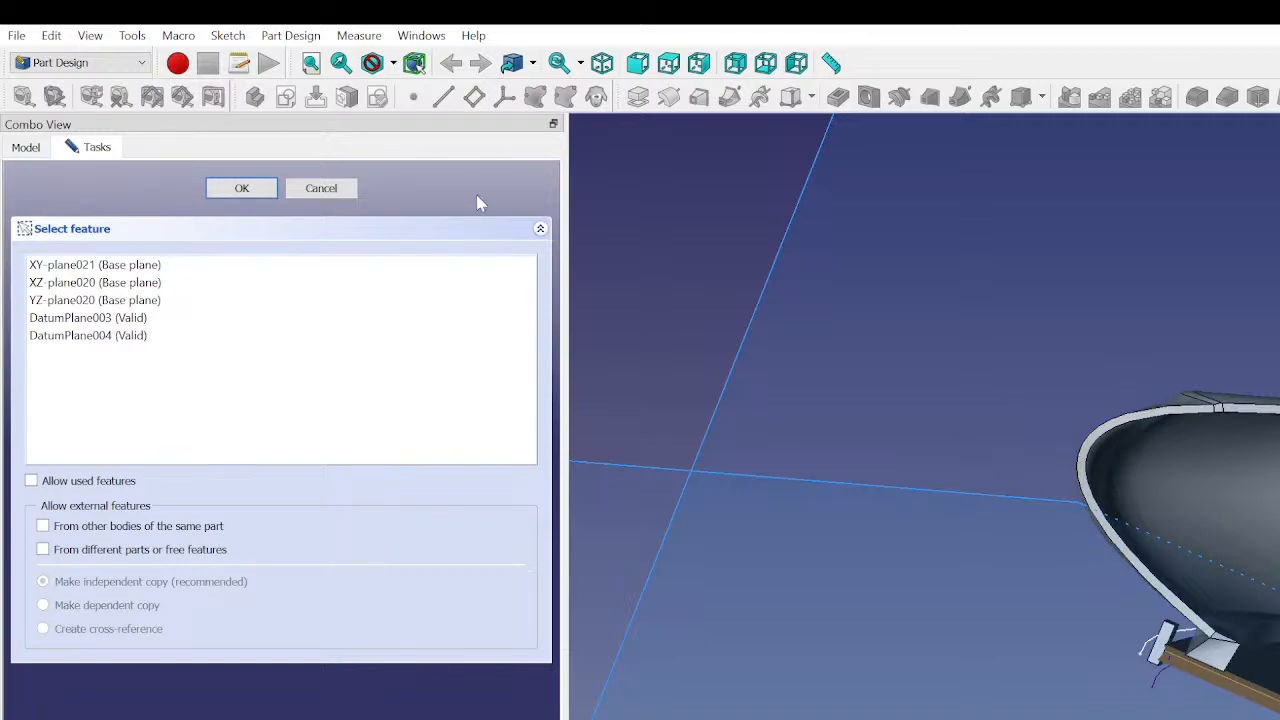
left_click(321, 190)
- Create a sketch on DatumPlane004 in Body030 and draw a rectangle in it
left_click(165, 561)
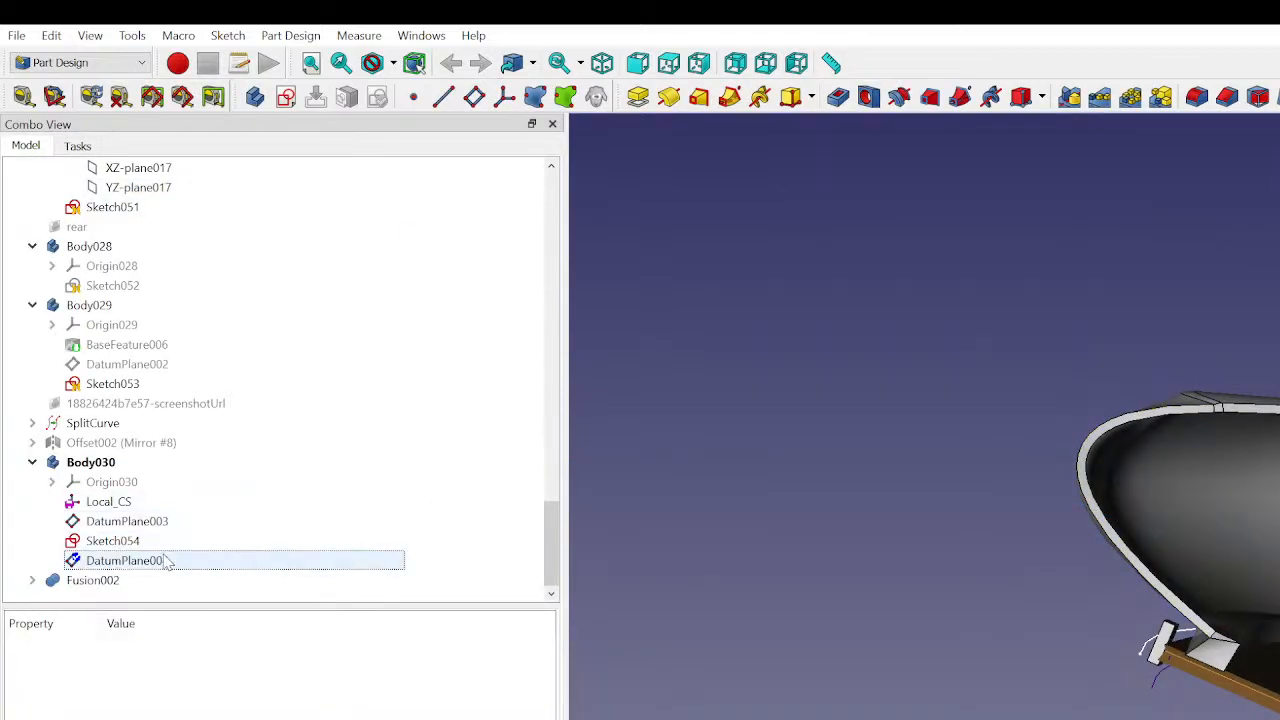
left_click(152, 541)
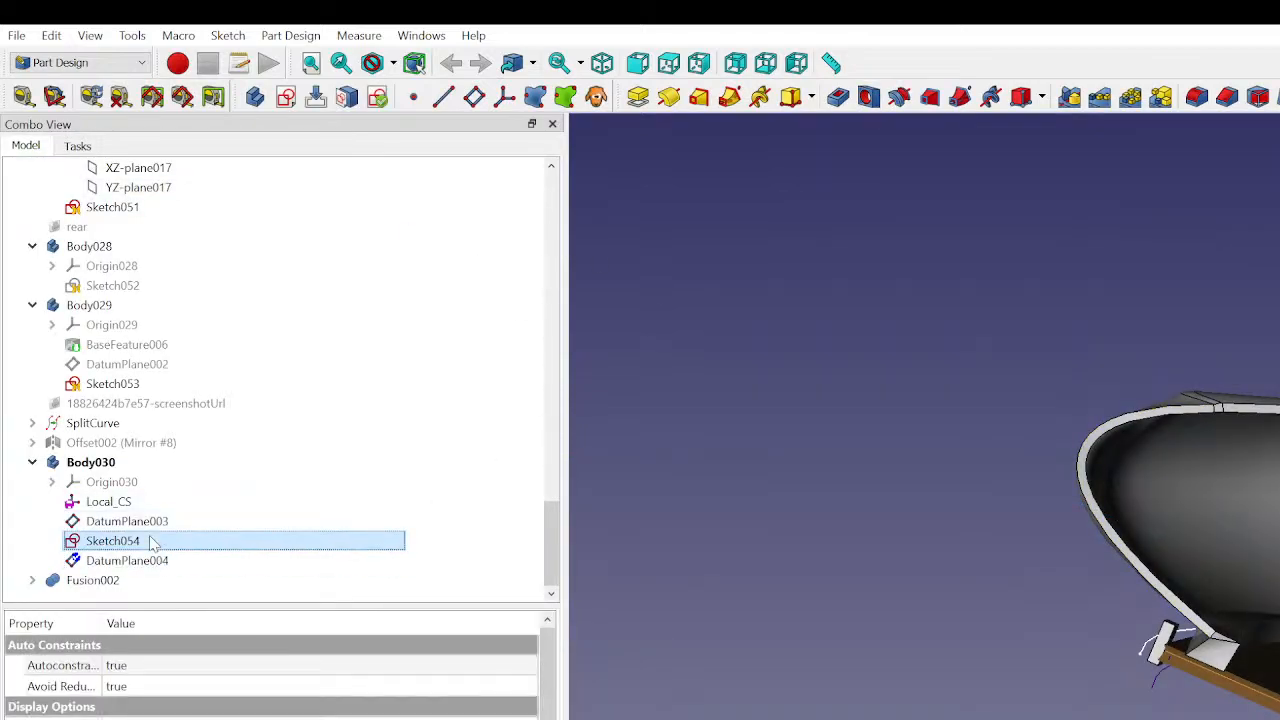
left_click(736, 372)
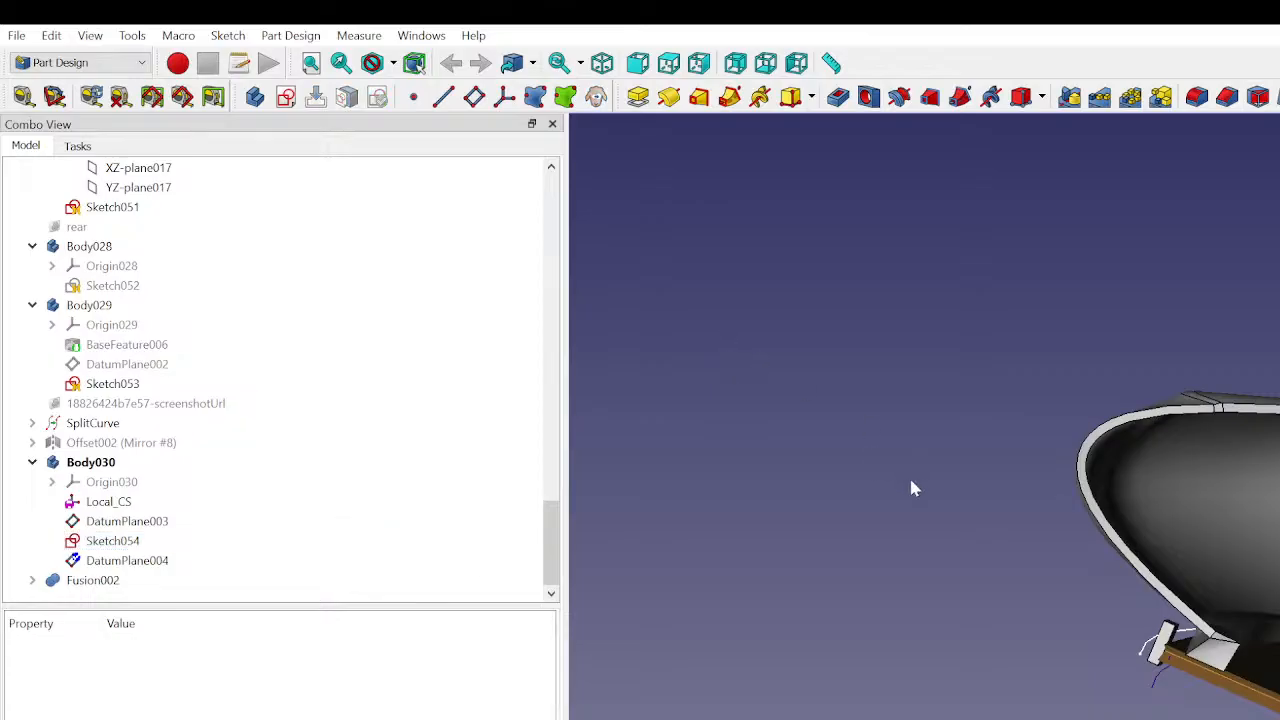
left_click(157, 562)
left_click(292, 99)
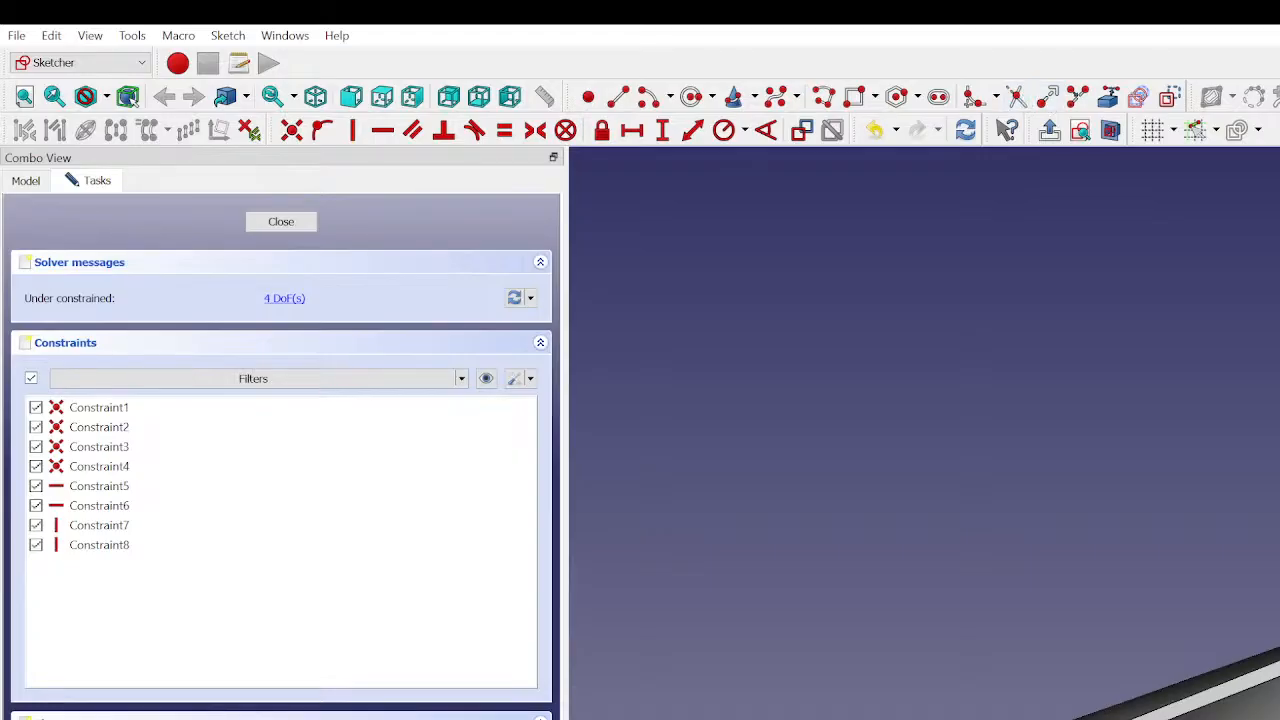
- Delete two adjacent sides of the rectangle and join the open ends of the remaining two sides with an arc
key("Delete")
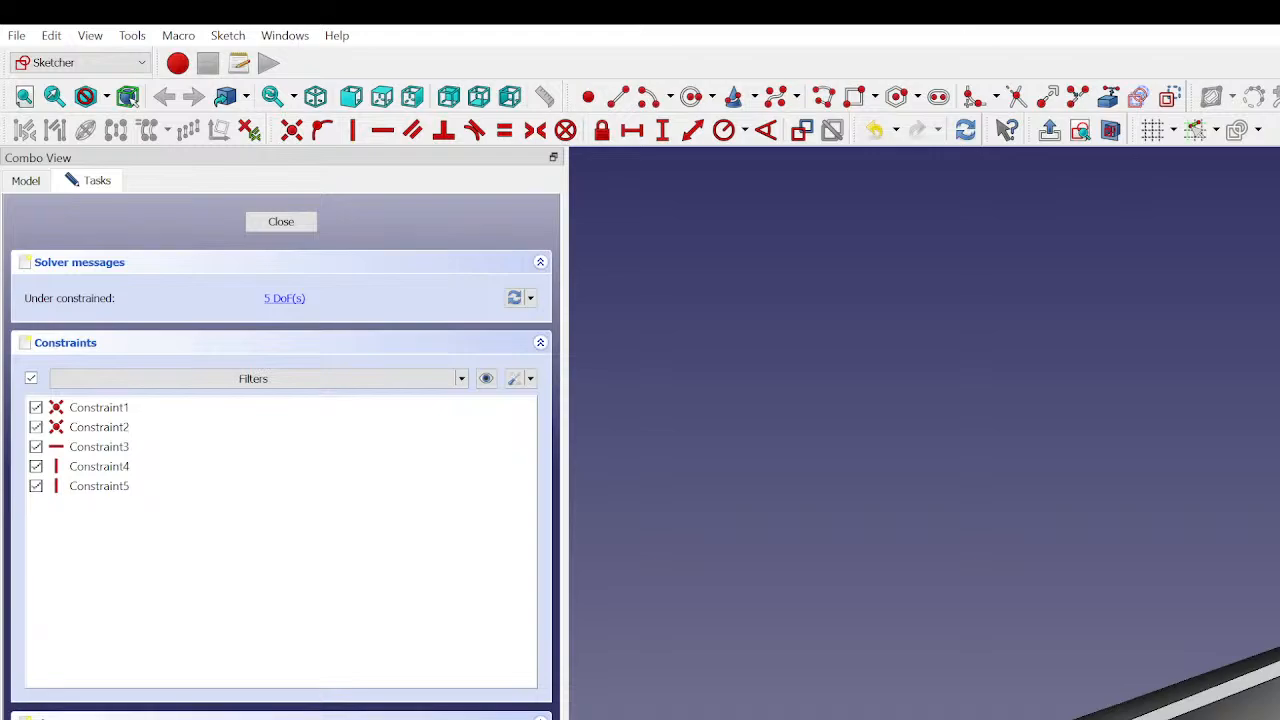
key("Delete")
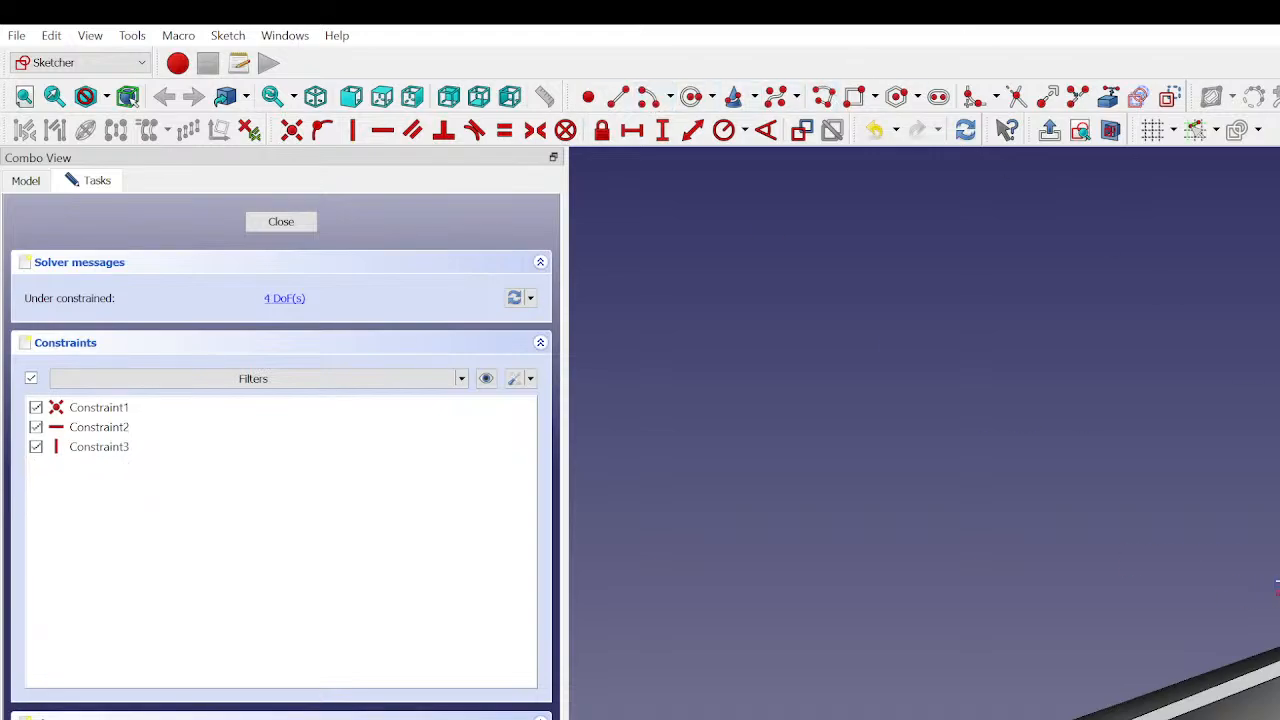
left_click(692, 95)
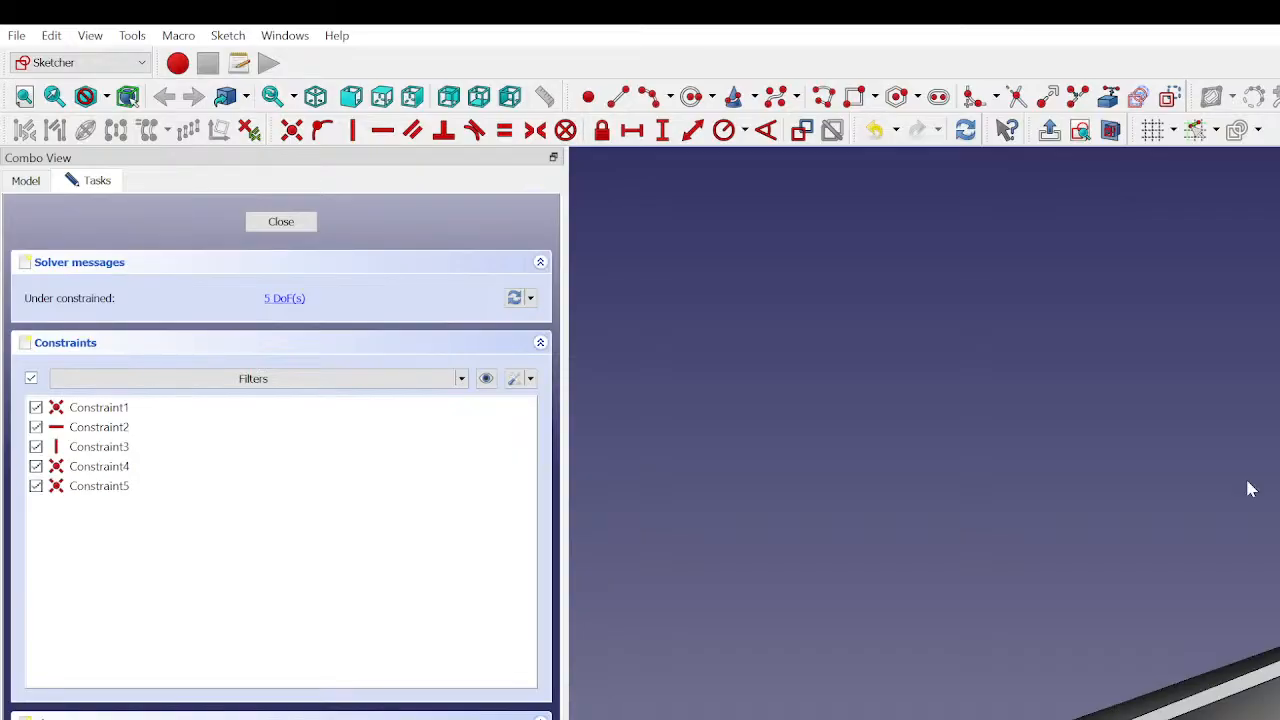
scroll(1270, 612, "up", 3)
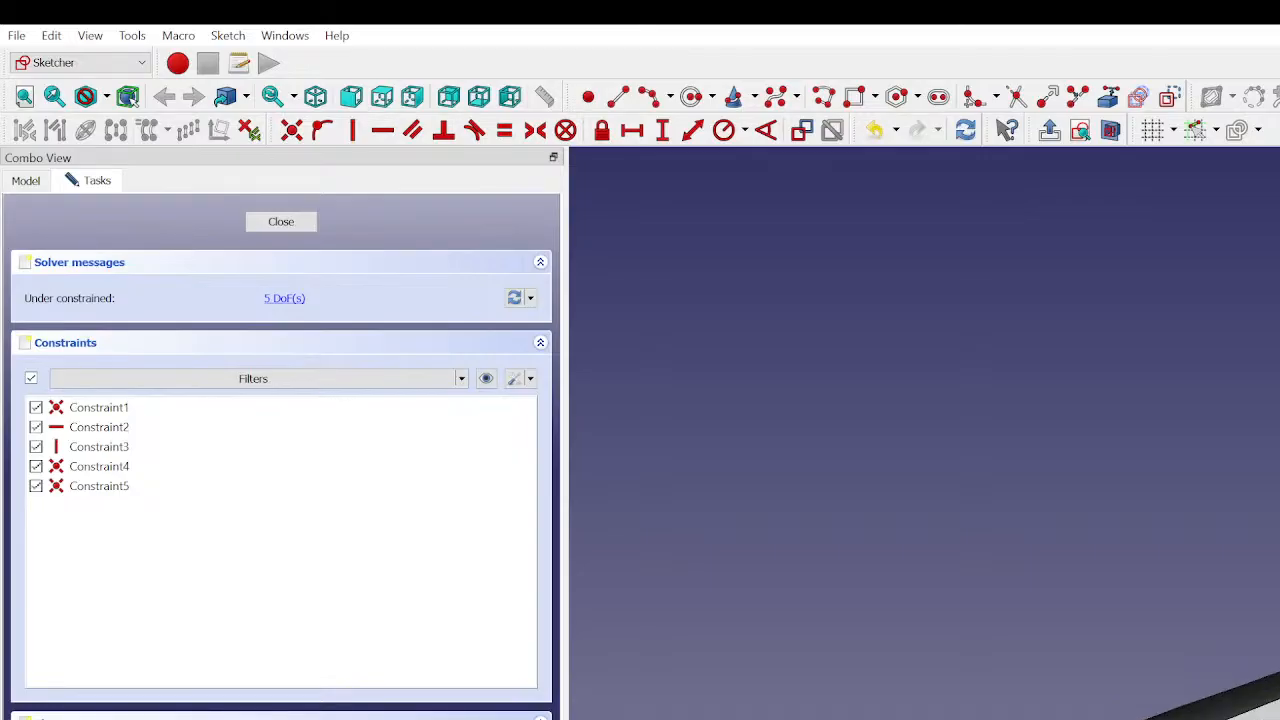
key("Escape")
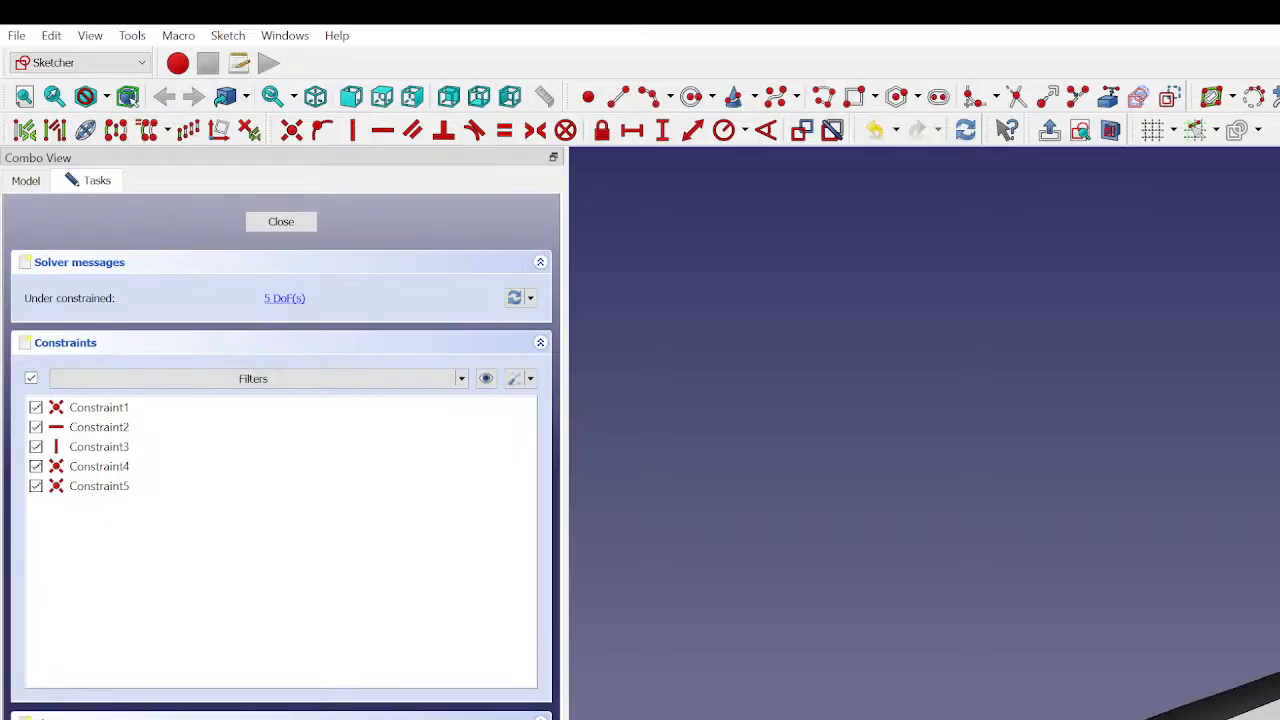
- Delete the remaining lines and the arc of the profile on DatumPlane004 to clear the sketch
key("Delete")
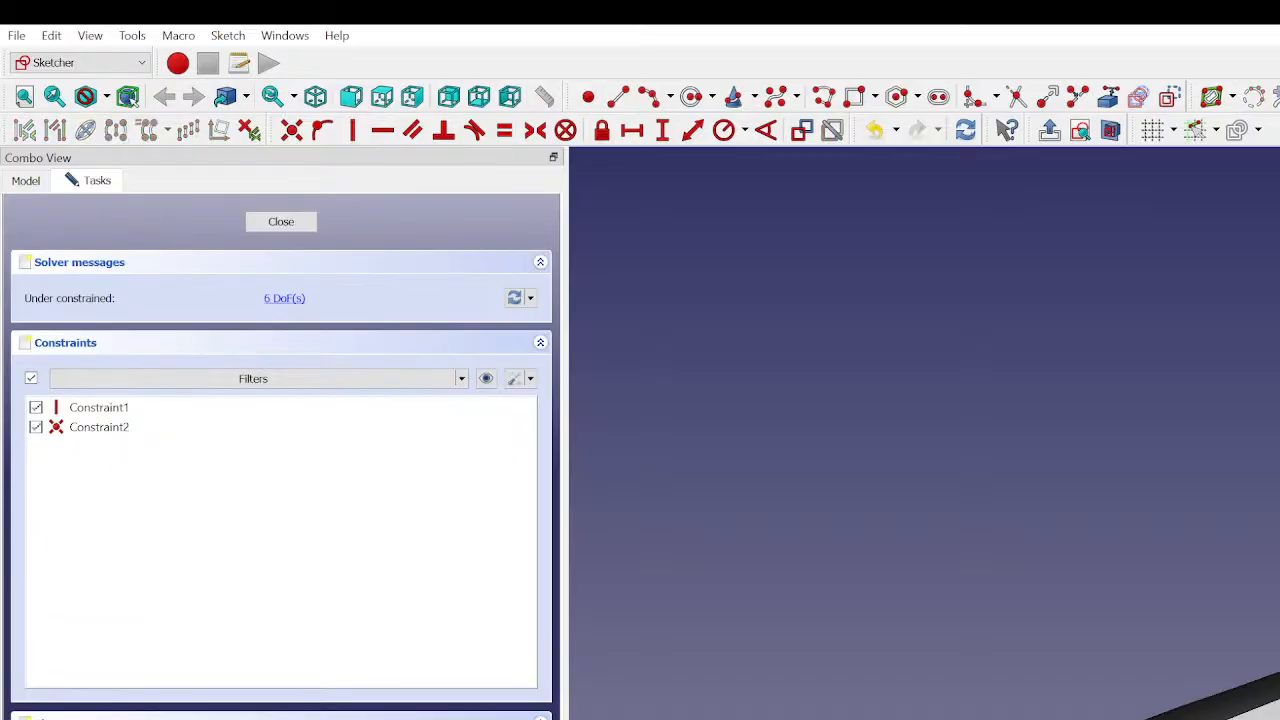
key("Delete")
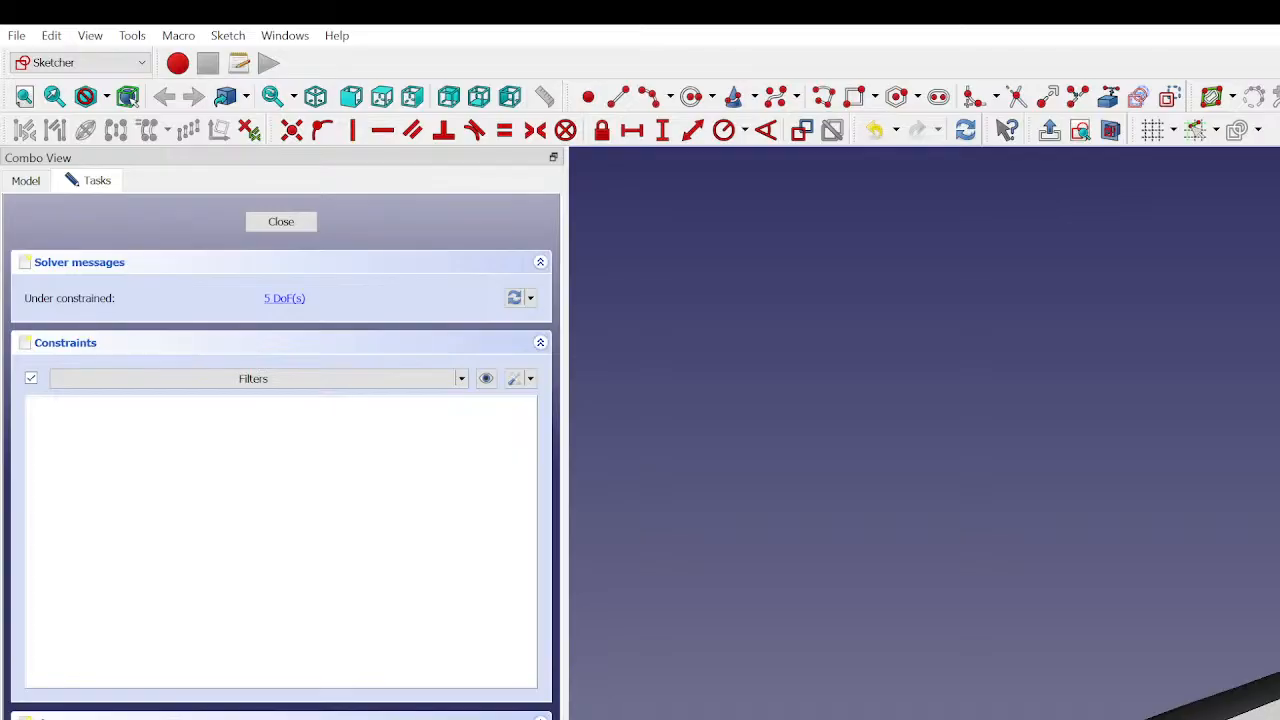
key("Delete")
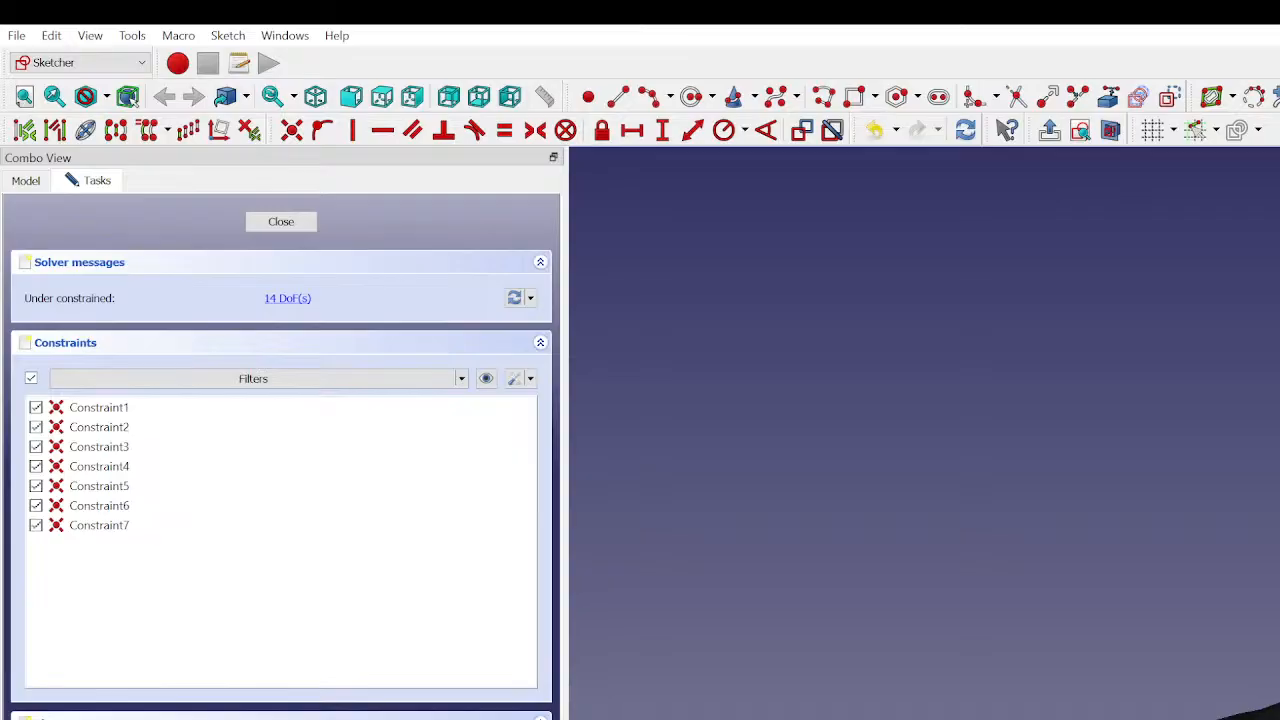
- Delete one line from the redrawn outline, join the open endpoints with a coincident constraint and finish the sketch
key("Delete")
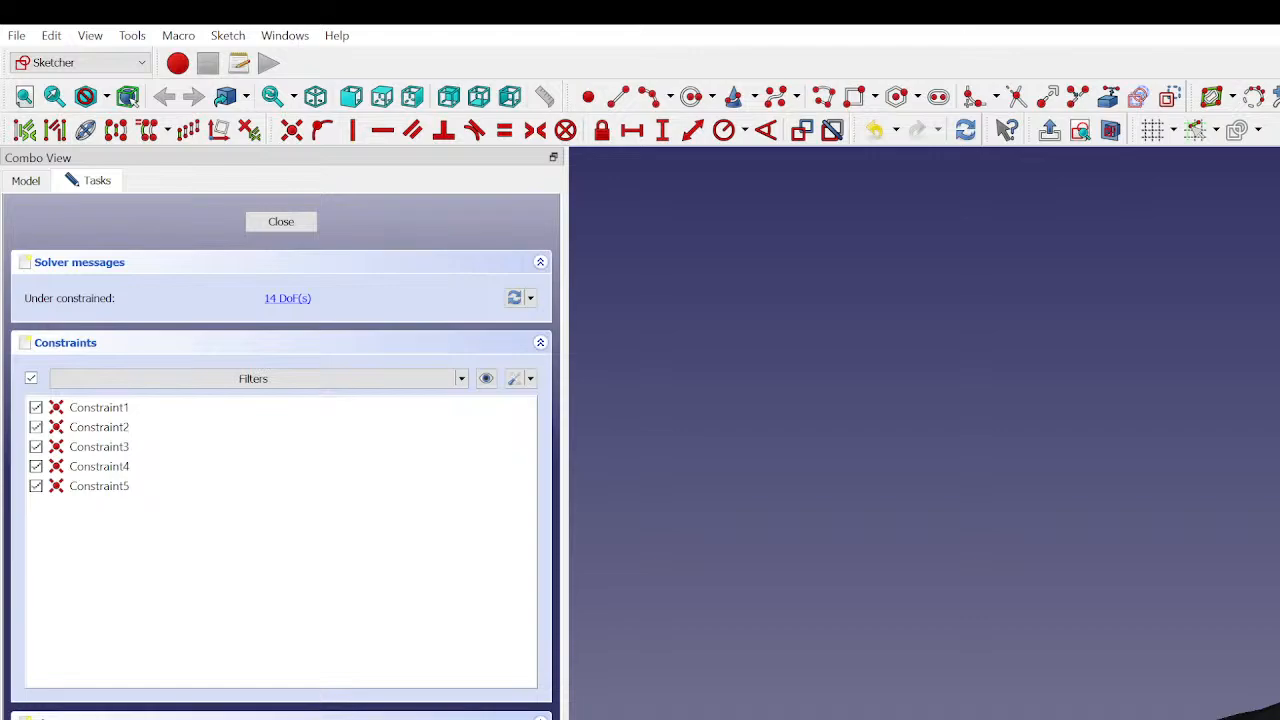
key("c")
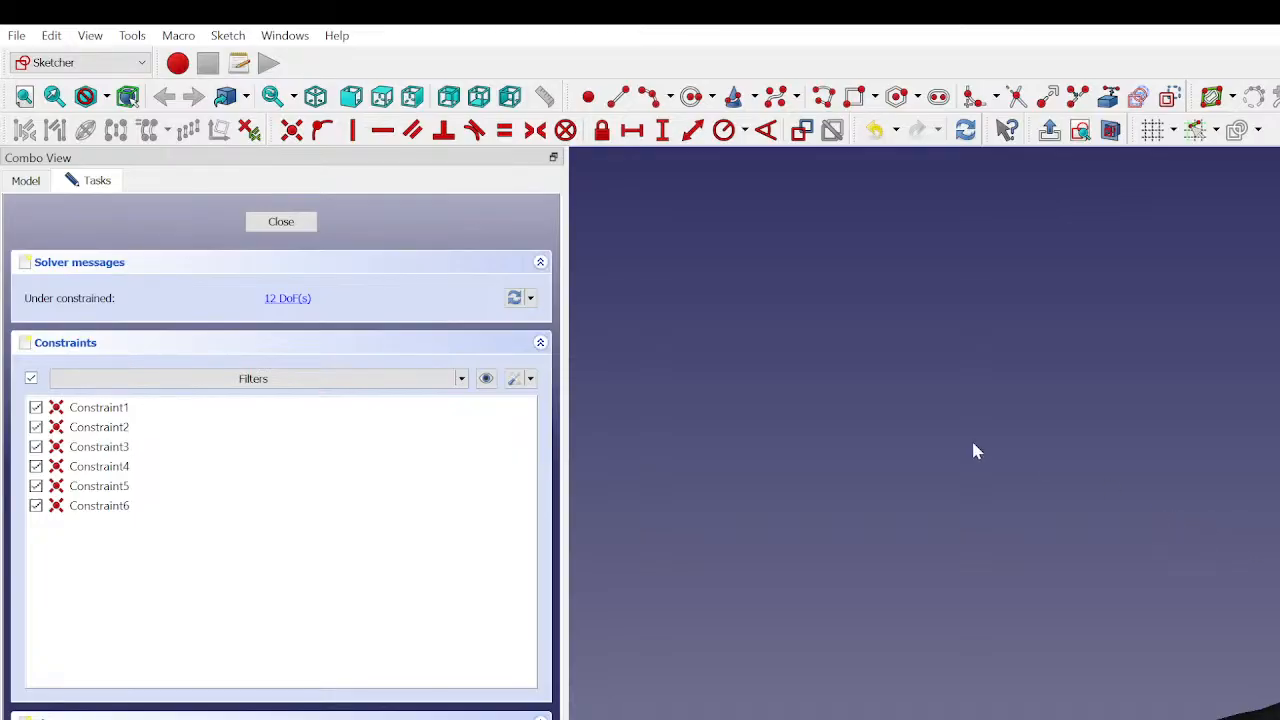
left_click(285, 221)
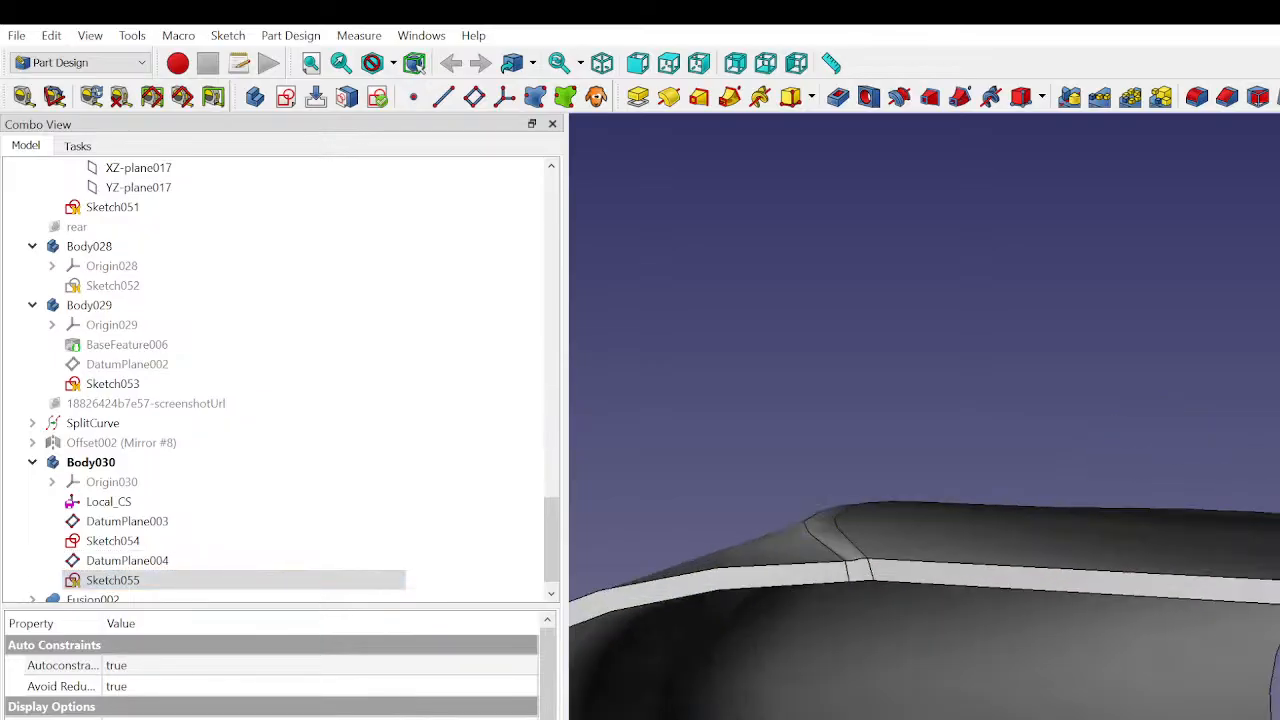
- Rename Sketch055 in Body030 as slide
scroll(110, 525, "down", 1)
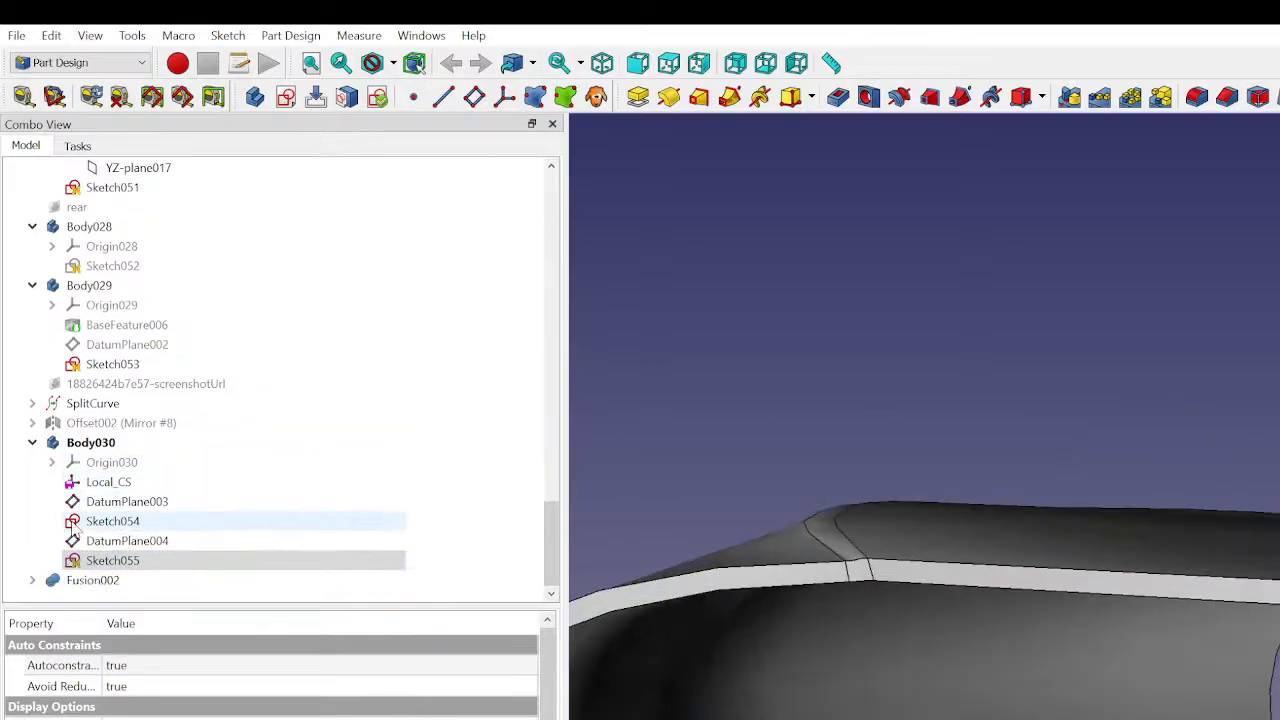
left_click(108, 563)
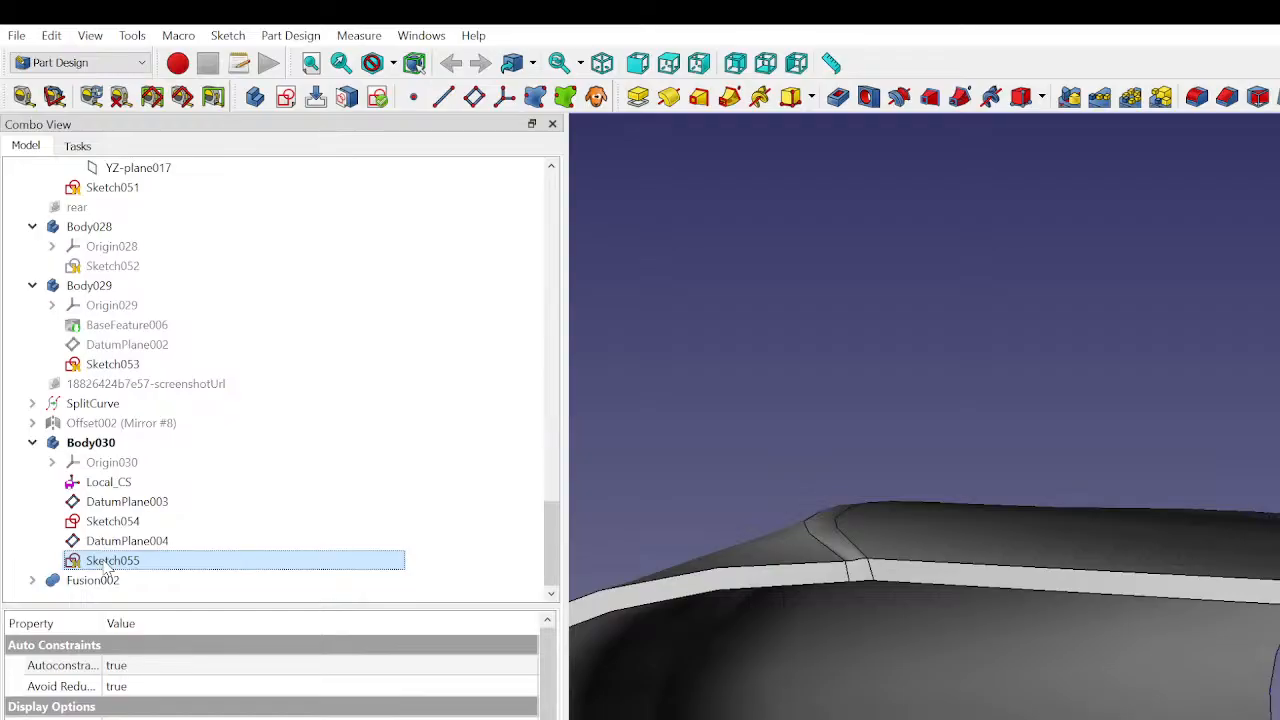
double_click(108, 563)
left_click(282, 221)
key("F2")
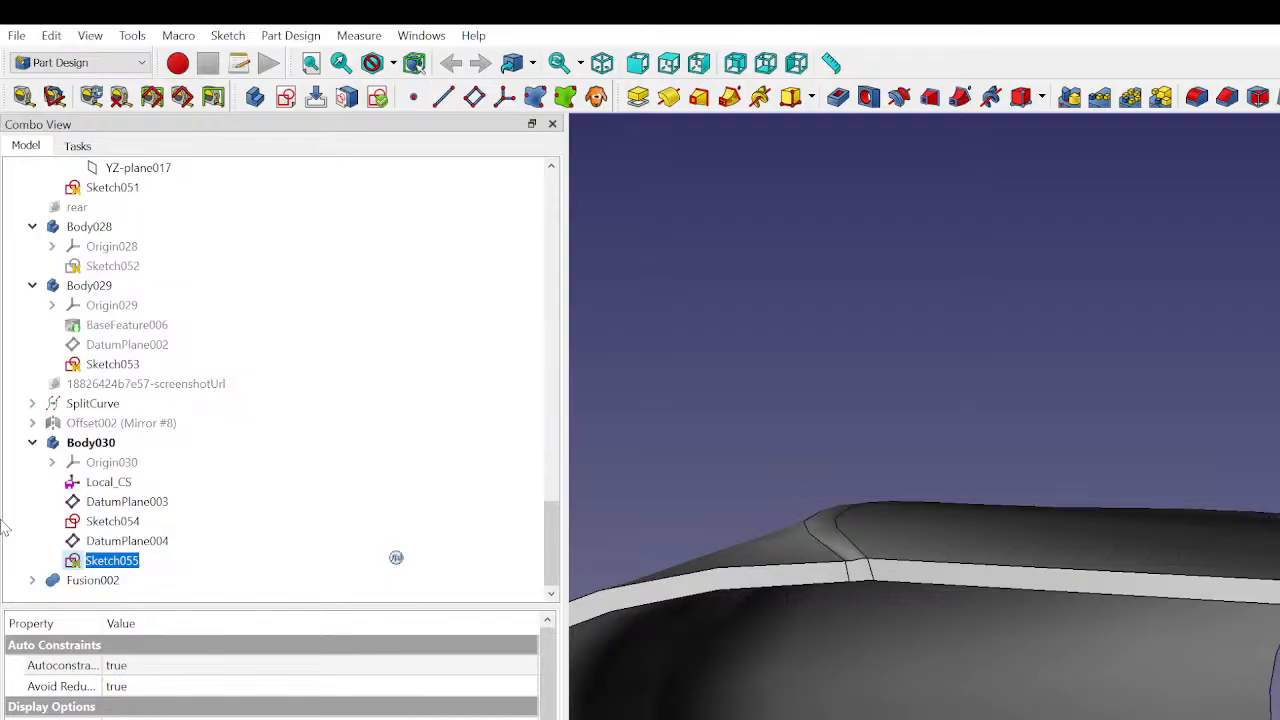
type("lio")
key("BackSpace")
key("BackSpace")
key("BackSpace")
type("lide")
key("BackSpace")
key("BackSpace")
key("BackSpace")
key("BackSpace")
type("slide")
left_click(955, 450)
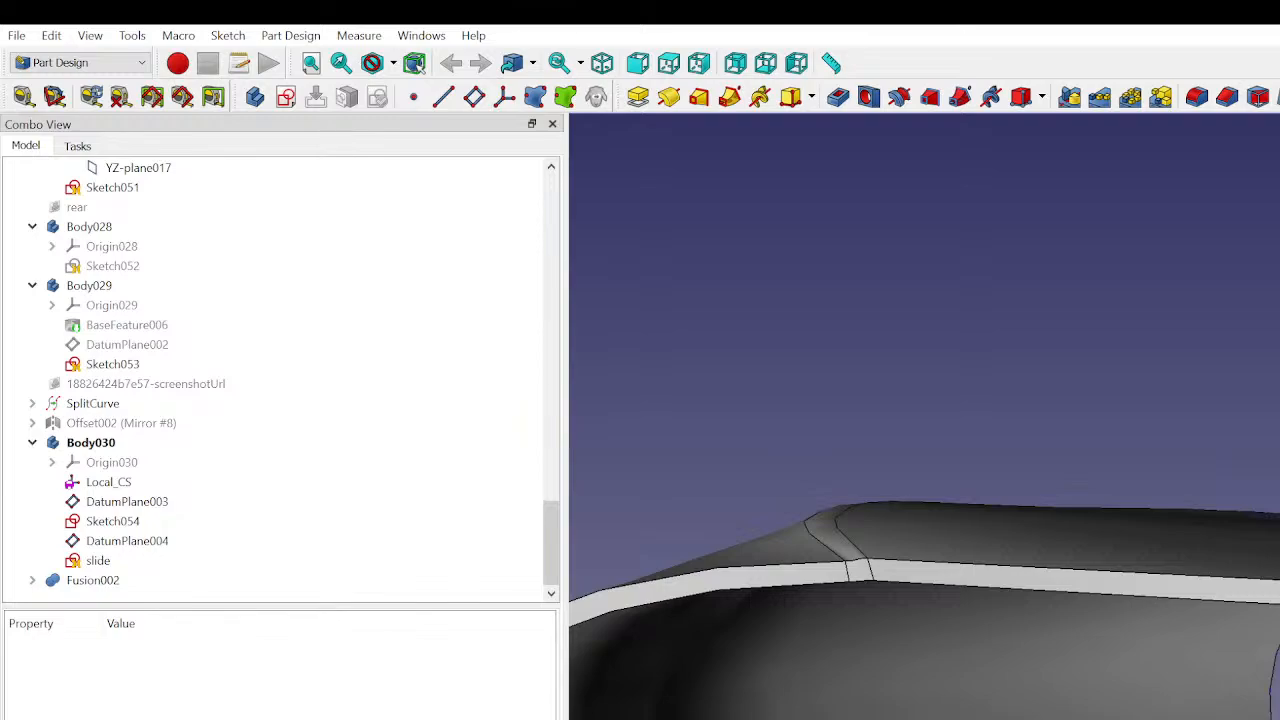
left_click(1262, 560)
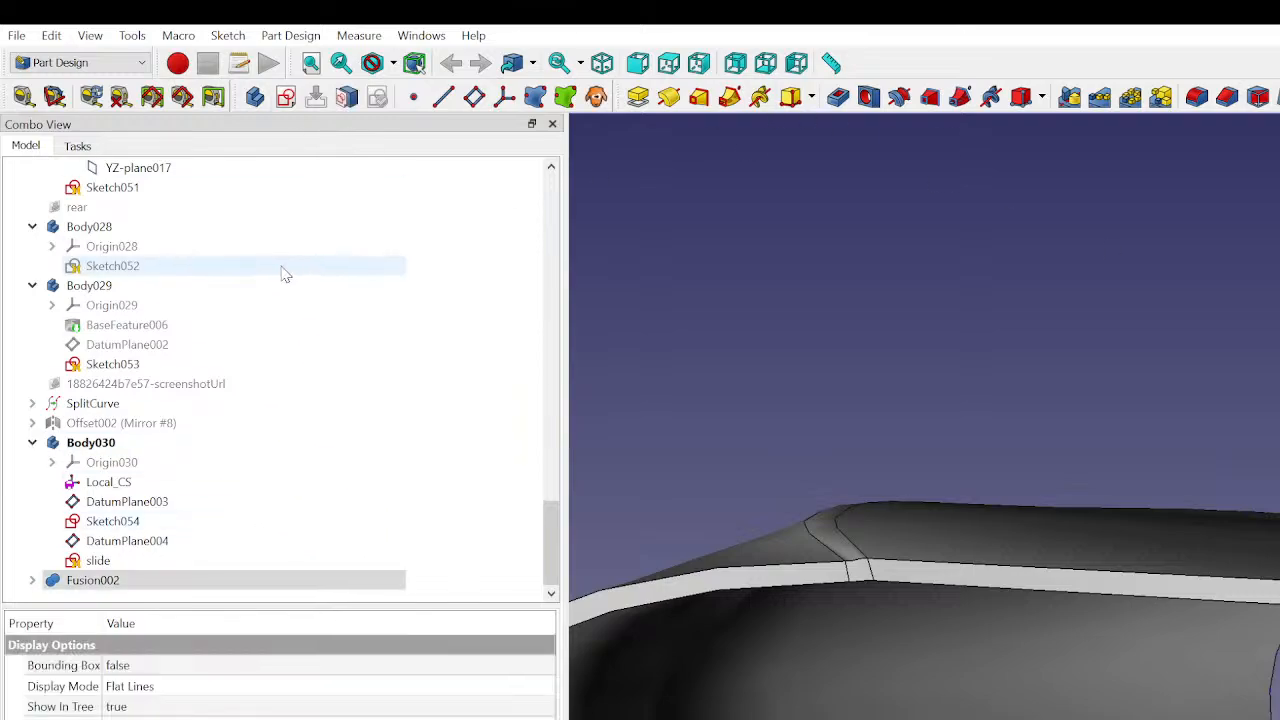
left_click(110, 580)
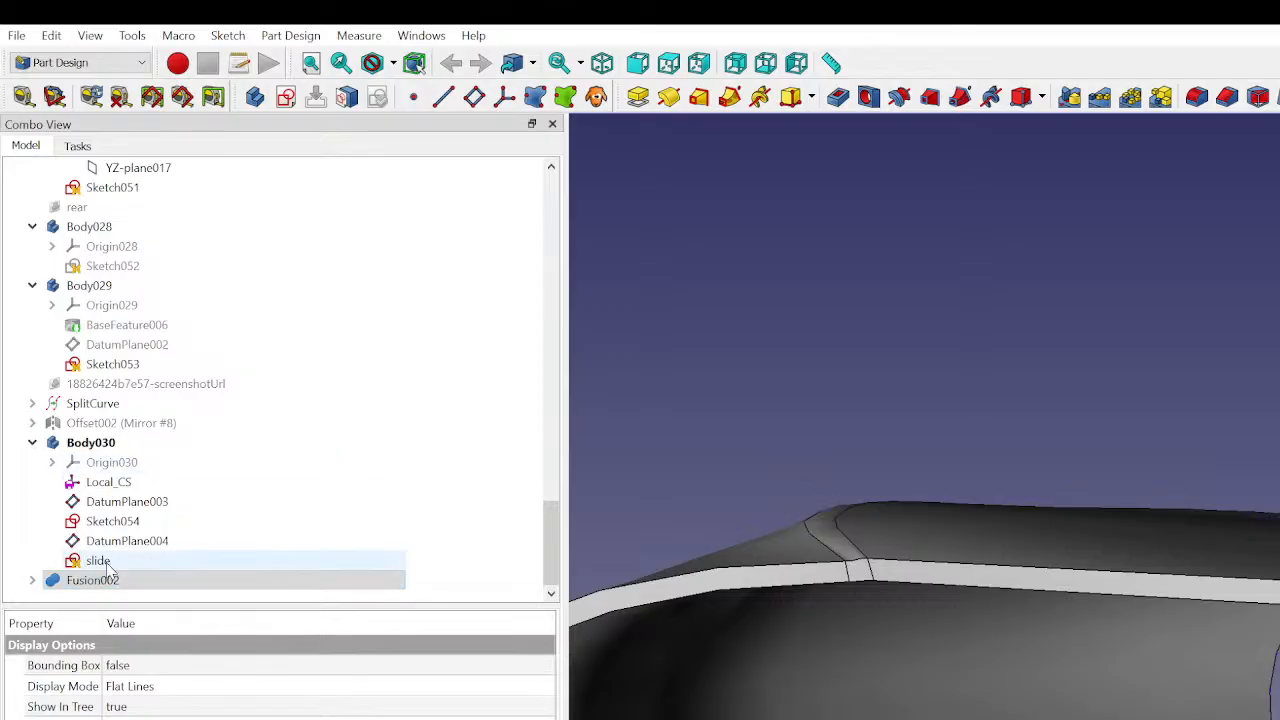
left_click(1145, 170)
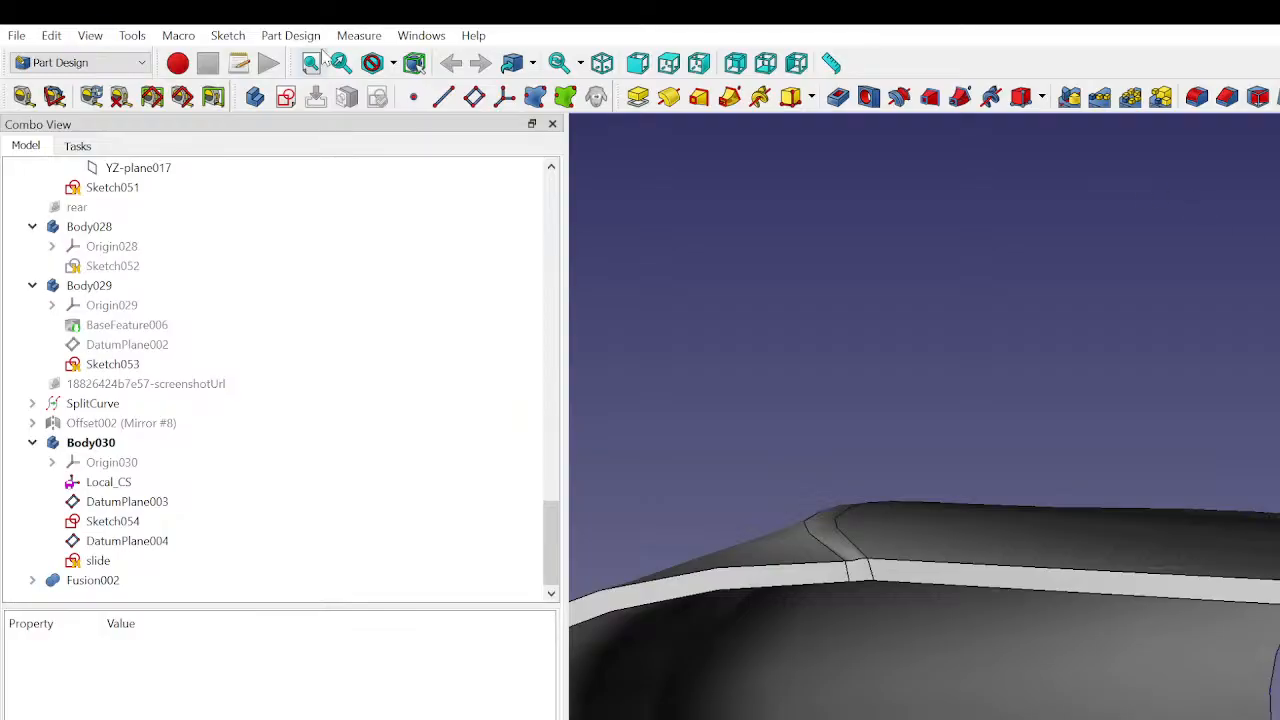
- Switch to the Curves workbench and create a joined curve from the selected Fusion002 edge
left_click(33, 63)
left_click(40, 201)
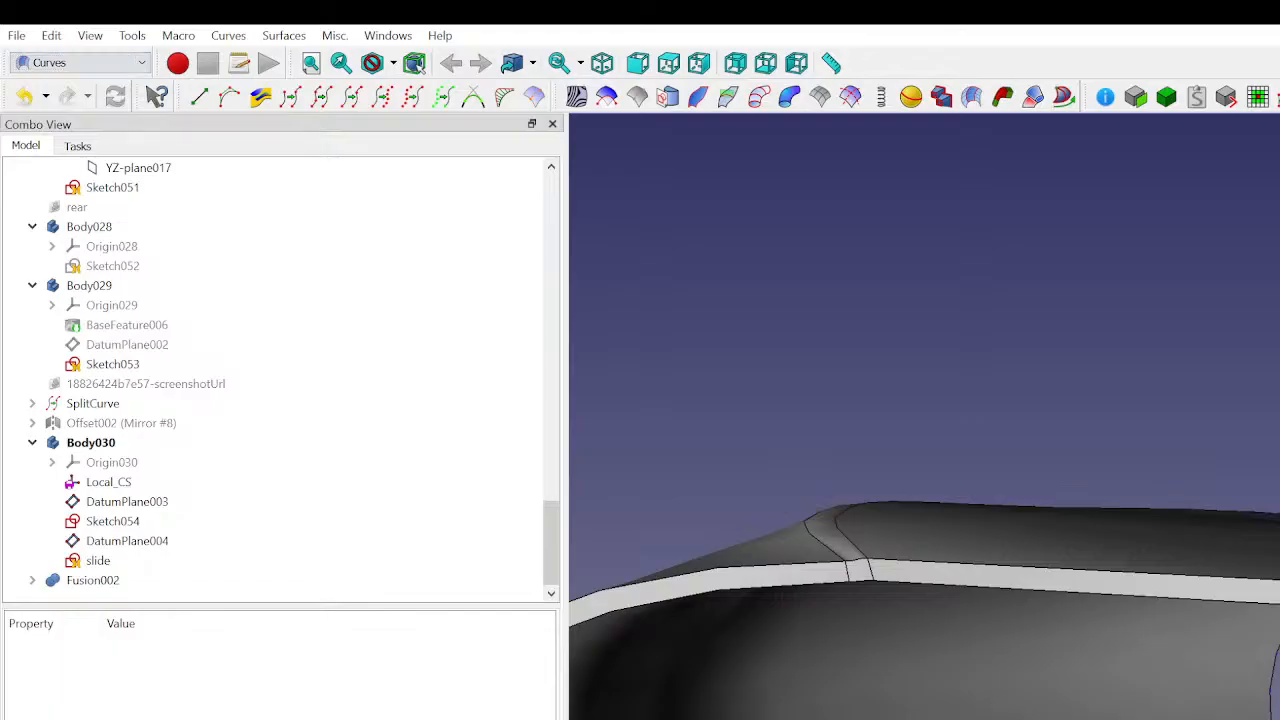
left_click(1276, 590)
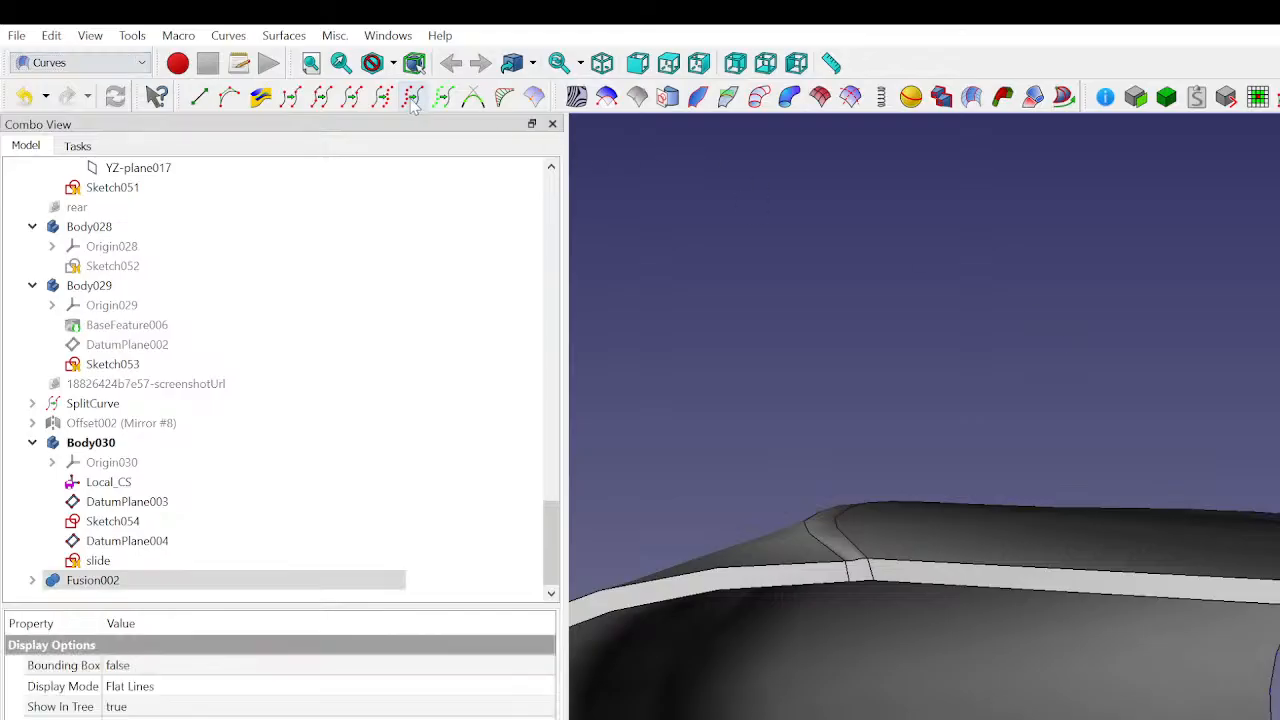
left_click(321, 99)
left_click(1091, 305)
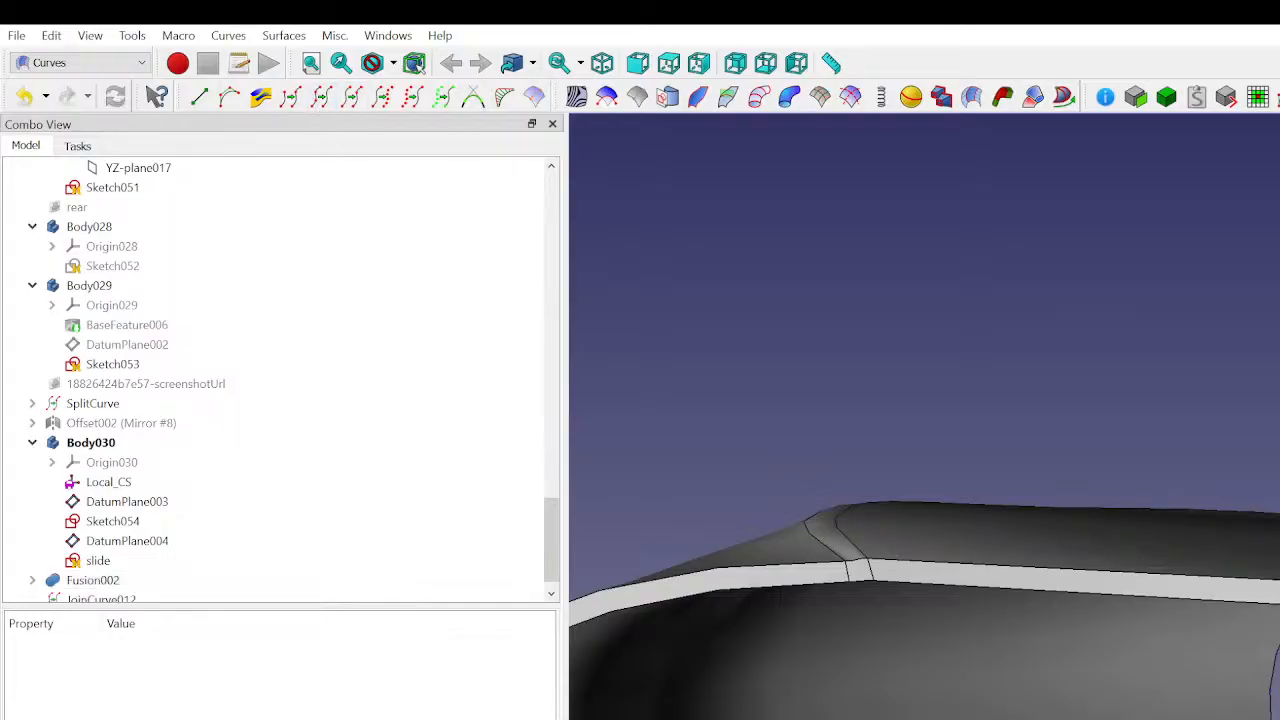
- Sweep the slide sketch along JoinCurve012 with the Part Sweep tool, leaving Create solid and Frenet off
left_click(1276, 590)
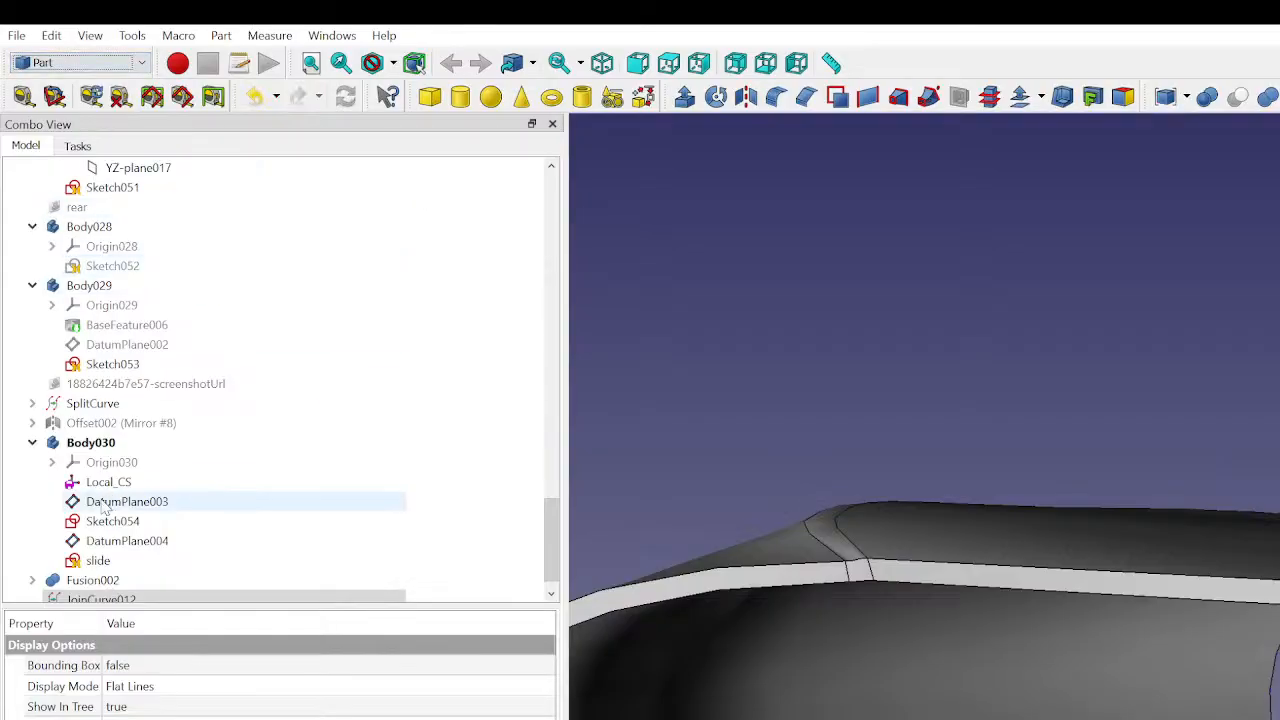
left_click(102, 561)
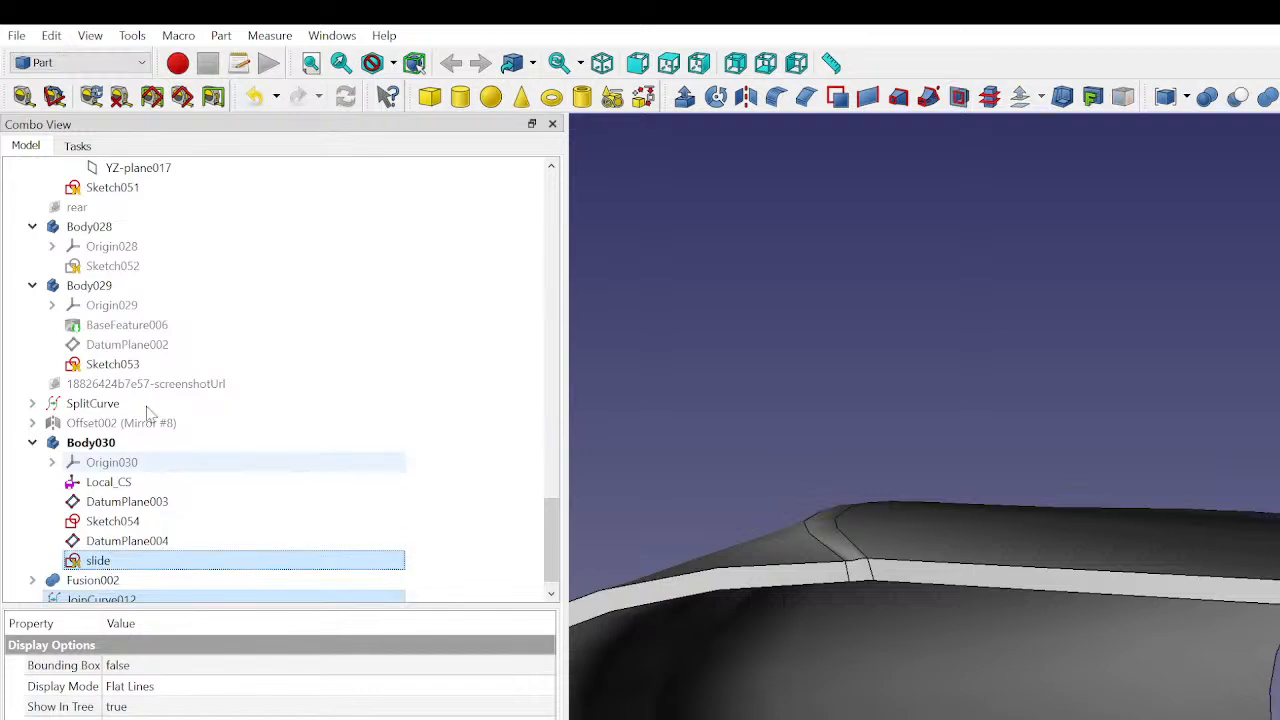
left_click(924, 108)
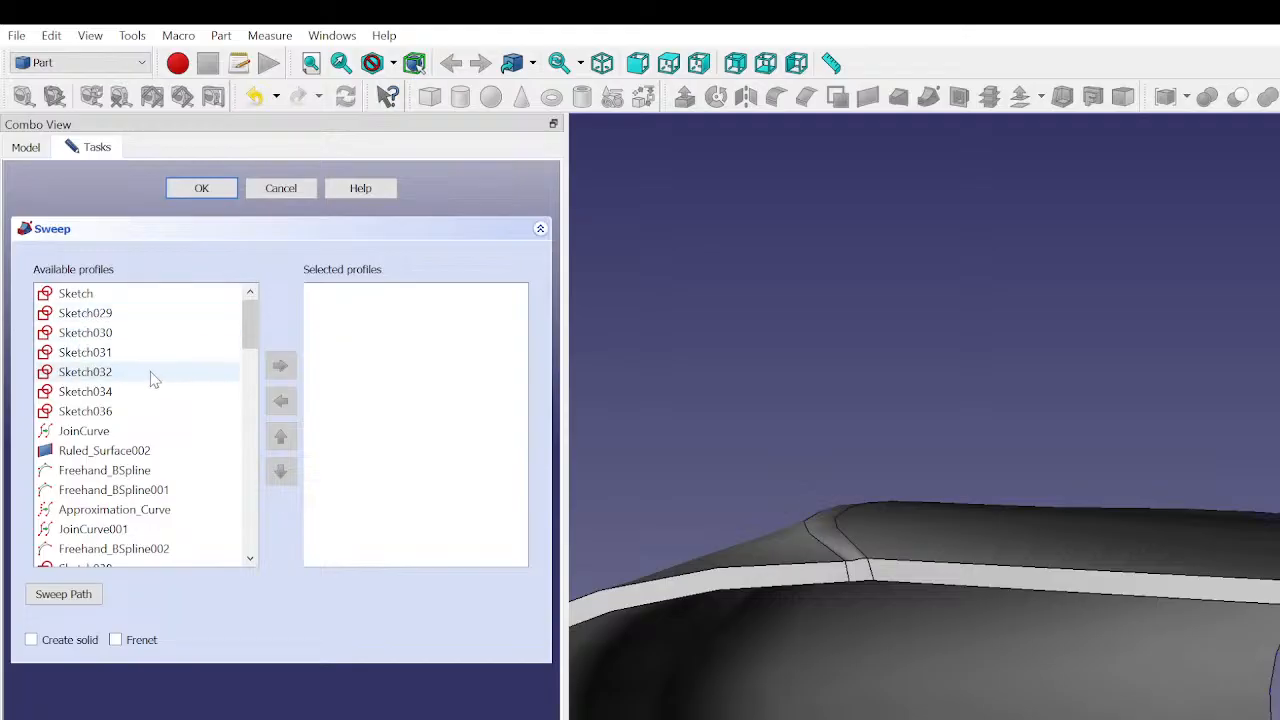
scroll(155, 385, "down", 5)
scroll(155, 390, "down", 3)
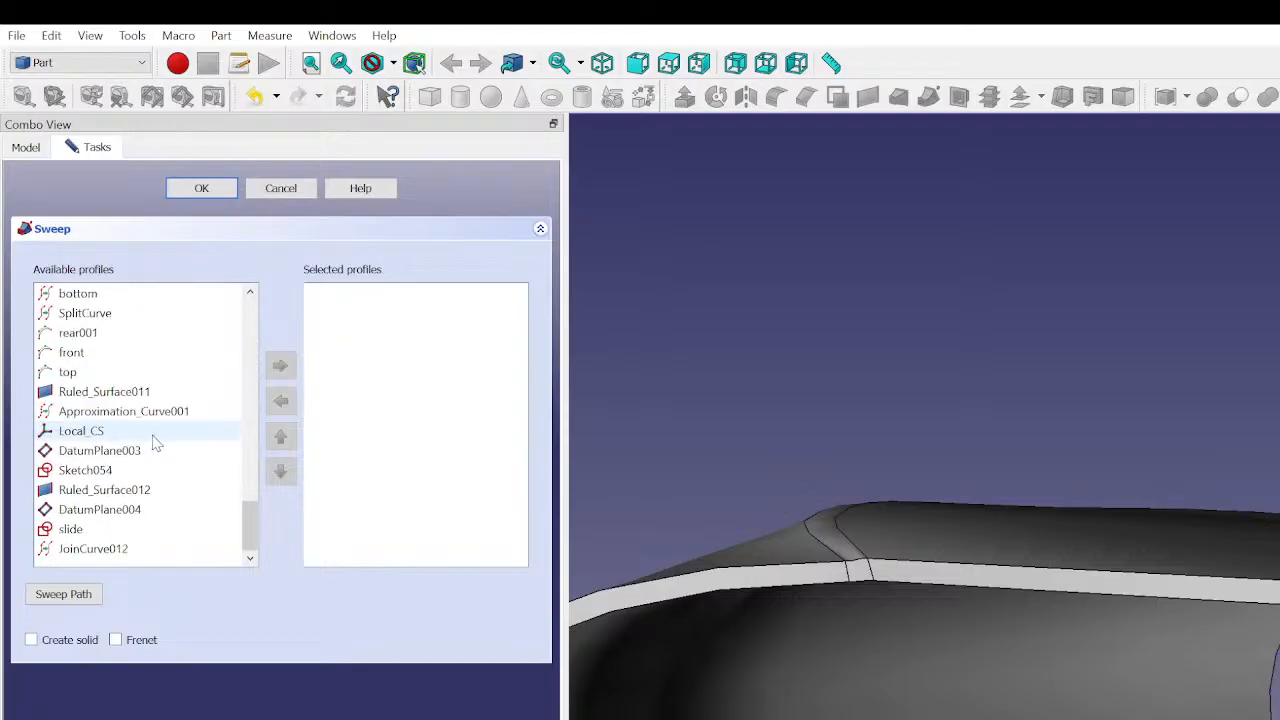
left_click(128, 530)
left_click(280, 365)
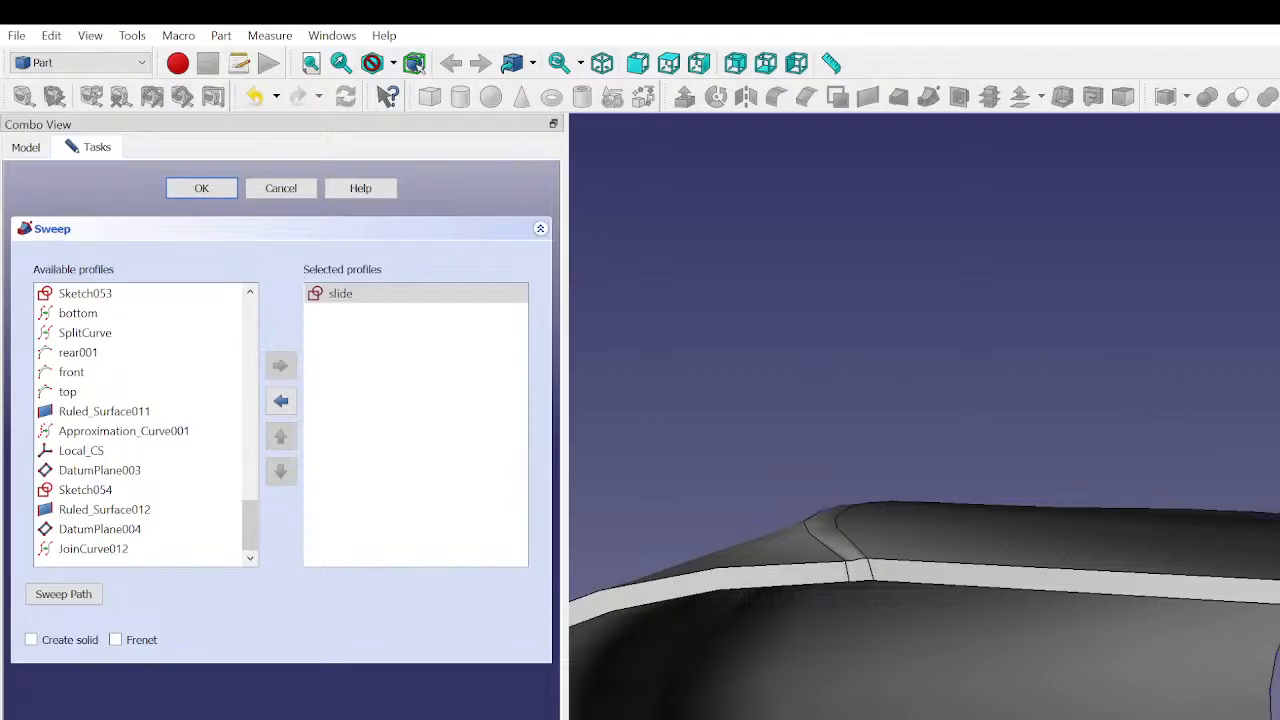
left_click(201, 188)
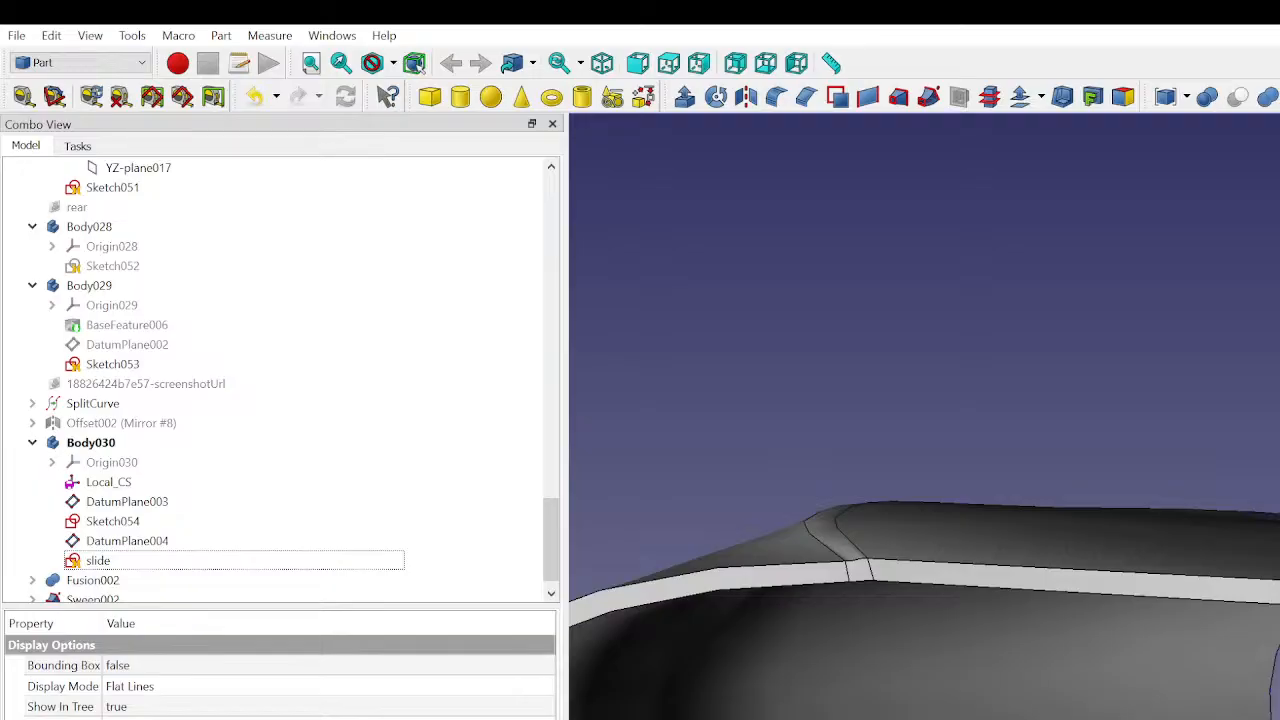
- Inspect Sweep002 on the model together with the profile and path curve it contains
scroll(1100, 500, "up", 5)
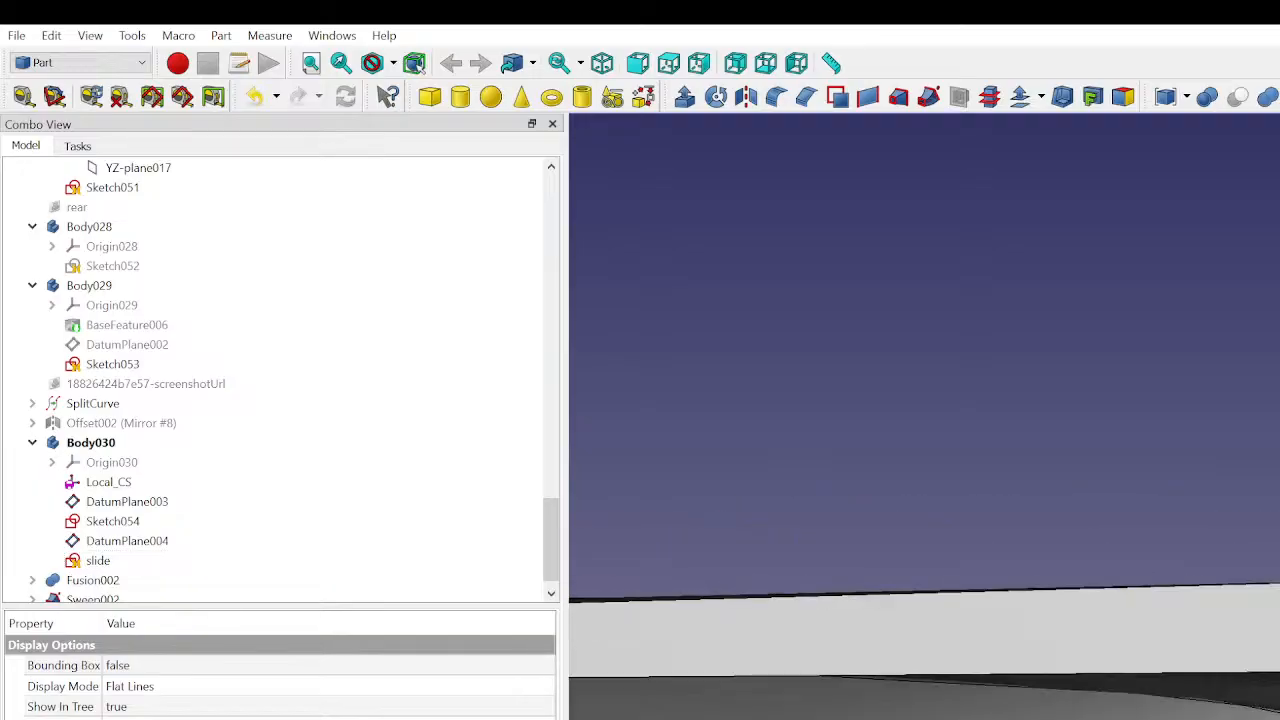
middle_click_drag(960, 420, 920, 510)
middle_click_drag(920, 450, 1257, 628)
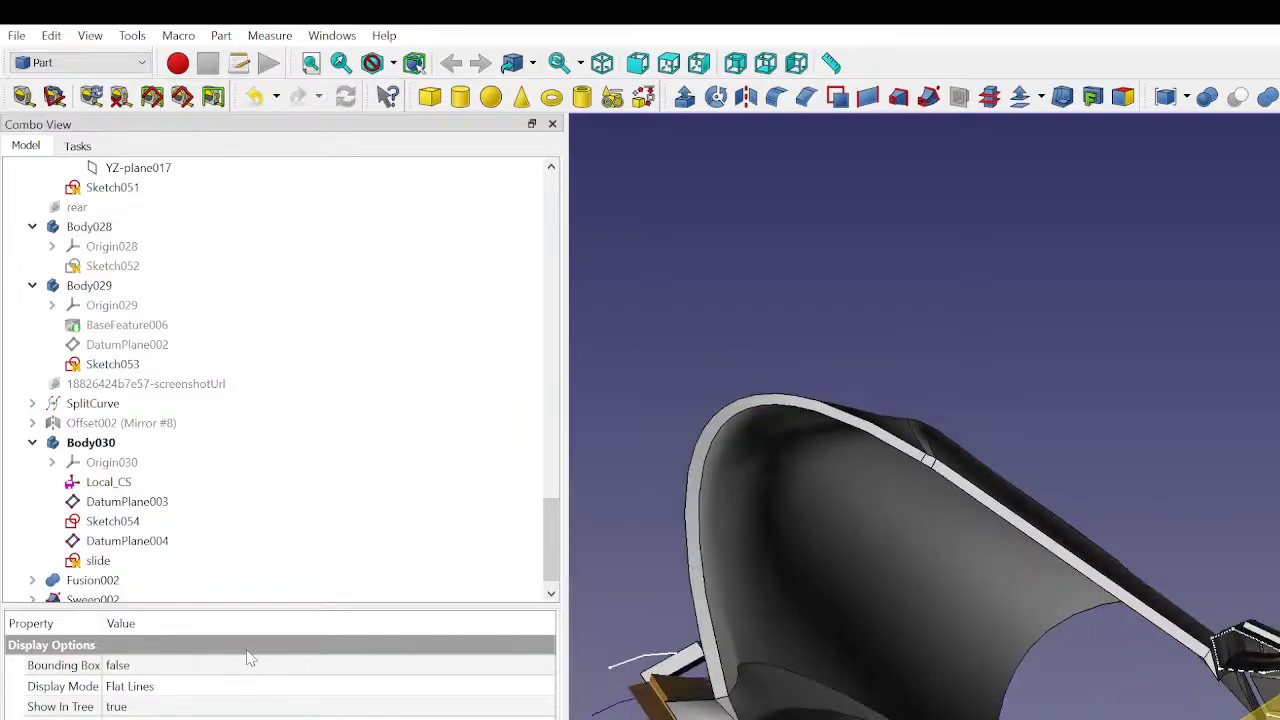
scroll(118, 575, "down", 1)
left_click(112, 580)
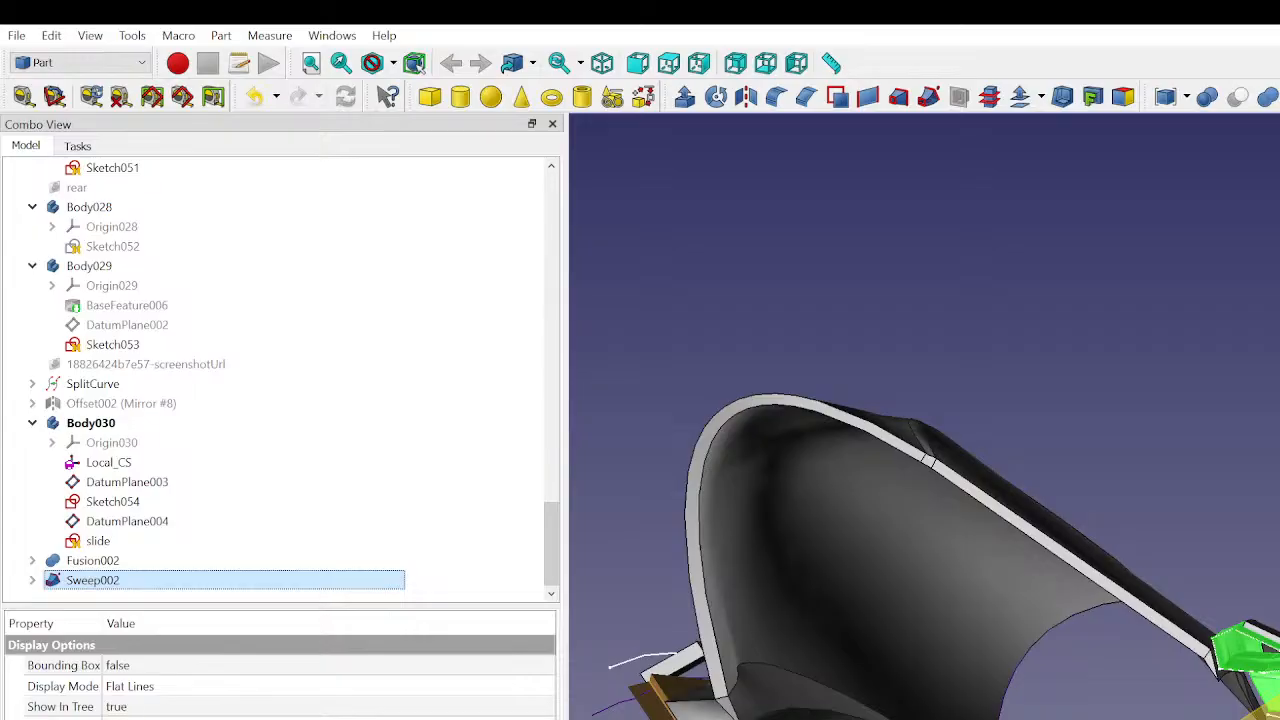
left_click(70, 719)
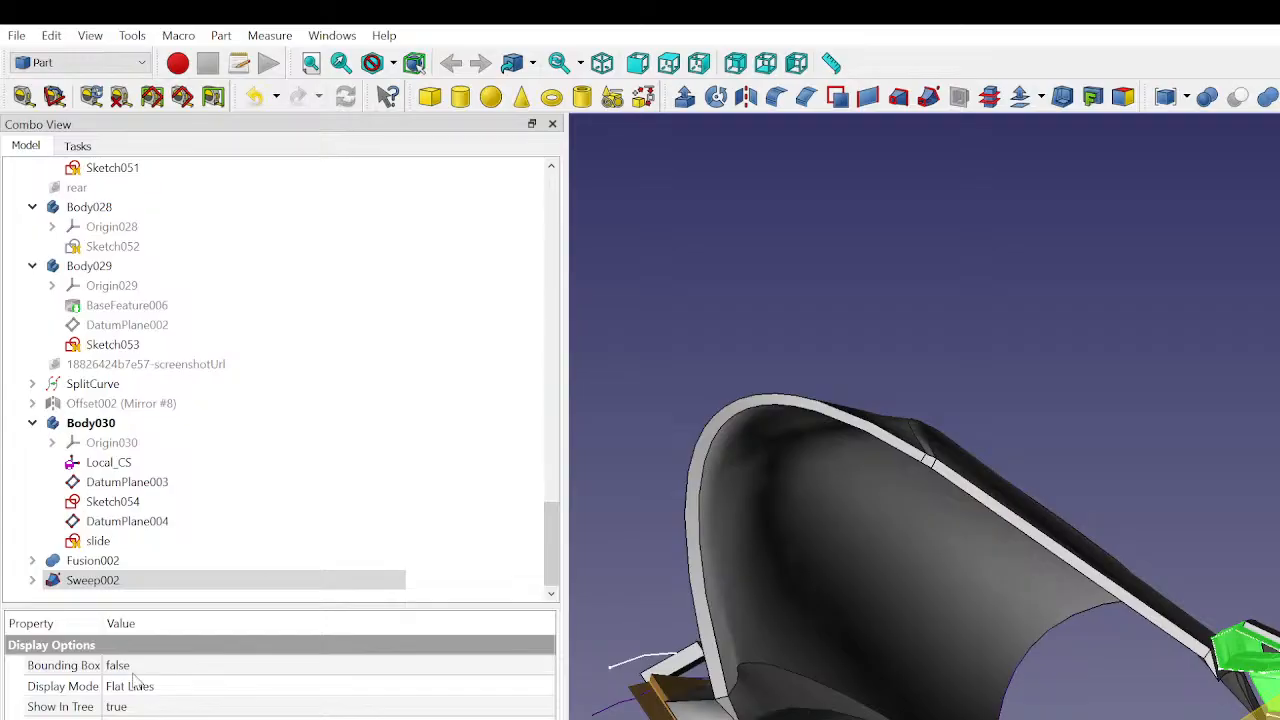
left_click(32, 580)
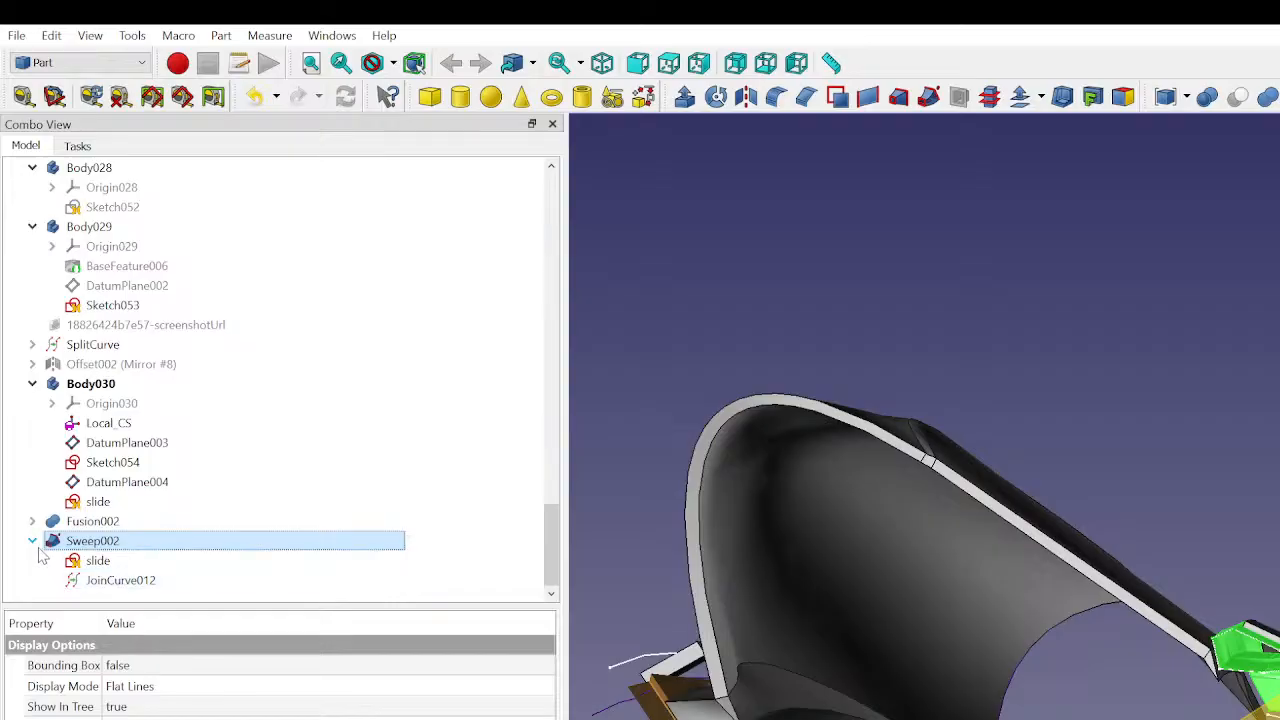
left_click(33, 541)
left_click(1208, 378)
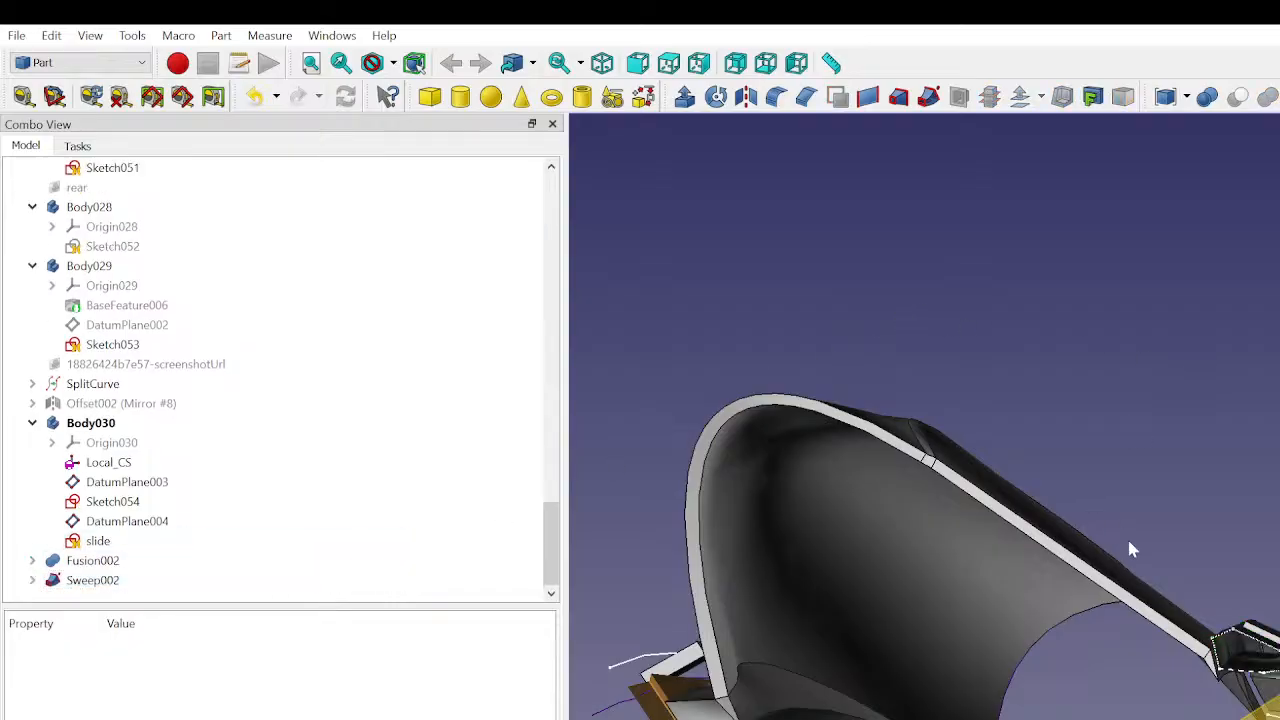
- Examine from several angles how the swept surface meets the edges of the car body panels
scroll(1170, 590, "up", 5)
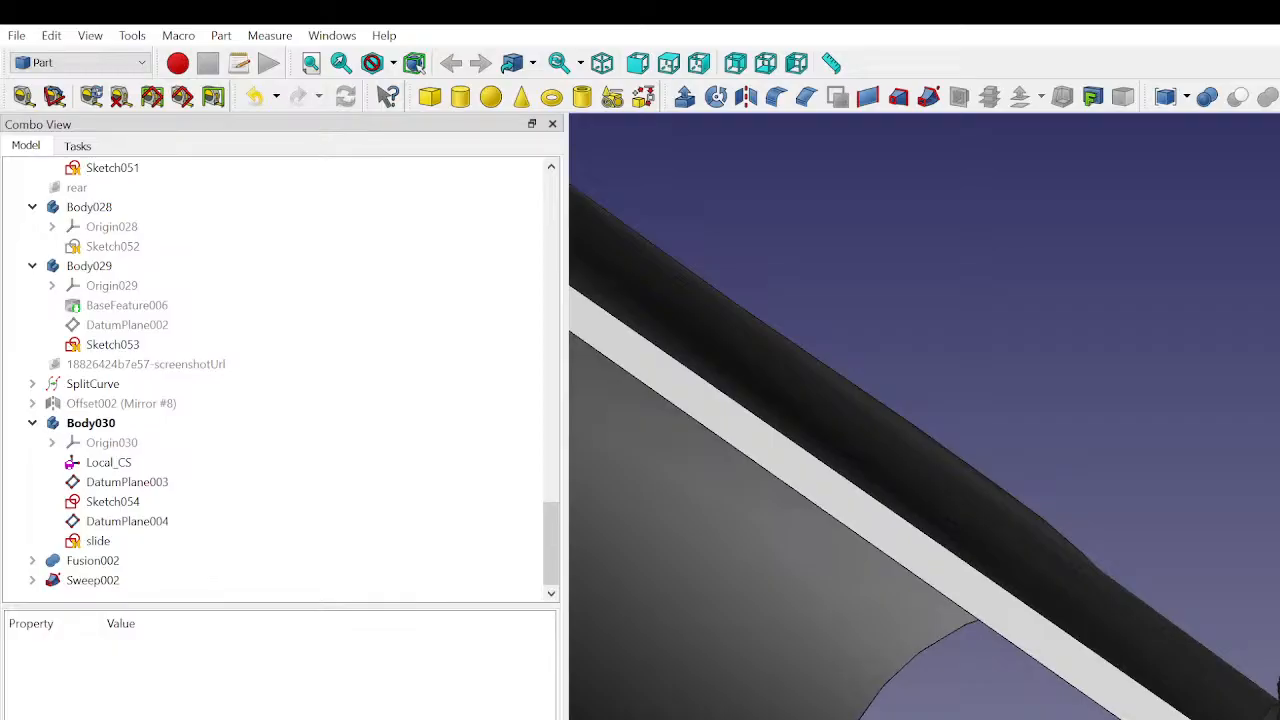
middle_click_drag(1277, 688, 1277, 651)
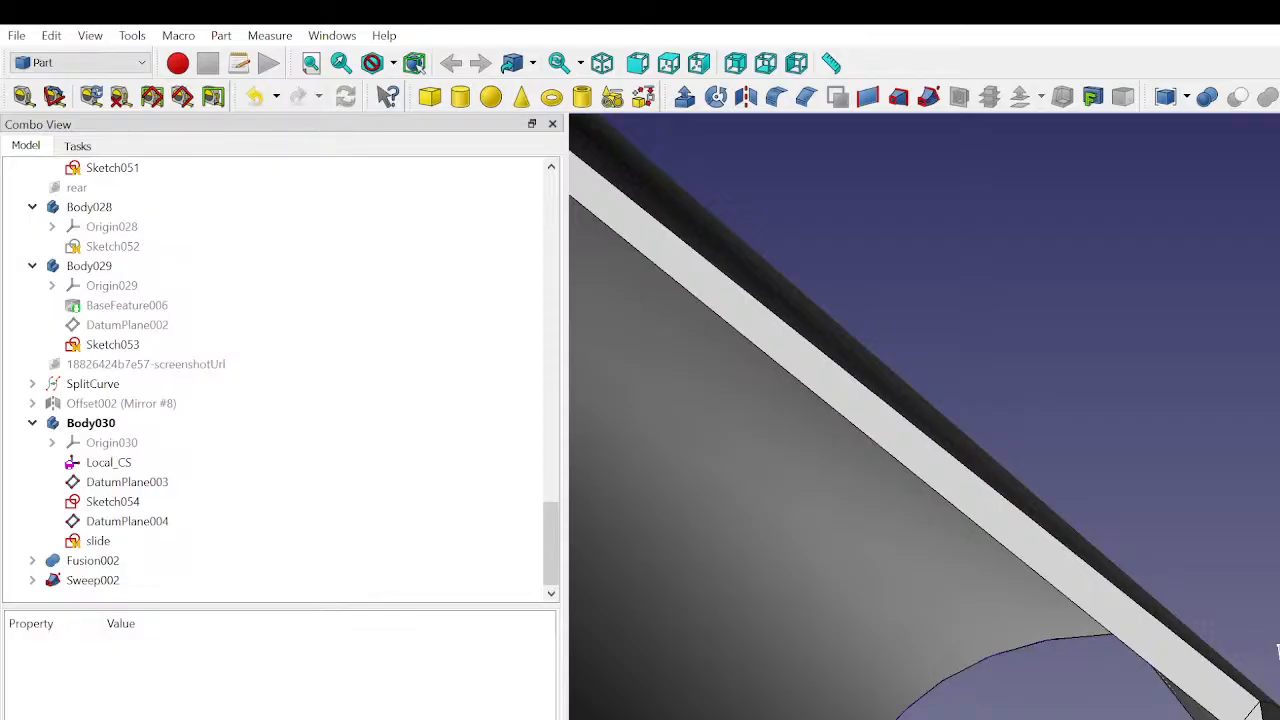
mouse_move(1278, 651)
middle_mouse_down()
mouse_move(1279, 708)
mouse_move(1279, 630)
middle_mouse_up()
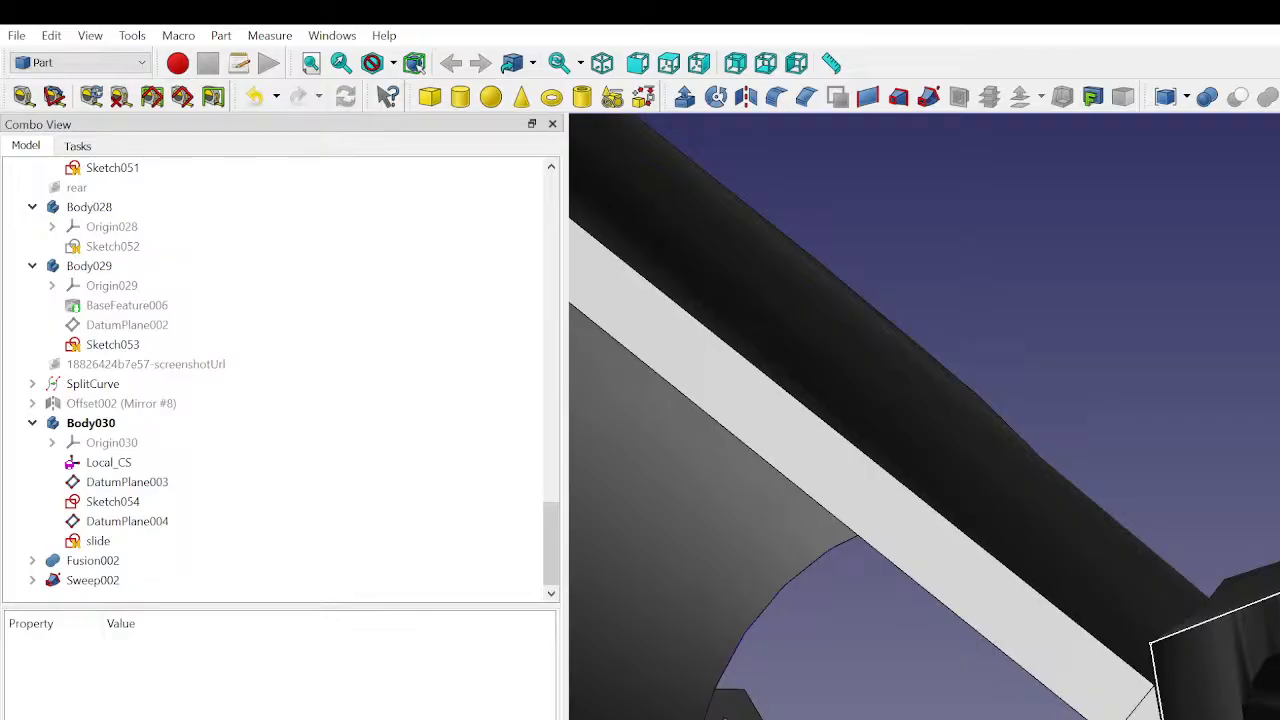
middle_click_drag(1279, 630, 1279, 594)
scroll(1250, 510, "down", 4)
middle_click_drag(1250, 510, 1279, 590)
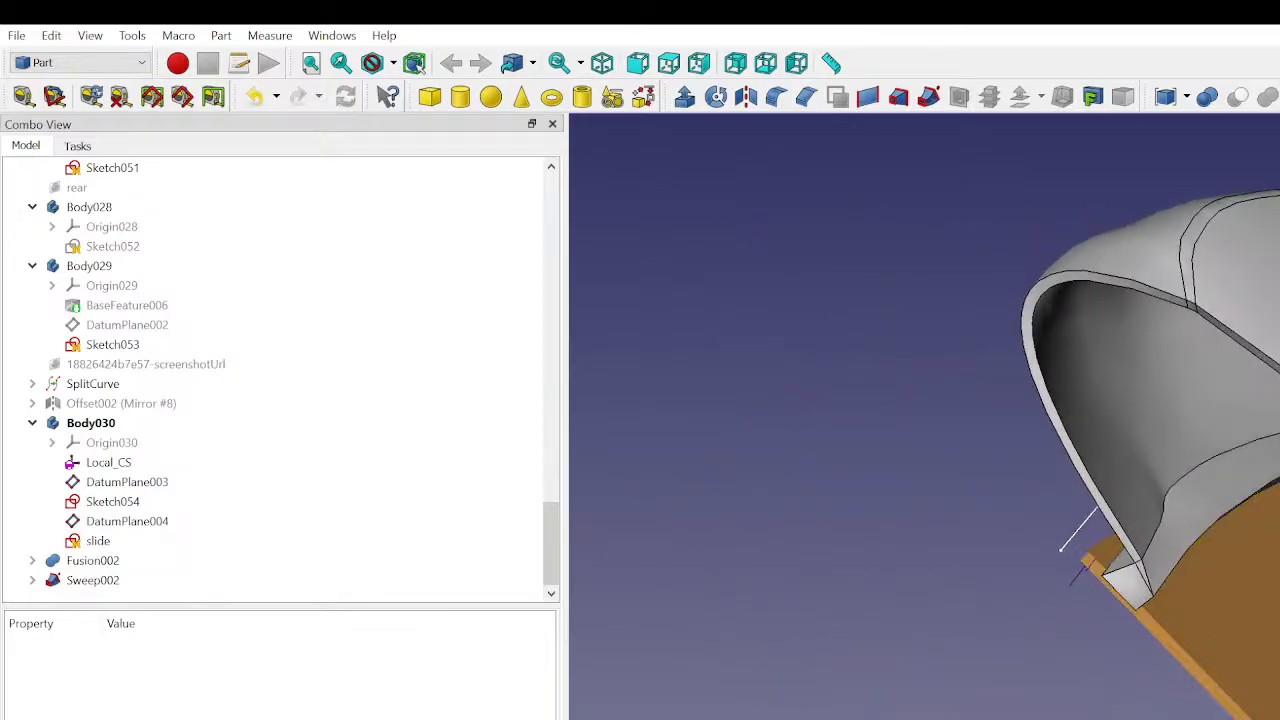